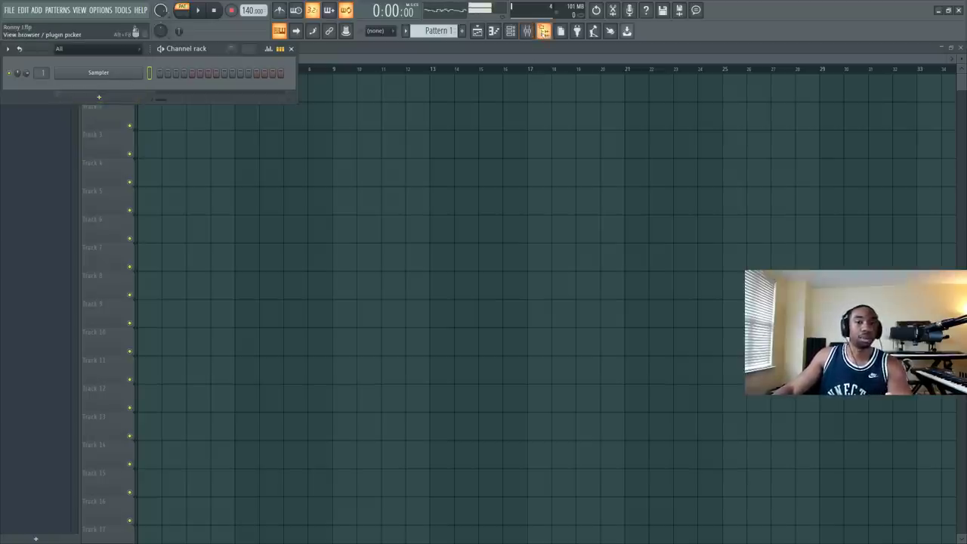
Step: Show the browser, collapse its folder structure, and expand the 808 Science Drums folder under BusyWorksBeats.com
{"action": "left_click", "coordinate": [544, 31]}
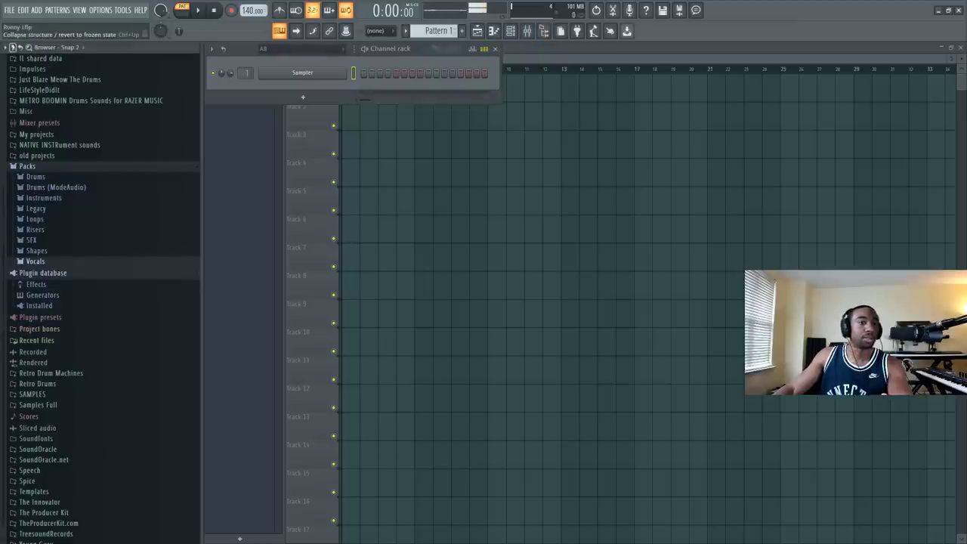
{"action": "left_click", "coordinate": [12, 46]}
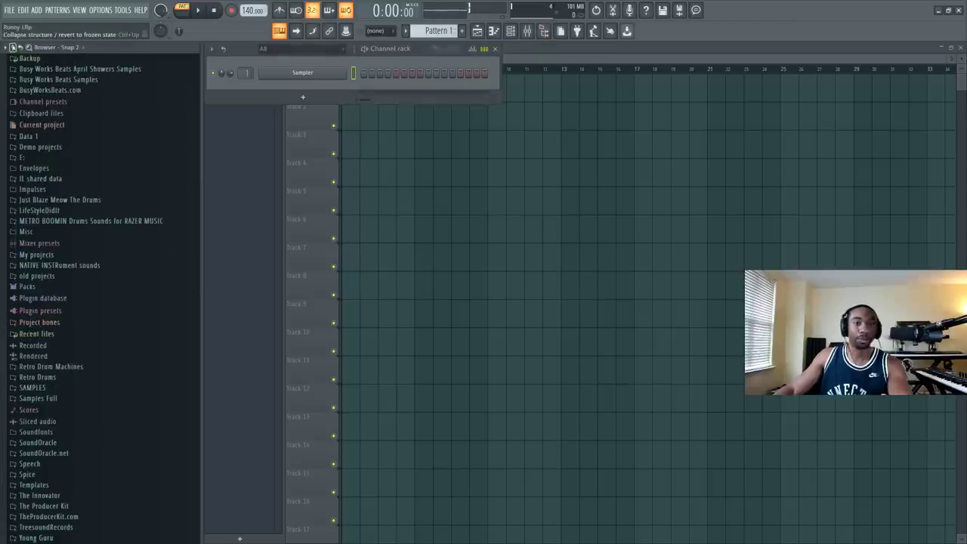
{"action": "left_click", "coordinate": [86, 93]}
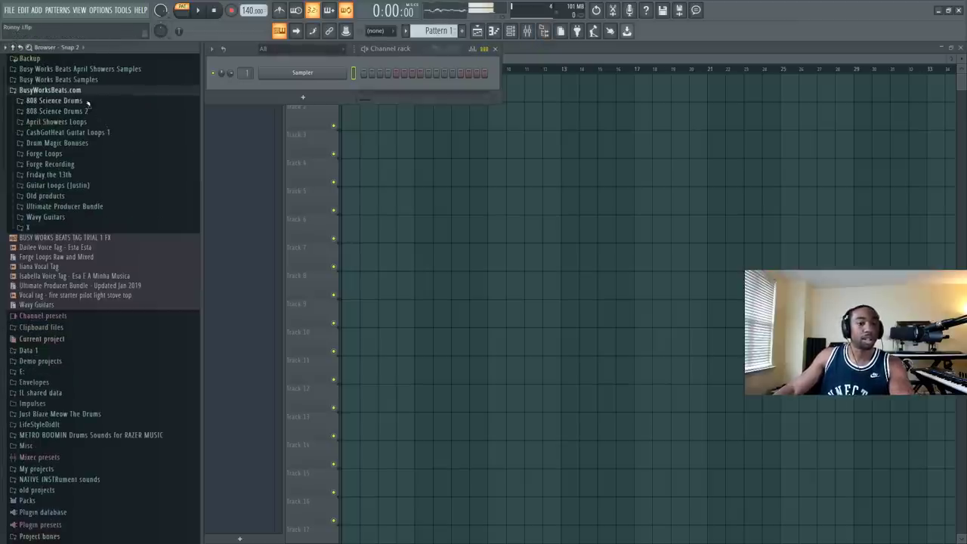
{"action": "left_click", "coordinate": [87, 100]}
Step: Audition several samples in the 808 Science Drums folder and open 808 DNA in a new channel
{"action": "left_click", "coordinate": [65, 156]}
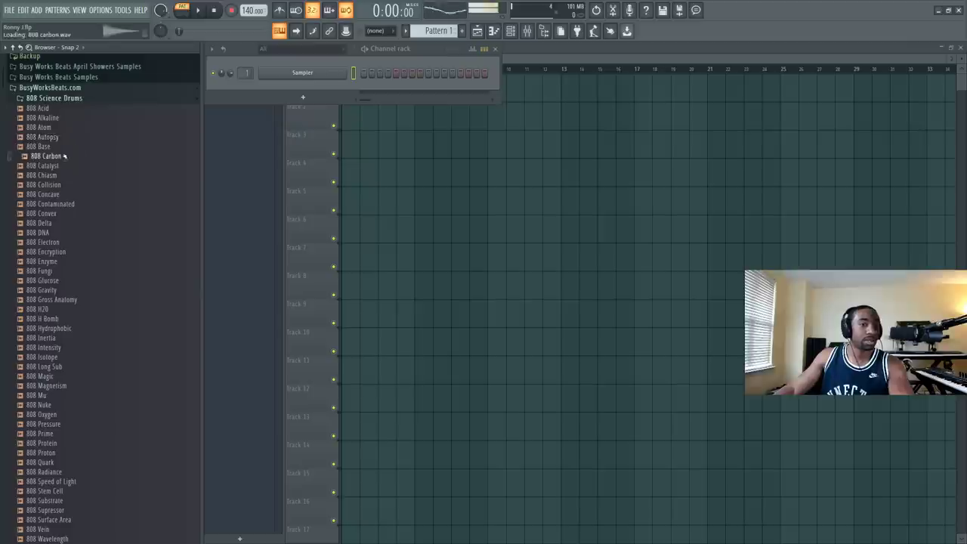
{"action": "left_click", "coordinate": [60, 174]}
{"action": "left_click", "coordinate": [61, 194]}
{"action": "left_click", "coordinate": [61, 213]}
{"action": "left_click", "coordinate": [60, 232]}
{"action": "right_click", "coordinate": [62, 234]}
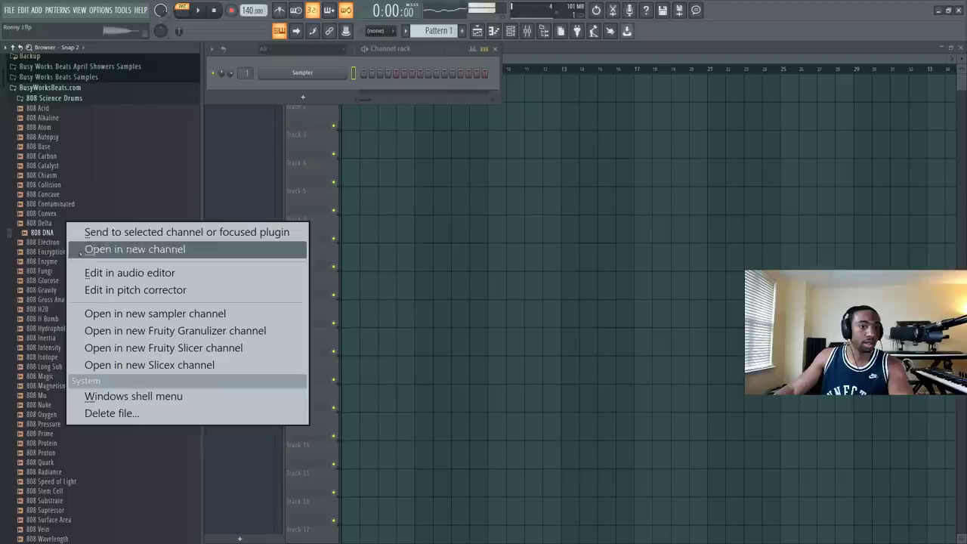
{"action": "left_click", "coordinate": [121, 249]}
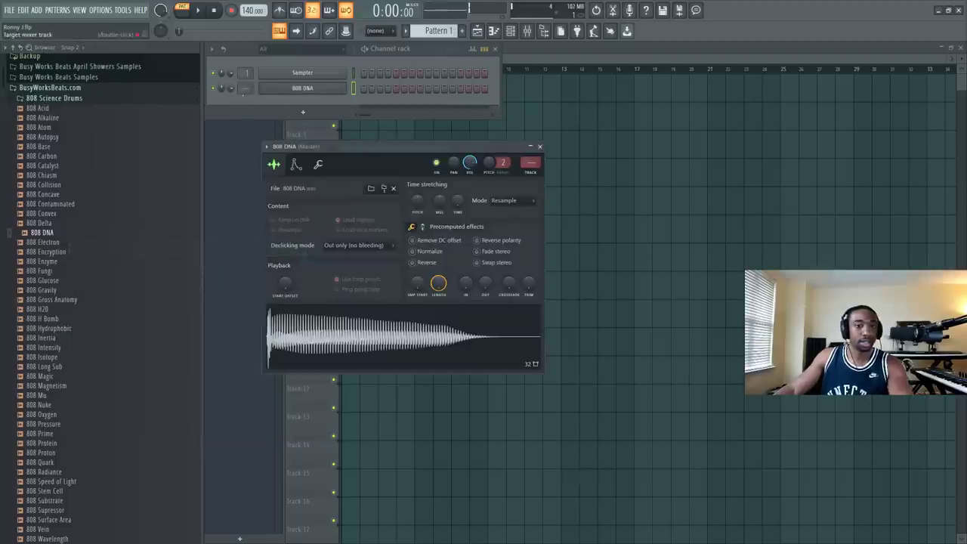
Step: Assign the 808 DNA channel to mixer track 1 and delete the default Sampler channel
{"action": "right_click", "coordinate": [271, 75]}
{"action": "left_click", "coordinate": [385, 268]}
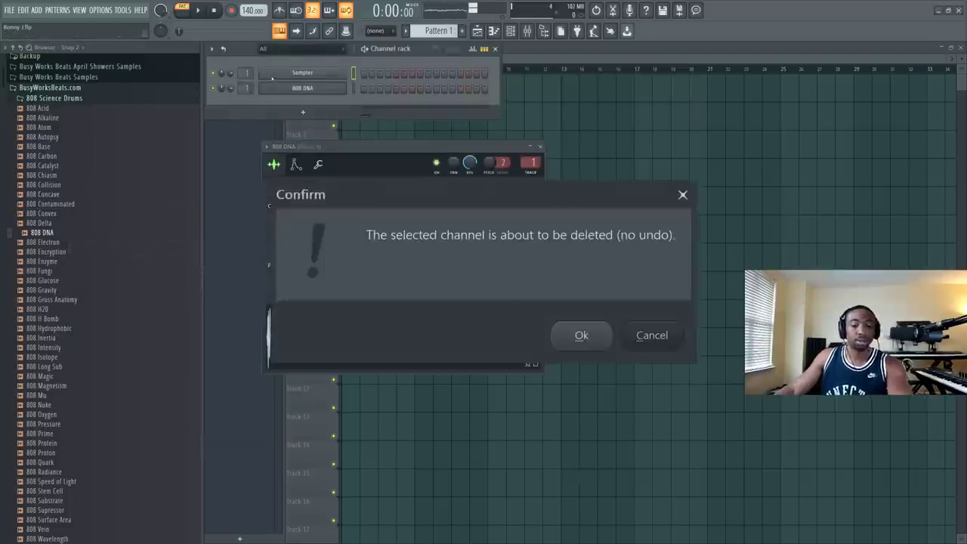
{"action": "left_click", "coordinate": [579, 335]}
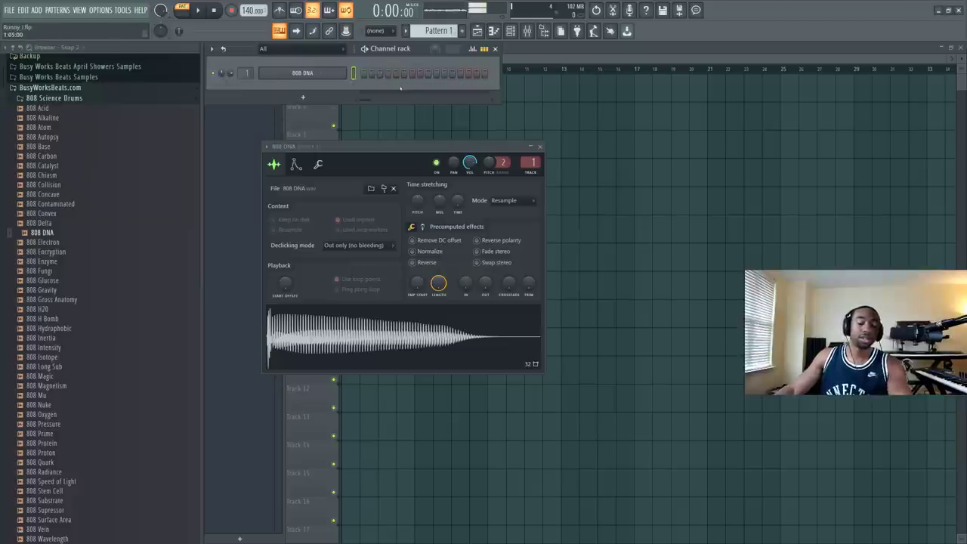
Step: Open the 808 DNA sample in the Edison audio editor and run Detect pitch regions on it
{"action": "right_click", "coordinate": [352, 324]}
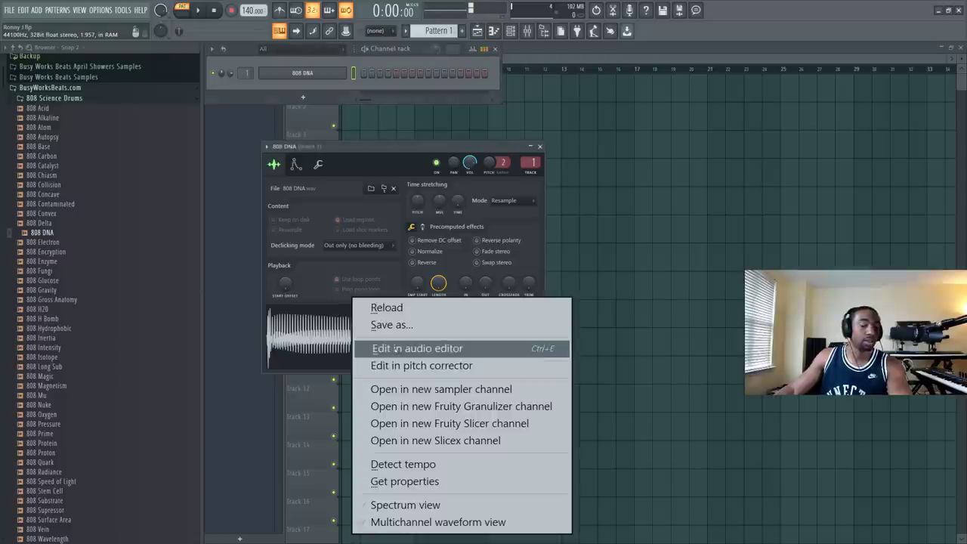
{"action": "left_click", "coordinate": [396, 349]}
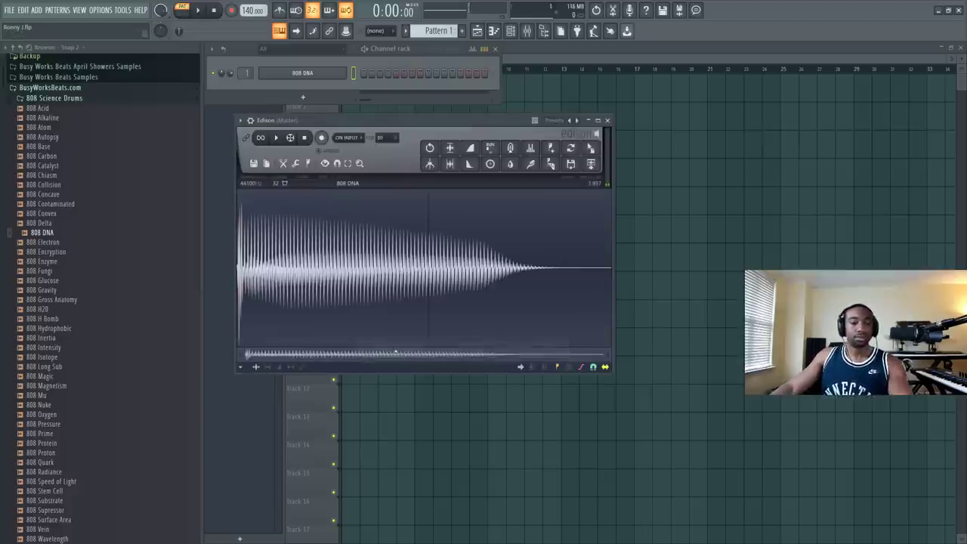
{"action": "right_click", "coordinate": [307, 245]}
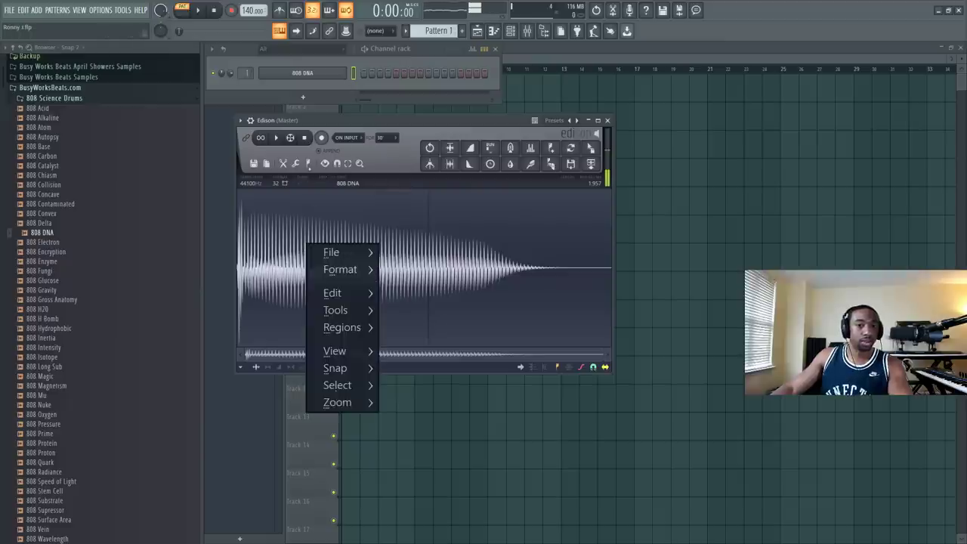
{"action": "left_click", "coordinate": [308, 163]}
{"action": "left_click", "coordinate": [359, 163]}
{"action": "left_click", "coordinate": [382, 219]}
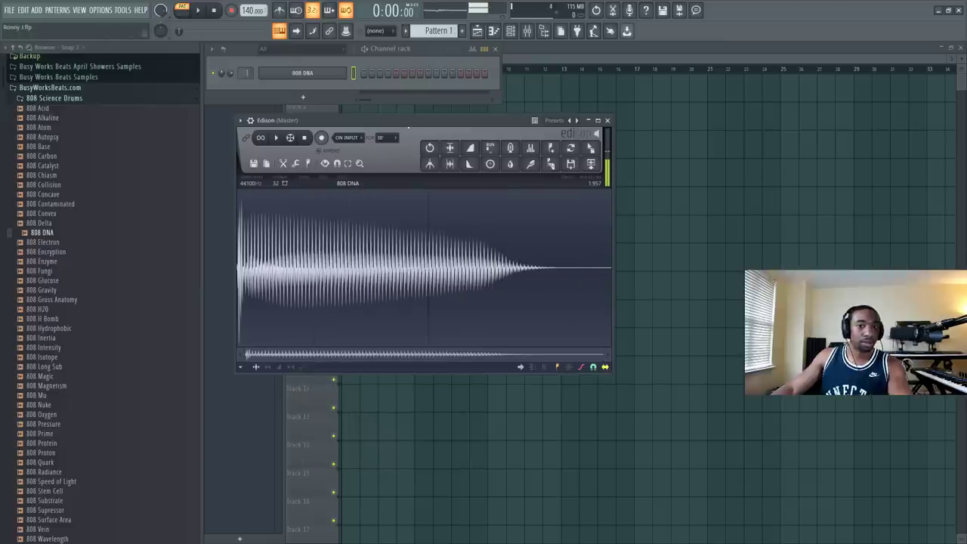
{"action": "left_click", "coordinate": [308, 163]}
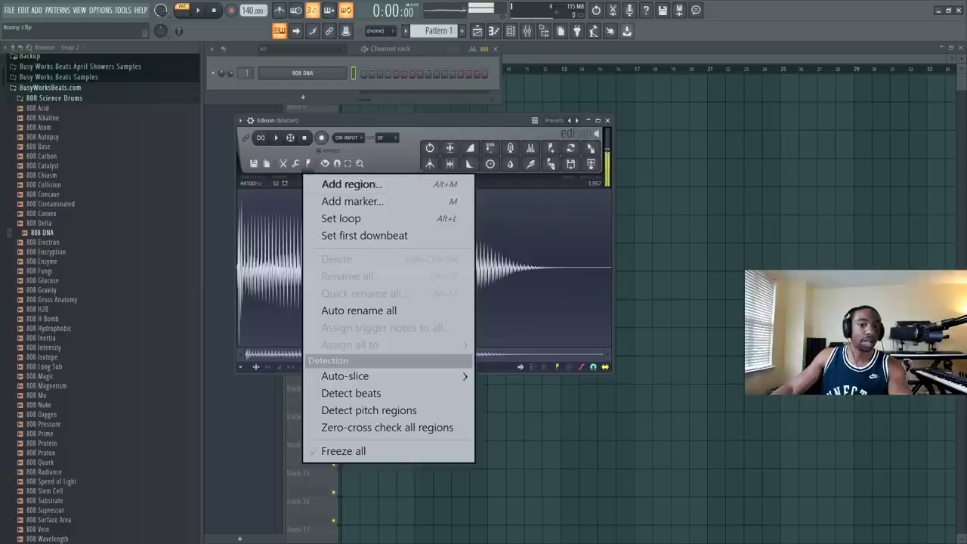
{"action": "left_click", "coordinate": [377, 410]}
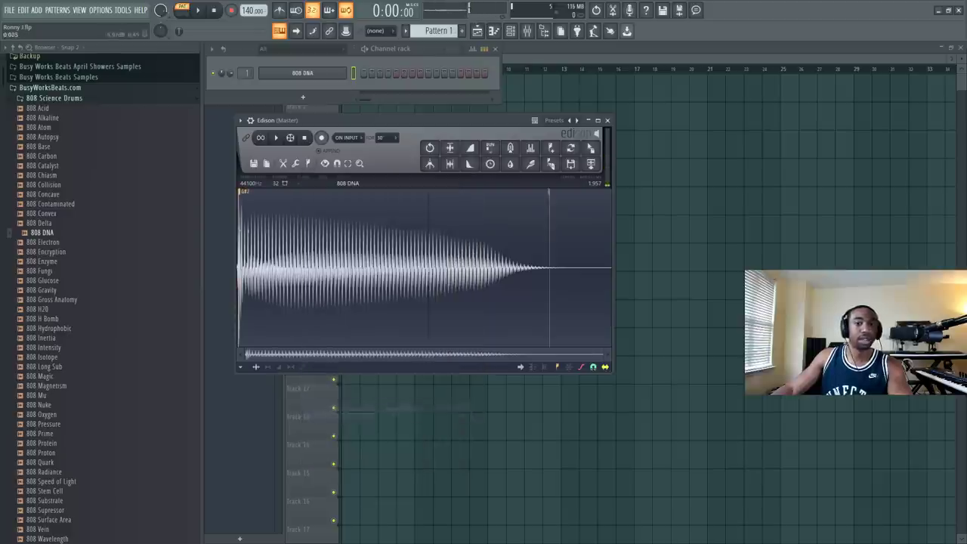
Step: Set the 808 DNA channel's root note to G#4, and close the channel settings and Edison
{"action": "left_click", "coordinate": [302, 73]}
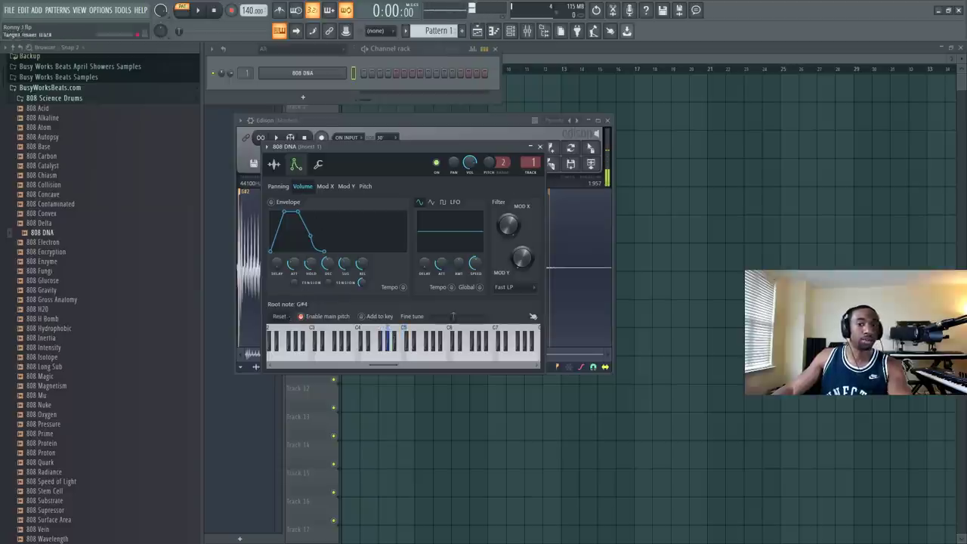
{"action": "left_click", "coordinate": [540, 147]}
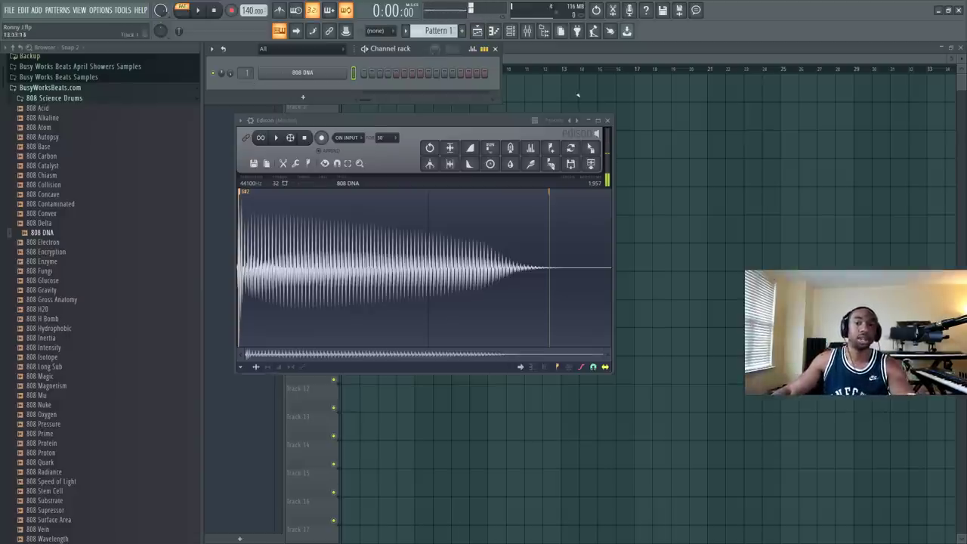
{"action": "left_click", "coordinate": [607, 120]}
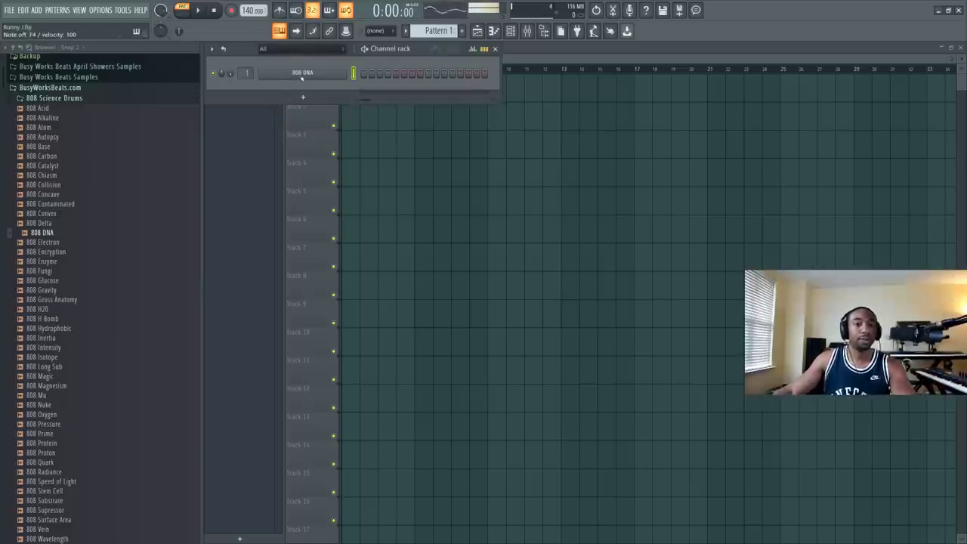
Step: Show the mixer and play a few test notes on the 808 DNA channel
{"action": "left_click", "coordinate": [302, 73]}
{"action": "left_click", "coordinate": [527, 30]}
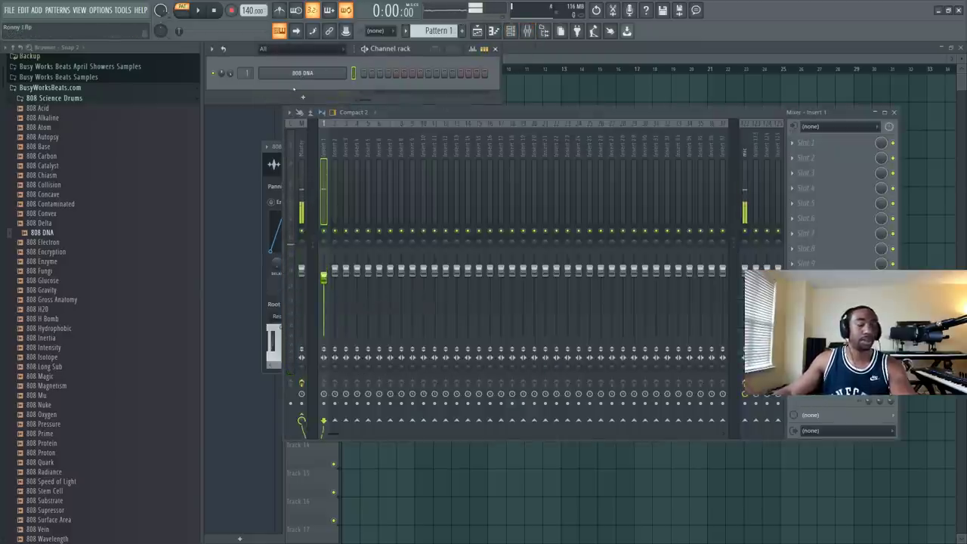
{"action": "key", "text": "z"}
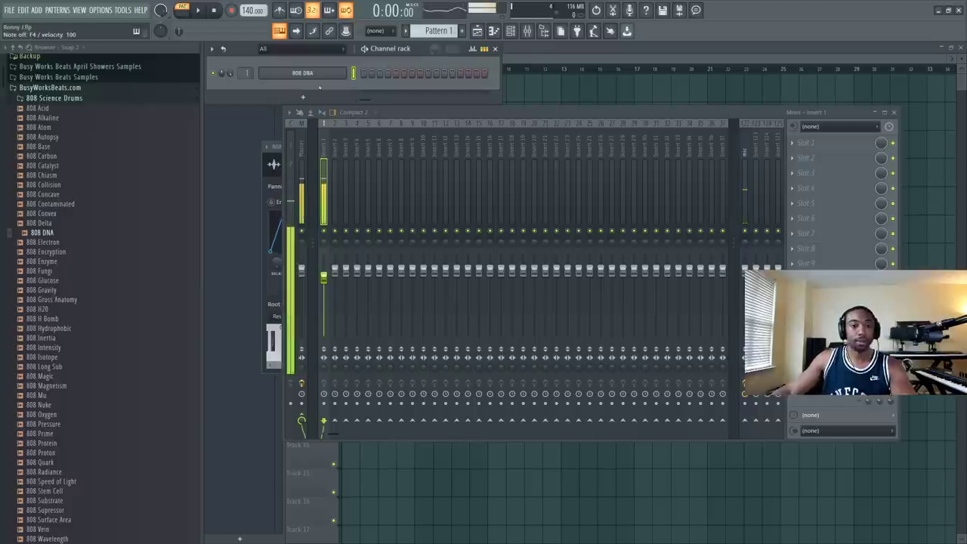
{"action": "key", "text": "x"}
{"action": "key", "text": "x"}
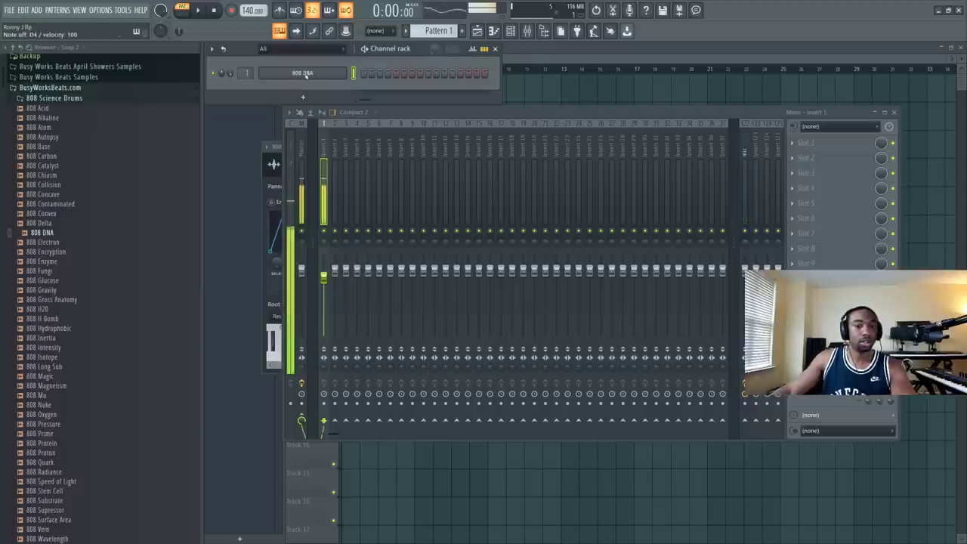
Step: Open the 808 DNA channel in the piano roll, and set the tempo to 144 BPM with the metronome on
{"action": "right_click", "coordinate": [343, 72]}
{"action": "left_click", "coordinate": [374, 80]}
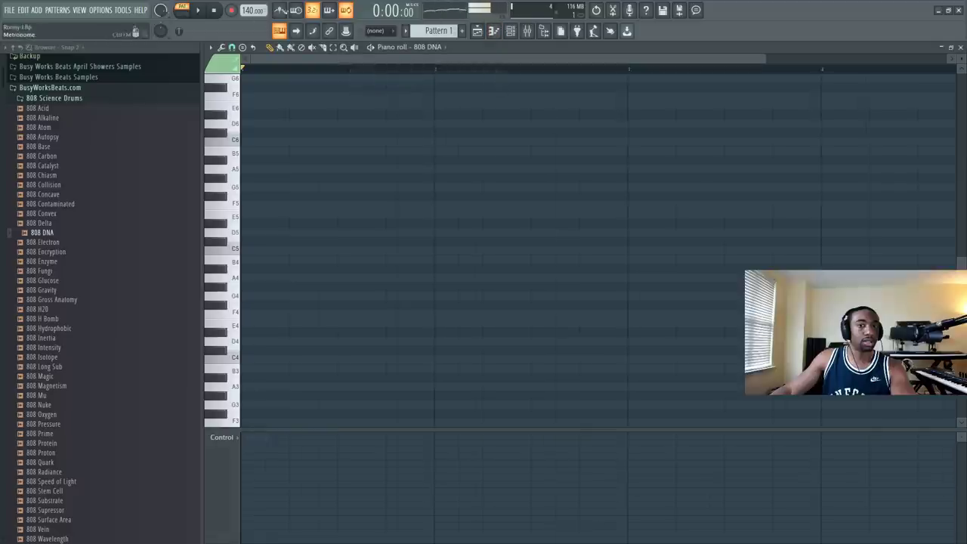
{"action": "scroll", "coordinate": [253, 10], "scroll_direction": "up", "scroll_amount": 1}
{"action": "key", "text": "x"}
Step: Place five two-step D4 notes at bar 1 steps 1, 7 and 13 and bar 2 steps 5 and 11
{"action": "left_click", "coordinate": [252, 343]}
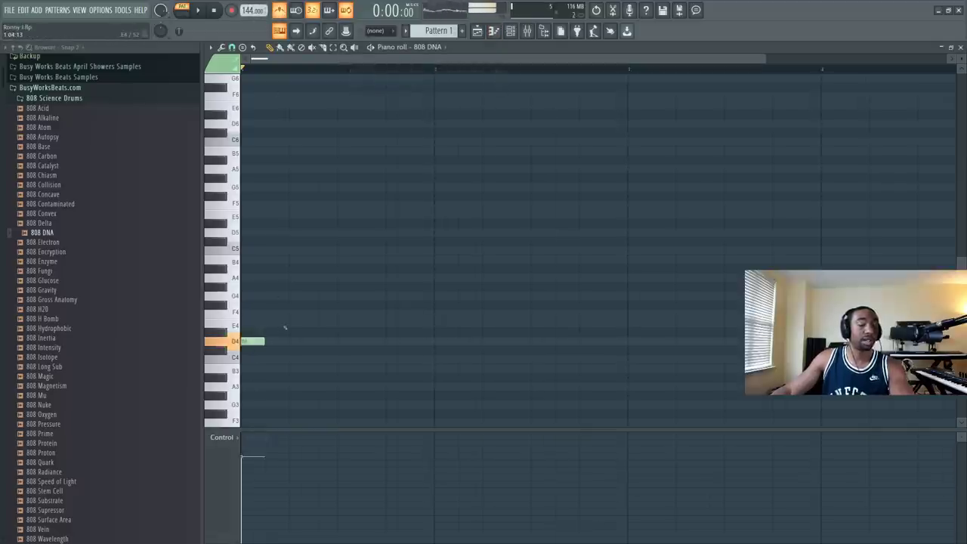
{"action": "left_click", "coordinate": [317, 342]}
{"action": "key", "text": "space"}
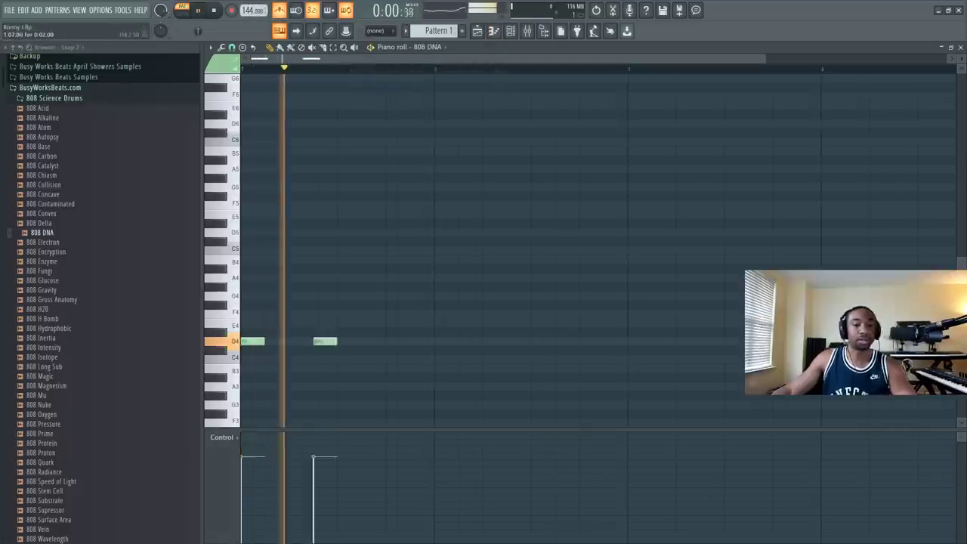
{"action": "left_click", "coordinate": [392, 342]}
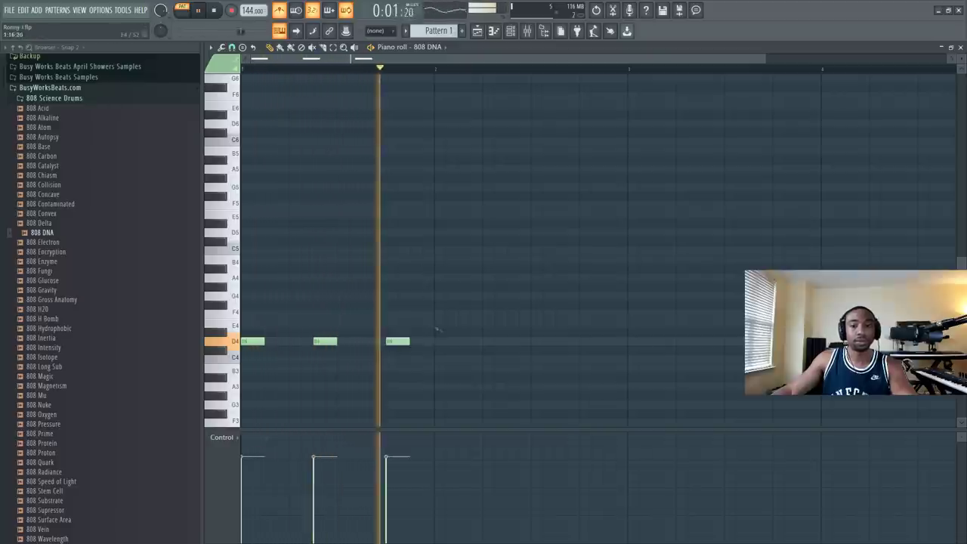
{"action": "left_click", "coordinate": [462, 341]}
{"action": "left_click_drag", "start_coordinate": [470, 342], "coordinate": [495, 341]}
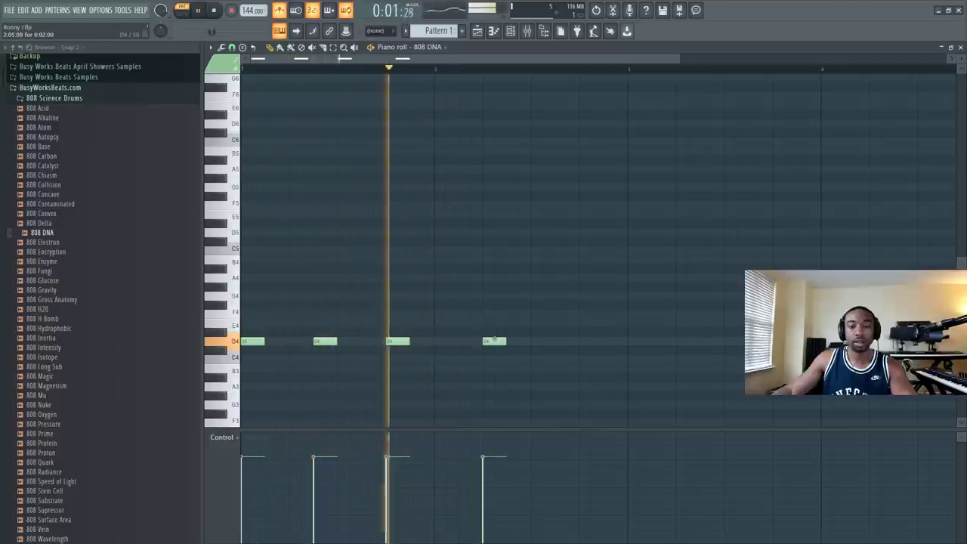
{"action": "left_click", "coordinate": [559, 341]}
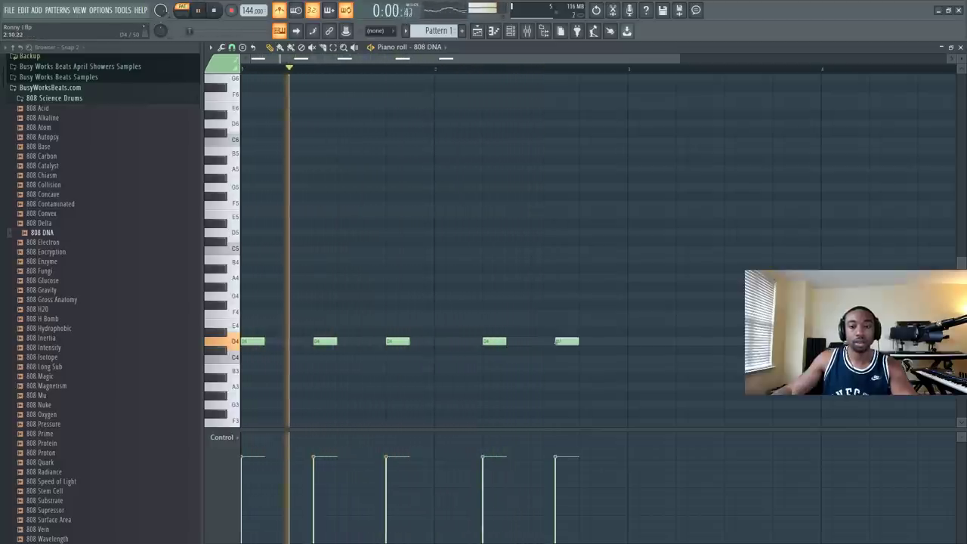
Step: Duplicate the two-bar D4 pattern into bars 3 and 4 and play back the result
{"action": "scroll", "coordinate": [491, 71], "scroll_direction": "down", "scroll_amount": 2}
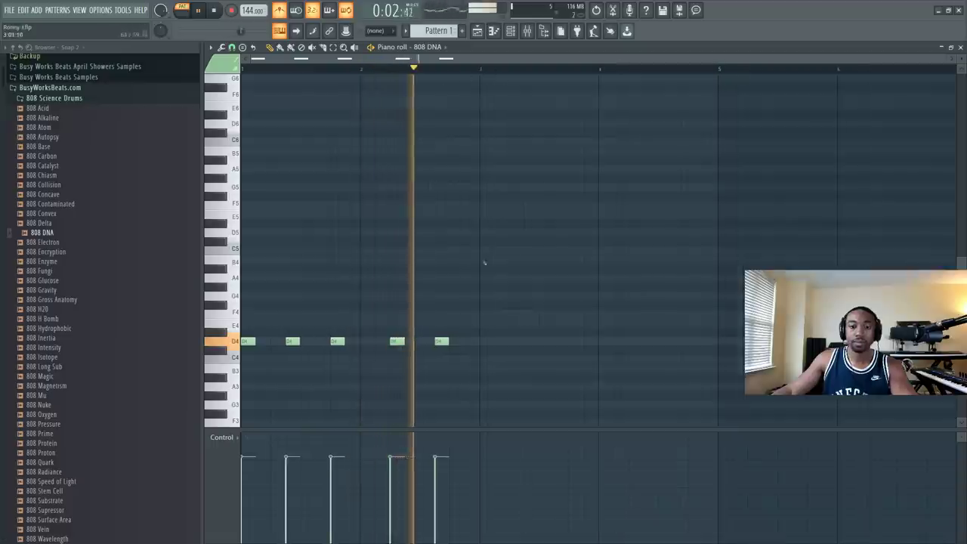
{"action": "left_click_drag", "start_coordinate": [512, 328], "coordinate": [242, 354]}
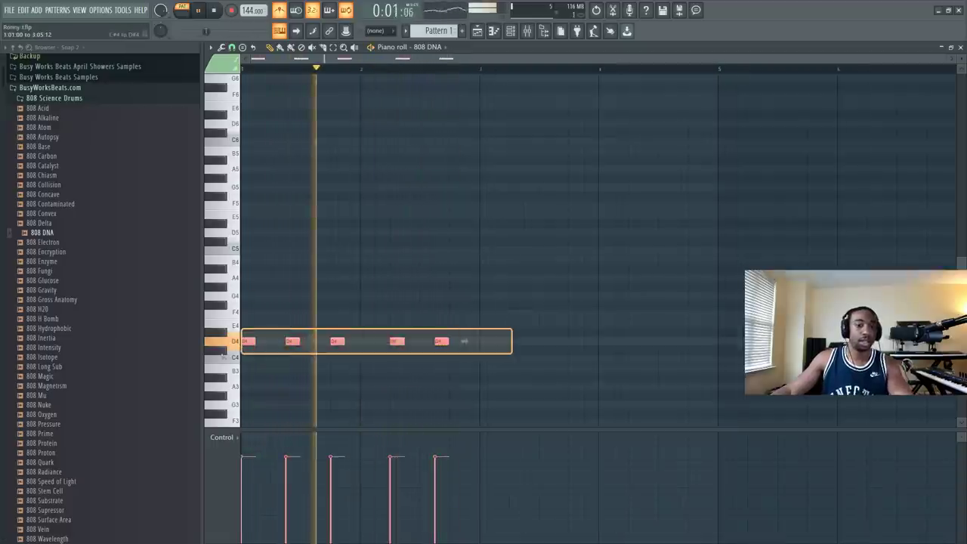
{"action": "key", "text": "space"}
{"action": "key", "text": "ctrl+b"}
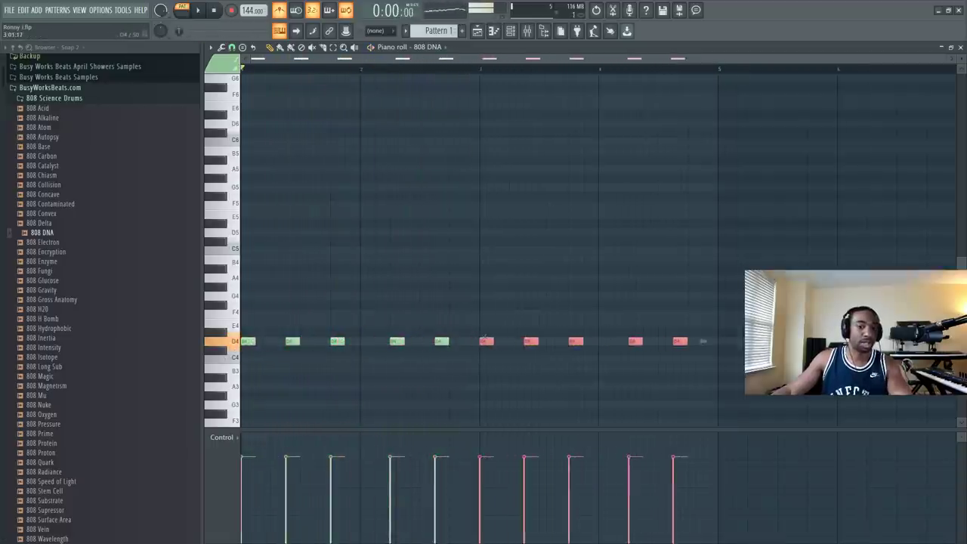
{"action": "left_click", "coordinate": [485, 177]}
{"action": "key", "text": "space"}
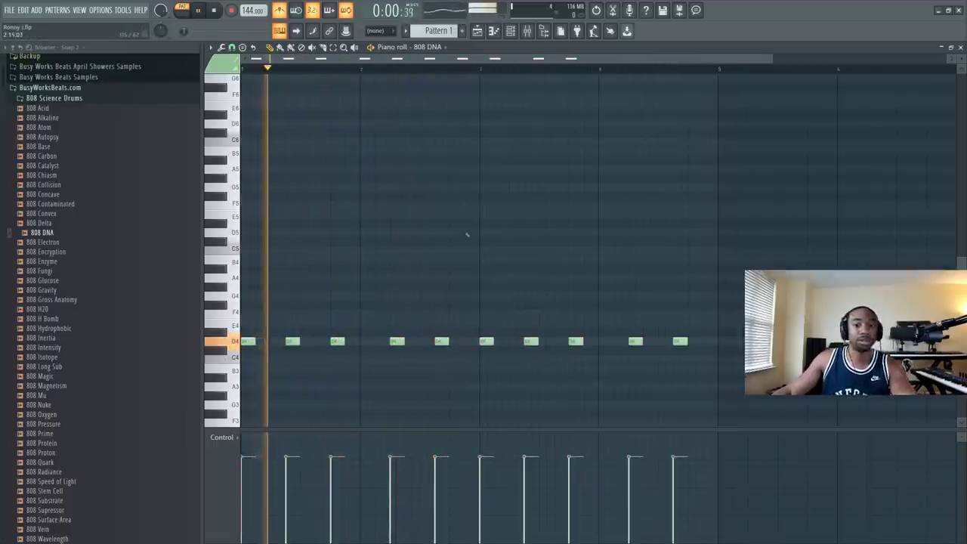
Step: Add a D5 note at bar 2 step 15 and three one-step E4 notes starting at bar 4 step 13
{"action": "left_click", "coordinate": [470, 232]}
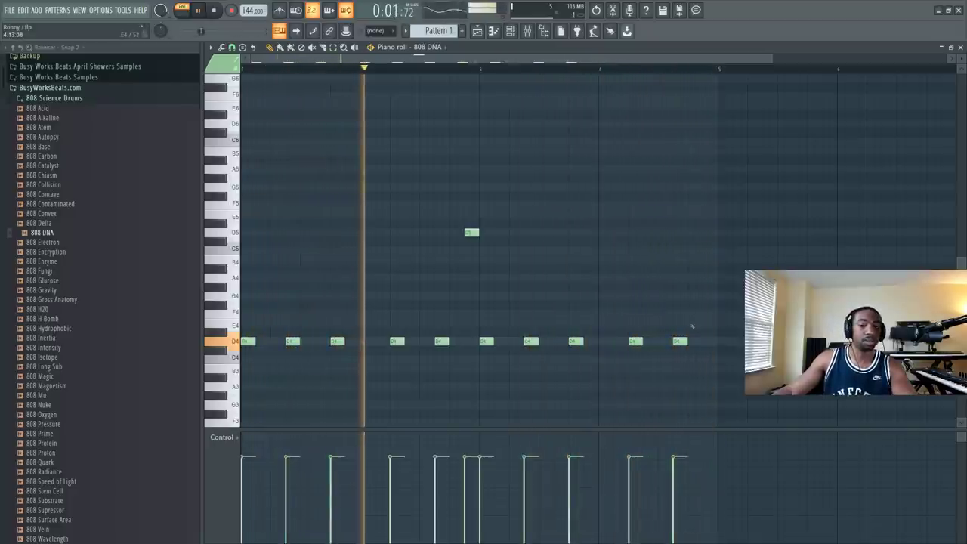
{"action": "left_click", "coordinate": [693, 323]}
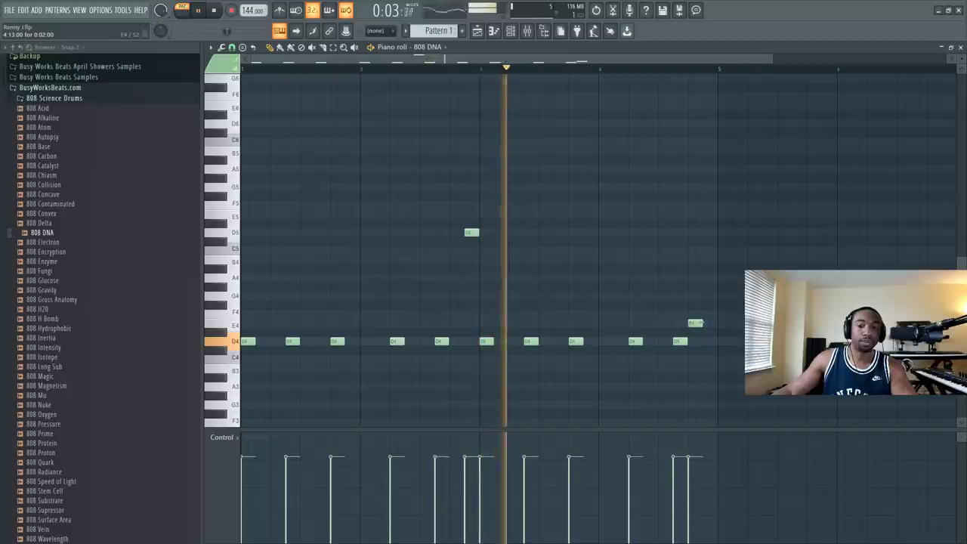
{"action": "left_click_drag", "start_coordinate": [714, 323], "coordinate": [707, 323]}
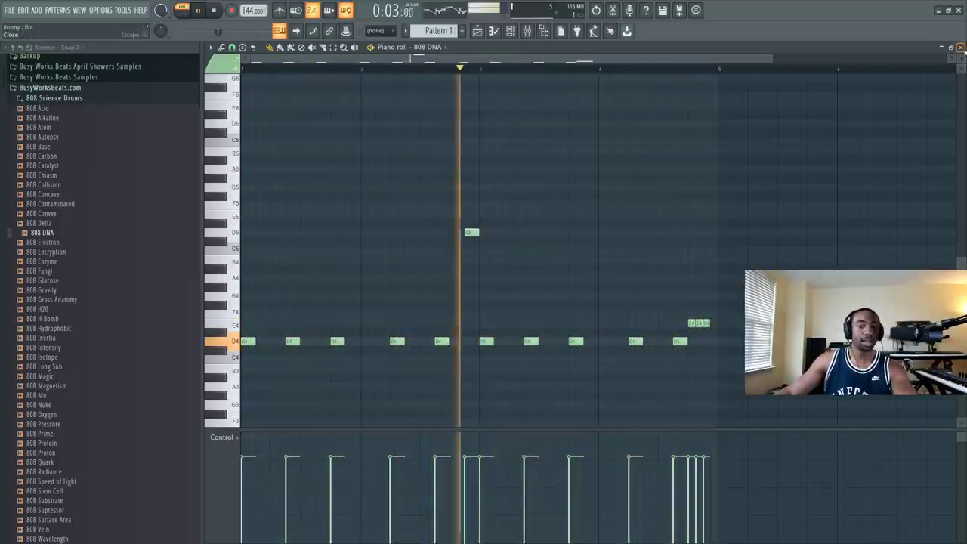
Step: Leave the piano roll, stop playback, and lower the Insert 1 fader slightly while sending Insert 1 to Insert 2
{"action": "key", "text": "Escape"}
{"action": "key", "text": "space"}
{"action": "left_click_drag", "start_coordinate": [323, 277], "coordinate": [324, 285]}
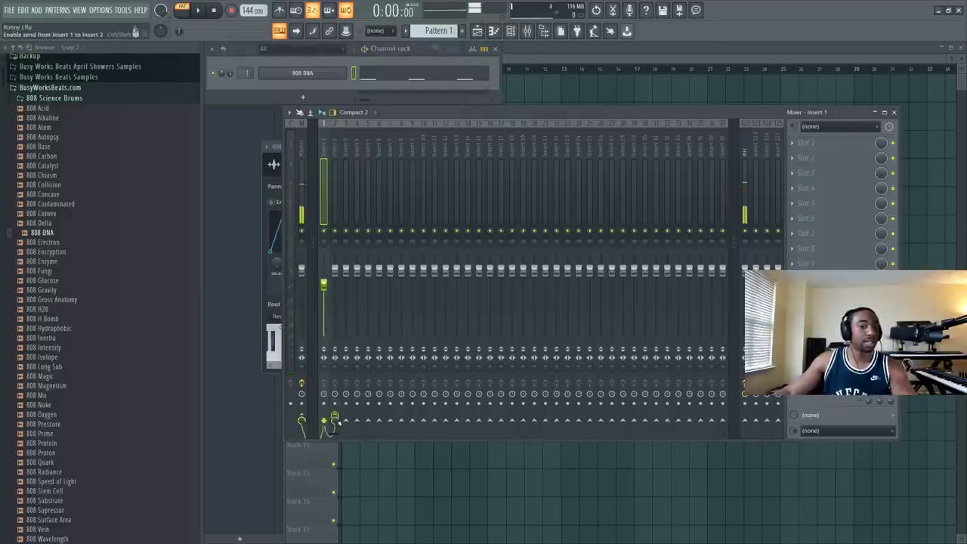
Step: Rename mixer track Insert 2 as duplicae
{"action": "right_click", "coordinate": [339, 122]}
{"action": "left_click", "coordinate": [372, 142]}
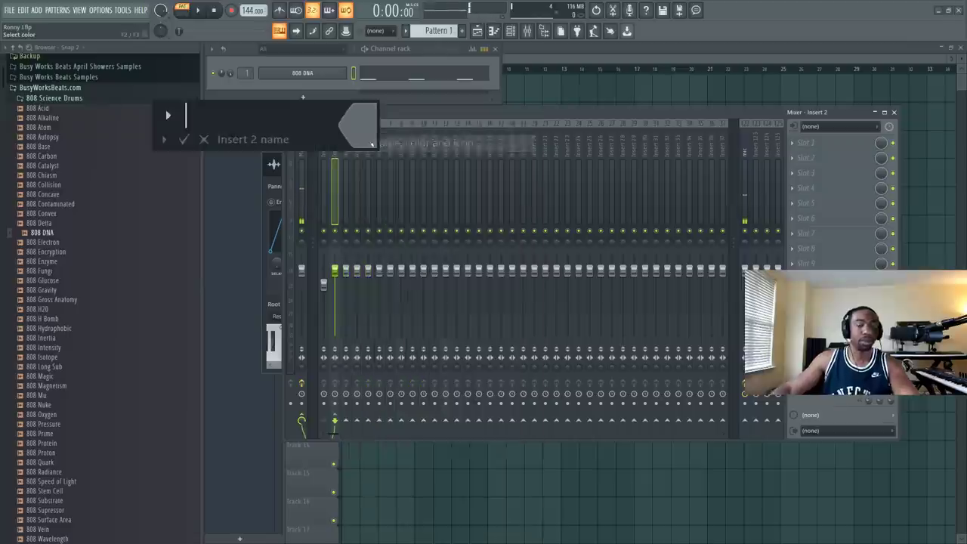
{"action": "type", "text": "duplicate"}
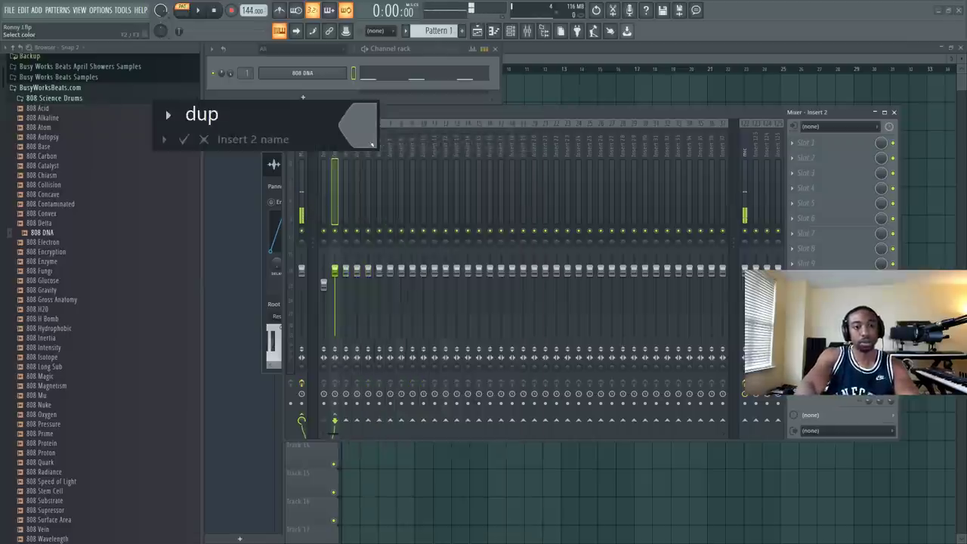
{"action": "key", "text": "Return"}
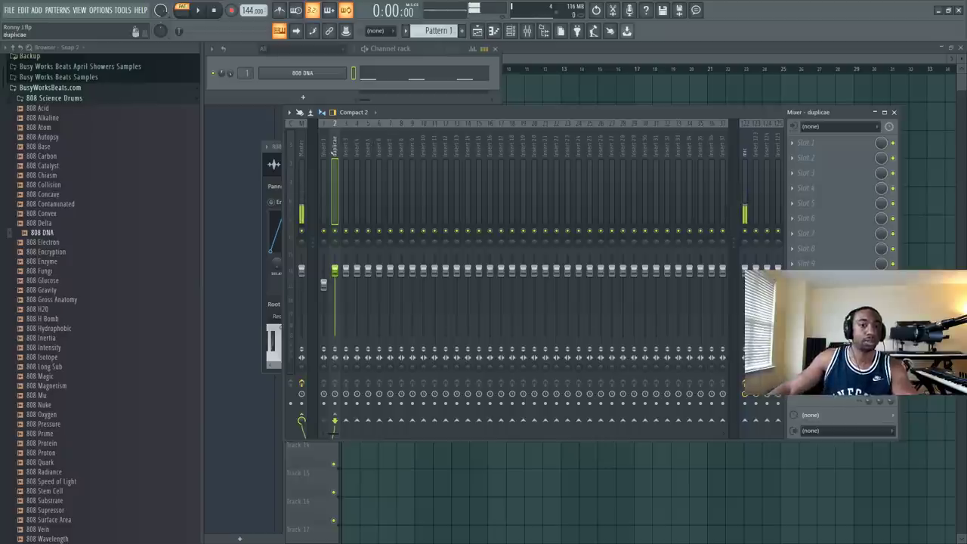
Step: Load Little MicroShift into the first effect slot of the duplicae track
{"action": "left_click", "coordinate": [324, 158]}
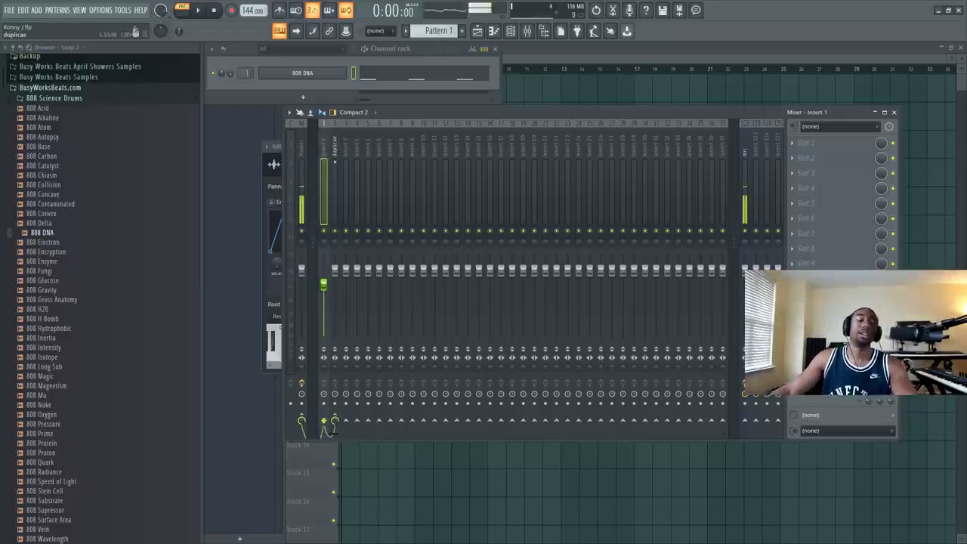
{"action": "left_click", "coordinate": [335, 159]}
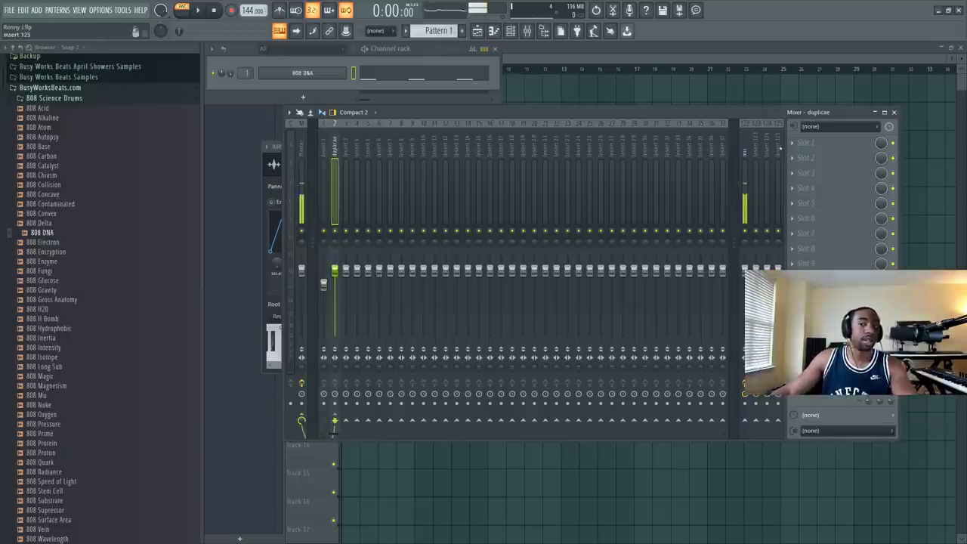
{"action": "left_click", "coordinate": [806, 143]}
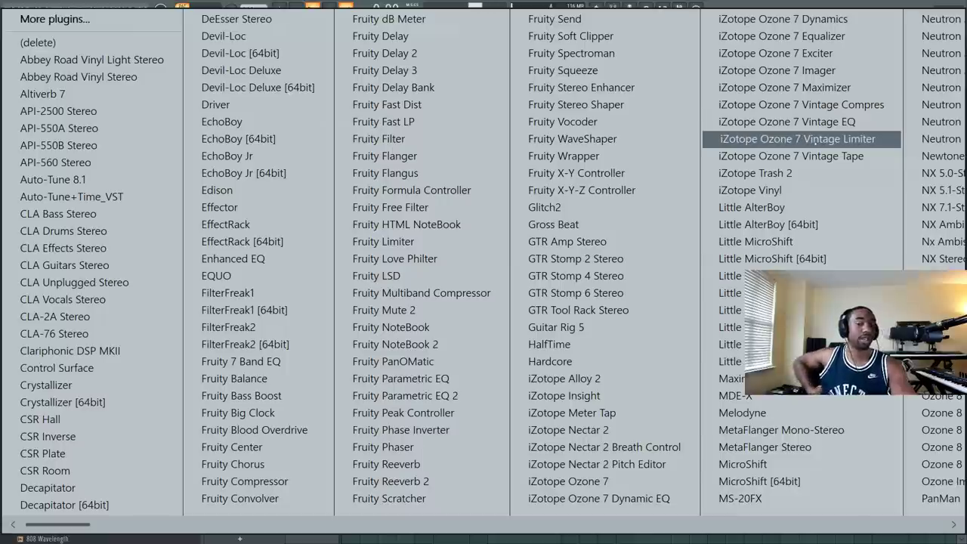
{"action": "left_click", "coordinate": [762, 259]}
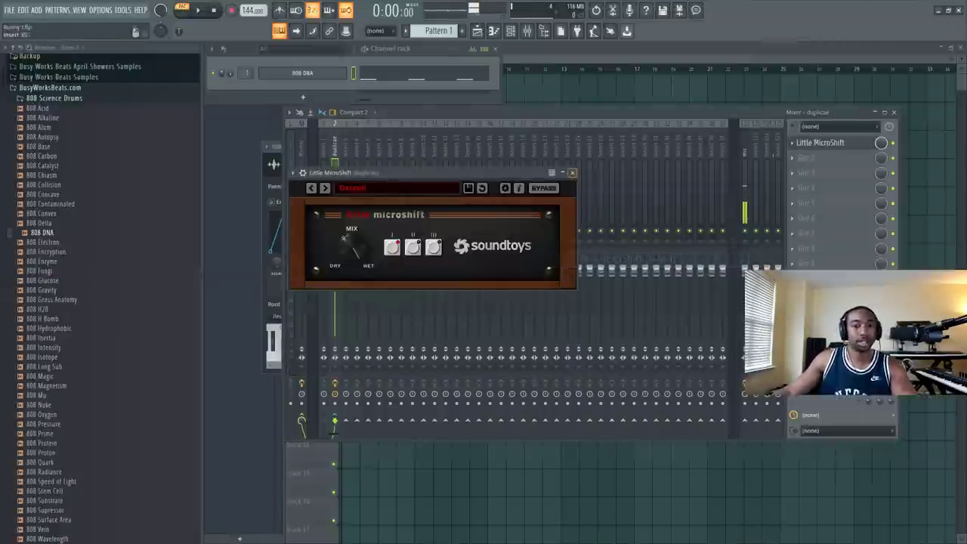
Step: Replace the effect in the duplicae track's first slot with UAD Fairchild 670 and reposition its window
{"action": "left_click", "coordinate": [795, 154]}
{"action": "scroll", "coordinate": [454, 224], "scroll_direction": "down", "scroll_amount": 5}
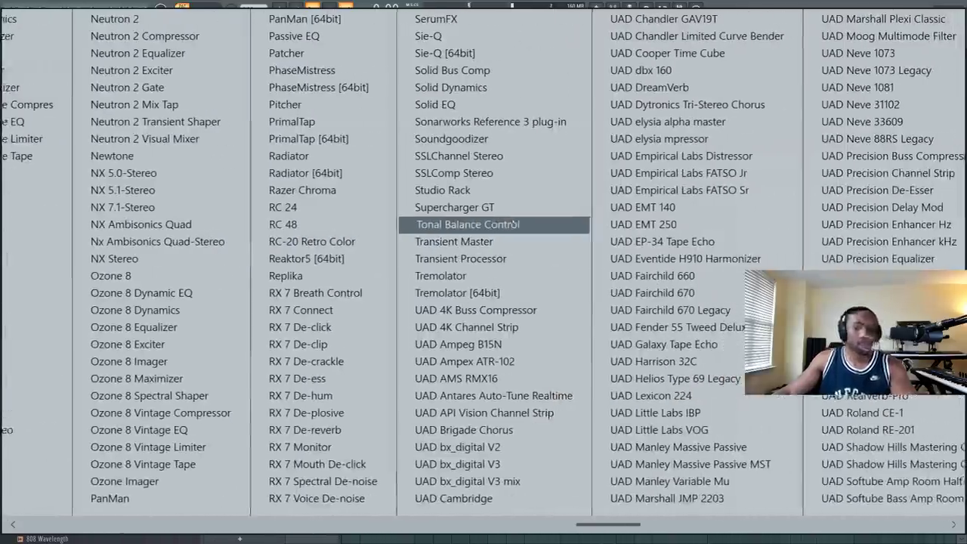
{"action": "scroll", "coordinate": [516, 224], "scroll_direction": "down", "scroll_amount": 3}
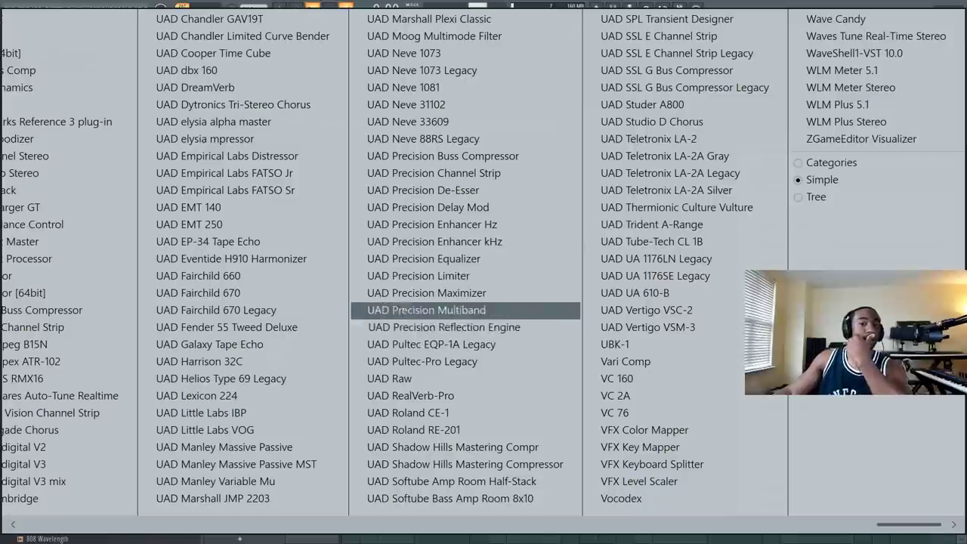
{"action": "left_click", "coordinate": [268, 294]}
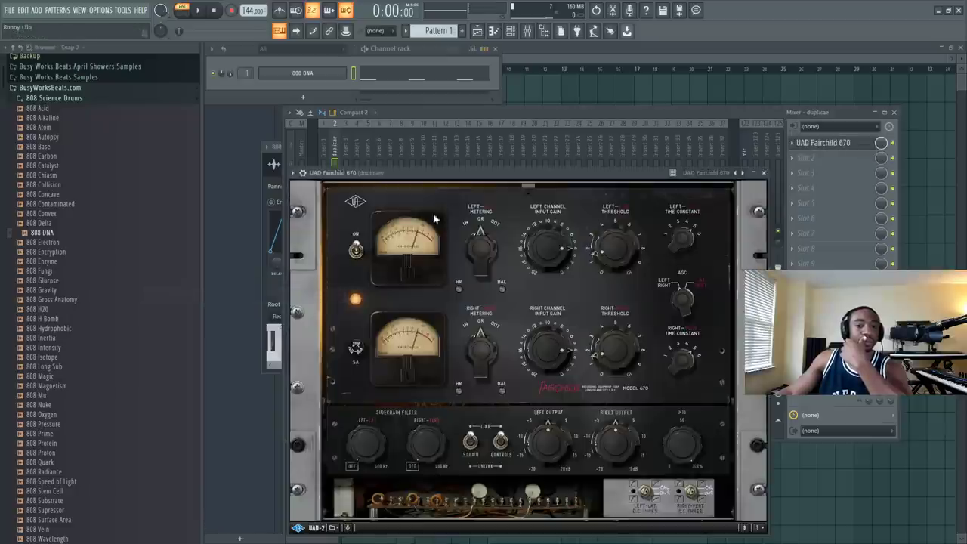
{"action": "left_click_drag", "start_coordinate": [435, 171], "coordinate": [366, 109]}
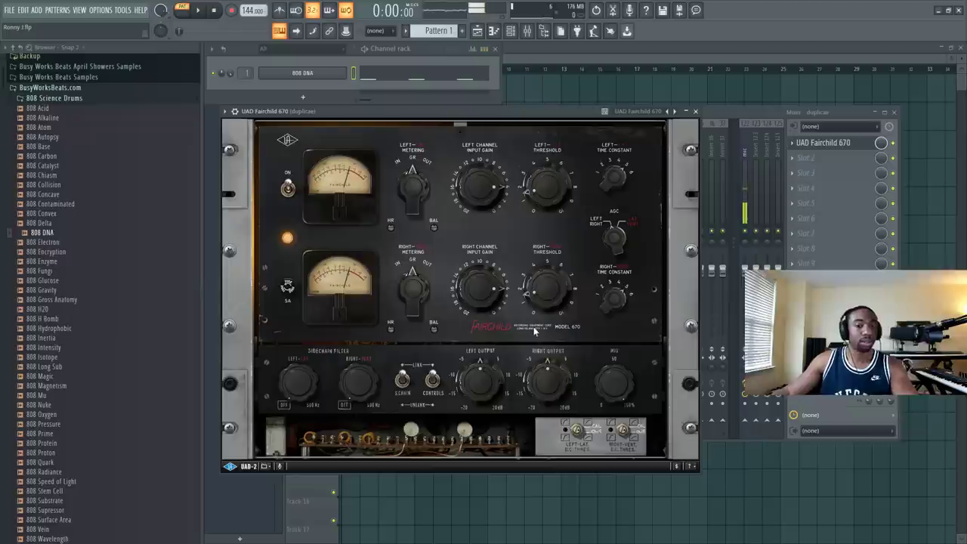
{"action": "left_click_drag", "start_coordinate": [470, 112], "coordinate": [420, 95]}
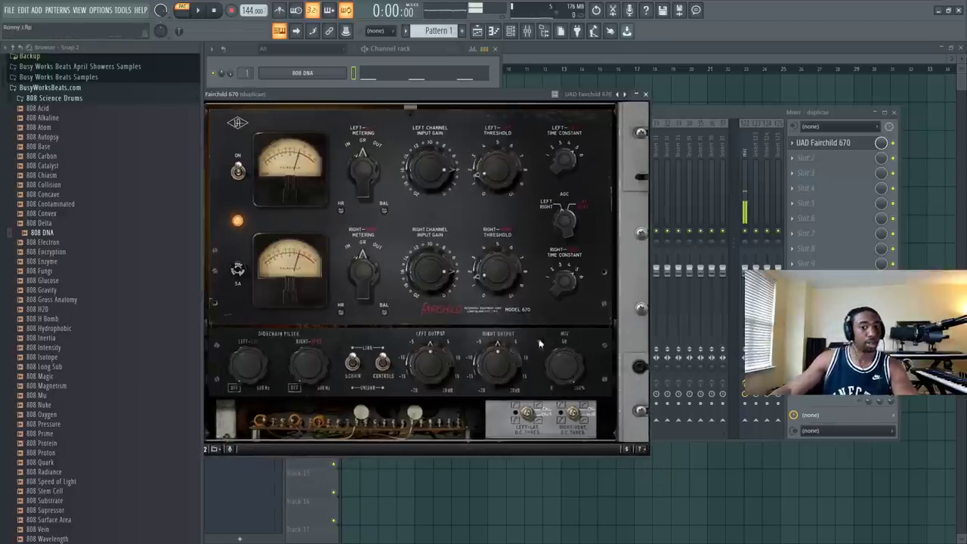
Step: Set the Fairchild 670's output to -5.6 dB, then during playback raise its input gain and set threshold 9.0 and time constant 6
{"action": "left_click_drag", "start_coordinate": [446, 367], "coordinate": [436, 370]}
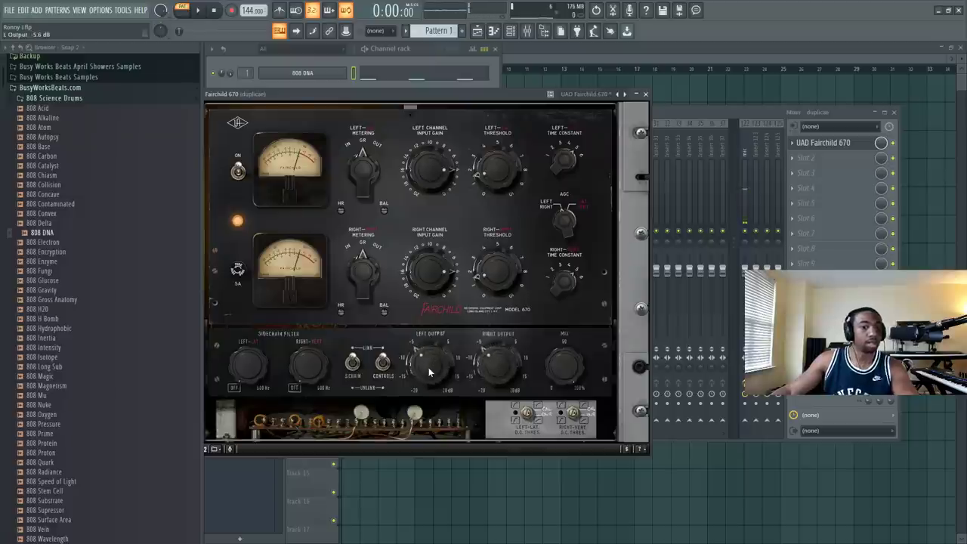
{"action": "key", "text": "space"}
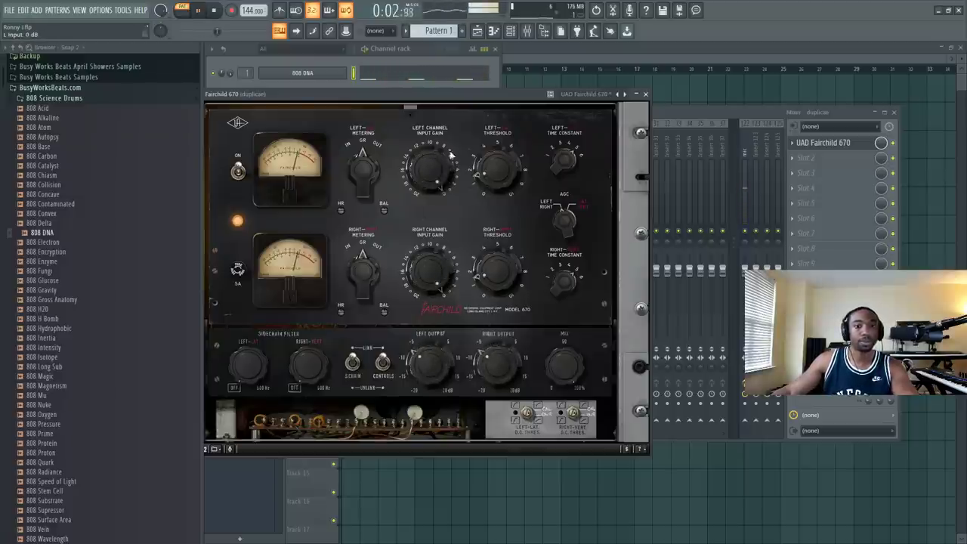
{"action": "left_click_drag", "start_coordinate": [486, 171], "coordinate": [496, 106]}
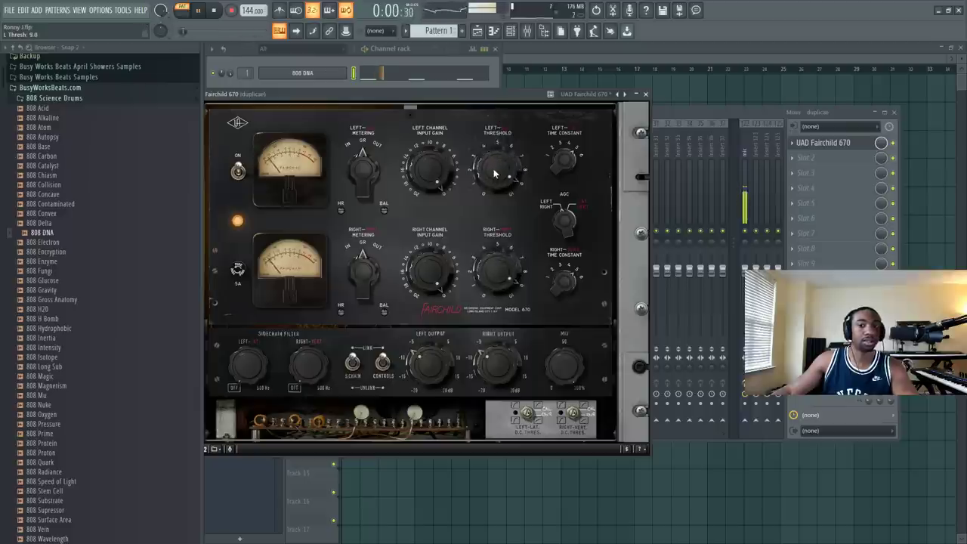
{"action": "left_click_drag", "start_coordinate": [561, 160], "coordinate": [560, 145]}
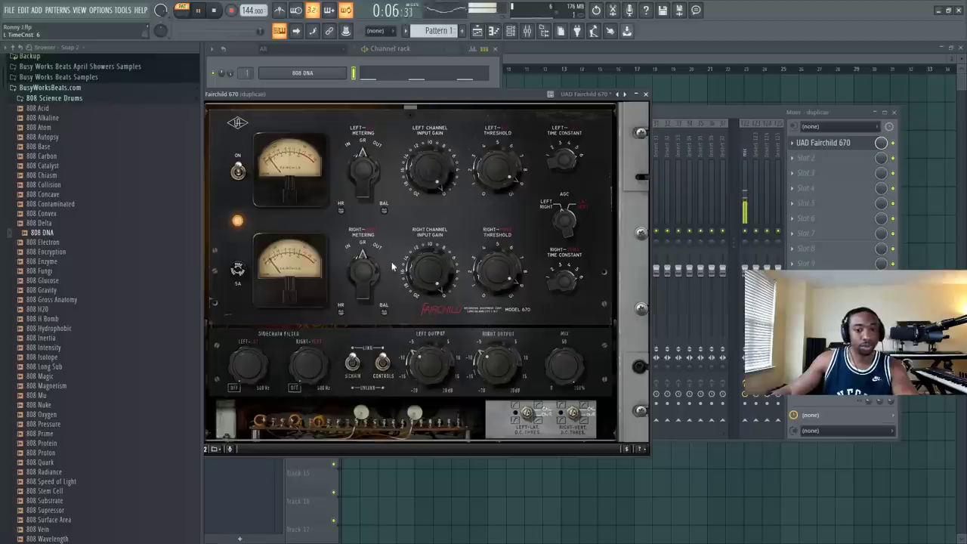
Step: Add Fruity Parametric EQ 2 to the duplicae track's first slot, ahead of UAD Fairchild 670, and reposition its window
{"action": "left_click", "coordinate": [659, 113]}
{"action": "left_click", "coordinate": [324, 188]}
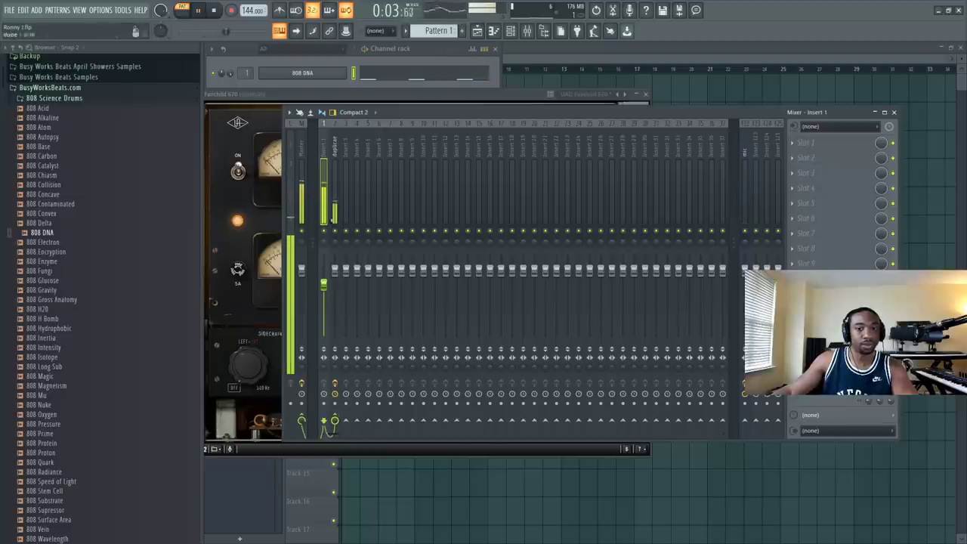
{"action": "left_click", "coordinate": [334, 151]}
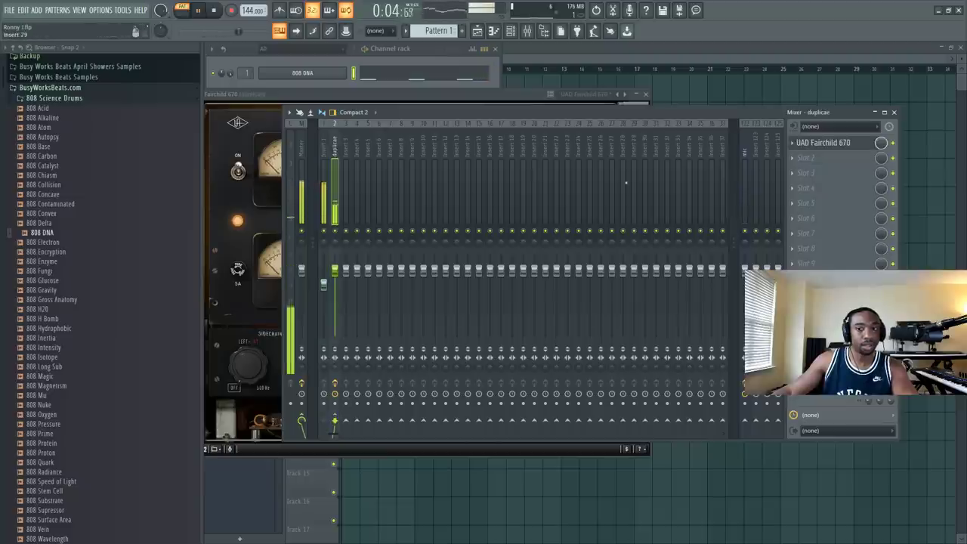
{"action": "left_click", "coordinate": [840, 142]}
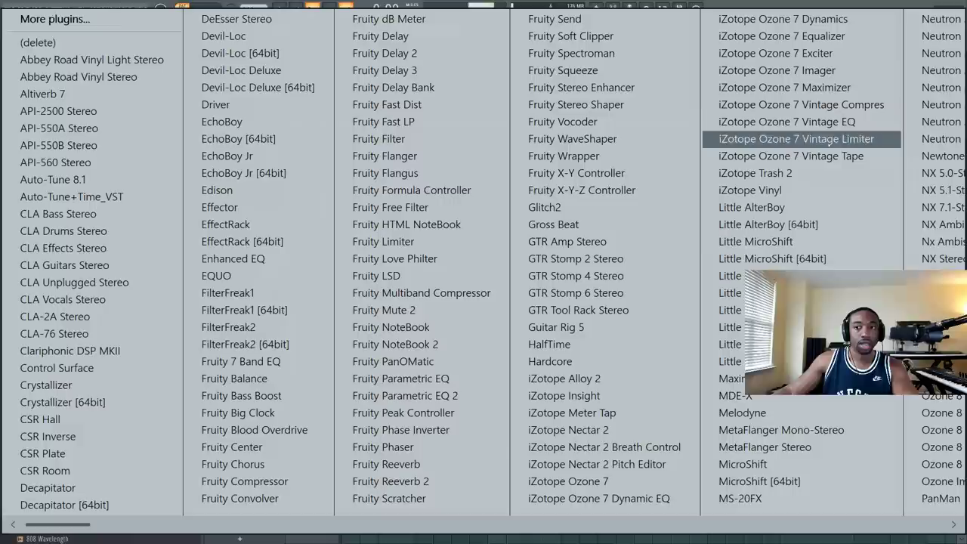
{"action": "left_click", "coordinate": [475, 397]}
{"action": "left_click_drag", "start_coordinate": [370, 182], "coordinate": [560, 181]}
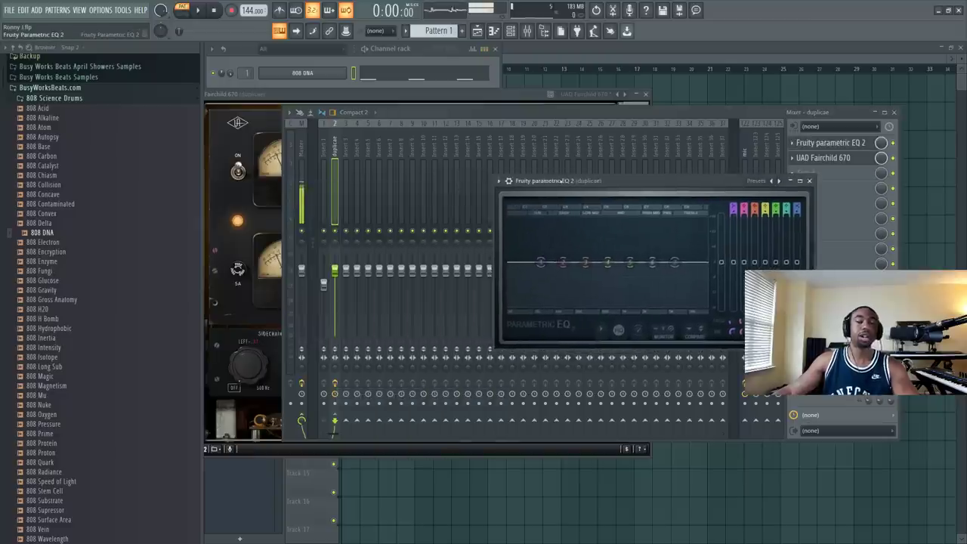
Step: During playback, raise the main level of Fruity Parametric EQ 2 close to its maximum and close the equalizer
{"action": "key", "text": "space"}
{"action": "left_click_drag", "start_coordinate": [721, 263], "coordinate": [722, 223]}
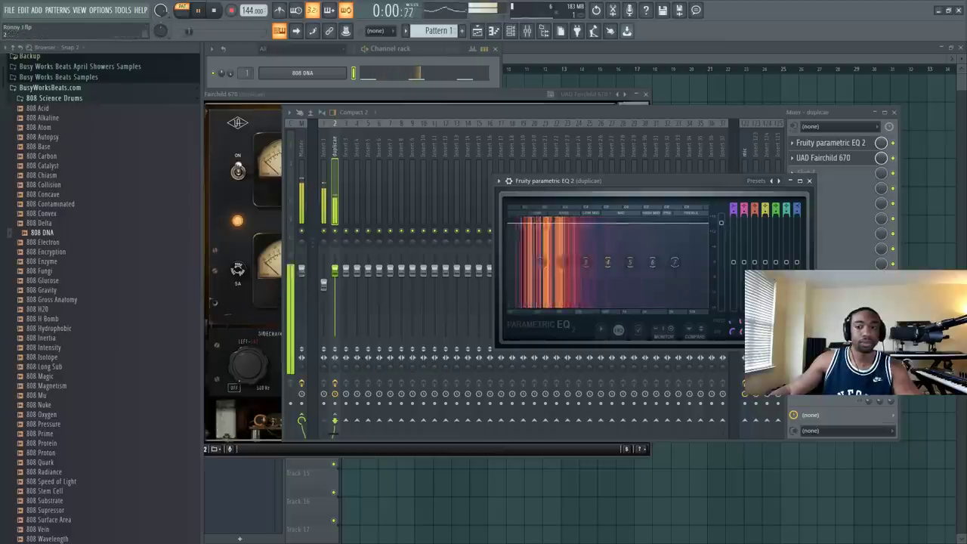
{"action": "left_click_drag", "start_coordinate": [721, 223], "coordinate": [722, 219]}
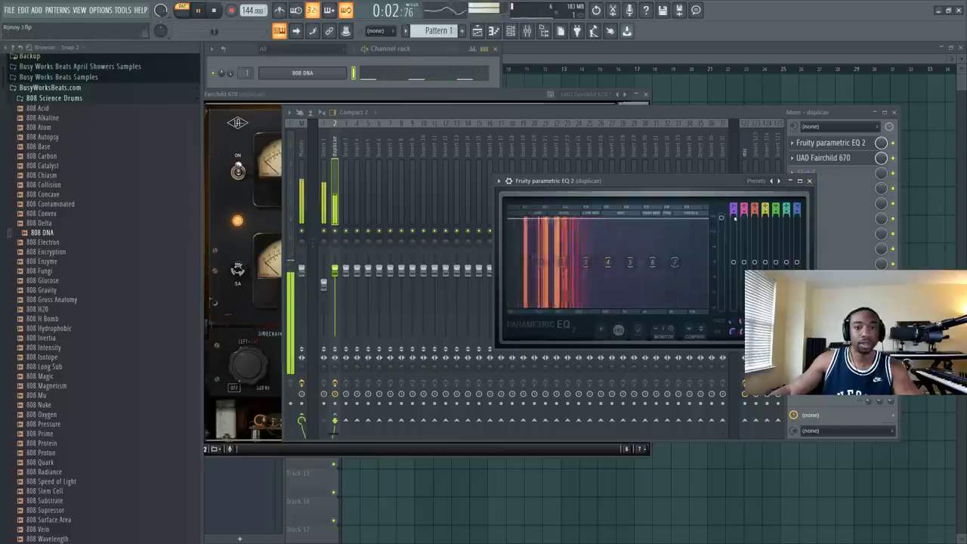
{"action": "left_click", "coordinate": [809, 181]}
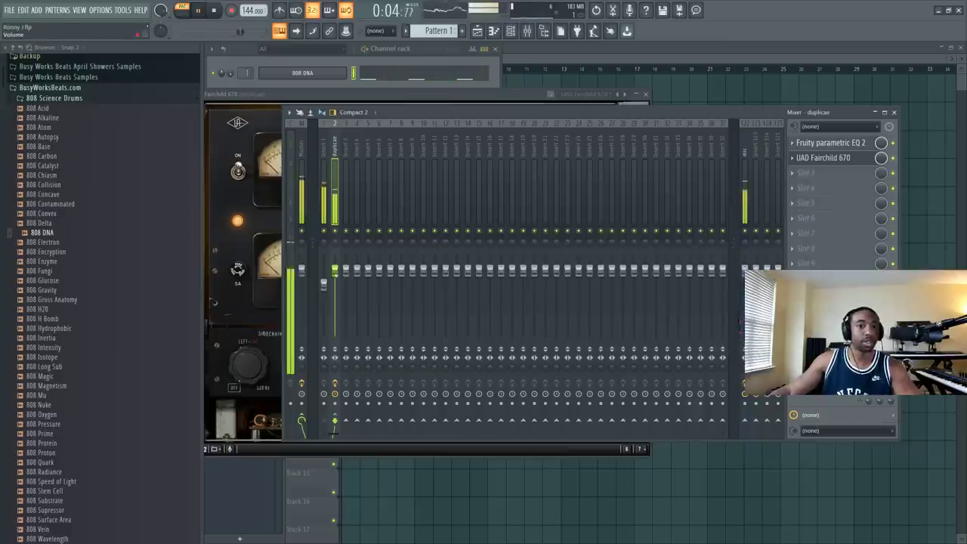
Step: Lower the duplicae fader to about the level of the Insert 1 fader and play the pattern to compare both tracks
{"action": "left_click_drag", "start_coordinate": [335, 269], "coordinate": [335, 273]}
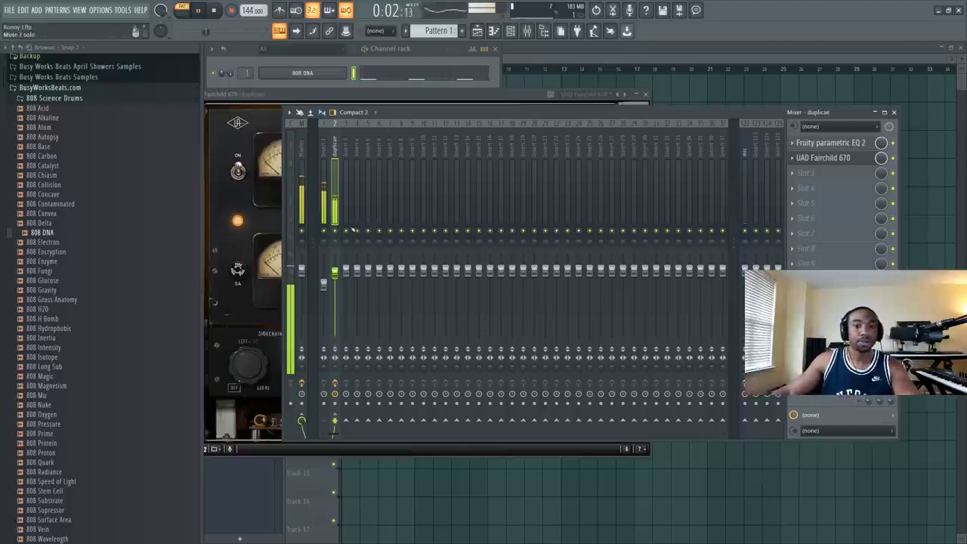
{"action": "left_click", "coordinate": [322, 155]}
{"action": "key", "text": "space"}
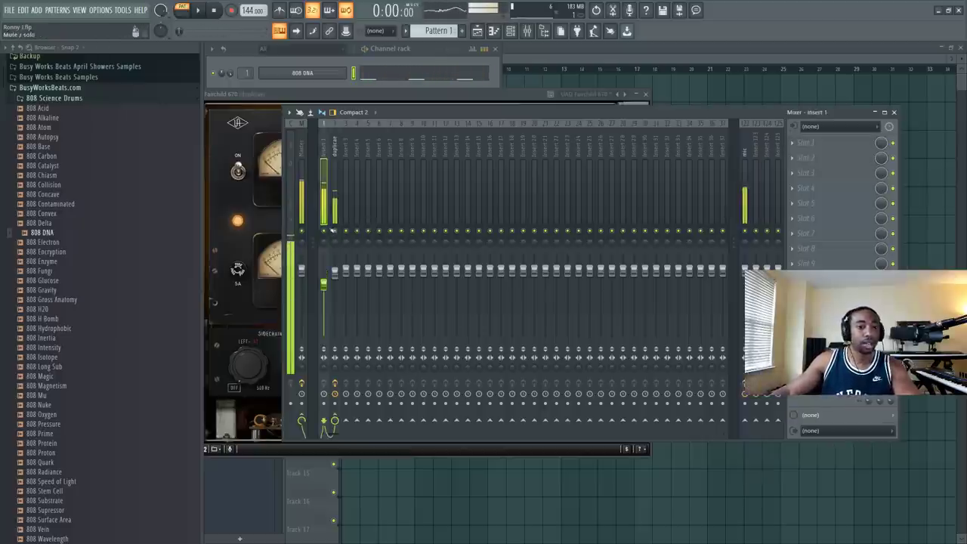
{"action": "left_click_drag", "start_coordinate": [335, 272], "coordinate": [335, 281]}
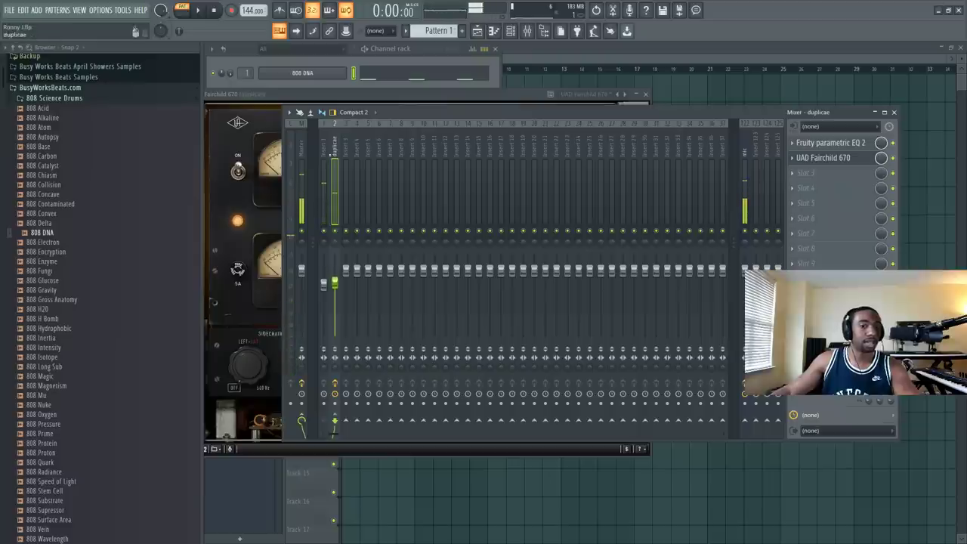
{"action": "left_click", "coordinate": [323, 151]}
{"action": "key", "text": "space"}
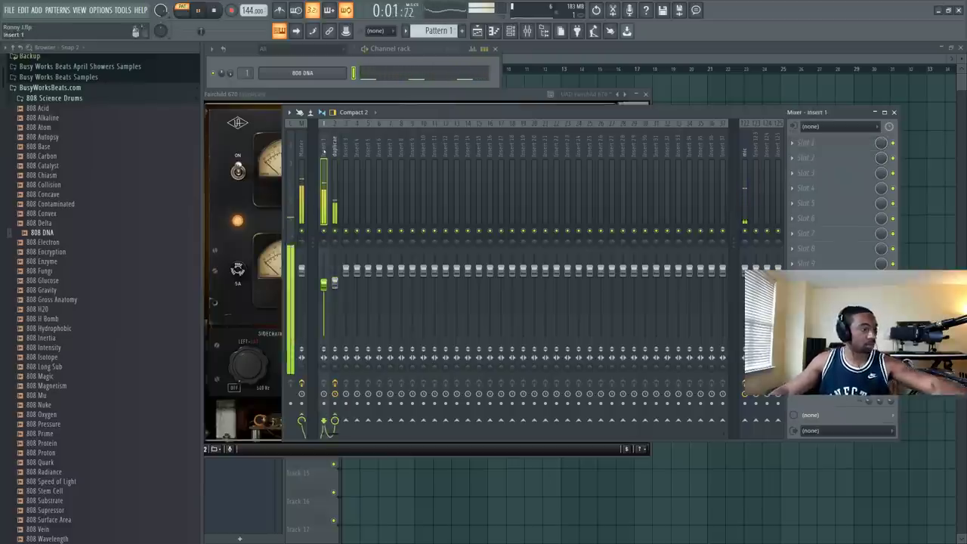
Step: Stop playback, move UAD Fairchild 670 to the duplicae track's third slot and load UAD Thermionic Culture Vulture into the second
{"action": "left_click", "coordinate": [339, 179]}
{"action": "key", "text": "space"}
{"action": "left_click_drag", "start_coordinate": [830, 165], "coordinate": [830, 174]}
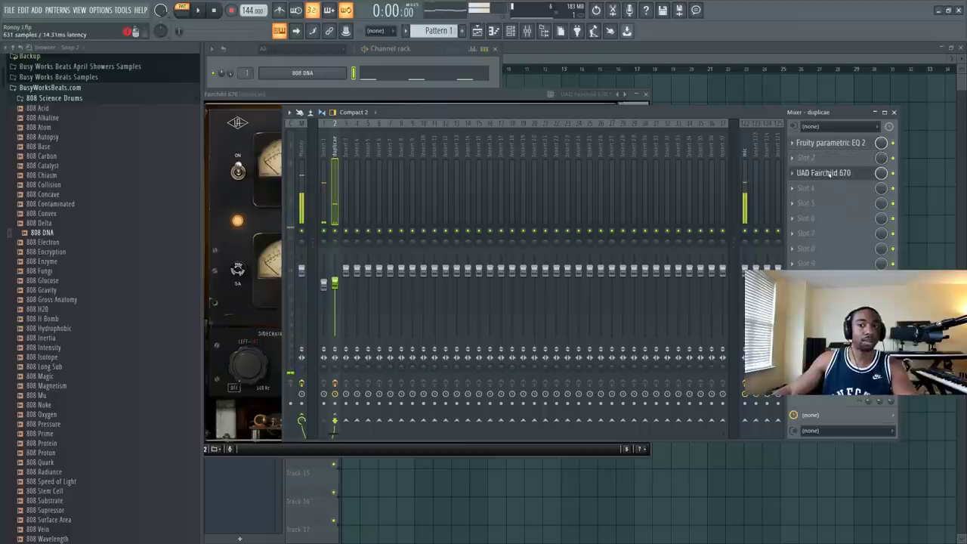
{"action": "left_click", "coordinate": [821, 159]}
{"action": "scroll", "coordinate": [663, 225], "scroll_direction": "down", "scroll_amount": 5}
{"action": "scroll", "coordinate": [541, 268], "scroll_direction": "down", "scroll_amount": 4}
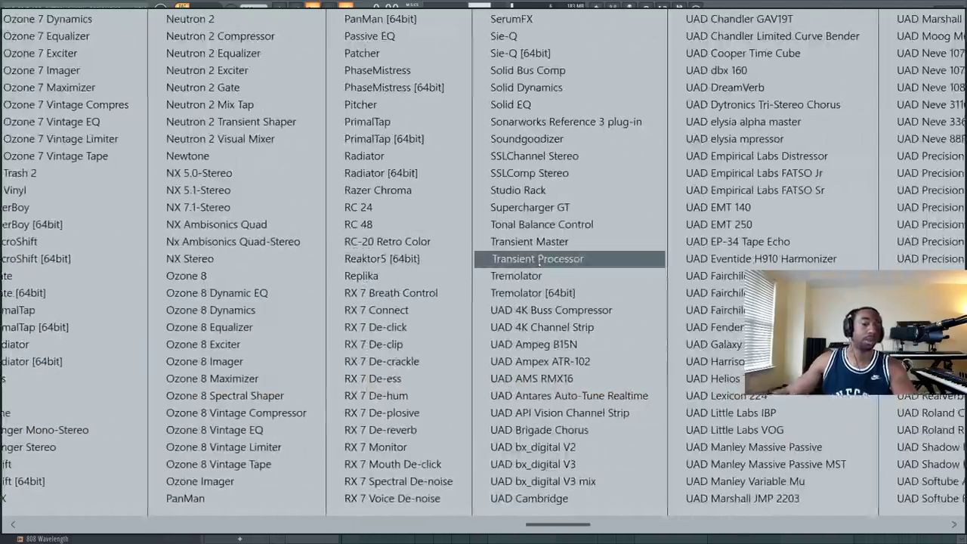
{"action": "scroll", "coordinate": [539, 261], "scroll_direction": "down", "scroll_amount": 6}
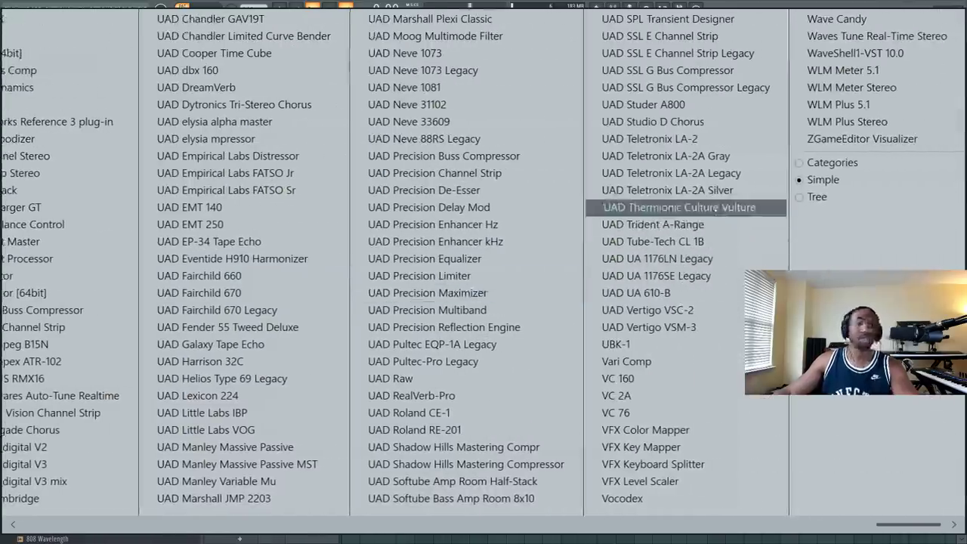
{"action": "left_click", "coordinate": [679, 207]}
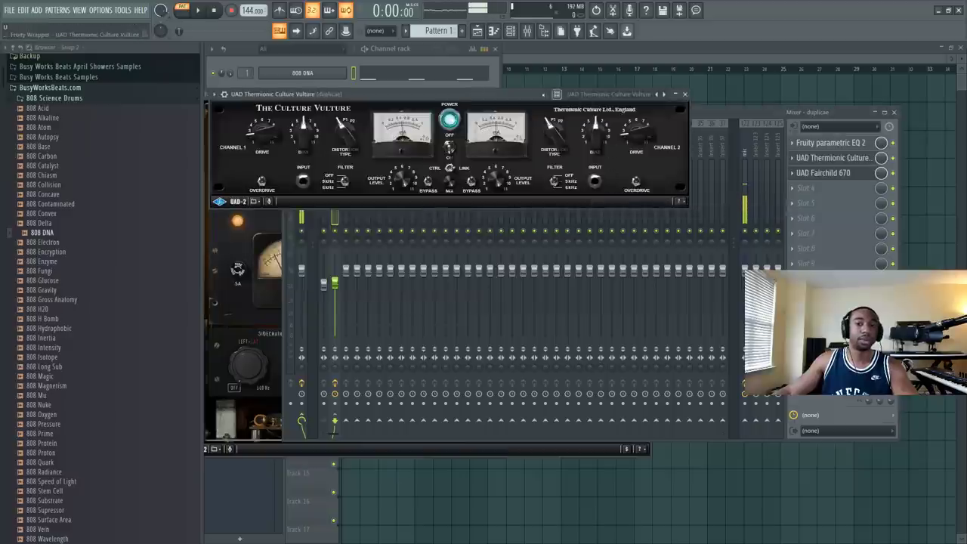
Step: Reposition the Culture Vulture window, start playback, and settle the duplicae fader slightly below the Insert 1 fader
{"action": "left_click_drag", "start_coordinate": [453, 95], "coordinate": [628, 137]}
{"action": "mouse_move", "coordinate": [335, 282]}
{"action": "left_mouse_down"}
{"action": "mouse_move", "coordinate": [334, 302]}
{"action": "mouse_move", "coordinate": [334, 290]}
{"action": "left_mouse_up"}
{"action": "key", "text": "space"}
{"action": "left_click", "coordinate": [831, 158]}
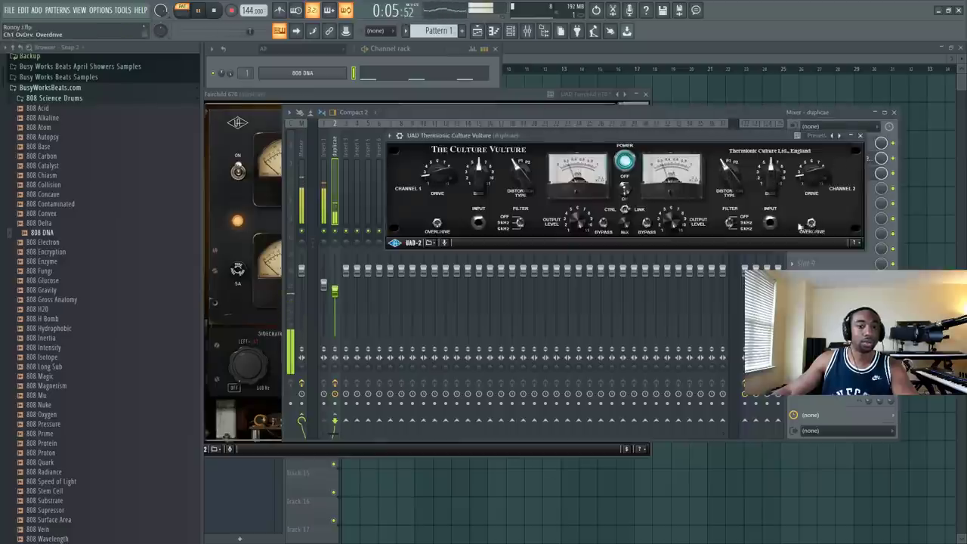
{"action": "left_click_drag", "start_coordinate": [335, 291], "coordinate": [335, 289]}
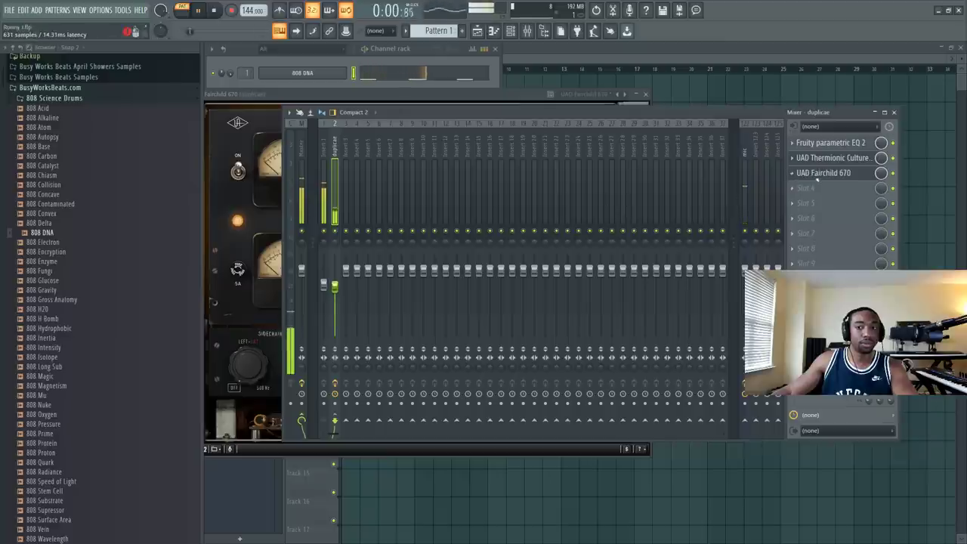
Step: Raise the Culture Vulture's drive to 6.95 and close the plugin
{"action": "left_click", "coordinate": [831, 157]}
{"action": "left_click_drag", "start_coordinate": [817, 186], "coordinate": [814, 139]}
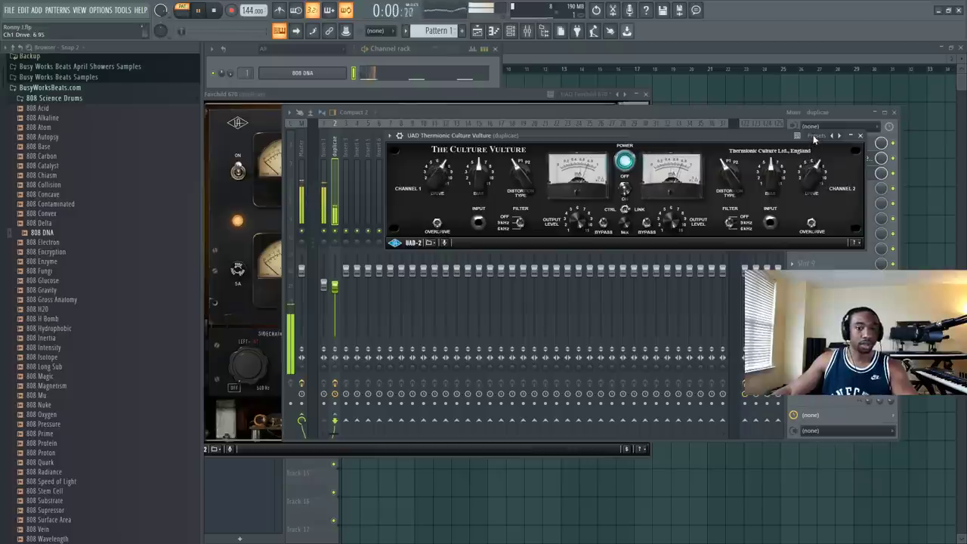
{"action": "left_click", "coordinate": [860, 135]}
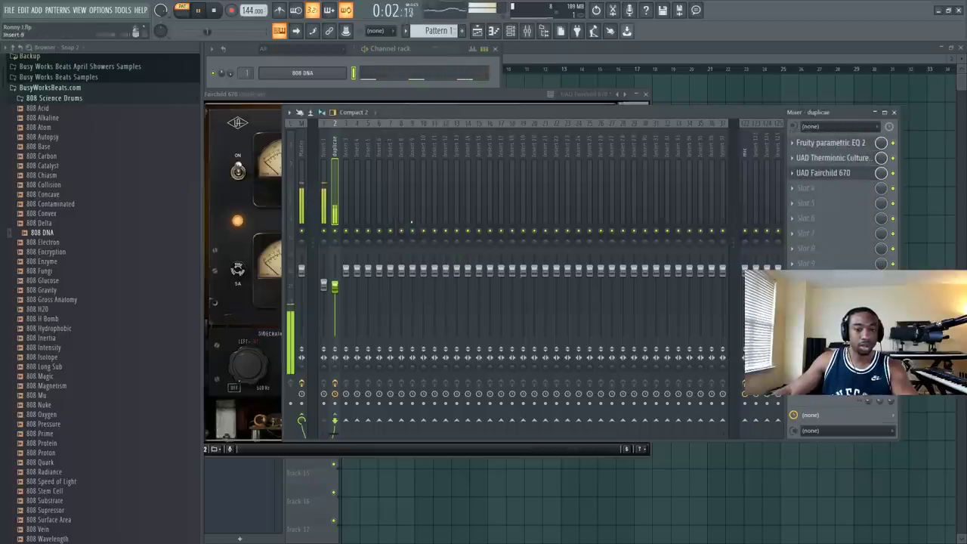
Step: Rebalance the Insert 1 and duplicae faders during playback, settling Insert 1 at about -5.0 dB
{"action": "left_click", "coordinate": [328, 160]}
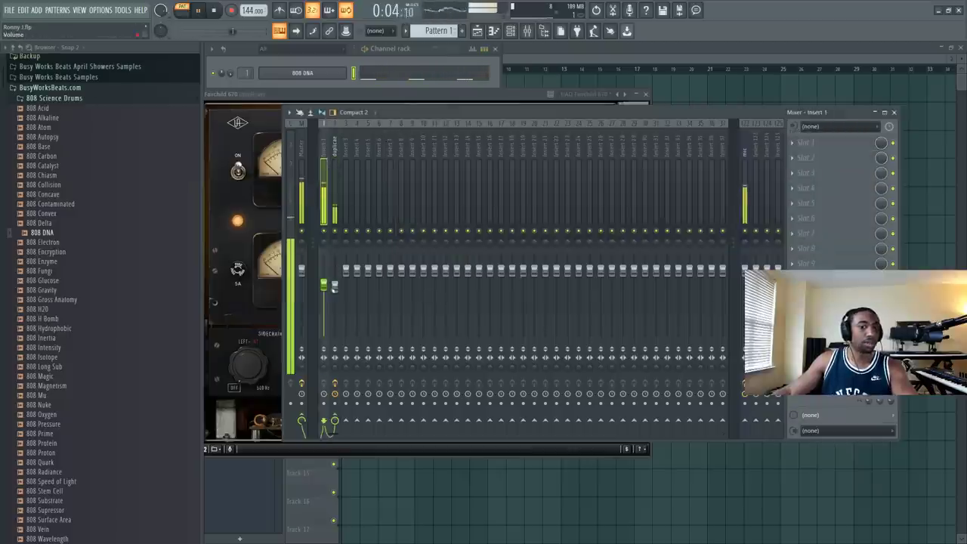
{"action": "left_click", "coordinate": [334, 287]}
{"action": "left_click", "coordinate": [324, 285]}
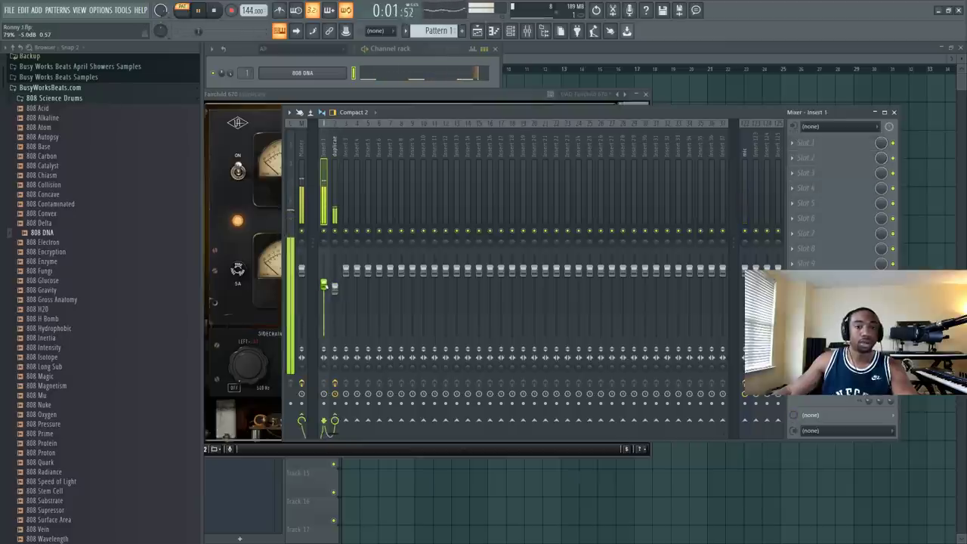
Step: Close the Fairchild 670 window and the channel rack, stop playback, and keep the duplicae track in view in the mixer
{"action": "left_click", "coordinate": [281, 92]}
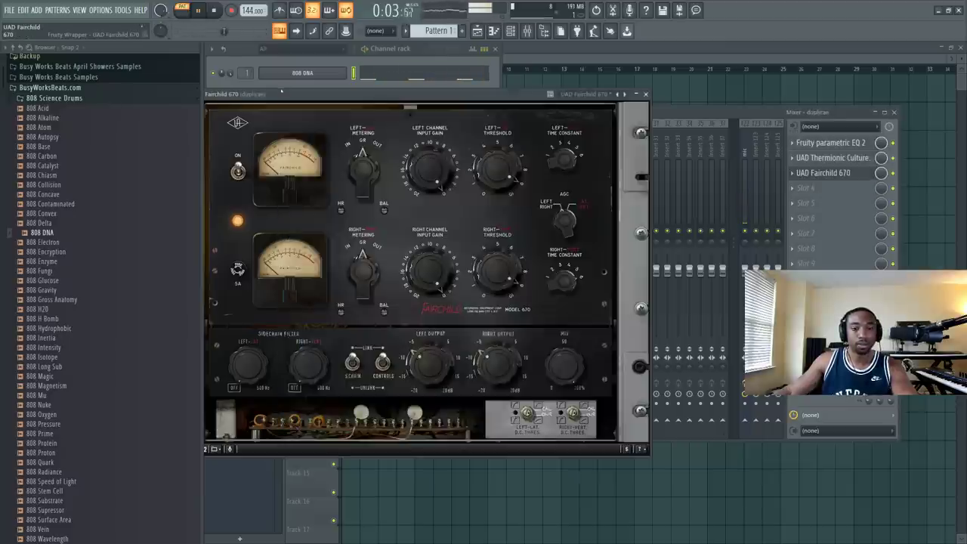
{"action": "left_click", "coordinate": [646, 93]}
{"action": "left_click", "coordinate": [647, 94]}
{"action": "left_click", "coordinate": [350, 99]}
{"action": "mouse_move", "coordinate": [349, 99]}
{"action": "left_mouse_down"}
{"action": "mouse_move", "coordinate": [565, 101]}
{"action": "mouse_move", "coordinate": [578, 119]}
{"action": "left_mouse_up"}
{"action": "key", "text": "space"}
{"action": "key", "text": "F9"}
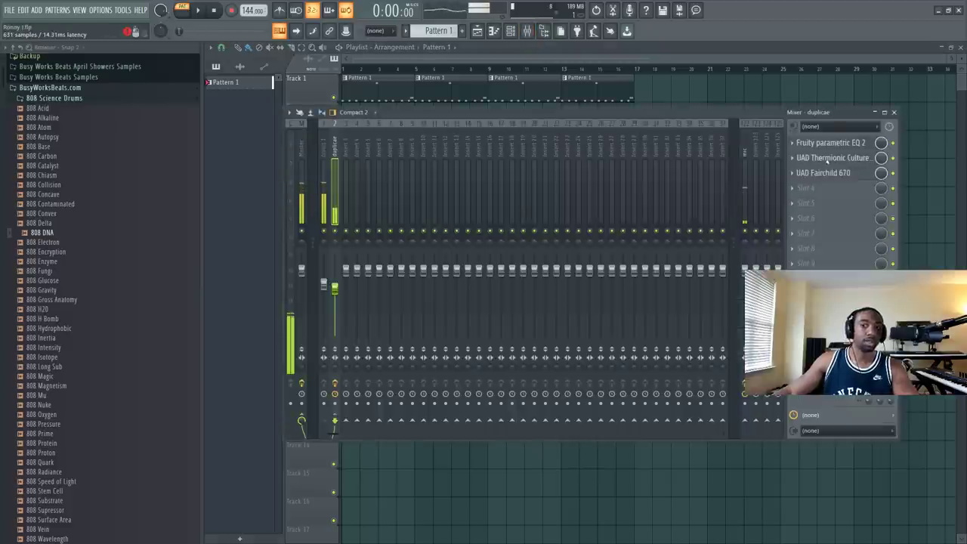
Step: Lower the Culture Vulture's drive and fine-tune its bias while the pattern plays, and close the plugin
{"action": "left_click", "coordinate": [827, 158]}
{"action": "key", "text": "space"}
{"action": "left_click_drag", "start_coordinate": [808, 178], "coordinate": [812, 110]}
{"action": "left_click_drag", "start_coordinate": [740, 159], "coordinate": [740, 179]}
{"action": "left_click_drag", "start_coordinate": [814, 171], "coordinate": [815, 204]}
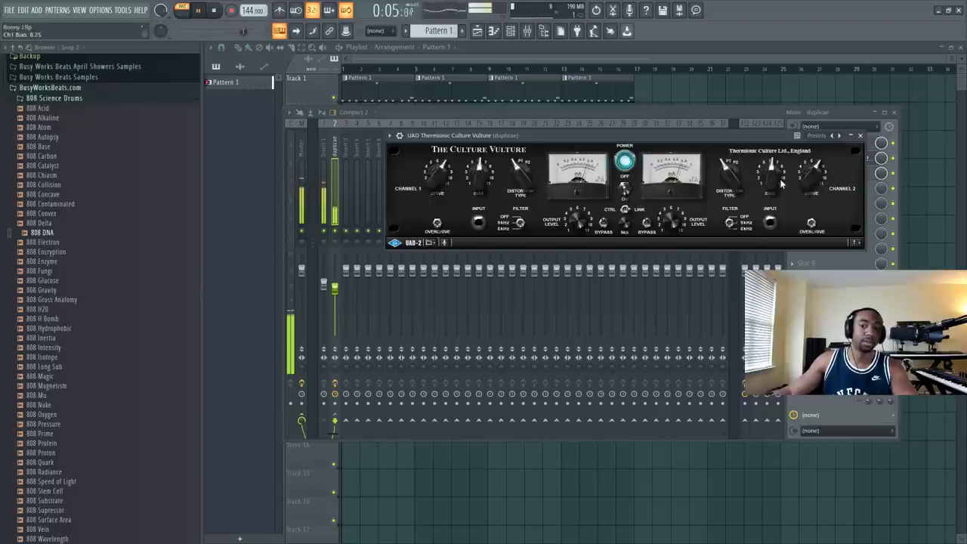
{"action": "left_click_drag", "start_coordinate": [812, 178], "coordinate": [809, 187]}
{"action": "left_click_drag", "start_coordinate": [771, 174], "coordinate": [749, 111]}
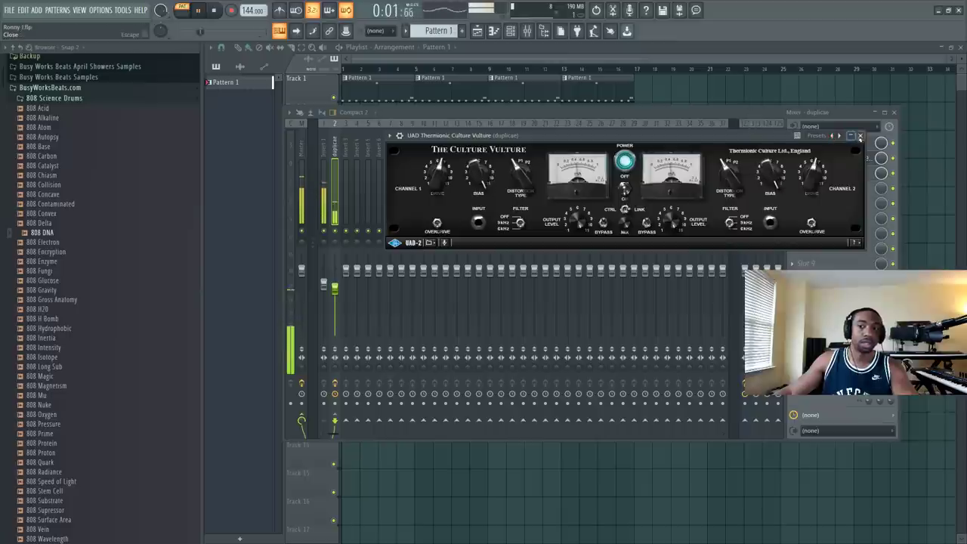
{"action": "left_click", "coordinate": [860, 135]}
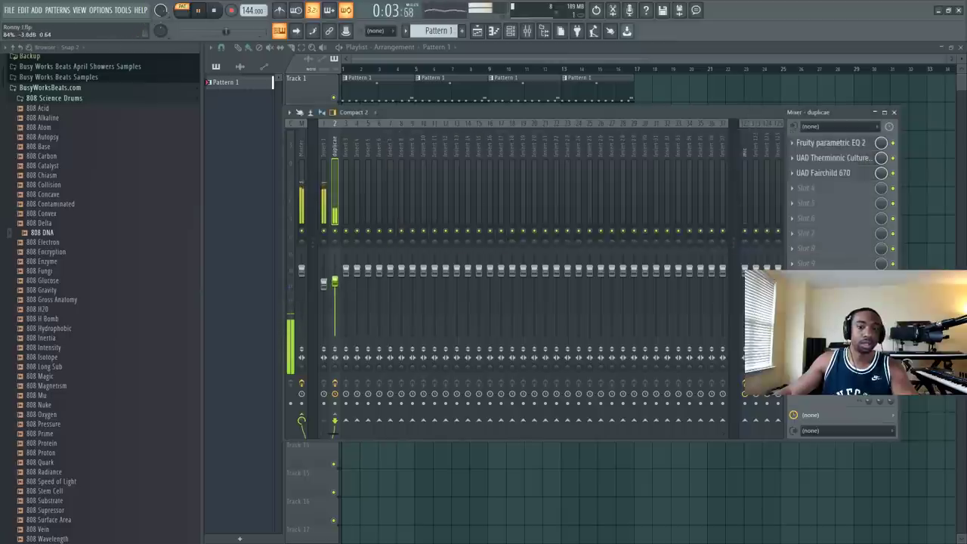
Step: Raise the duplicae fader slightly above the Insert 1 fader and review the track's Fruity parametric EQ 2
{"action": "left_click", "coordinate": [324, 286]}
{"action": "left_click", "coordinate": [336, 280]}
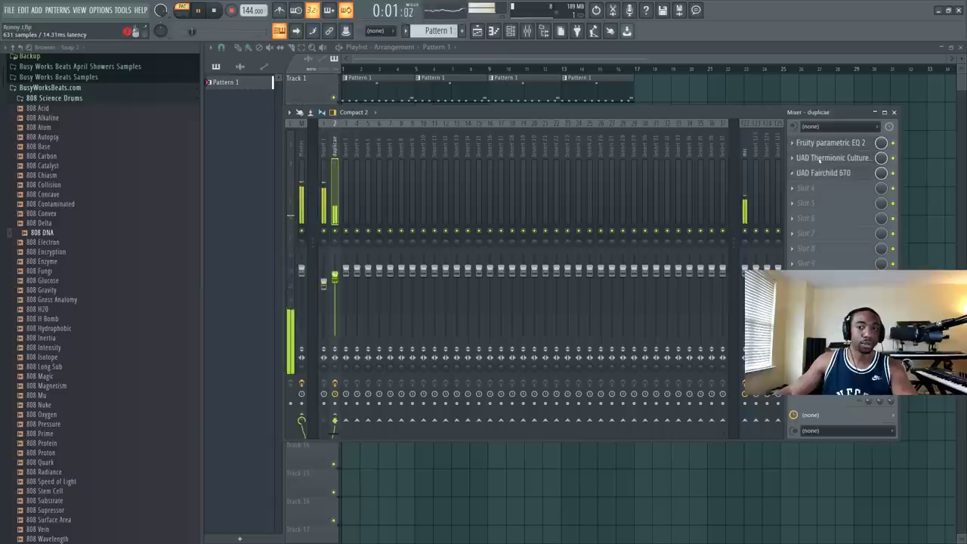
{"action": "left_click", "coordinate": [828, 149]}
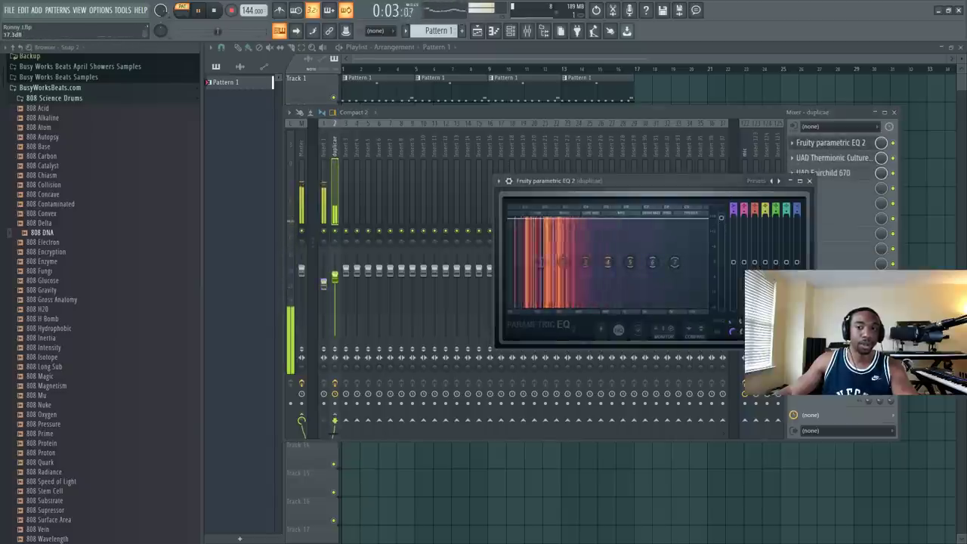
{"action": "left_click", "coordinate": [809, 181]}
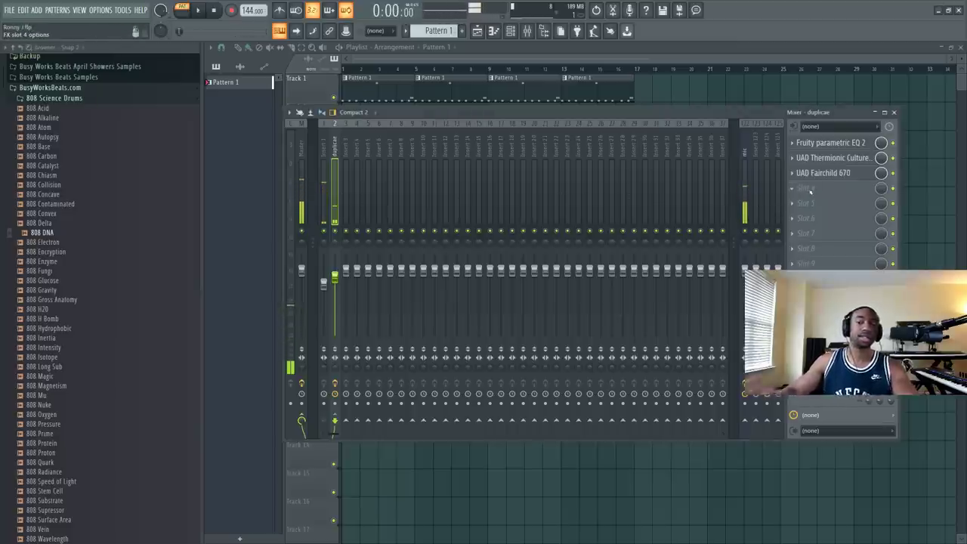
Step: Load UAD Cooper Time Cube into the duplicae track's fourth effect slot
{"action": "left_click", "coordinate": [326, 155]}
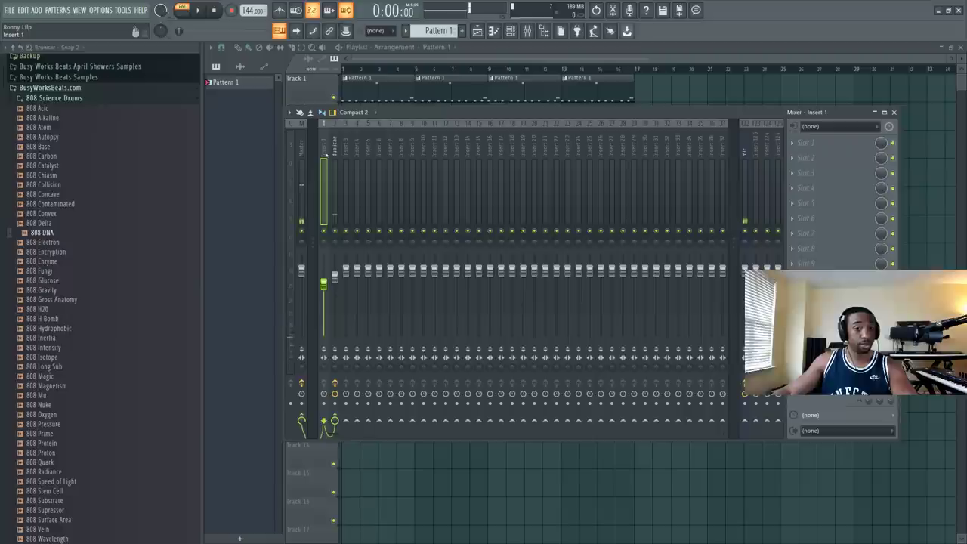
{"action": "left_click", "coordinate": [333, 423]}
{"action": "left_click", "coordinate": [819, 189]}
{"action": "scroll", "coordinate": [521, 293], "scroll_direction": "down", "scroll_amount": 10}
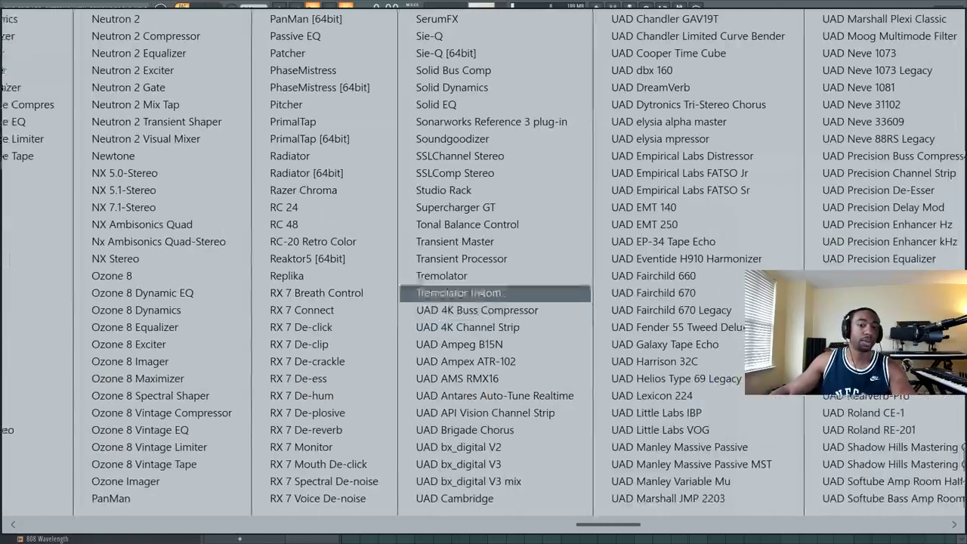
{"action": "scroll", "coordinate": [528, 287], "scroll_direction": "down", "scroll_amount": 2}
{"action": "scroll", "coordinate": [453, 362], "scroll_direction": "up", "scroll_amount": 2}
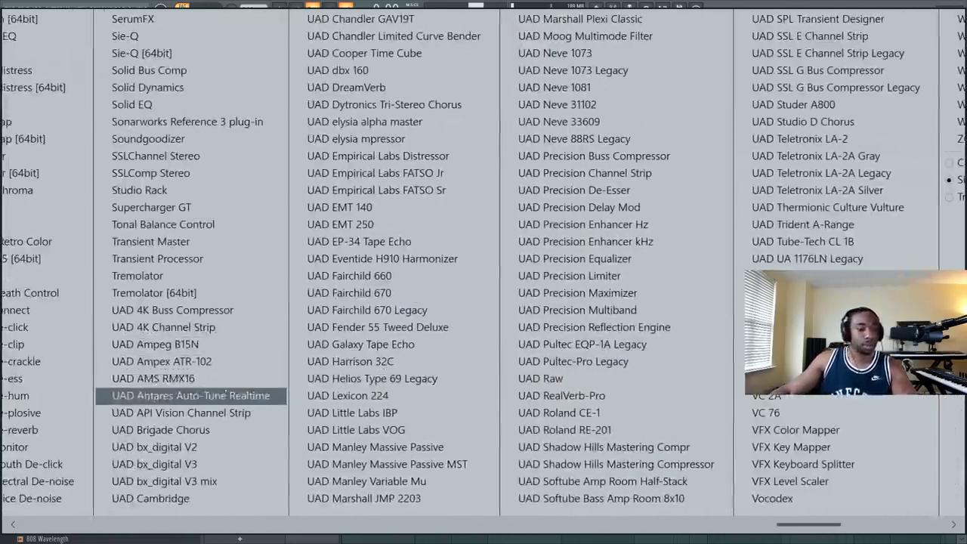
{"action": "left_click", "coordinate": [364, 53]}
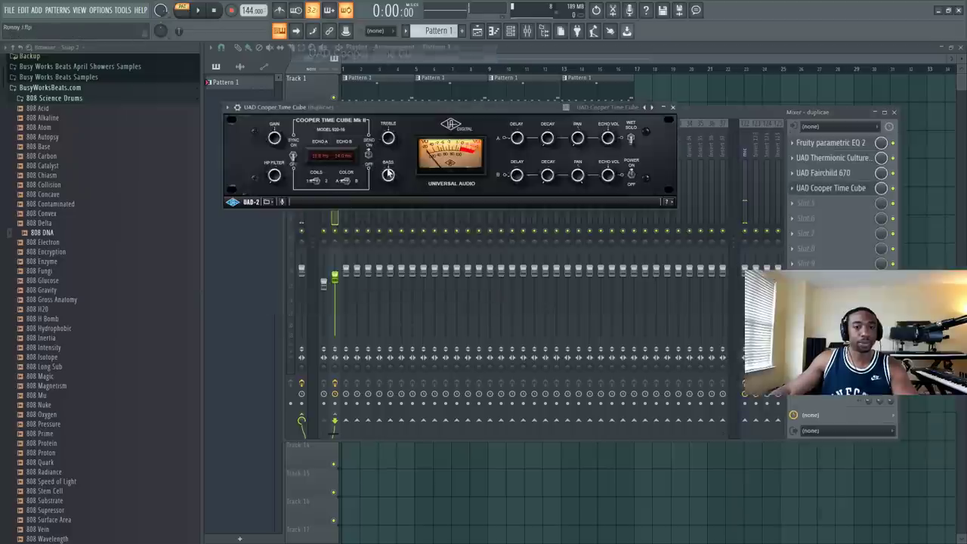
Step: Play the pattern through the Cooper Time Cube and reduce the effect's mix level on the duplicae track
{"action": "key", "text": "space"}
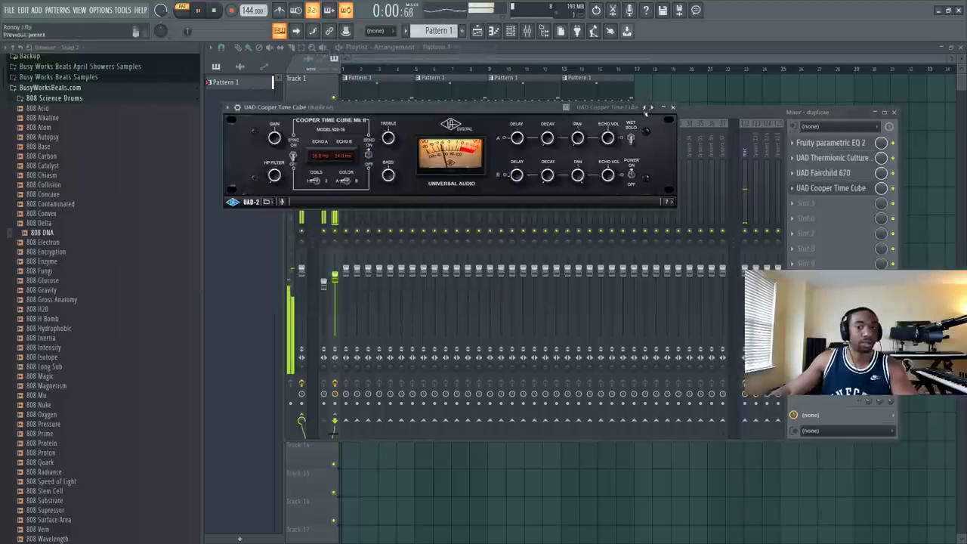
{"action": "left_click", "coordinate": [672, 107]}
{"action": "left_click", "coordinate": [823, 188]}
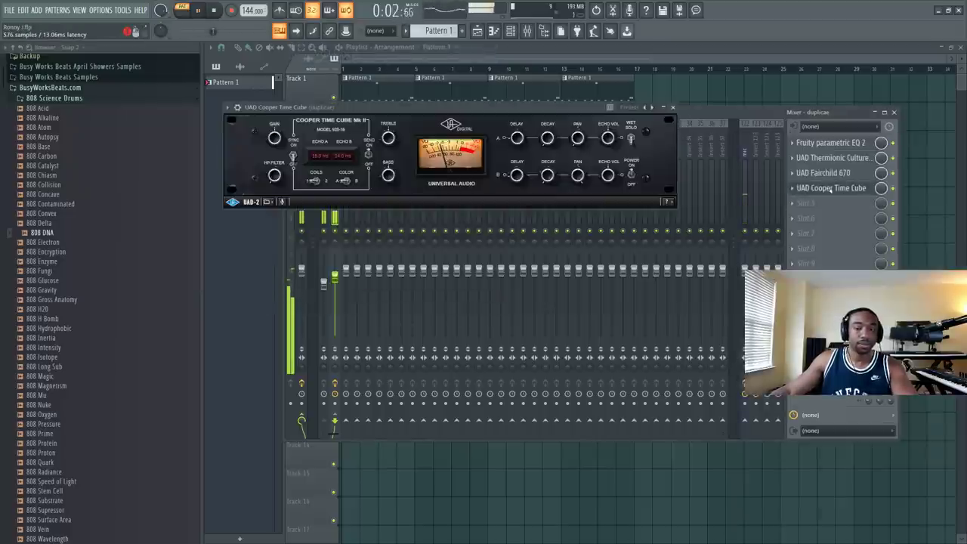
{"action": "left_click_drag", "start_coordinate": [881, 189], "coordinate": [880, 194]}
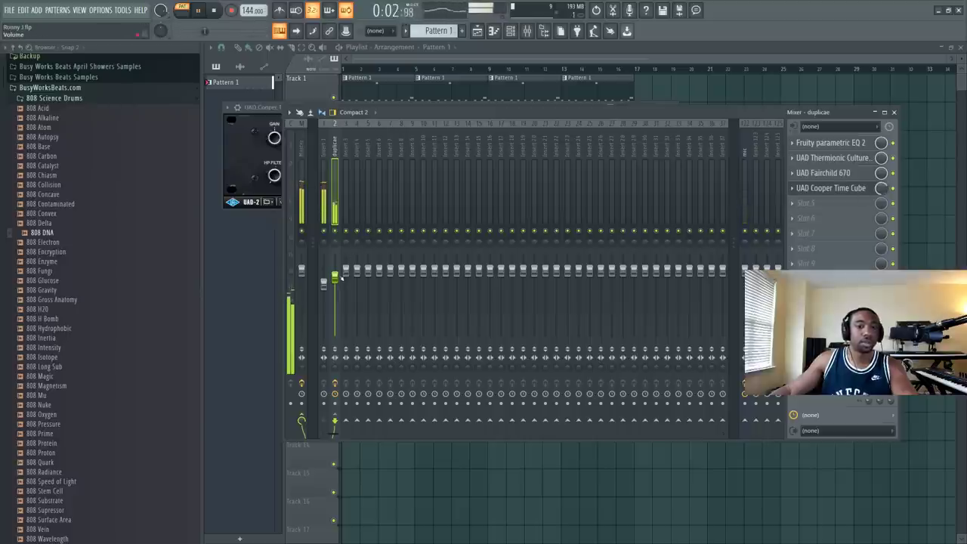
Step: Readjust the Culture Vulture's bias on the duplicae track during playback and close the plugin
{"action": "left_click", "coordinate": [831, 158]}
{"action": "mouse_move", "coordinate": [774, 176]}
{"action": "left_mouse_down"}
{"action": "mouse_move", "coordinate": [771, 223]}
{"action": "mouse_move", "coordinate": [765, 188]}
{"action": "left_mouse_up"}
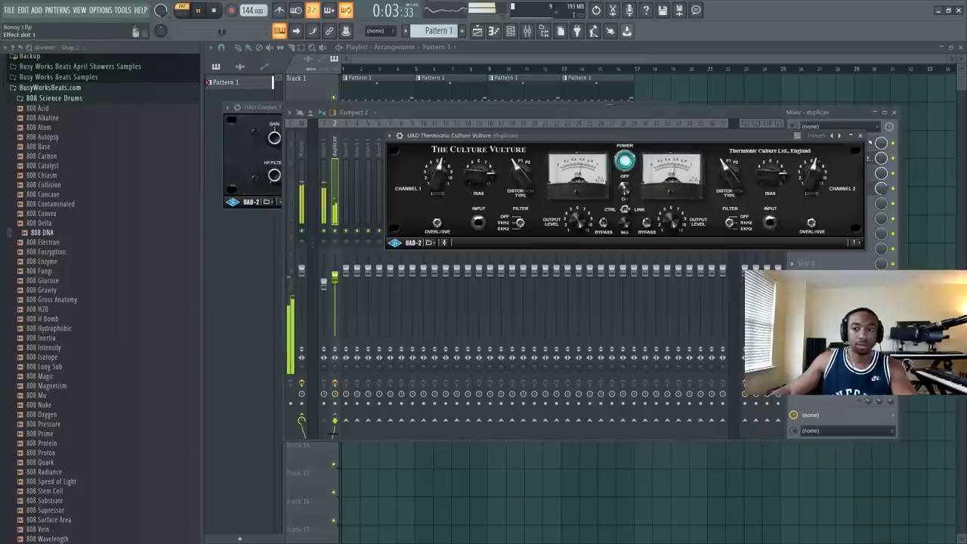
{"action": "left_click", "coordinate": [860, 136]}
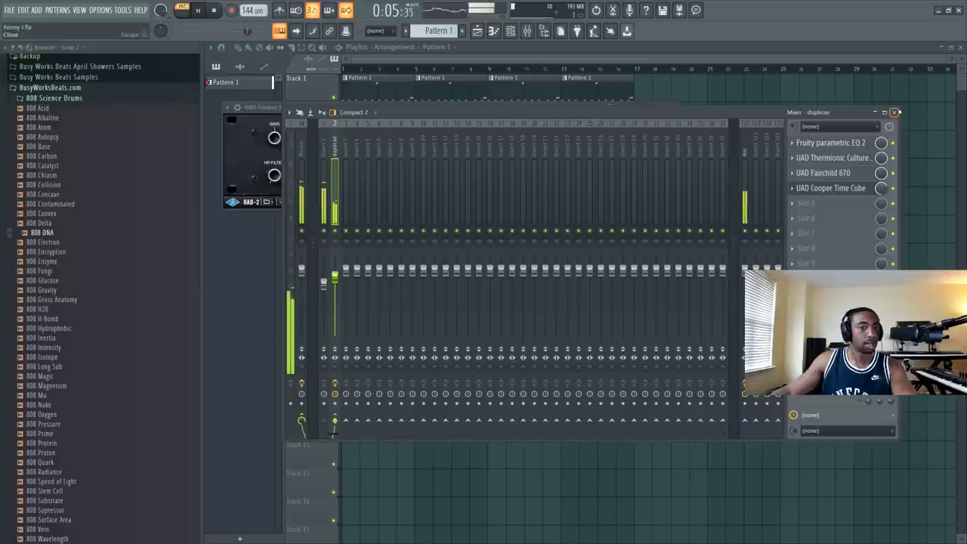
Step: Rename mixer track Insert 3 as "808 stack" and play the pattern
{"action": "left_click", "coordinate": [345, 144]}
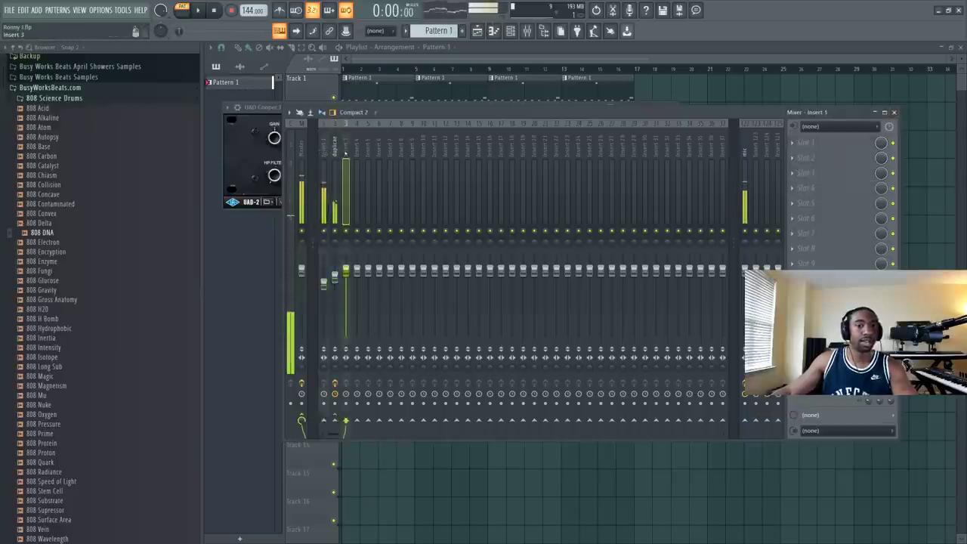
{"action": "right_click", "coordinate": [345, 143]}
{"action": "left_click", "coordinate": [378, 134]}
{"action": "type", "text": "808 s"}
{"action": "key", "text": "Return"}
{"action": "key", "text": "space"}
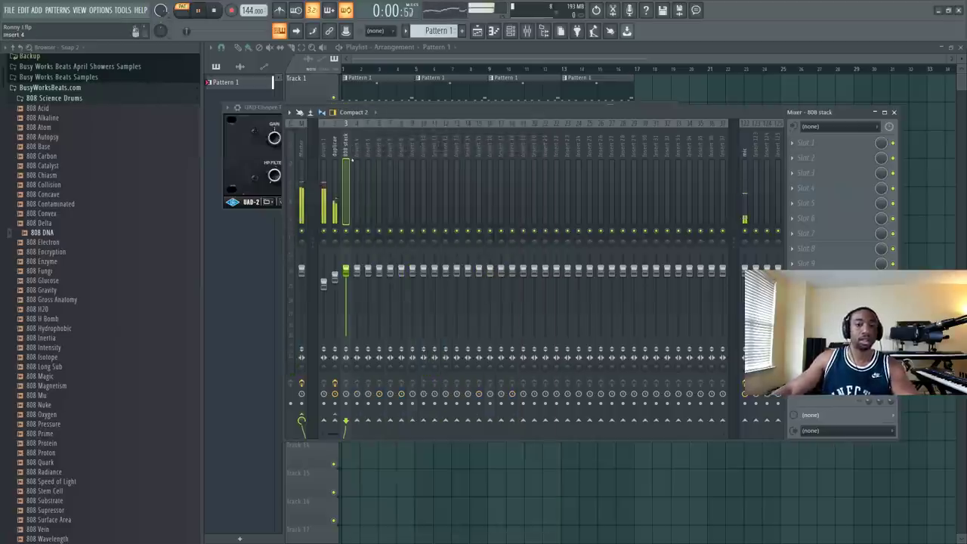
Step: Route the duplicae track only to the 808 stack track
{"action": "left_click", "coordinate": [323, 153]}
{"action": "left_click", "coordinate": [335, 153], "text": "ctrl+shift"}
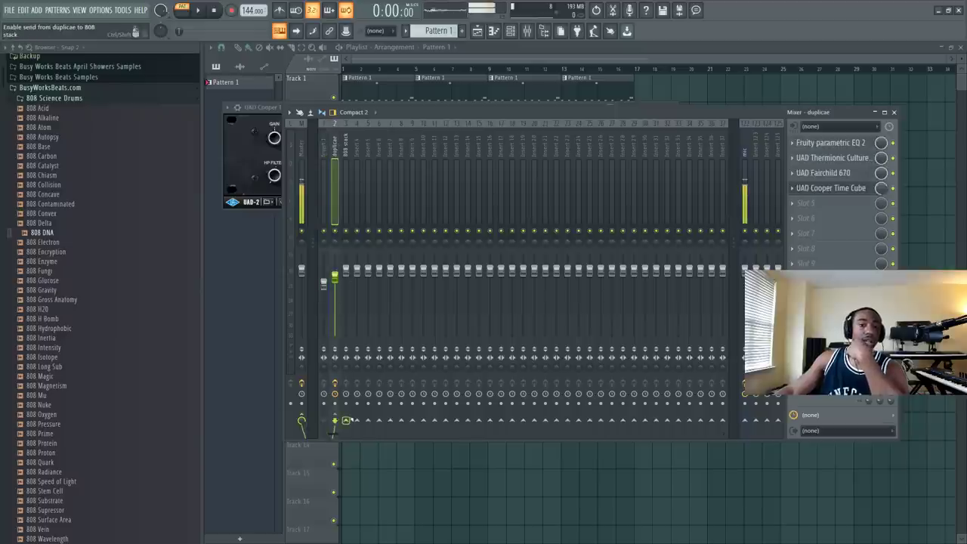
{"action": "right_click", "coordinate": [350, 419]}
{"action": "left_click", "coordinate": [392, 445]}
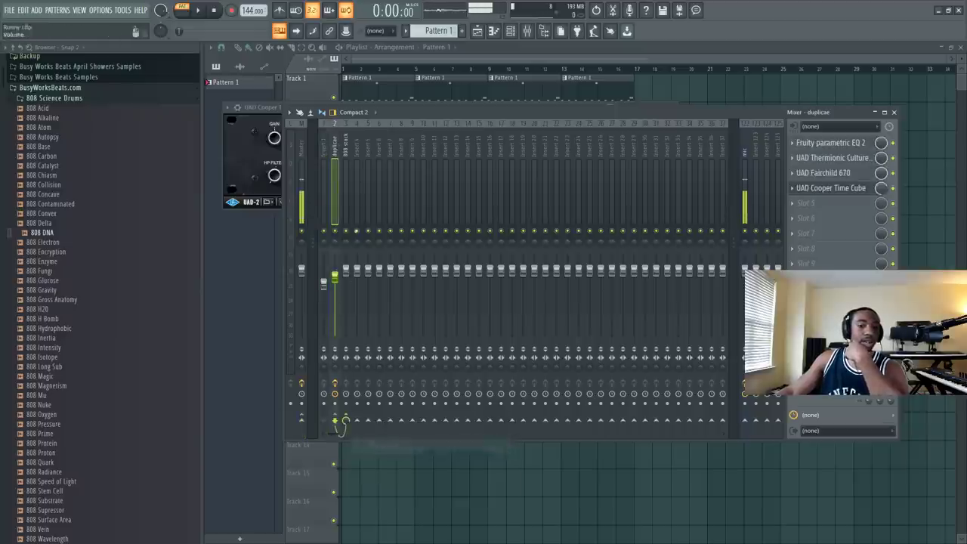
Step: Route Insert 1 to the 808 stack track instead of the Master and play the pattern to check it
{"action": "left_click", "coordinate": [324, 158]}
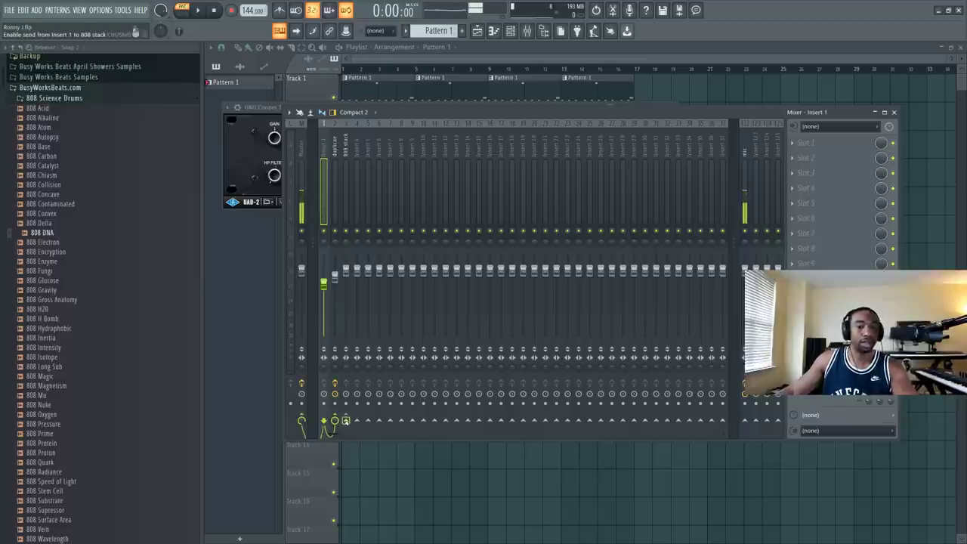
{"action": "left_click", "coordinate": [346, 420]}
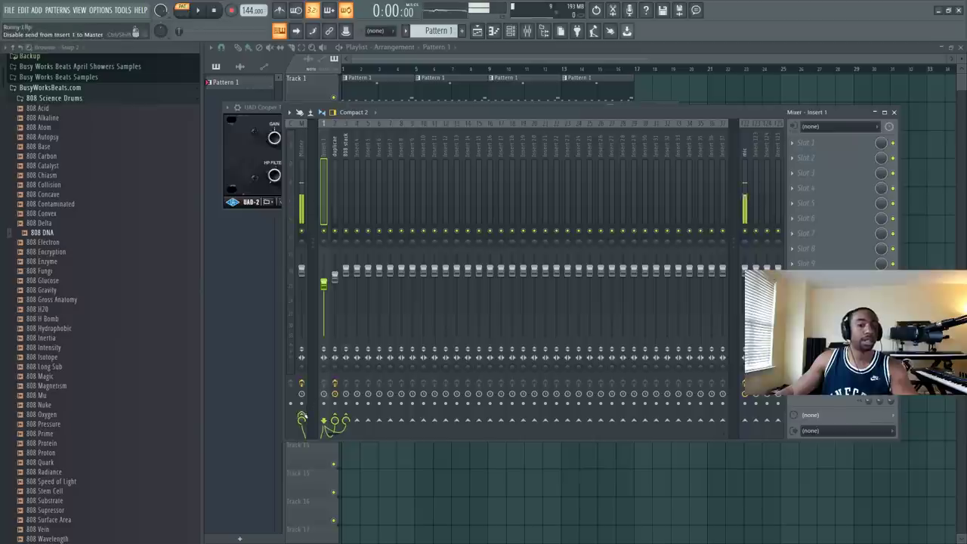
{"action": "left_click", "coordinate": [345, 171]}
{"action": "key", "text": "space"}
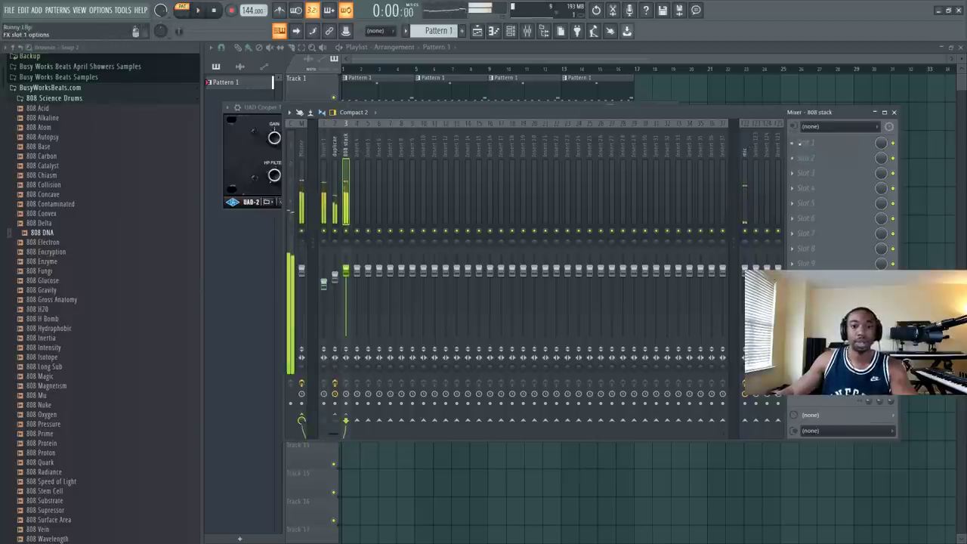
Step: Load Fruity Soft Clipper into the 808 stack track's first effect slot and close its window
{"action": "left_click", "coordinate": [799, 143]}
{"action": "scroll", "coordinate": [453, 226], "scroll_direction": "right", "scroll_amount": 6}
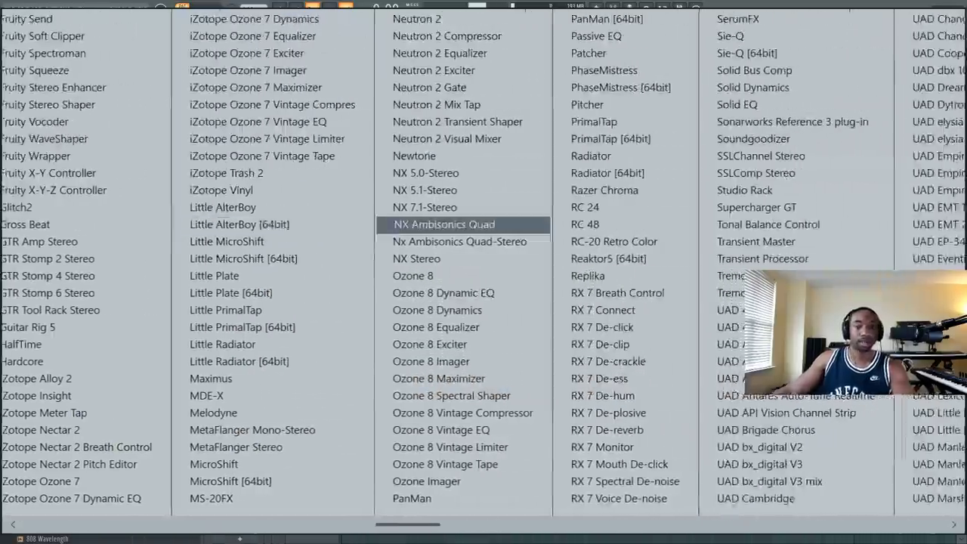
{"action": "scroll", "coordinate": [445, 227], "scroll_direction": "right", "scroll_amount": 5}
{"action": "scroll", "coordinate": [438, 249], "scroll_direction": "left", "scroll_amount": 6}
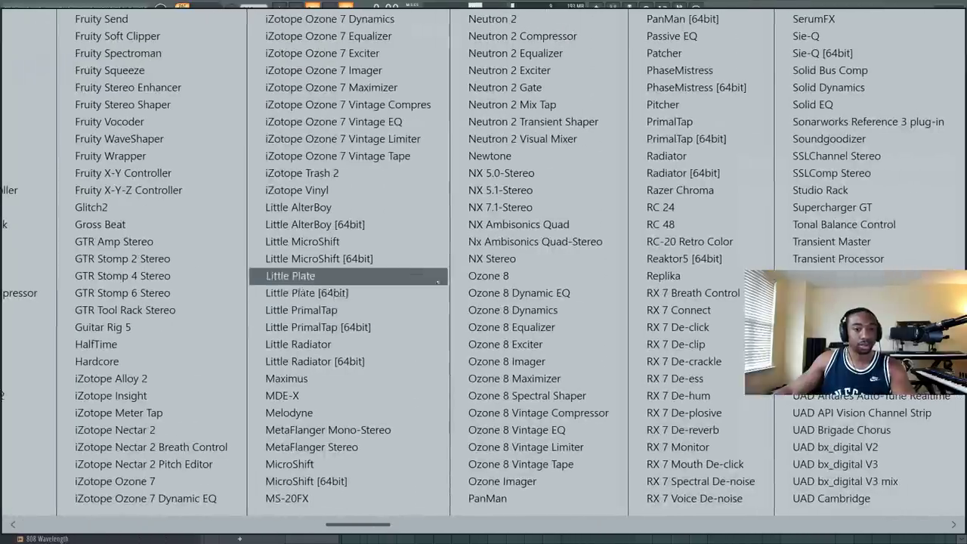
{"action": "scroll", "coordinate": [348, 295], "scroll_direction": "left", "scroll_amount": 2}
{"action": "scroll", "coordinate": [378, 287], "scroll_direction": "right", "scroll_amount": 2}
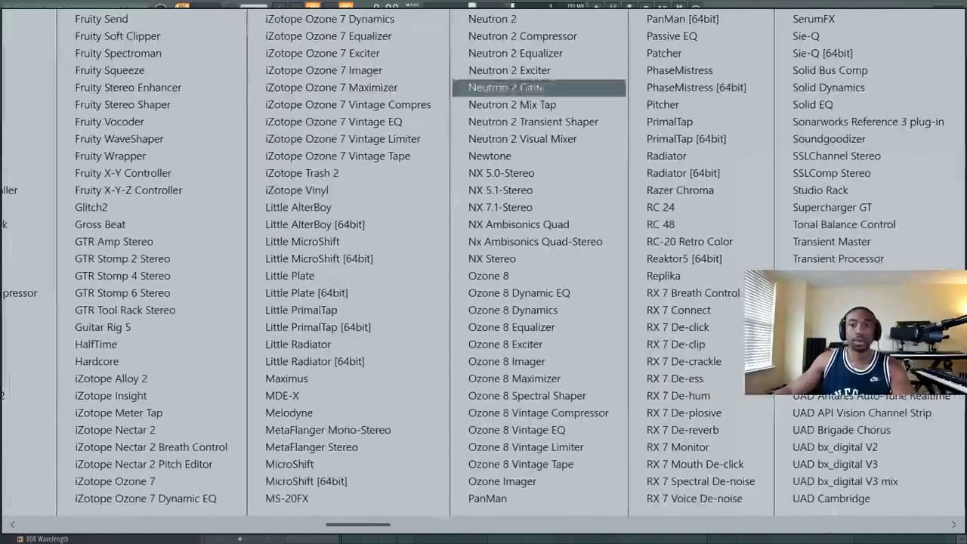
{"action": "scroll", "coordinate": [302, 57], "scroll_direction": "left", "scroll_amount": 1}
{"action": "left_click", "coordinate": [269, 36]}
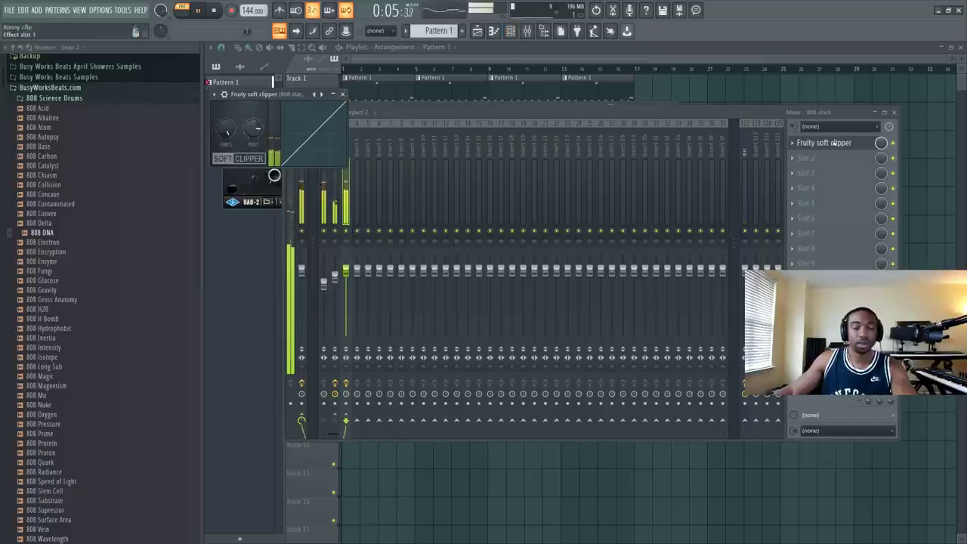
{"action": "left_click", "coordinate": [342, 93]}
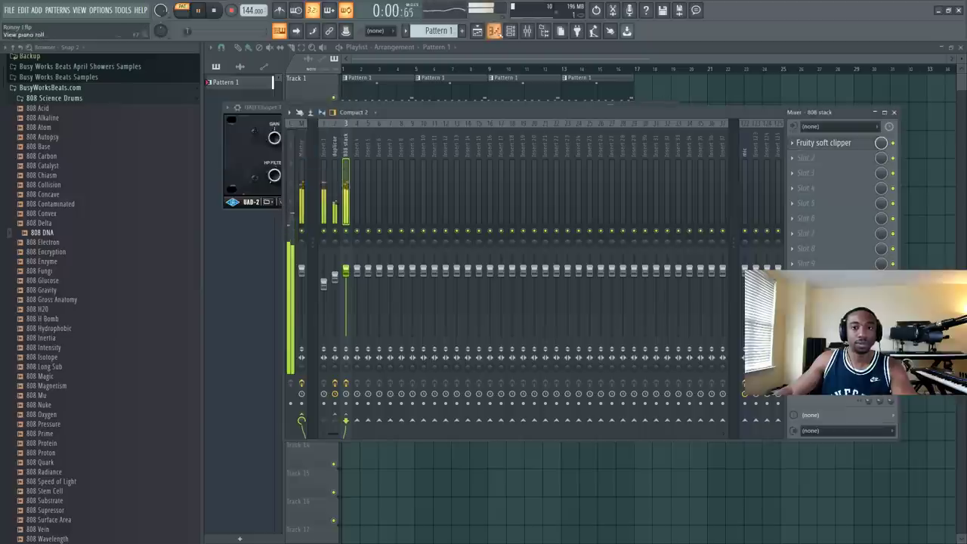
Step: Enable the 808 DNA channel's volume envelope with attack, decay, sustain and release at minimum, and raise the hold
{"action": "left_click", "coordinate": [510, 30]}
{"action": "left_click", "coordinate": [302, 73]}
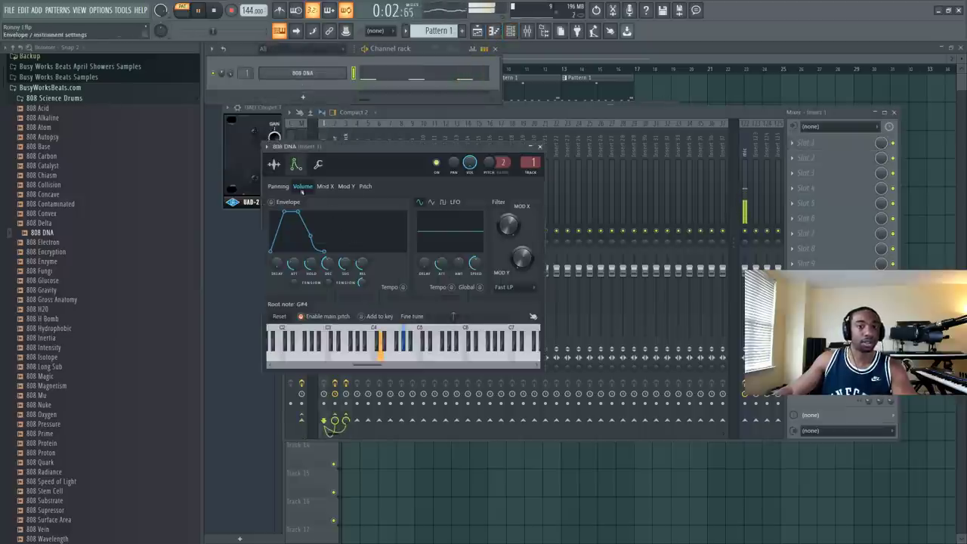
{"action": "left_click_drag", "start_coordinate": [294, 263], "coordinate": [383, 276]}
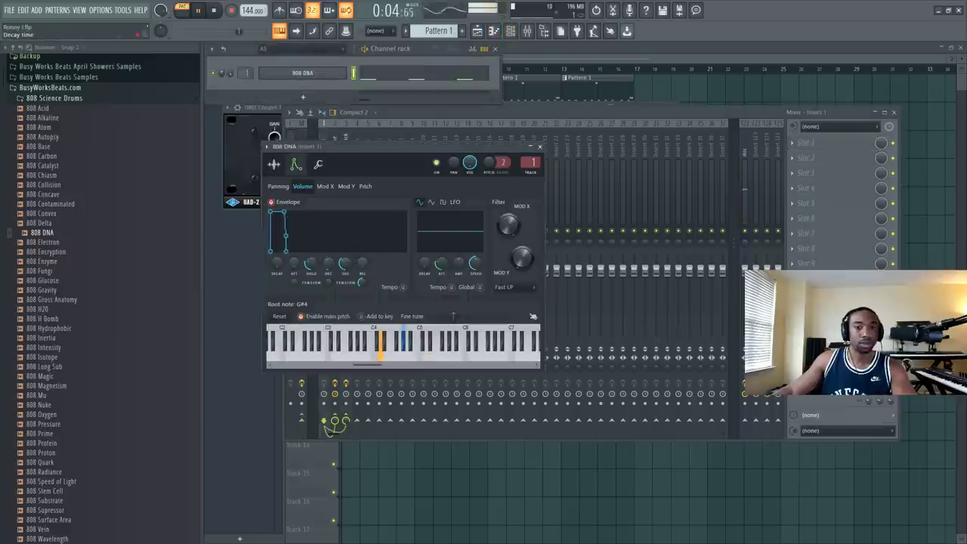
{"action": "left_click_drag", "start_coordinate": [314, 262], "coordinate": [314, 251]}
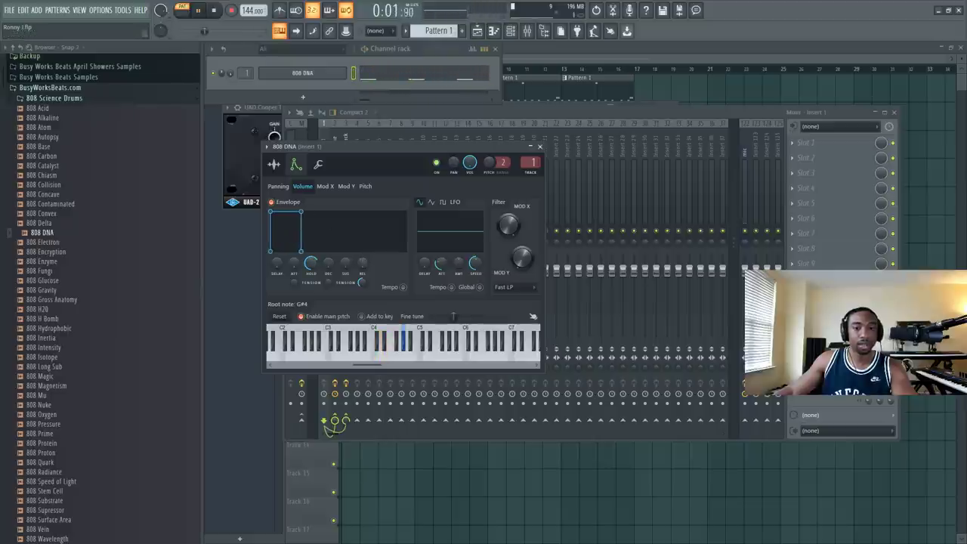
Step: Increase the quick fade out in the 808 DNA channel's sample settings
{"action": "left_click", "coordinate": [274, 164]}
{"action": "left_click_drag", "start_coordinate": [485, 284], "coordinate": [485, 259]}
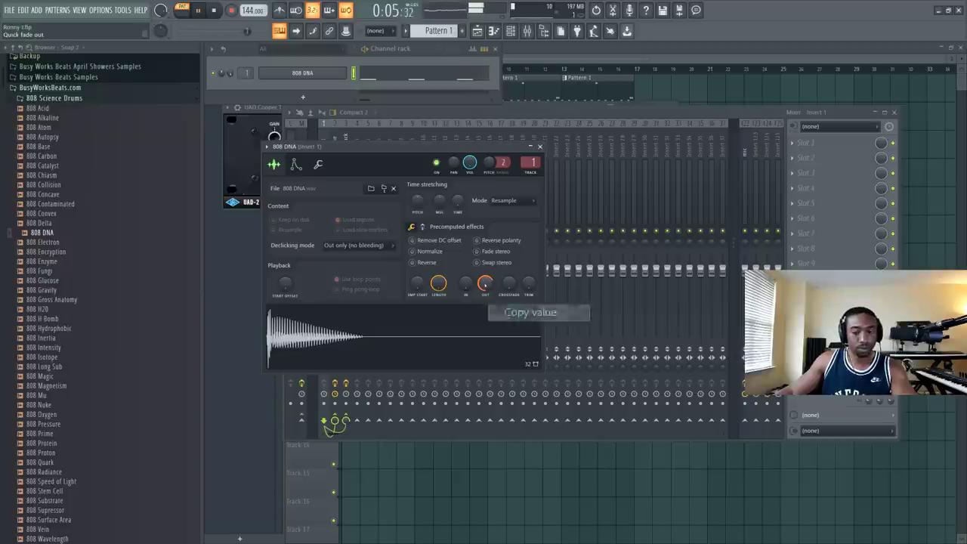
Step: Increase the 808 DNA sample's quick fade out further and review the effects loaded on the duplicate mixer track
{"action": "left_click_drag", "start_coordinate": [485, 284], "coordinate": [485, 278]}
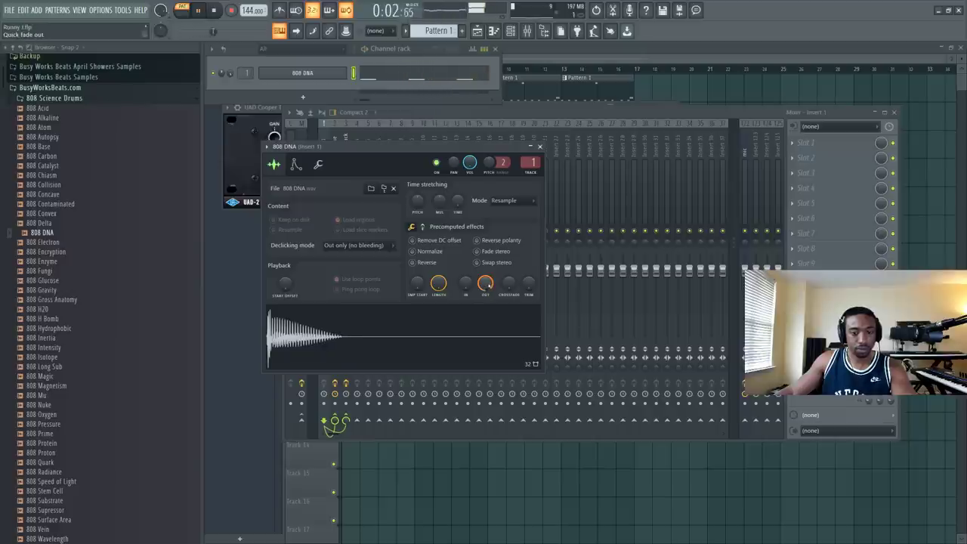
{"action": "left_click", "coordinate": [438, 113]}
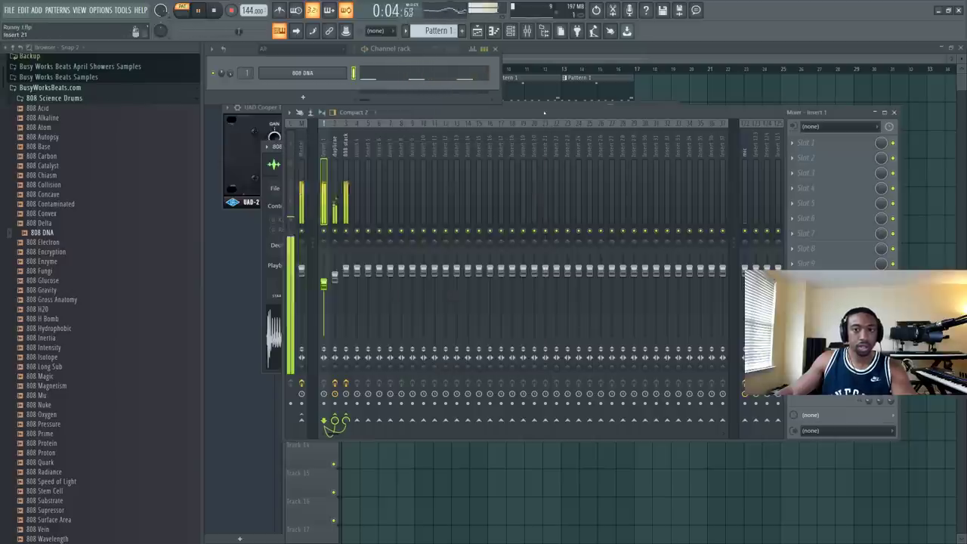
{"action": "left_click", "coordinate": [334, 189]}
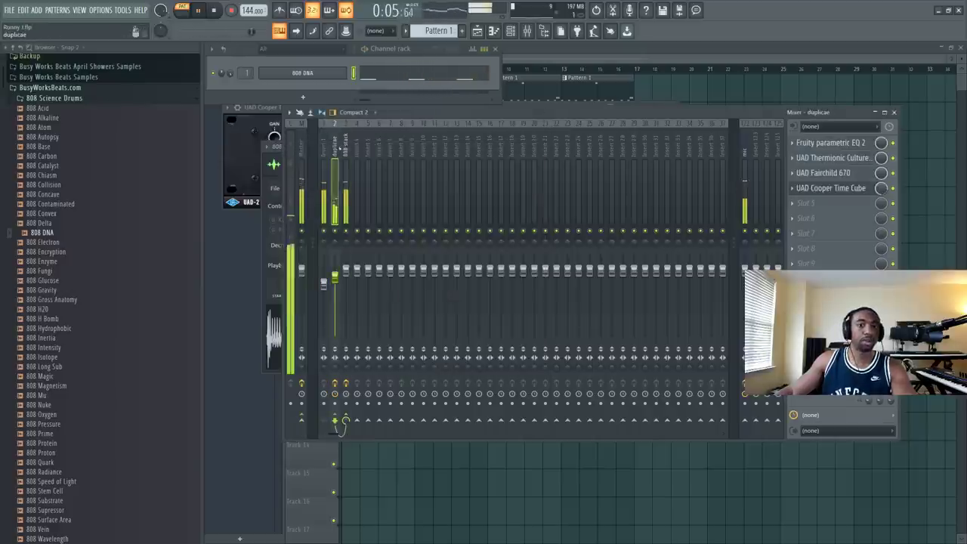
{"action": "left_click", "coordinate": [834, 157]}
{"action": "left_click_drag", "start_coordinate": [812, 178], "coordinate": [771, 173]}
{"action": "left_click", "coordinate": [860, 136]}
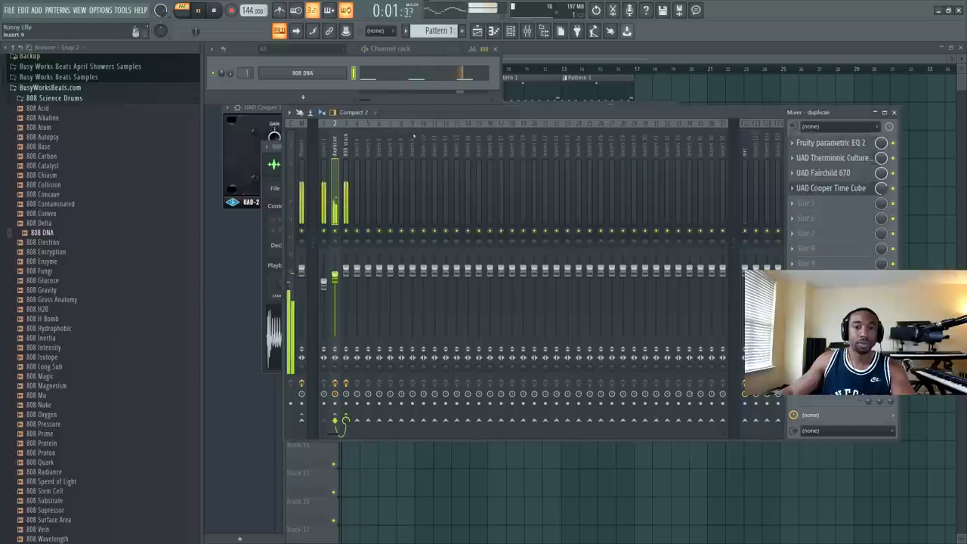
Step: Open the 808 DNA channel's volume envelope settings and stop playback
{"action": "left_click", "coordinate": [315, 75]}
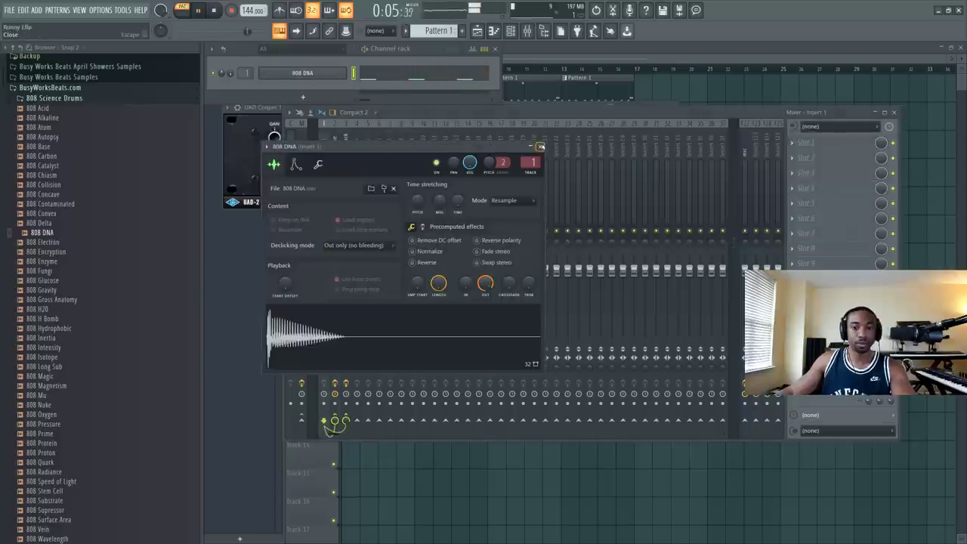
{"action": "left_click", "coordinate": [296, 166]}
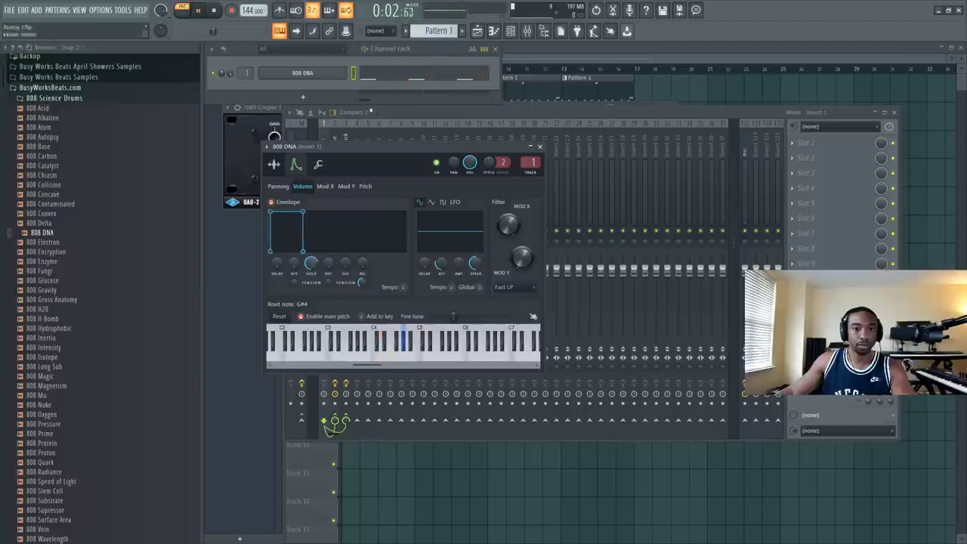
{"action": "key", "text": "space"}
Step: Apply quick legato to the 808 DNA notes and extend the last E4 note to the end of bar 4 during playback
{"action": "left_click", "coordinate": [377, 76]}
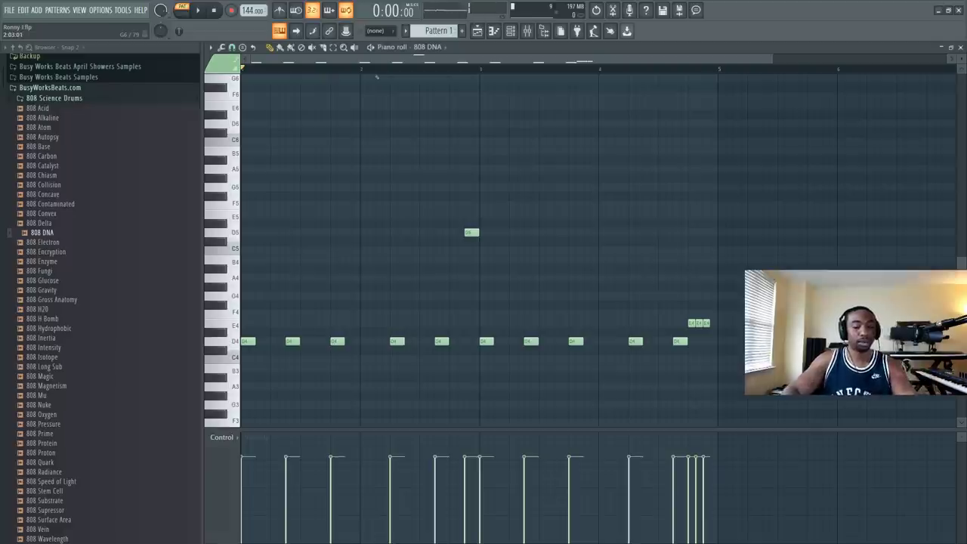
{"action": "key", "text": "ctrl+l"}
{"action": "key", "text": "space"}
{"action": "left_click_drag", "start_coordinate": [709, 324], "coordinate": [720, 323]}
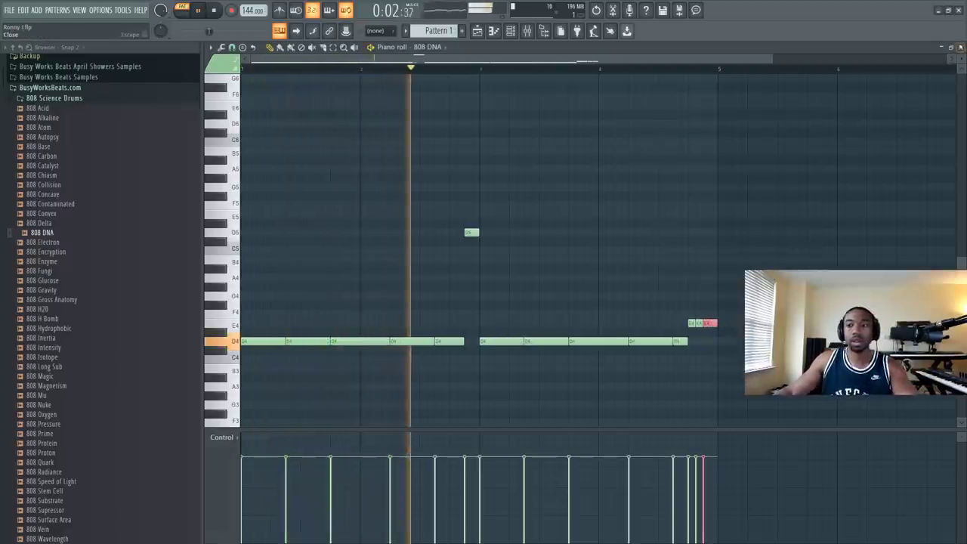
Step: Shorten the hold of the 808 DNA volume envelope and play the arrangement in song mode
{"action": "key", "text": "F7"}
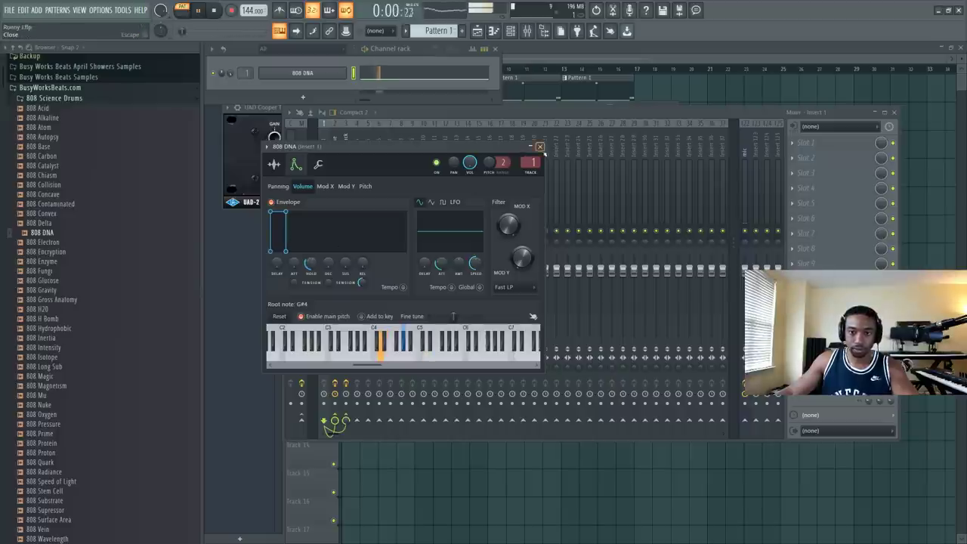
{"action": "left_click", "coordinate": [540, 145]}
{"action": "key", "text": "F12"}
{"action": "left_click", "coordinate": [185, 13]}
{"action": "key", "text": "space"}
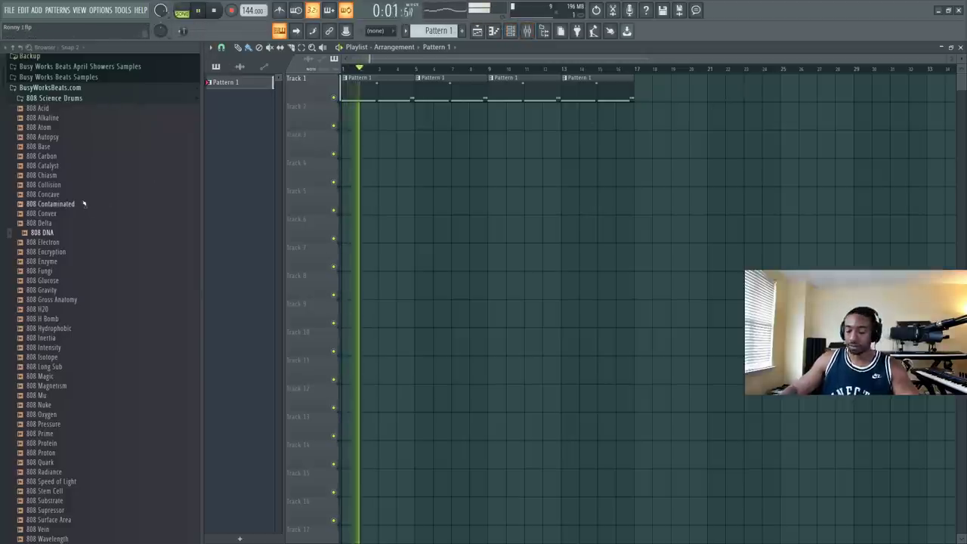
Step: Load the Kick IH sample from the X Drums Kicks folder into a new channel
{"action": "left_click", "coordinate": [66, 99]}
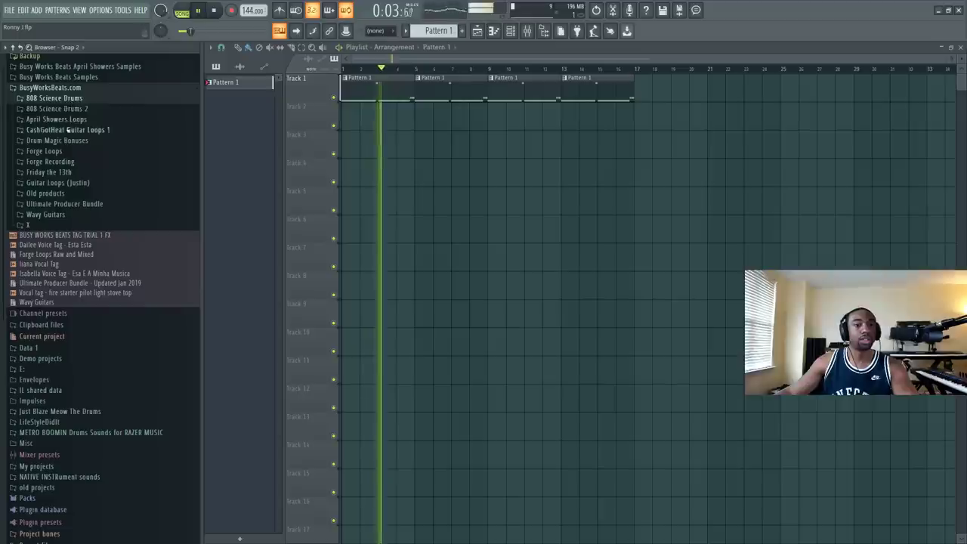
{"action": "left_click", "coordinate": [46, 225]}
{"action": "left_click", "coordinate": [45, 235]}
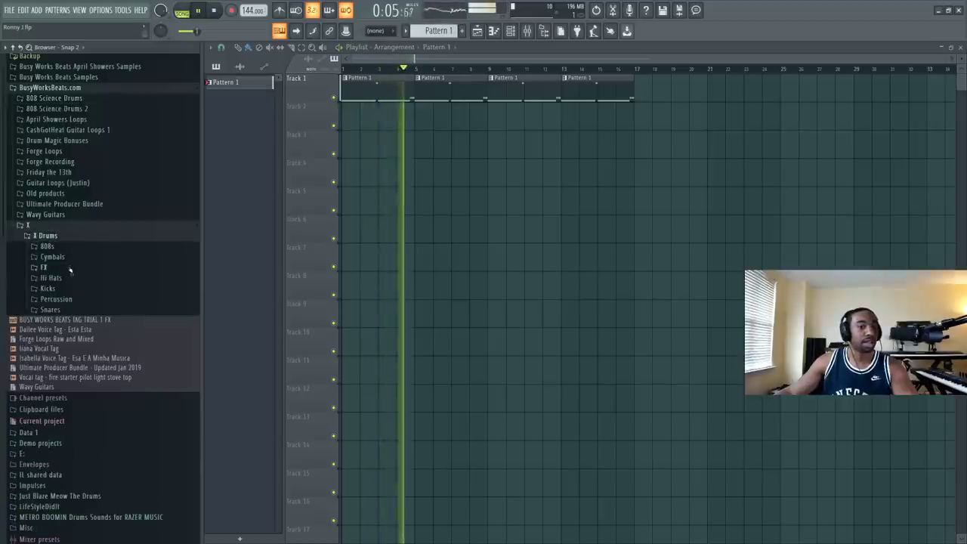
{"action": "left_click", "coordinate": [67, 290]}
{"action": "left_click", "coordinate": [68, 365]}
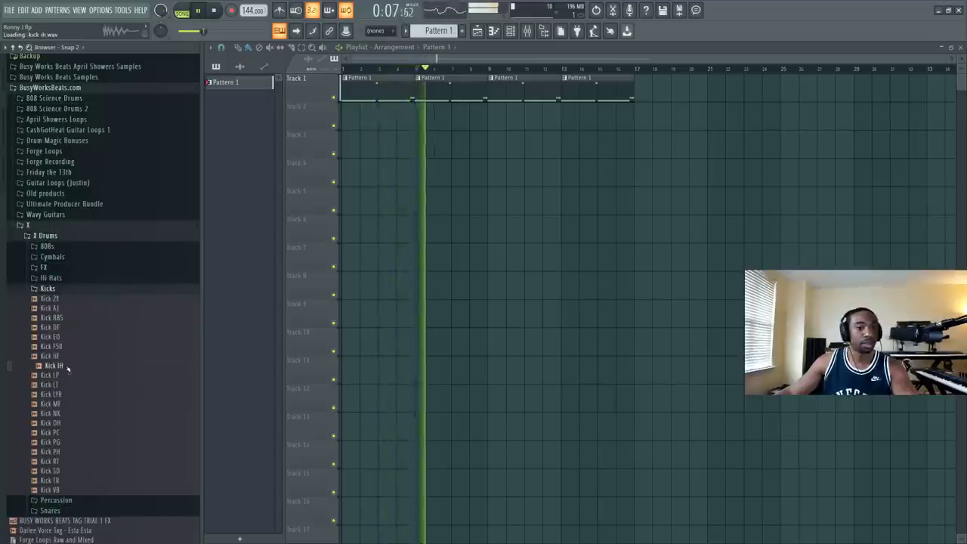
{"action": "right_click", "coordinate": [68, 366]}
{"action": "left_click", "coordinate": [121, 352]}
Step: Load the Snare EO sample from the X Drums Snares folder into a new channel
{"action": "left_click", "coordinate": [47, 289]}
{"action": "left_click", "coordinate": [50, 299]}
{"action": "left_click", "coordinate": [66, 327]}
{"action": "right_click", "coordinate": [70, 328]}
{"action": "left_click", "coordinate": [98, 344]}
Step: Load the Closed Hi Hat 3 sample from the X Drums Hi Hats folder into a new channel
{"action": "left_click", "coordinate": [50, 268]}
{"action": "left_click", "coordinate": [64, 296]}
{"action": "right_click", "coordinate": [64, 296]}
{"action": "left_click", "coordinate": [98, 312]}
Step: Stop playback and assign the kick, snare and hi-hat channels to mixer tracks 2, 3 and 4
{"action": "left_click", "coordinate": [511, 31]}
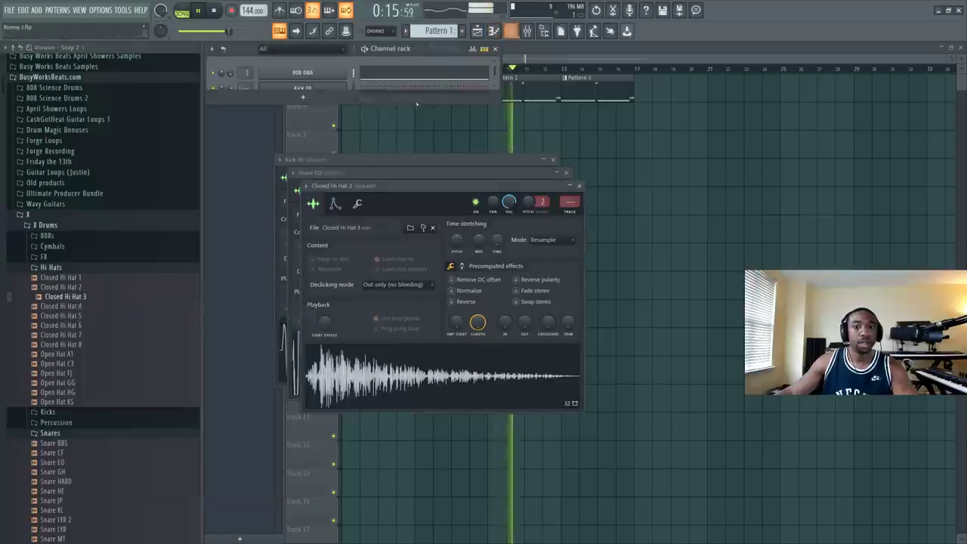
{"action": "key", "text": "space"}
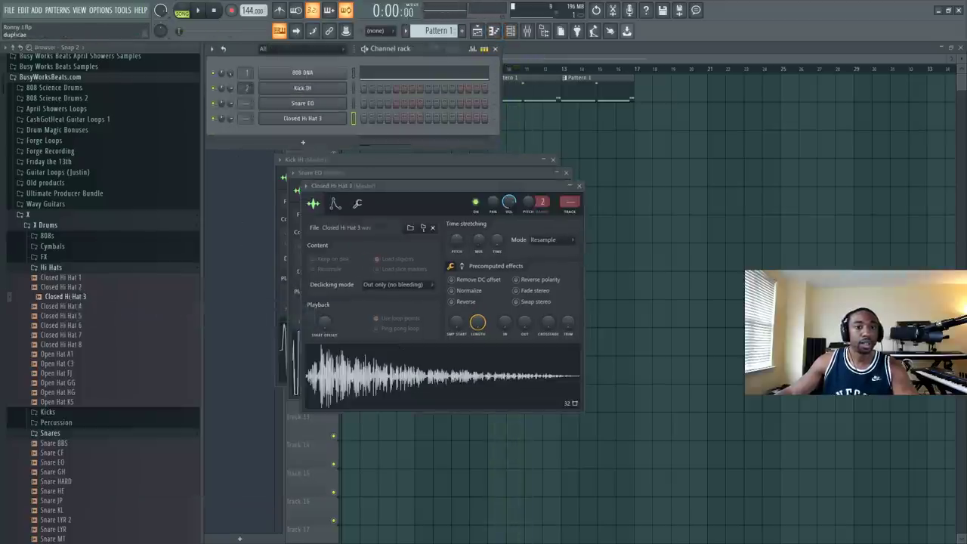
{"action": "scroll", "coordinate": [247, 89], "scroll_direction": "down", "scroll_amount": 1}
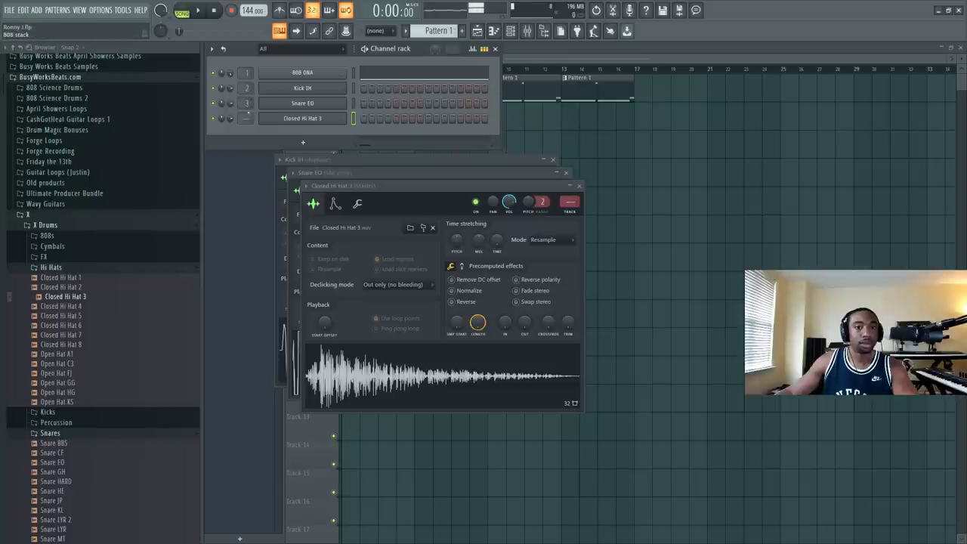
{"action": "scroll", "coordinate": [438, 31], "scroll_direction": "down", "scroll_amount": 1}
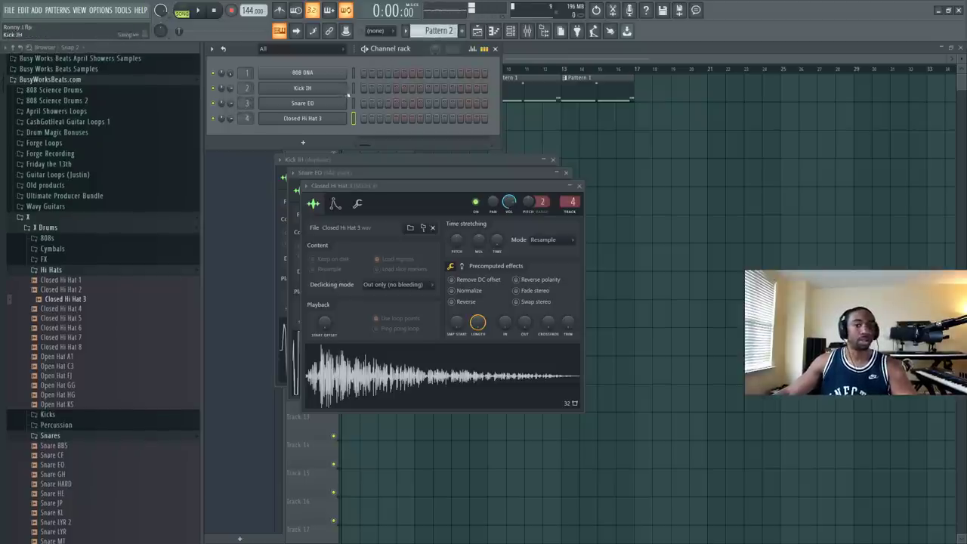
Step: Place Pattern 2 at the start of playlist Track 2 and play the song
{"action": "left_click", "coordinate": [573, 153]}
{"action": "left_click", "coordinate": [350, 121]}
{"action": "key", "text": "space"}
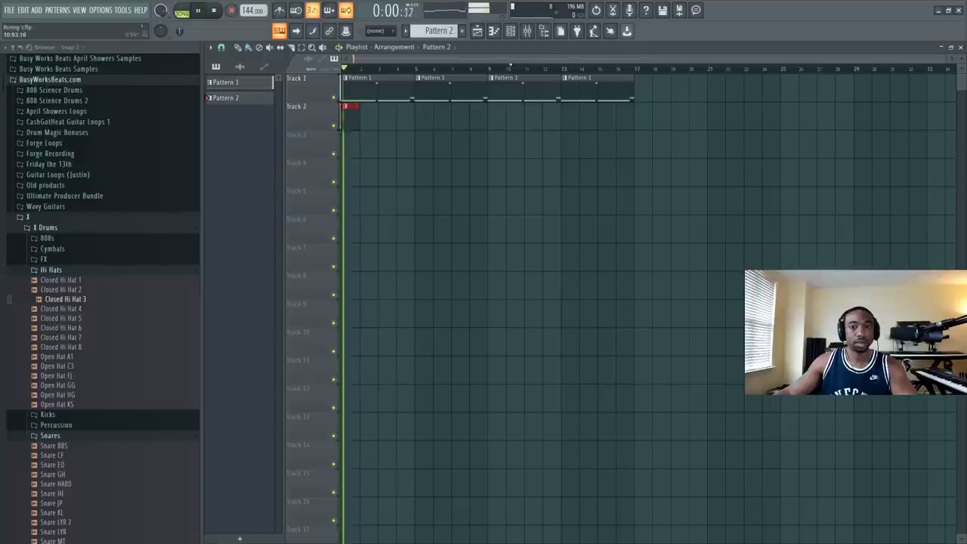
Step: Turn on Reverse polarity for Kick IH and assign the kick, snare and hi-hat channels to mixer tracks 4, 5 and 6
{"action": "left_click", "coordinate": [510, 31]}
{"action": "key", "text": "space"}
{"action": "left_click", "coordinate": [302, 87]}
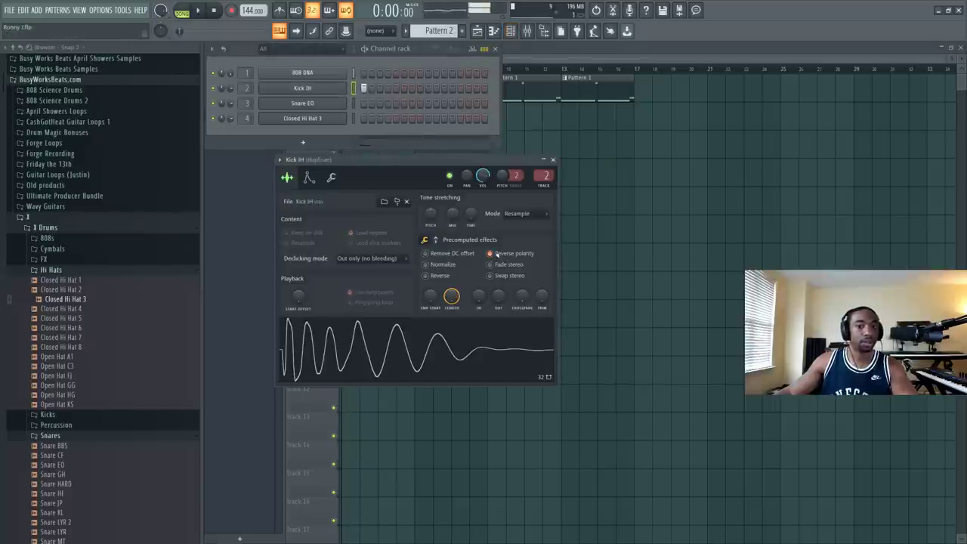
{"action": "scroll", "coordinate": [246, 88], "scroll_direction": "up", "scroll_amount": 1}
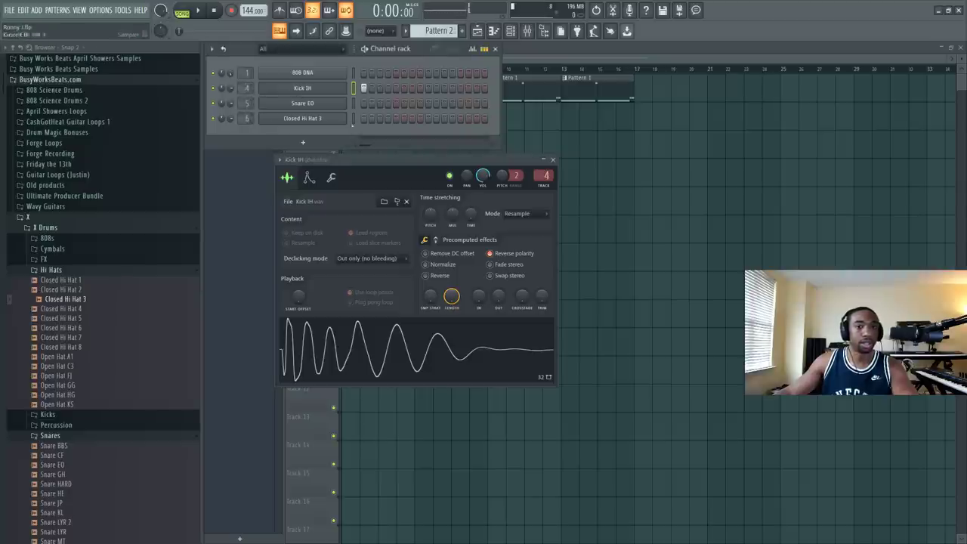
Step: Toggle the kick's Reverse polarity to compare it in playback, and close its sampler window
{"action": "left_click", "coordinate": [491, 254]}
{"action": "key", "text": "space"}
{"action": "left_click", "coordinate": [553, 161]}
{"action": "key", "text": "space"}
Step: Extend the step sequence to 32 steps and place Kick IH hits on steps 1, 7, 13, 21, 22, 23, 27 and 31
{"action": "left_click", "coordinate": [511, 31]}
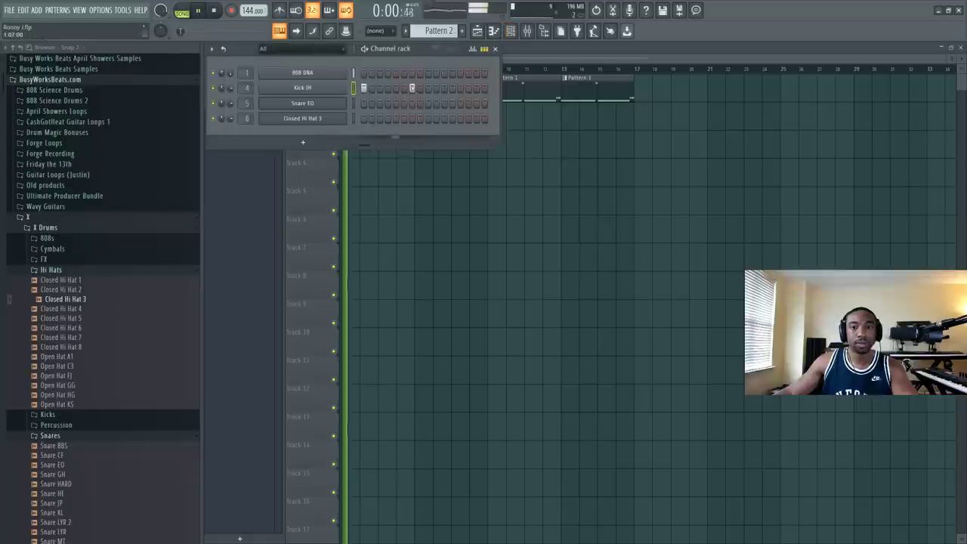
{"action": "left_click_drag", "start_coordinate": [501, 94], "coordinate": [663, 137]}
{"action": "key", "text": "space"}
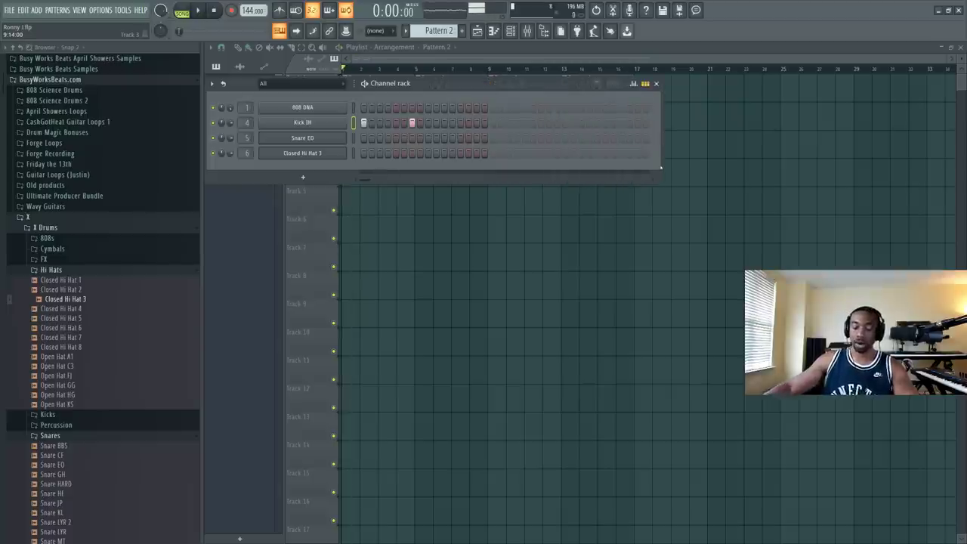
{"action": "left_click_drag", "start_coordinate": [508, 123], "coordinate": [525, 122]}
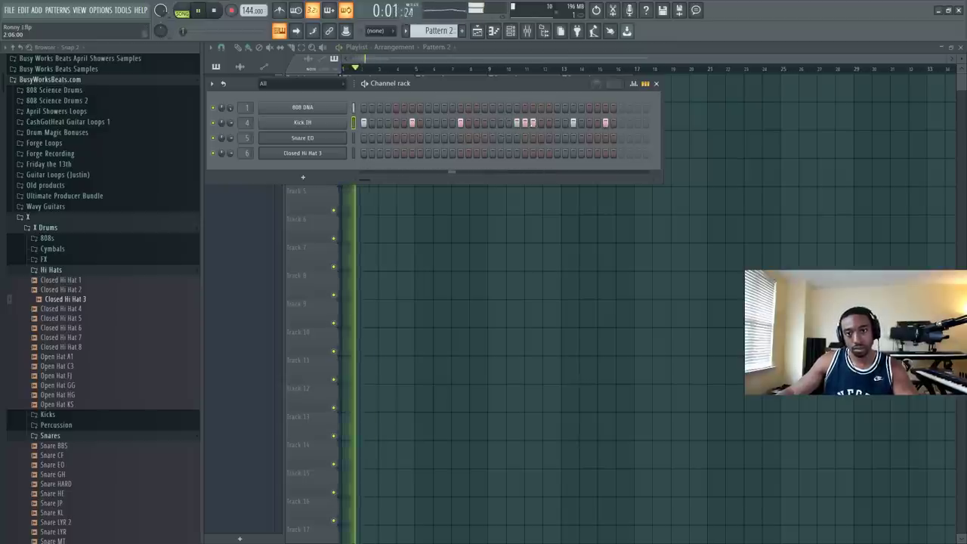
{"action": "left_click", "coordinate": [525, 122]}
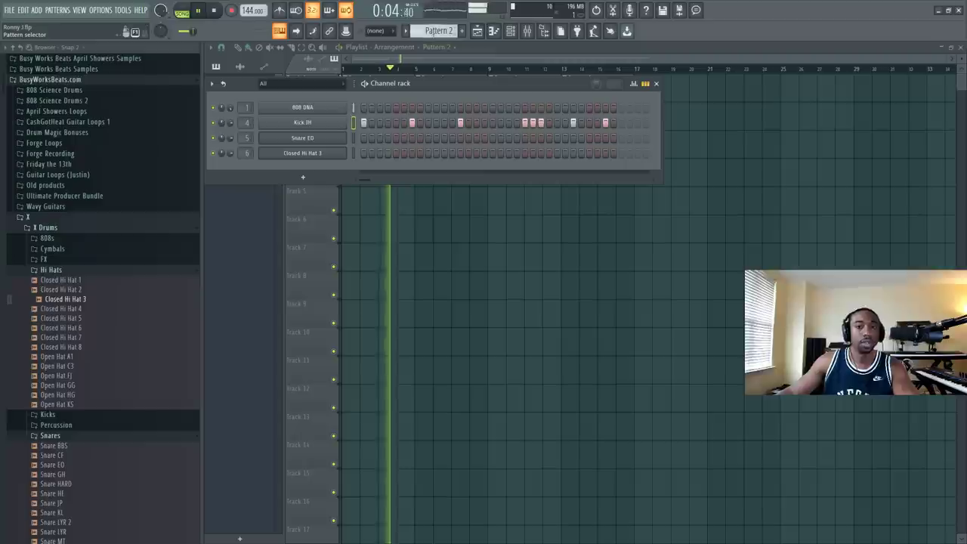
Step: Place Snare EO hits on steps 9 and 25, and check mixer inserts 4, 5 and 6 during playback
{"action": "key", "text": "space"}
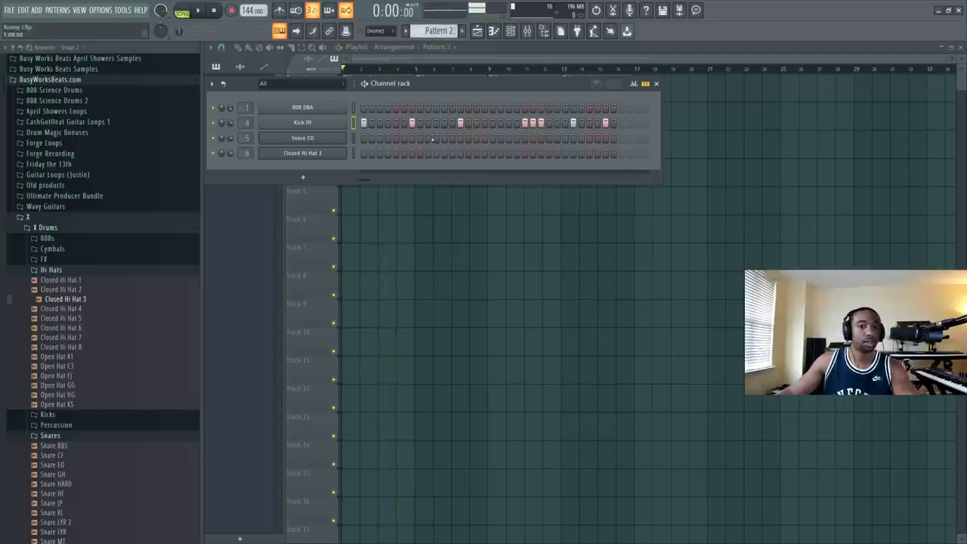
{"action": "key", "text": "space"}
{"action": "key", "text": "F9"}
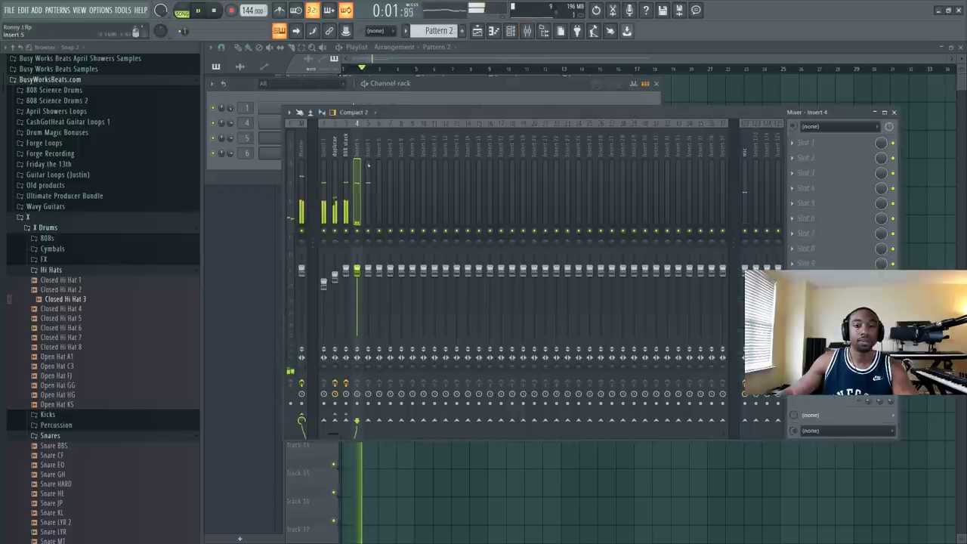
{"action": "left_click", "coordinate": [369, 167]}
{"action": "left_click", "coordinate": [379, 167]}
{"action": "left_click", "coordinate": [408, 88]}
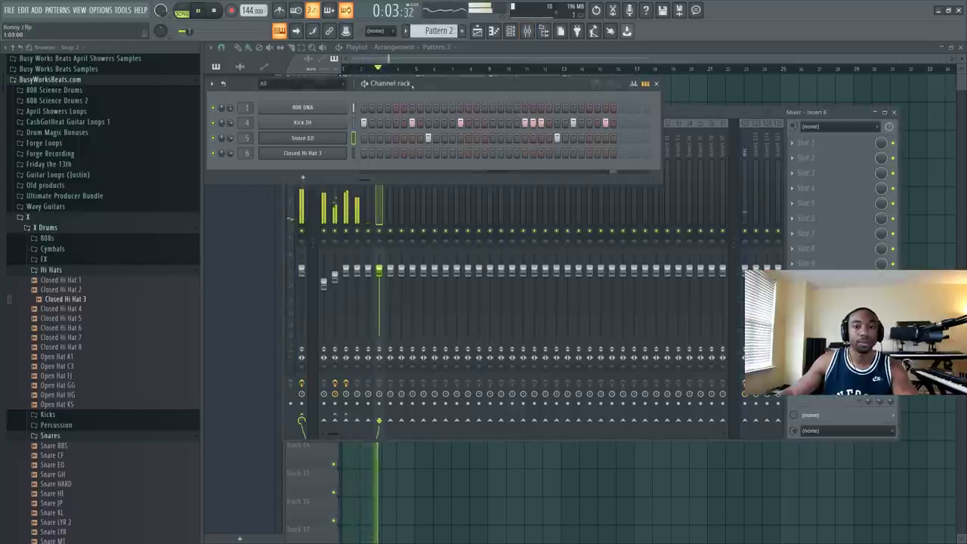
Step: Fill the Closed Hi Hat 3 channel with a hit on every second step across the extended pattern
{"action": "left_click", "coordinate": [333, 136]}
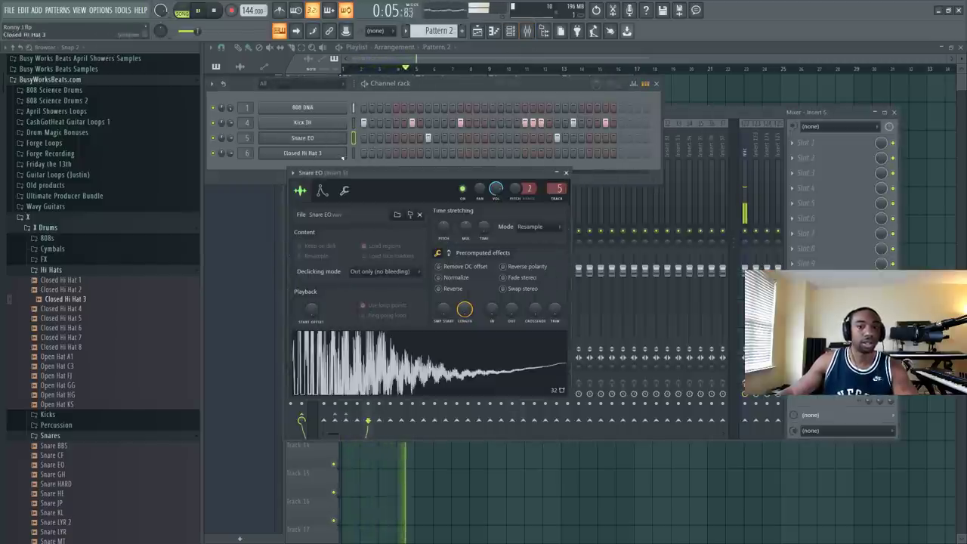
{"action": "right_click", "coordinate": [344, 152]}
{"action": "left_click", "coordinate": [585, 231]}
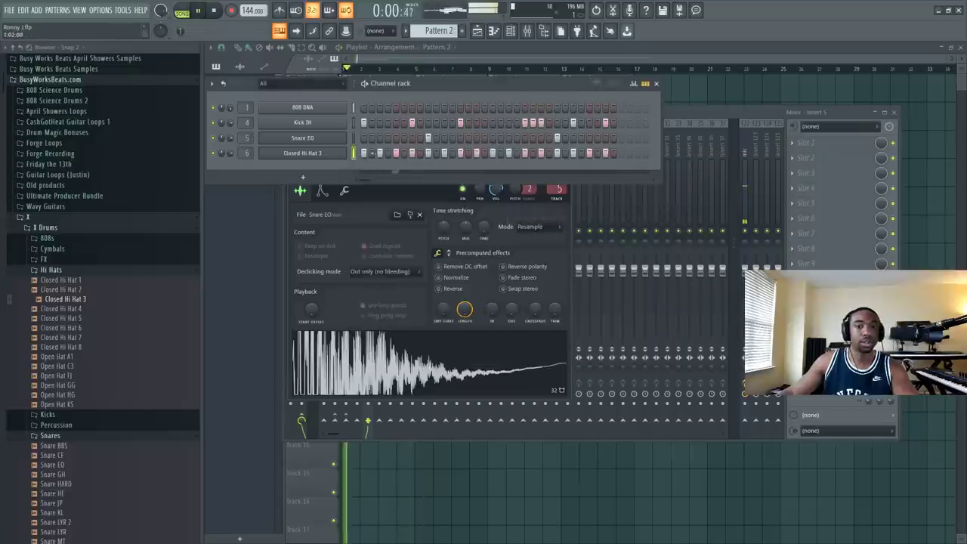
{"action": "key", "text": "space"}
{"action": "left_click_drag", "start_coordinate": [510, 152], "coordinate": [637, 153]}
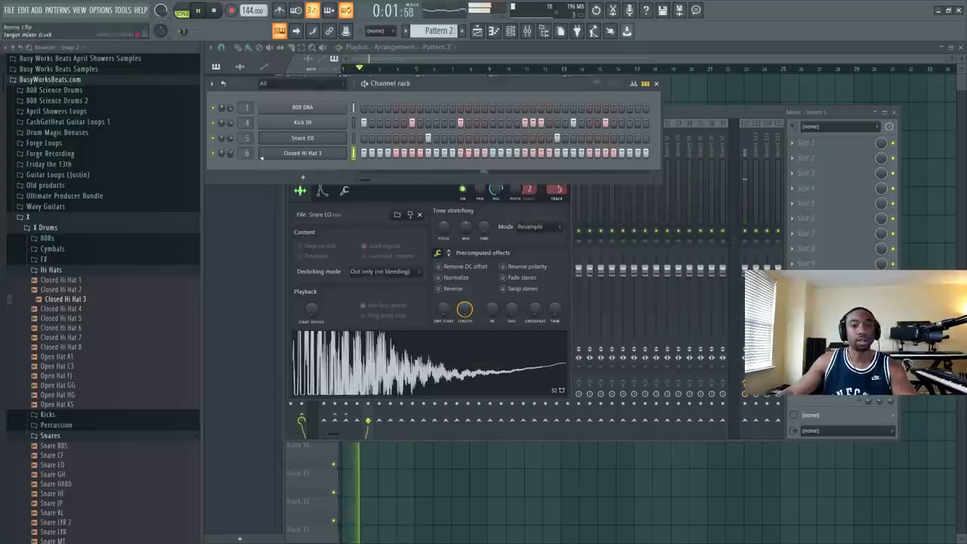
{"action": "right_click", "coordinate": [304, 153]}
{"action": "left_click", "coordinate": [627, 214]}
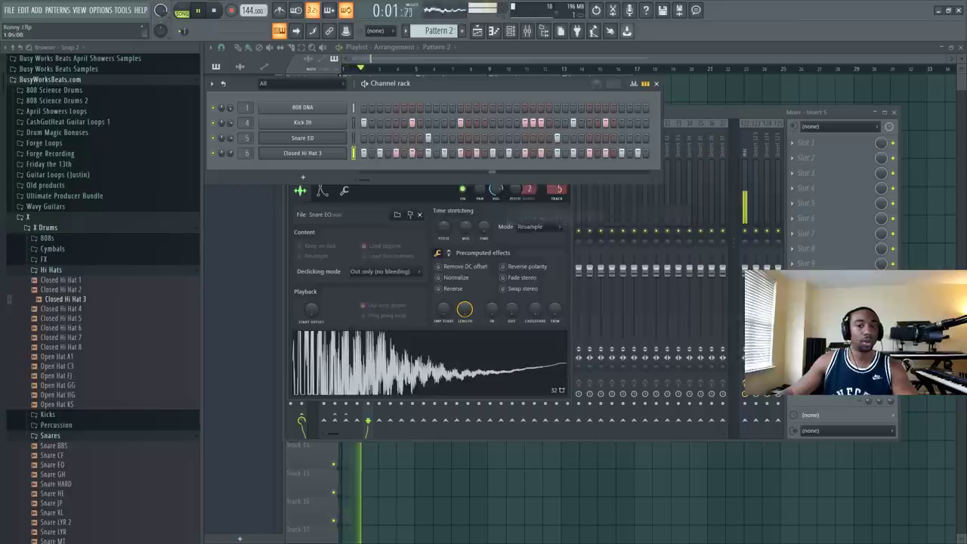
Step: Set Closed Hi Hat 3 to cut itself with Cut 4 and By 4, and restart playback
{"action": "left_click", "coordinate": [289, 154]}
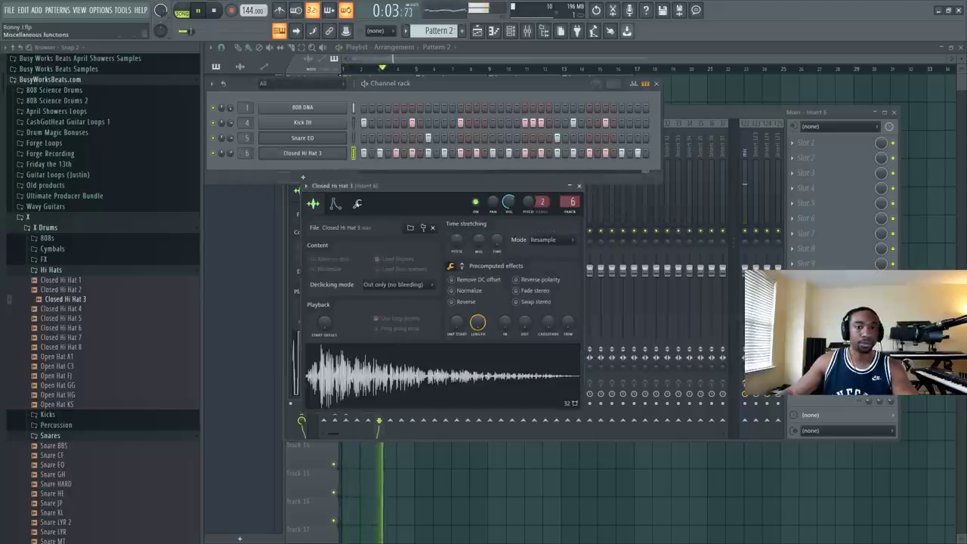
{"action": "key", "text": "space"}
{"action": "key", "text": "space"}
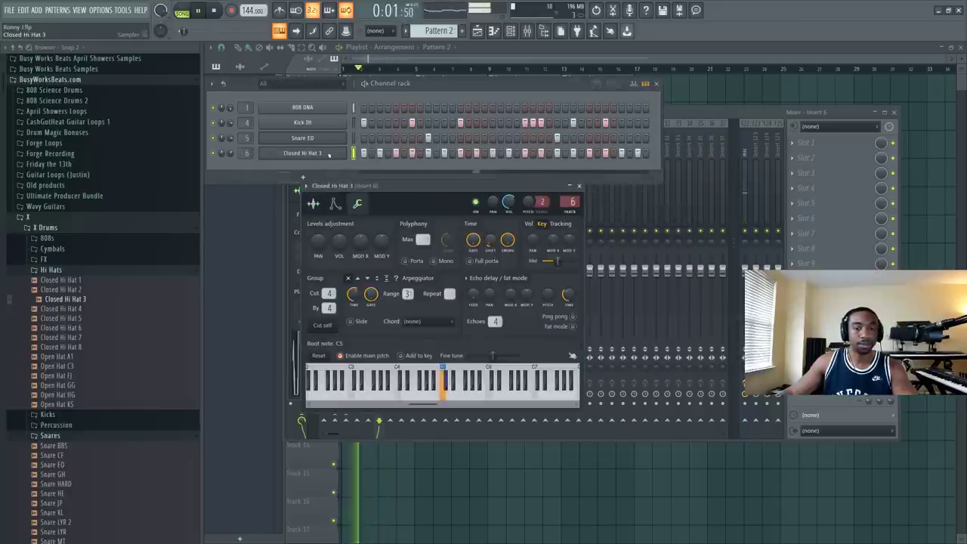
Step: Open Closed Hi Hat 3 in the piano roll and lengthen the C5 note on bar 2, step 5 to about three steps
{"action": "right_click", "coordinate": [328, 154]}
{"action": "left_click", "coordinate": [387, 158]}
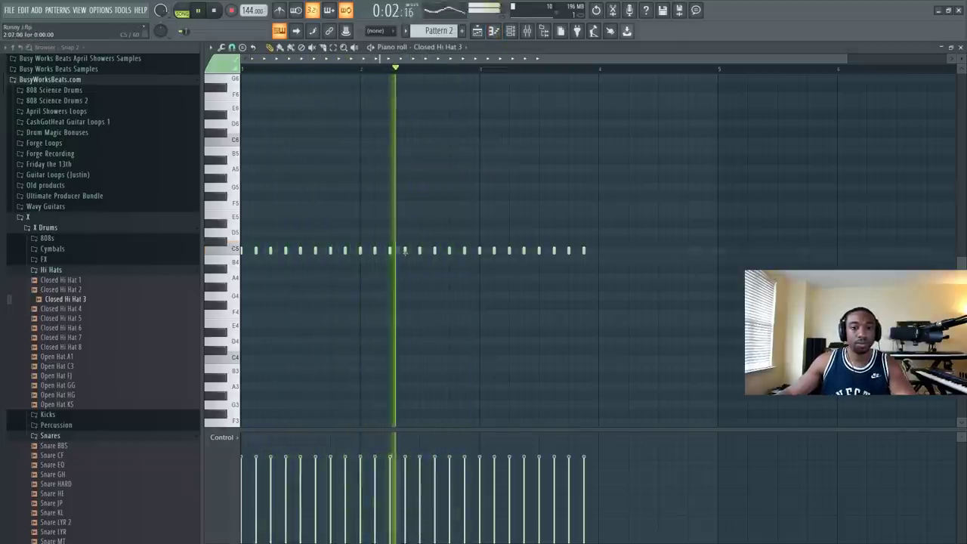
{"action": "left_click", "coordinate": [393, 250]}
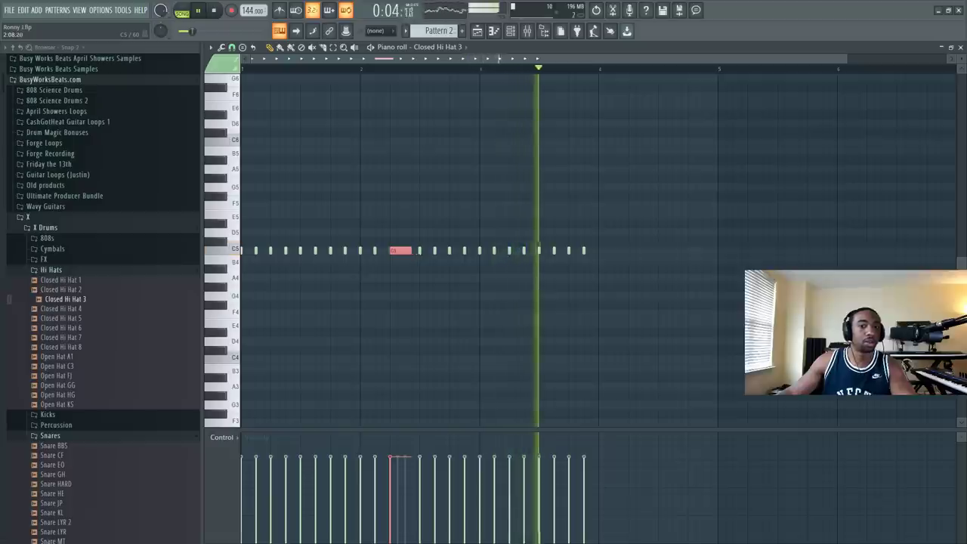
{"action": "key", "text": "space"}
{"action": "left_click_drag", "start_coordinate": [405, 257], "coordinate": [409, 256]}
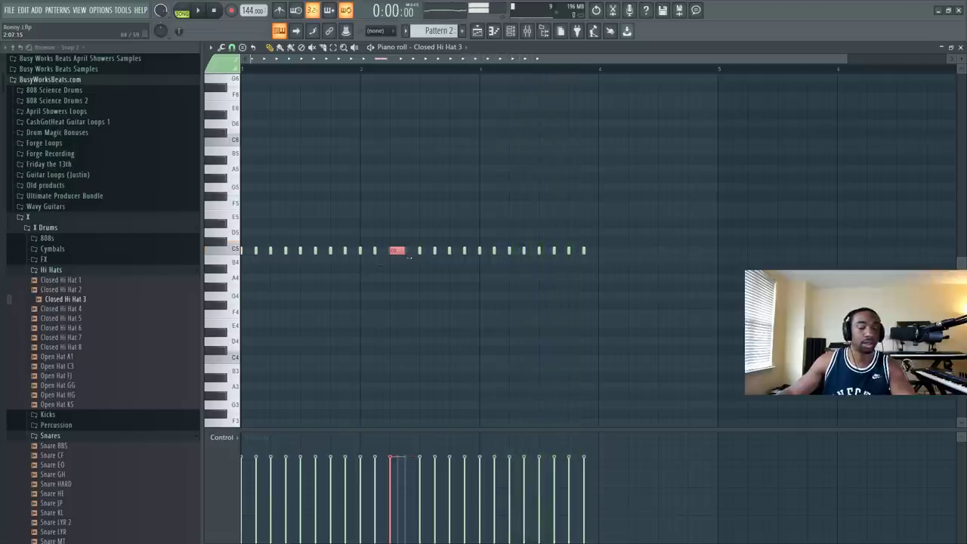
{"action": "key", "text": "alt+a"}
{"action": "key", "text": "space"}
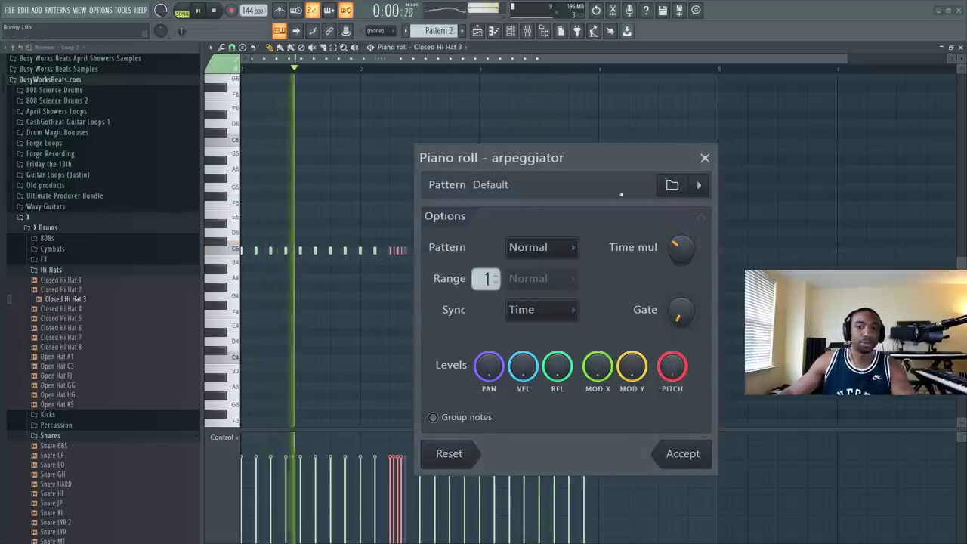
{"action": "left_click_drag", "start_coordinate": [636, 150], "coordinate": [697, 138]}
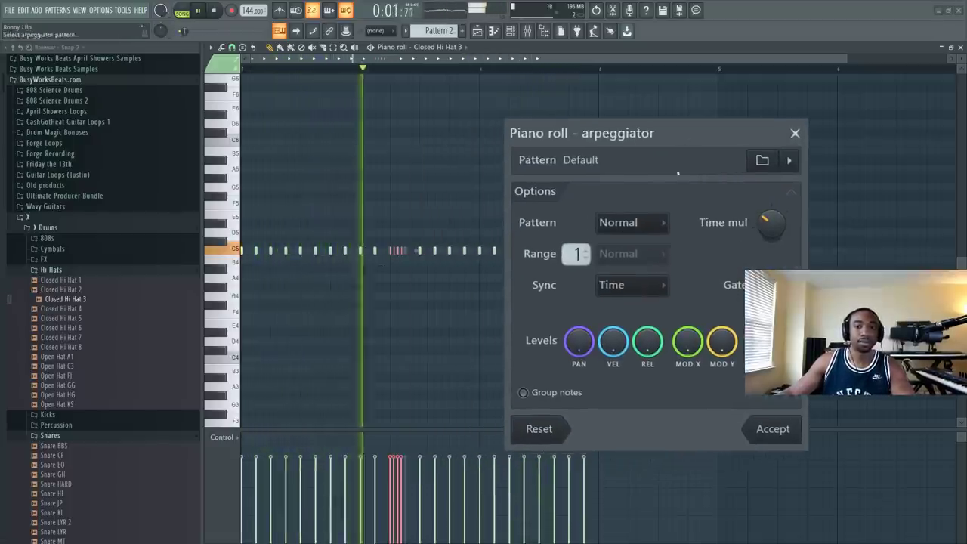
{"action": "left_click", "coordinate": [772, 429]}
{"action": "key", "text": "space"}
{"action": "key", "text": "ctrl+z"}
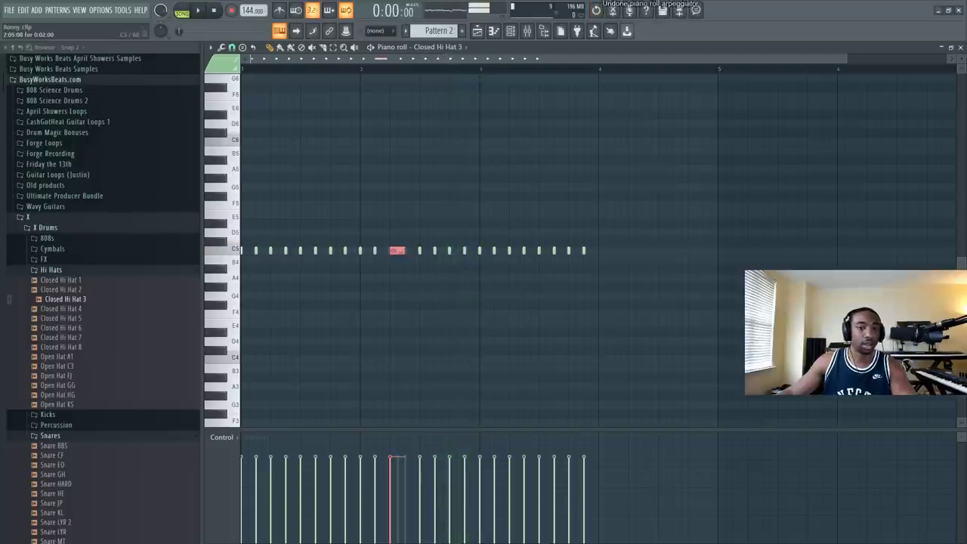
Step: Chop the C5 note on bar 2, step 5, lengthened to four steps, into a hi-hat roll with the Default arpeggiator
{"action": "key", "text": "alt+a"}
{"action": "key", "text": "space"}
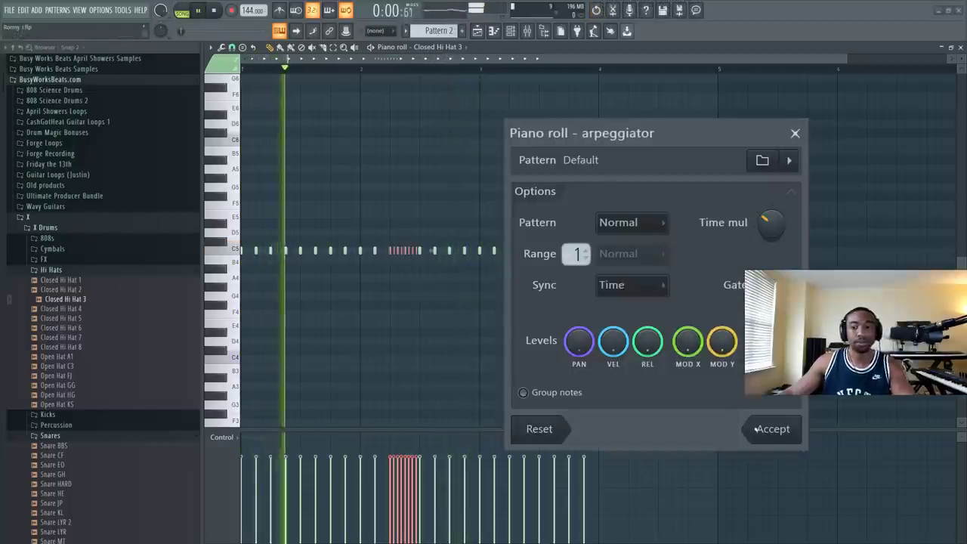
{"action": "left_click", "coordinate": [771, 427]}
{"action": "key", "text": "F9"}
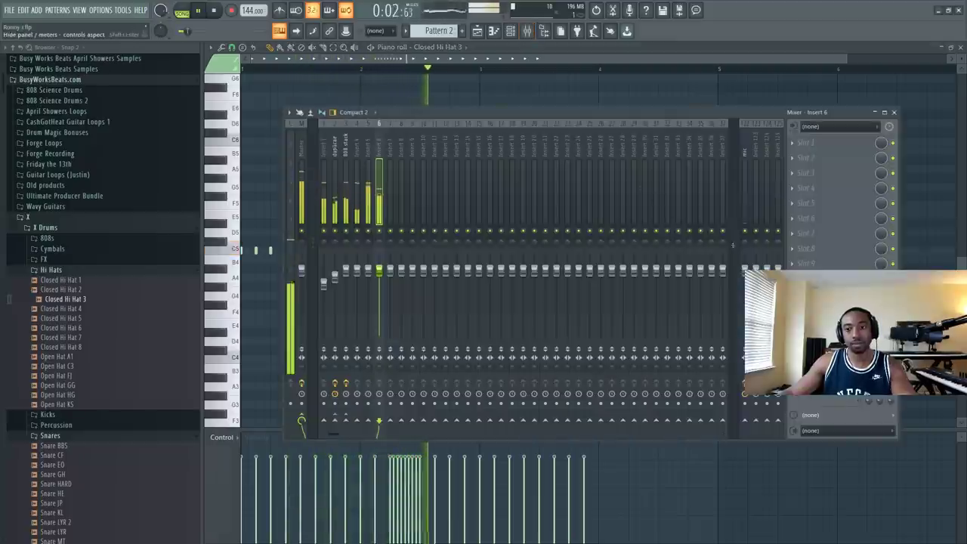
{"action": "key", "text": "F9"}
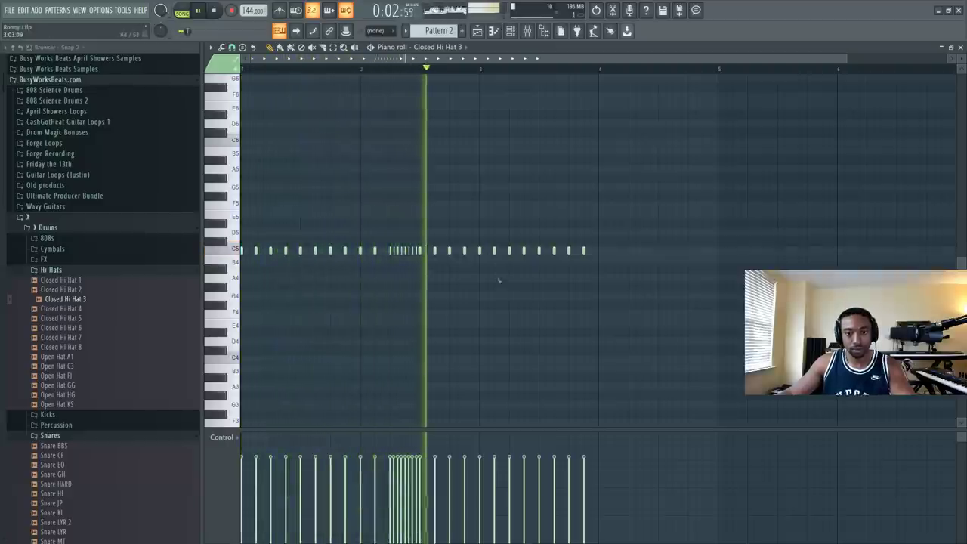
Step: Replace the hits at the start of bar 3 with a four-step C5 note and chop it with the Default arpeggiator
{"action": "right_click", "coordinate": [494, 253]}
{"action": "left_click_drag", "start_coordinate": [482, 251], "coordinate": [509, 255]}
{"action": "left_click", "coordinate": [508, 254], "text": "ctrl"}
{"action": "key", "text": "alt+a"}
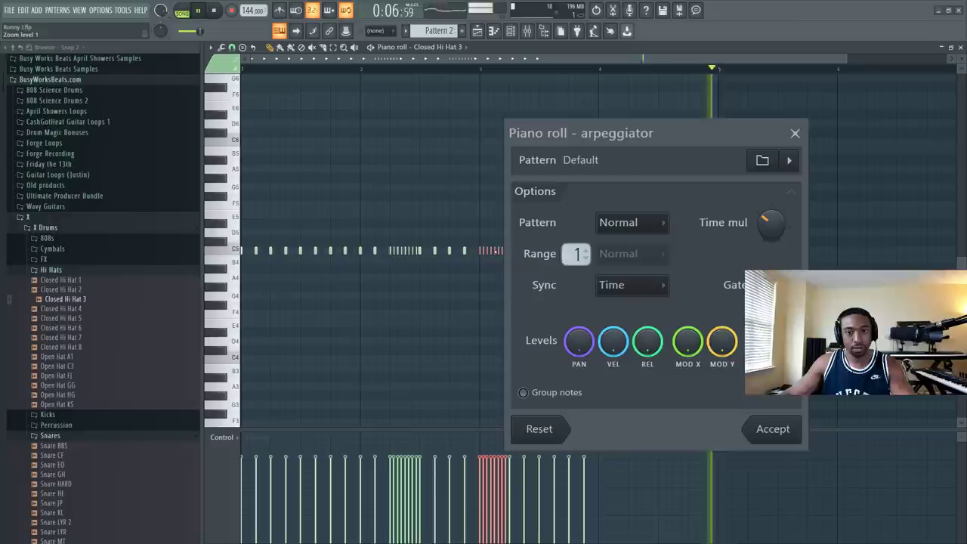
{"action": "key", "text": "Return"}
{"action": "key", "text": "space"}
{"action": "key", "text": "space"}
{"action": "key", "text": "space"}
{"action": "key", "text": "space"}
{"action": "key", "text": "space"}
{"action": "key", "text": "space"}
Step: Add two four-step G#4 notes back to back on bar 1, steps 3 and 7, and replay the pattern
{"action": "left_click_drag", "start_coordinate": [266, 290], "coordinate": [259, 288]}
{"action": "key", "text": "space"}
{"action": "key", "text": "space"}
{"action": "key", "text": "space"}
{"action": "left_click", "coordinate": [291, 287]}
{"action": "key", "text": "space"}
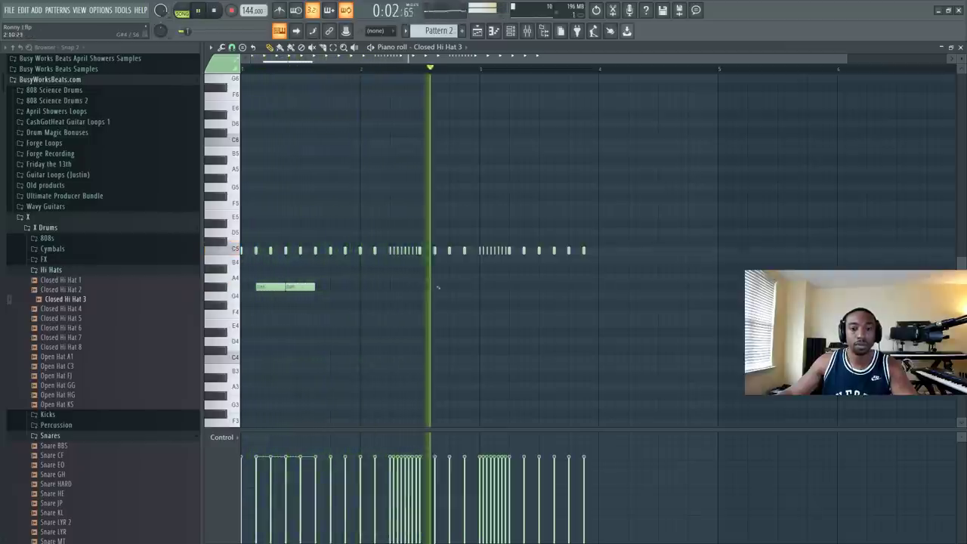
{"action": "key", "text": "space"}
{"action": "key", "text": "space"}
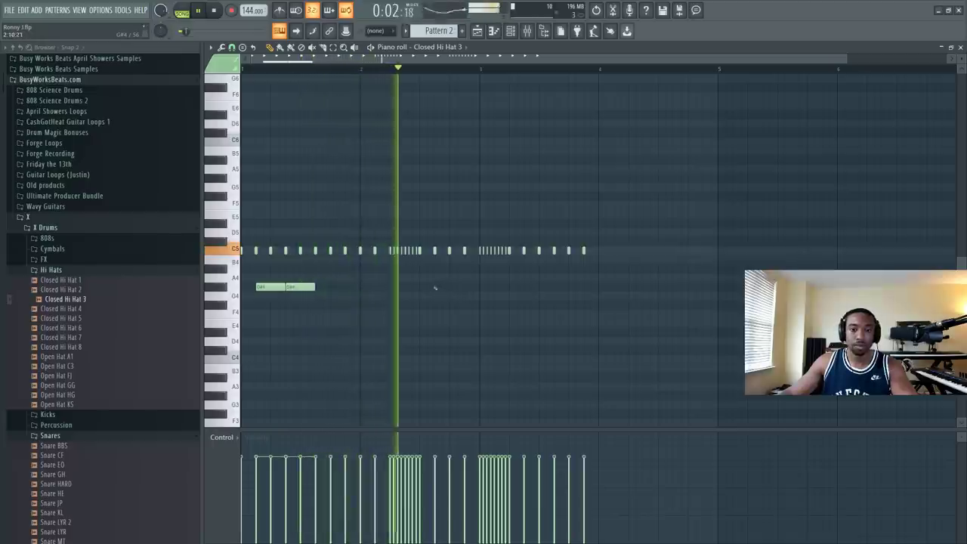
Step: Add two four-step G#4 notes on bar 3, steps 3 and 7, and close the piano roll
{"action": "left_click", "coordinate": [502, 287]}
{"action": "left_click_drag", "start_coordinate": [524, 287], "coordinate": [555, 287]}
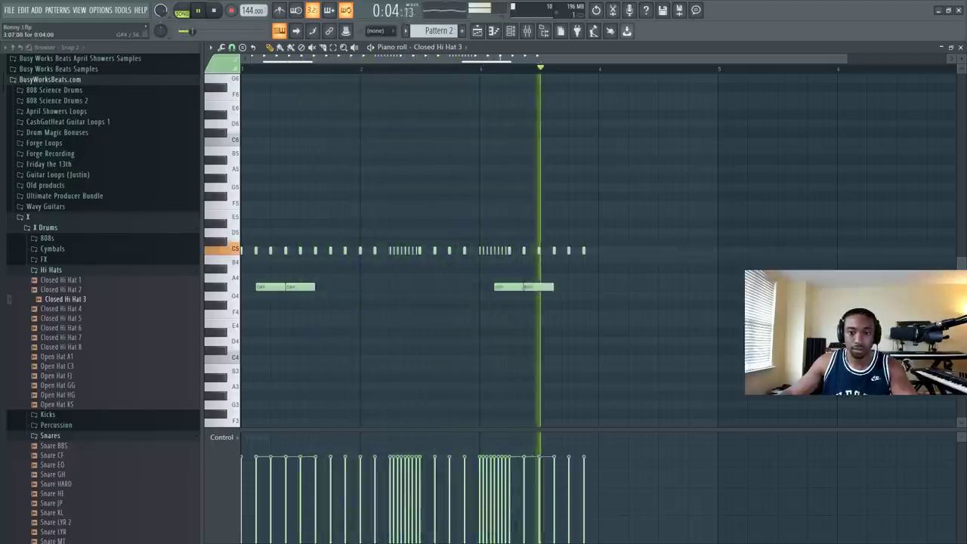
{"action": "key", "text": "ctrl+a"}
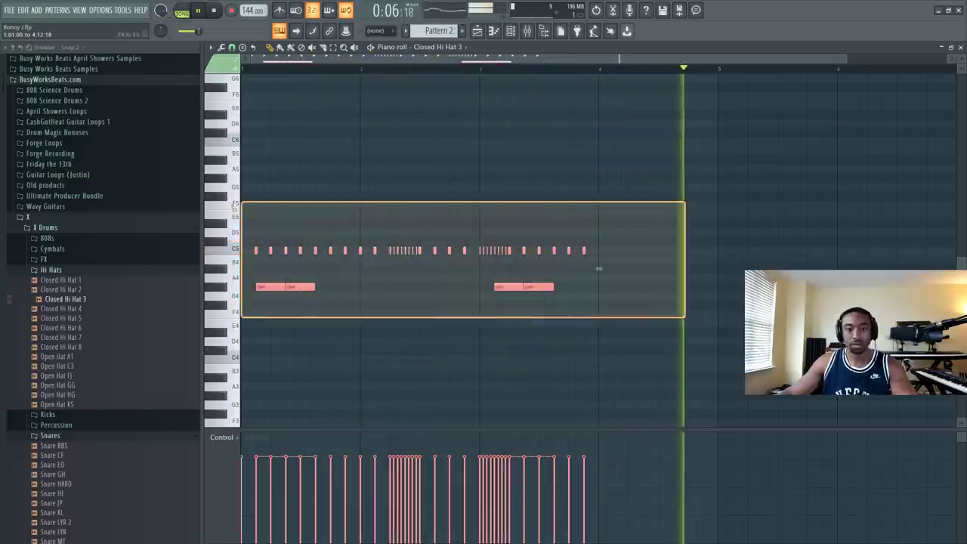
{"action": "left_click", "coordinate": [960, 47]}
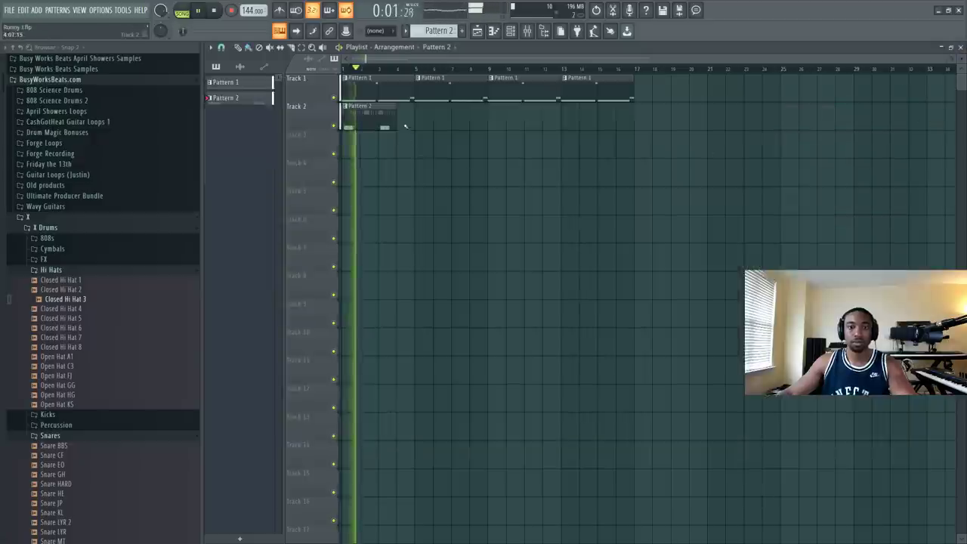
{"action": "left_click_drag", "start_coordinate": [405, 126], "coordinate": [589, 127]}
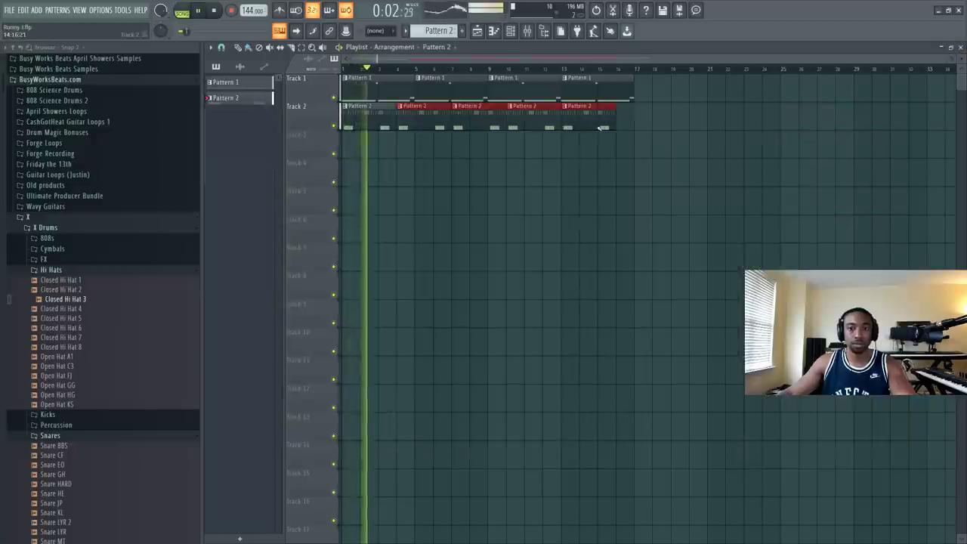
{"action": "right_click", "coordinate": [596, 126]}
{"action": "right_click", "coordinate": [424, 118]}
{"action": "right_click", "coordinate": [479, 118]}
{"action": "right_click", "coordinate": [533, 118]}
{"action": "left_click_drag", "start_coordinate": [395, 117], "coordinate": [414, 118]}
{"action": "key", "text": "space"}
{"action": "key", "text": "space"}
Step: Widen the channel rack to show more of Pattern 2's steps, and check the mixer tracks during playback
{"action": "left_click", "coordinate": [511, 32]}
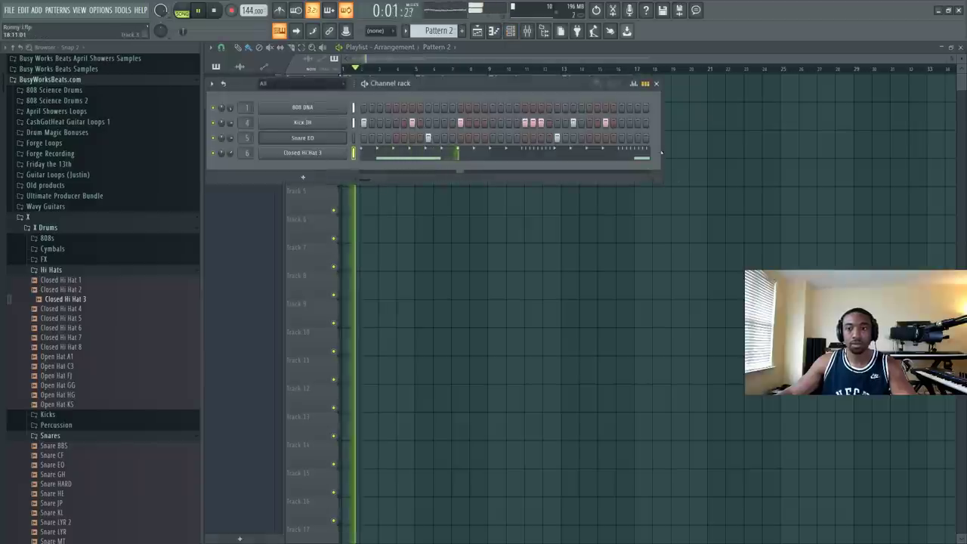
{"action": "left_click_drag", "start_coordinate": [670, 167], "coordinate": [735, 167]}
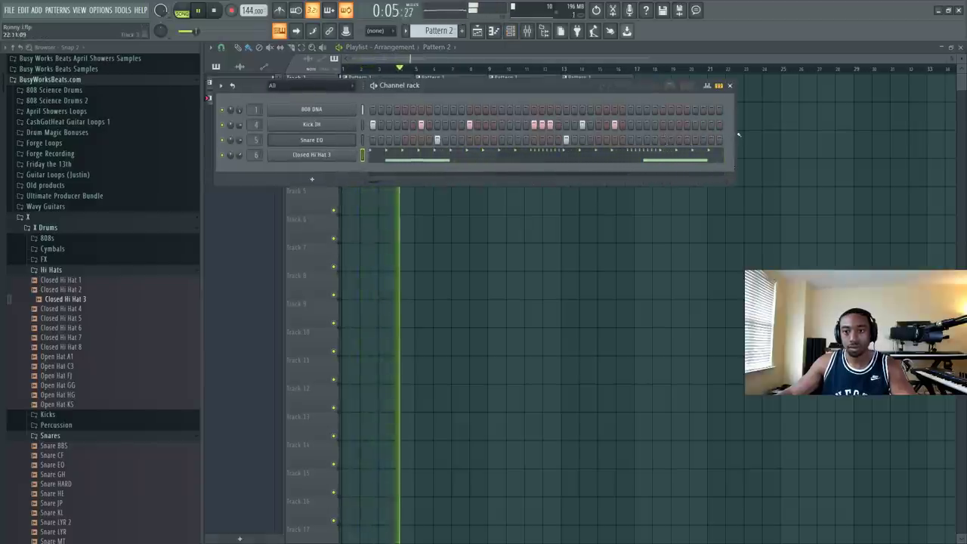
{"action": "left_click", "coordinate": [738, 134]}
{"action": "right_click", "coordinate": [748, 136]}
{"action": "mouse_move", "coordinate": [412, 123]}
{"action": "left_mouse_down"}
{"action": "mouse_move", "coordinate": [377, 123]}
{"action": "mouse_move", "coordinate": [431, 123]}
{"action": "mouse_move", "coordinate": [414, 124]}
{"action": "left_mouse_up"}
{"action": "left_click", "coordinate": [528, 33]}
{"action": "key", "text": "space"}
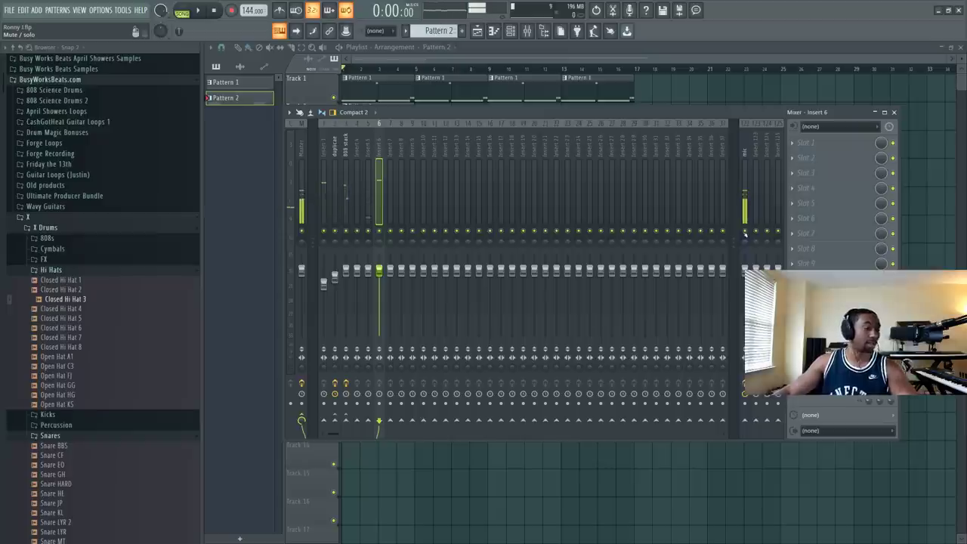
{"action": "key", "text": "space"}
{"action": "key", "text": "F6"}
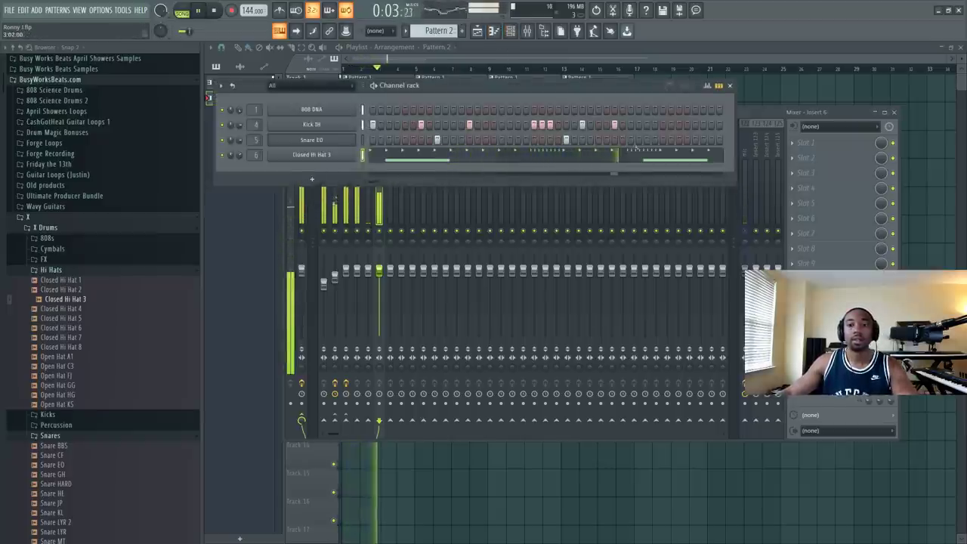
Step: Delete the Closed Hi Hat 3 notes from bar 3 onward and duplicate bars 1 and 2 into bars 3 and 4
{"action": "key", "text": "F7"}
{"action": "key", "text": "space"}
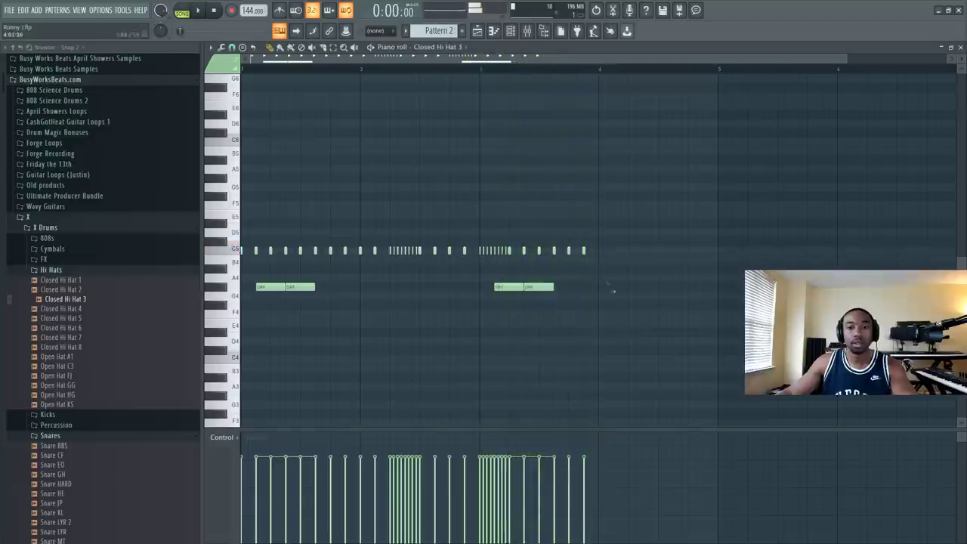
{"action": "left_click_drag", "start_coordinate": [639, 256], "coordinate": [543, 326]}
{"action": "left_click_drag", "start_coordinate": [543, 256], "coordinate": [480, 222]}
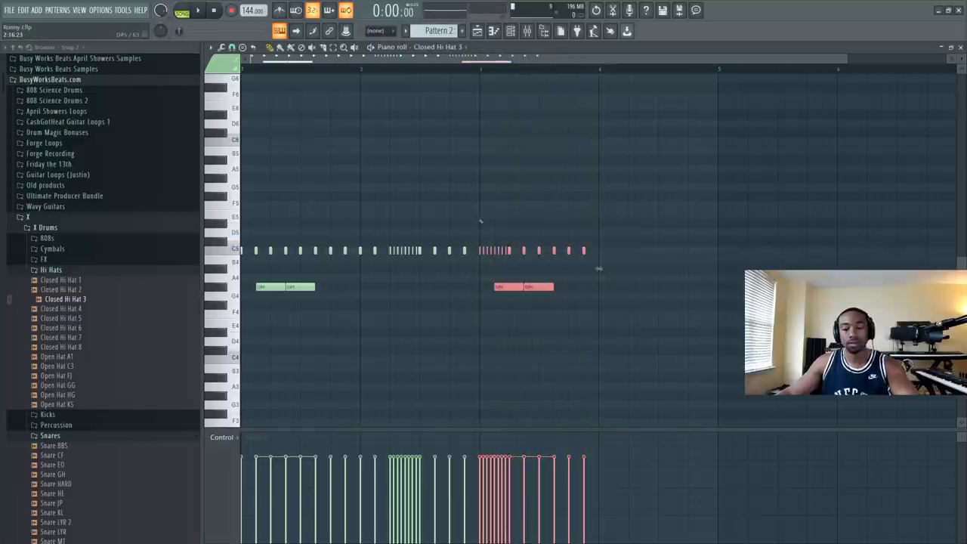
{"action": "key", "text": "Delete"}
{"action": "left_click_drag", "start_coordinate": [550, 353], "coordinate": [240, 172]}
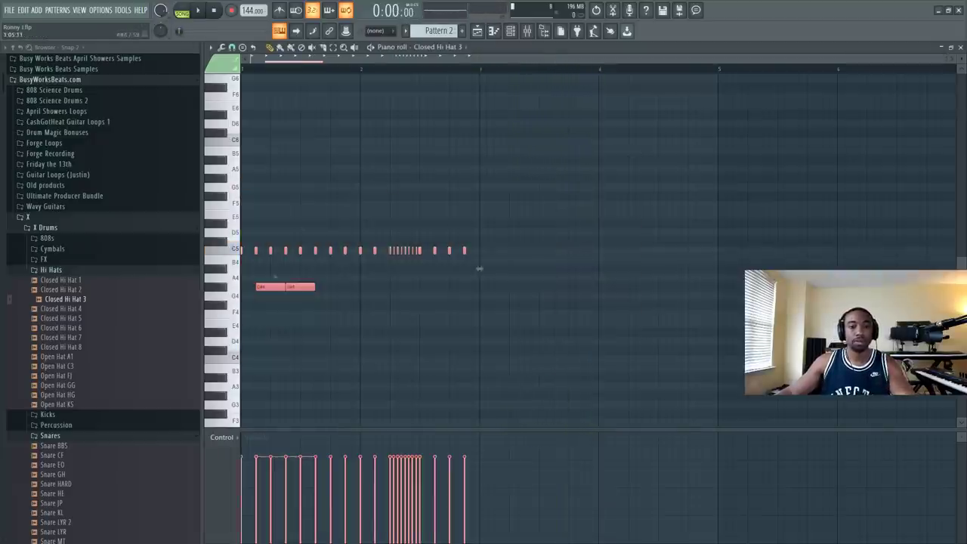
{"action": "key", "text": "ctrl+b"}
{"action": "key", "text": "ctrl+d"}
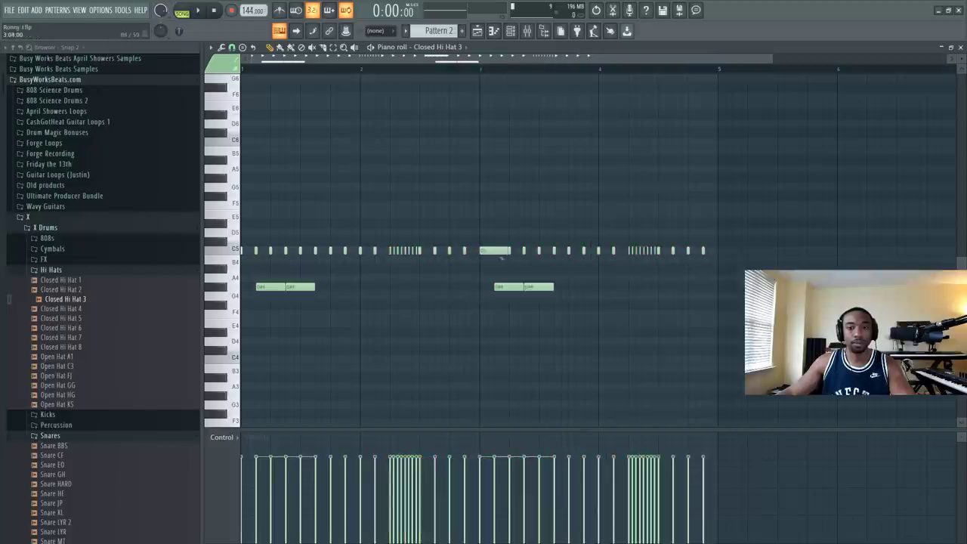
Step: Arpeggiate the four-step C5 note at the start of bar 3, restart playback and close the piano roll
{"action": "key", "text": "alt+a"}
{"action": "key", "text": "Return"}
{"action": "key", "text": "space"}
{"action": "left_click", "coordinate": [960, 47]}
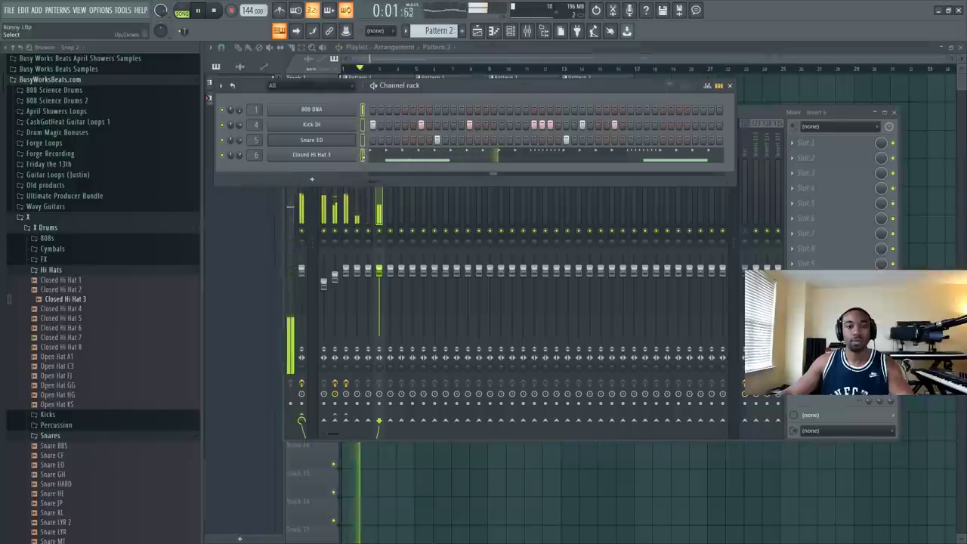
Step: Move the Closed Hi Hat 3 notes from Pattern 2 to Pattern 3 and place Pattern 3 at the start of Track 3
{"action": "key", "text": "ctrl+x"}
{"action": "left_click", "coordinate": [466, 36]}
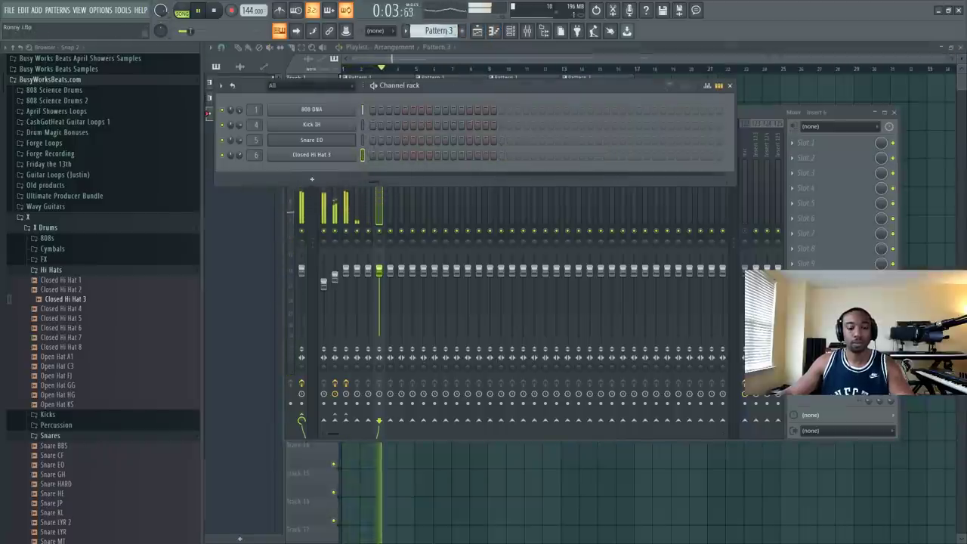
{"action": "key", "text": "F5"}
{"action": "left_click", "coordinate": [346, 146]}
{"action": "key", "text": "space"}
{"action": "key", "text": "space"}
Step: Trim the Pattern 2 clip to two bars and repeat Pattern 3 along Track 3 up to bar 17
{"action": "mouse_move", "coordinate": [413, 119]}
{"action": "left_mouse_down"}
{"action": "mouse_move", "coordinate": [378, 119]}
{"action": "mouse_move", "coordinate": [365, 147]}
{"action": "left_mouse_up"}
{"action": "mouse_move", "coordinate": [364, 142]}
{"action": "left_mouse_down"}
{"action": "mouse_move", "coordinate": [438, 142]}
{"action": "mouse_move", "coordinate": [400, 144]}
{"action": "left_mouse_up"}
{"action": "mouse_move", "coordinate": [366, 142]}
{"action": "left_mouse_down"}
{"action": "mouse_move", "coordinate": [531, 142]}
{"action": "mouse_move", "coordinate": [509, 128]}
{"action": "left_mouse_up"}
Step: Duplicate the two-bar Pattern 2 clip seven times along Track 2 up to bar 17
{"action": "left_click", "coordinate": [360, 117], "text": "ctrl"}
{"action": "key", "text": "ctrl+b"}
{"action": "key", "text": "ctrl+b"}
{"action": "key", "text": "ctrl+b"}
{"action": "key", "text": "ctrl+b"}
{"action": "key", "text": "ctrl+b"}
{"action": "key", "text": "ctrl+b"}
{"action": "key", "text": "ctrl+b"}
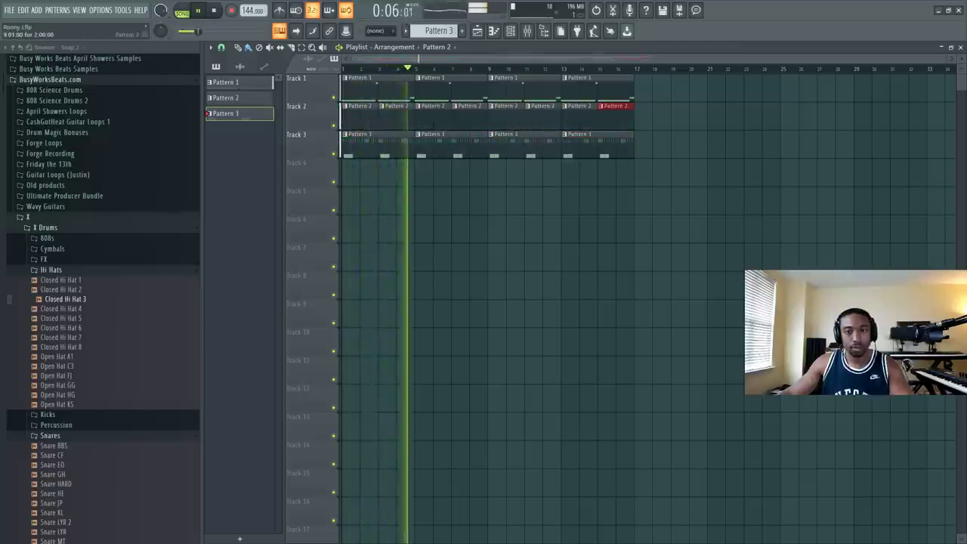
Step: Check the mixer during playback and rename mixer insert 7 as drums
{"action": "left_click", "coordinate": [528, 34]}
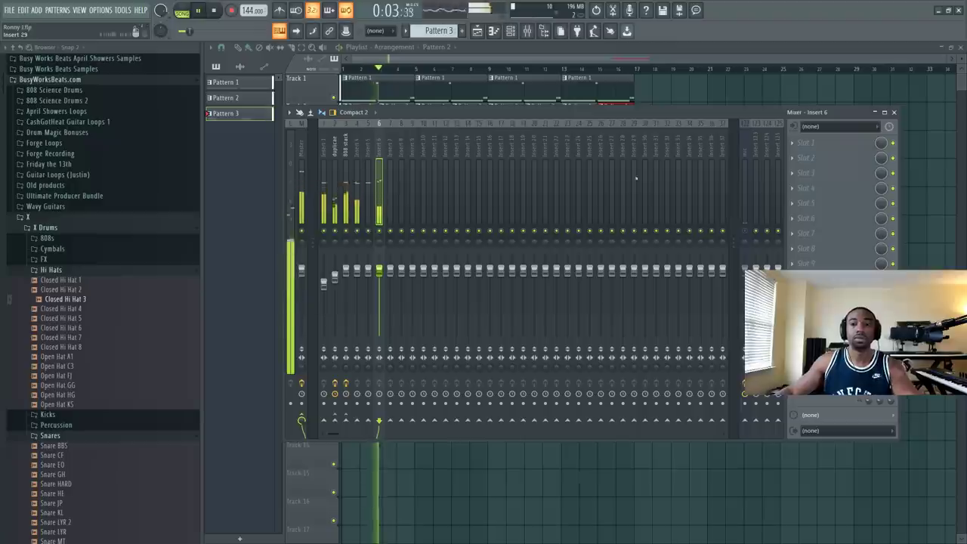
{"action": "key", "text": "space"}
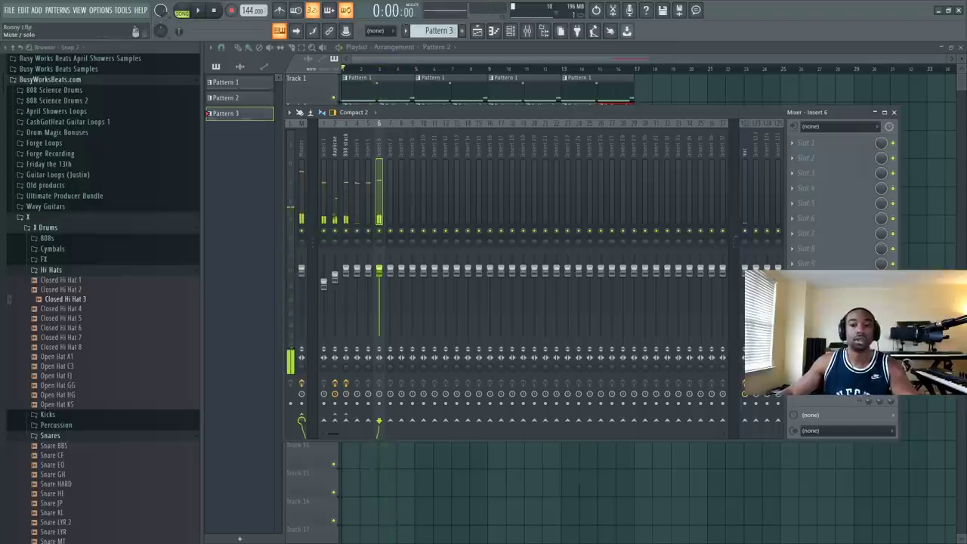
{"action": "key", "text": "space"}
{"action": "right_click", "coordinate": [390, 147]}
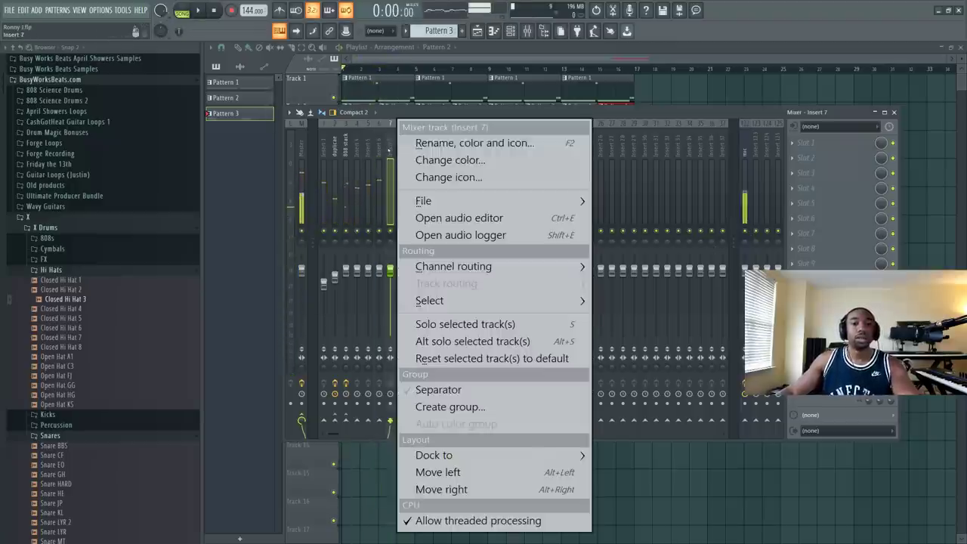
{"action": "left_click", "coordinate": [416, 143]}
{"action": "type", "text": "drums"}
{"action": "key", "text": "Return"}
{"action": "key", "text": "space"}
Step: Route mixer inserts 4, 5 and 6 only to the drums track
{"action": "left_click_drag", "start_coordinate": [355, 151], "coordinate": [381, 161]}
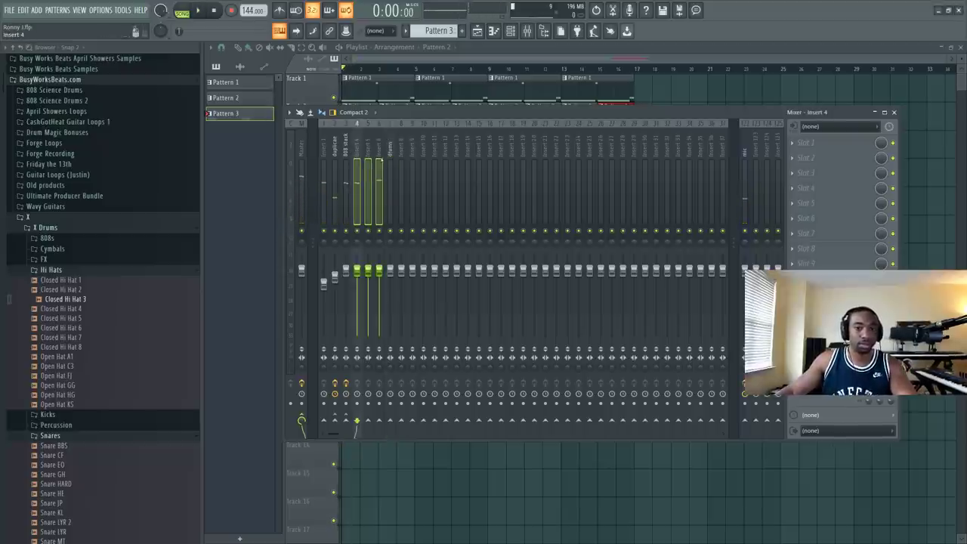
{"action": "right_click", "coordinate": [389, 424]}
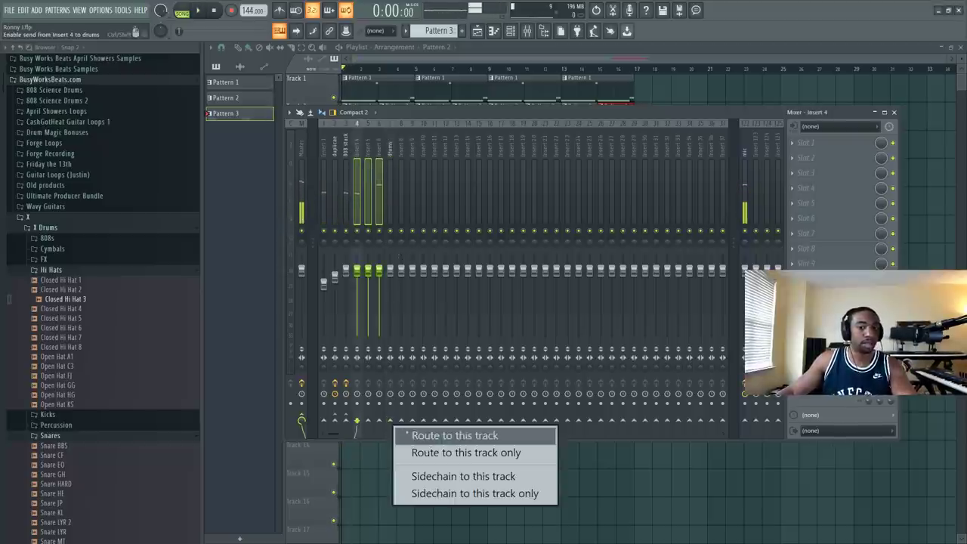
{"action": "left_click", "coordinate": [423, 447]}
Step: Load Fruity Soft Clipper on the drums mixer track and place it in slot 2
{"action": "left_click", "coordinate": [390, 151]}
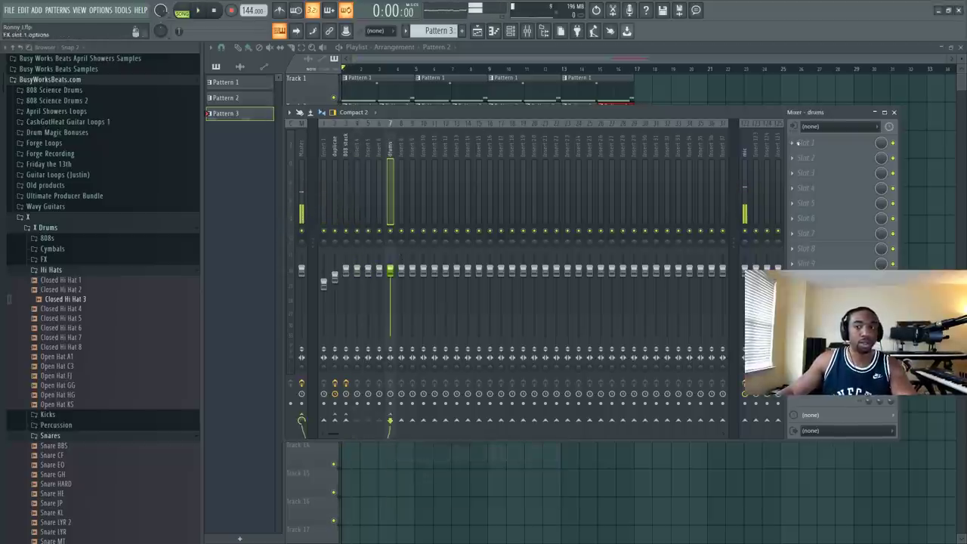
{"action": "left_click", "coordinate": [797, 142]}
{"action": "left_click", "coordinate": [573, 34]}
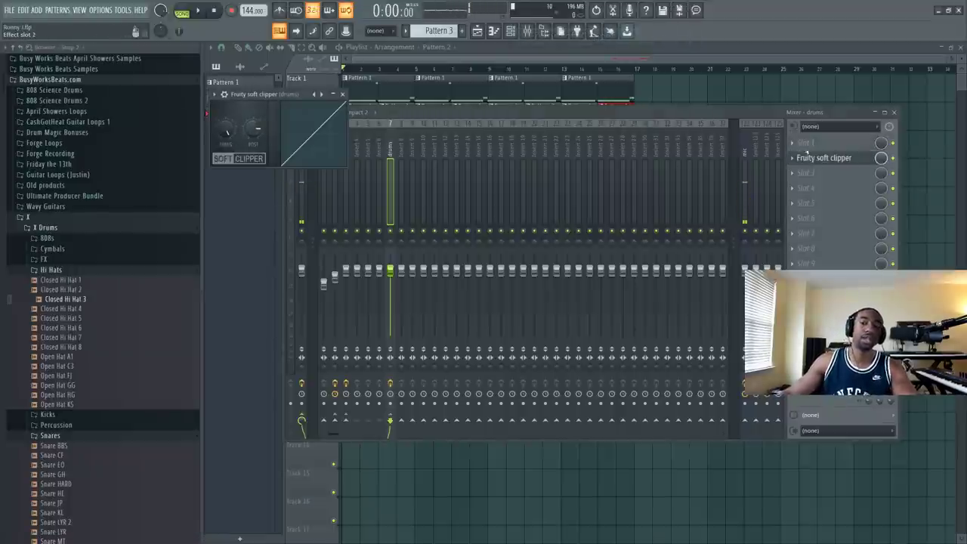
Step: Load Fruity Parametric EQ 2 in slot 1 of the drums track and move its window clear of the mixer faders in use
{"action": "left_click", "coordinate": [805, 157]}
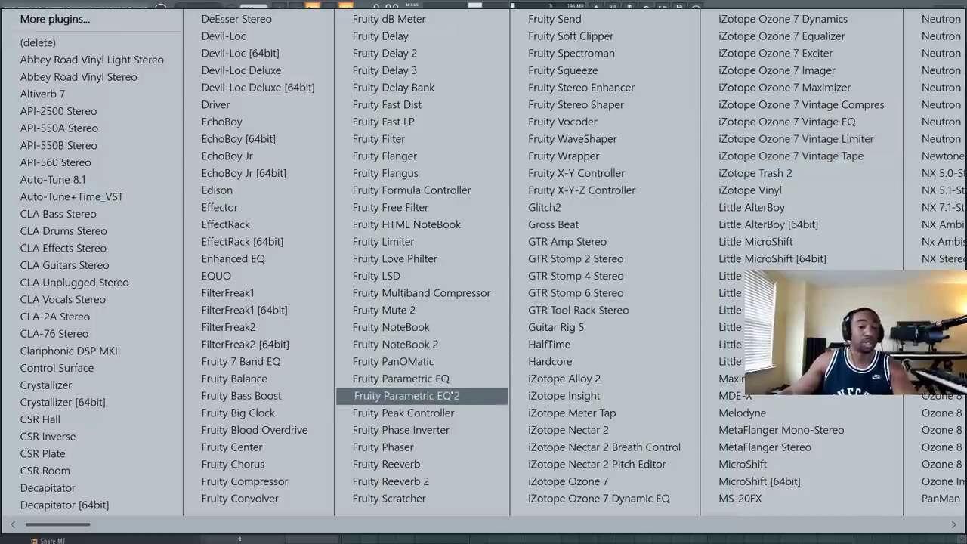
{"action": "left_click", "coordinate": [450, 395]}
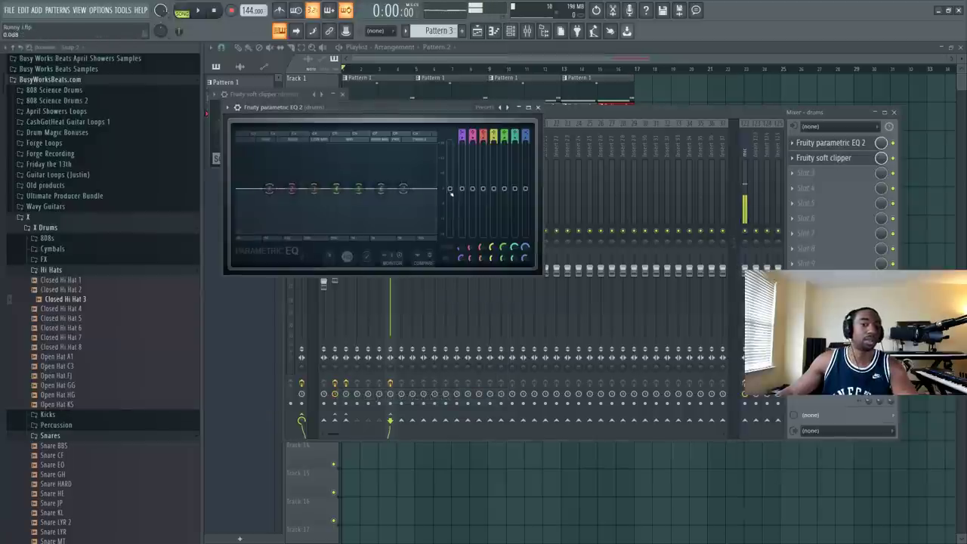
{"action": "left_click_drag", "start_coordinate": [430, 103], "coordinate": [629, 124]}
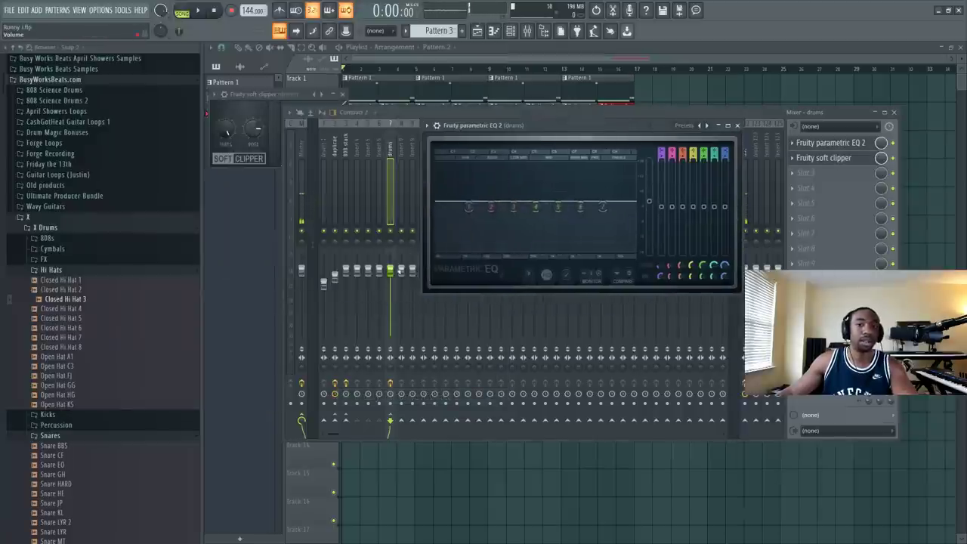
Step: Lower the drums track's fader and raise the Fruity Parametric EQ 2 main level to about 13 dB during playback
{"action": "left_click_drag", "start_coordinate": [390, 269], "coordinate": [390, 292]}
{"action": "key", "text": "space"}
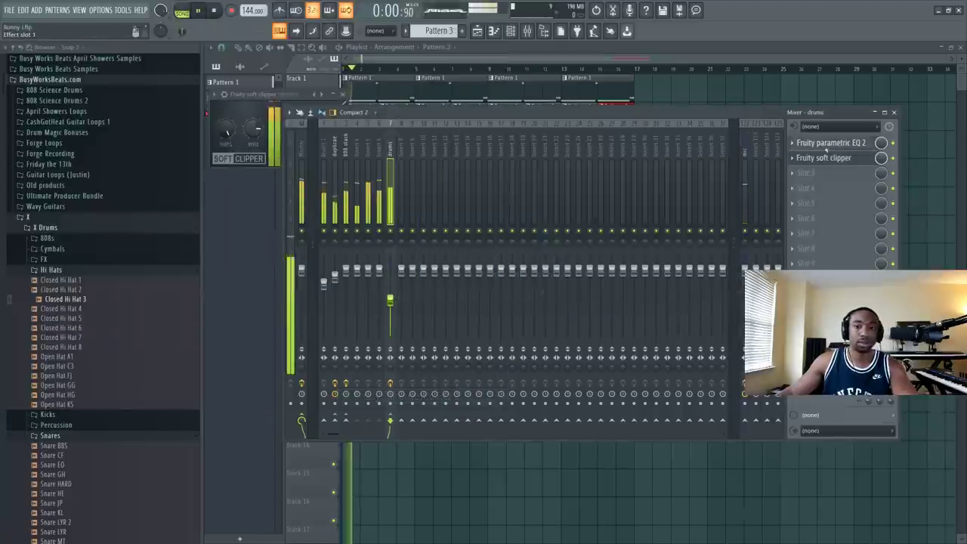
{"action": "left_click", "coordinate": [831, 142]}
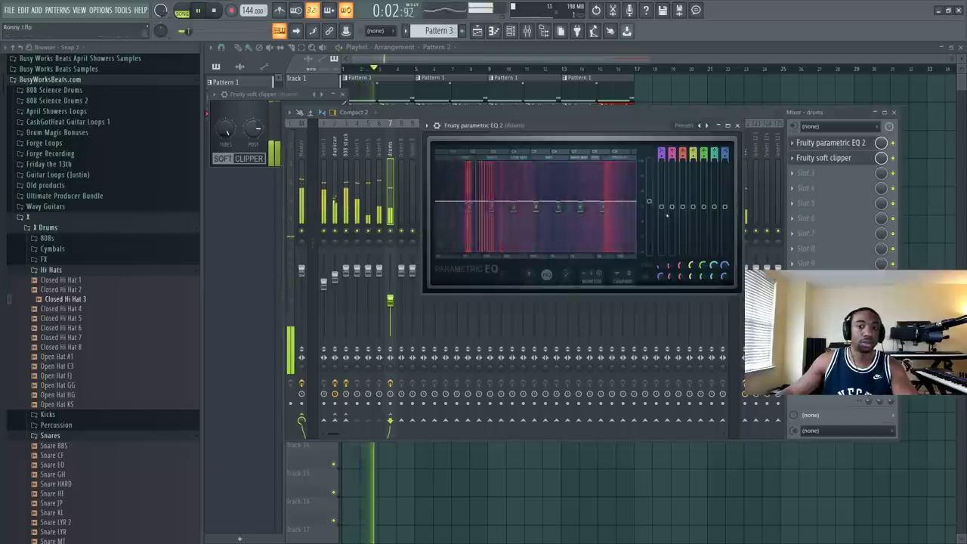
{"action": "left_click_drag", "start_coordinate": [648, 190], "coordinate": [649, 173]}
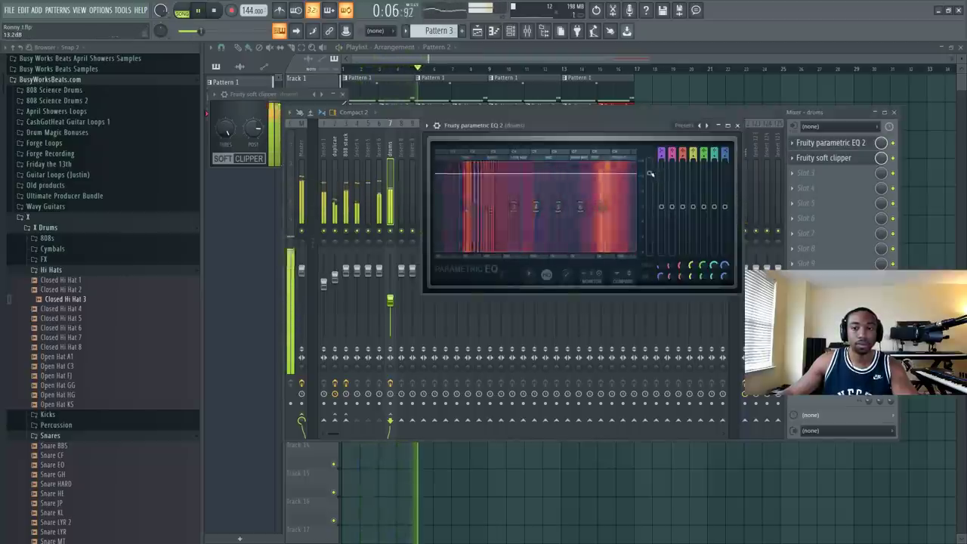
{"action": "key", "text": "space"}
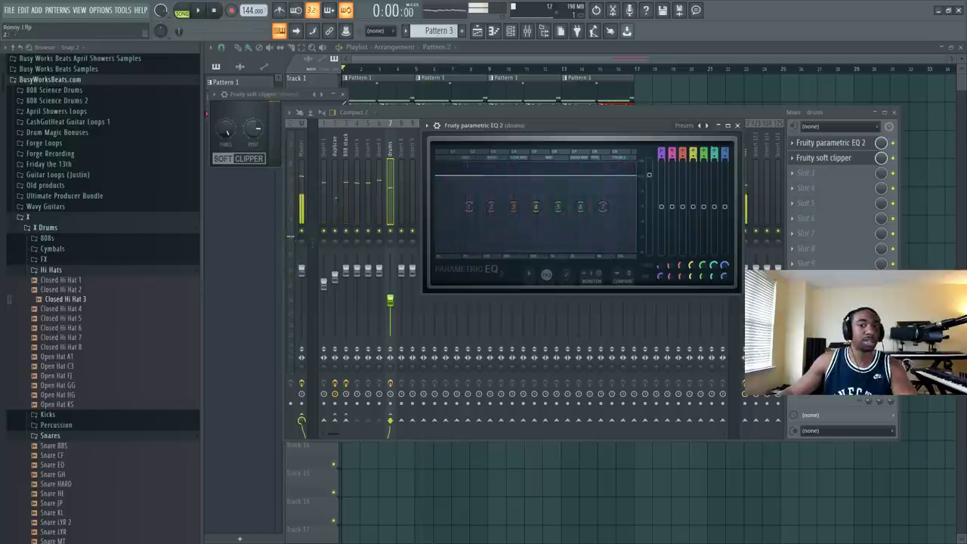
{"action": "left_click", "coordinate": [738, 126]}
Step: Rebalance the drums during playback by lowering mixer insert 6's level and raising the drums track's level
{"action": "key", "text": "space"}
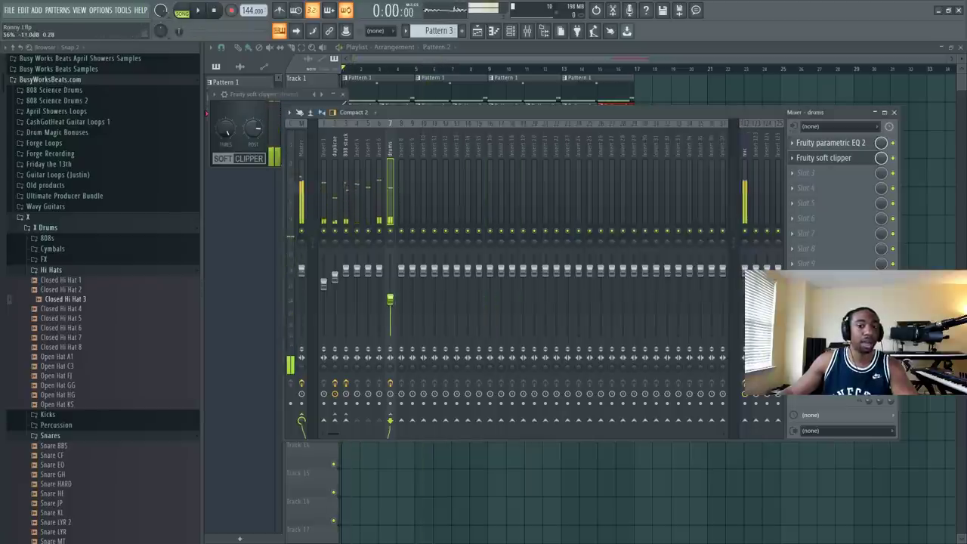
{"action": "key", "text": "space"}
{"action": "mouse_move", "coordinate": [378, 268]}
{"action": "left_mouse_down"}
{"action": "mouse_move", "coordinate": [378, 300]}
{"action": "mouse_move", "coordinate": [369, 270]}
{"action": "left_mouse_up"}
{"action": "left_click", "coordinate": [388, 257]}
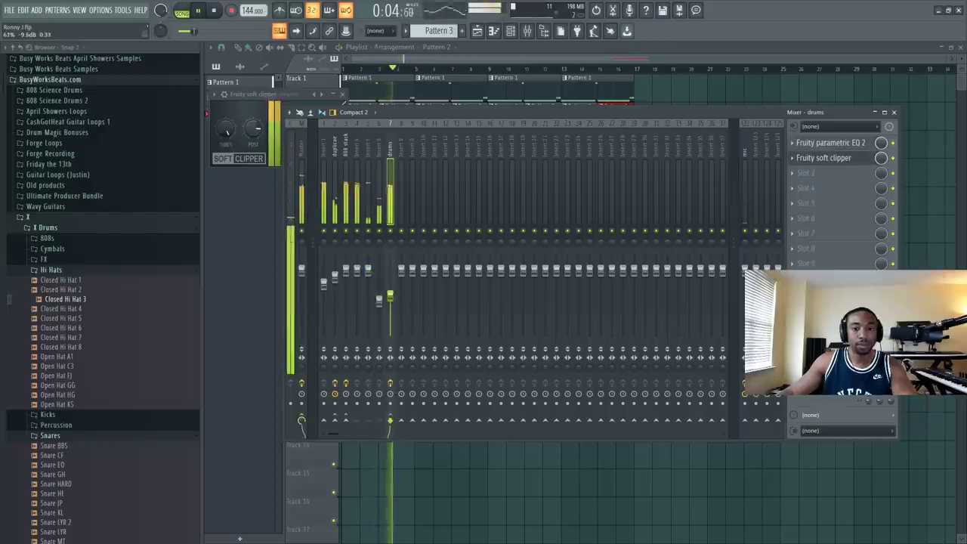
{"action": "key", "text": "space"}
Step: Replace Edison on the Master track with Fruity Soft Clipper and close both Soft Clipper windows
{"action": "left_click", "coordinate": [303, 166]}
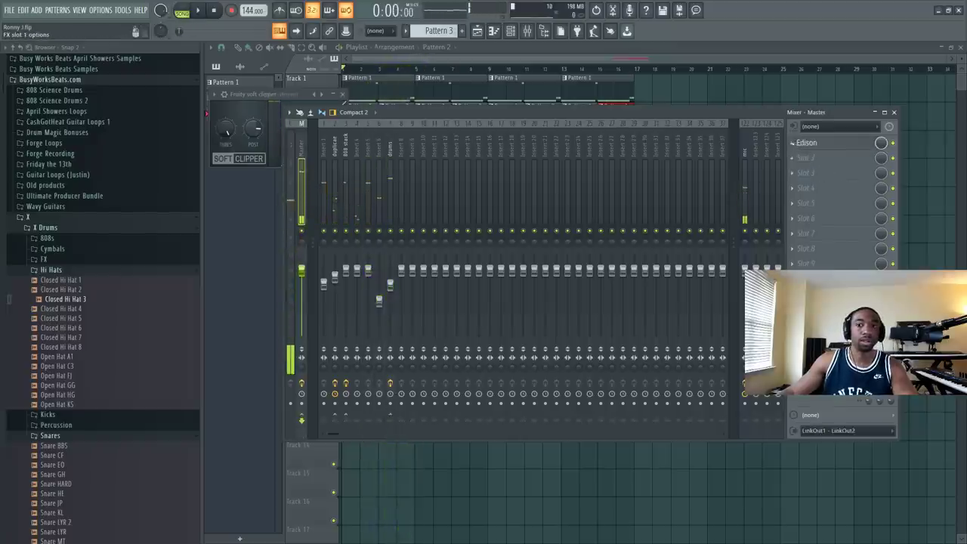
{"action": "left_click", "coordinate": [793, 143]}
{"action": "mouse_move", "coordinate": [765, 121]}
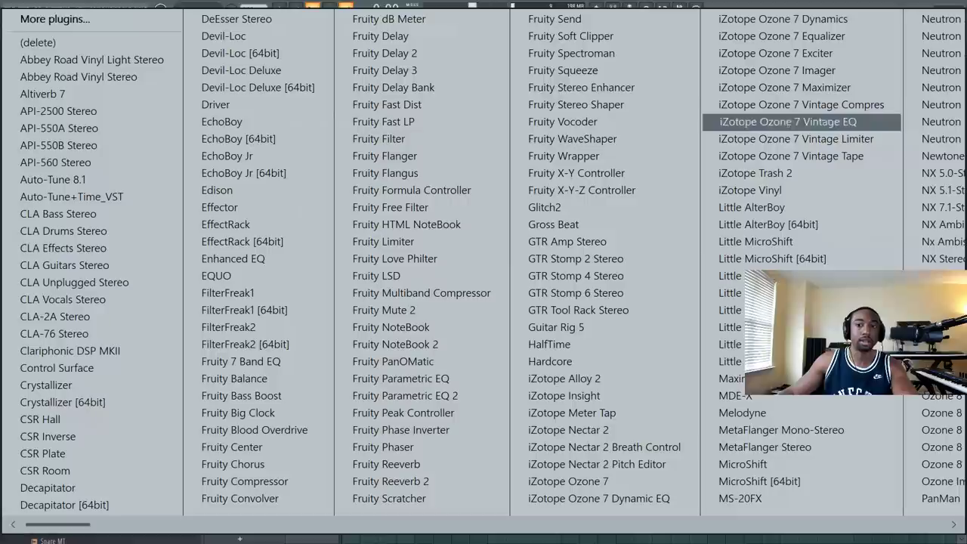
{"action": "left_click", "coordinate": [604, 40]}
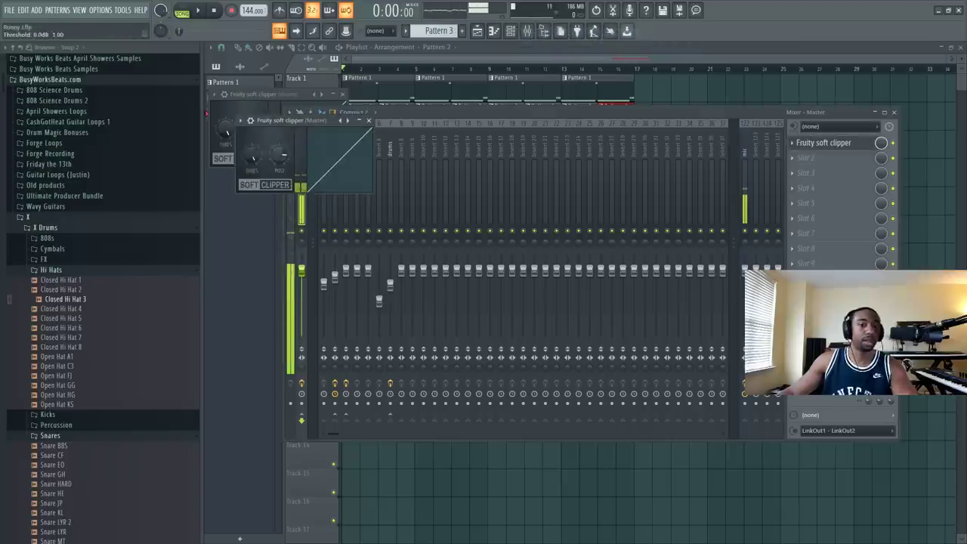
{"action": "left_click", "coordinate": [368, 120]}
{"action": "left_click", "coordinate": [343, 95]}
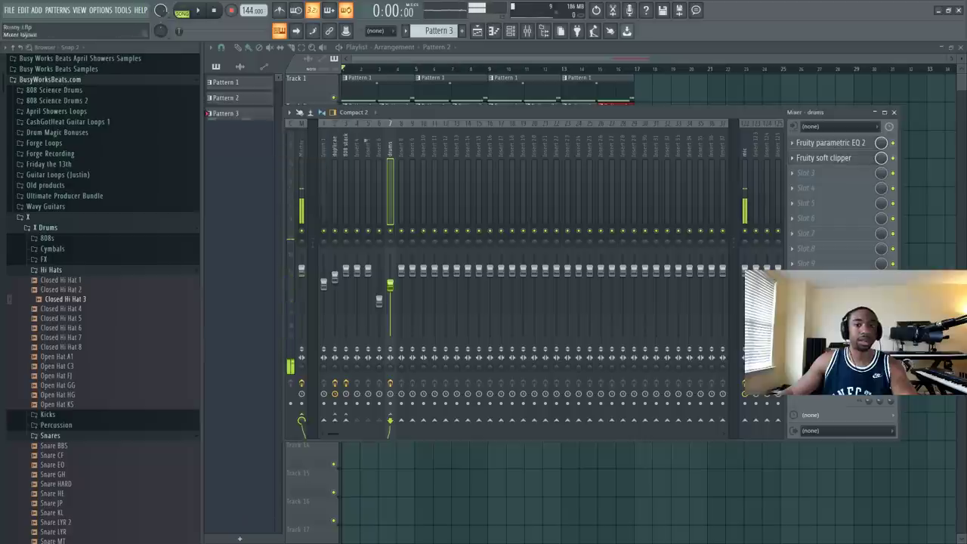
Step: Play back the beat and review the playlist, channel rack, mixer levels and Closed Hi Hat 3 notes
{"action": "key", "text": "space"}
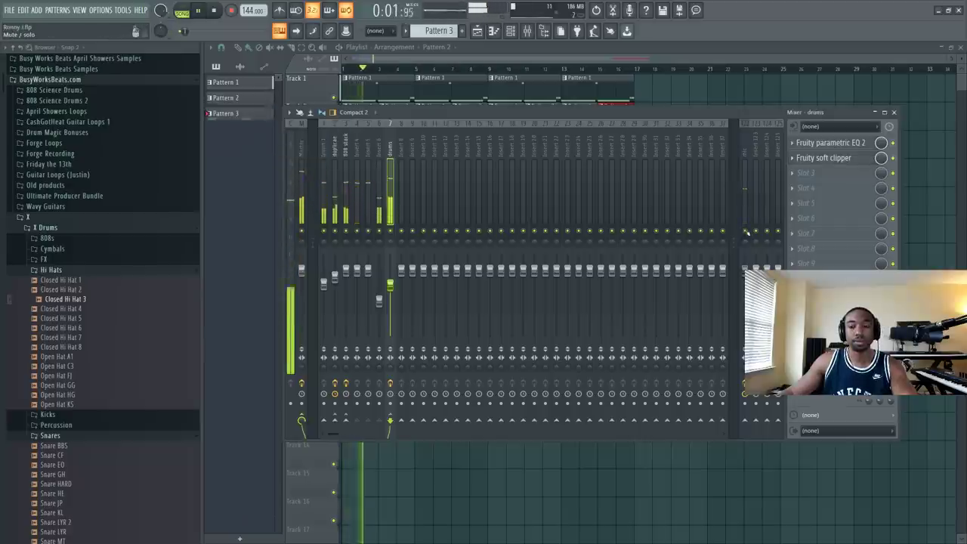
{"action": "key", "text": "F9"}
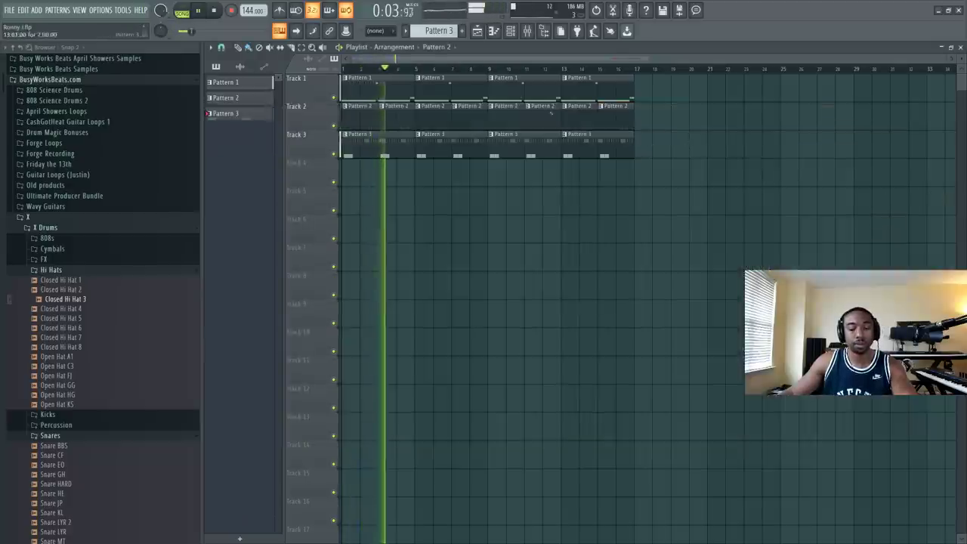
{"action": "key", "text": "F6"}
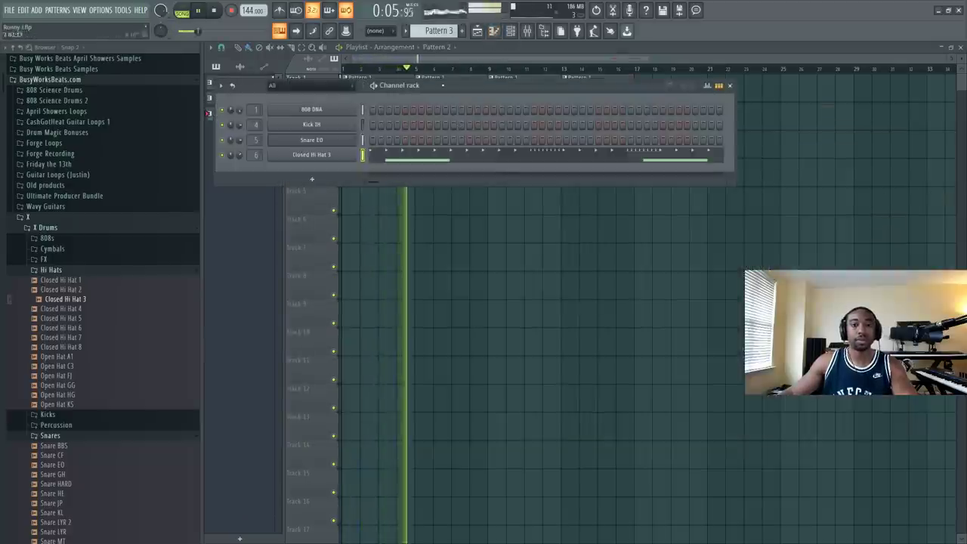
{"action": "key", "text": "F9"}
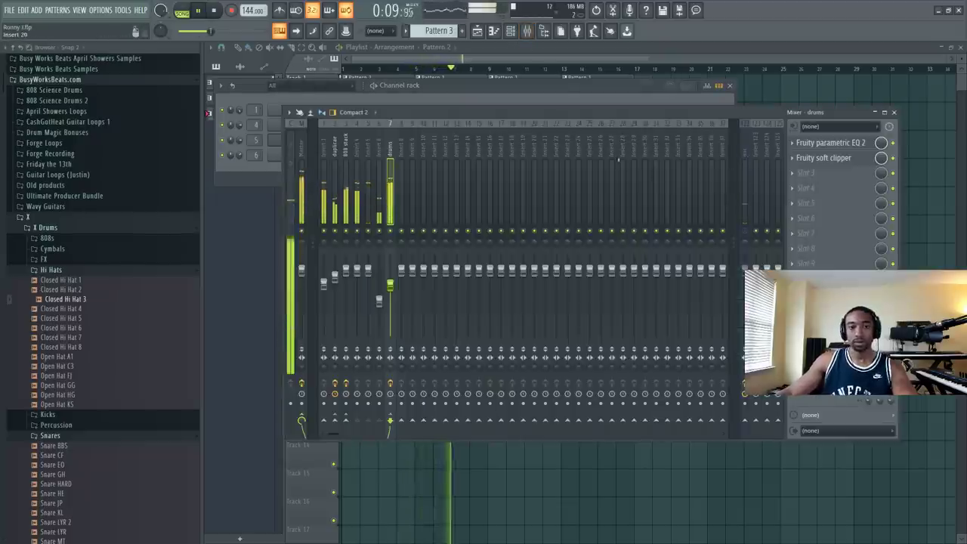
{"action": "key", "text": "F6"}
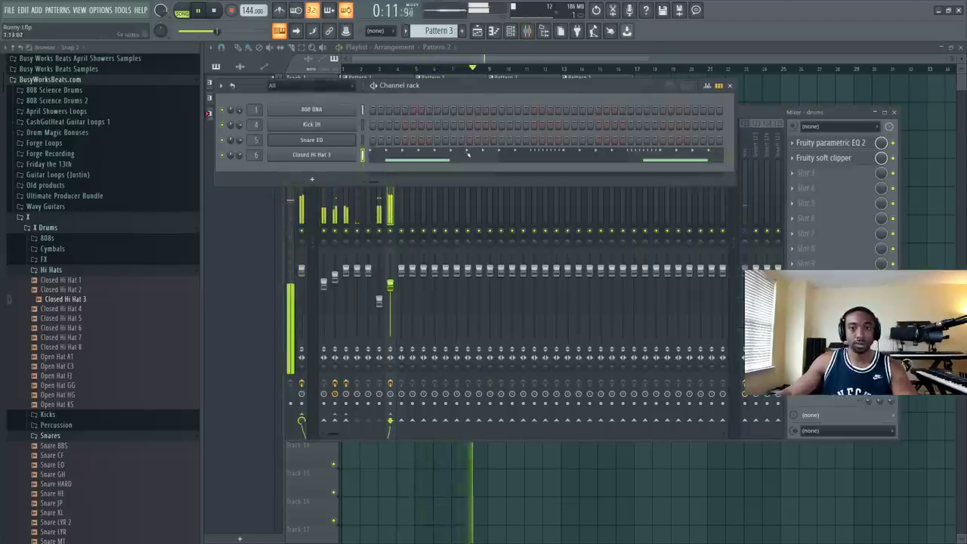
{"action": "left_click", "coordinate": [468, 153]}
{"action": "key", "text": "F9"}
{"action": "key", "text": "space"}
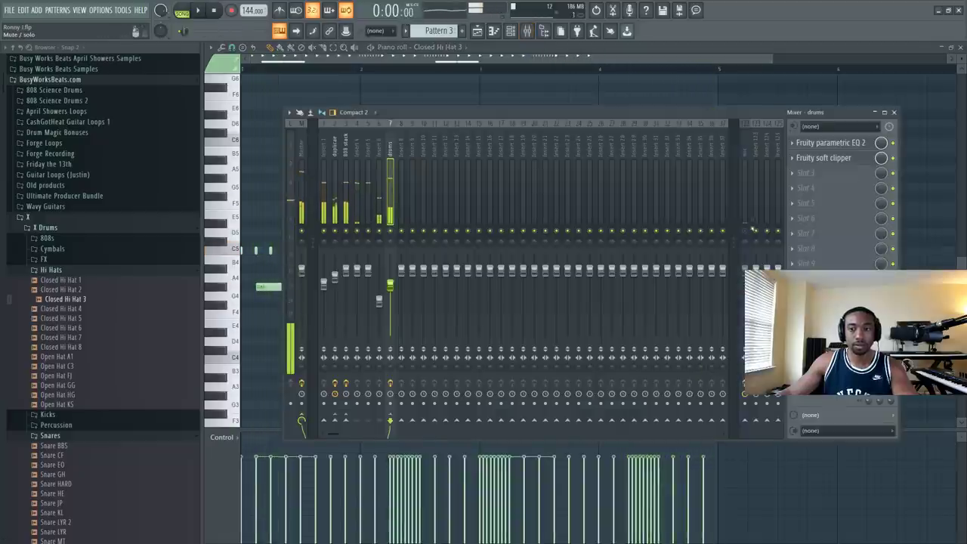
{"action": "left_click", "coordinate": [959, 47]}
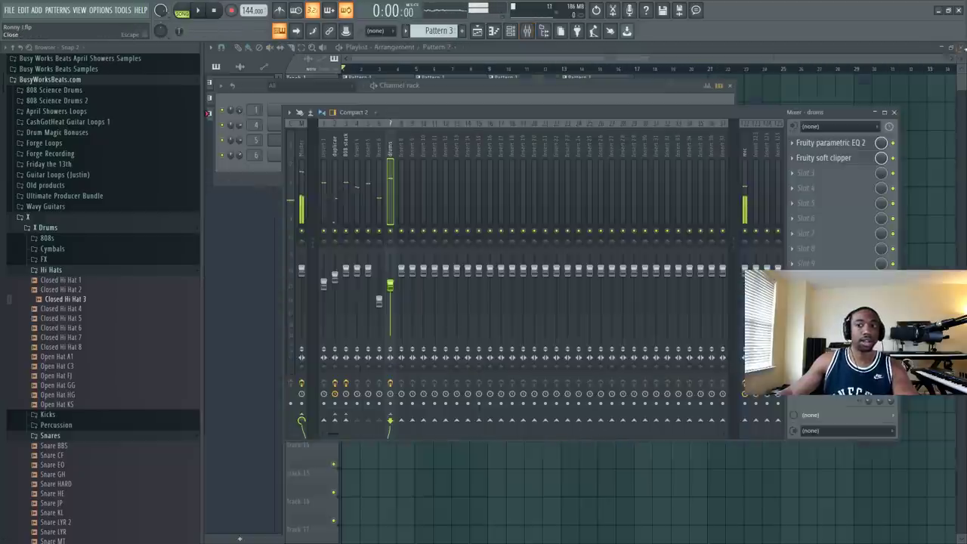
{"action": "left_click", "coordinate": [269, 173]}
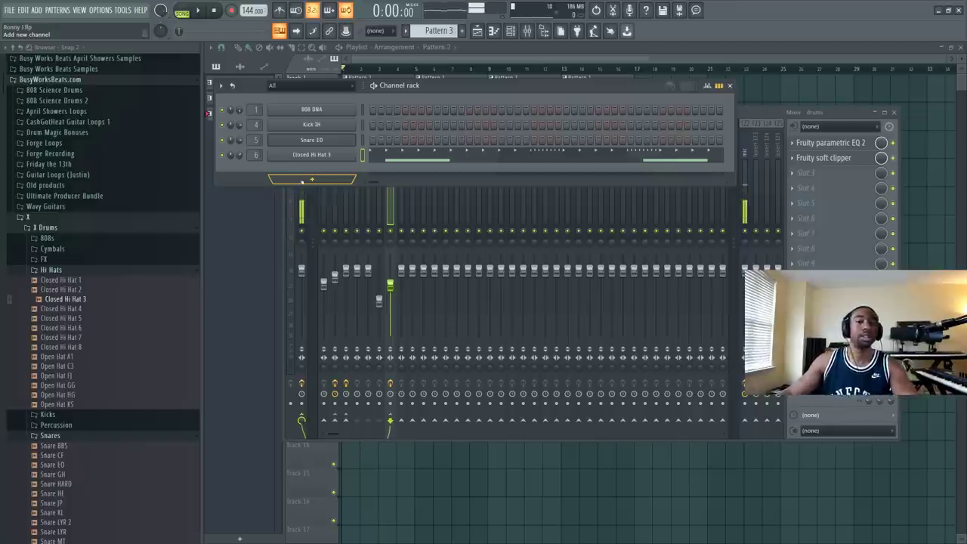
{"action": "key", "text": "space"}
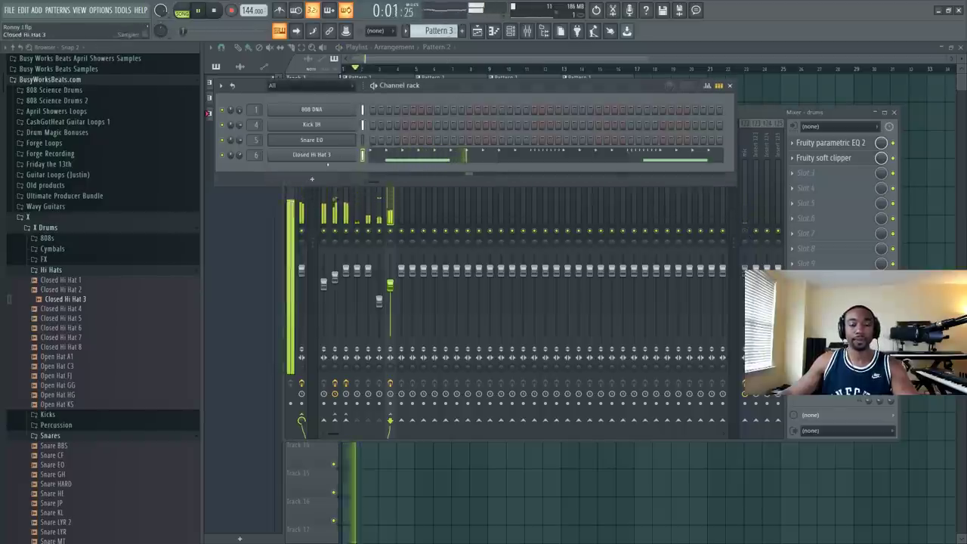
Step: Delete the first four Pattern 2 clips, covering bars 1 to 8, from playlist Track 2
{"action": "right_click", "coordinate": [933, 162]}
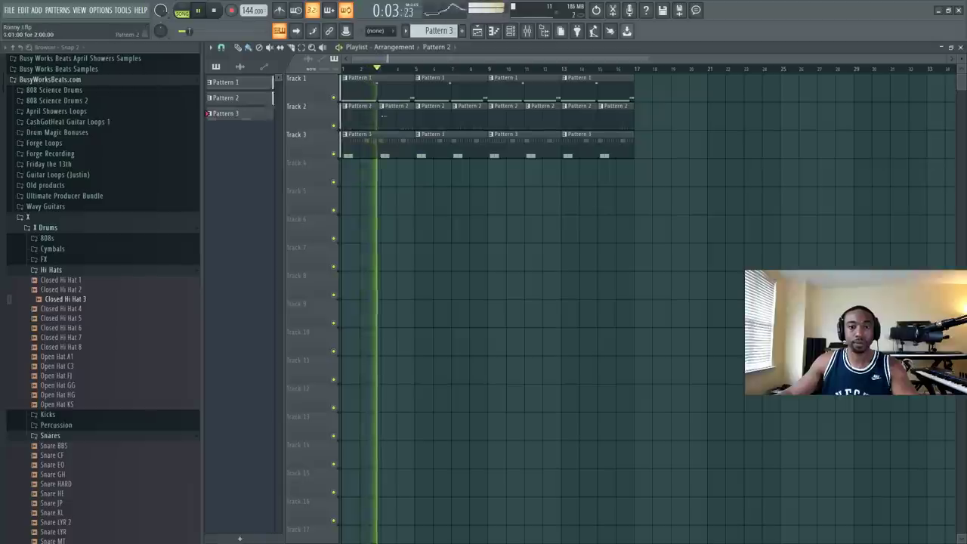
{"action": "right_click", "coordinate": [393, 117]}
{"action": "right_click", "coordinate": [353, 114]}
{"action": "right_click", "coordinate": [433, 113]}
{"action": "right_click", "coordinate": [468, 114]}
Step: Duplicate the 16-bar arrangement into bars 17 to 32 and copy four Pattern 2 clips into bars 17 to 24 of Track 2
{"action": "left_click_drag", "start_coordinate": [674, 185], "coordinate": [342, 75]}
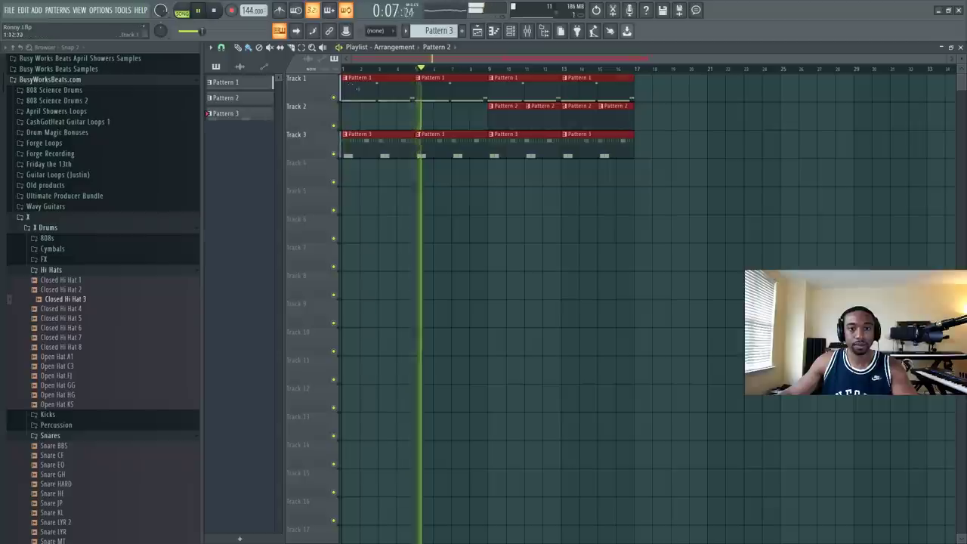
{"action": "key", "text": "ctrl+b"}
{"action": "left_click_drag", "start_coordinate": [878, 132], "coordinate": [807, 105]}
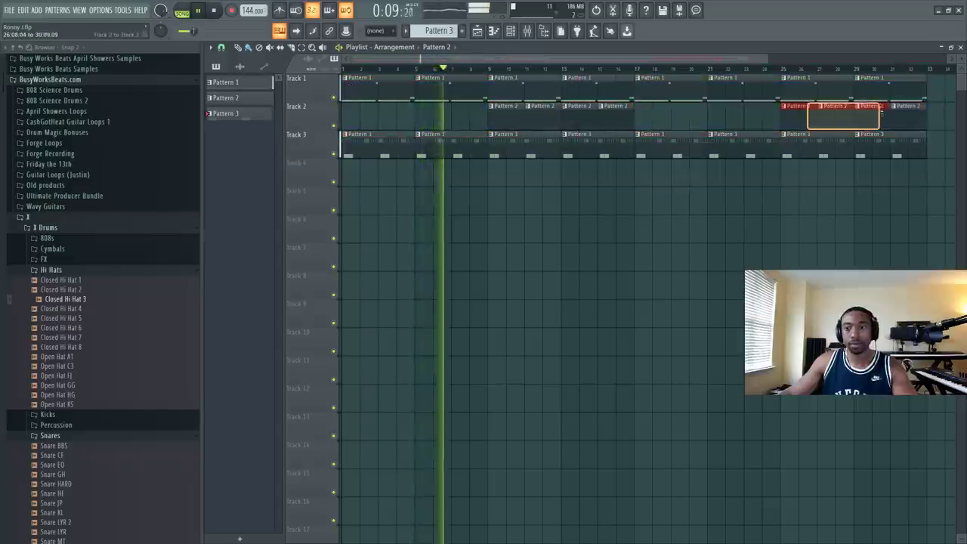
{"action": "left_click_drag", "start_coordinate": [908, 130], "coordinate": [799, 108]}
{"action": "left_click_drag", "start_coordinate": [784, 116], "coordinate": [638, 116]}
{"action": "key", "text": "ctrl+d"}
Step: Stop playback, add a Vintage Fire instrument channel and load its Bells - Big Rings preset
{"action": "key", "text": "F6"}
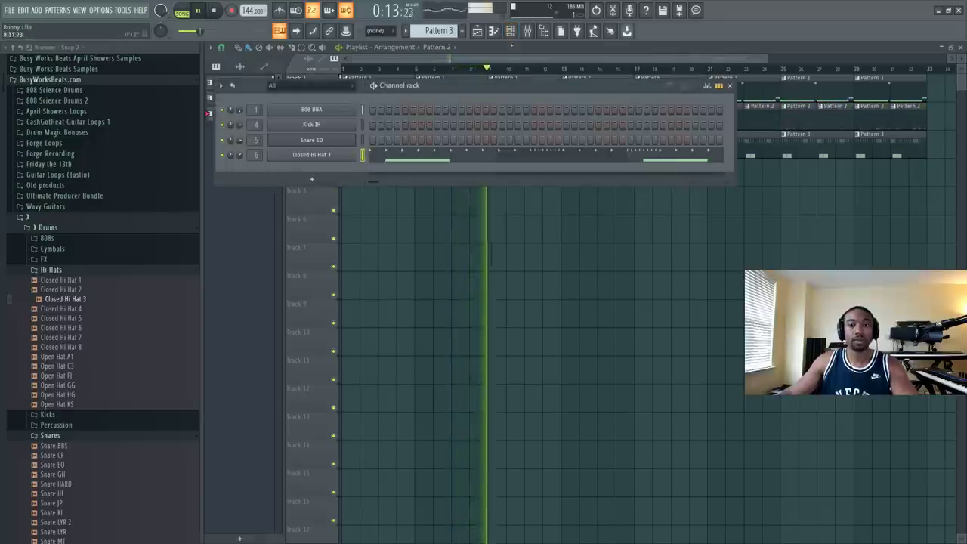
{"action": "key", "text": "F9"}
{"action": "key", "text": "space"}
{"action": "left_click", "coordinate": [745, 231]}
{"action": "key", "text": "F6"}
{"action": "left_click", "coordinate": [311, 179]}
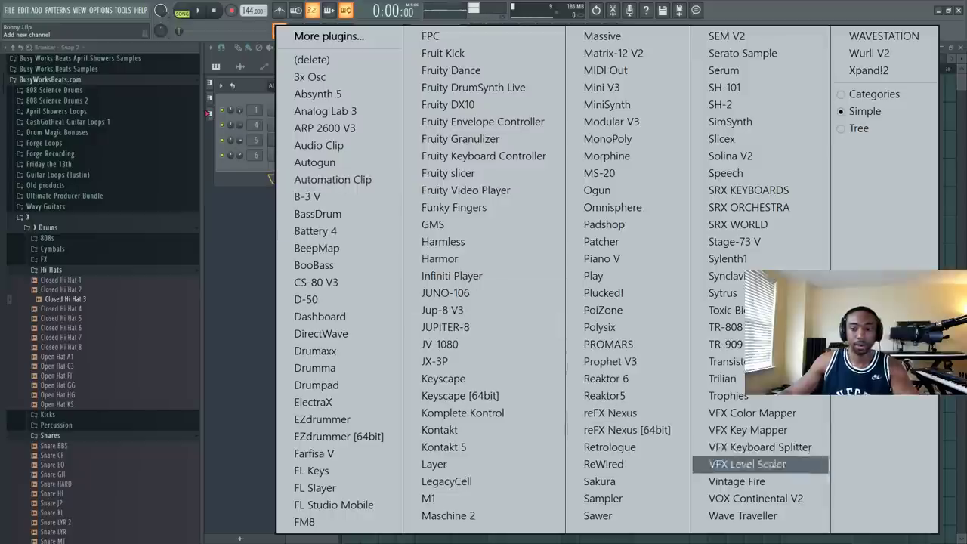
{"action": "left_click", "coordinate": [736, 481]}
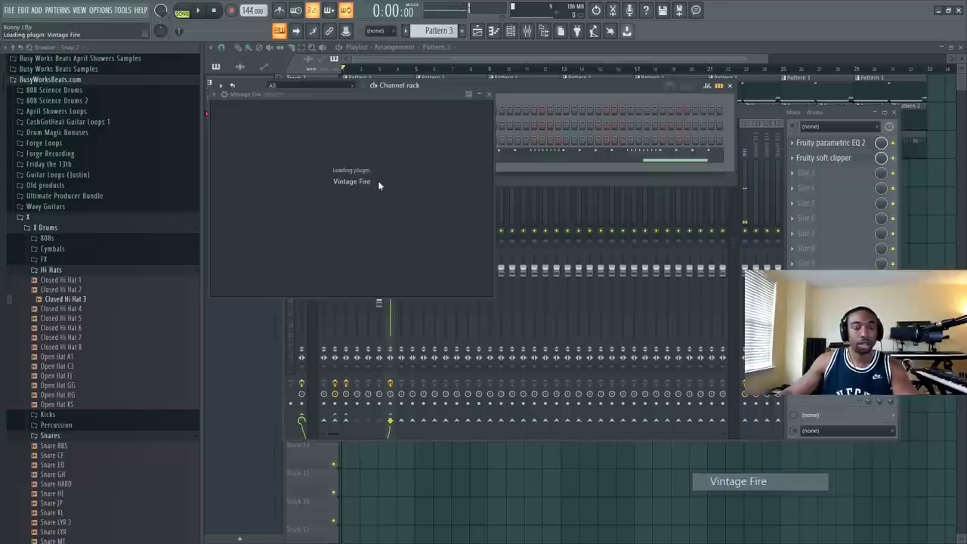
{"action": "left_click", "coordinate": [473, 121]}
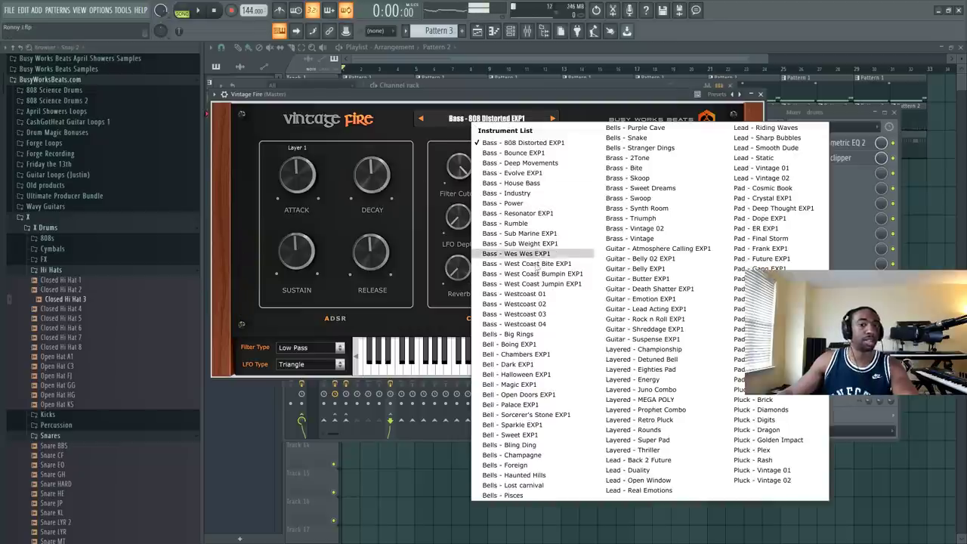
{"action": "left_click", "coordinate": [547, 334]}
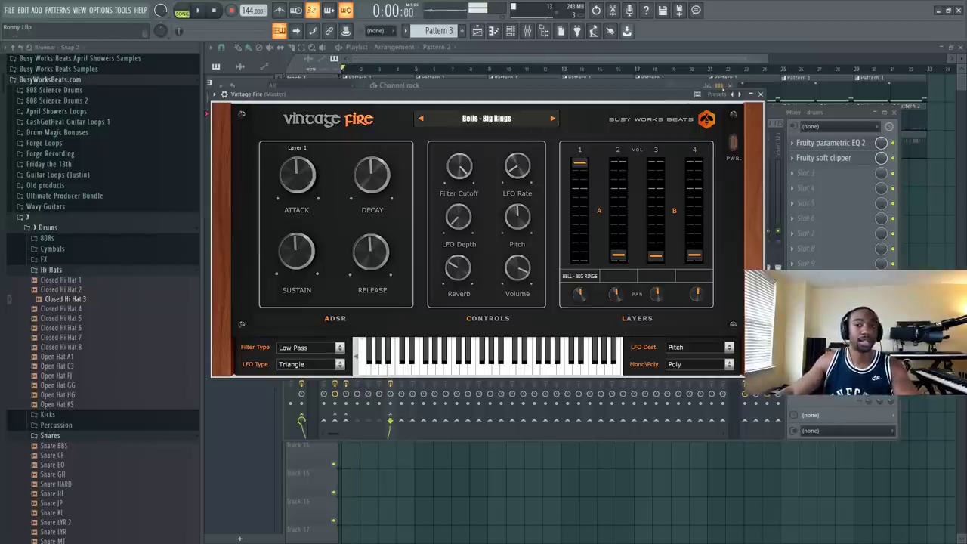
Step: Close the Vintage Fire window and route its channel to mixer insert 8
{"action": "left_click", "coordinate": [762, 94]}
{"action": "left_click", "coordinate": [346, 215]}
{"action": "left_click_drag", "start_coordinate": [255, 170], "coordinate": [255, 151]}
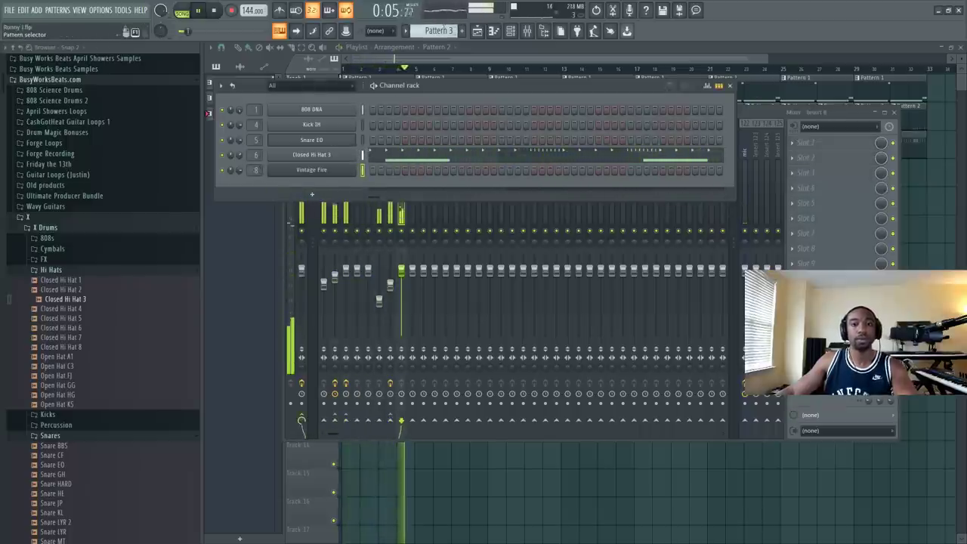
Step: Switch to Pattern 5 and place a quarter-bar A6 note at the start of Vintage Fire's piano roll
{"action": "key", "text": "KP_Add"}
{"action": "key", "text": "KP_Add"}
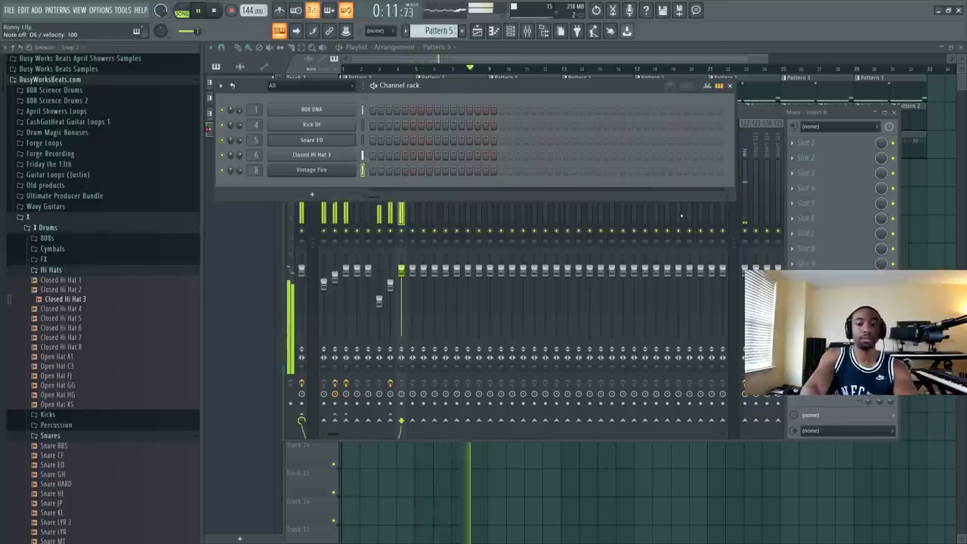
{"action": "right_click", "coordinate": [351, 169]}
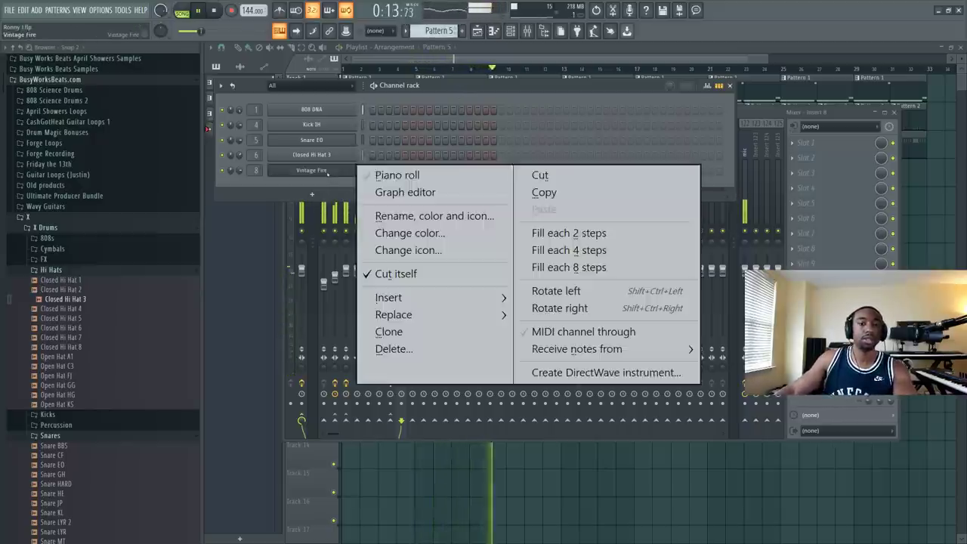
{"action": "left_click", "coordinate": [385, 177]}
{"action": "scroll", "coordinate": [246, 171], "scroll_direction": "up", "scroll_amount": 4}
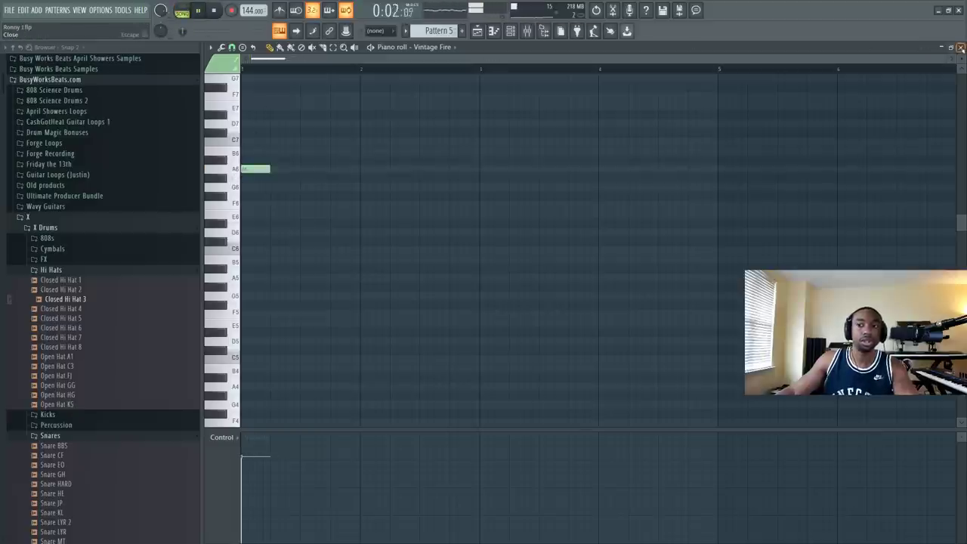
Step: Close the piano roll and place a Pattern 5 clip at bar 1 of playlist Track 4
{"action": "left_click", "coordinate": [961, 48]}
{"action": "key", "text": "F5"}
{"action": "left_click", "coordinate": [349, 174]}
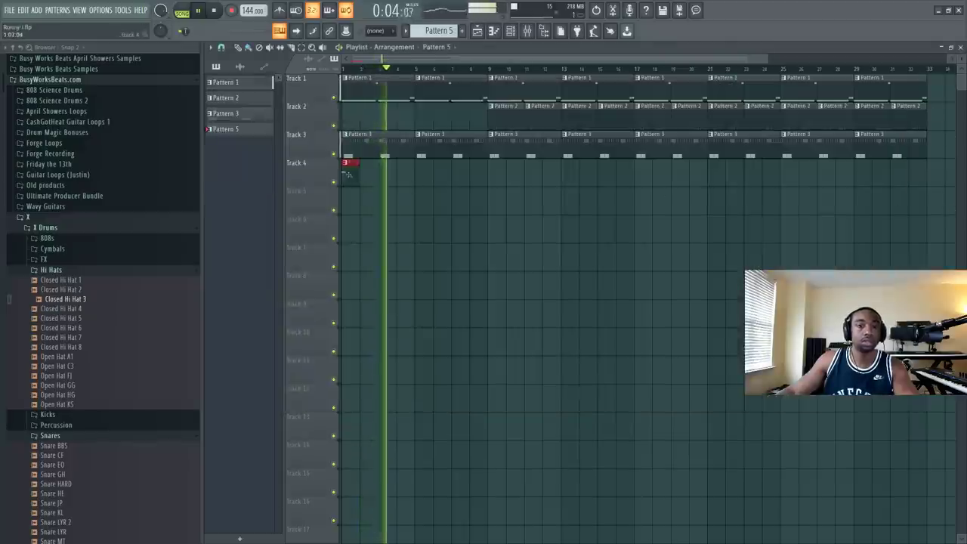
Step: Lengthen Vintage Fire's A6 note to half a bar, add an equally long E6 note after it, and play it back
{"action": "key", "text": "F6"}
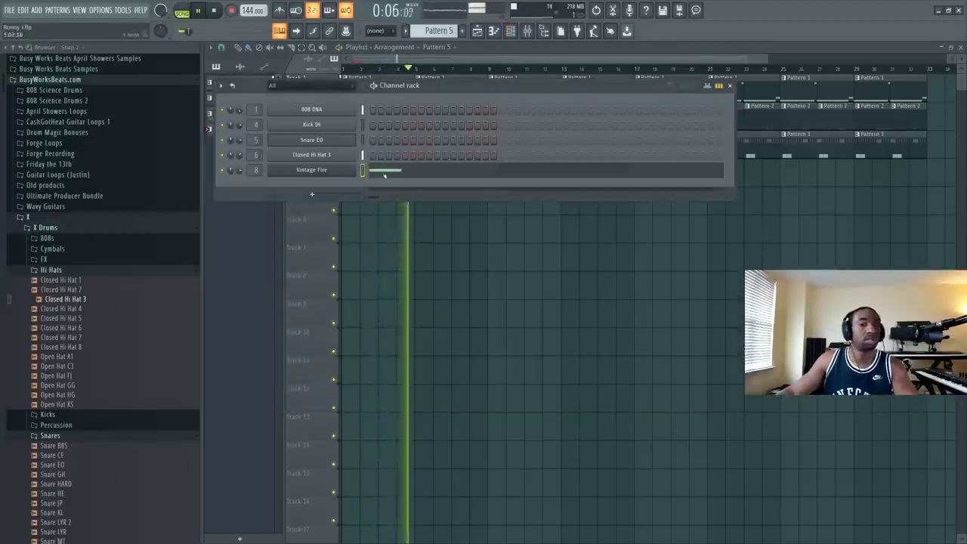
{"action": "left_click", "coordinate": [384, 175]}
{"action": "left_click_drag", "start_coordinate": [269, 168], "coordinate": [300, 168]}
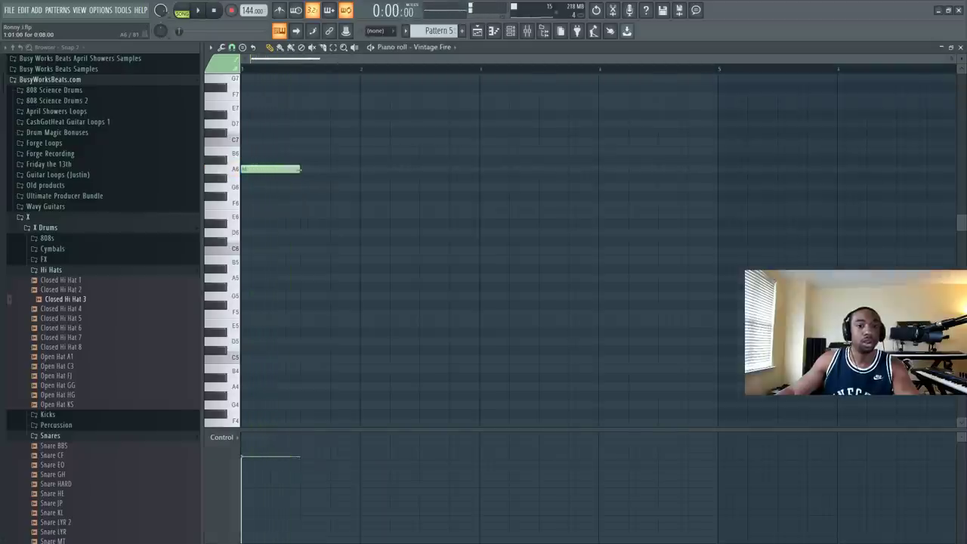
{"action": "left_click_drag", "start_coordinate": [304, 232], "coordinate": [304, 215]}
{"action": "key", "text": "space"}
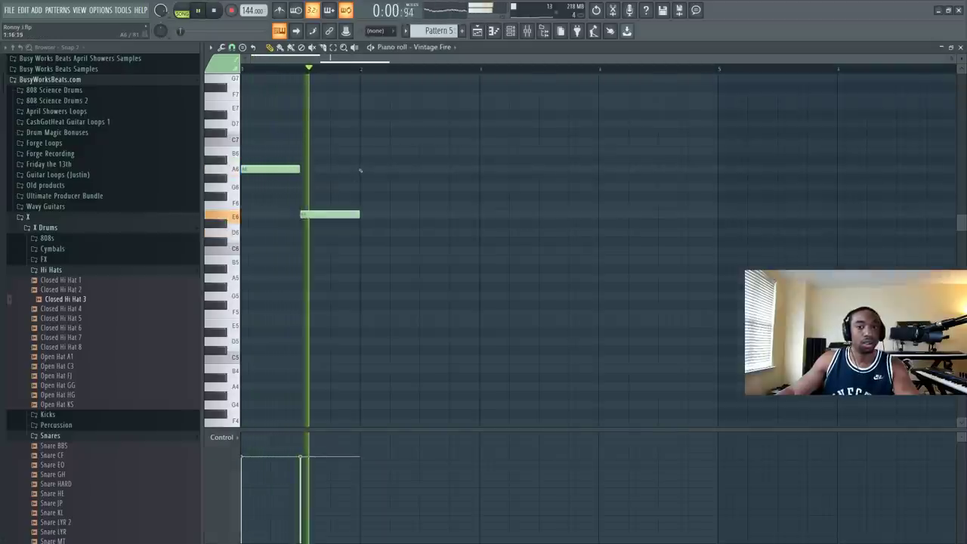
Step: Repeat the half-bar A6 and E6 notes in bar 2 of Vintage Fire's piano roll and stop playback
{"action": "left_click", "coordinate": [369, 169]}
{"action": "left_click", "coordinate": [420, 214]}
{"action": "key", "text": "space"}
Step: Open Vintage Fire, audition the two-bar melody with its current bell preset, and close the instrument window
{"action": "left_click", "coordinate": [510, 30]}
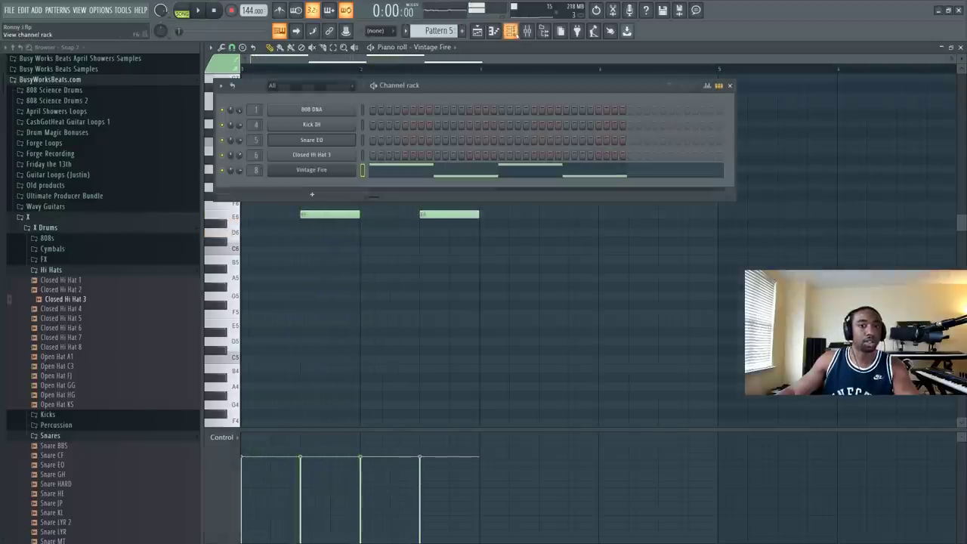
{"action": "left_click", "coordinate": [334, 172]}
{"action": "key", "text": "space"}
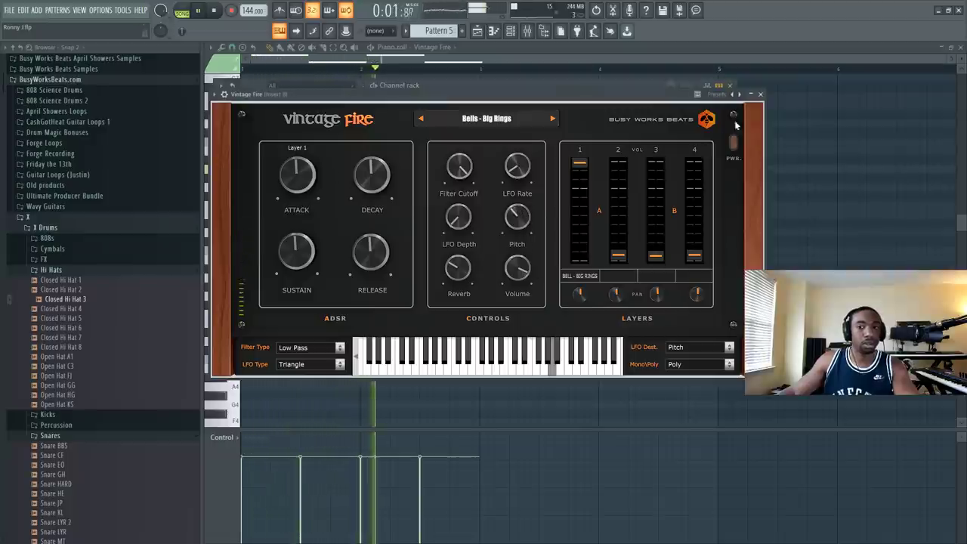
{"action": "key", "text": "space"}
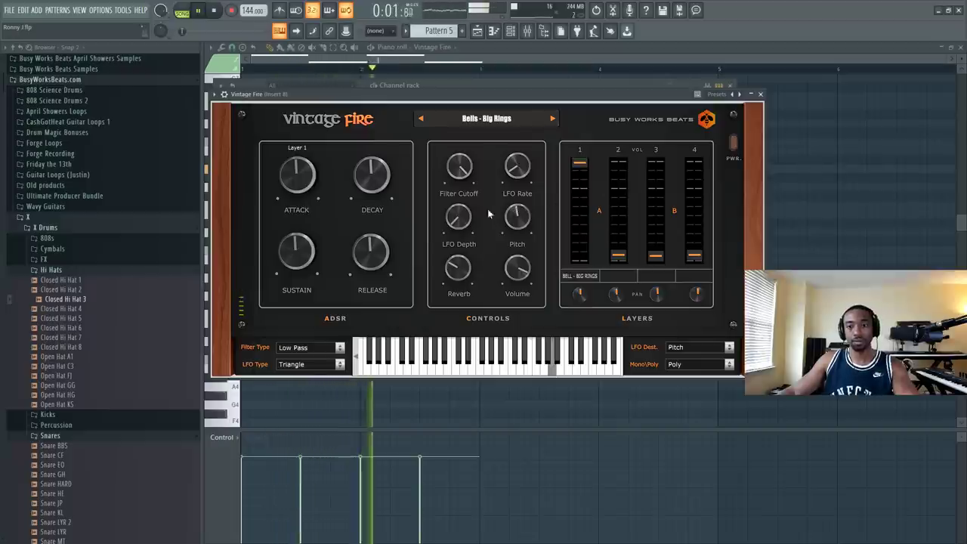
{"action": "key", "text": "Escape"}
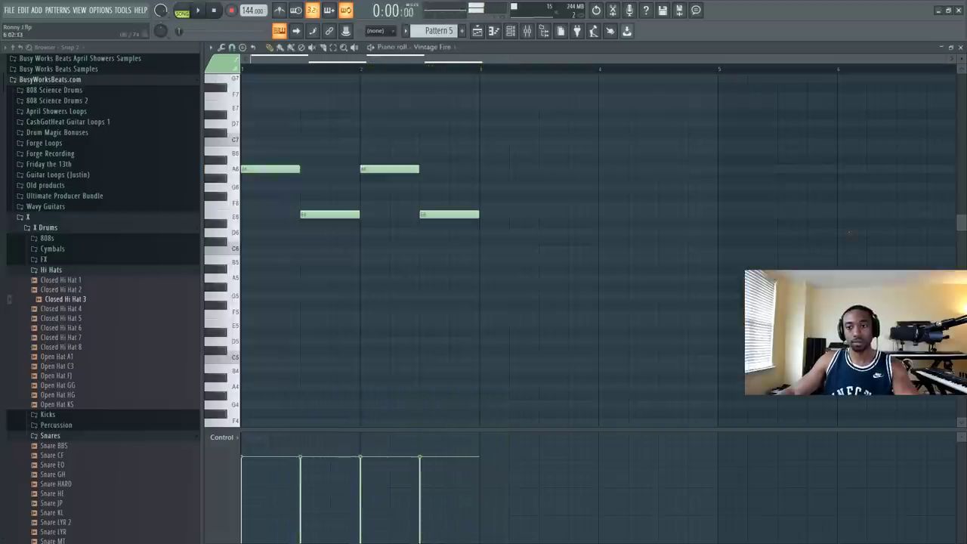
Step: Continue the alternating half-bar A6 and E6 notes through bars 3 and 4
{"action": "left_click", "coordinate": [485, 169]}
{"action": "left_click", "coordinate": [548, 214]}
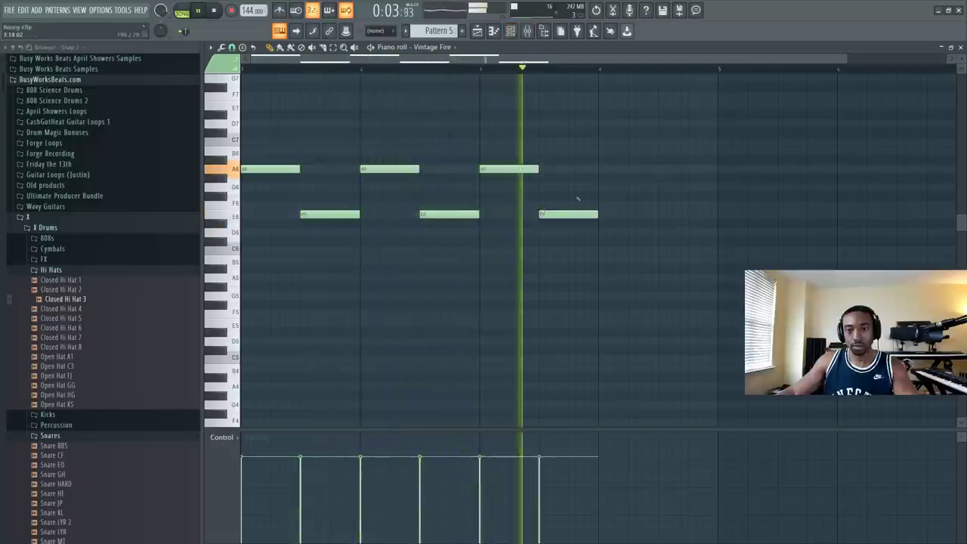
{"action": "left_click", "coordinate": [603, 170]}
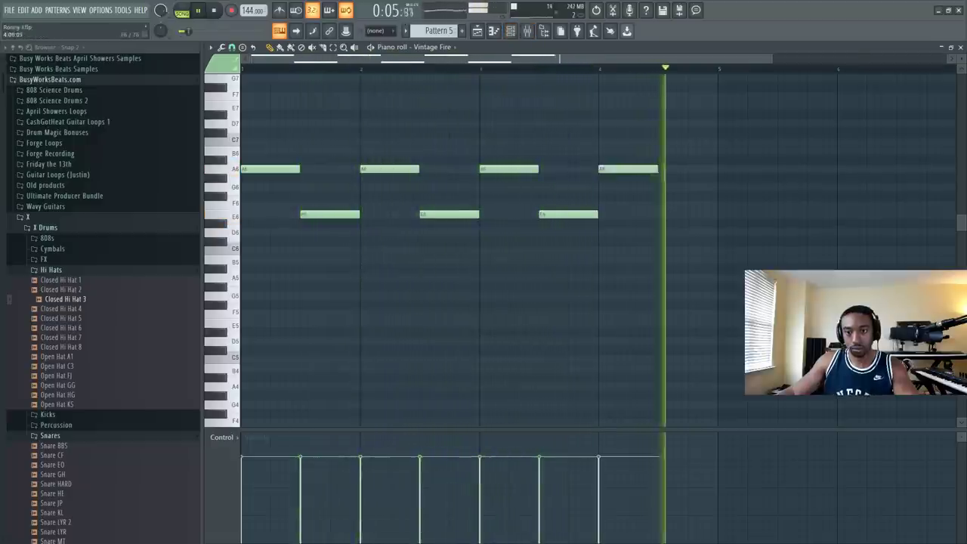
{"action": "left_click", "coordinate": [662, 214]}
{"action": "key", "text": "space"}
Step: Add a quarter-bar A#6 note at the end of bar 3, shorten the E6 before it to a quarter bar, and play back
{"action": "left_click", "coordinate": [563, 160]}
{"action": "left_click_drag", "start_coordinate": [563, 160], "coordinate": [571, 161]}
{"action": "key", "text": "space"}
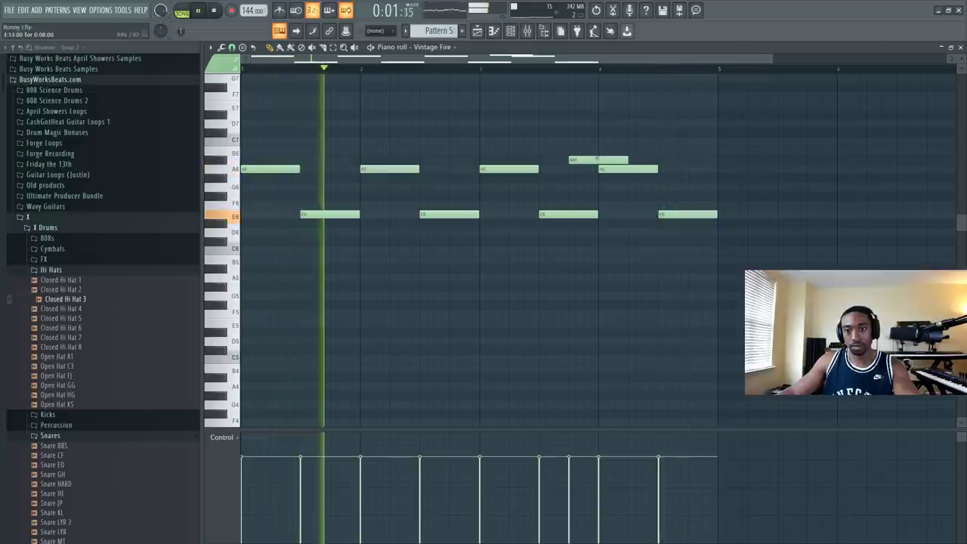
{"action": "left_click_drag", "start_coordinate": [595, 214], "coordinate": [568, 214]}
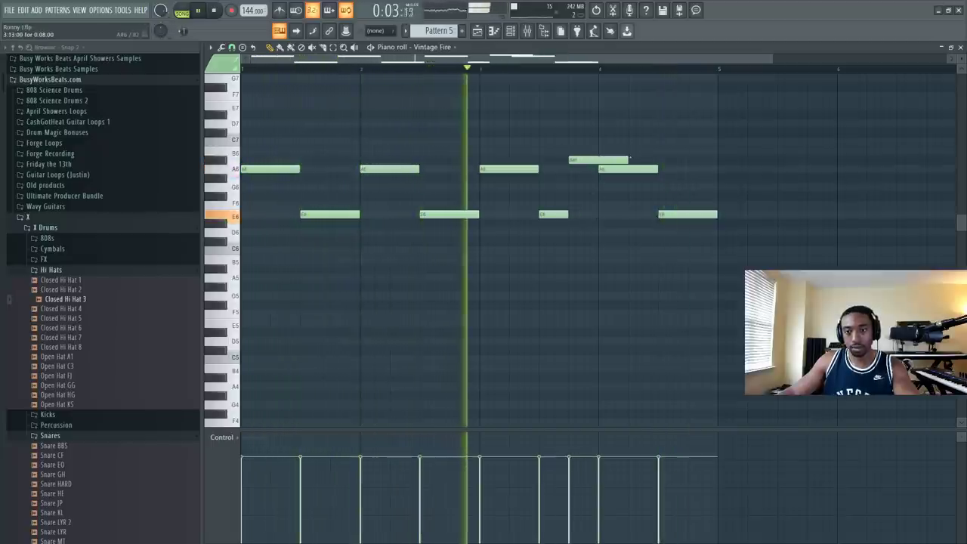
{"action": "left_click_drag", "start_coordinate": [626, 160], "coordinate": [602, 159]}
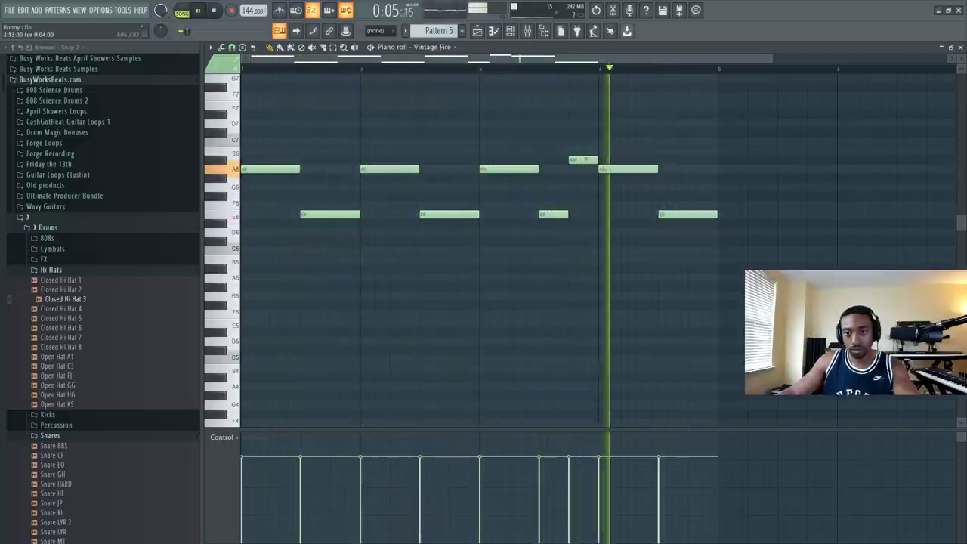
{"action": "key", "text": "space"}
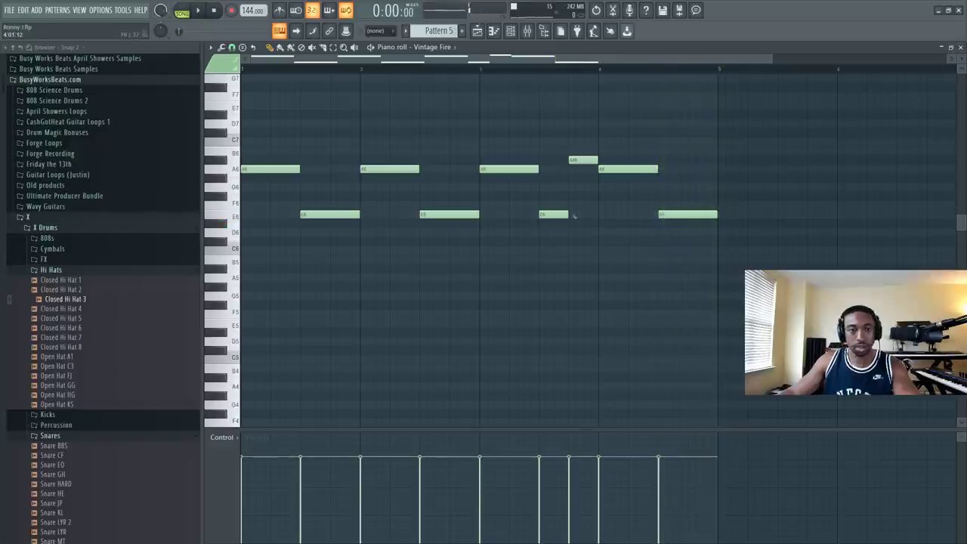
Step: Audition the Bell - Boing EXP1 preset in Vintage Fire and return to the preset before it
{"action": "scroll", "coordinate": [334, 195], "scroll_direction": "up", "scroll_amount": 5}
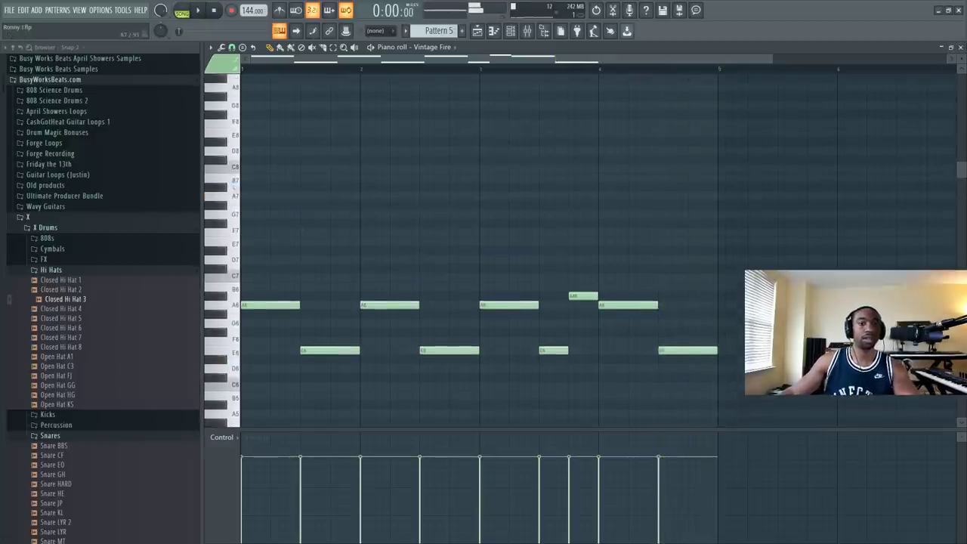
{"action": "key", "text": "F6"}
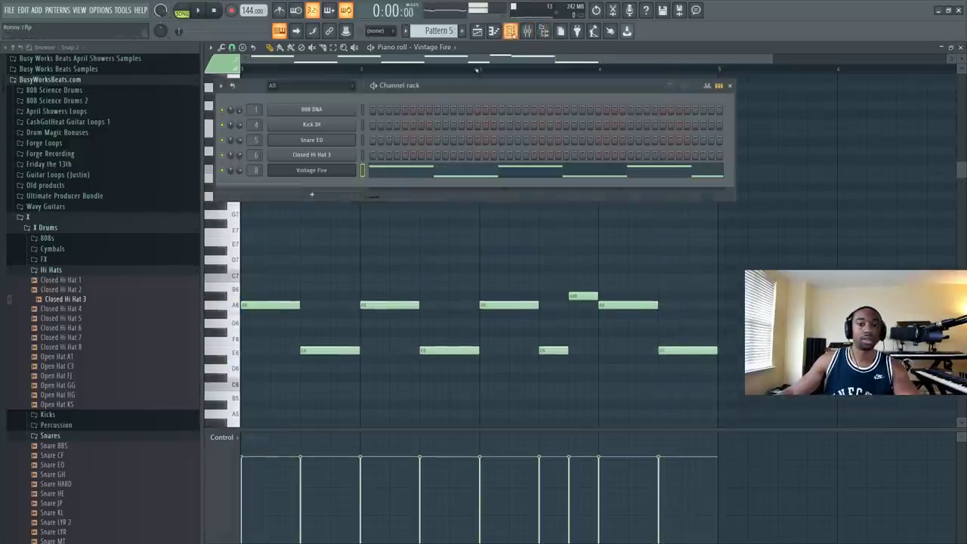
{"action": "left_click", "coordinate": [353, 171]}
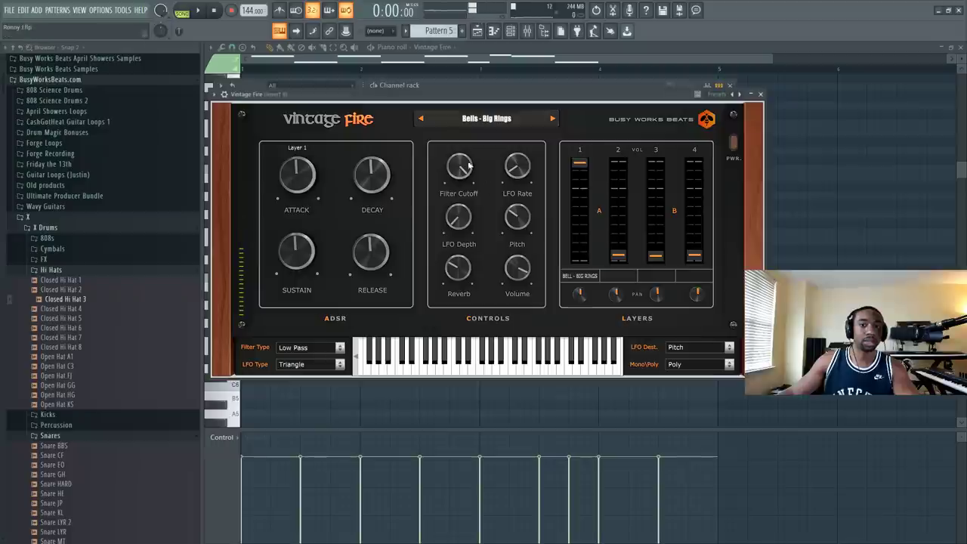
{"action": "left_click", "coordinate": [552, 120]}
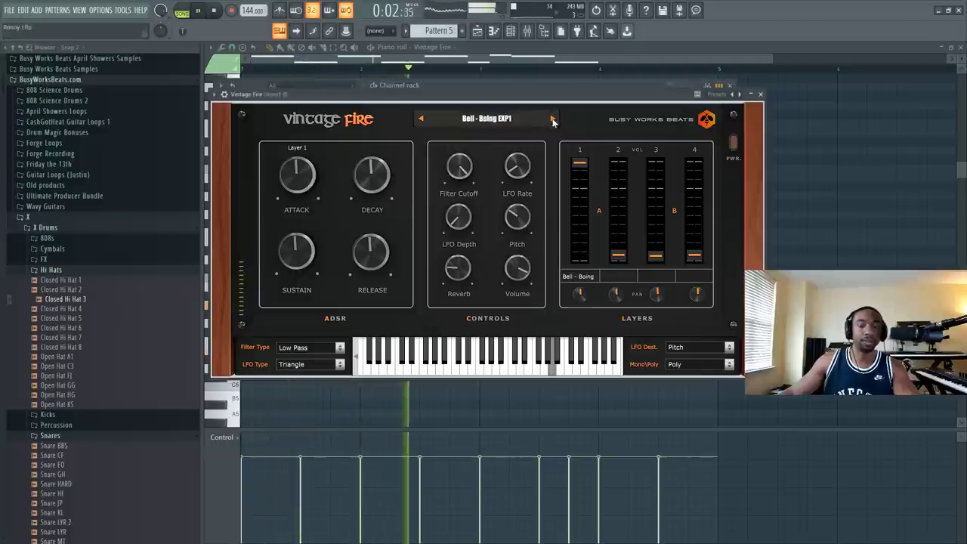
{"action": "left_click", "coordinate": [422, 120]}
{"action": "left_click", "coordinate": [865, 214]}
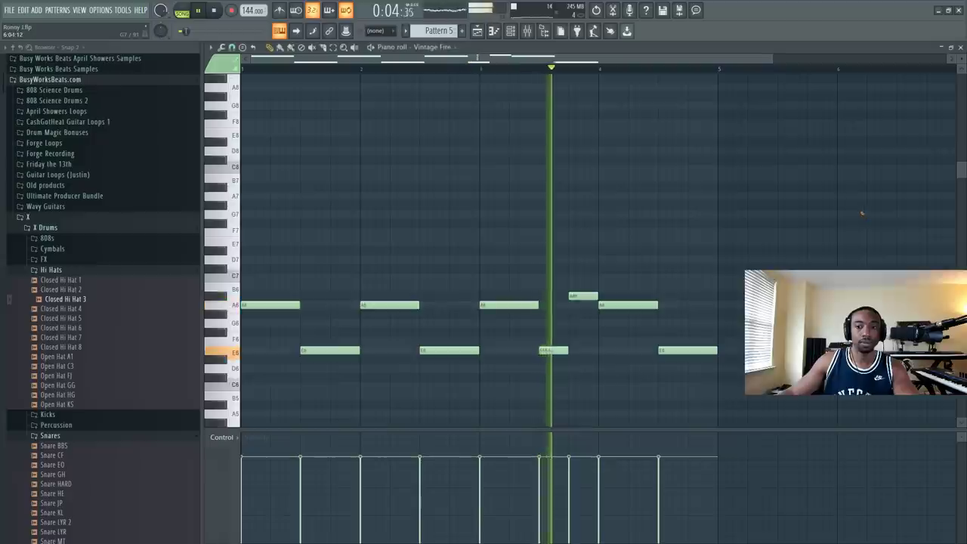
{"action": "scroll", "coordinate": [616, 160], "scroll_direction": "down", "scroll_amount": 2}
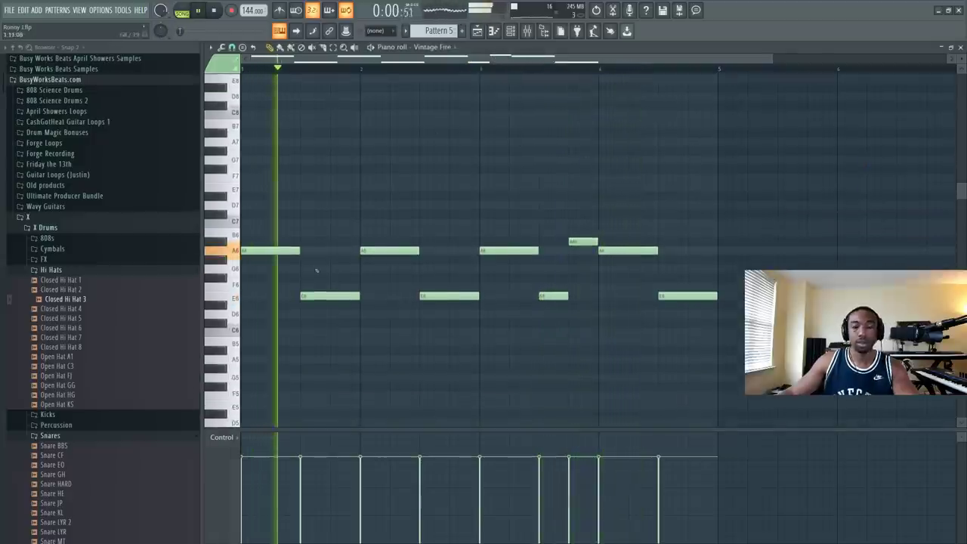
{"action": "scroll", "coordinate": [335, 103], "scroll_direction": "up", "scroll_amount": 2}
{"action": "key", "text": "space"}
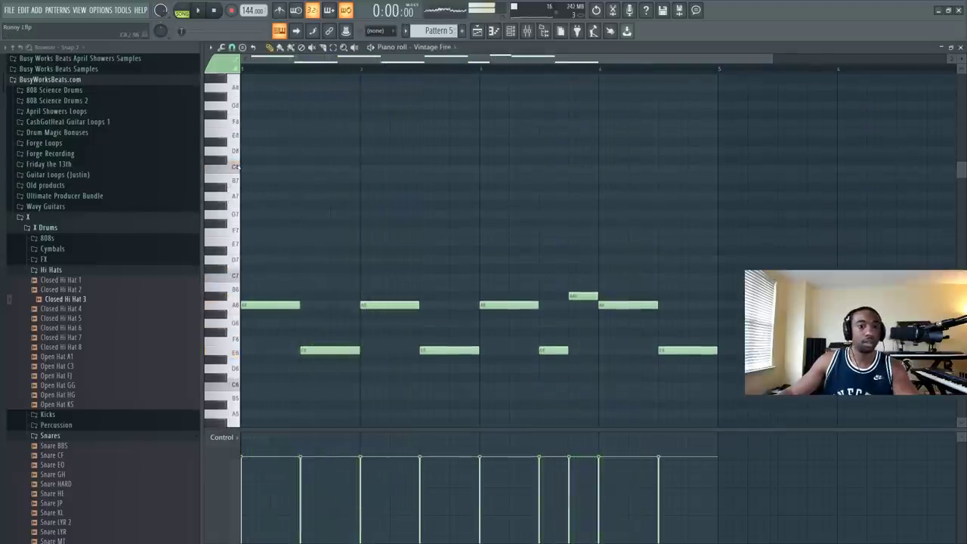
Step: Add an upper melody in bar 1 with quarter-bar C8 and D8 notes followed by a half-bar B7 note
{"action": "key", "text": "space"}
{"action": "left_click", "coordinate": [261, 168]}
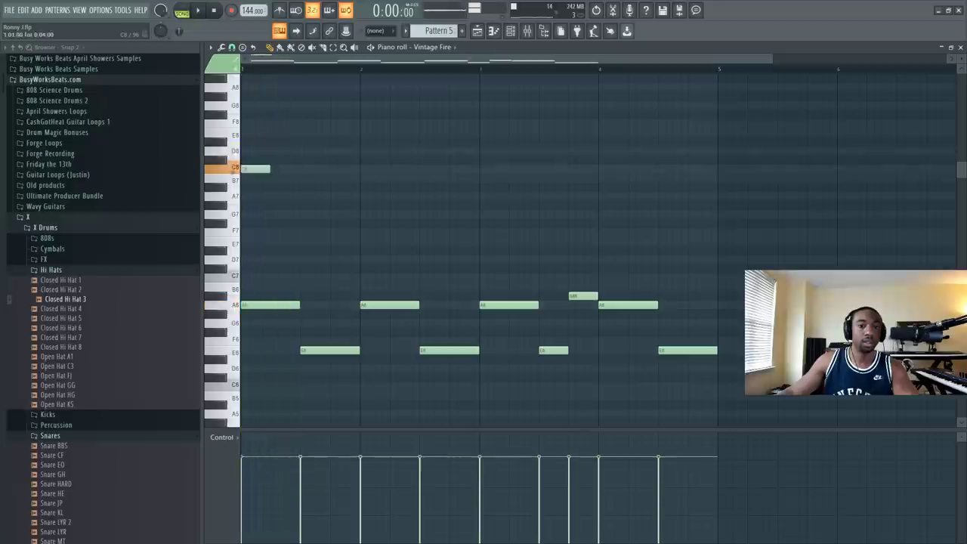
{"action": "key", "text": "space"}
{"action": "left_click", "coordinate": [277, 151]}
{"action": "key", "text": "space"}
{"action": "left_click_drag", "start_coordinate": [328, 179], "coordinate": [356, 179]}
{"action": "key", "text": "space"}
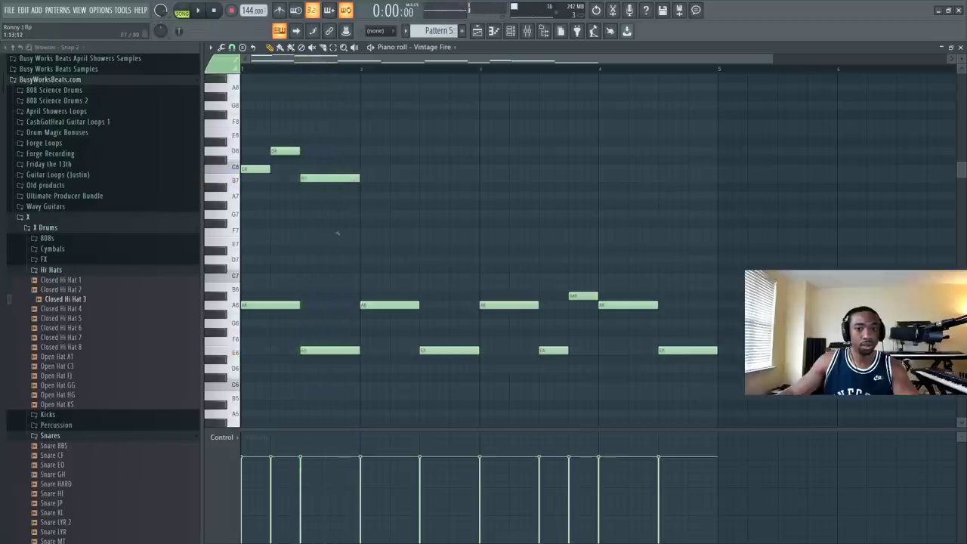
Step: Copy the three upper melody notes from bar 1 into bar 2 and play them back
{"action": "key", "text": "space"}
{"action": "mouse_move", "coordinate": [337, 239]}
{"action": "left_mouse_down"}
{"action": "mouse_move", "coordinate": [379, 241]}
{"action": "mouse_move", "coordinate": [356, 242]}
{"action": "mouse_move", "coordinate": [248, 134]}
{"action": "left_mouse_up"}
{"action": "key", "text": "space"}
{"action": "right_click", "coordinate": [347, 241]}
{"action": "left_click_drag", "start_coordinate": [265, 169], "coordinate": [385, 170]}
{"action": "key", "text": "space"}
Step: End bar 2's upper melody with quarter-bar B7 and C8 notes and start bar 3 with a quarter-bar E8 note
{"action": "left_click", "coordinate": [460, 168]}
{"action": "key", "text": "space"}
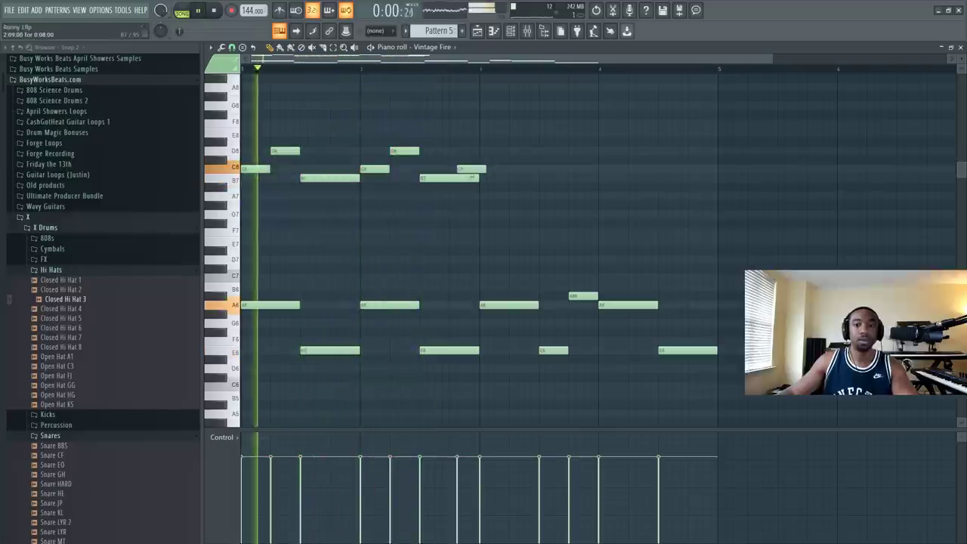
{"action": "left_click_drag", "start_coordinate": [484, 170], "coordinate": [449, 178]}
{"action": "key", "text": "space"}
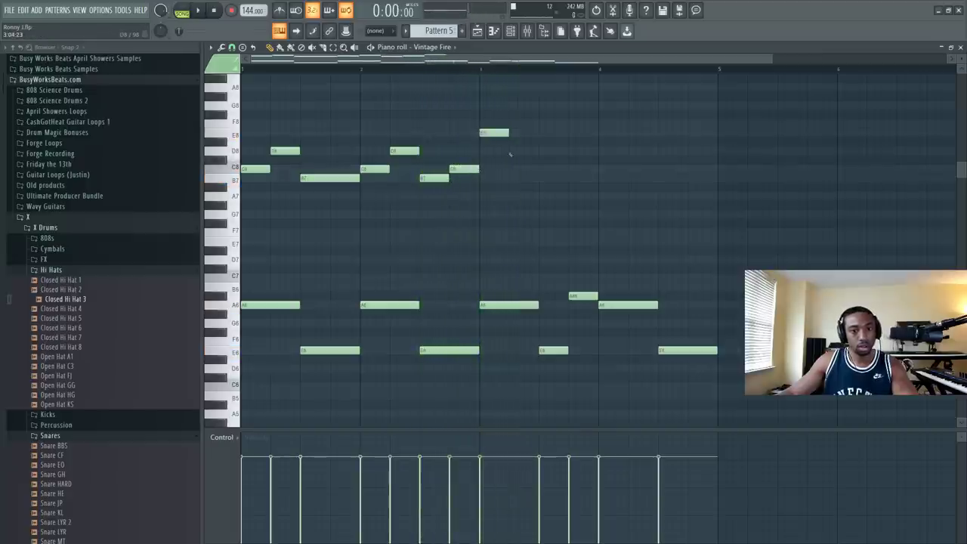
Step: Copy bar 2's upper melody into bar 4 and complete bar 3 with a quarter-bar D8 and a half-bar B7
{"action": "left_click_drag", "start_coordinate": [451, 201], "coordinate": [370, 127]}
{"action": "key", "text": "space"}
{"action": "left_click_drag", "start_coordinate": [377, 165], "coordinate": [575, 179]}
{"action": "key", "text": "space"}
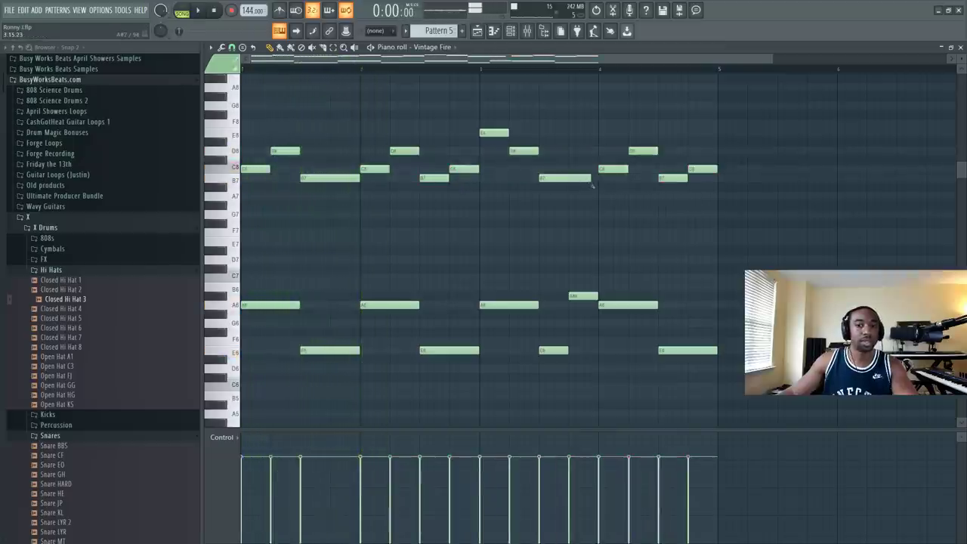
Step: Play the melody back and lower mixer insert 8's volume to about -4.8 dB
{"action": "key", "text": "space"}
{"action": "key", "text": "F9"}
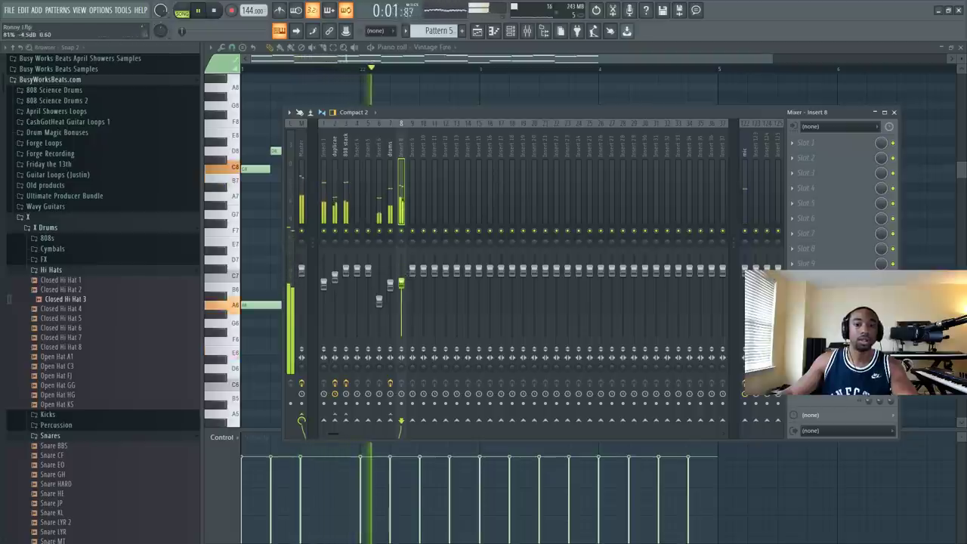
{"action": "key", "text": "F9"}
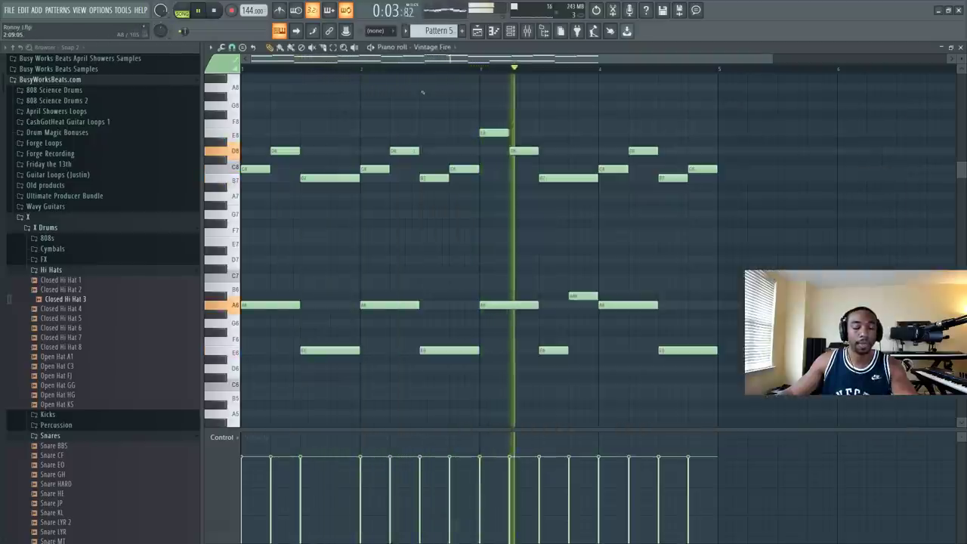
{"action": "scroll", "coordinate": [593, 71], "scroll_direction": "down", "scroll_amount": 2}
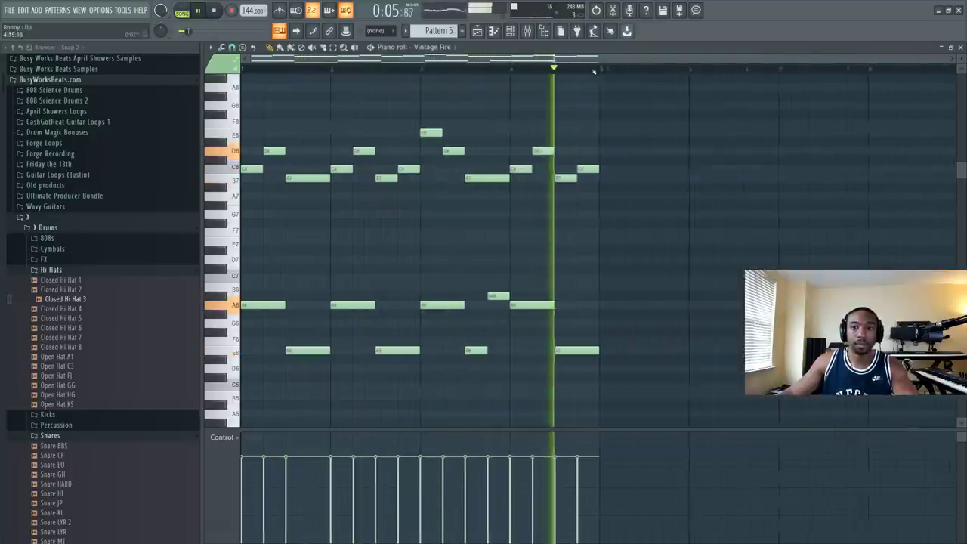
Step: Close the piano roll and load HalfTime in the first effect slot of mixer insert 8
{"action": "left_click", "coordinate": [961, 48]}
{"action": "left_click", "coordinate": [806, 143]}
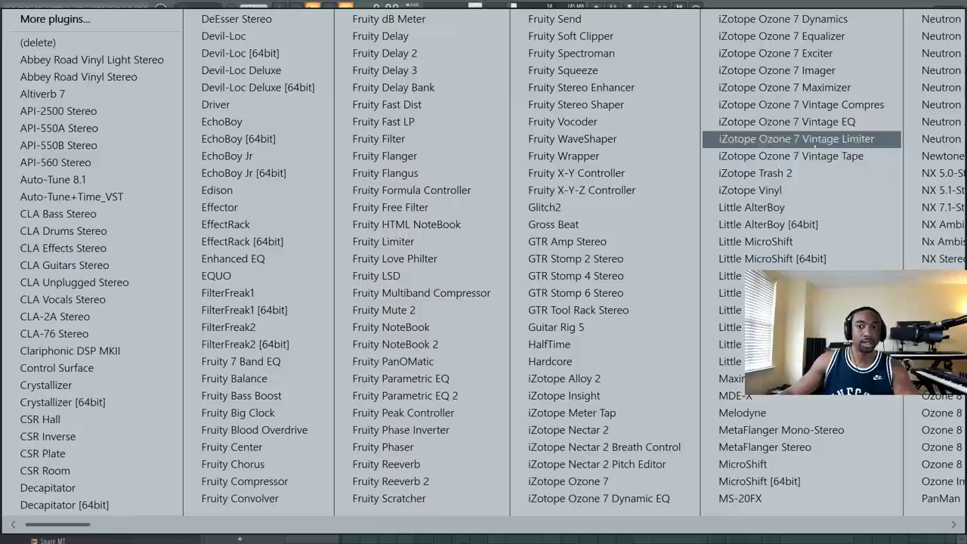
{"action": "left_click", "coordinate": [566, 344]}
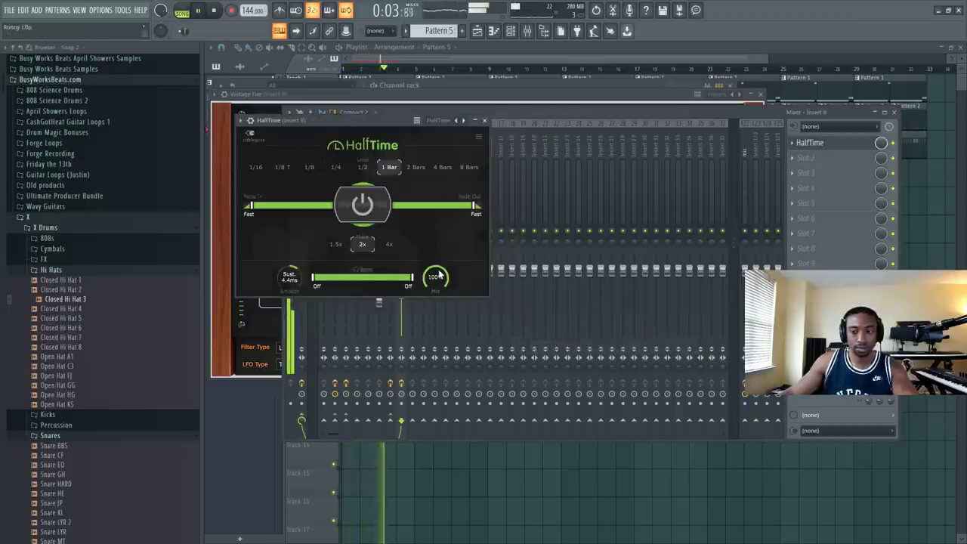
Step: Clear the open windows and fill playlist Track 4 with Pattern 5 clips from bar 5 through bar 32
{"action": "key", "text": "F12"}
{"action": "left_click", "coordinate": [448, 173]}
{"action": "left_click_drag", "start_coordinate": [448, 173], "coordinate": [882, 168]}
Step: Bring the mixer back and load Glitch2 in the second effect slot of insert 8
{"action": "left_click", "coordinate": [525, 37]}
{"action": "left_click", "coordinate": [512, 34]}
{"action": "left_click", "coordinate": [512, 33]}
{"action": "left_click", "coordinate": [531, 35]}
{"action": "key", "text": "space"}
{"action": "left_click", "coordinate": [874, 168]}
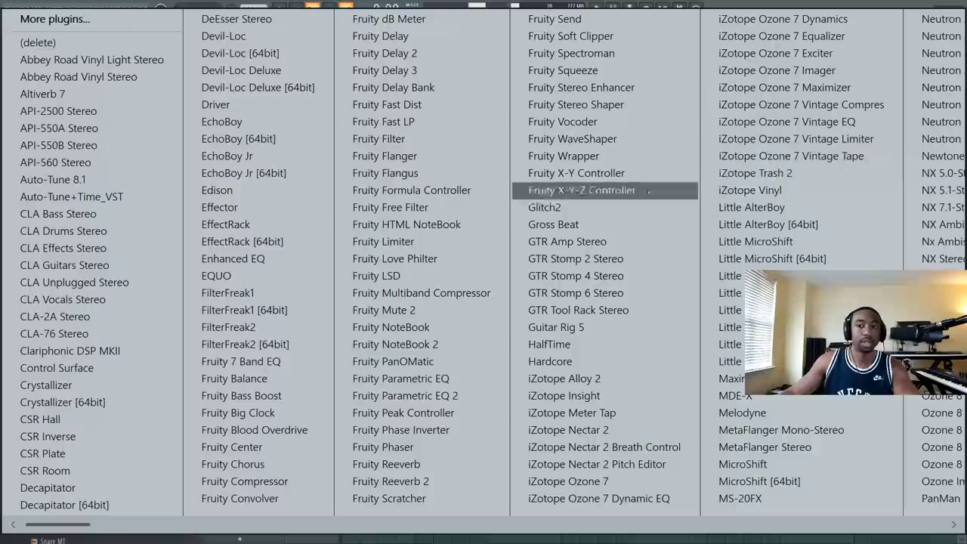
{"action": "left_click", "coordinate": [593, 207]}
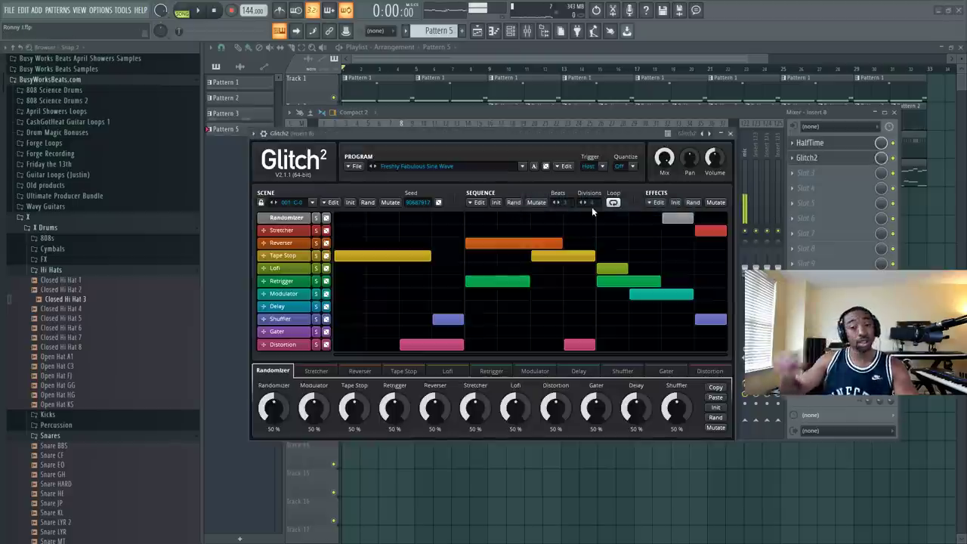
Step: Initialize Glitch2's program, and add a one-beat Retrigger block at beat 4 and a Tape Stop block at beat 8
{"action": "left_click", "coordinate": [566, 167]}
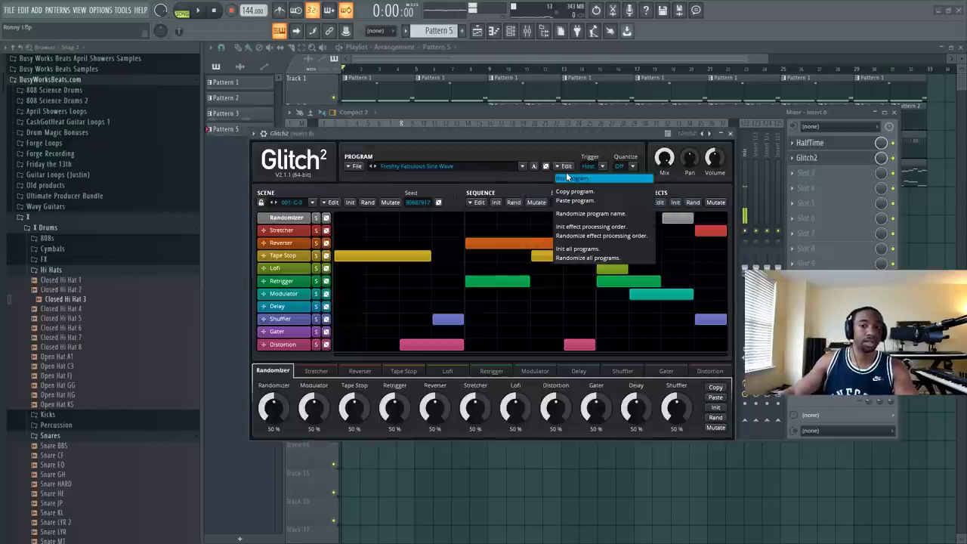
{"action": "left_click", "coordinate": [568, 177]}
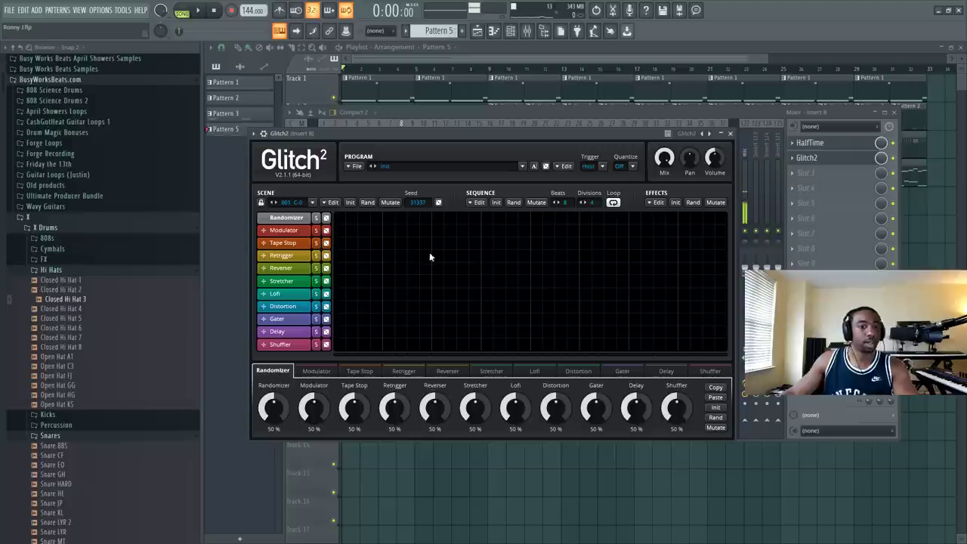
{"action": "left_click_drag", "start_coordinate": [487, 256], "coordinate": [529, 256]}
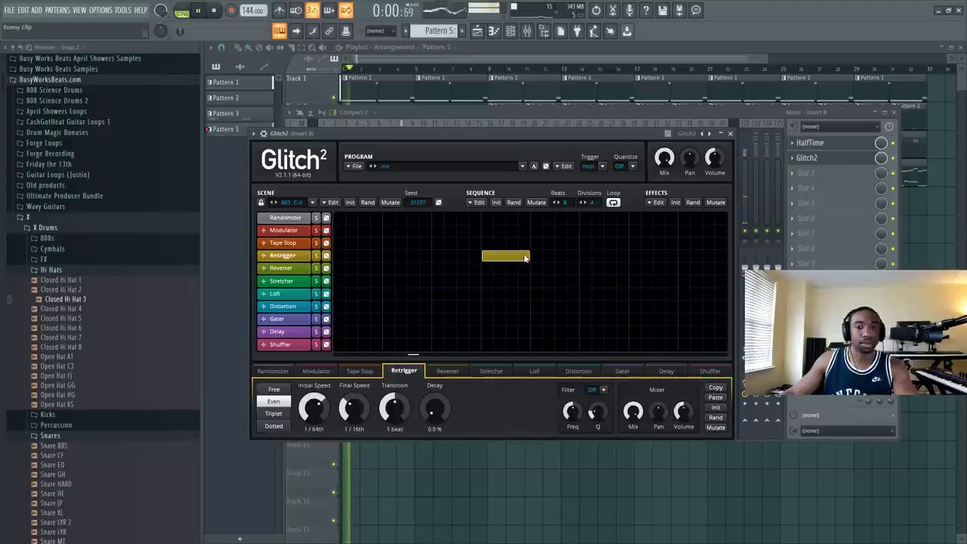
{"action": "left_click", "coordinate": [683, 243]}
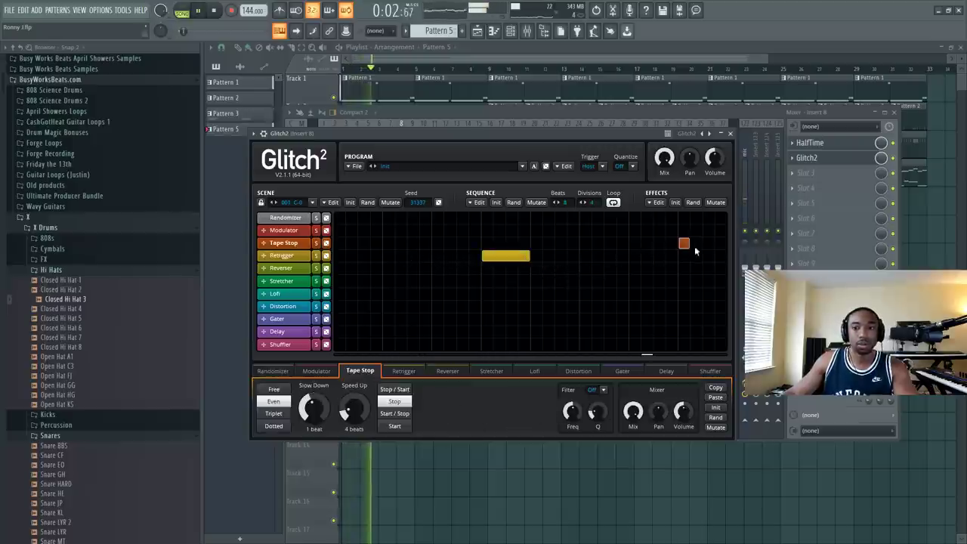
Step: Close Glitch2, set HalfTime's slot mix on insert 8 to about 64%, and open the channel rack
{"action": "left_click", "coordinate": [731, 133]}
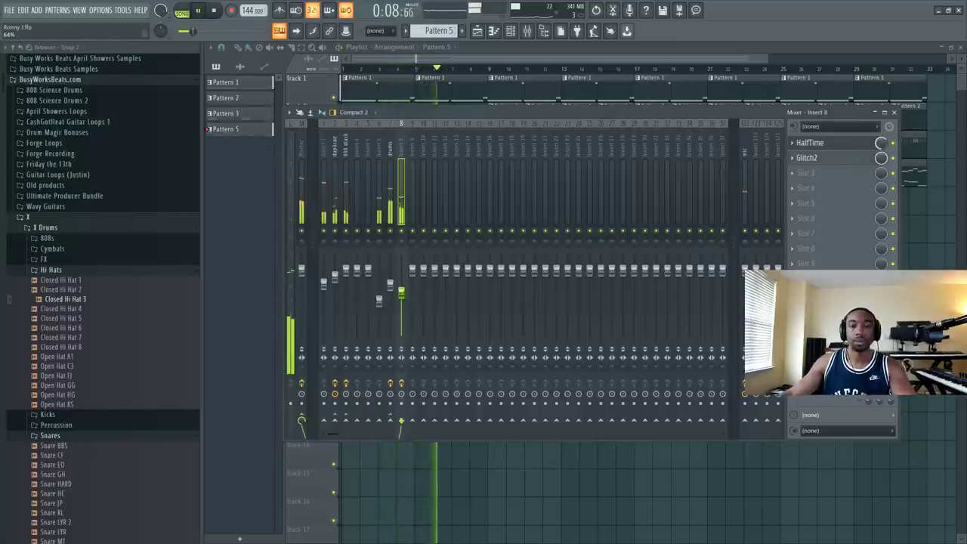
{"action": "key", "text": "F6"}
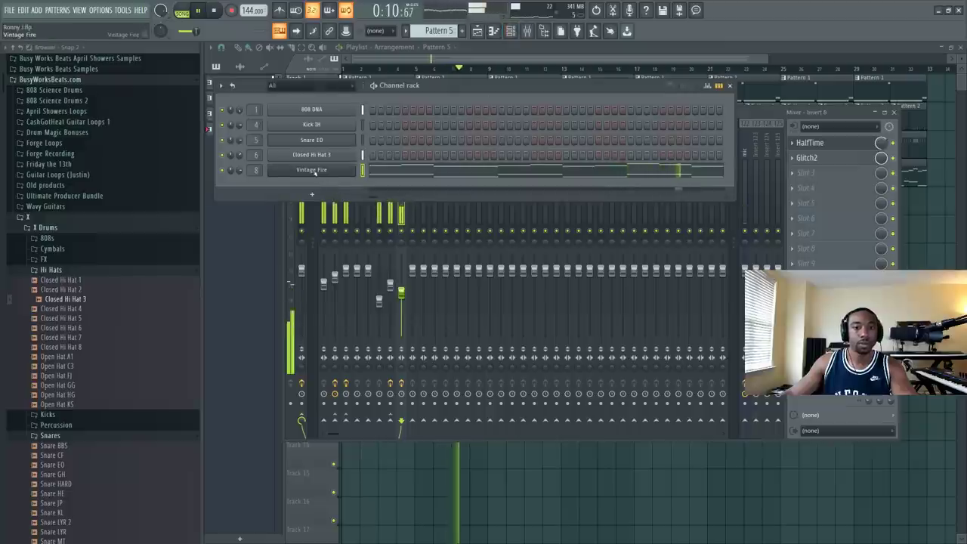
Step: Close Vintage Fire, open its melody in the piano roll, and play it from the start
{"action": "left_click", "coordinate": [340, 174]}
{"action": "left_click", "coordinate": [760, 94]}
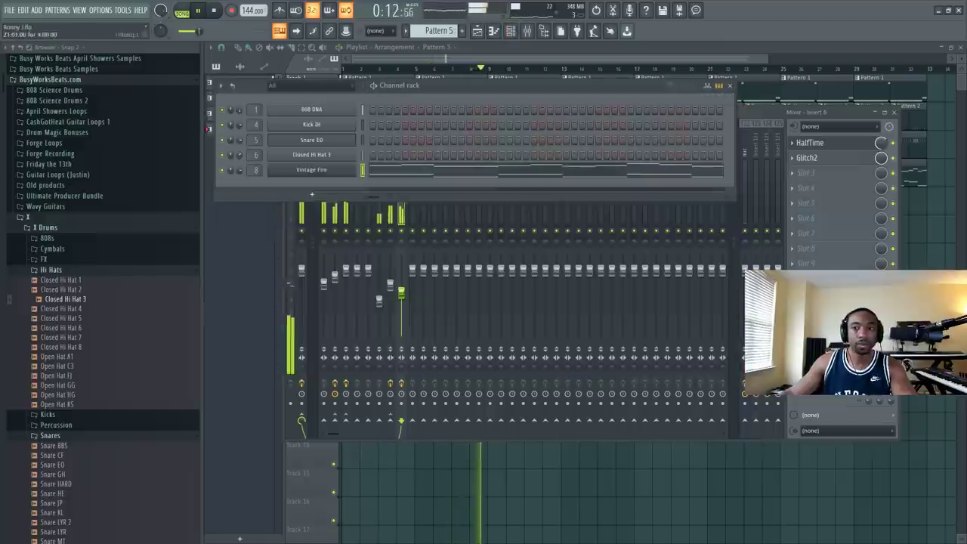
{"action": "left_click", "coordinate": [453, 174]}
{"action": "key", "text": "space"}
{"action": "key", "text": "space"}
{"action": "key", "text": "space"}
{"action": "left_click", "coordinate": [236, 168]}
{"action": "key", "text": "space"}
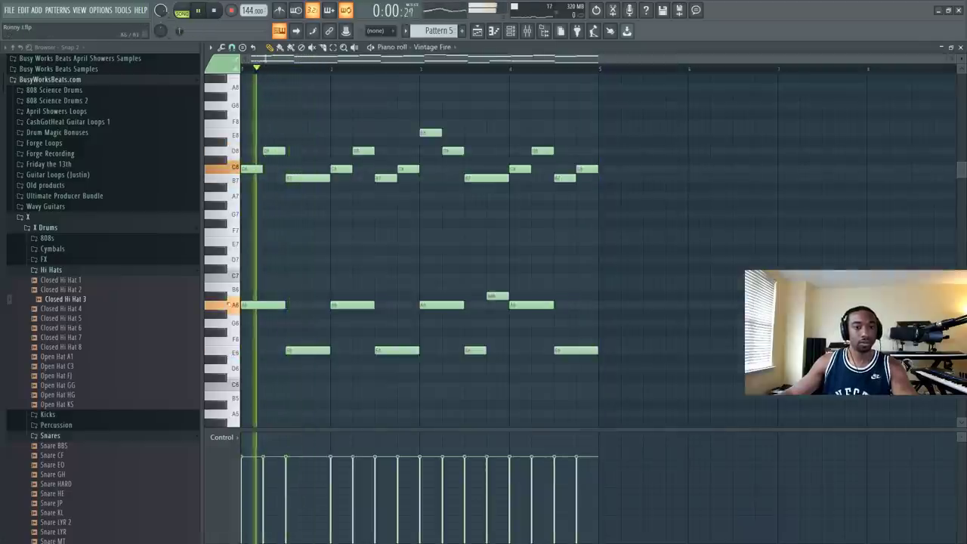
{"action": "key", "text": "space"}
Step: Check HalfTime's settings on insert 8 with the beat playing, and return to the piano roll
{"action": "left_click", "coordinate": [526, 31]}
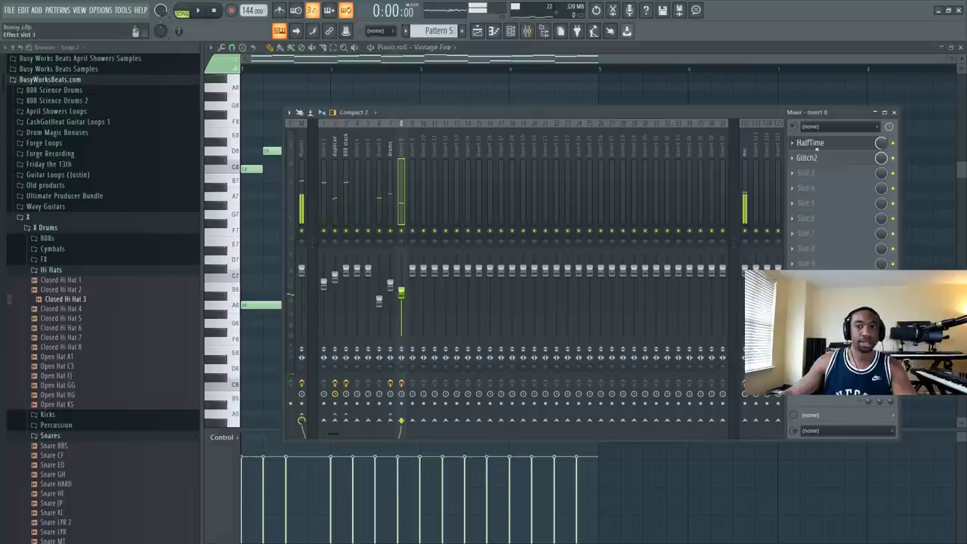
{"action": "left_click", "coordinate": [827, 144]}
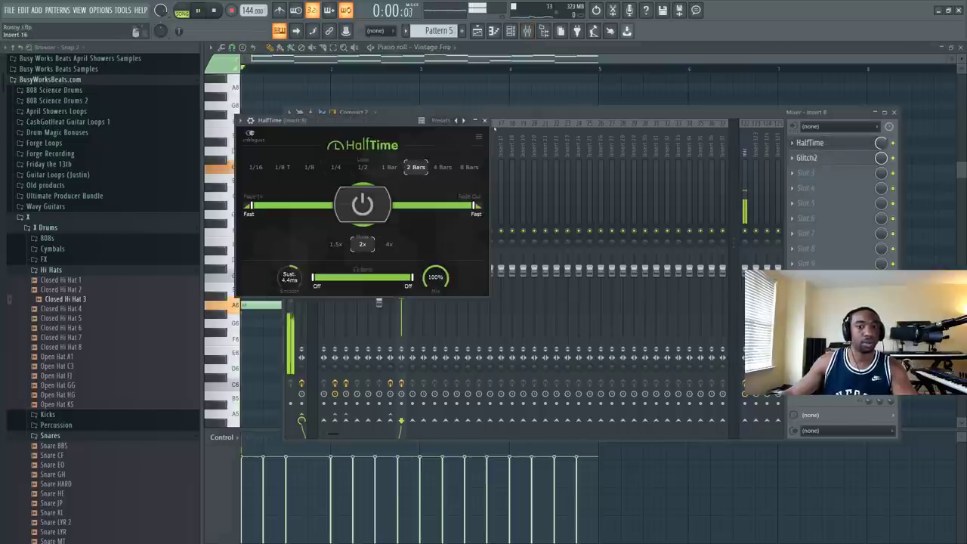
{"action": "key", "text": "space"}
{"action": "left_click", "coordinate": [485, 120]}
{"action": "left_click", "coordinate": [490, 96]}
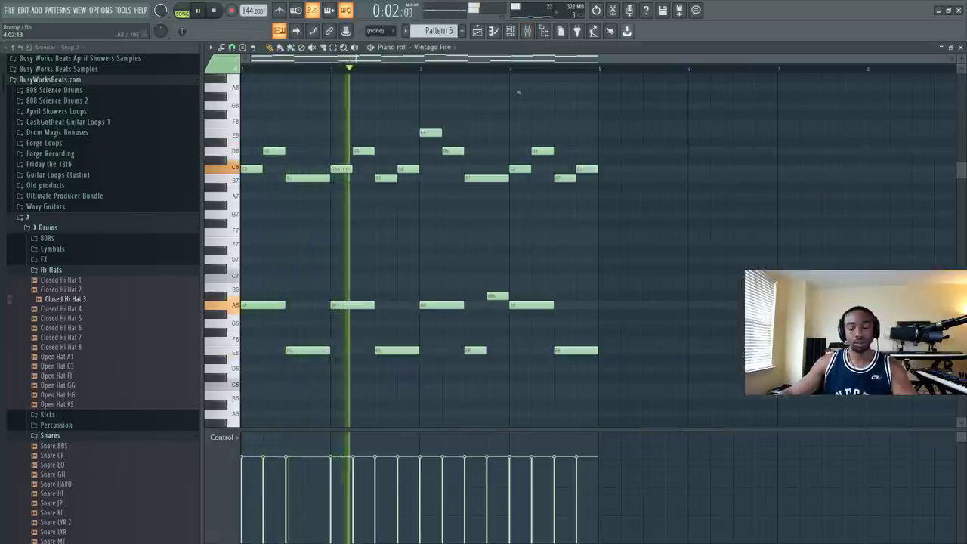
Step: Switch Vintage Fire to the Bell - Dark EXP1 preset and balance its level with the plugin volume and insert 8's fader
{"action": "left_click", "coordinate": [527, 31]}
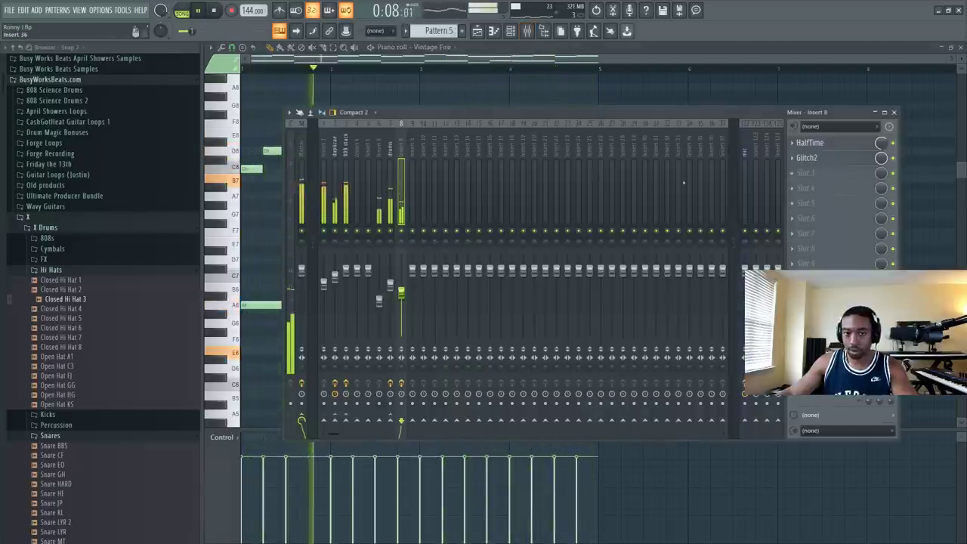
{"action": "key", "text": "F6"}
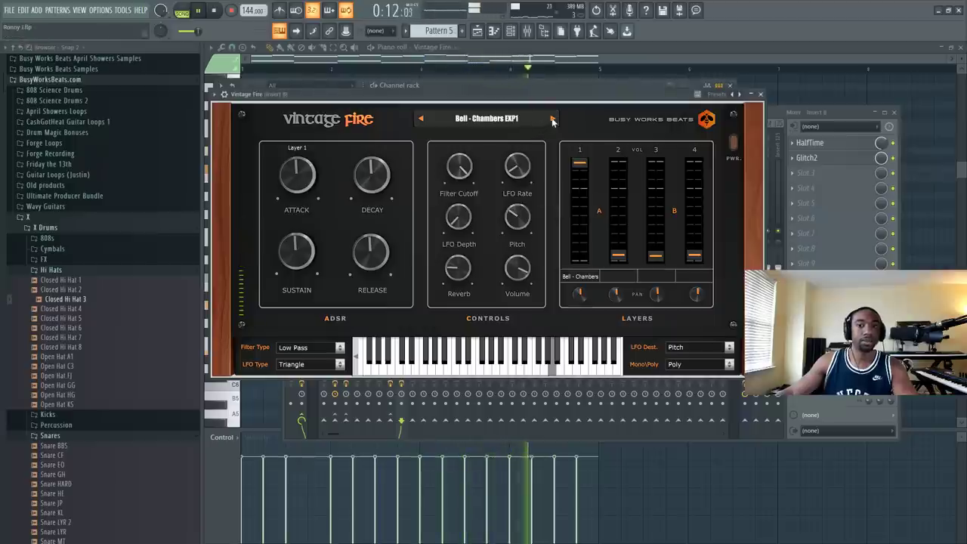
{"action": "left_click", "coordinate": [552, 120]}
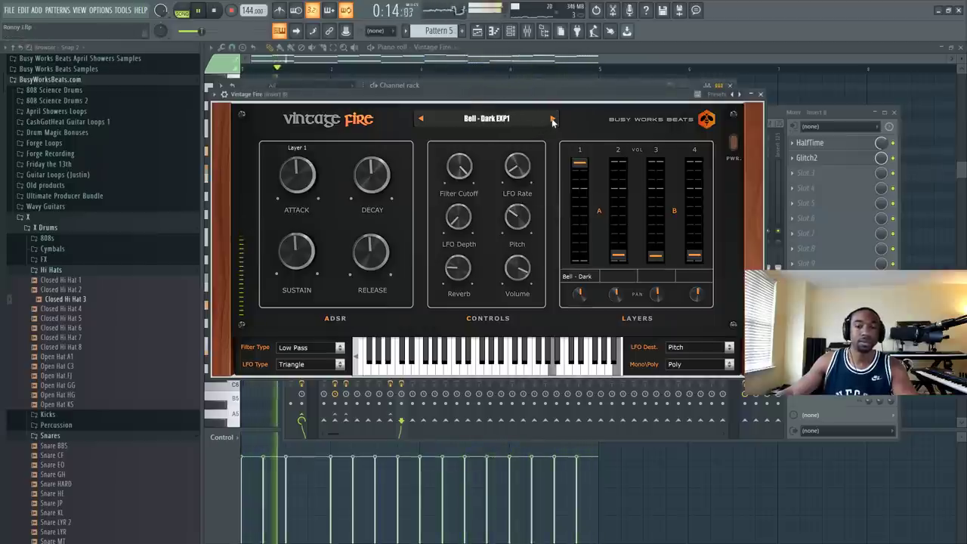
{"action": "key", "text": "F9"}
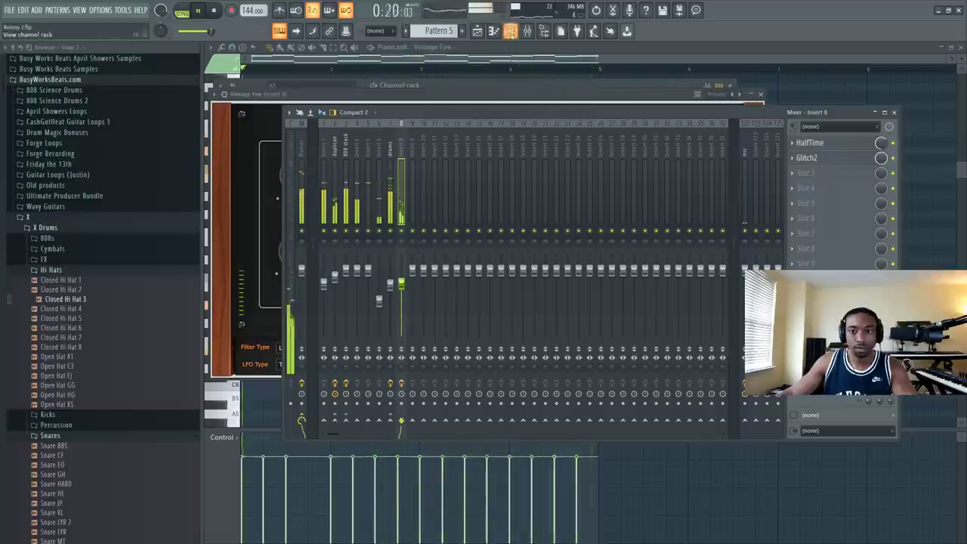
Step: Open the Vintage Fire channel's miscellaneous settings, increase its time shift slightly, and play the beat
{"action": "left_click", "coordinate": [511, 31]}
{"action": "left_click", "coordinate": [323, 170]}
{"action": "left_click", "coordinate": [324, 170]}
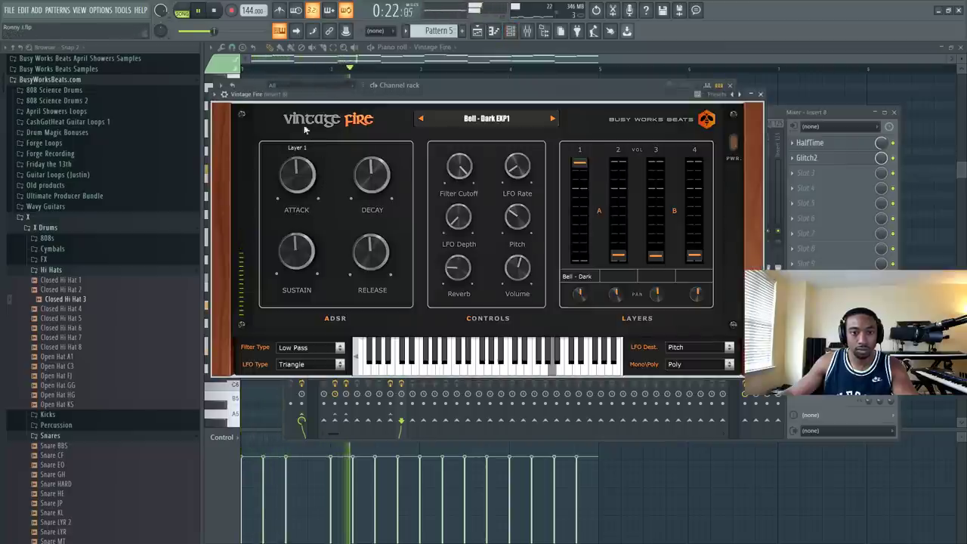
{"action": "left_click", "coordinate": [225, 95]}
{"action": "key", "text": "space"}
{"action": "left_click", "coordinate": [263, 111]}
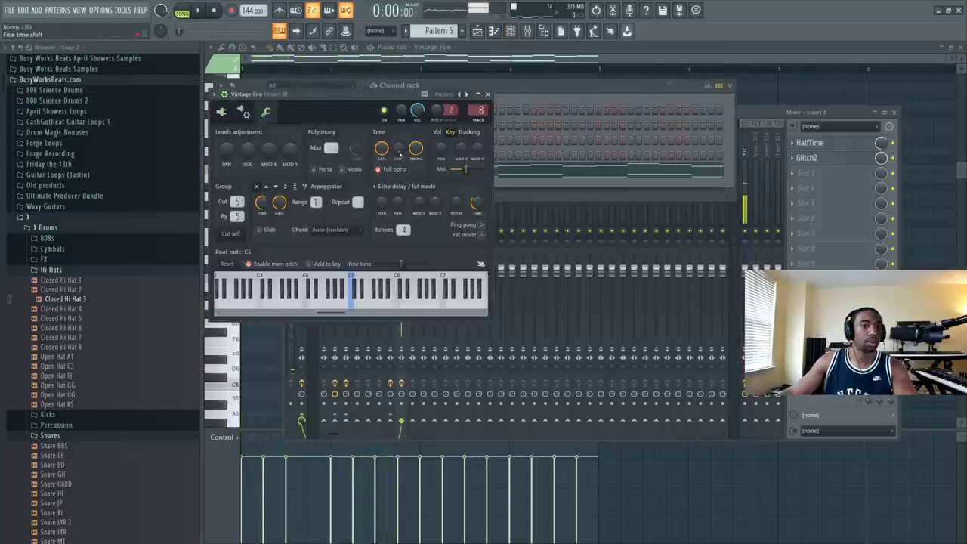
{"action": "key", "text": "space"}
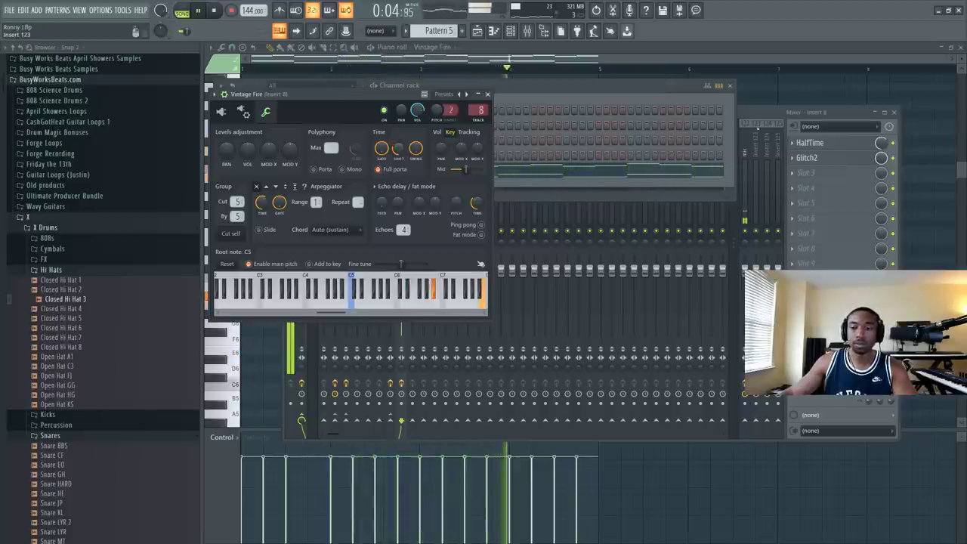
Step: Reopen Vintage Fire, return it to the plugin page, and bring up the mixer
{"action": "left_click", "coordinate": [758, 129]}
{"action": "left_click", "coordinate": [524, 99]}
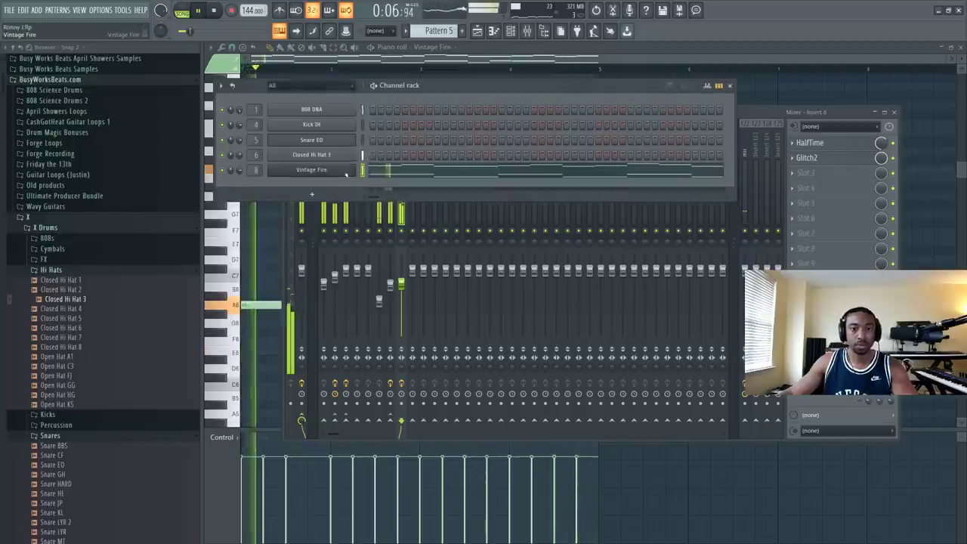
{"action": "left_click", "coordinate": [311, 170]}
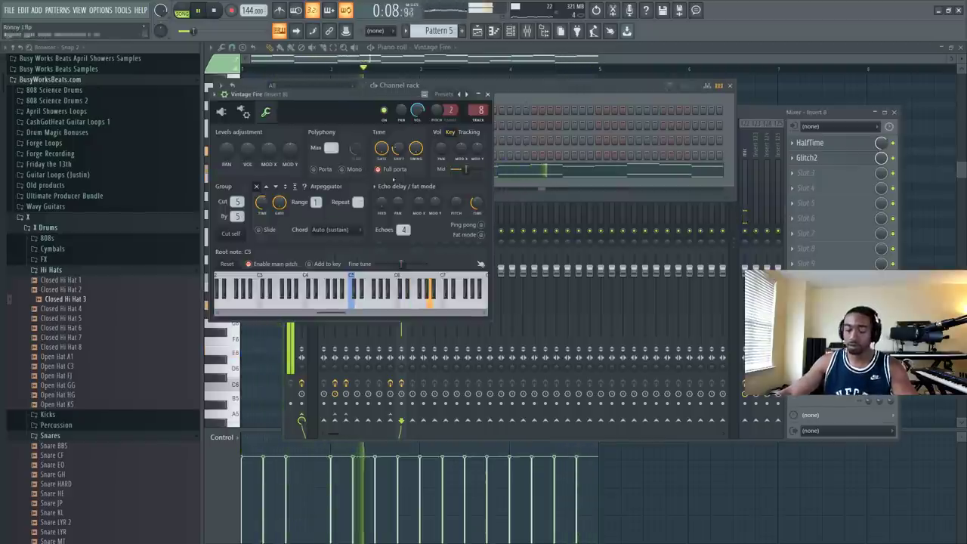
{"action": "left_click", "coordinate": [225, 115]}
{"action": "key", "text": "F9"}
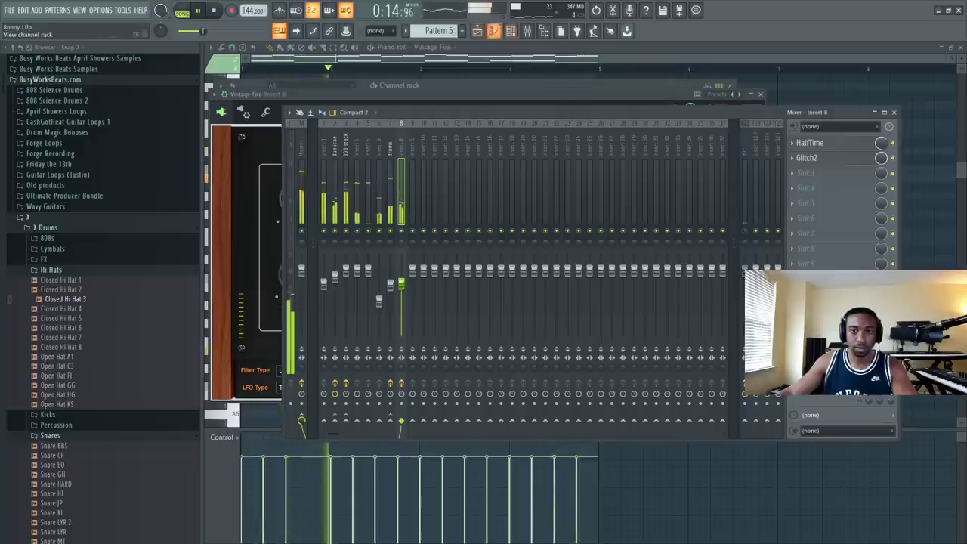
Step: Check the 808 DNA channel's pitch and envelope settings, and close its window
{"action": "left_click", "coordinate": [511, 31]}
{"action": "left_click", "coordinate": [323, 110]}
{"action": "left_click_drag", "start_coordinate": [503, 163], "coordinate": [490, 154]}
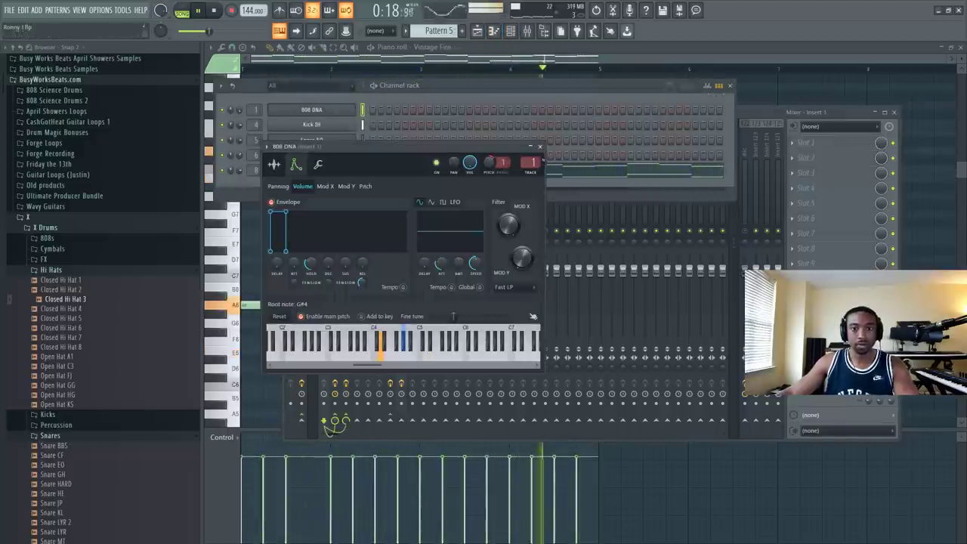
{"action": "left_click", "coordinate": [539, 146]}
Step: Reopen Vintage Fire, switch its preset to Bell - Halloween EXP1 with the beat playing, and close it
{"action": "left_click", "coordinate": [330, 169]}
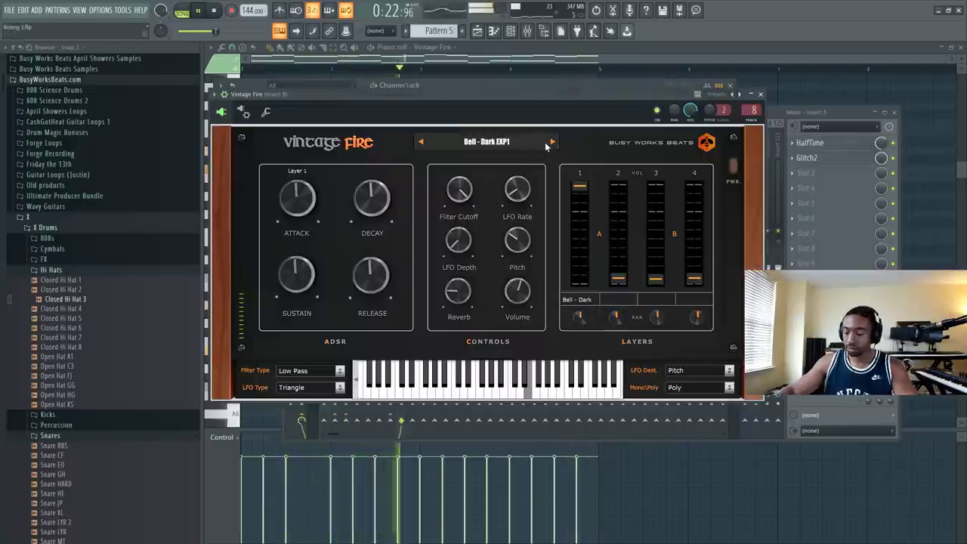
{"action": "key", "text": "space"}
{"action": "key", "text": "F9"}
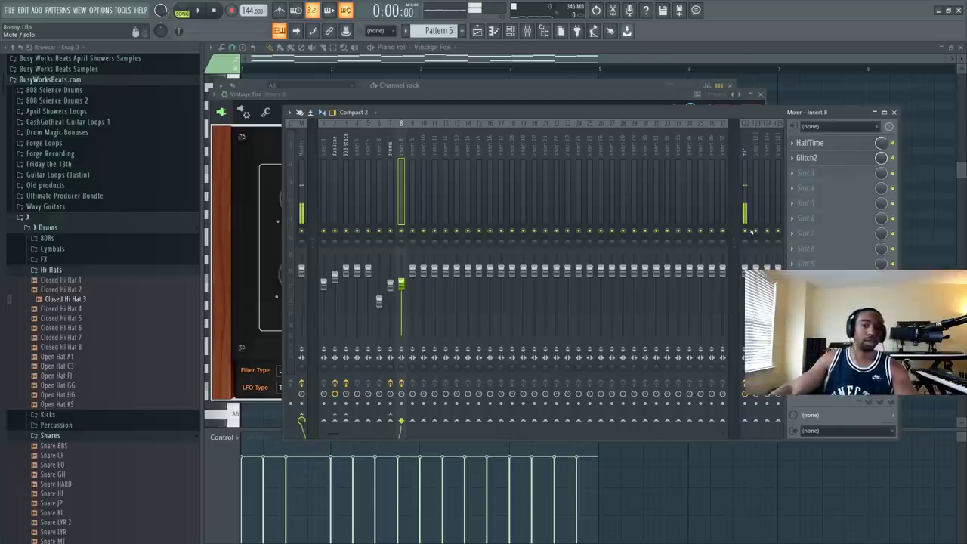
{"action": "key", "text": "space"}
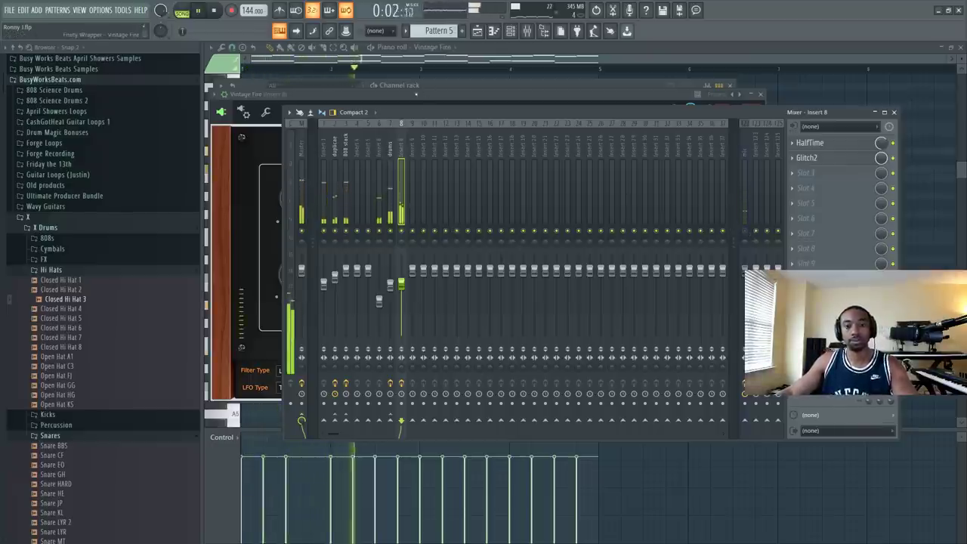
{"action": "left_click", "coordinate": [431, 104]}
{"action": "left_click", "coordinate": [552, 142]}
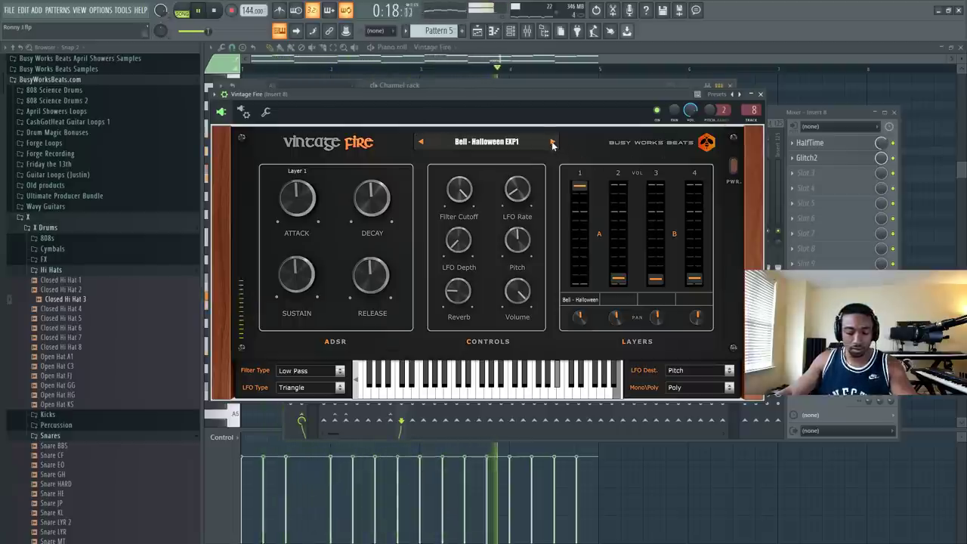
{"action": "left_click", "coordinate": [761, 95]}
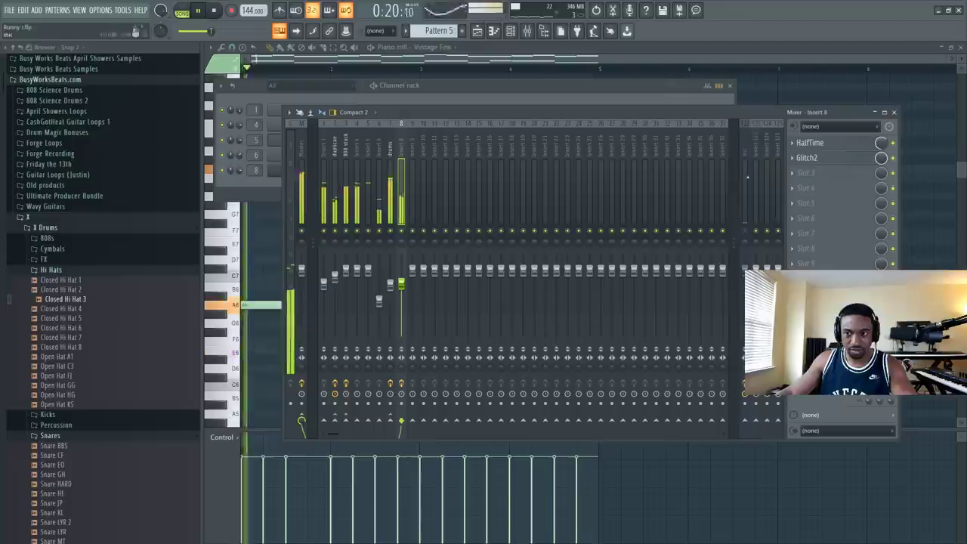
{"action": "key", "text": "space"}
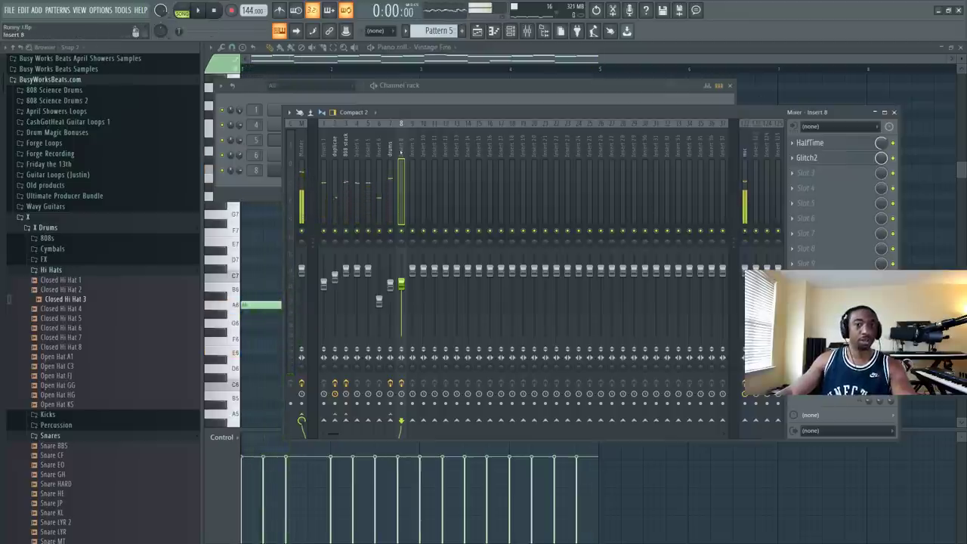
Step: Raise the Reverb in Vintage Fire, audition it with the beat, and close the plugin
{"action": "left_click", "coordinate": [436, 97]}
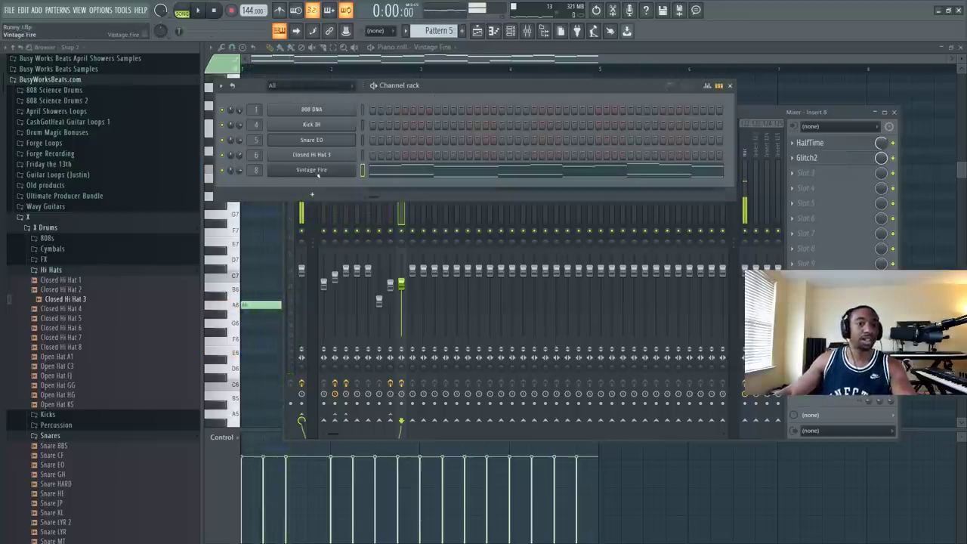
{"action": "left_click", "coordinate": [318, 172]}
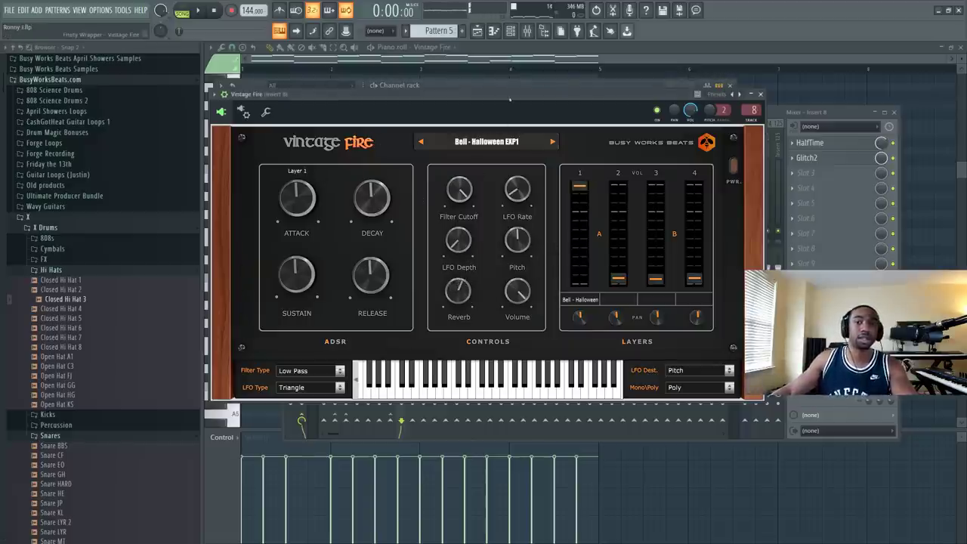
{"action": "left_click_drag", "start_coordinate": [511, 97], "coordinate": [527, 109]}
{"action": "key", "text": "space"}
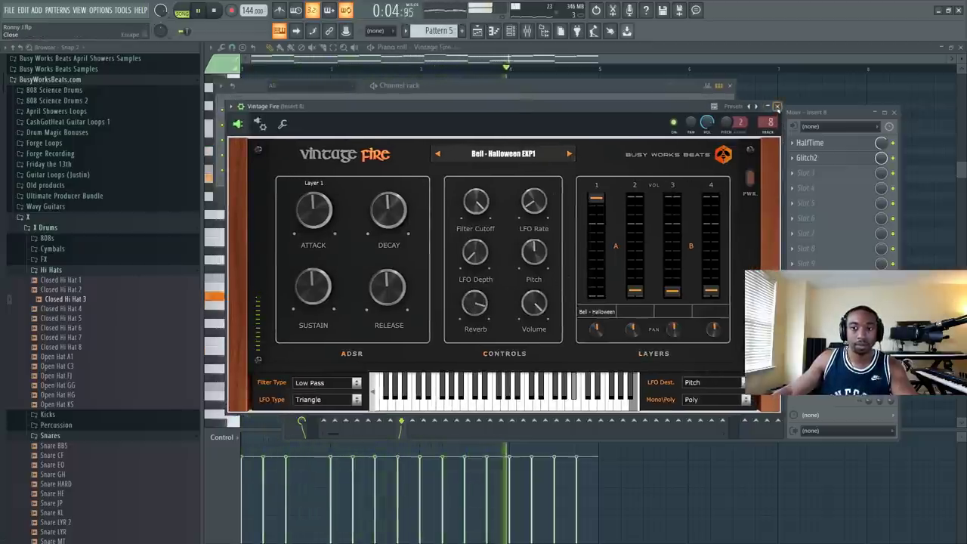
{"action": "left_click", "coordinate": [777, 107]}
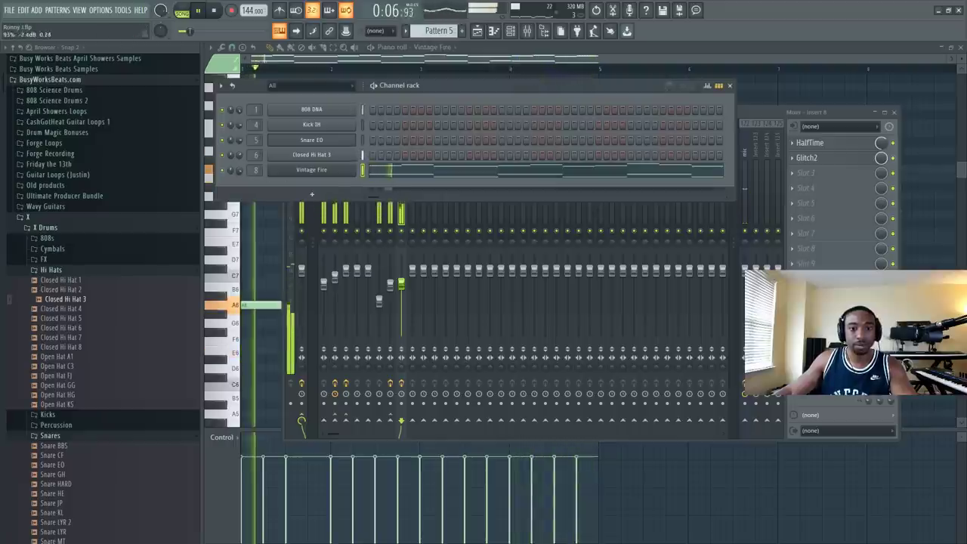
Step: Review insert 8's level and the playlist arrangement during playback, and reopen Vintage Fire
{"action": "left_click", "coordinate": [403, 285]}
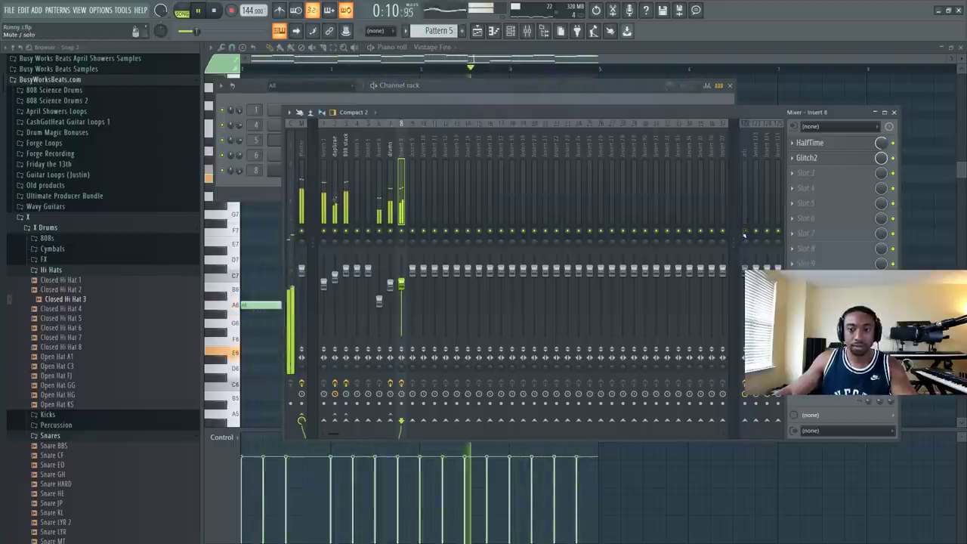
{"action": "key", "text": "F5"}
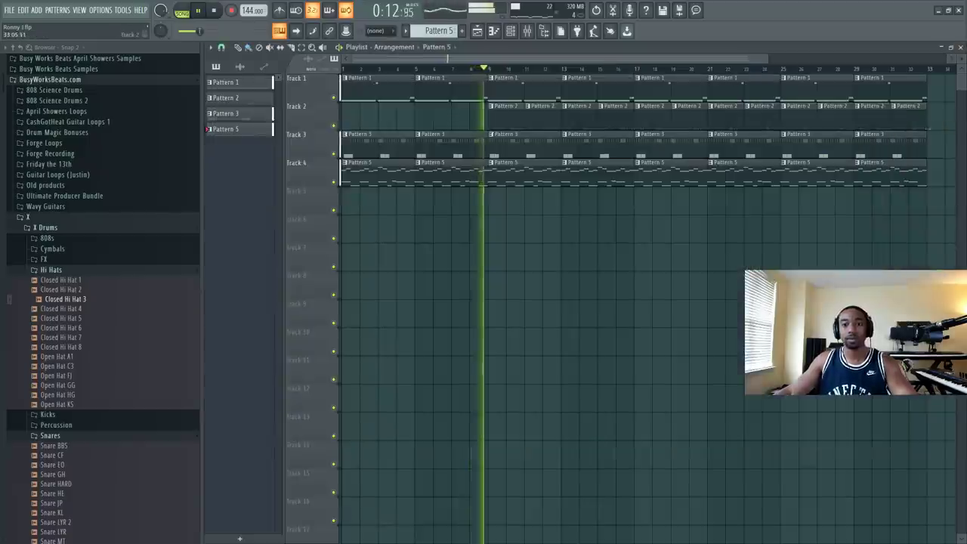
{"action": "key", "text": "F6"}
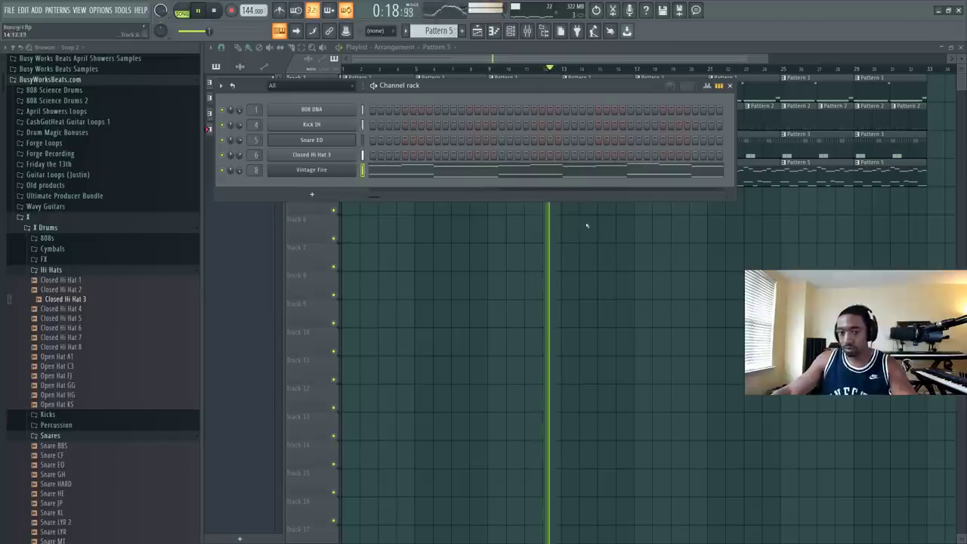
{"action": "left_click", "coordinate": [308, 171]}
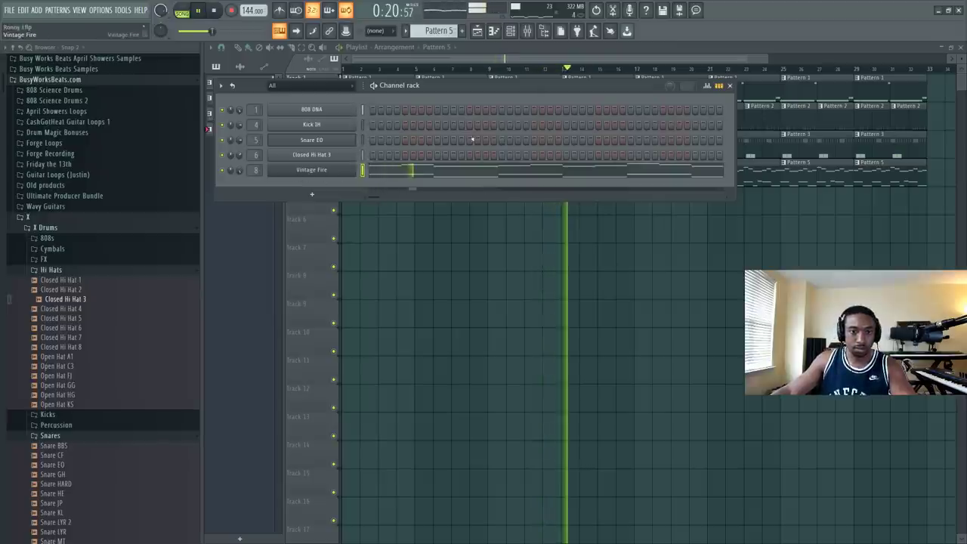
Step: Load Fruity Delay 3 in the third effect slot of insert 8 and set its modulation time to about 52%
{"action": "left_click", "coordinate": [527, 32]}
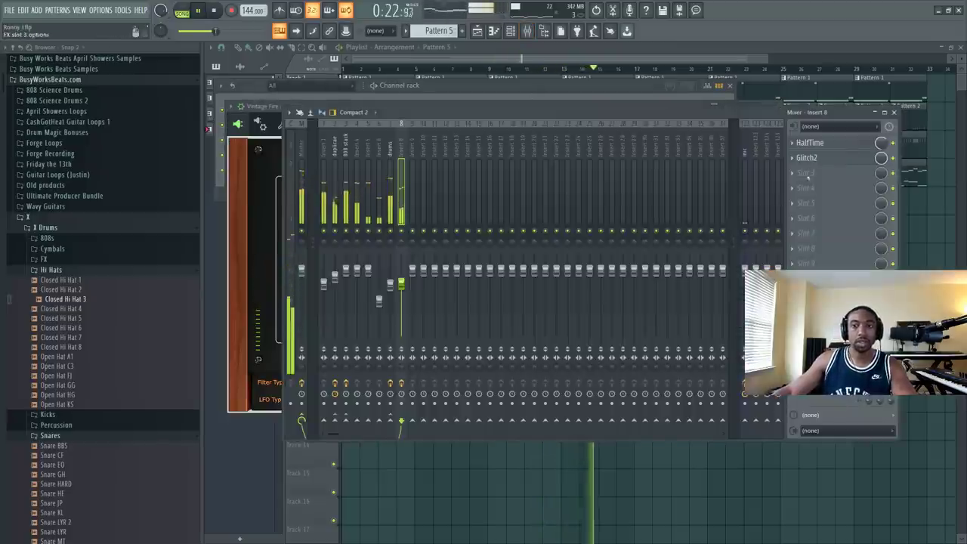
{"action": "left_click", "coordinate": [820, 164]}
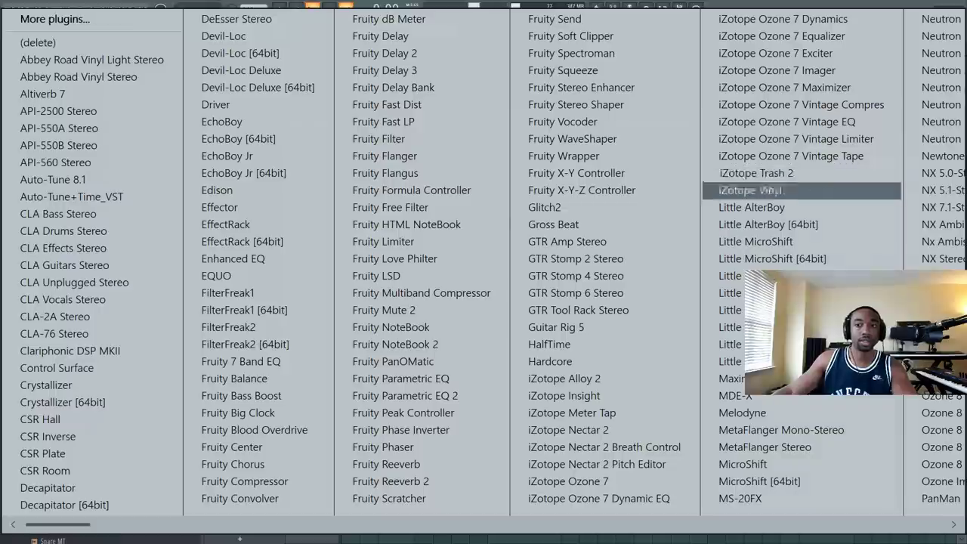
{"action": "left_click", "coordinate": [445, 70]}
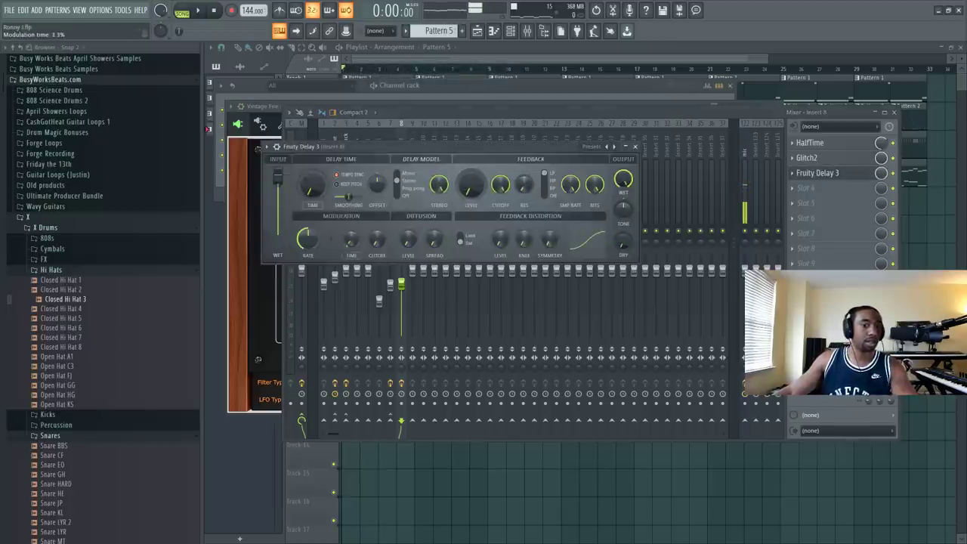
{"action": "key", "text": "space"}
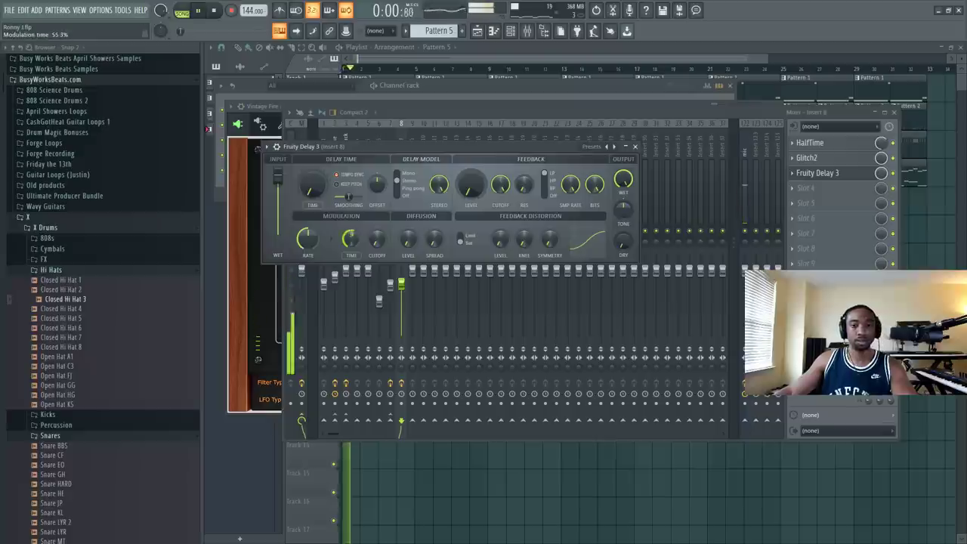
{"action": "left_click_drag", "start_coordinate": [350, 239], "coordinate": [349, 247]}
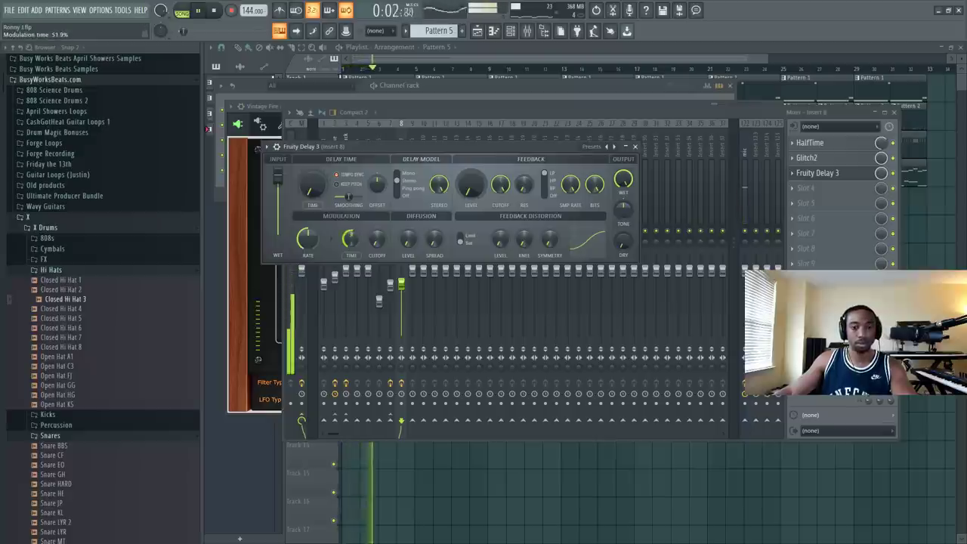
Step: Reduce the feedback bits and set the sample rate to about 4550 Hz in Fruity Delay 3, close it, and stop playback
{"action": "left_click_drag", "start_coordinate": [594, 184], "coordinate": [571, 195]}
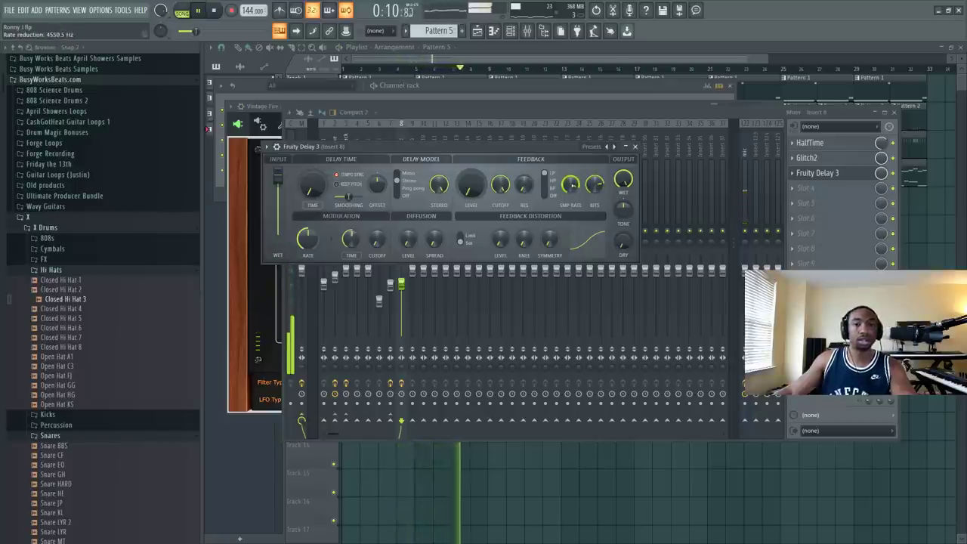
{"action": "left_click", "coordinate": [635, 145]}
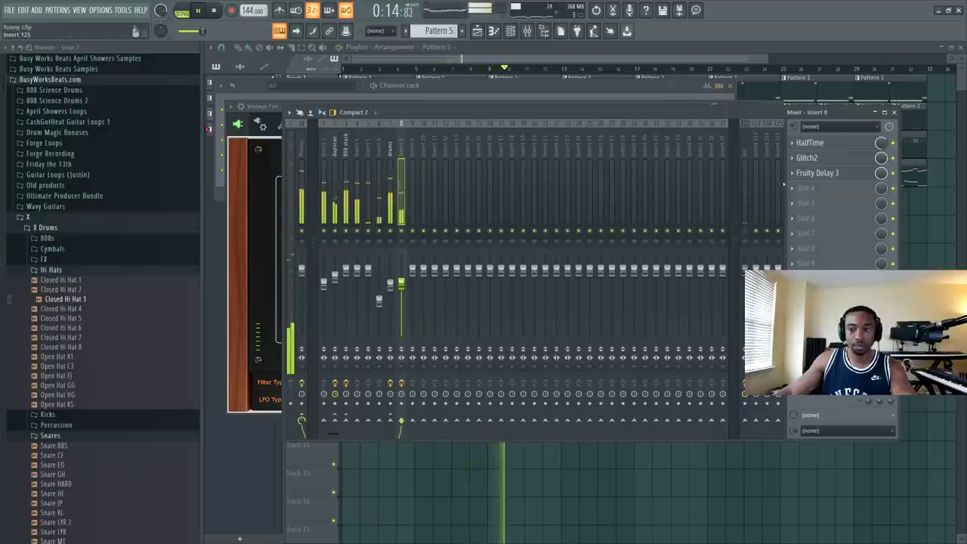
{"action": "key", "text": "space"}
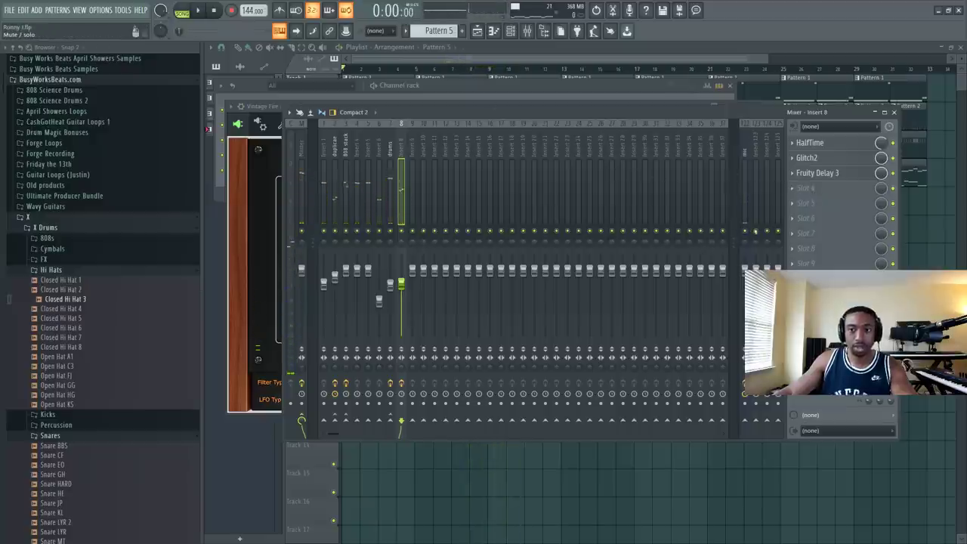
Step: Load a second Fruity Delay 3 in slot 4 of insert 8, minimize its feedback level, lower its cutoff and wet output, and close it
{"action": "left_click", "coordinate": [812, 194]}
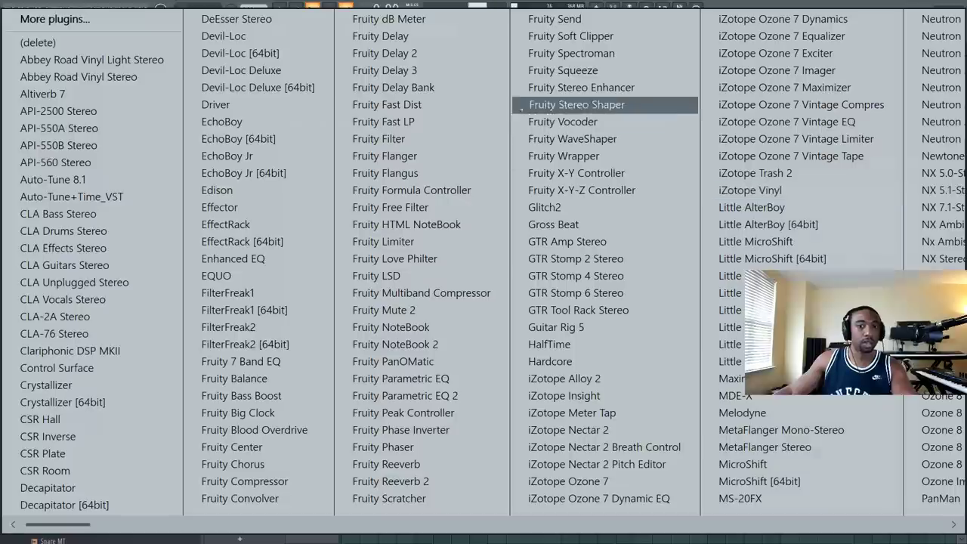
{"action": "left_click", "coordinate": [448, 70]}
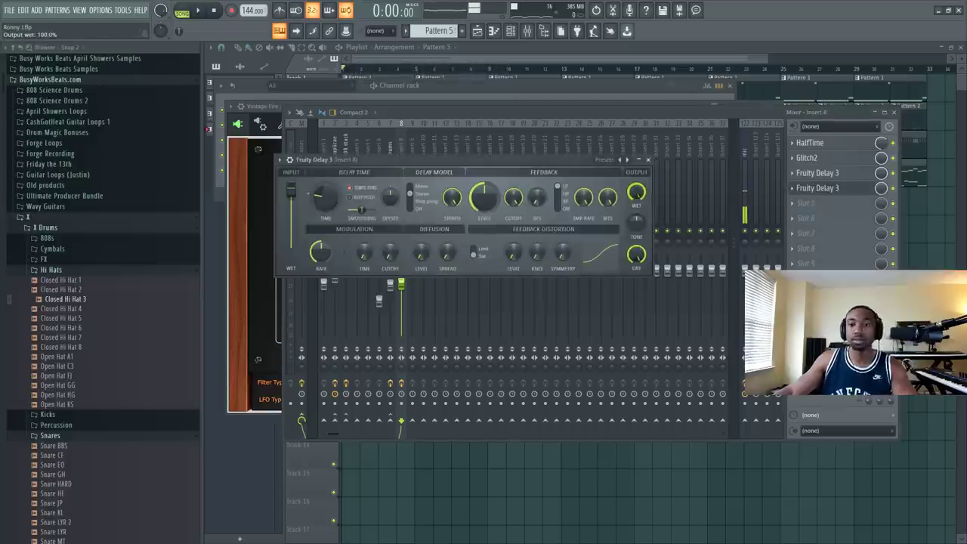
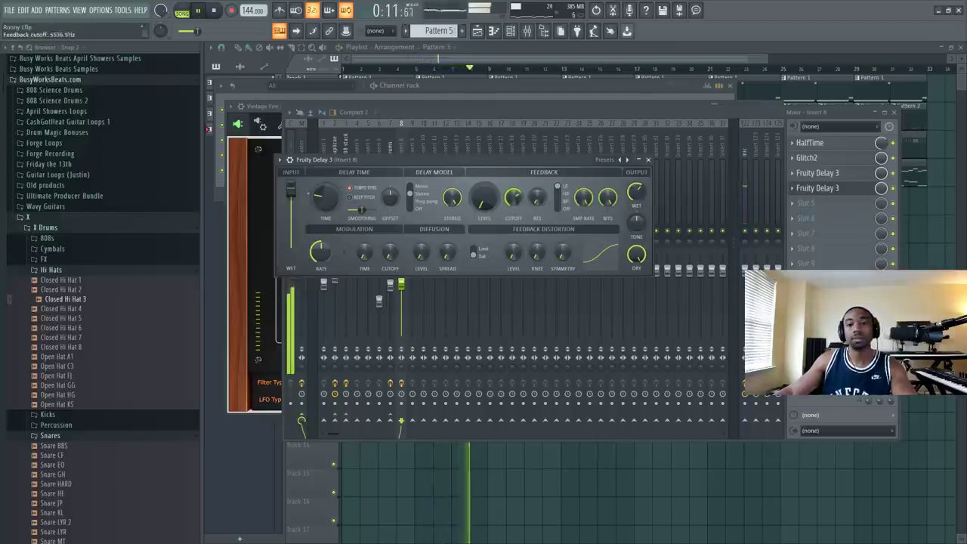
{"action": "left_click", "coordinate": [647, 160]}
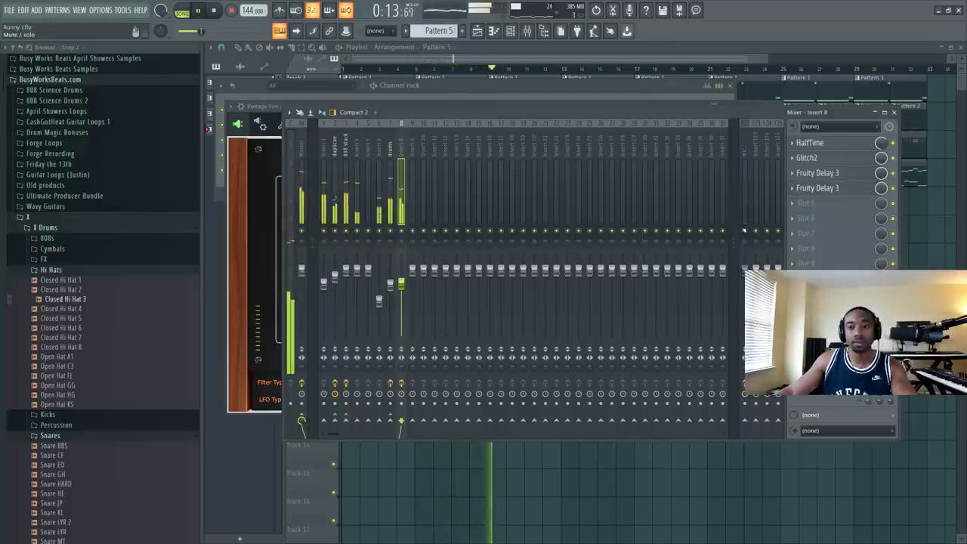
{"action": "left_click", "coordinate": [925, 259]}
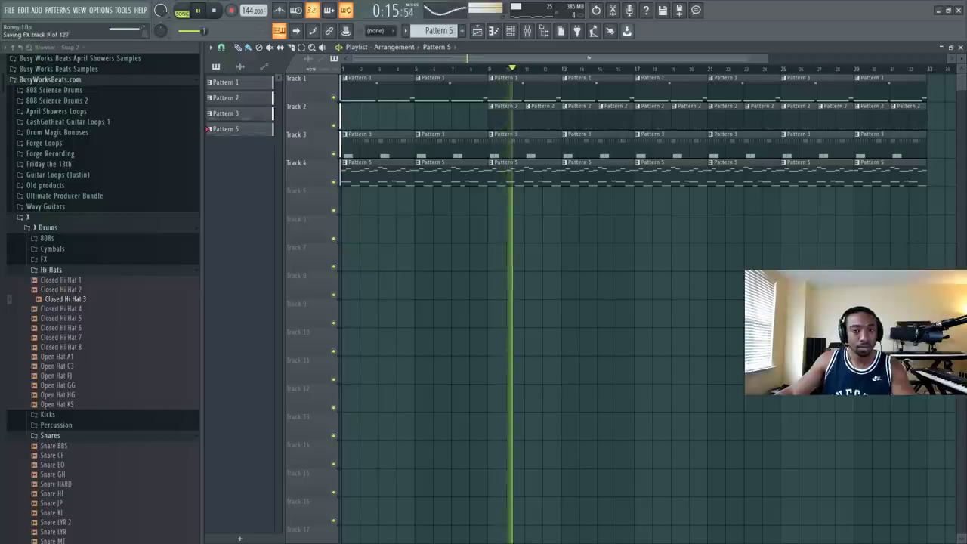
{"action": "left_click", "coordinate": [520, 33]}
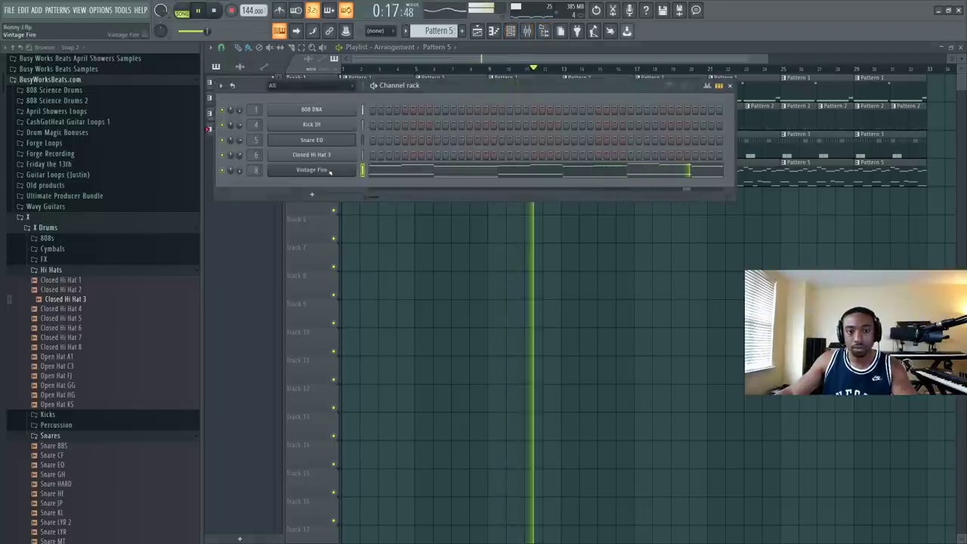
{"action": "left_click", "coordinate": [281, 170]}
{"action": "left_click", "coordinate": [775, 105]}
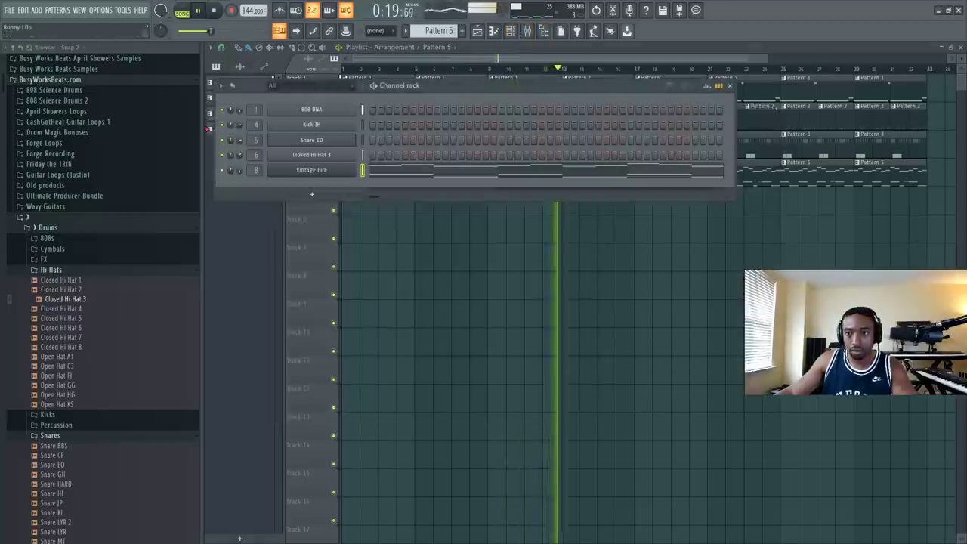
Step: Raise the volume of the duplicate 808 track, insert 2, to the default fader level while the beat plays
{"action": "left_click", "coordinate": [527, 31]}
{"action": "left_click", "coordinate": [338, 425]}
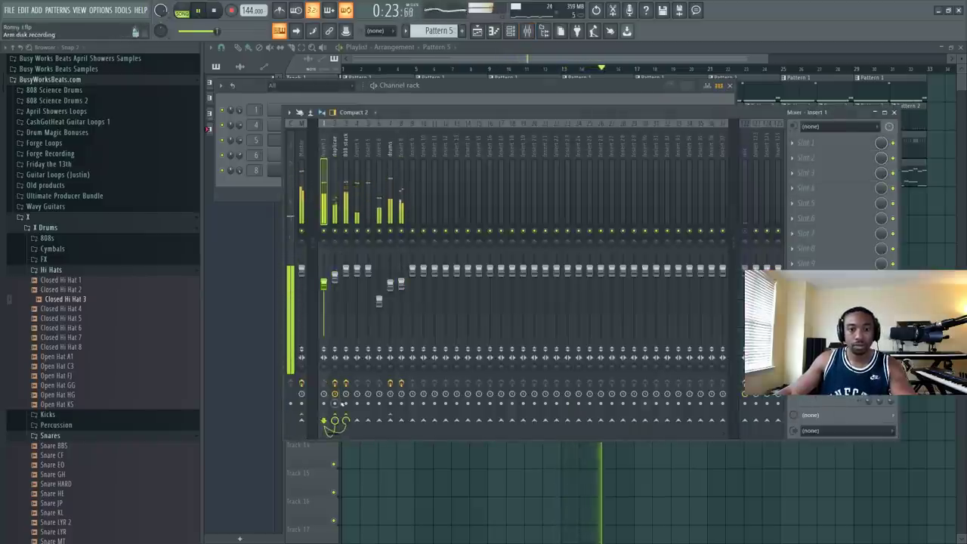
{"action": "left_click_drag", "start_coordinate": [335, 277], "coordinate": [335, 270]}
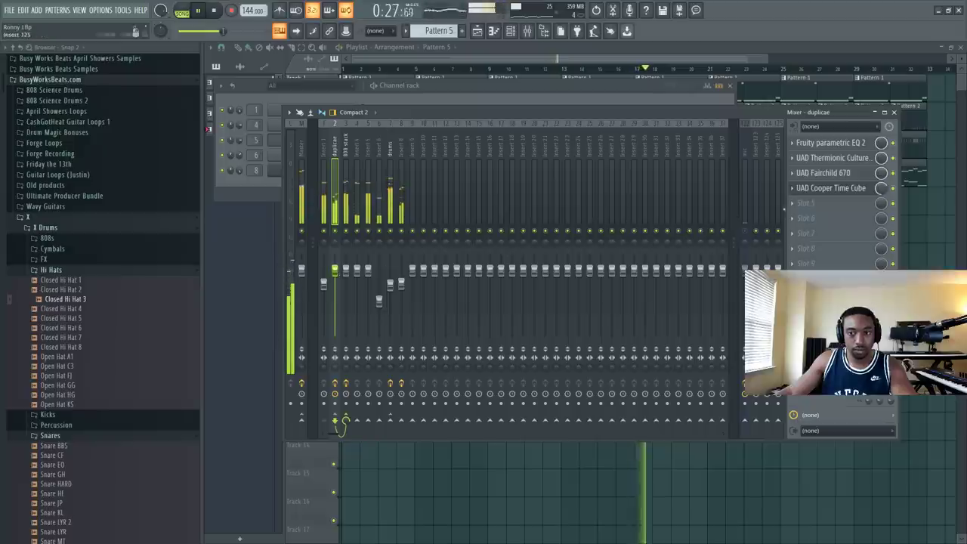
{"action": "left_click", "coordinate": [831, 188]}
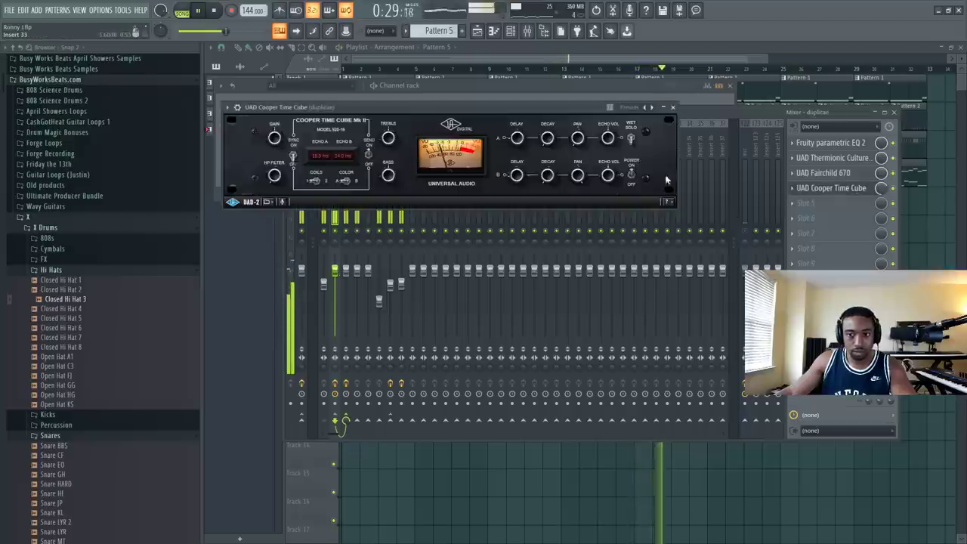
{"action": "left_click", "coordinate": [724, 214]}
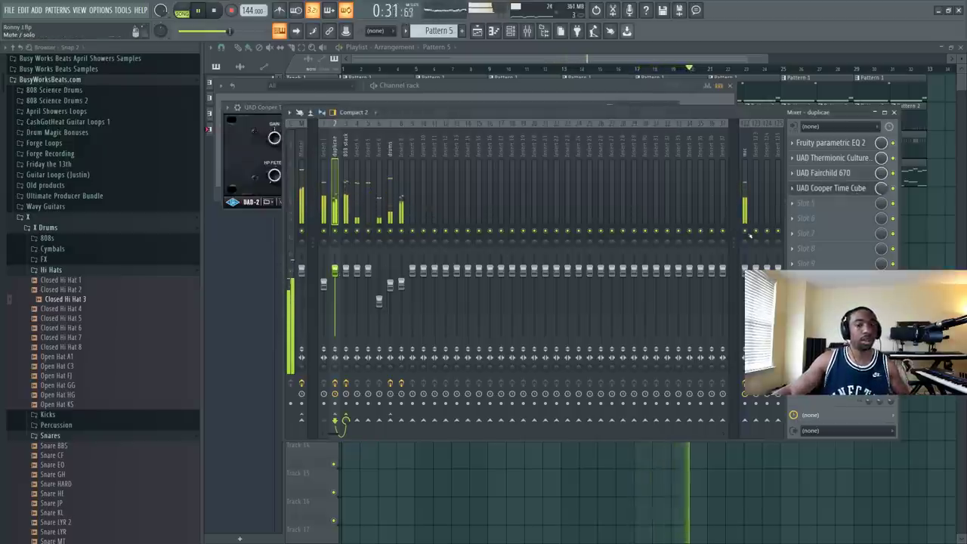
{"action": "left_click", "coordinate": [831, 187]}
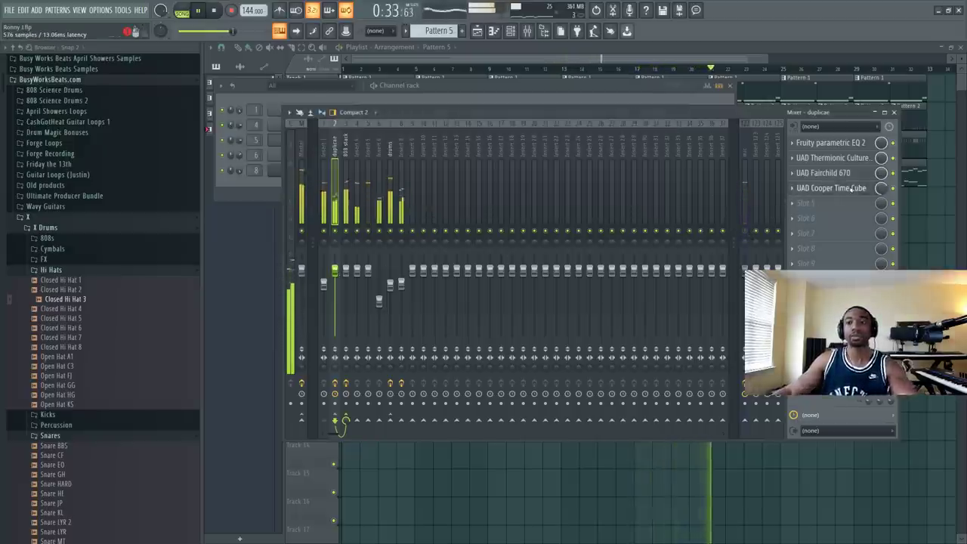
{"action": "left_click", "coordinate": [652, 107]}
{"action": "left_click", "coordinate": [652, 107]}
{"action": "left_click", "coordinate": [652, 108]}
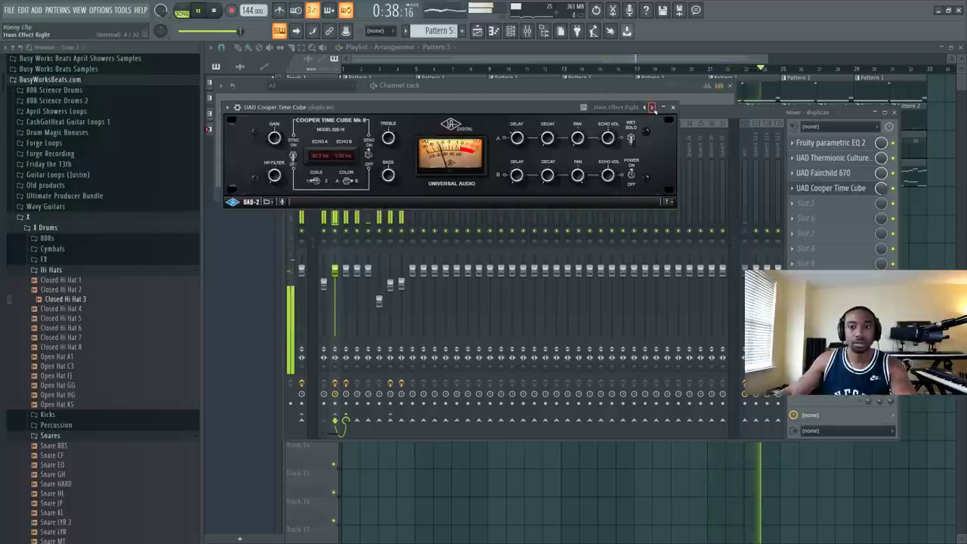
{"action": "left_click", "coordinate": [672, 107]}
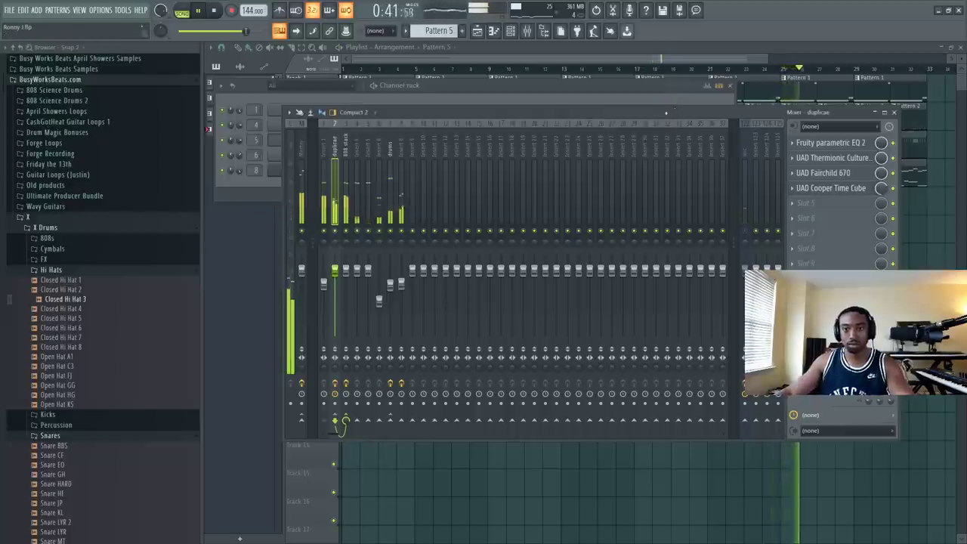
{"action": "left_click", "coordinate": [816, 158]}
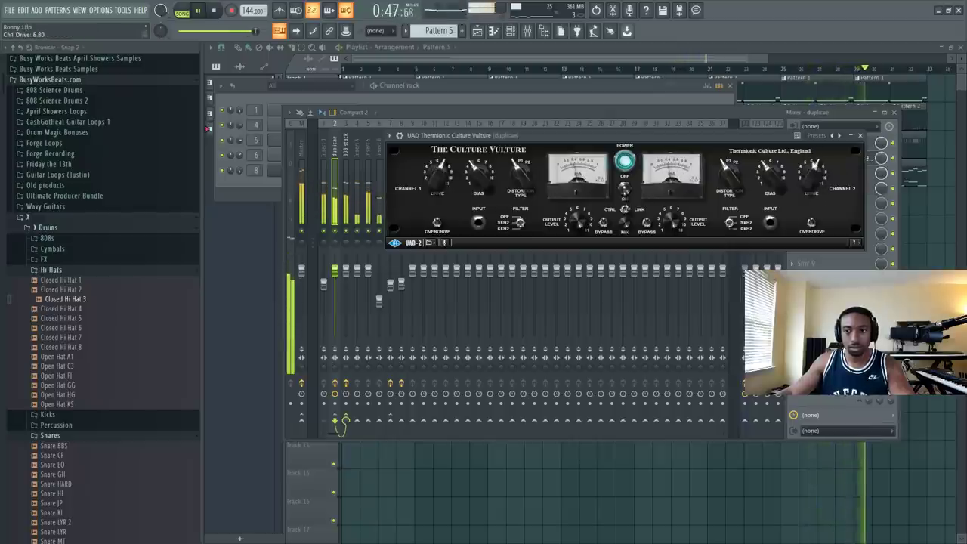
{"action": "left_click", "coordinate": [860, 136]}
Step: Try G#3 as the root note of the 808 DNA channel, return it to G#4, and close the channel settings
{"action": "left_click", "coordinate": [535, 83]}
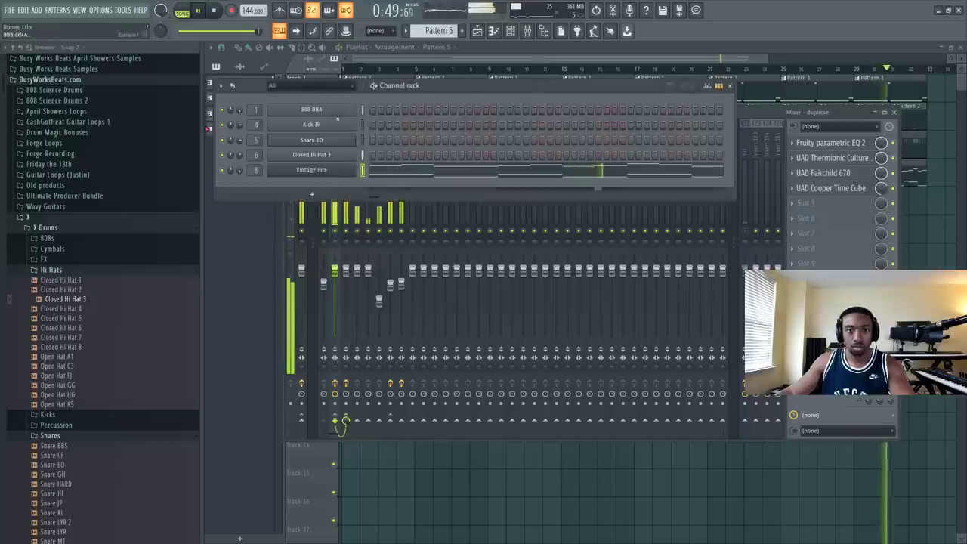
{"action": "left_click", "coordinate": [311, 110]}
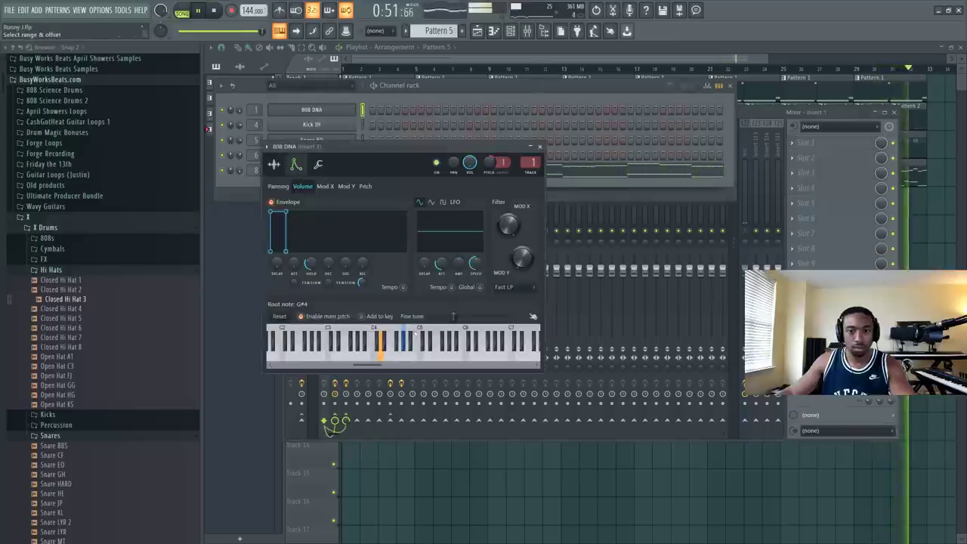
{"action": "right_click", "coordinate": [449, 339]}
{"action": "right_click", "coordinate": [403, 334]}
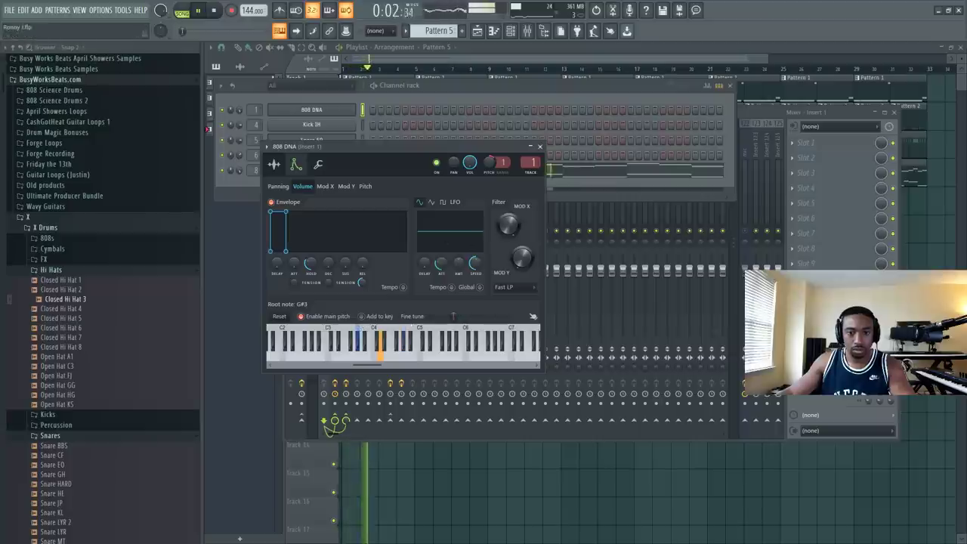
{"action": "right_click", "coordinate": [404, 335]}
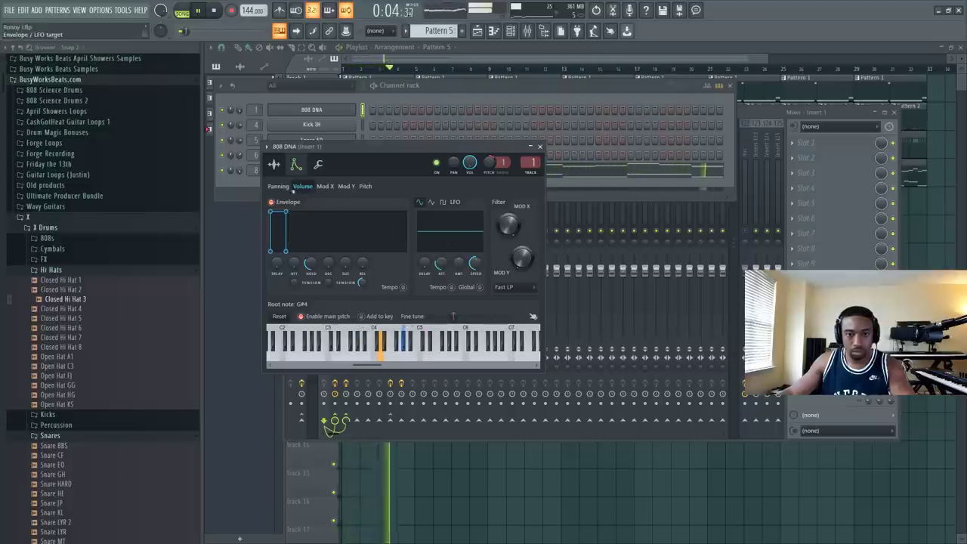
{"action": "left_click", "coordinate": [274, 165]}
{"action": "left_click", "coordinate": [540, 146]}
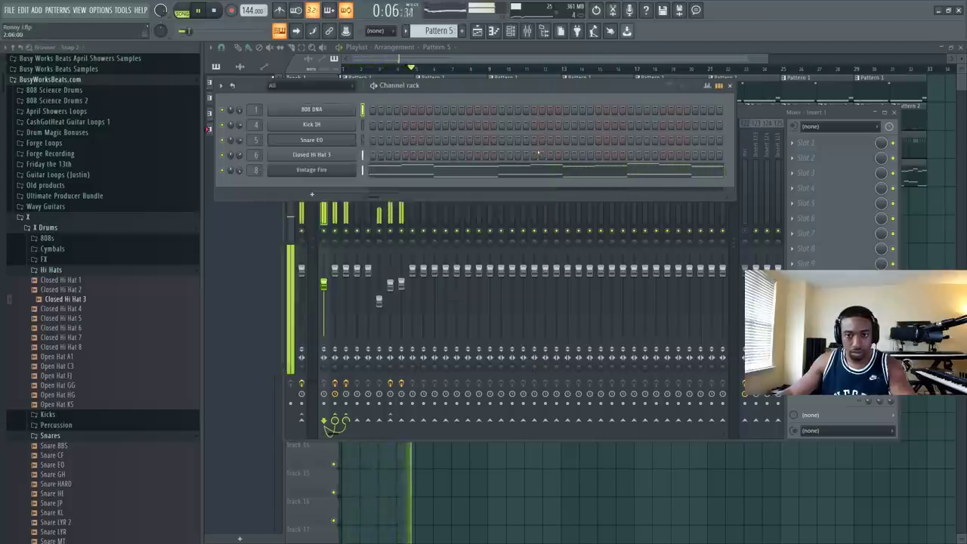
Step: Adjust the linked thresholds of insert 2's UAD Fairchild 670 to about 6.5 by ear, and close the compressor
{"action": "left_click", "coordinate": [747, 115]}
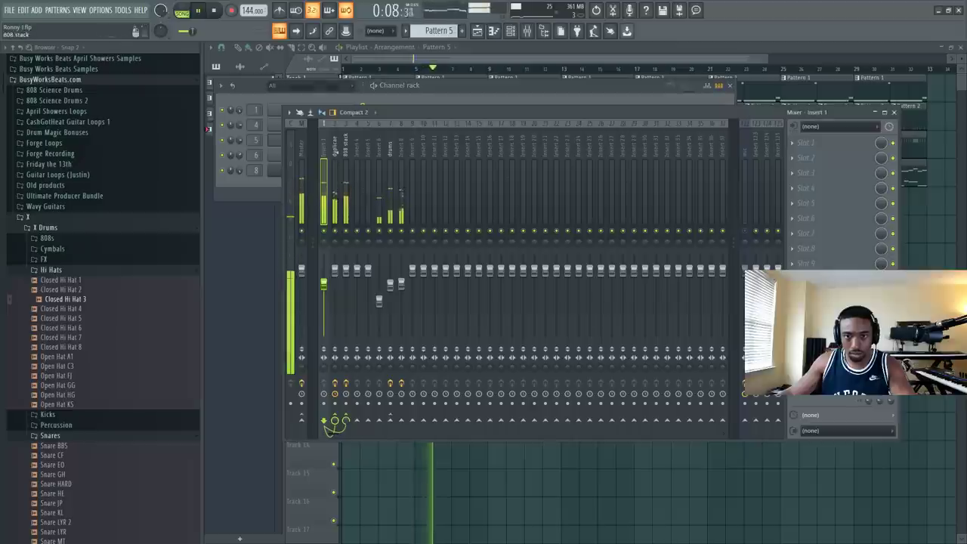
{"action": "left_click", "coordinate": [335, 181]}
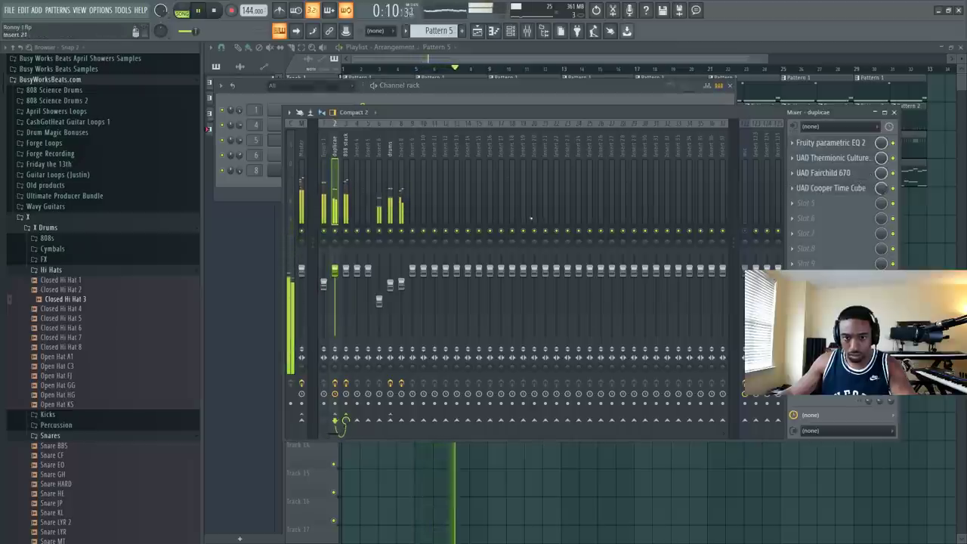
{"action": "left_click", "coordinate": [825, 173]}
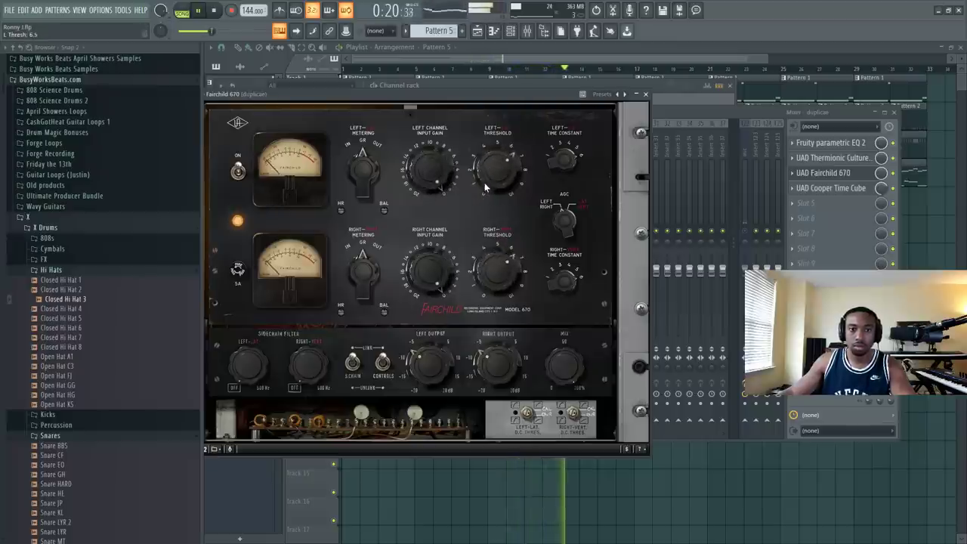
{"action": "left_click_drag", "start_coordinate": [484, 204], "coordinate": [486, 215]}
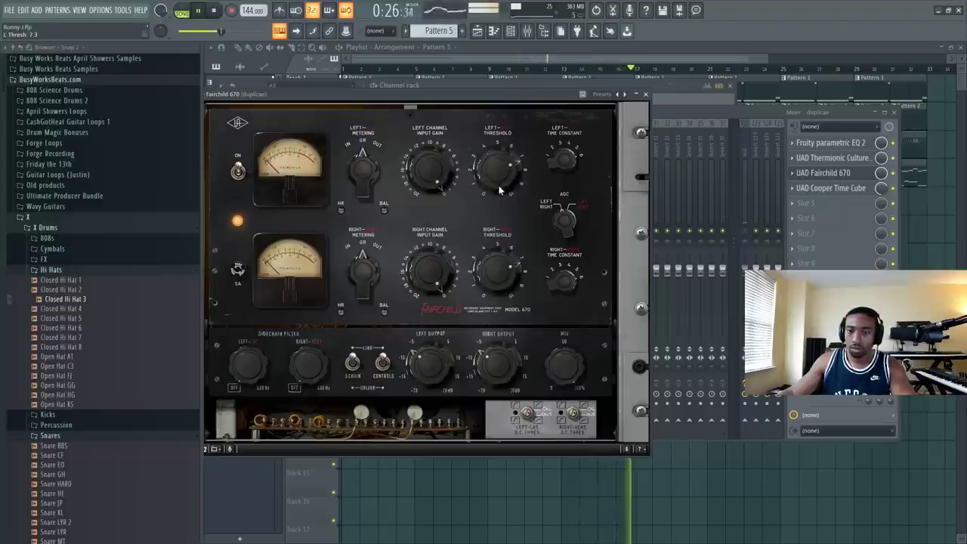
{"action": "left_click_drag", "start_coordinate": [499, 195], "coordinate": [500, 199]}
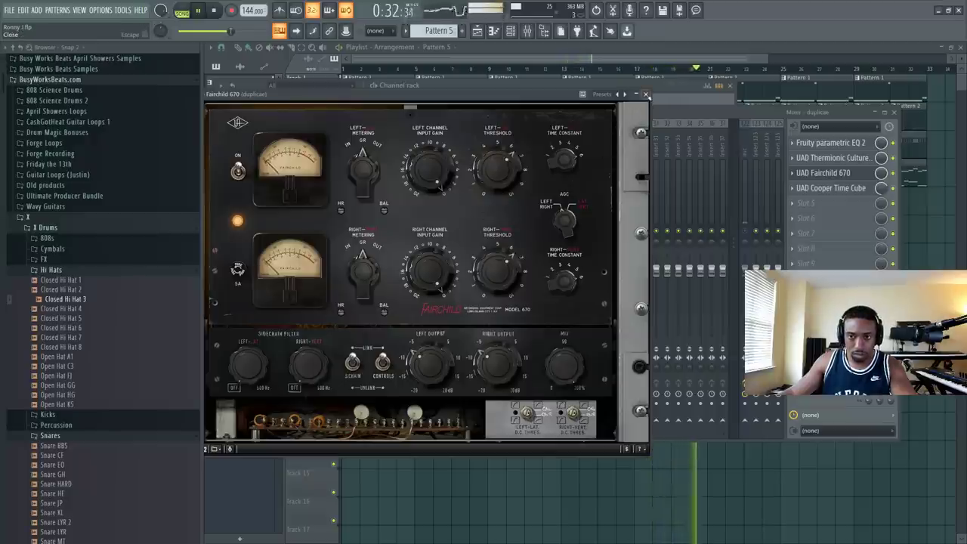
{"action": "left_click", "coordinate": [646, 94]}
Step: Enable the Snare EO channel's volume envelope with a short hold and minimum delay, attack, decay, sustain and release, and close the channel
{"action": "left_click", "coordinate": [302, 151]}
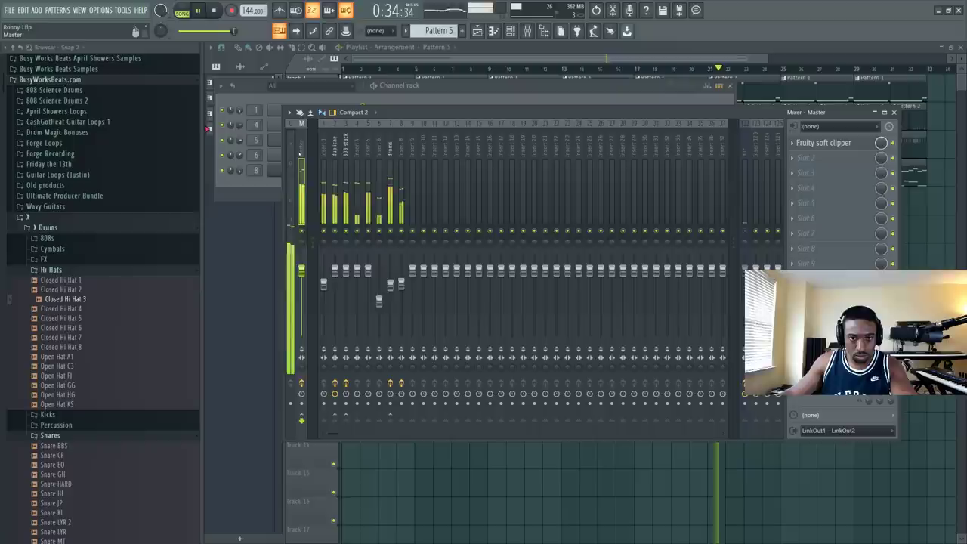
{"action": "left_click", "coordinate": [387, 155]}
{"action": "left_click", "coordinate": [380, 155]}
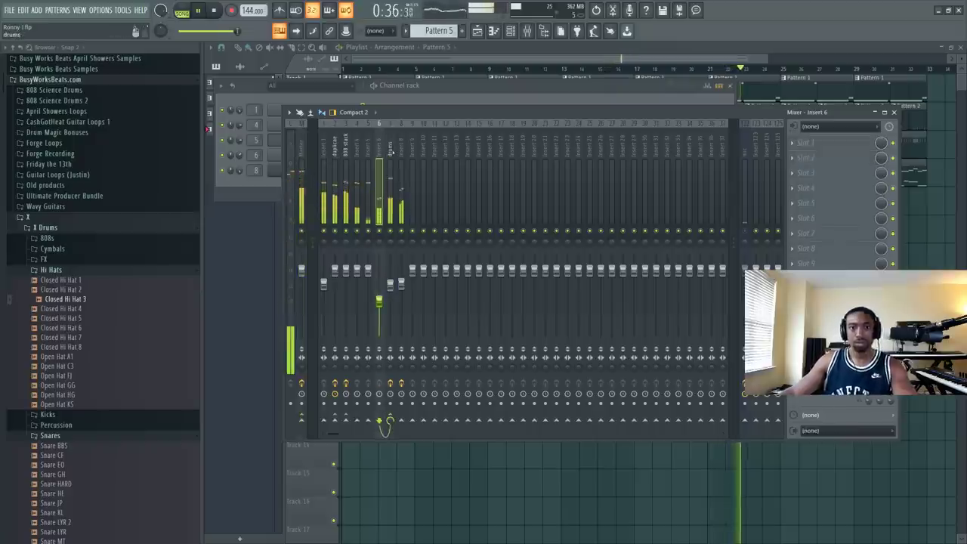
{"action": "left_click", "coordinate": [343, 93]}
{"action": "left_click", "coordinate": [327, 140]}
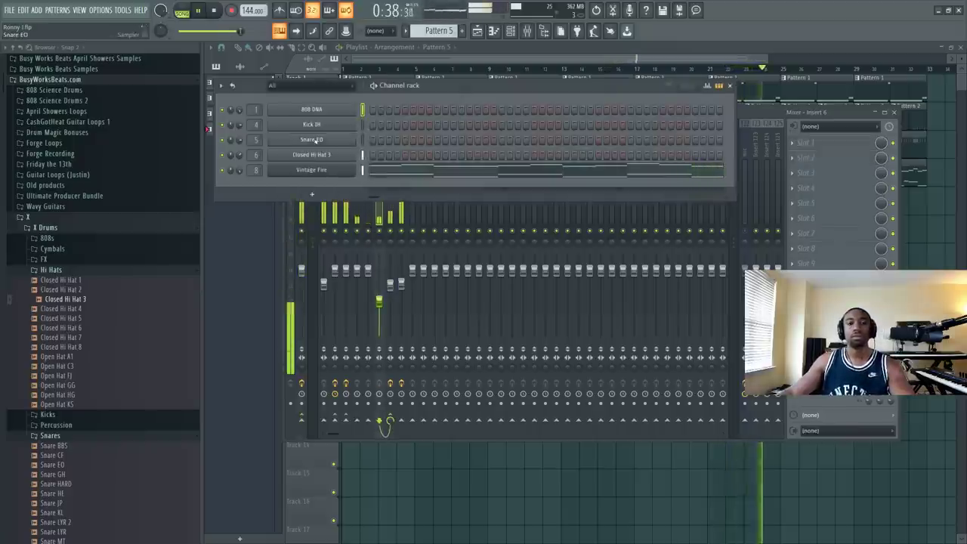
{"action": "left_click", "coordinate": [322, 191]}
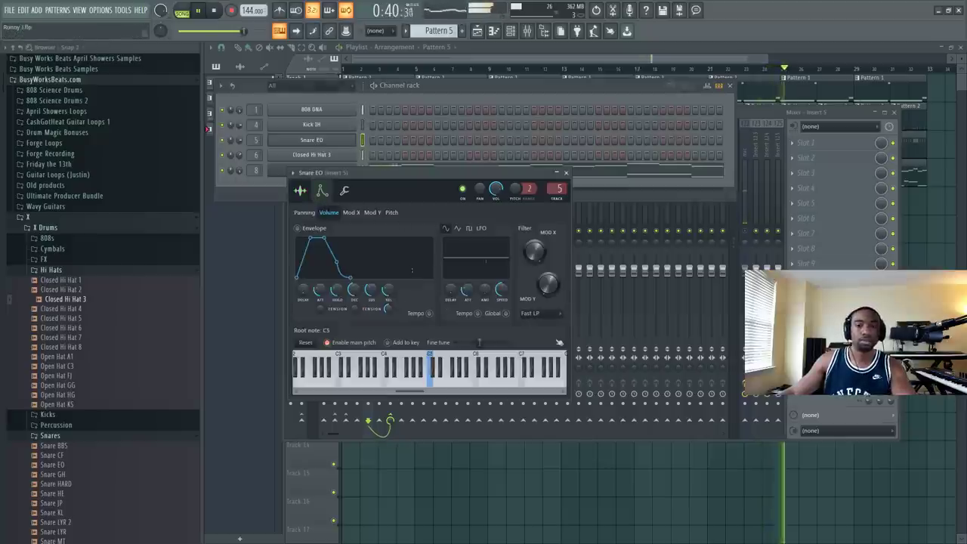
{"action": "left_click_drag", "start_coordinate": [319, 290], "coordinate": [371, 325]}
{"action": "left_click_drag", "start_coordinate": [353, 289], "coordinate": [337, 306]}
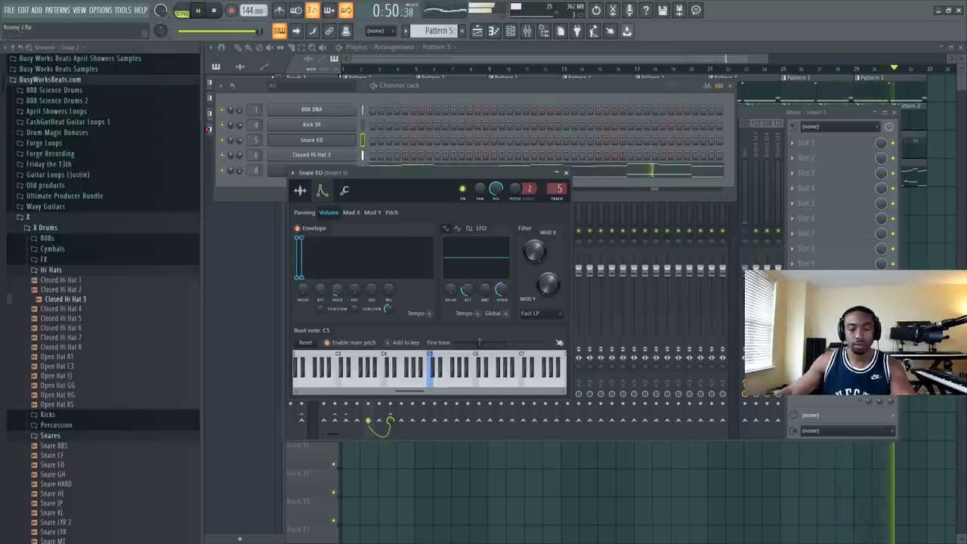
{"action": "left_click", "coordinate": [301, 191]}
{"action": "left_click", "coordinate": [566, 173]}
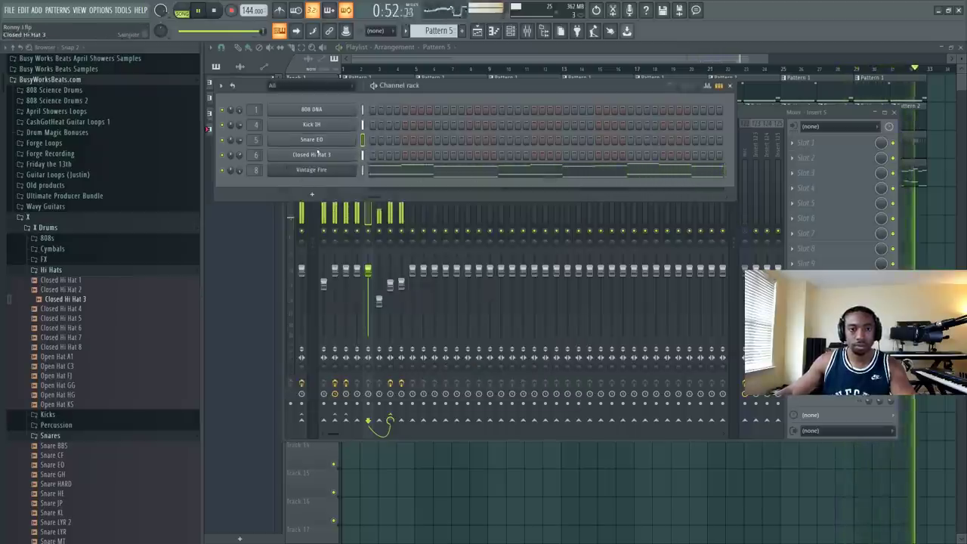
Step: Enable Closed Hi Hat 3's volume envelope with a very short hold and minimum attack, decay, sustain and release
{"action": "left_click", "coordinate": [311, 154]}
{"action": "left_click_drag", "start_coordinate": [333, 303], "coordinate": [333, 336]}
{"action": "left_click_drag", "start_coordinate": [401, 303], "coordinate": [401, 336]}
{"action": "left_click_drag", "start_coordinate": [350, 302], "coordinate": [350, 336]}
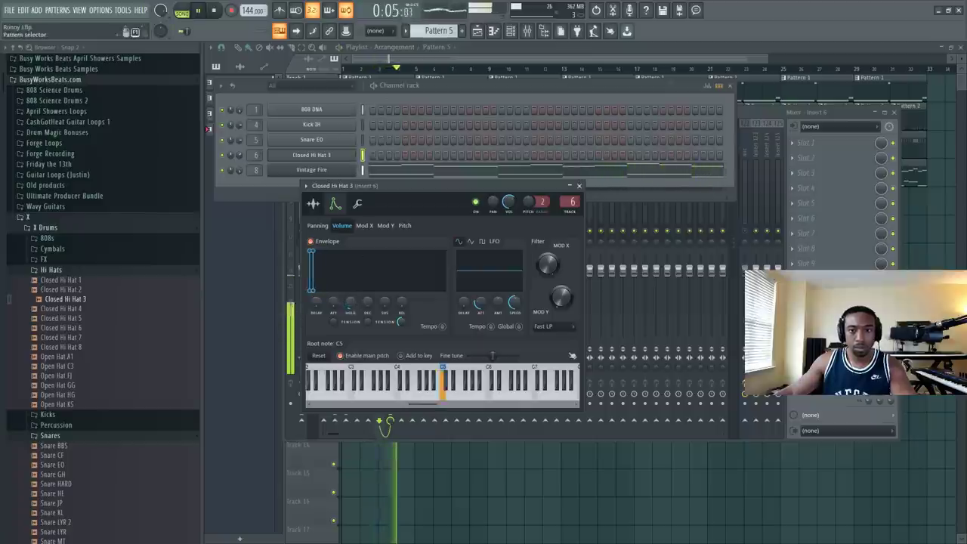
Step: In Pattern 3, add a fast Closed Hi Hat 3 roll at F4 at the very start of bar 1, and close the piano roll
{"action": "scroll", "coordinate": [438, 31], "scroll_direction": "up", "scroll_amount": 2}
{"action": "left_click", "coordinate": [391, 156]}
{"action": "scroll", "coordinate": [331, 196], "scroll_direction": "down", "scroll_amount": 4}
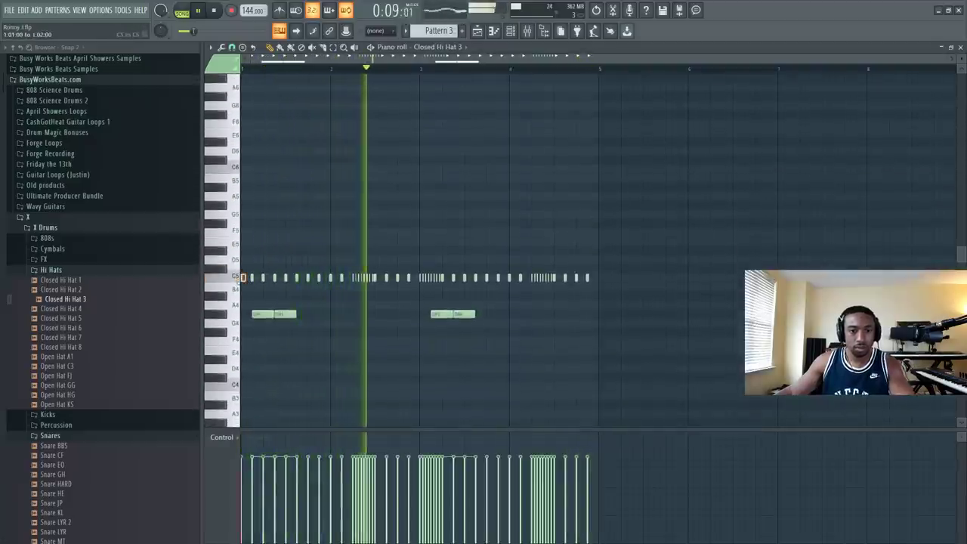
{"action": "scroll", "coordinate": [259, 226], "scroll_direction": "up", "scroll_amount": 3}
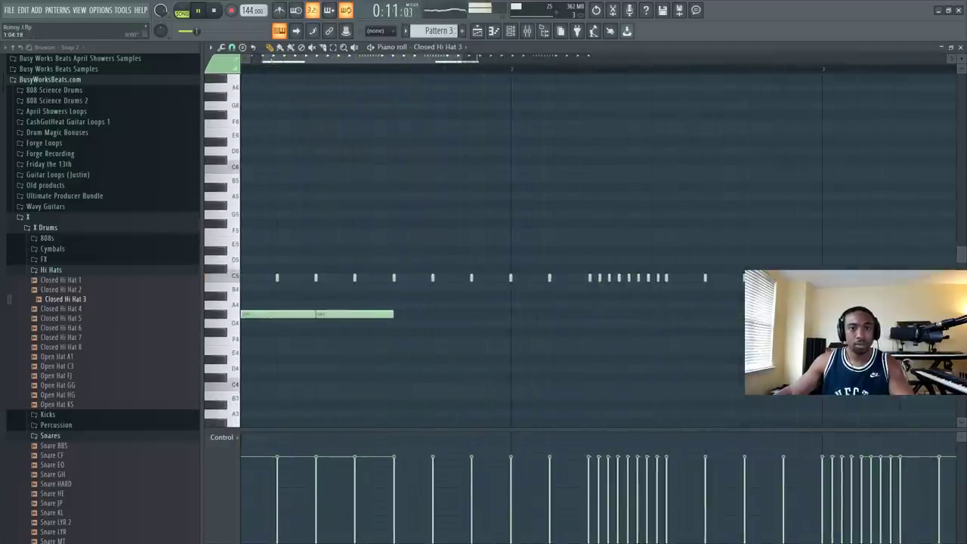
{"action": "scroll", "coordinate": [264, 227], "scroll_direction": "down", "scroll_amount": 3}
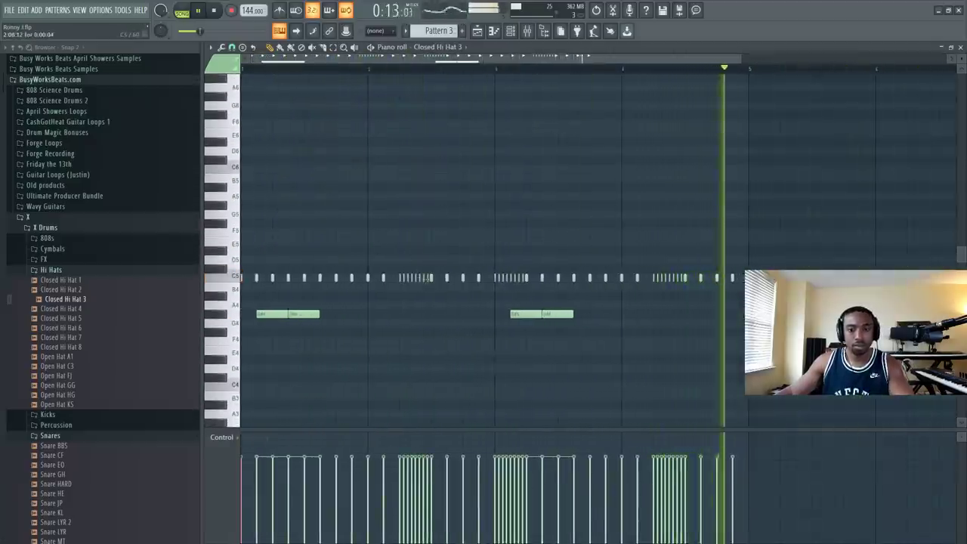
{"action": "right_click", "coordinate": [257, 278]}
{"action": "left_click_drag", "start_coordinate": [431, 278], "coordinate": [273, 341]}
{"action": "left_click", "coordinate": [257, 282]}
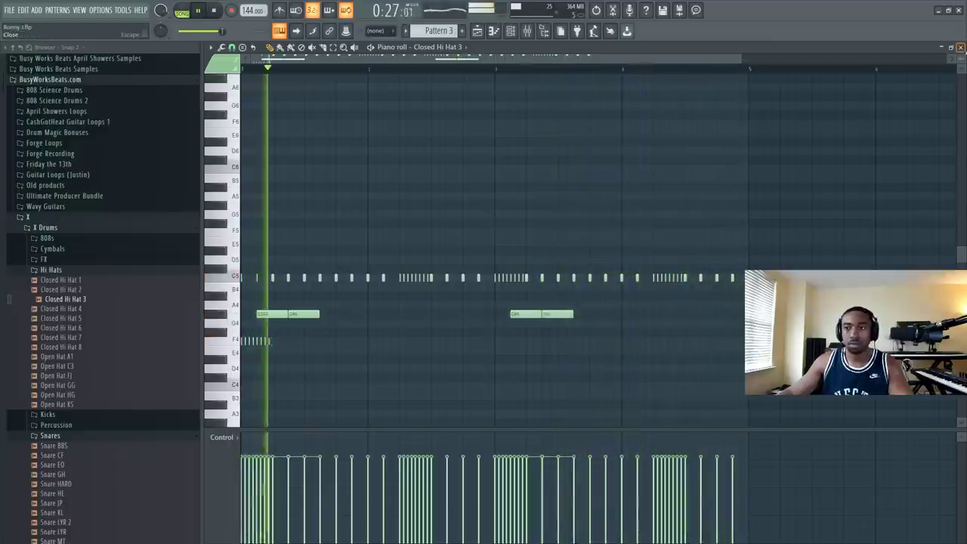
{"action": "left_click", "coordinate": [960, 46]}
Step: Try a different volume level adjustment on the Kick IH channel and reset it to default
{"action": "left_click", "coordinate": [313, 125]}
{"action": "left_click", "coordinate": [331, 177]}
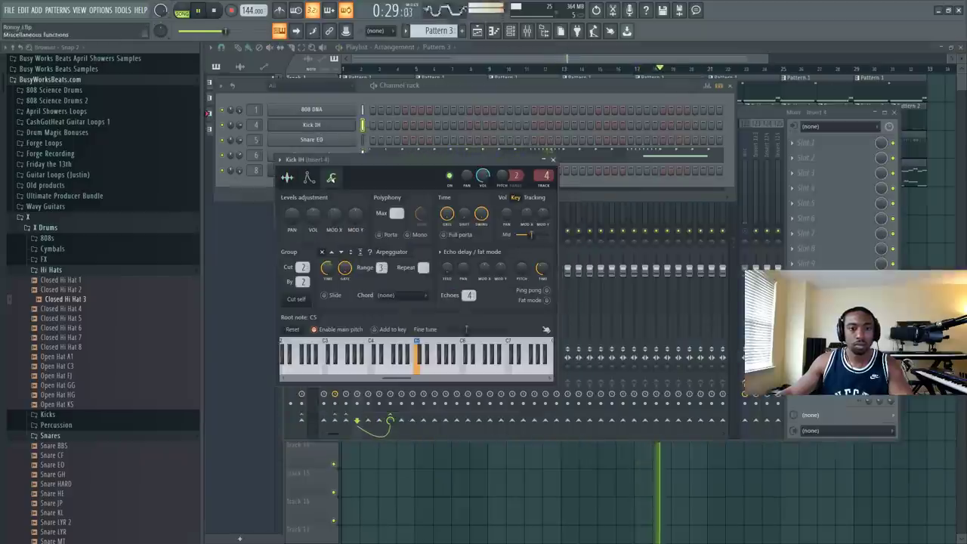
{"action": "right_click", "coordinate": [313, 214]}
{"action": "key", "text": "Escape"}
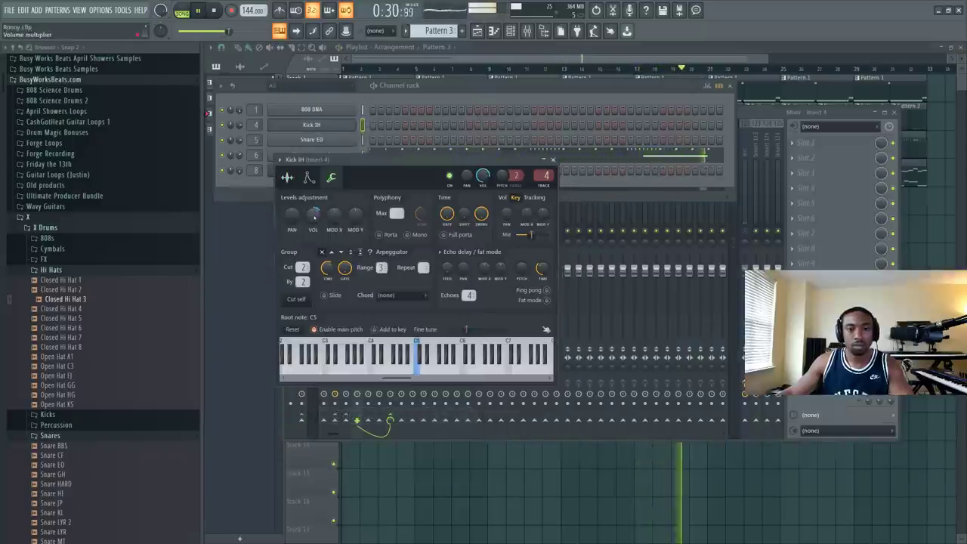
{"action": "right_click", "coordinate": [314, 217]}
{"action": "left_click", "coordinate": [345, 229]}
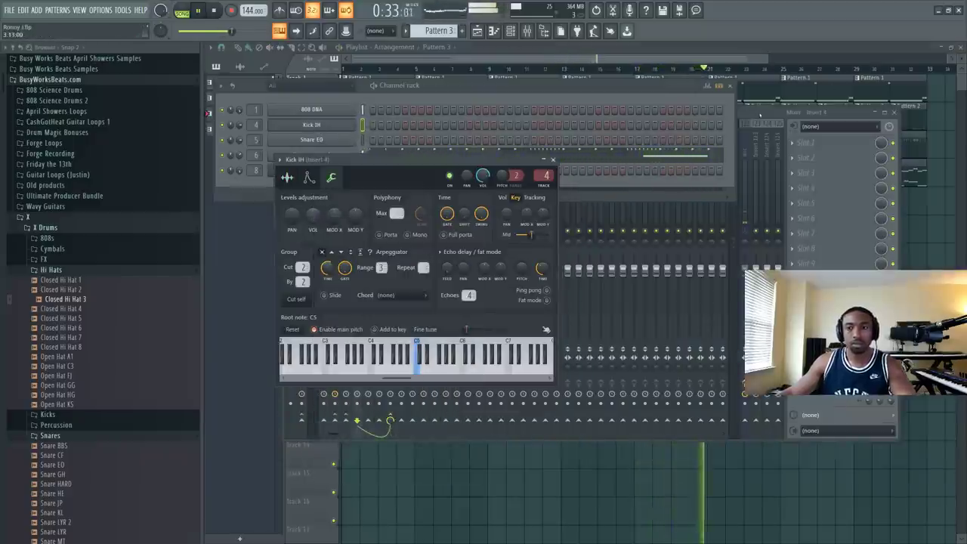
Step: Check the snare's mixer insert and the Snare EO channel's sample, volume envelope and miscellaneous settings, and close the channel
{"action": "left_click", "coordinate": [759, 115]}
{"action": "left_click", "coordinate": [368, 164]}
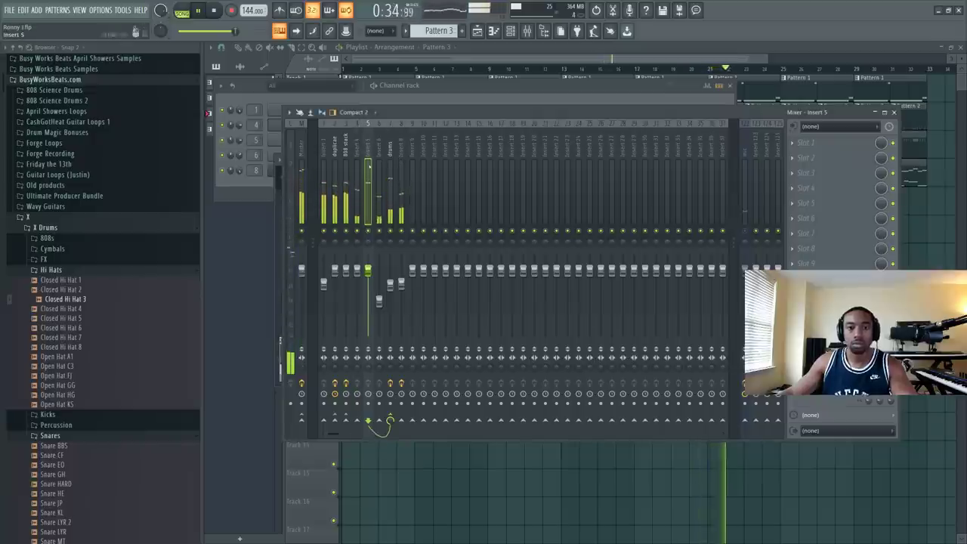
{"action": "left_click", "coordinate": [250, 140]}
{"action": "left_click", "coordinate": [312, 139]}
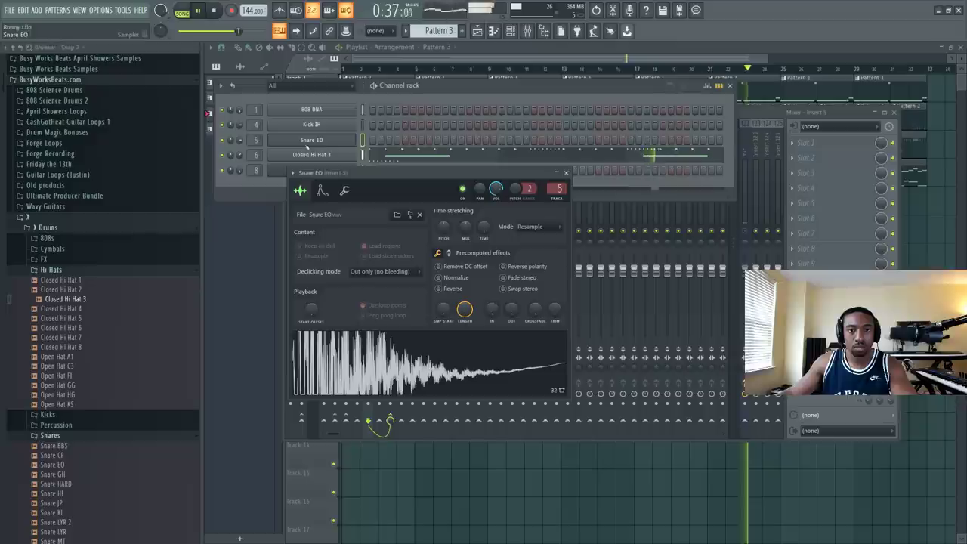
{"action": "left_click", "coordinate": [322, 192]}
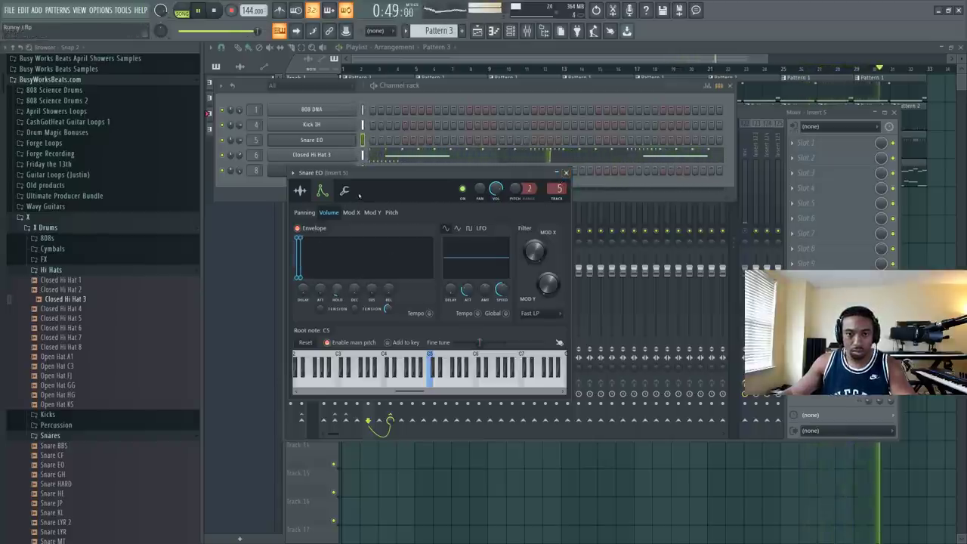
{"action": "left_click", "coordinate": [345, 191]}
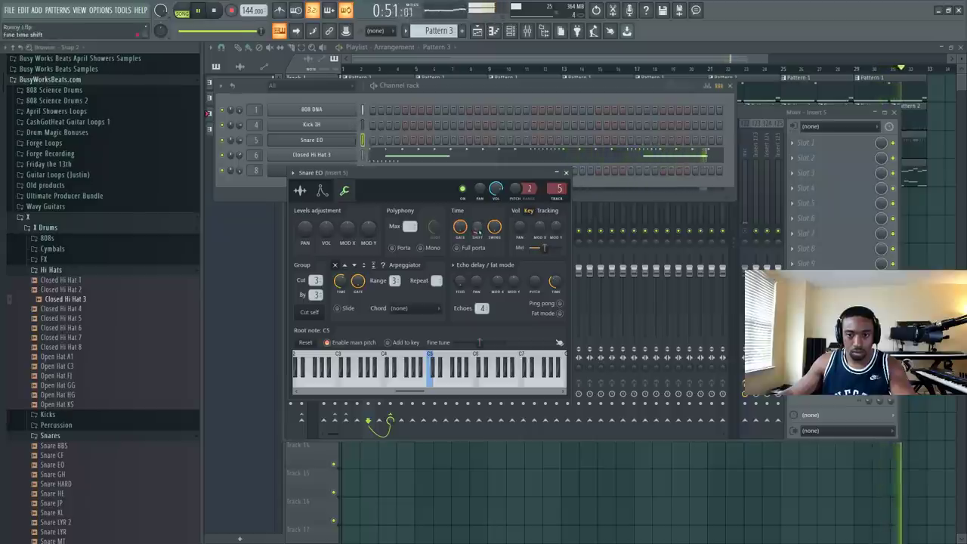
{"action": "left_click", "coordinate": [565, 173]}
Step: Move the 808 stack's Fruity soft clipper down to slot 3 and load Ozone 8 Dynamics ahead of it
{"action": "right_click", "coordinate": [949, 117]}
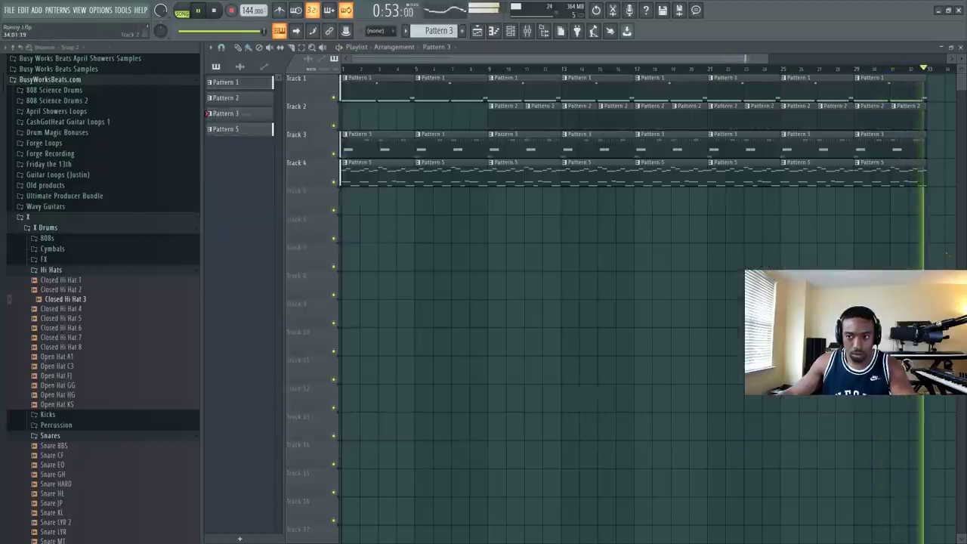
{"action": "key", "text": "F9"}
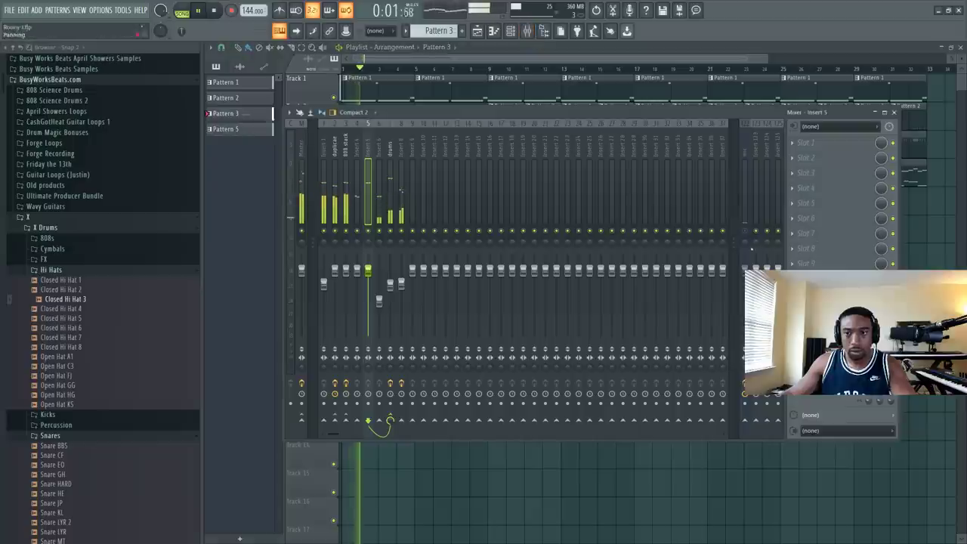
{"action": "key", "text": "space"}
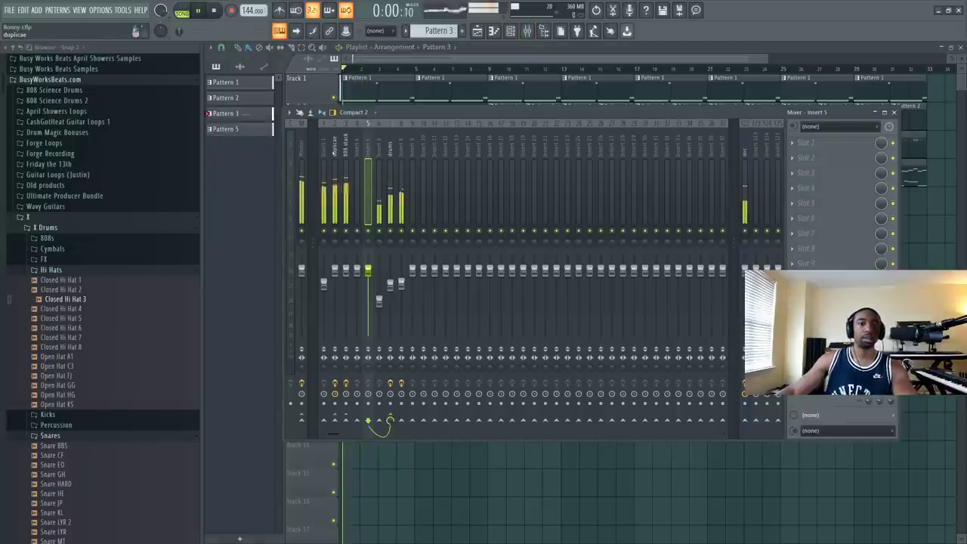
{"action": "left_click", "coordinate": [346, 182]}
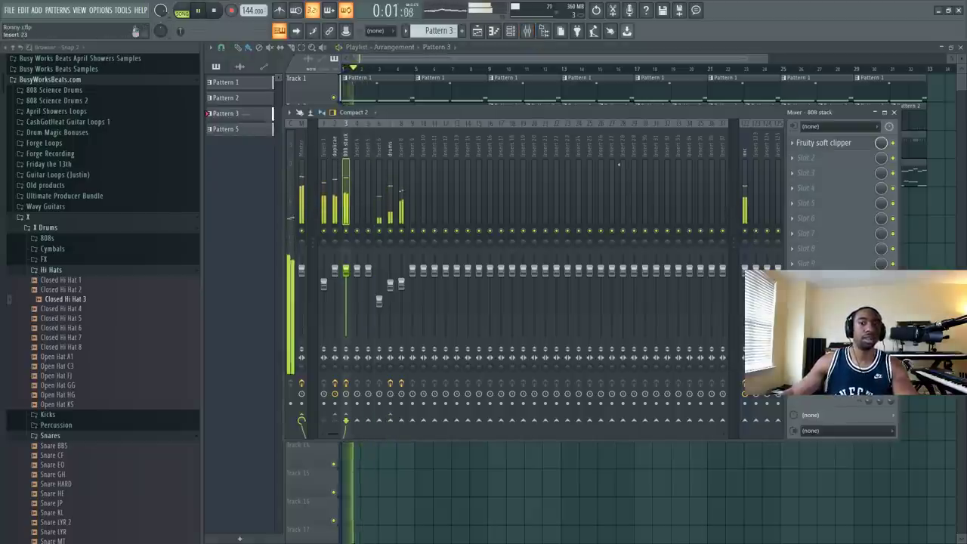
{"action": "left_click", "coordinate": [746, 231]}
{"action": "scroll", "coordinate": [833, 144], "scroll_direction": "down", "scroll_amount": 2}
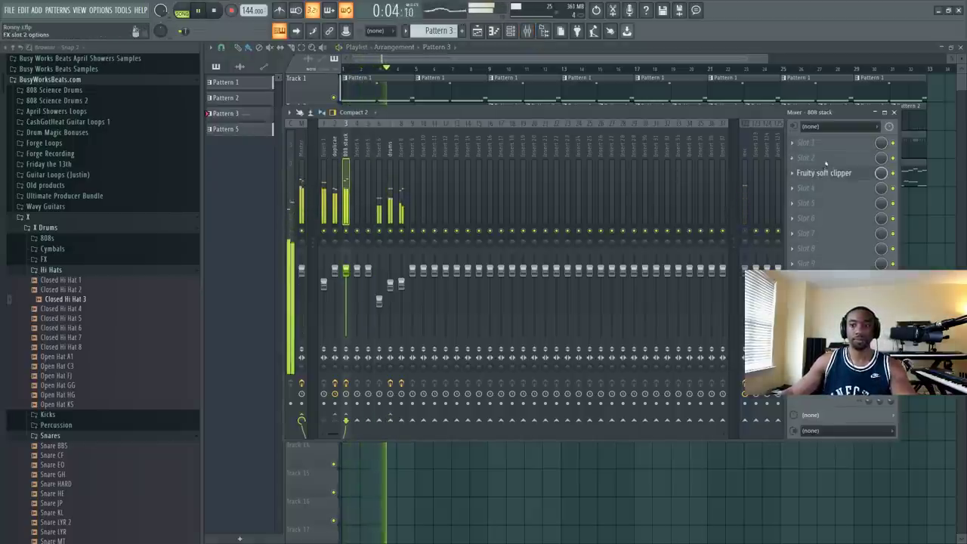
{"action": "left_click", "coordinate": [825, 160]}
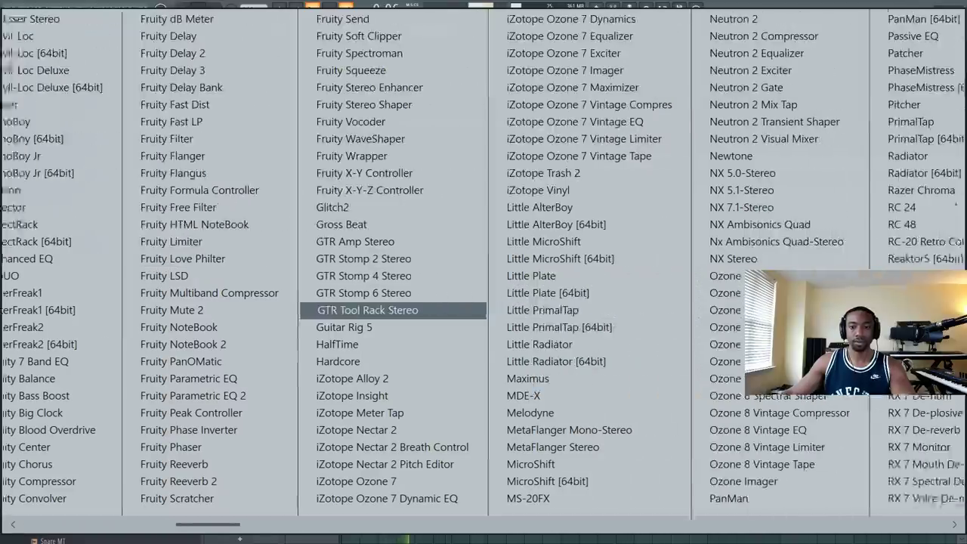
{"action": "left_click", "coordinate": [591, 315]}
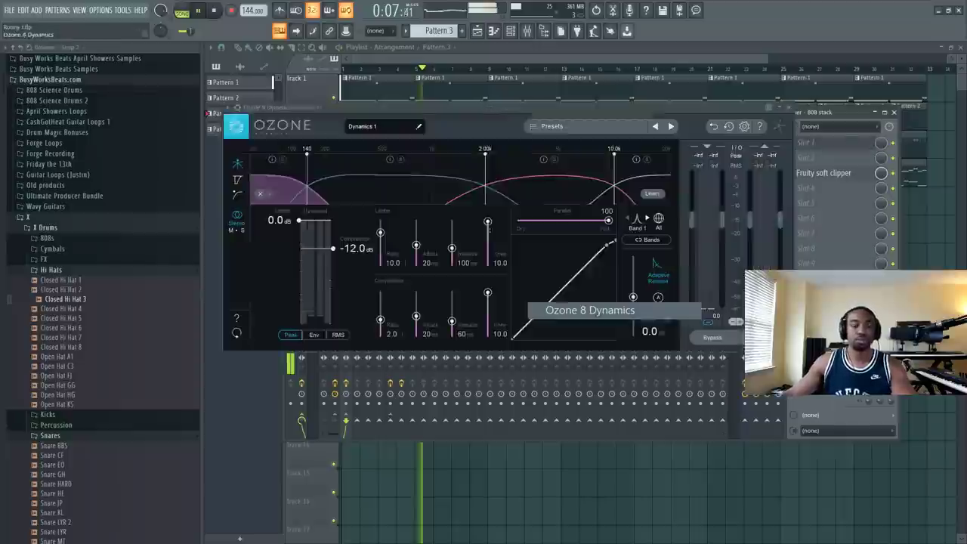
Step: Show all Ozone bands, set the compressor thresholds to -26.5 dB for band 2 and -21.9 dB for band 1, and close the plugin
{"action": "left_click", "coordinate": [658, 218]}
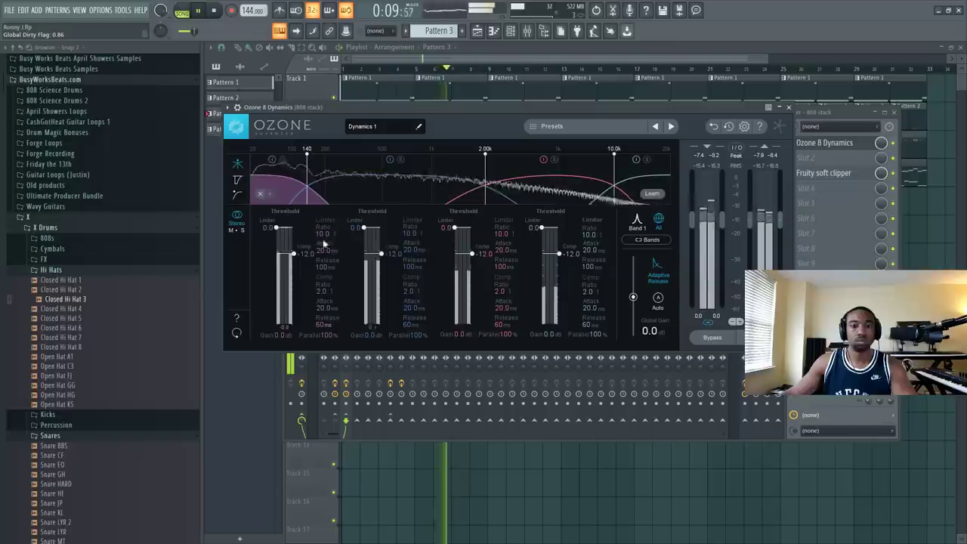
{"action": "left_click_drag", "start_coordinate": [382, 253], "coordinate": [405, 313]}
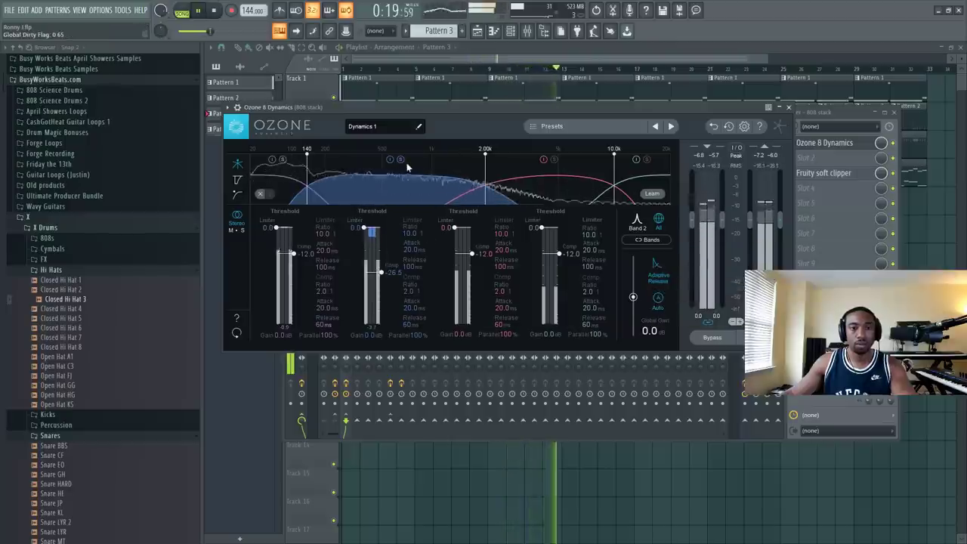
{"action": "left_click_drag", "start_coordinate": [301, 257], "coordinate": [301, 268]}
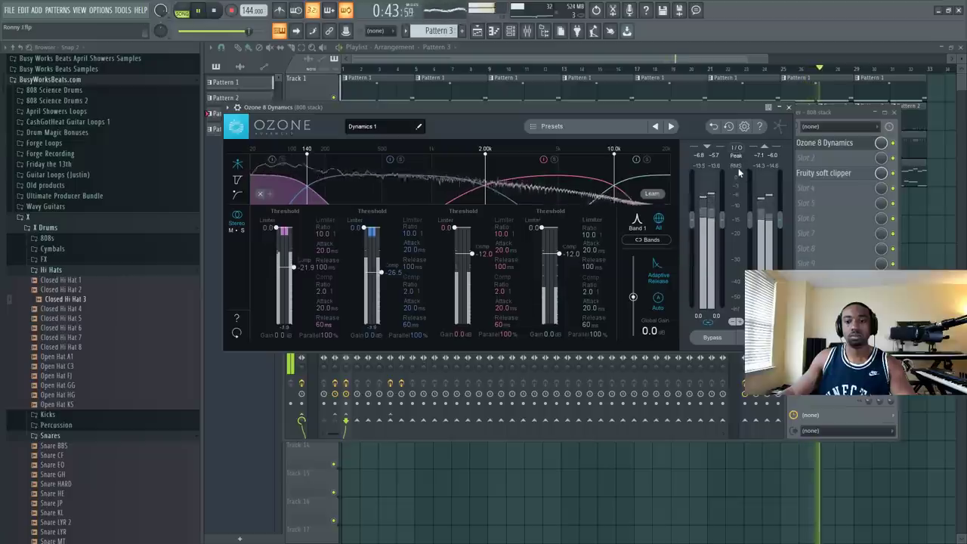
{"action": "left_click", "coordinate": [788, 107]}
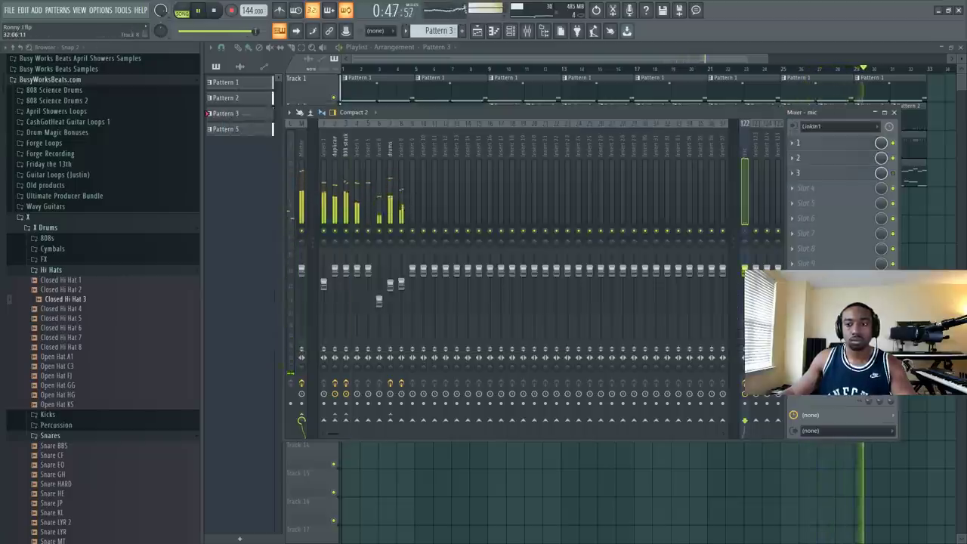
{"action": "key", "text": "F9"}
{"action": "key", "text": "F9"}
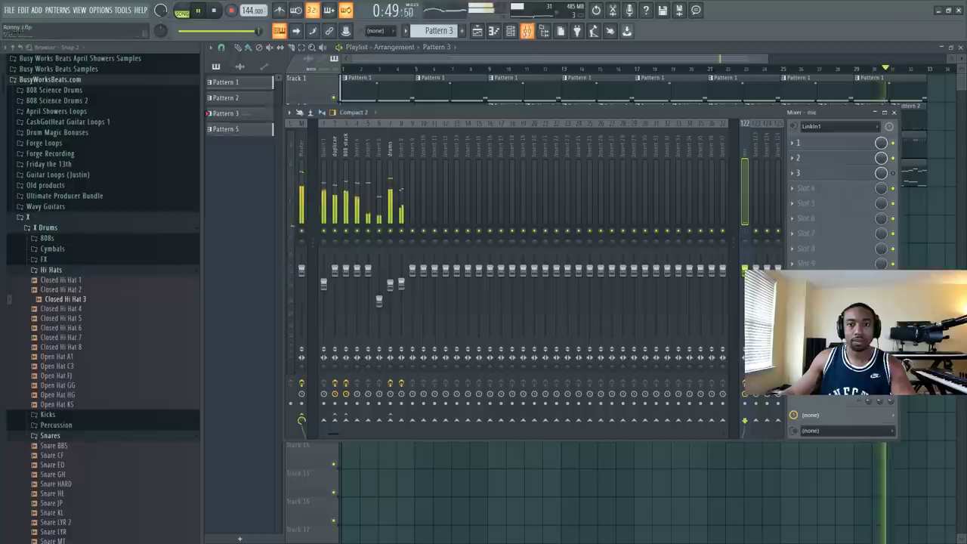
{"action": "key", "text": "space"}
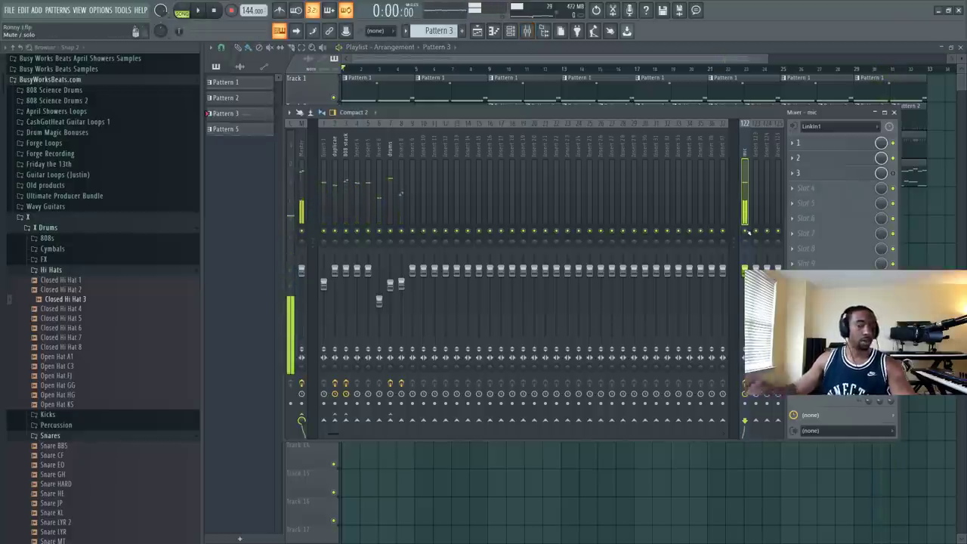
{"action": "key", "text": "space"}
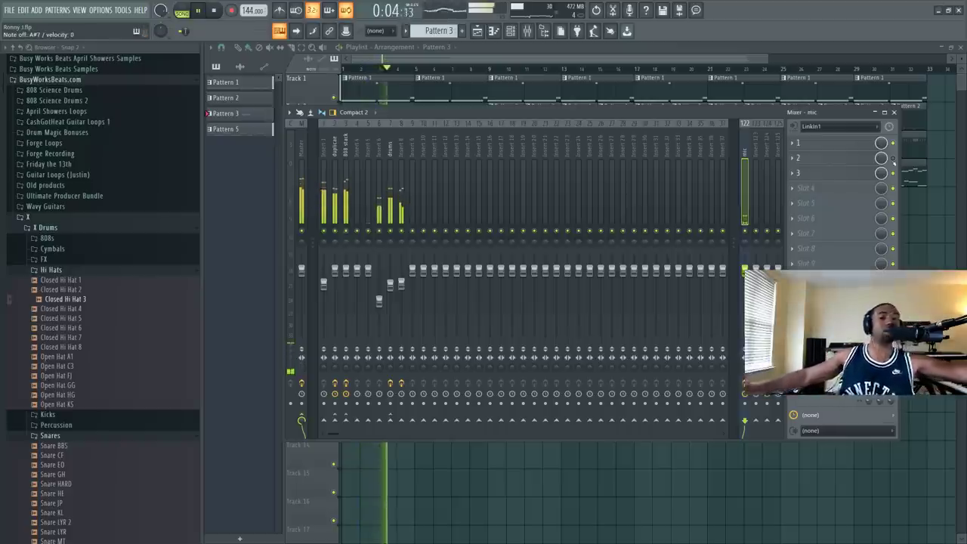
{"action": "key", "text": "space"}
Step: Add a 3x Osc instrument channel to the project
{"action": "left_click", "coordinate": [511, 34]}
{"action": "key", "text": "space"}
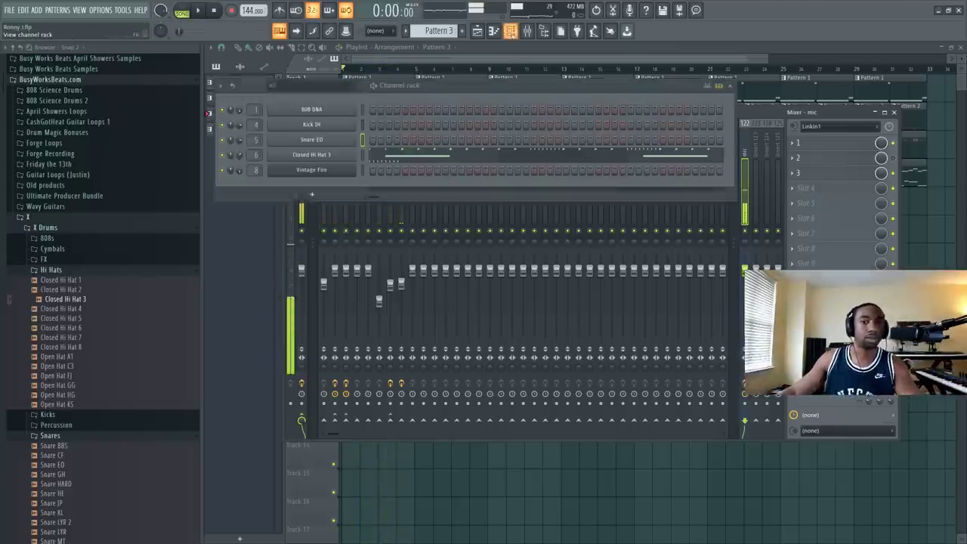
{"action": "left_click", "coordinate": [309, 192]}
{"action": "left_click", "coordinate": [311, 77]}
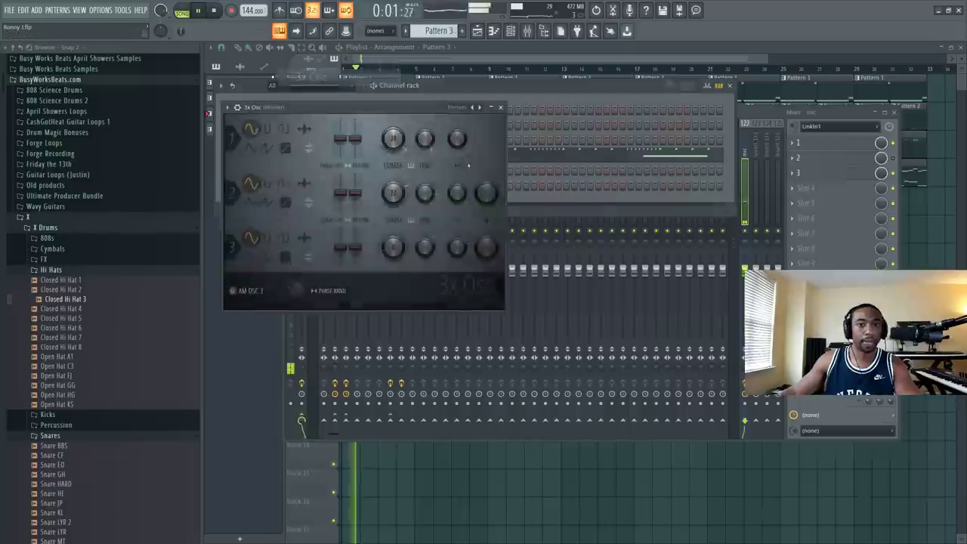
{"action": "key", "text": "space"}
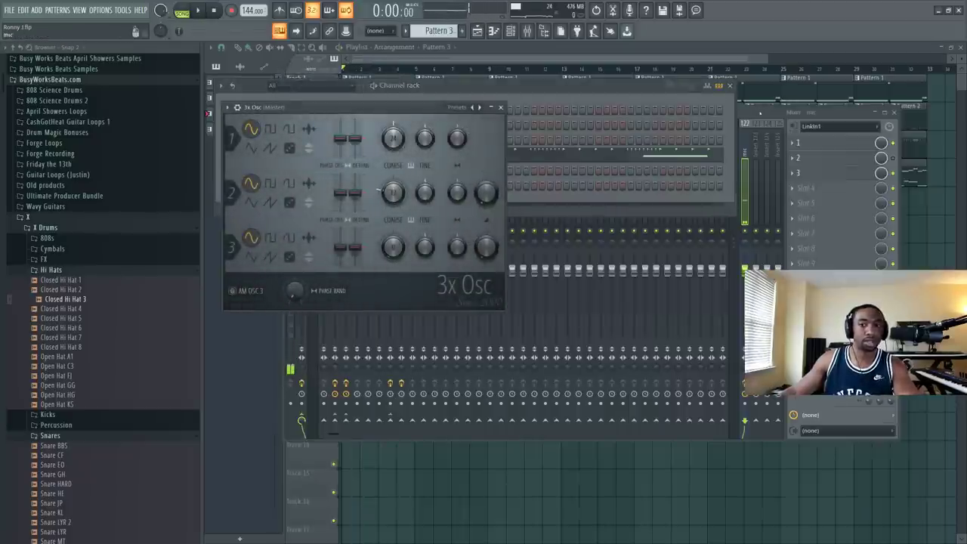
Step: Route the 3x Osc channel to mixer insert 9
{"action": "left_click", "coordinate": [340, 423]}
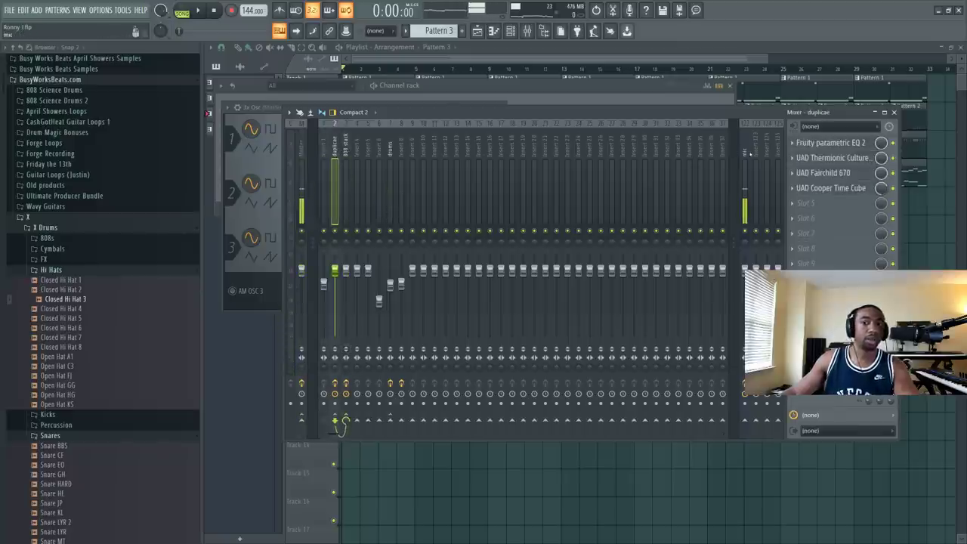
{"action": "left_click", "coordinate": [750, 153]}
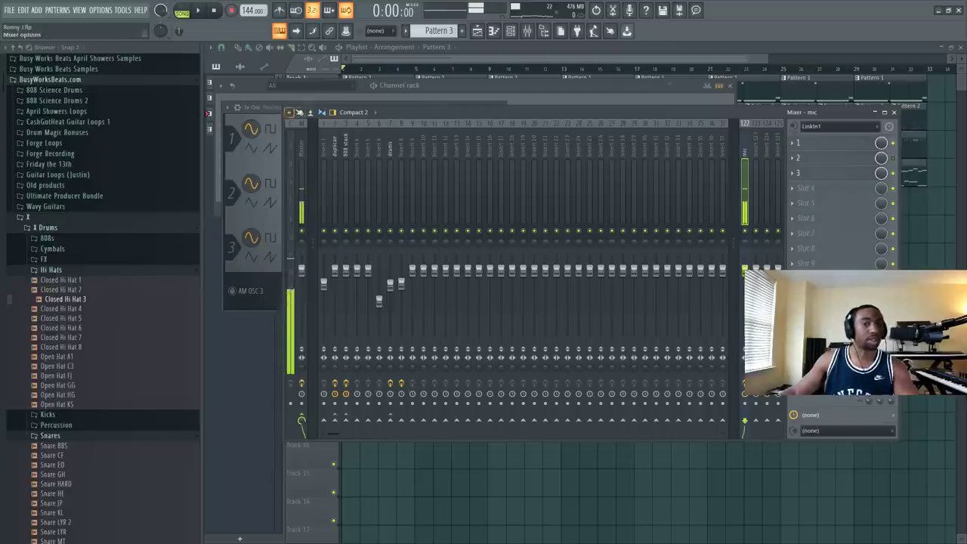
{"action": "key", "text": "space"}
{"action": "key", "text": "F6"}
{"action": "left_click_drag", "start_coordinate": [256, 183], "coordinate": [257, 156]}
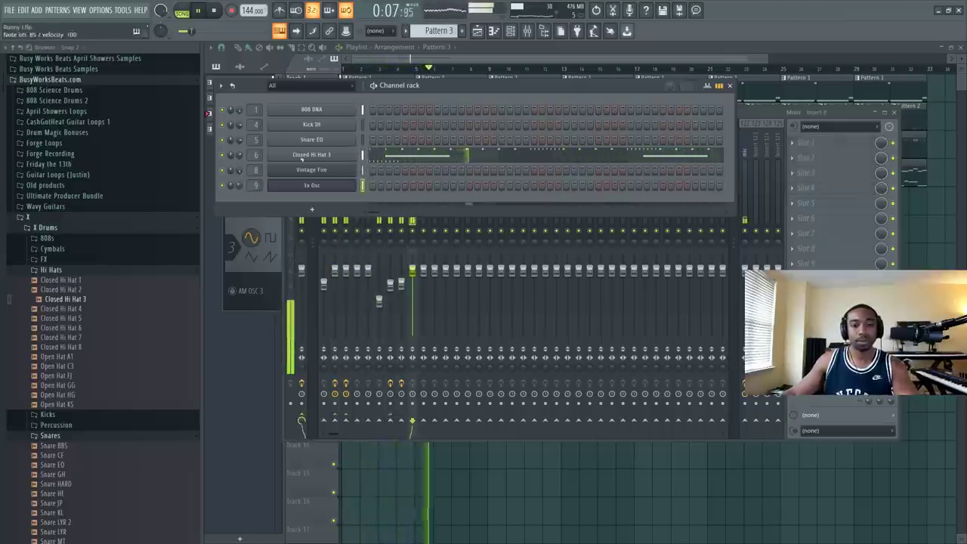
Step: Create a new empty Pattern 4, open the 3x Osc channel's piano roll in it, and restart song playback
{"action": "key", "text": "F4"}
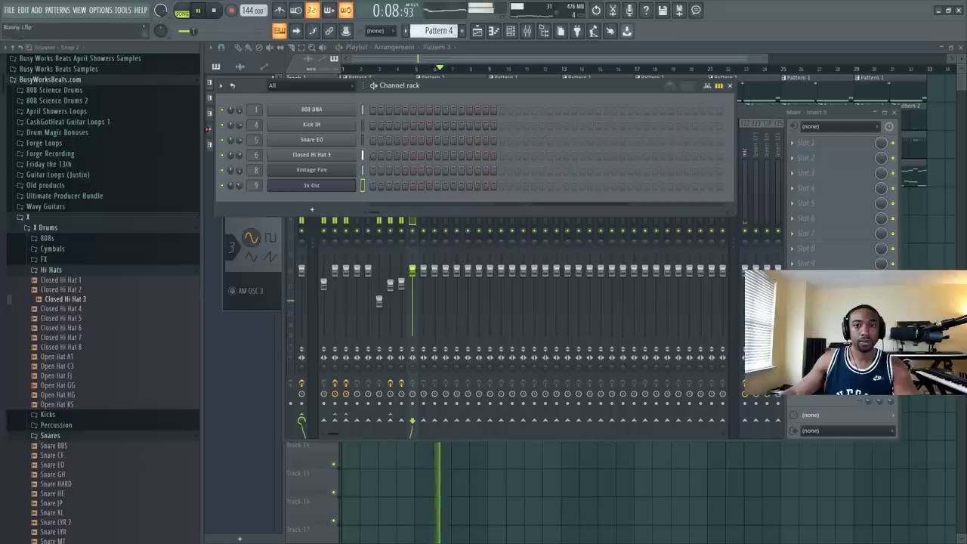
{"action": "left_click", "coordinate": [741, 240]}
{"action": "left_click", "coordinate": [431, 92]}
{"action": "right_click", "coordinate": [351, 181]}
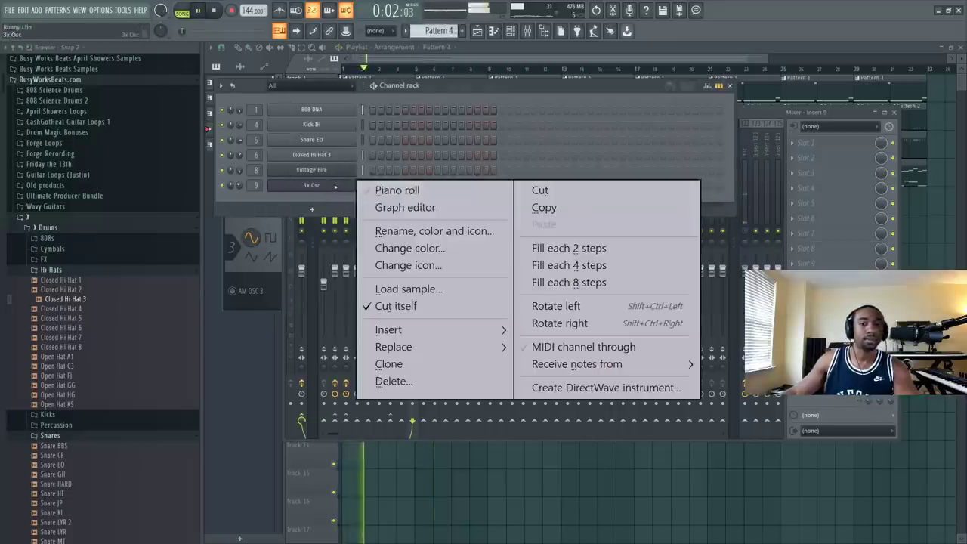
{"action": "left_click", "coordinate": [377, 188]}
{"action": "key", "text": "space"}
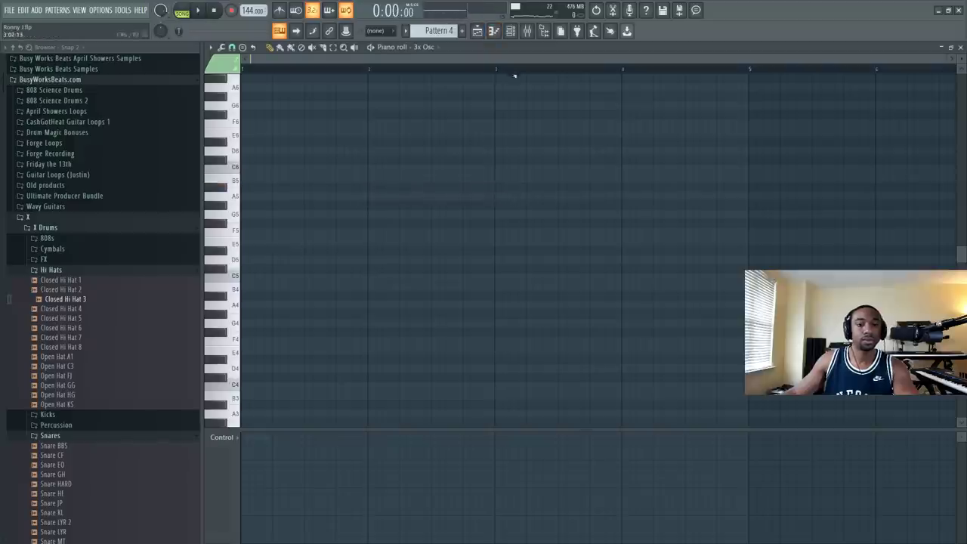
{"action": "left_click", "coordinate": [527, 31]}
{"action": "left_click", "coordinate": [603, 93]}
{"action": "key", "text": "space"}
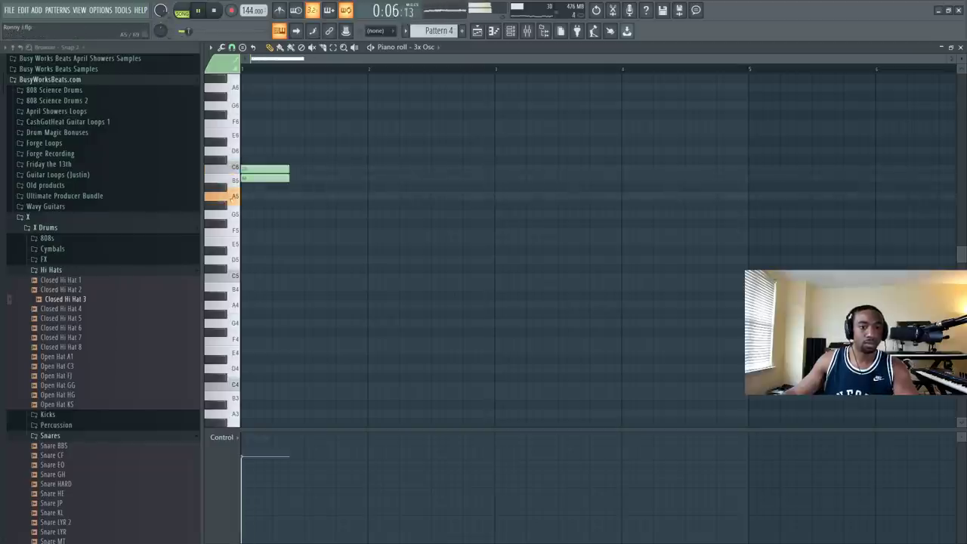
Step: Add stacked notes A5, G5, F#5, E5, D5 and C5 at the start of the 3x Osc part in Pattern 4
{"action": "left_click", "coordinate": [244, 215]}
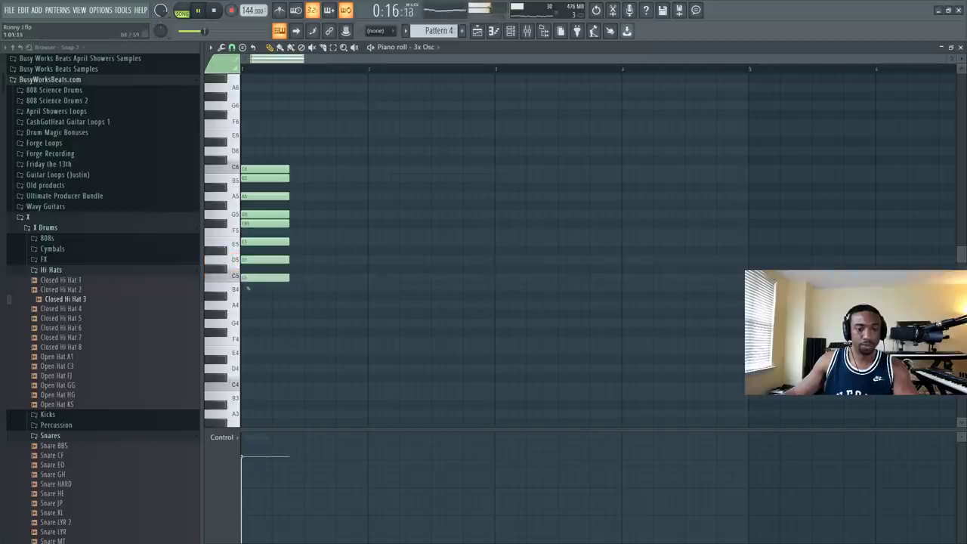
Step: Load Guitar Rig 5 in the first effect slot of mixer insert 9 and switch on its Tuner
{"action": "left_click", "coordinate": [533, 31]}
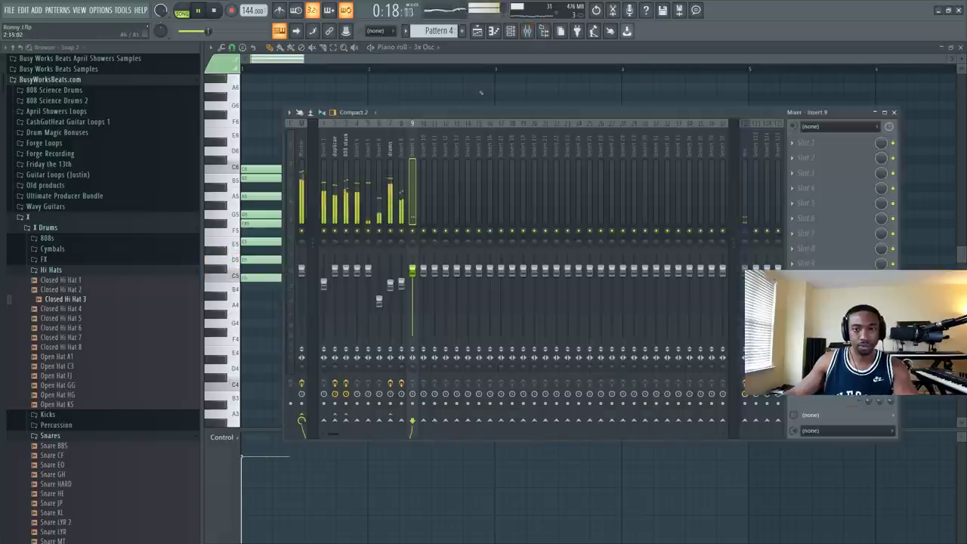
{"action": "left_click", "coordinate": [527, 31]}
{"action": "left_click", "coordinate": [528, 31]}
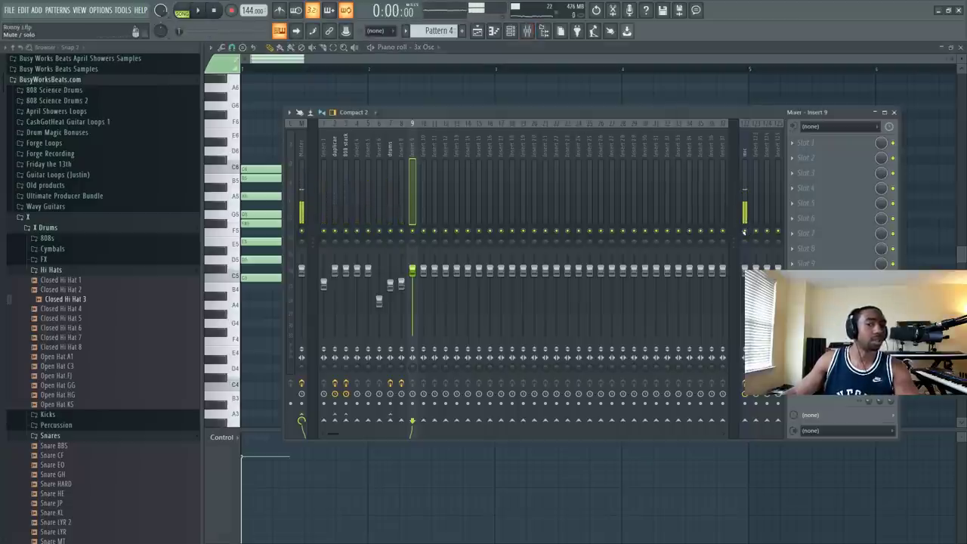
{"action": "left_click", "coordinate": [812, 150]}
{"action": "scroll", "coordinate": [537, 276], "scroll_direction": "right", "scroll_amount": 2}
{"action": "left_click", "coordinate": [412, 325]}
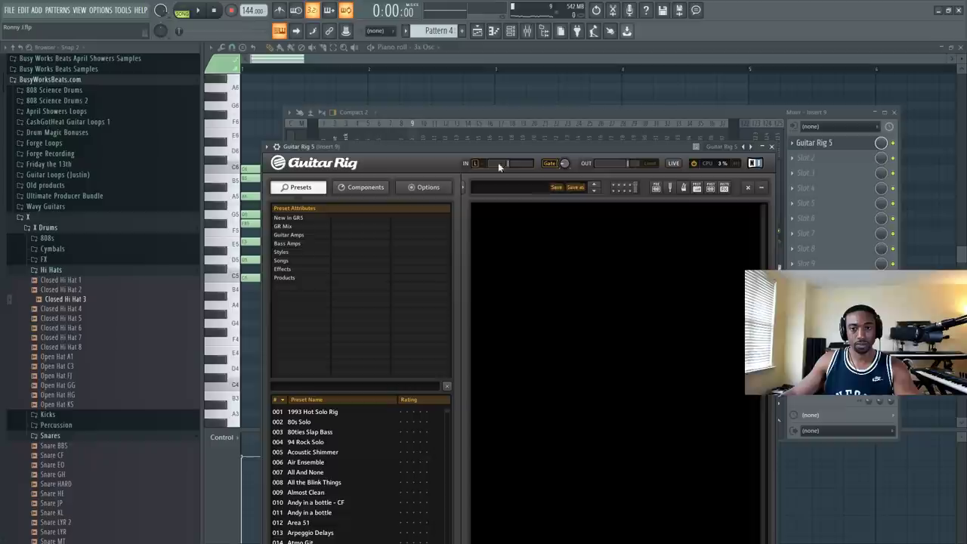
{"action": "left_click", "coordinate": [670, 189]}
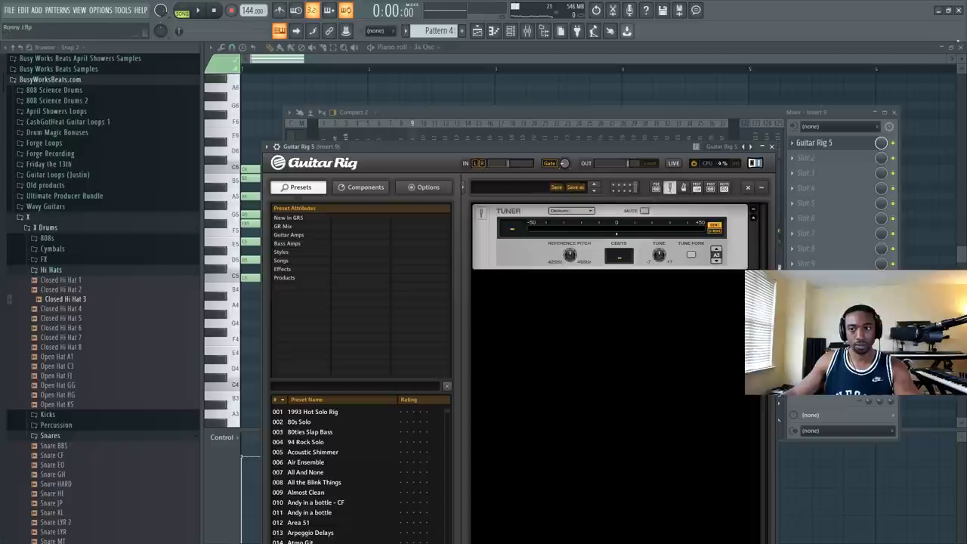
Step: Leave the 3x Osc piano roll, open Pattern 2's 808 DNA piano roll from the playlist and start playback
{"action": "left_click", "coordinate": [960, 47]}
{"action": "left_click", "coordinate": [954, 93]}
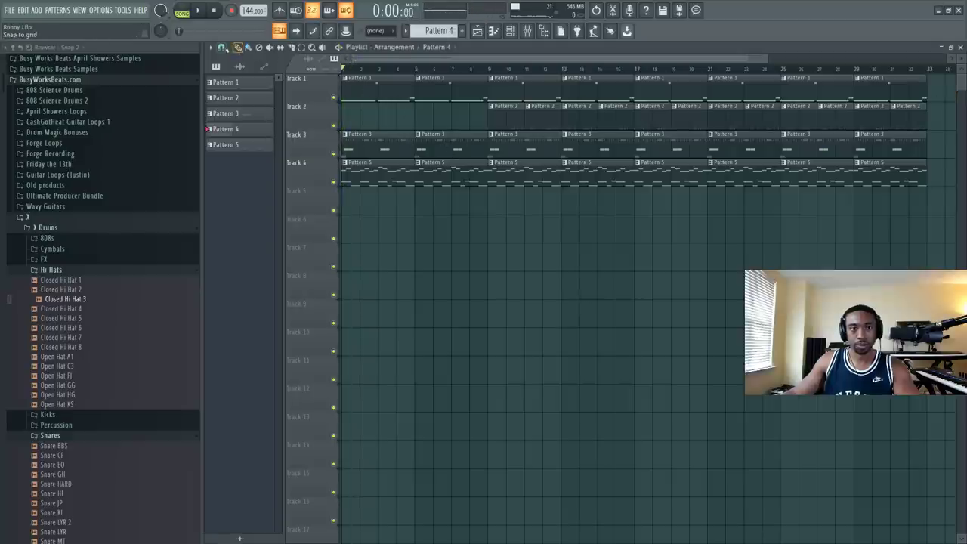
{"action": "left_click", "coordinate": [238, 47]}
{"action": "left_click", "coordinate": [241, 316]}
{"action": "right_click", "coordinate": [344, 85]}
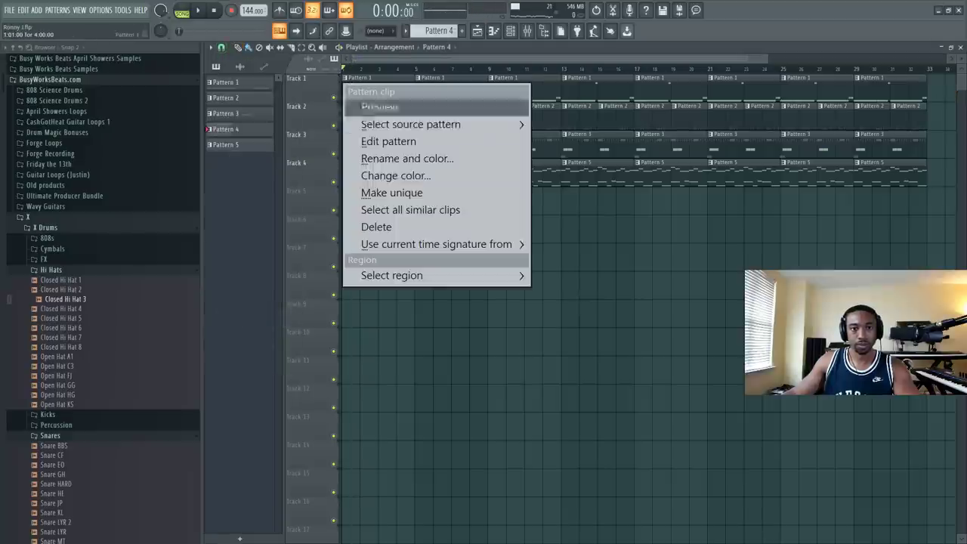
{"action": "left_click", "coordinate": [392, 193]}
{"action": "double_click", "coordinate": [379, 88]}
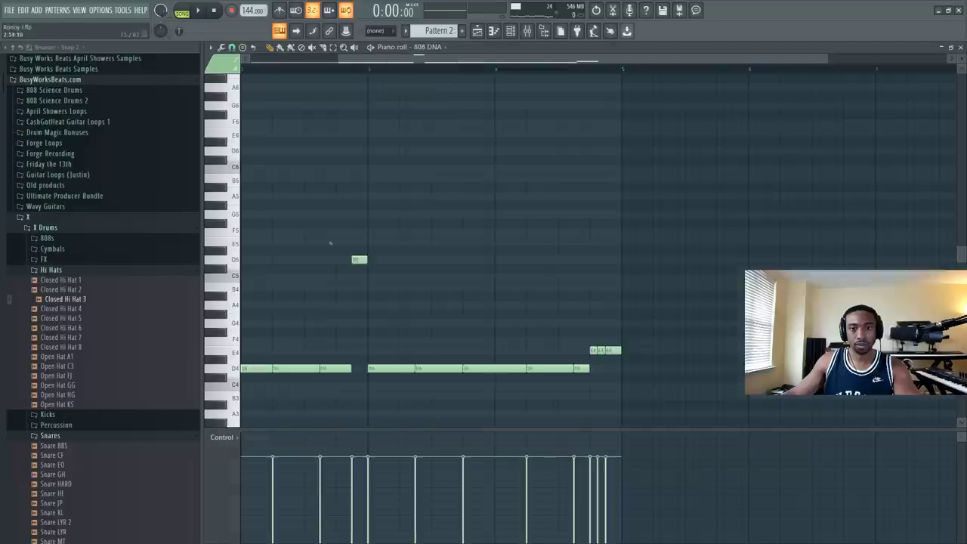
{"action": "key", "text": "space"}
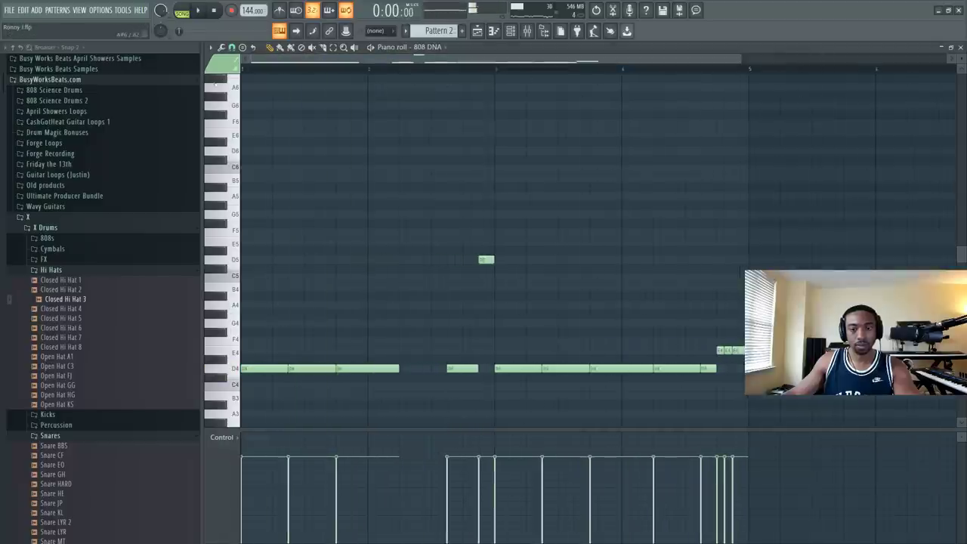
{"action": "key", "text": "space"}
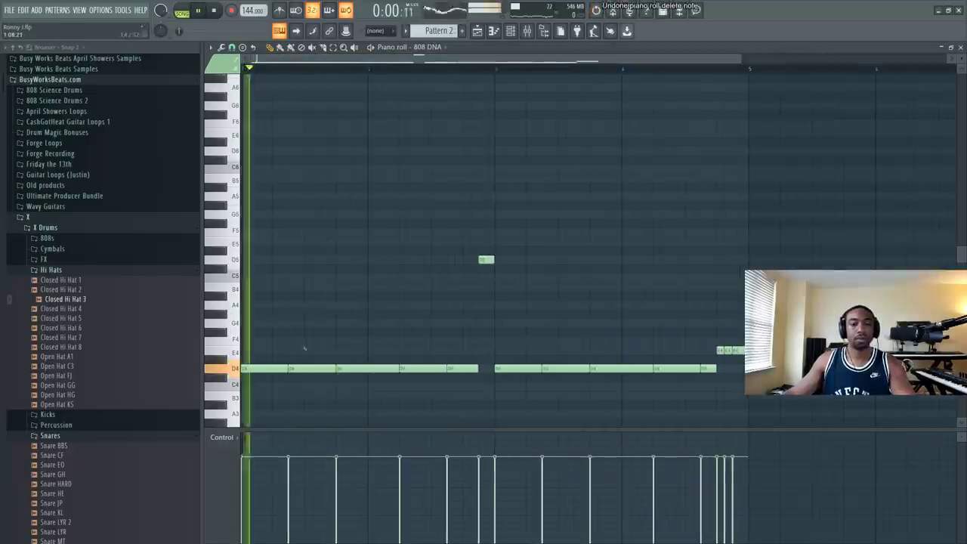
Step: Delete the second and fifth D4 notes from Pattern 2's 808 DNA part and close its piano roll
{"action": "right_click", "coordinate": [308, 369]}
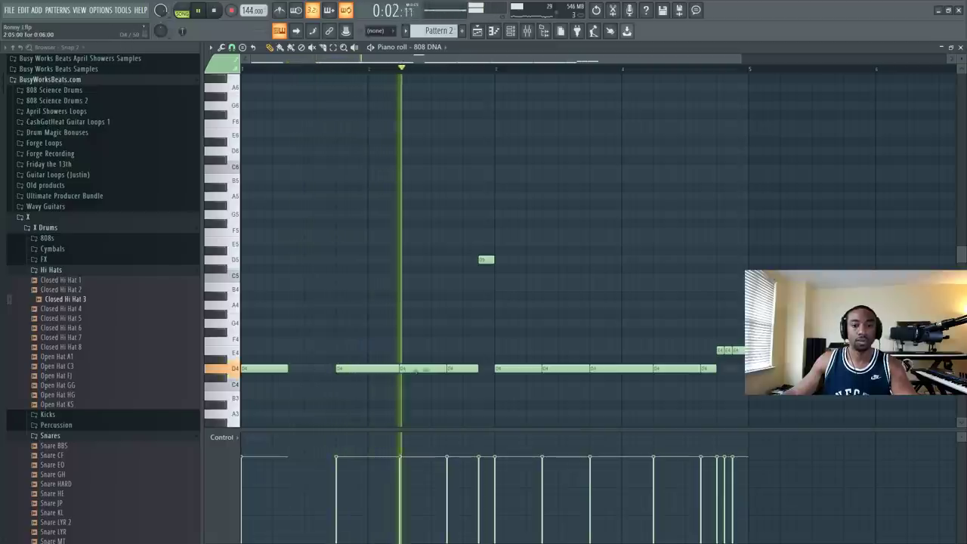
{"action": "right_click", "coordinate": [462, 368]}
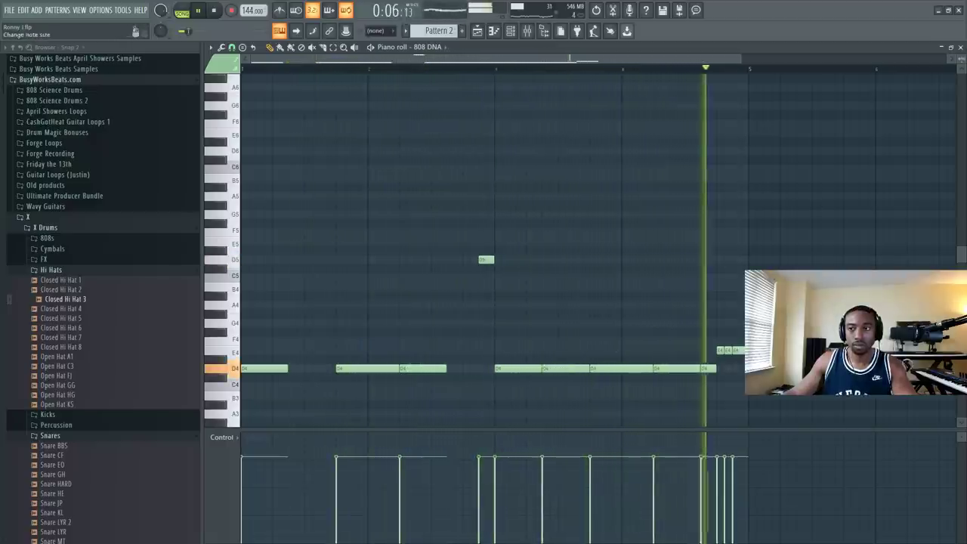
{"action": "key", "text": "Escape"}
{"action": "key", "text": "Escape"}
{"action": "key", "text": "space"}
{"action": "key", "text": "space"}
Step: Place a Pattern 2 clip at bar 9 of Track 1 and make that clip unique
{"action": "left_click", "coordinate": [496, 81]}
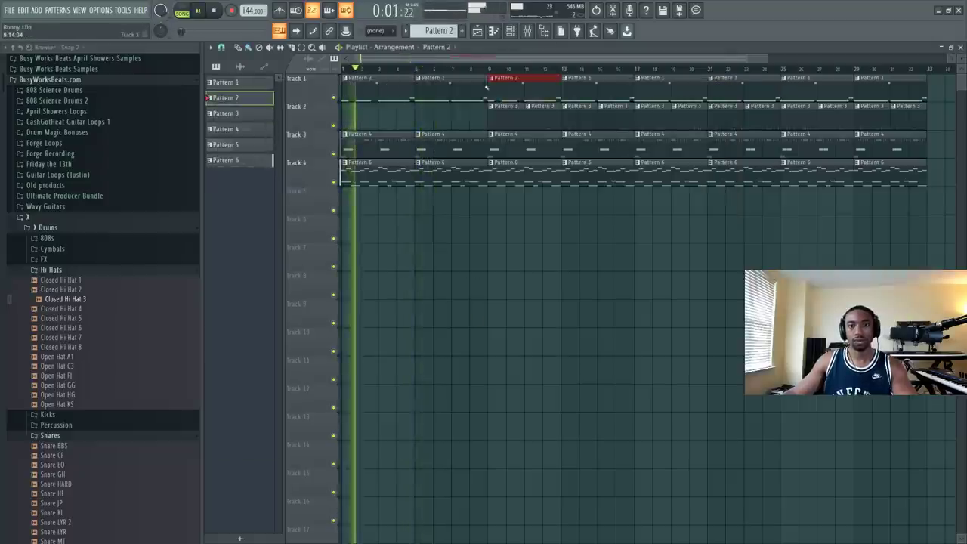
{"action": "left_click", "coordinate": [491, 78]}
{"action": "left_click", "coordinate": [531, 194]}
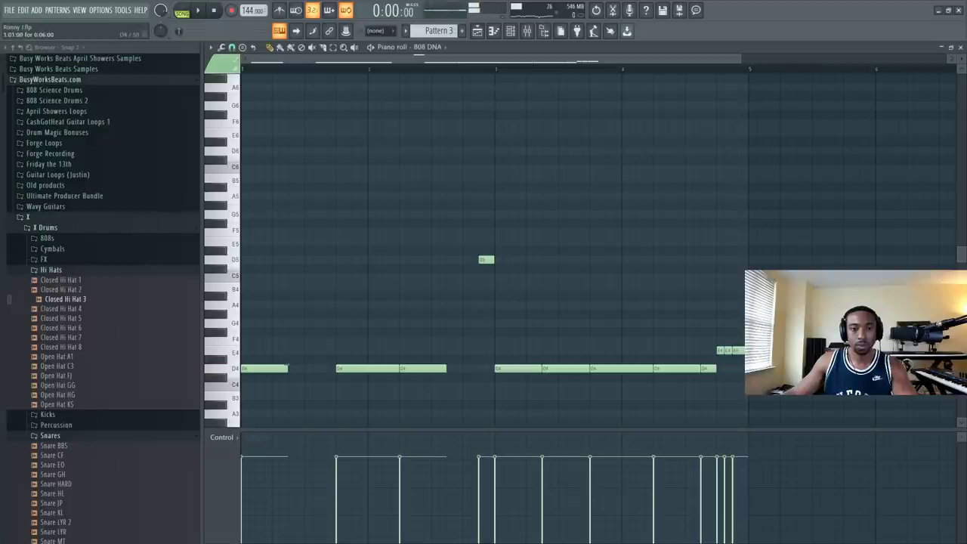
Step: Shorten the first 808 D4 note to one beat and add an equally long D4 note directly after it, auditioning in pattern mode
{"action": "left_click_drag", "start_coordinate": [287, 366], "coordinate": [271, 368]}
{"action": "left_click", "coordinate": [283, 369]}
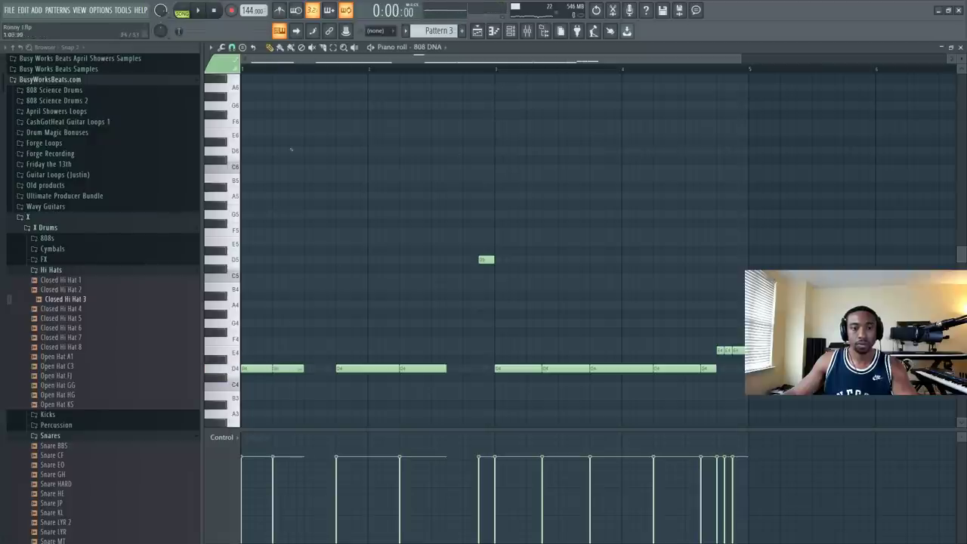
{"action": "left_click", "coordinate": [183, 10]}
{"action": "key", "text": "space"}
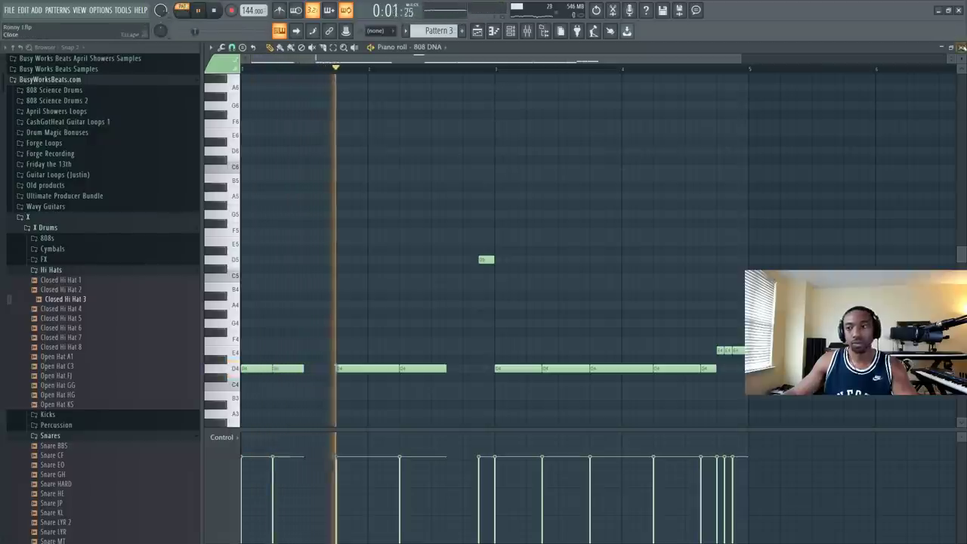
{"action": "left_click", "coordinate": [960, 47]}
{"action": "right_click", "coordinate": [881, 194]}
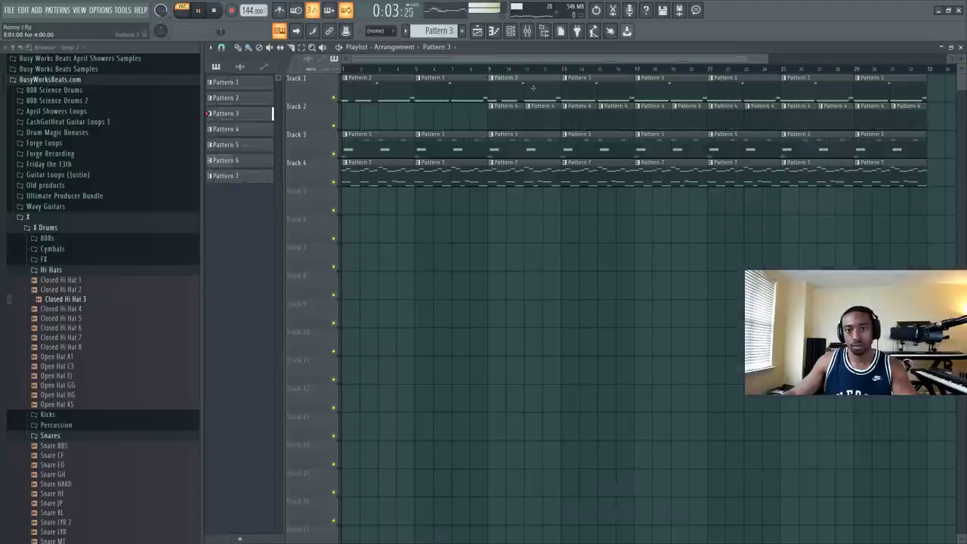
Step: Delete the second D4 note of bar 3 in the 808 DNA piano roll and return playback to song mode
{"action": "key", "text": "F7"}
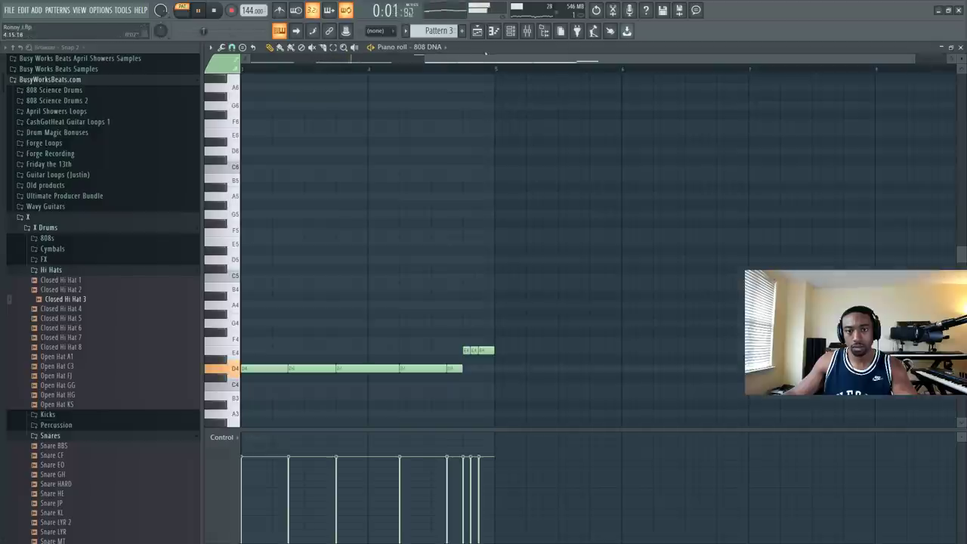
{"action": "left_click_drag", "start_coordinate": [484, 59], "coordinate": [309, 60]}
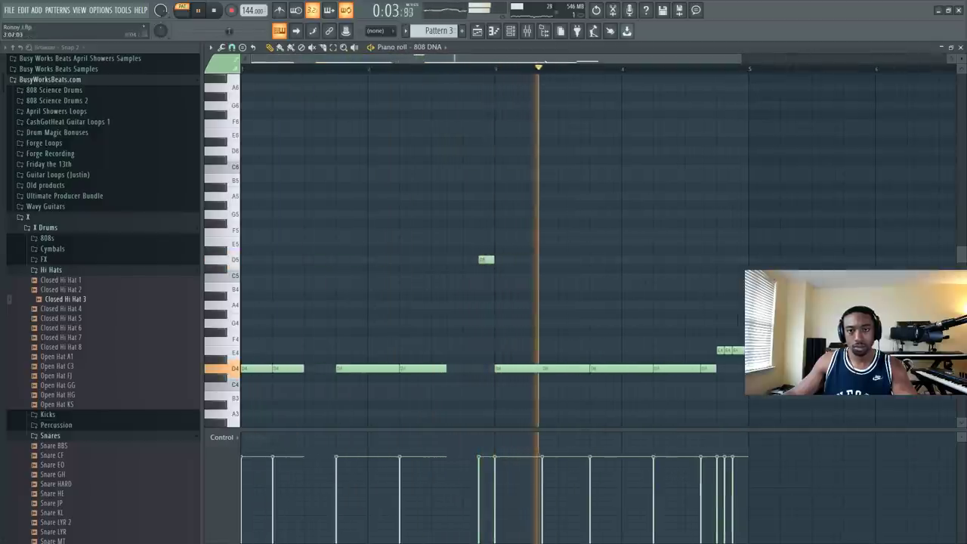
{"action": "left_click", "coordinate": [527, 31]}
{"action": "left_click", "coordinate": [527, 31]}
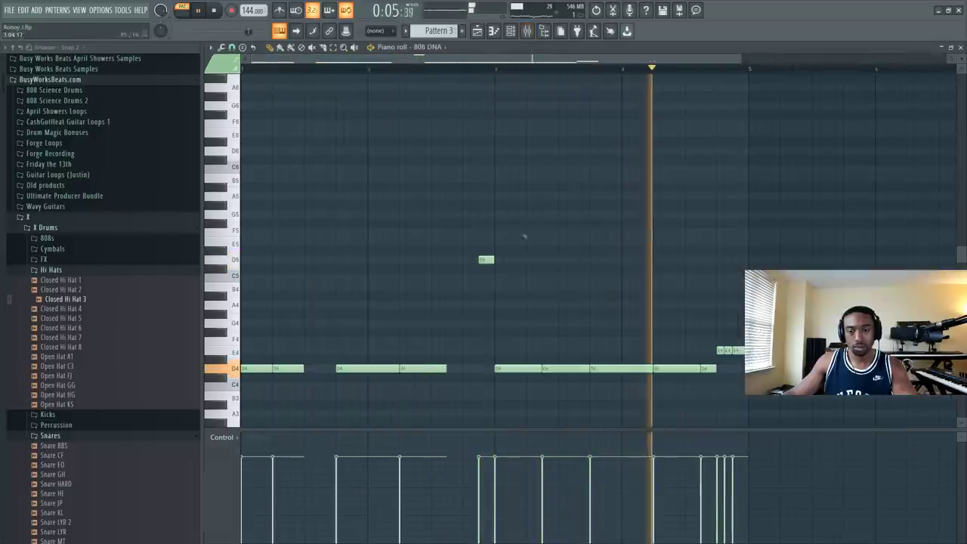
{"action": "right_click", "coordinate": [575, 367]}
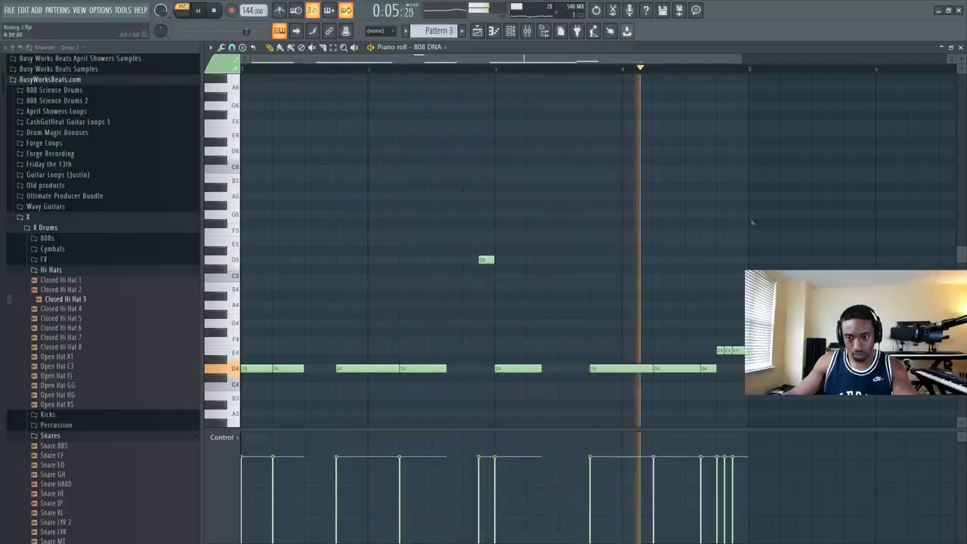
{"action": "left_click", "coordinate": [960, 47]}
{"action": "left_click", "coordinate": [183, 12]}
Step: Inspect the mixer tracks for the 808 stack and the duplicar while the song plays
{"action": "left_click", "coordinate": [526, 31]}
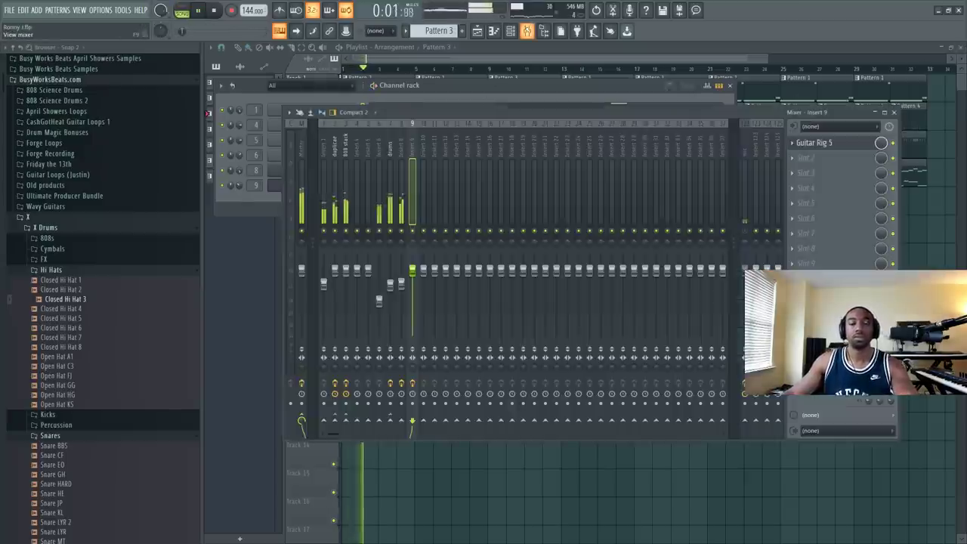
{"action": "left_click", "coordinate": [346, 161]}
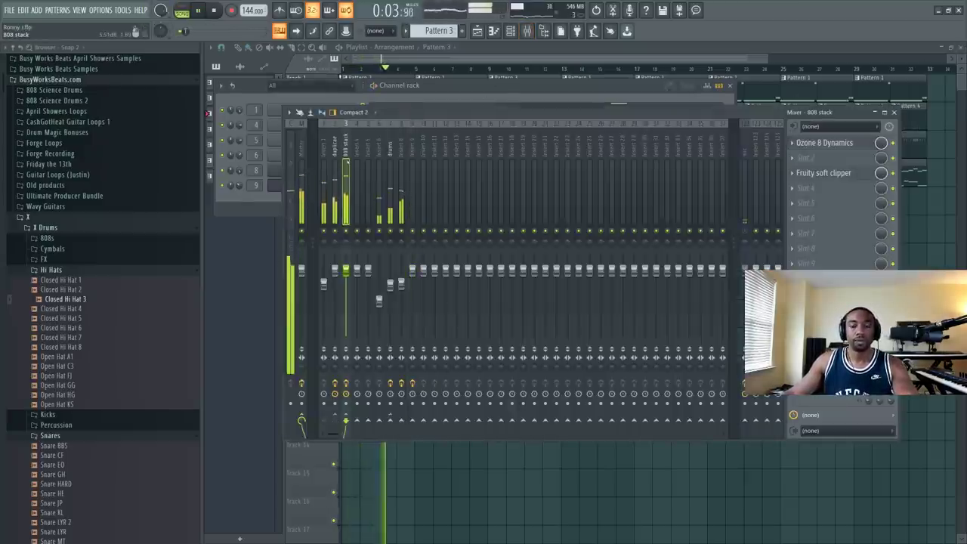
{"action": "left_click", "coordinate": [335, 162]}
Step: Place a Pattern 2 clip at bar 17 of Track 1 in the playlist
{"action": "left_click", "coordinate": [477, 31]}
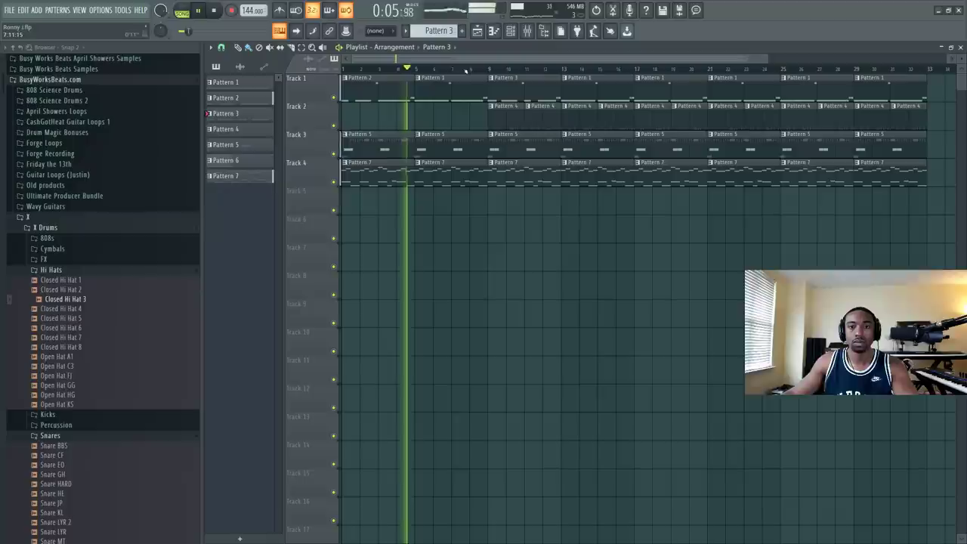
{"action": "left_click", "coordinate": [376, 87]}
{"action": "left_click", "coordinate": [654, 86]}
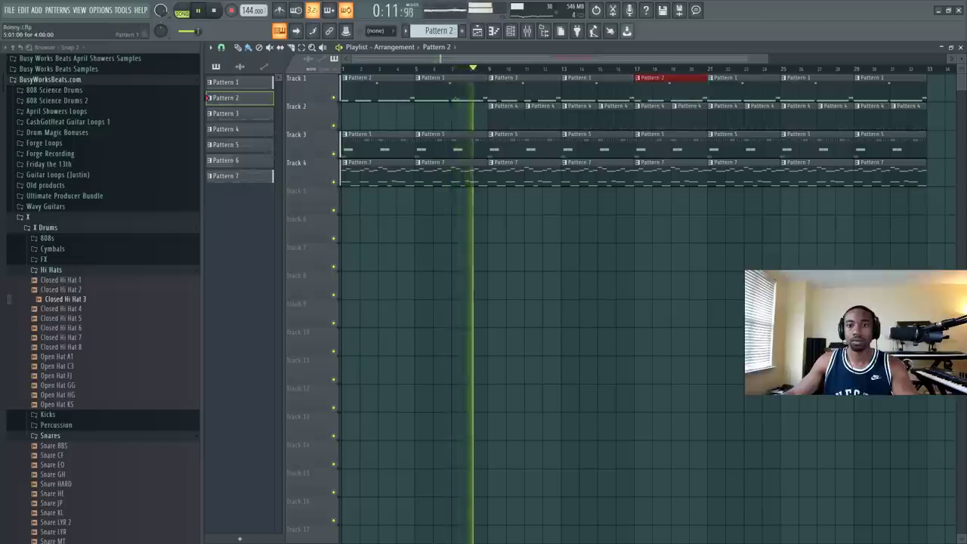
Step: Make Pattern 1 the active pattern and delete all clips on Tracks 1 to 4 from bar 25 onward
{"action": "left_click", "coordinate": [441, 92]}
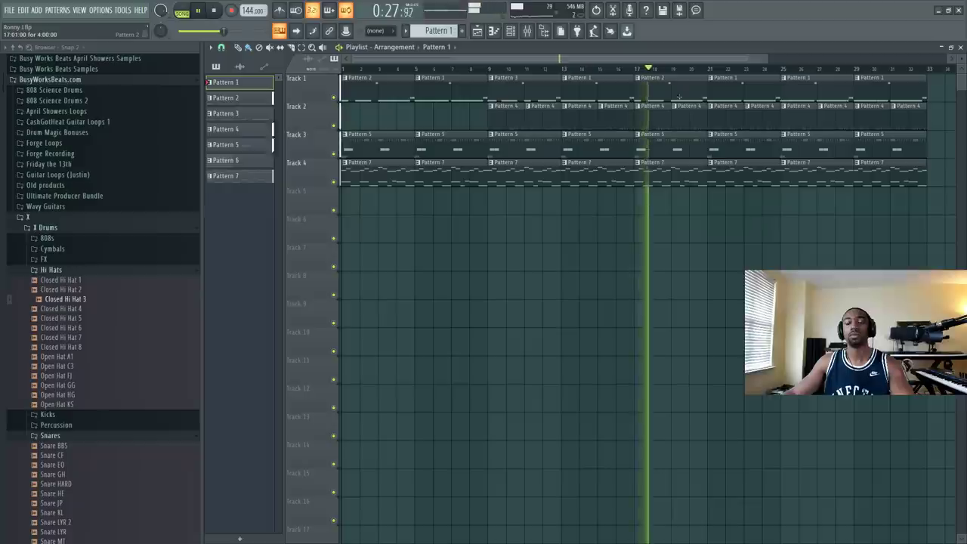
{"action": "left_click_drag", "start_coordinate": [787, 75], "coordinate": [928, 190]}
{"action": "key", "text": "Delete"}
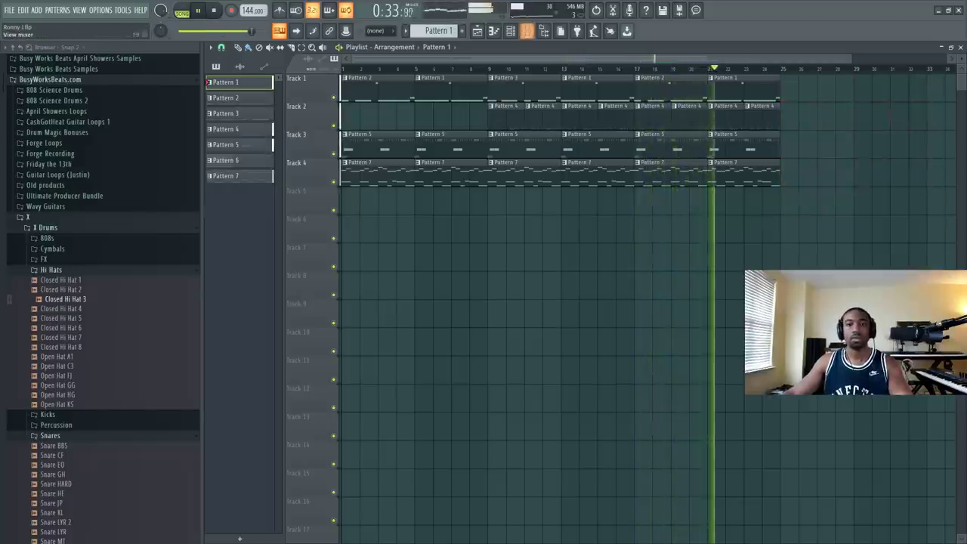
Step: Remove the Guitar Rig 5 effect from mixer Insert 9 and stop playback
{"action": "left_click", "coordinate": [510, 31]}
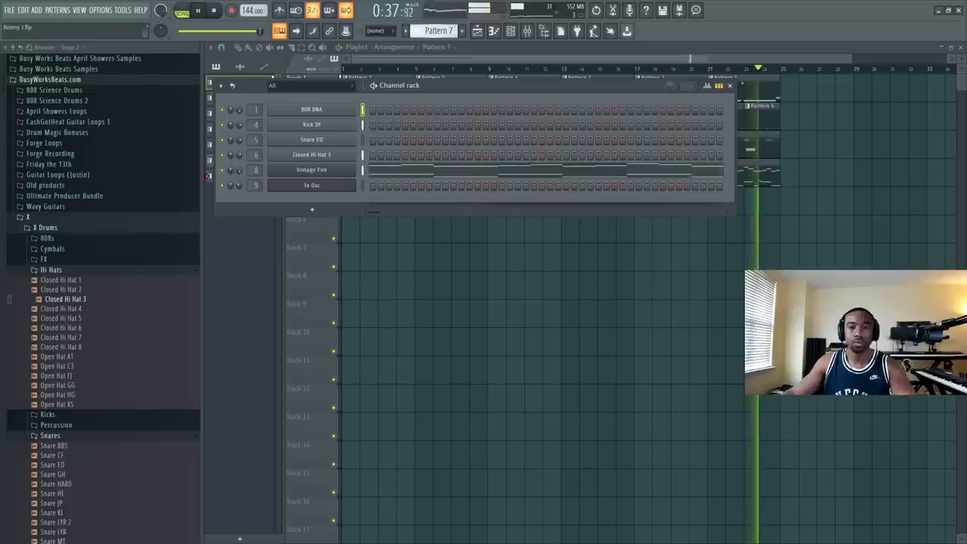
{"action": "key", "text": "F9"}
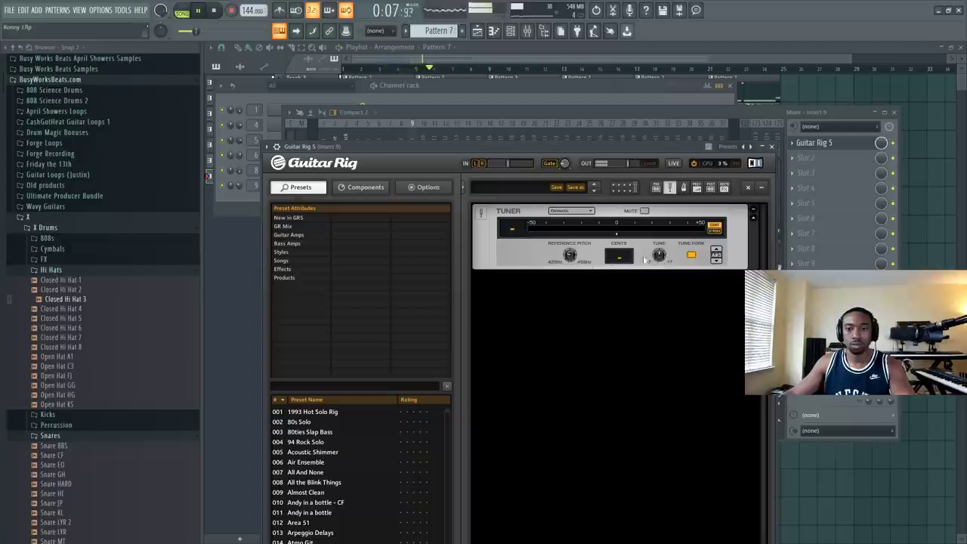
{"action": "left_click", "coordinate": [772, 146]}
{"action": "key", "text": "space"}
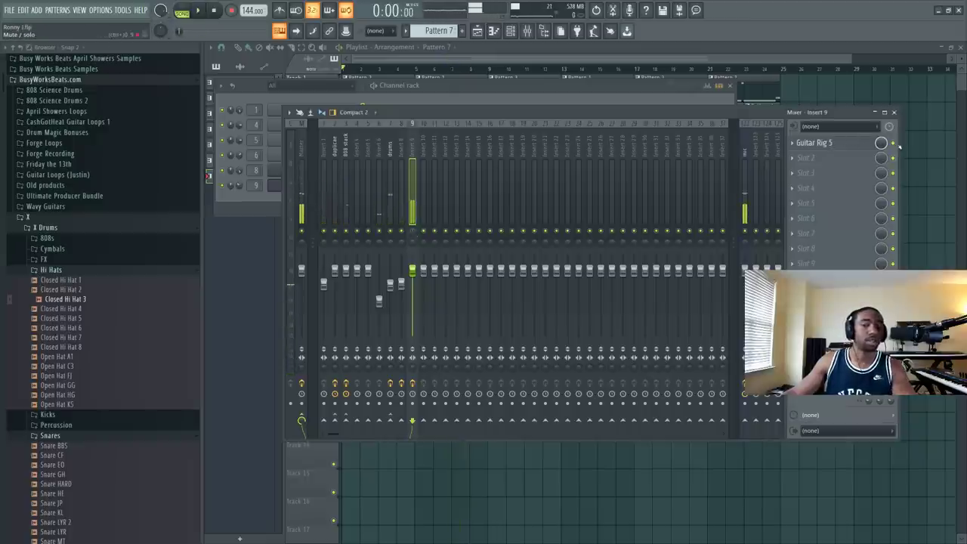
{"action": "right_click", "coordinate": [809, 149]}
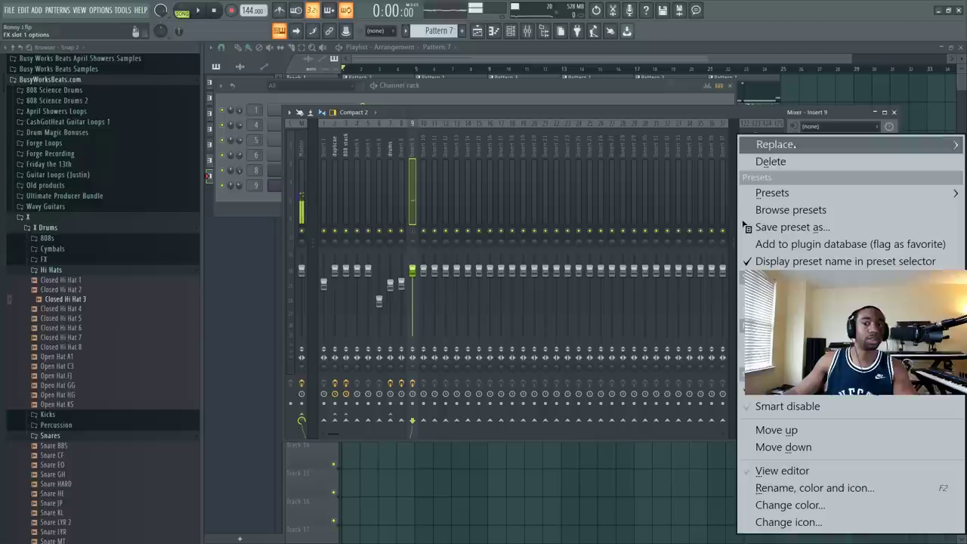
{"action": "left_click", "coordinate": [770, 161]}
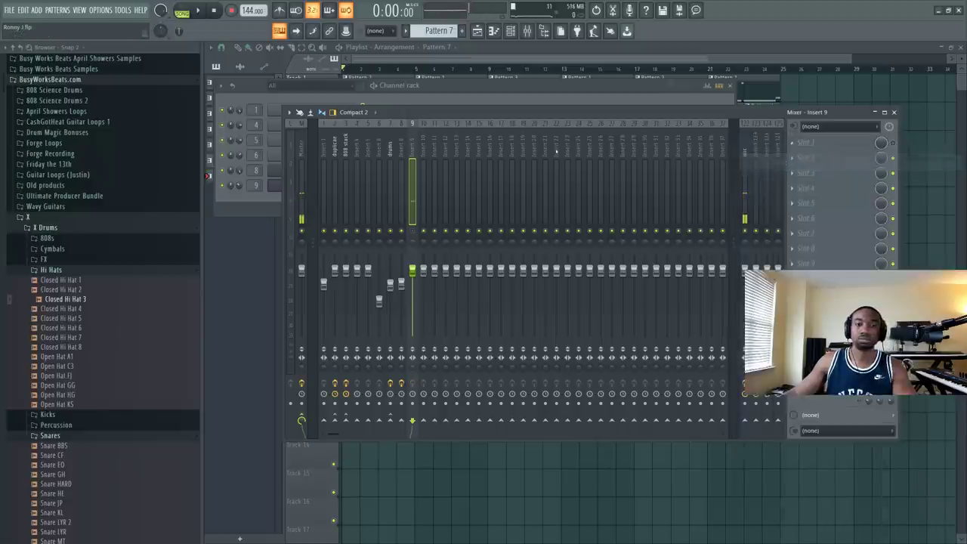
Step: Play the song briefly, then delete the 3x Osc channel from the channel rack
{"action": "key", "text": "space"}
{"action": "key", "text": "F6"}
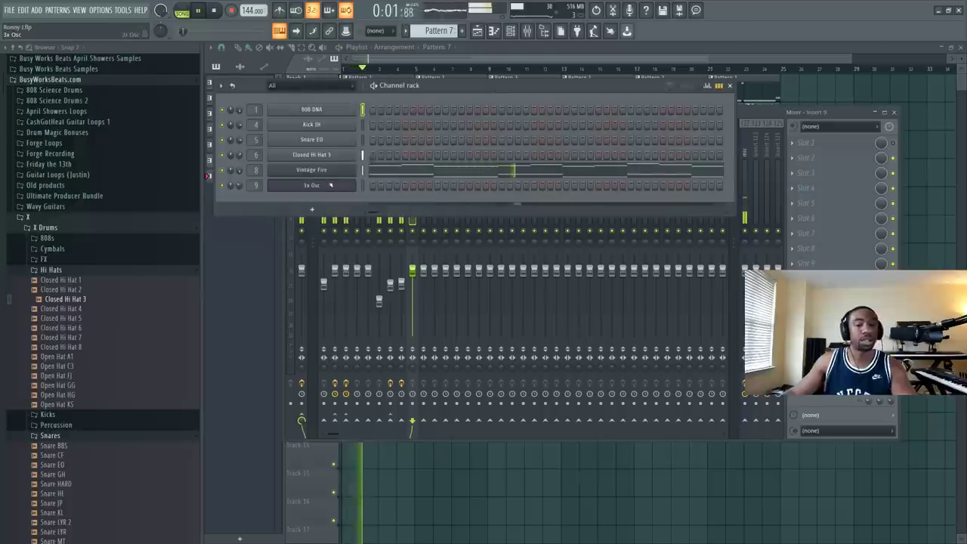
{"action": "key", "text": "space"}
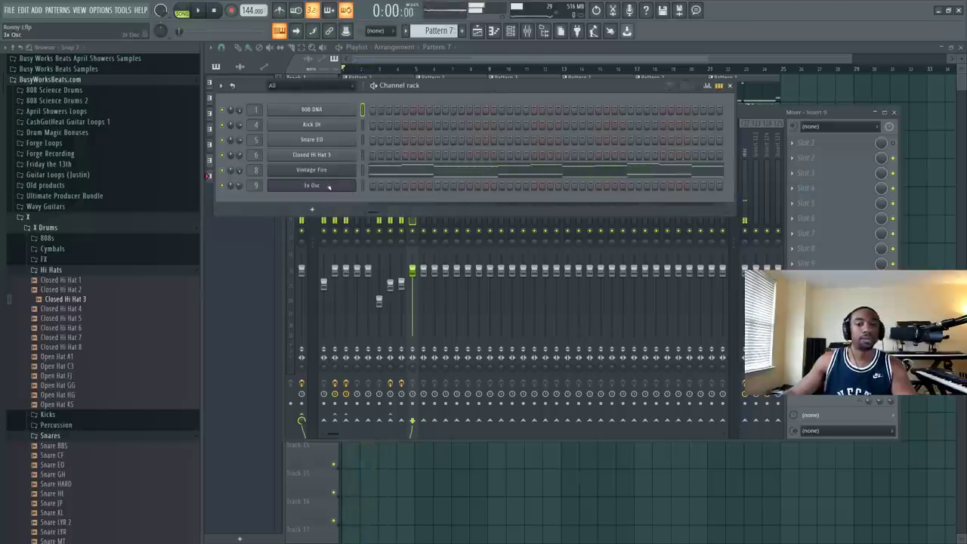
{"action": "key", "text": "space"}
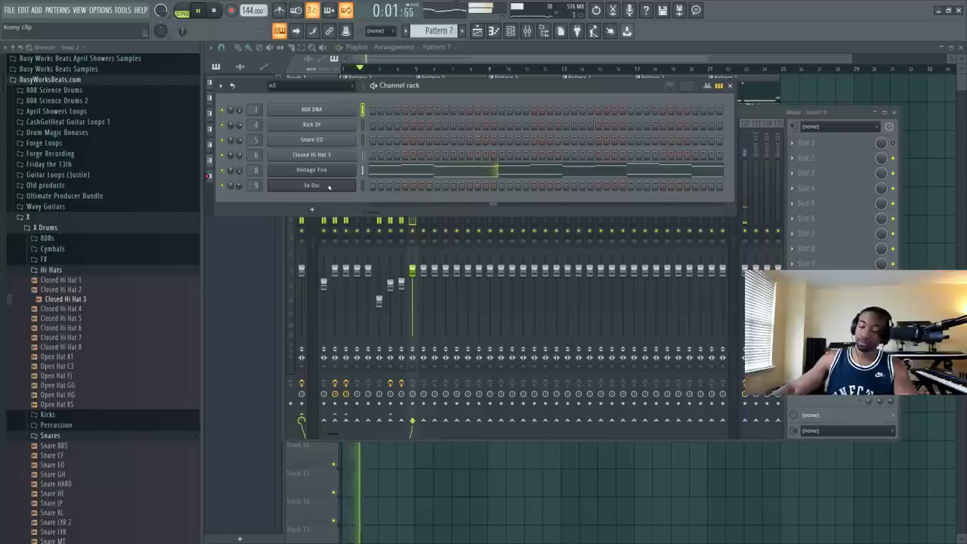
{"action": "key", "text": "space"}
{"action": "right_click", "coordinate": [328, 187]}
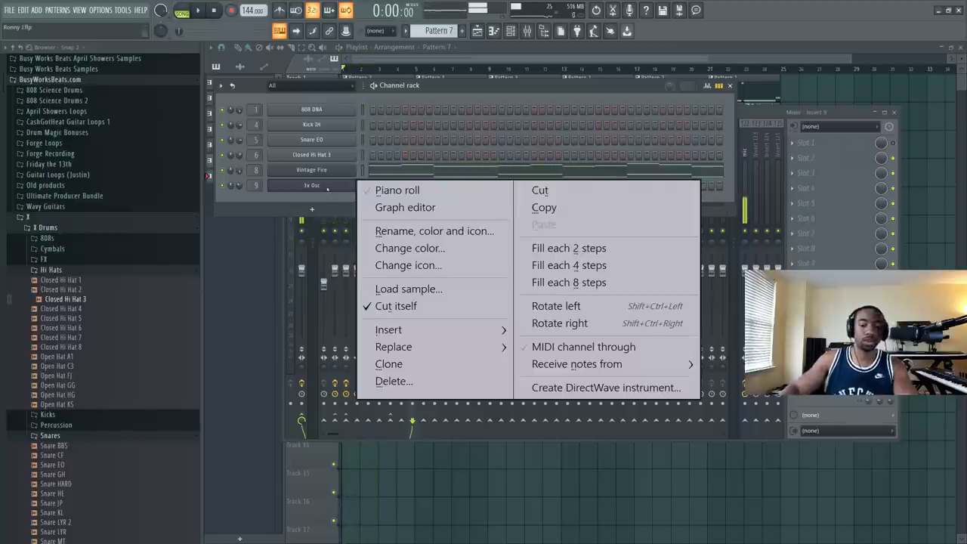
{"action": "key", "text": "d"}
Step: On the mic track's Auto-Tune 8, set Scale Detune to -32 cents, Retune Speed to 0 and Correction Style to 20
{"action": "left_click", "coordinate": [744, 148]}
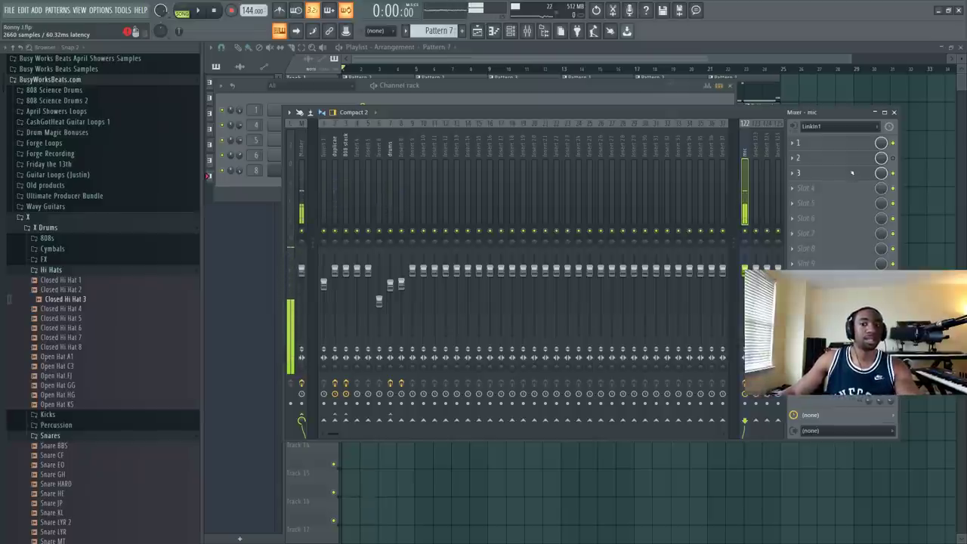
{"action": "key", "text": "space"}
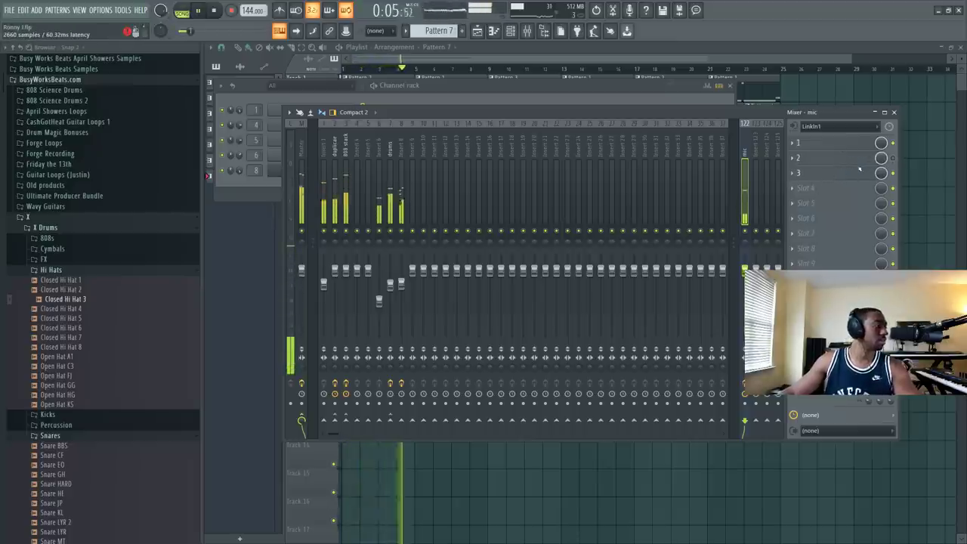
{"action": "left_click", "coordinate": [859, 173]}
{"action": "key", "text": "space"}
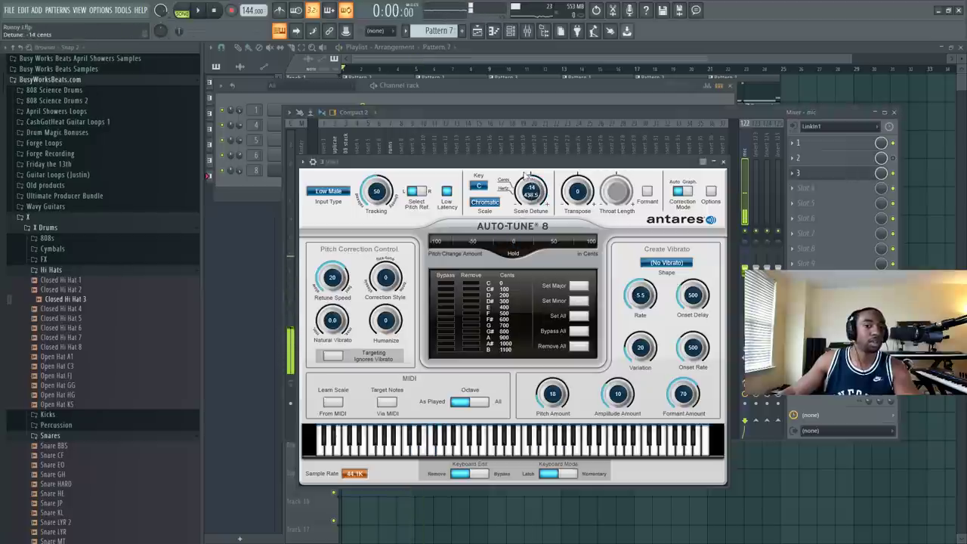
{"action": "left_click_drag", "start_coordinate": [521, 173], "coordinate": [516, 173]}
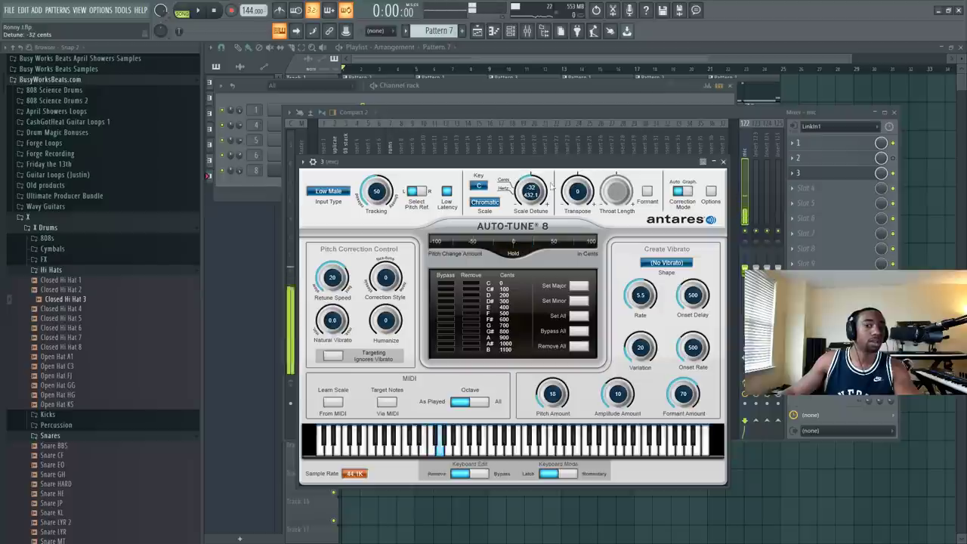
{"action": "left_click_drag", "start_coordinate": [329, 271], "coordinate": [375, 292]}
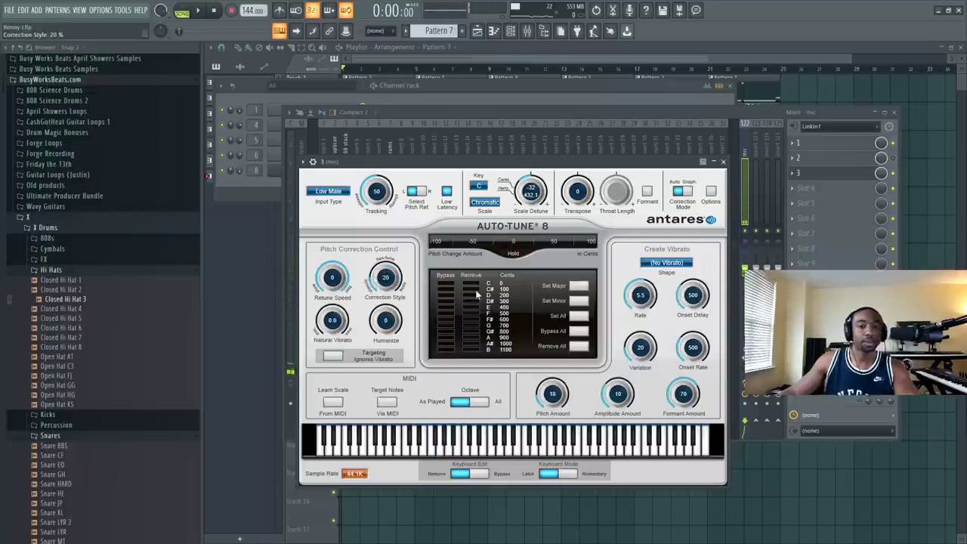
Step: Switch to the empty Pattern 8 and add a new 3x Osc channel
{"action": "left_click", "coordinate": [274, 179]}
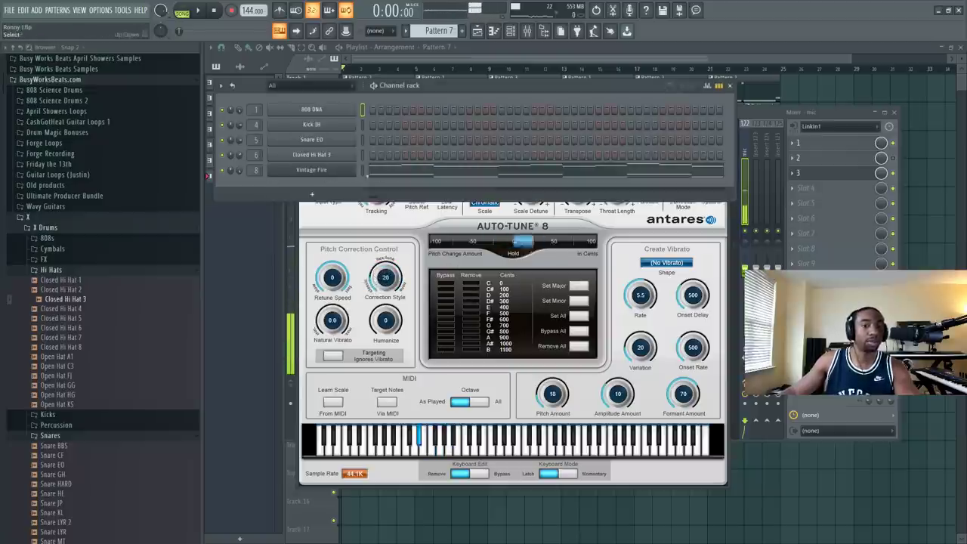
{"action": "scroll", "coordinate": [438, 31], "scroll_direction": "down", "scroll_amount": 1}
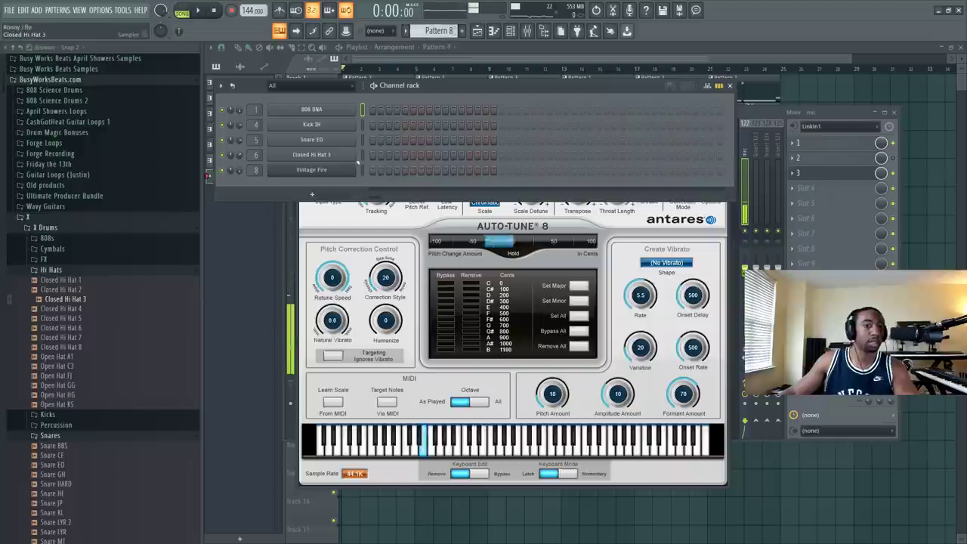
{"action": "left_click", "coordinate": [311, 194]}
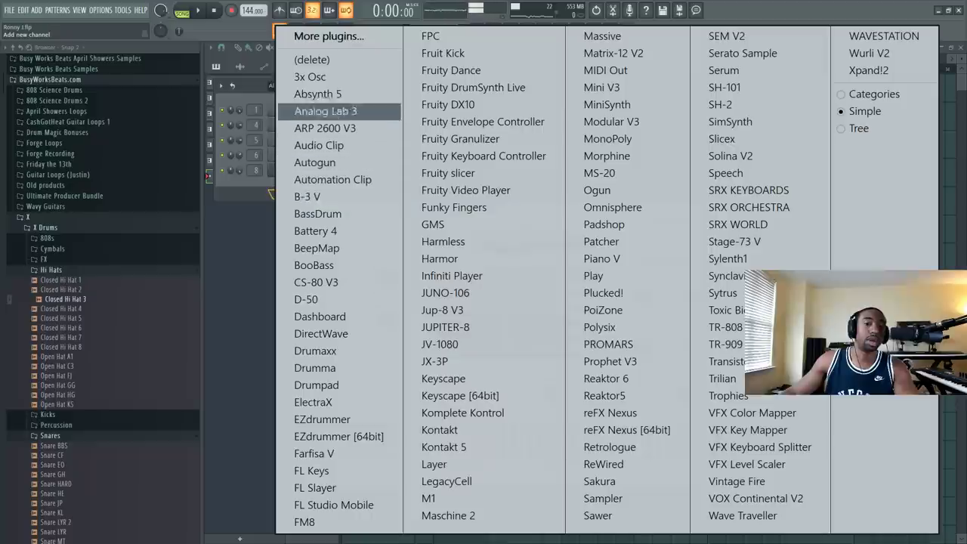
{"action": "left_click", "coordinate": [336, 81]}
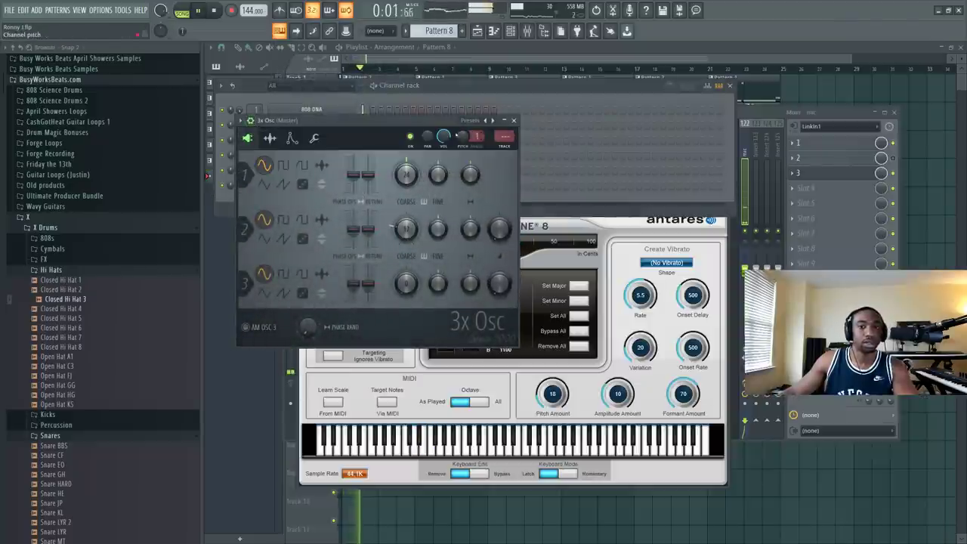
Step: Lower the new 3x Osc channel's pitch and open its piano roll
{"action": "left_click_drag", "start_coordinate": [462, 137], "coordinate": [462, 151]}
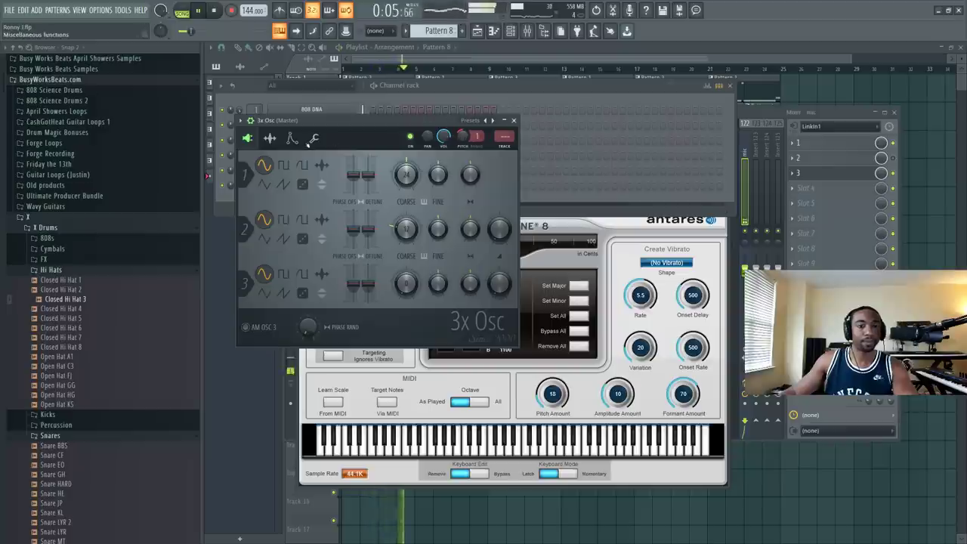
{"action": "left_click", "coordinate": [399, 86]}
{"action": "right_click", "coordinate": [352, 182]}
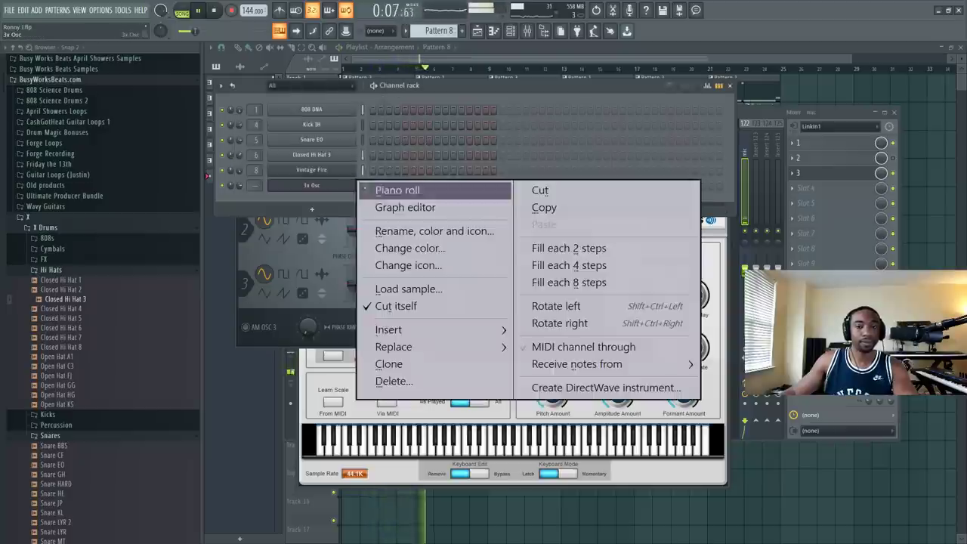
{"action": "left_click", "coordinate": [378, 188]}
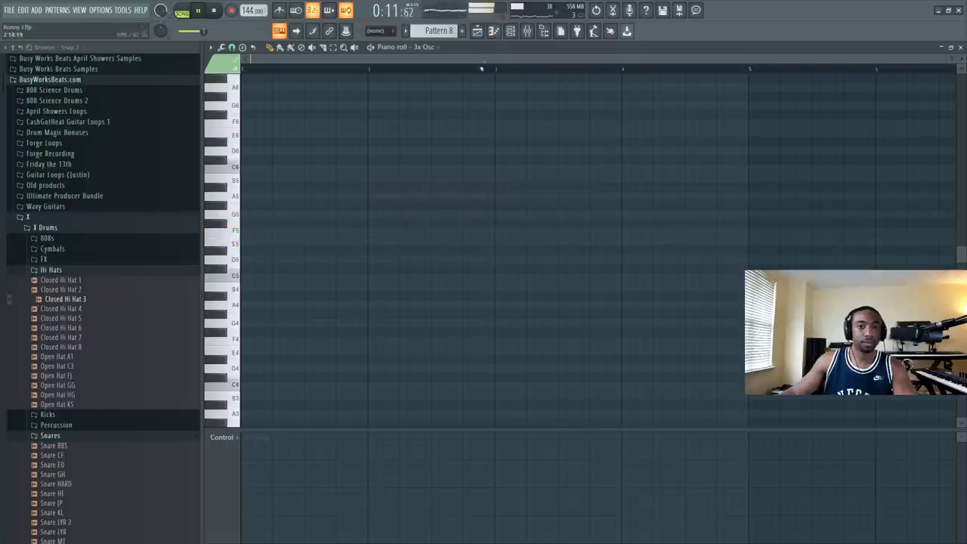
Step: Stack the scale notes E5, F#5, G5, A5, B5, C6, D6 and E6 at the start of Pattern 8
{"action": "left_click", "coordinate": [260, 241]}
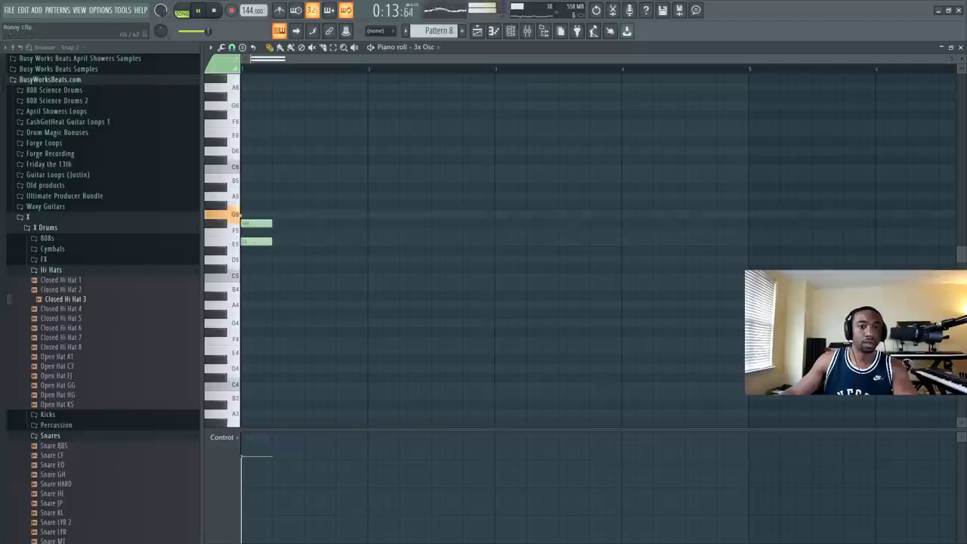
{"action": "left_click_drag", "start_coordinate": [245, 205], "coordinate": [246, 214]}
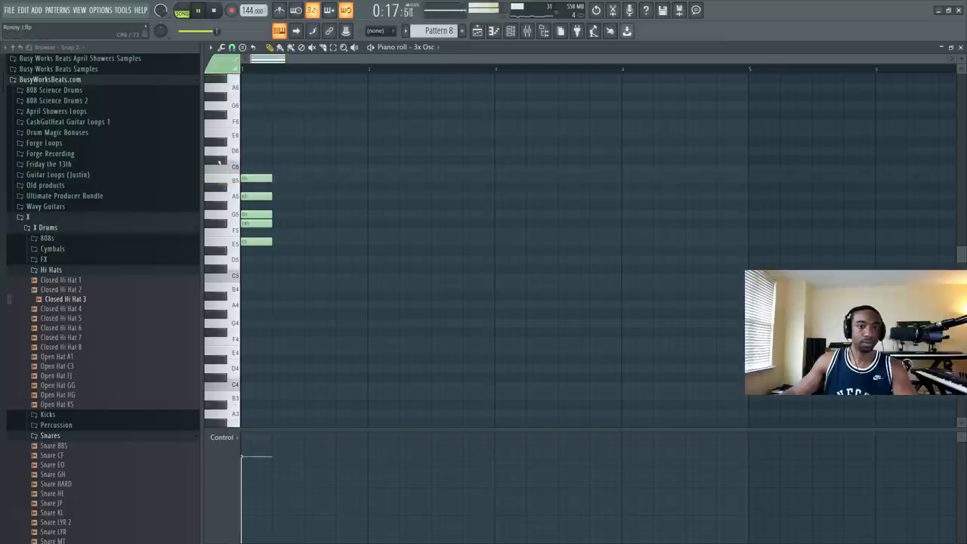
{"action": "left_click", "coordinate": [246, 151]}
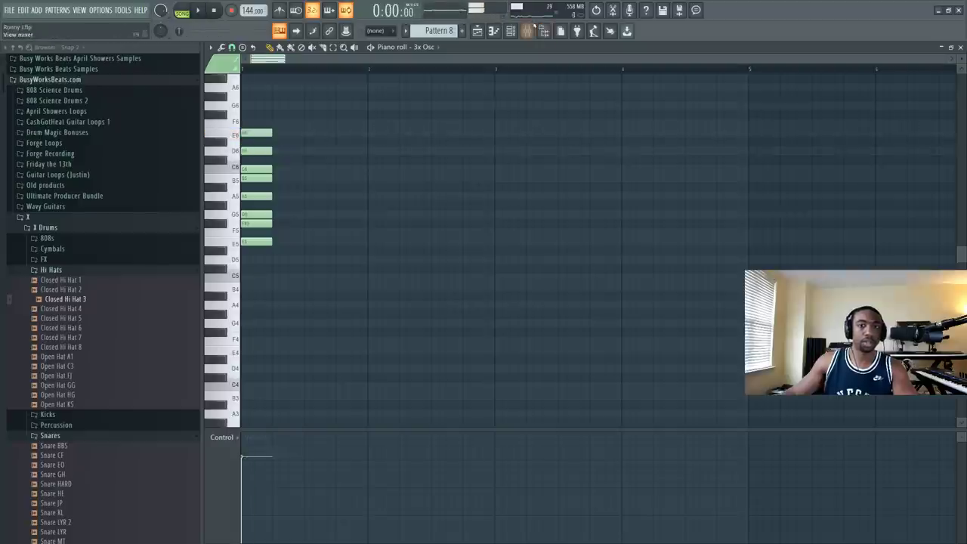
Step: In the mic track's Auto-Tune 8, remove C#, D#, F, G# and A# from the scale and close the plugin
{"action": "left_click", "coordinate": [529, 30]}
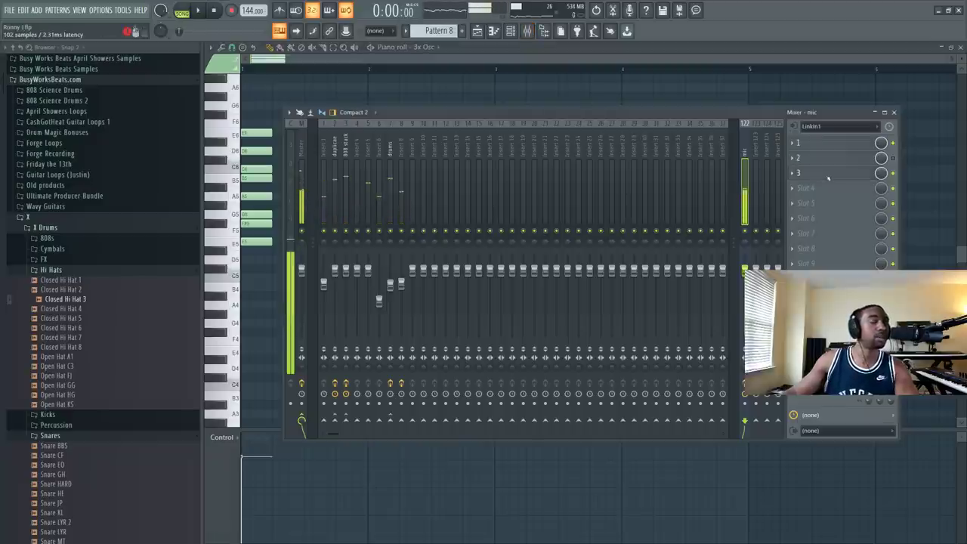
{"action": "left_click", "coordinate": [828, 176]}
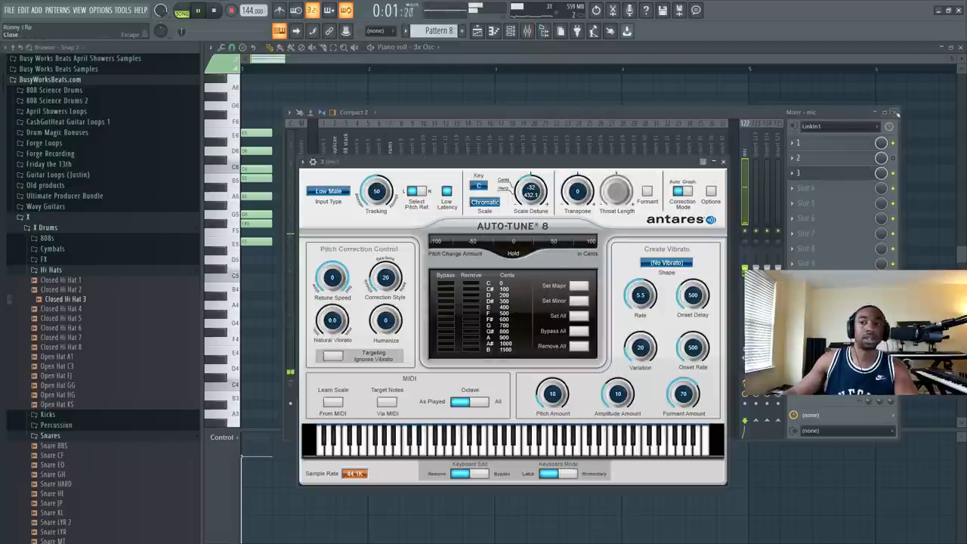
{"action": "left_click", "coordinate": [895, 113]}
{"action": "left_click_drag", "start_coordinate": [559, 162], "coordinate": [635, 63]}
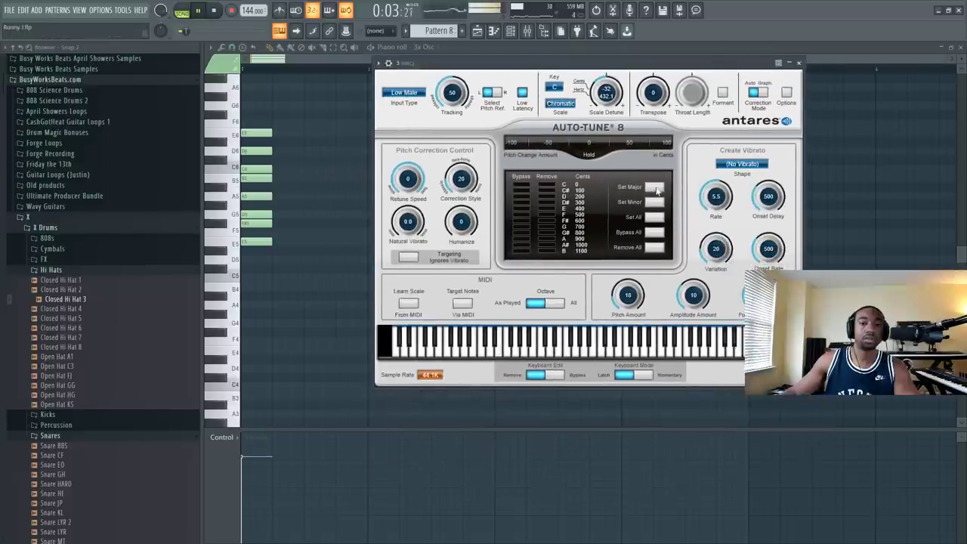
{"action": "left_click", "coordinate": [549, 191]}
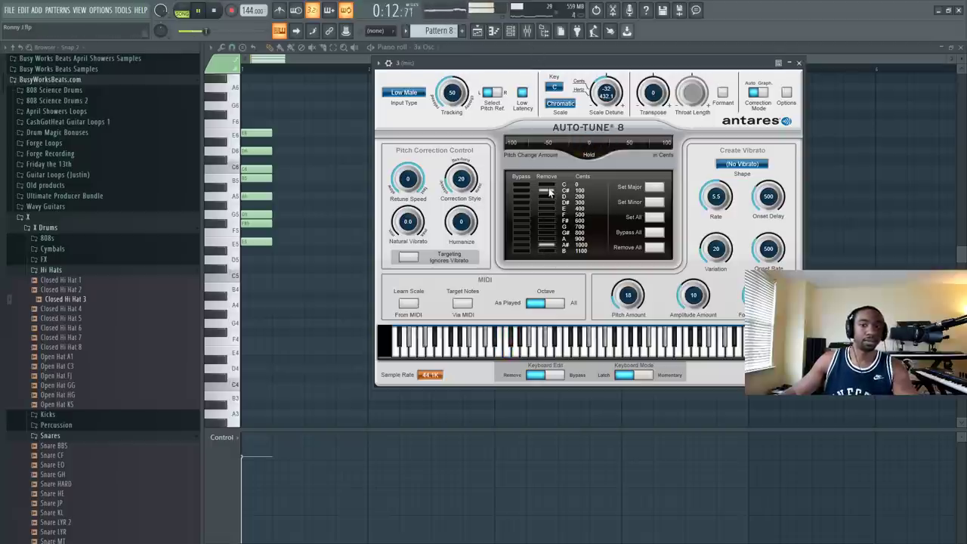
{"action": "left_click", "coordinate": [547, 215]}
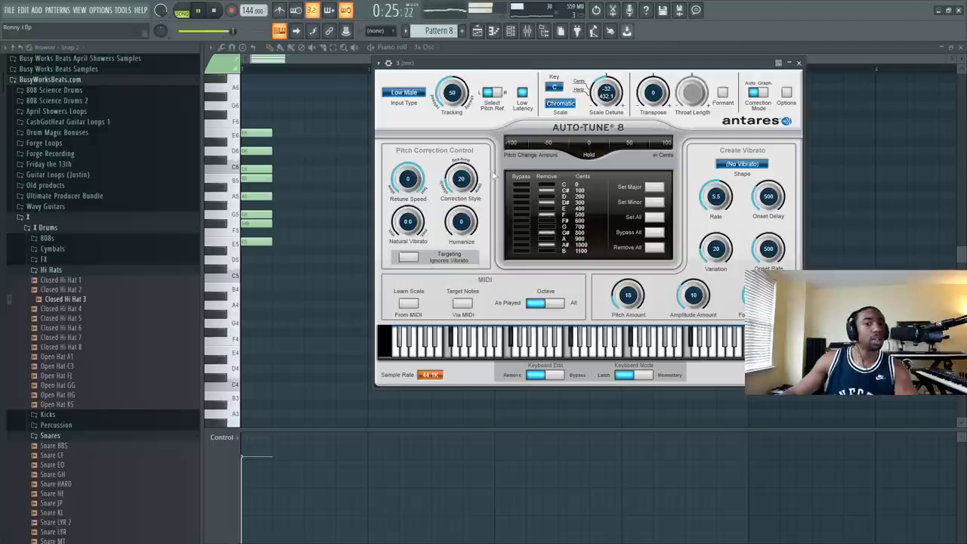
{"action": "left_click", "coordinate": [799, 63]}
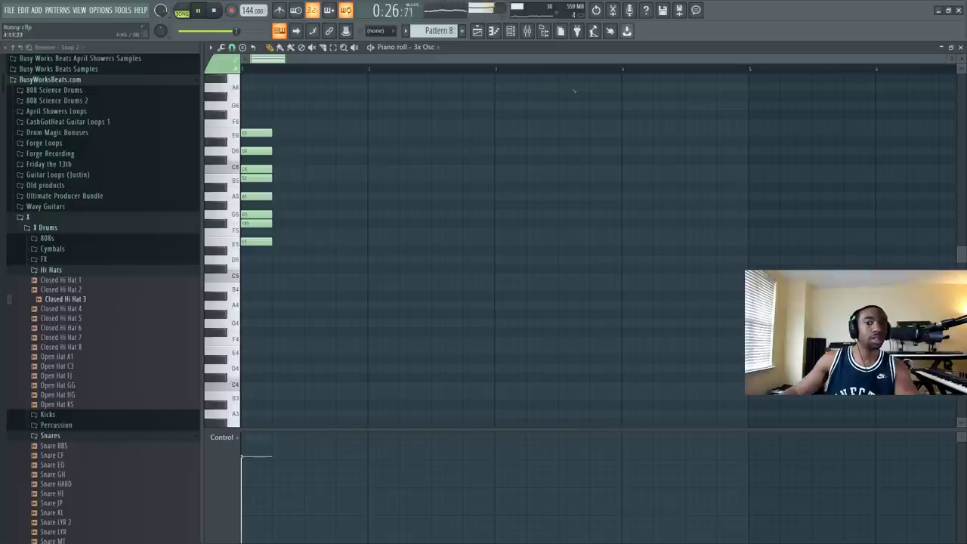
Step: Recheck the mic track's Auto-Tune note settings and audition the mic against the song, leaving playback stopped
{"action": "left_click", "coordinate": [526, 30]}
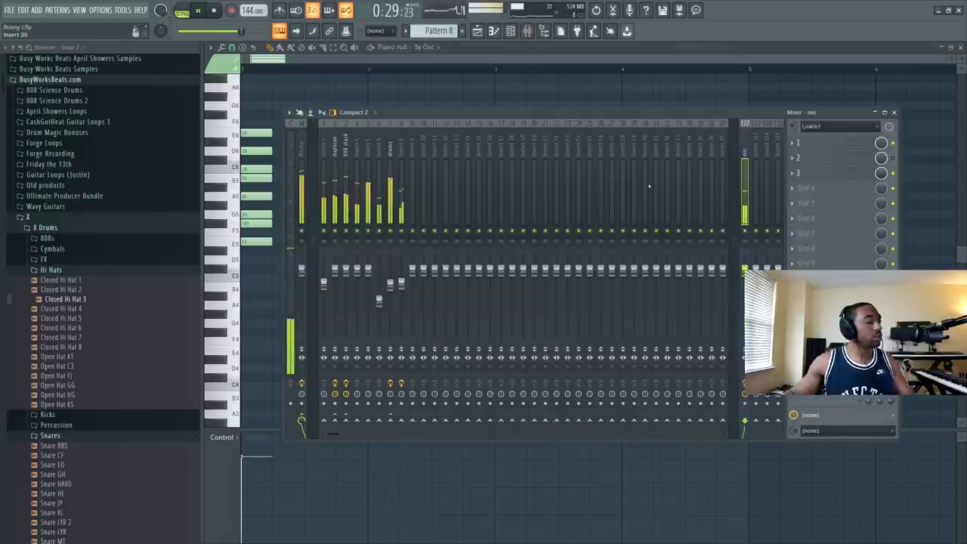
{"action": "key", "text": "space"}
{"action": "left_click", "coordinate": [820, 173]}
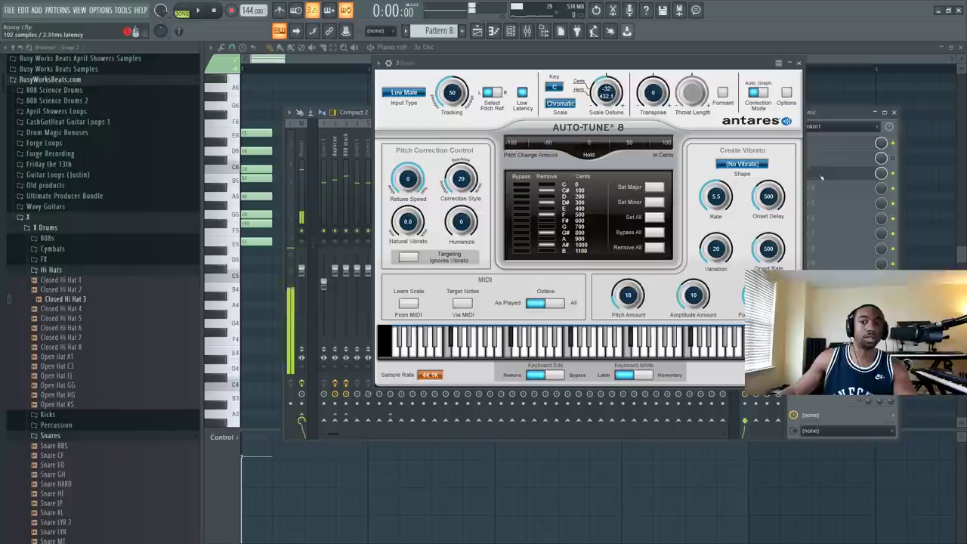
{"action": "key", "text": "space"}
{"action": "left_click", "coordinate": [802, 81]}
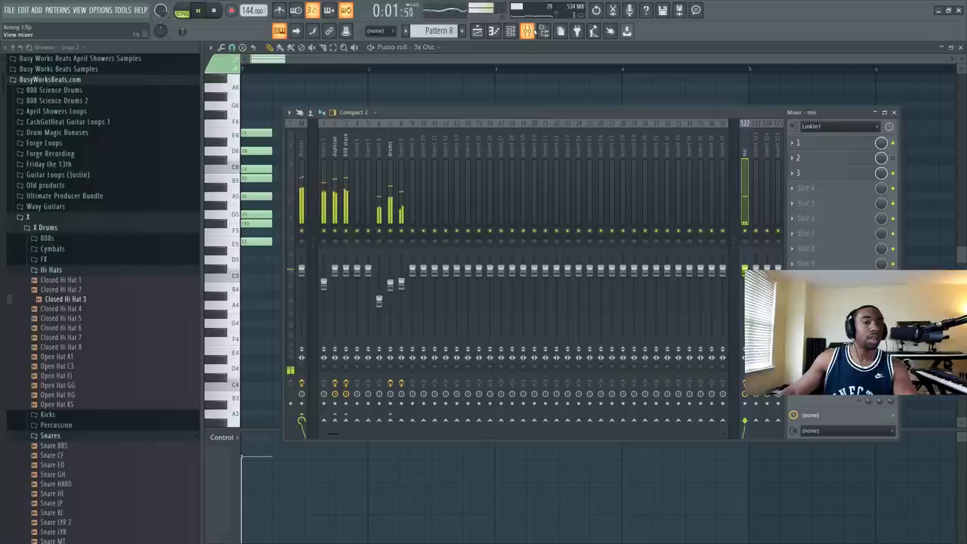
{"action": "left_click", "coordinate": [528, 30]}
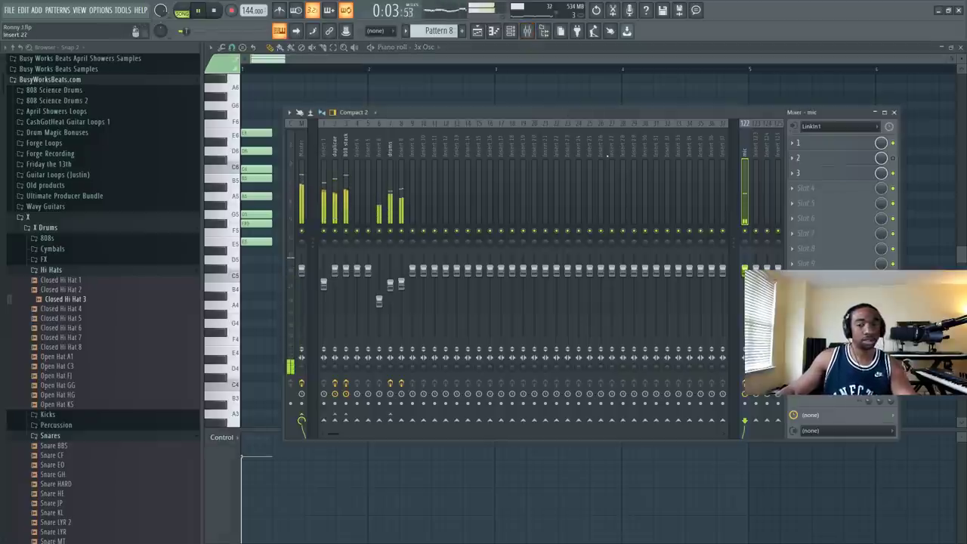
{"action": "key", "text": "space"}
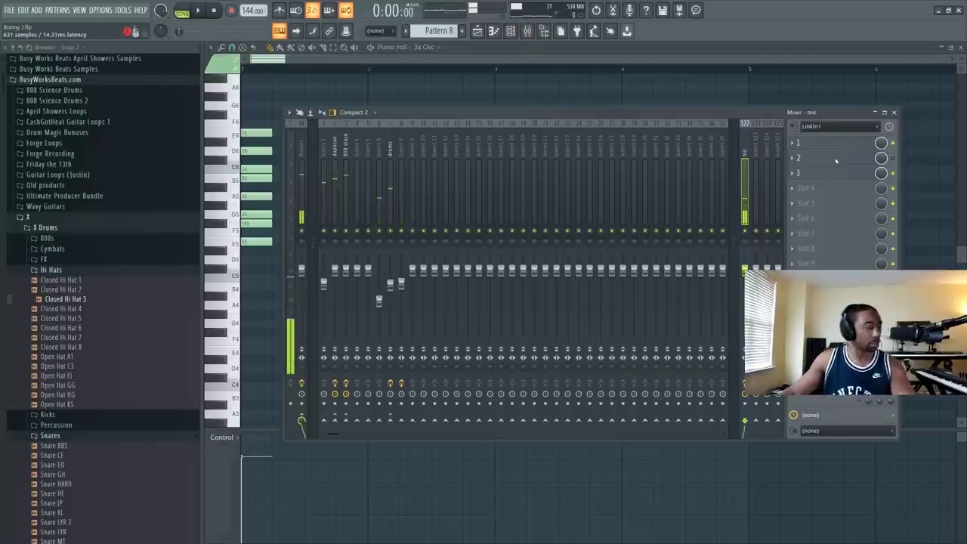
{"action": "key", "text": "space"}
{"action": "left_click_drag", "start_coordinate": [713, 114], "coordinate": [661, 91]}
{"action": "key", "text": "space"}
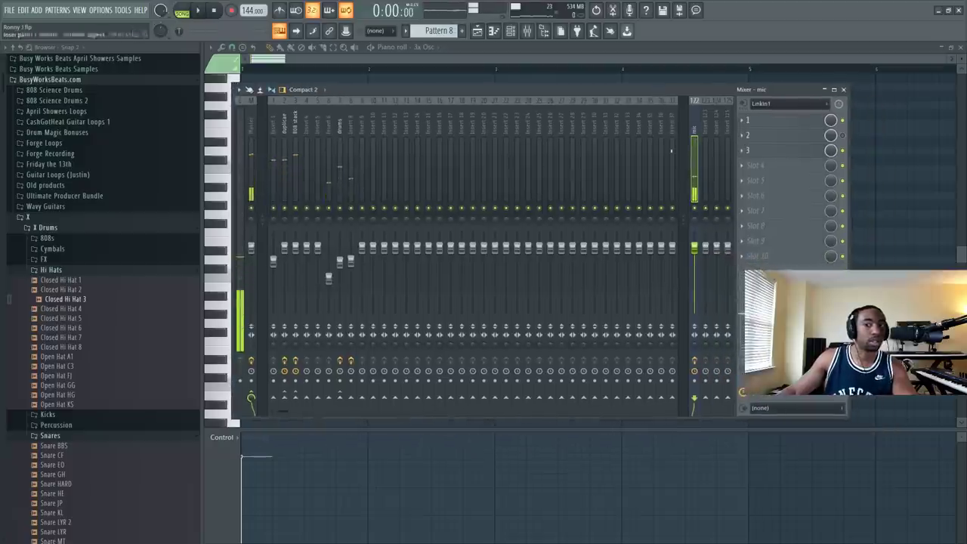
Step: Send the mic track to mixer Insert 123 and load Fruity Delay 3 in that insert's first effect slot
{"action": "left_click", "coordinate": [705, 182]}
{"action": "left_click", "coordinate": [755, 121]}
{"action": "left_click", "coordinate": [447, 71]}
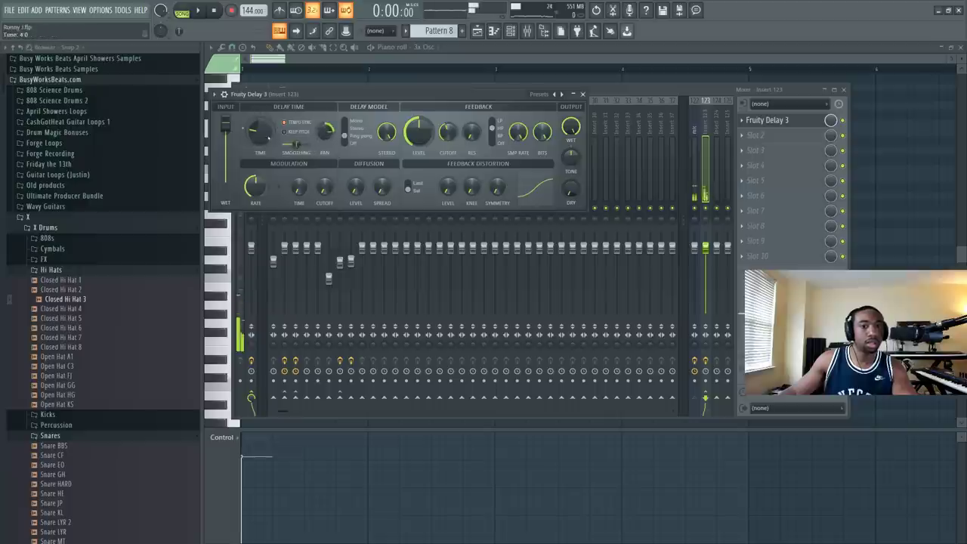
{"action": "left_click", "coordinate": [583, 95]}
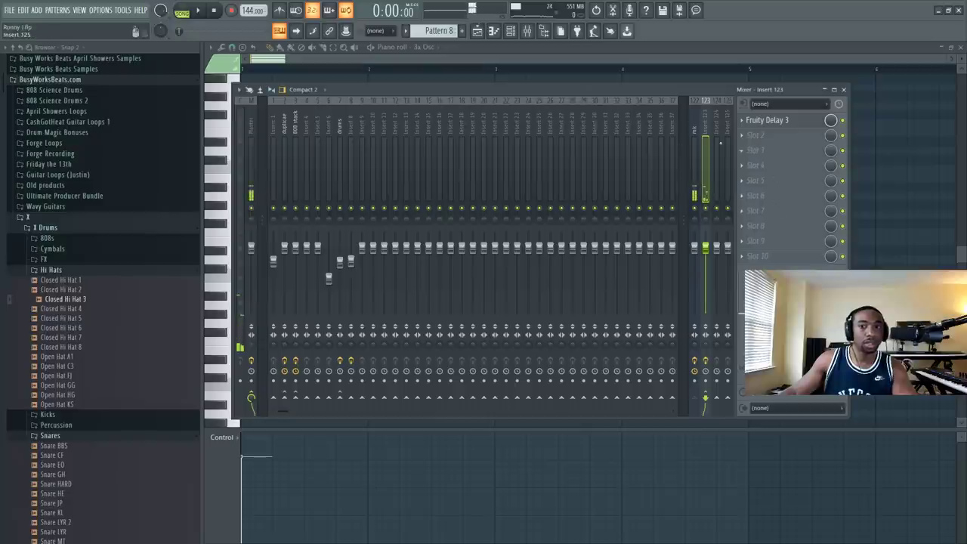
Step: Send the mic track to mixer Insert 124 and load Fruity Reeverb 2 in that insert's first effect slot
{"action": "left_click", "coordinate": [696, 131]}
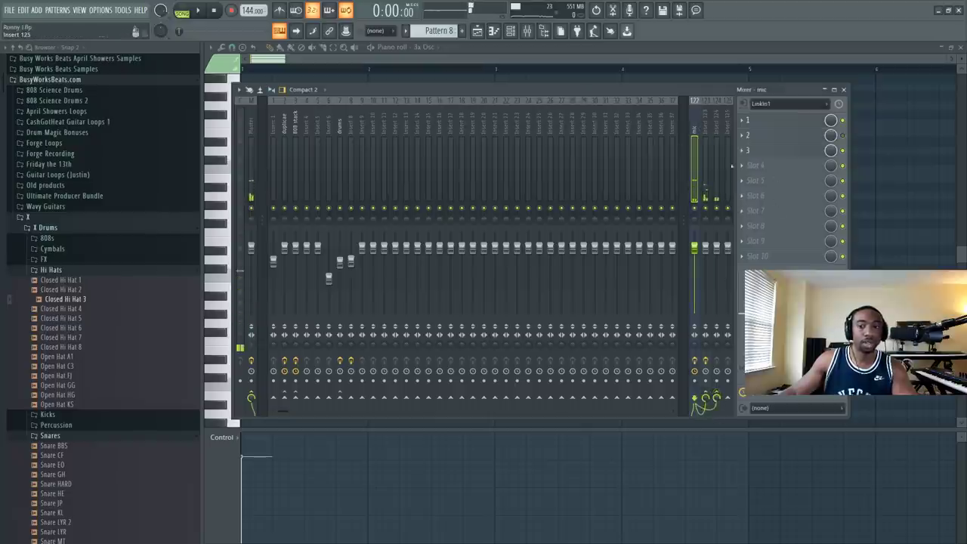
{"action": "left_click", "coordinate": [716, 166]}
{"action": "left_click", "coordinate": [754, 123]}
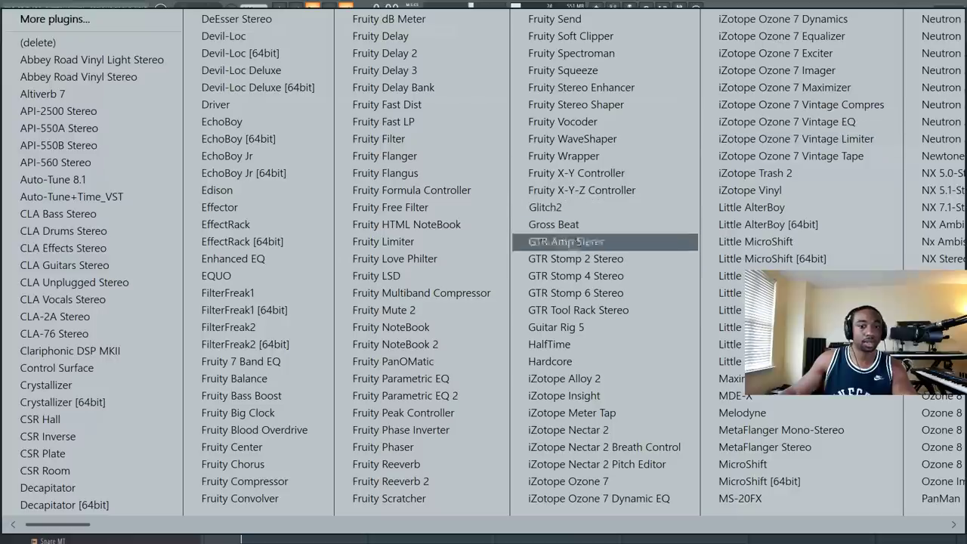
{"action": "scroll", "coordinate": [585, 311], "scroll_direction": "right", "scroll_amount": 6}
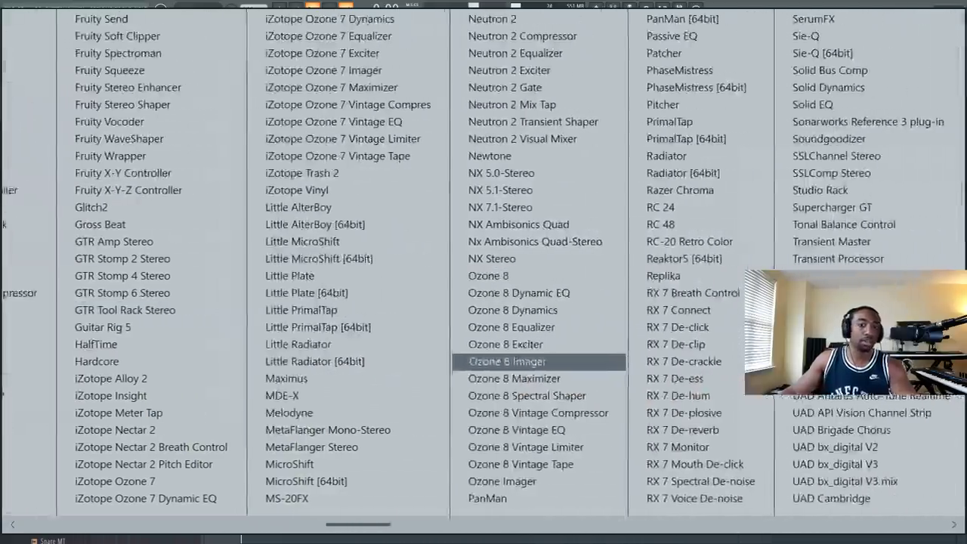
{"action": "scroll", "coordinate": [408, 287], "scroll_direction": "left", "scroll_amount": 5}
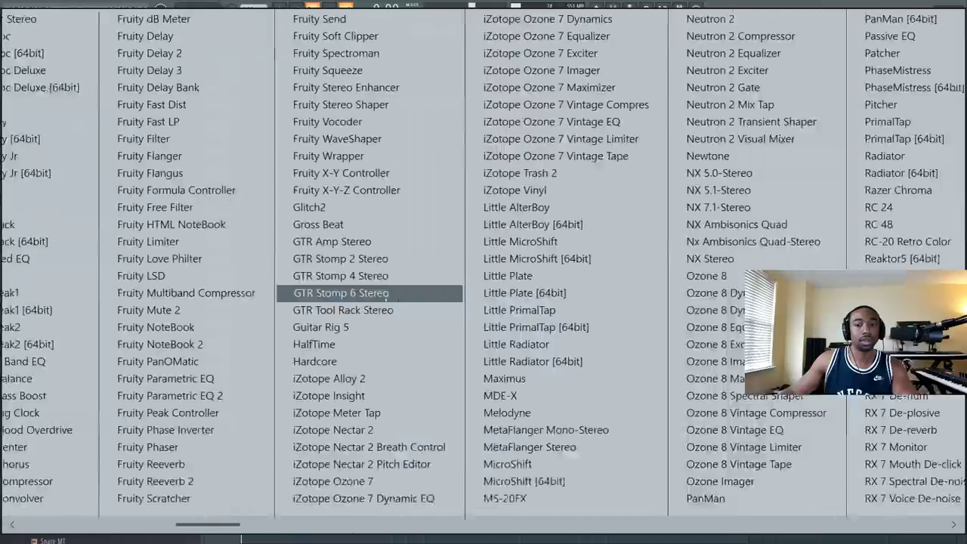
{"action": "left_click", "coordinate": [385, 481]}
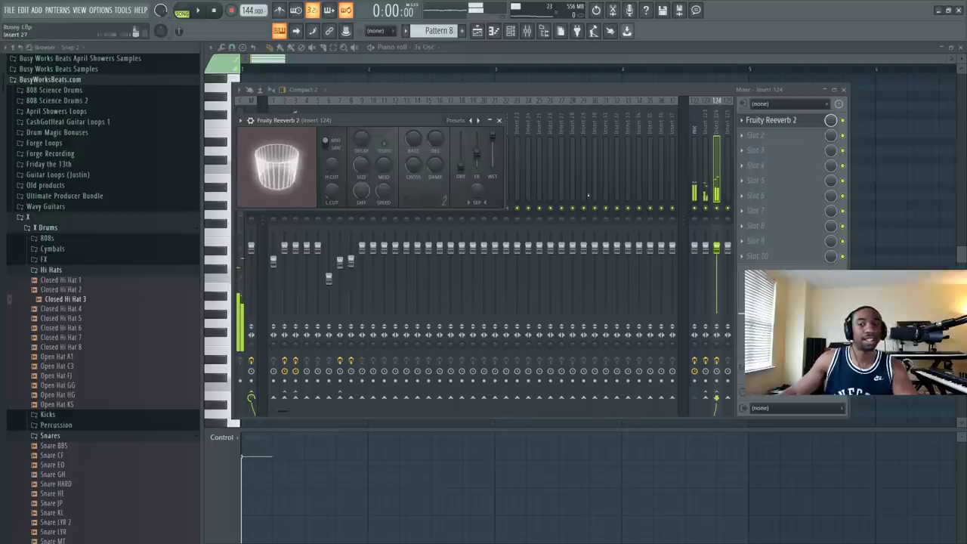
Step: Audition the mic with its delay and reverb sends over the song, and inspect the Fruity Reeverb 2 settings on Insert 124
{"action": "left_click", "coordinate": [693, 129]}
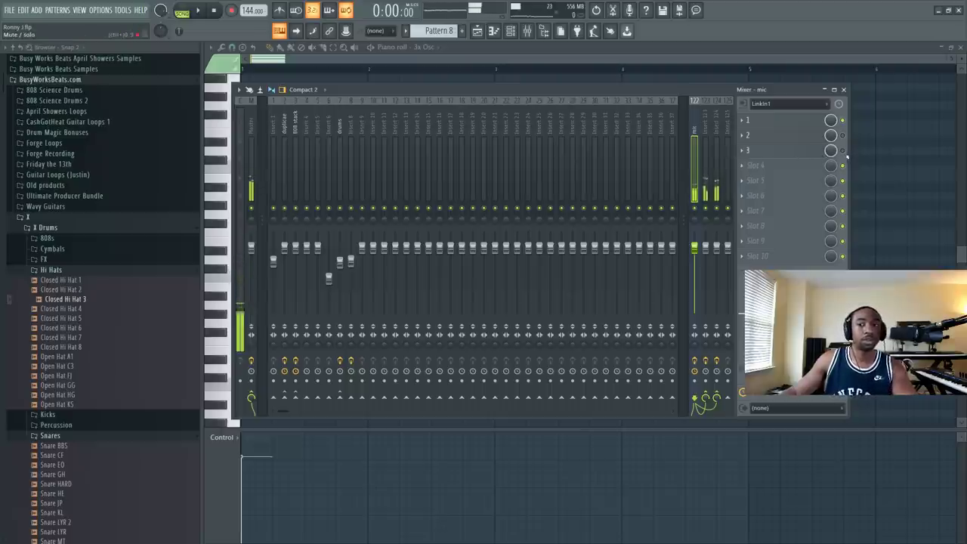
{"action": "left_click", "coordinate": [718, 142]}
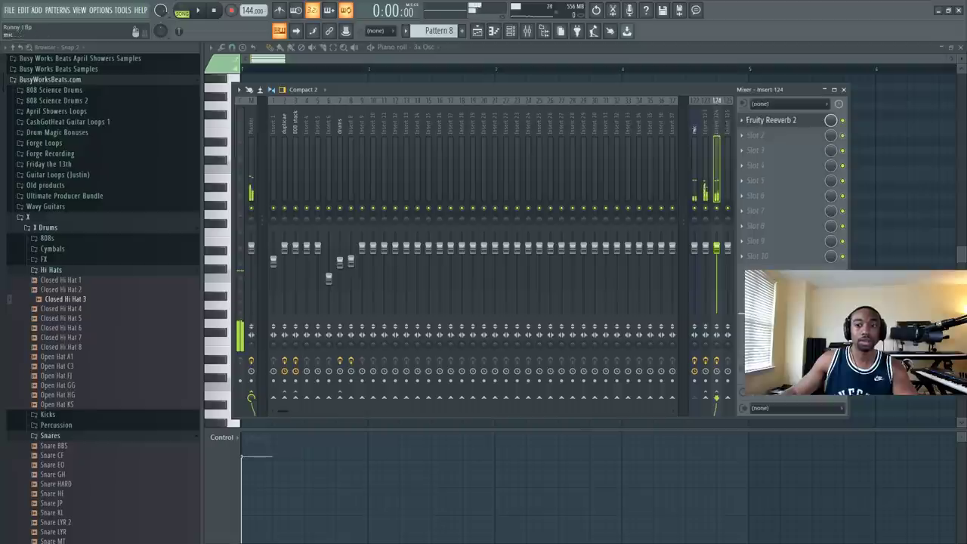
{"action": "left_click", "coordinate": [695, 131]}
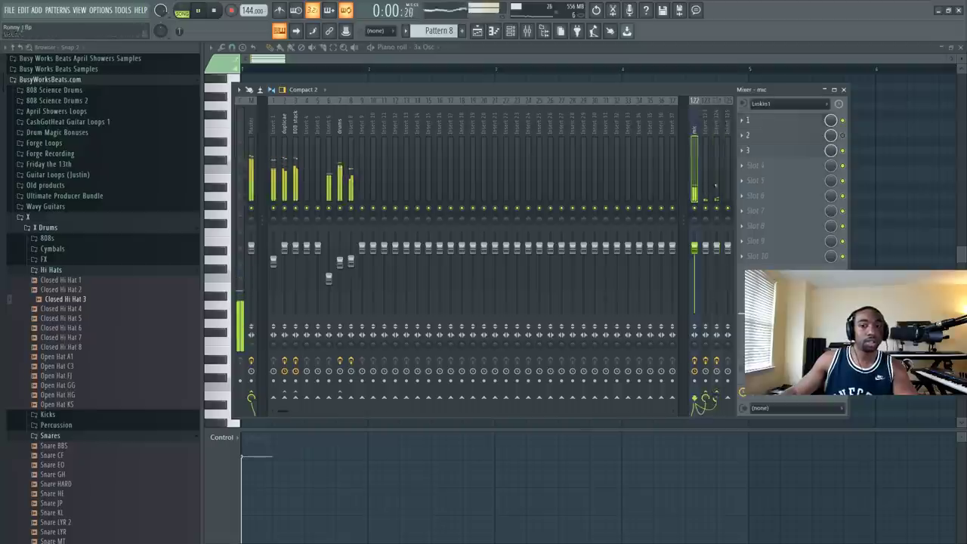
{"action": "left_click", "coordinate": [717, 139]}
{"action": "left_click", "coordinate": [769, 121]}
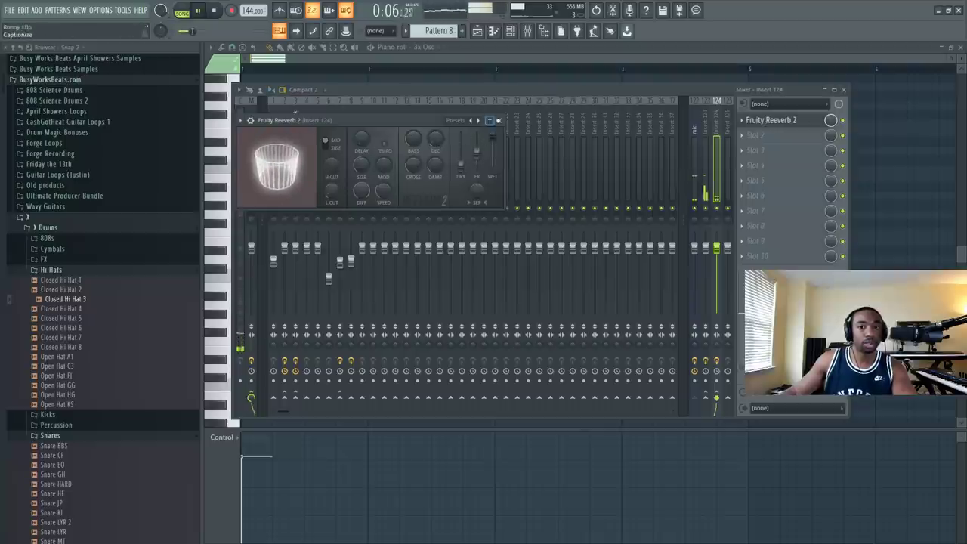
{"action": "left_click", "coordinate": [498, 120]}
{"action": "left_click", "coordinate": [695, 138]}
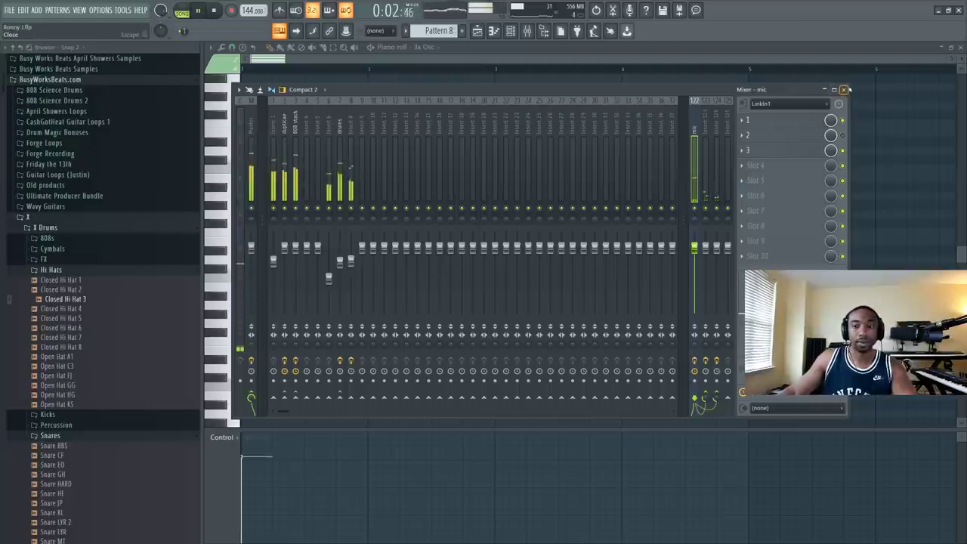
{"action": "key", "text": "space"}
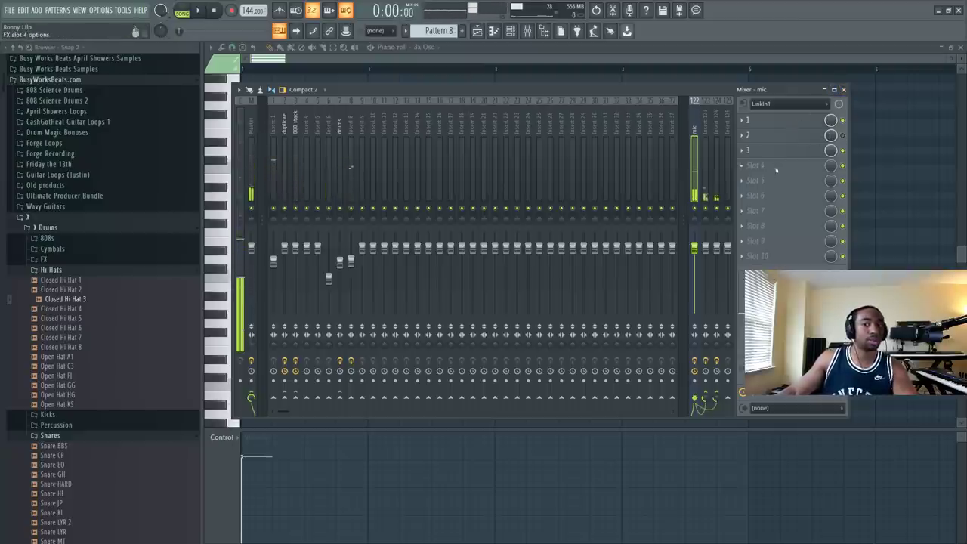
Step: Load Ozone 8 Exciter into effect slot 4 of the mic track
{"action": "left_click", "coordinate": [775, 171]}
{"action": "scroll", "coordinate": [556, 219], "scroll_direction": "down", "scroll_amount": 2}
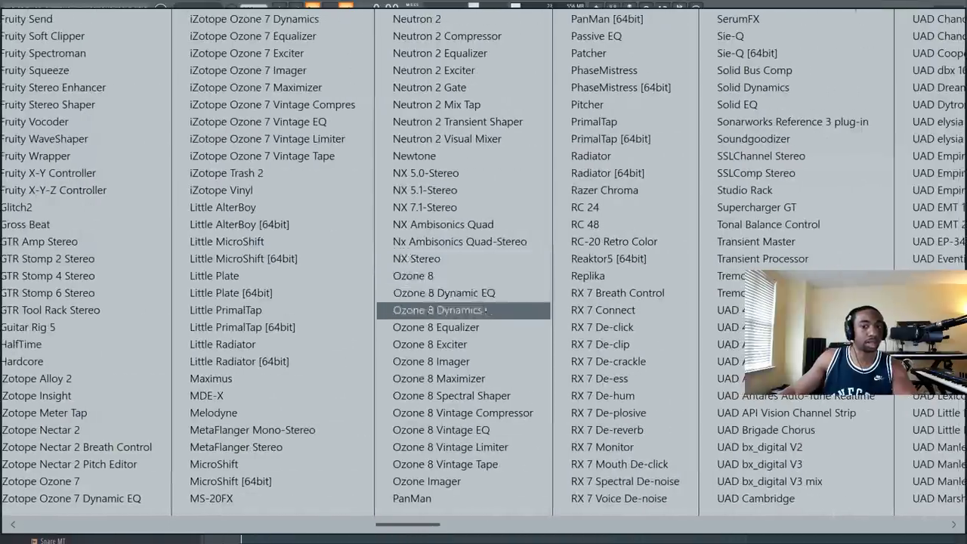
{"action": "scroll", "coordinate": [493, 327], "scroll_direction": "down", "scroll_amount": 3}
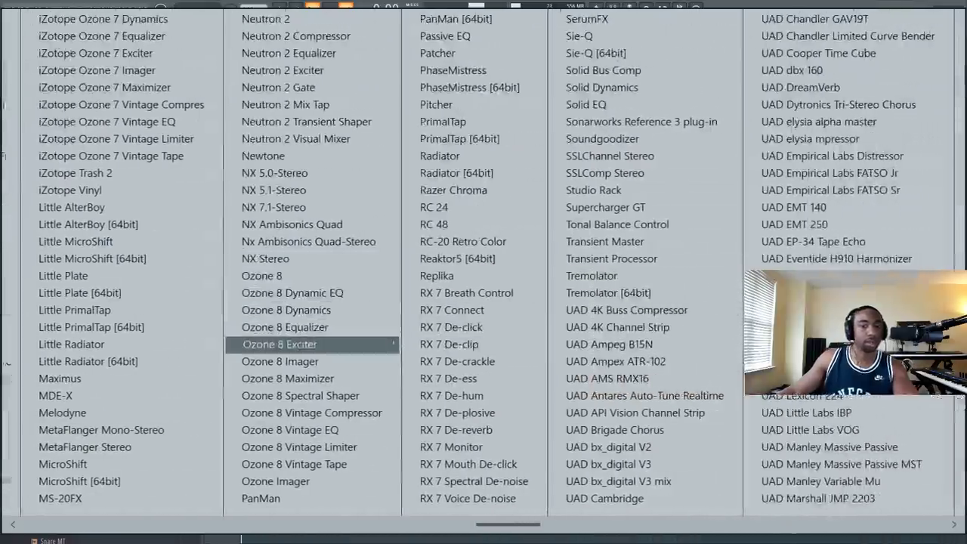
{"action": "left_click", "coordinate": [321, 345]}
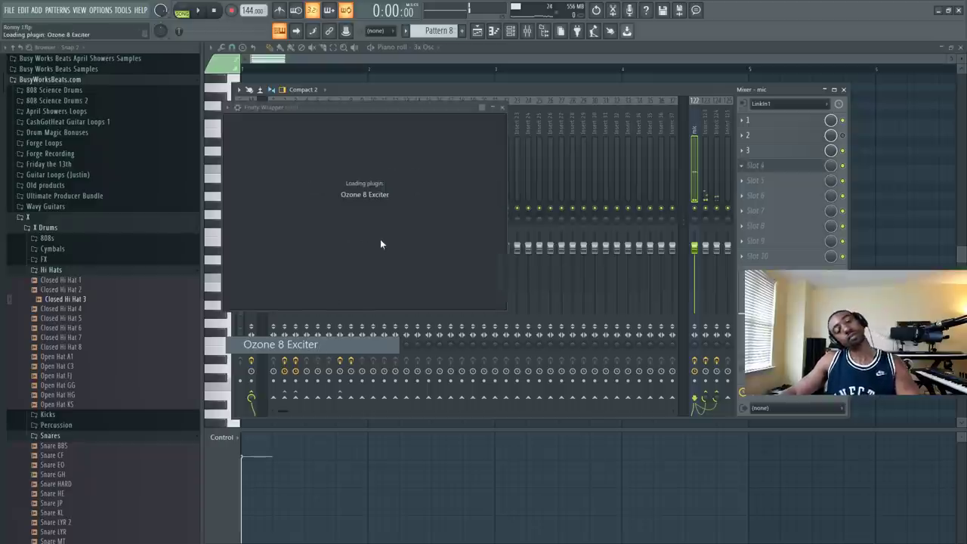
Step: Set the Exciter amounts to 11.3 for the second band, 11.0 for the third and 10.7 for the fourth
{"action": "left_click_drag", "start_coordinate": [376, 327], "coordinate": [377, 271]}
{"action": "left_click_drag", "start_coordinate": [482, 327], "coordinate": [482, 272]}
{"action": "left_click_drag", "start_coordinate": [588, 327], "coordinate": [588, 273]}
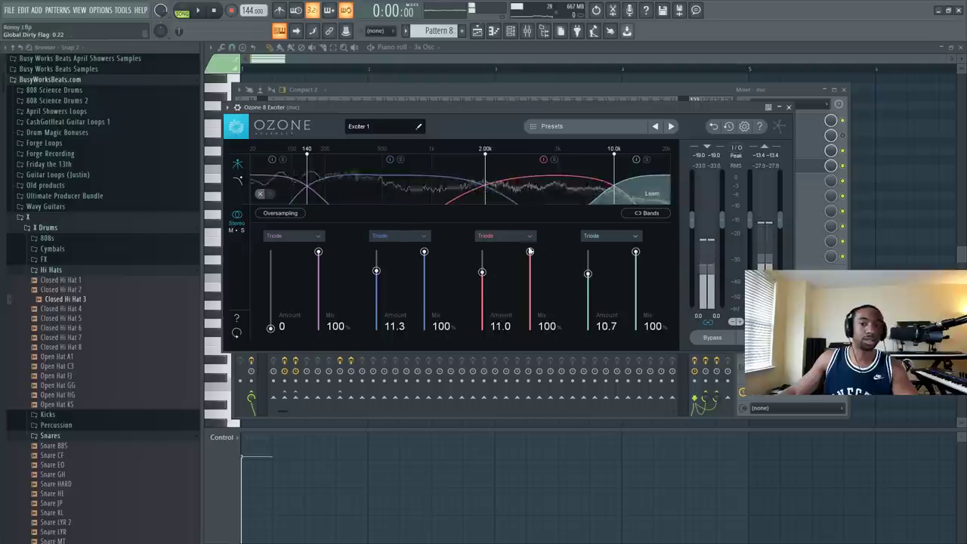
Step: Link the Exciter bands, switch all four to Tape, and set the amounts to 12.6, with 12.9 on the second band
{"action": "left_click", "coordinate": [400, 236]}
{"action": "left_click", "coordinate": [646, 212]}
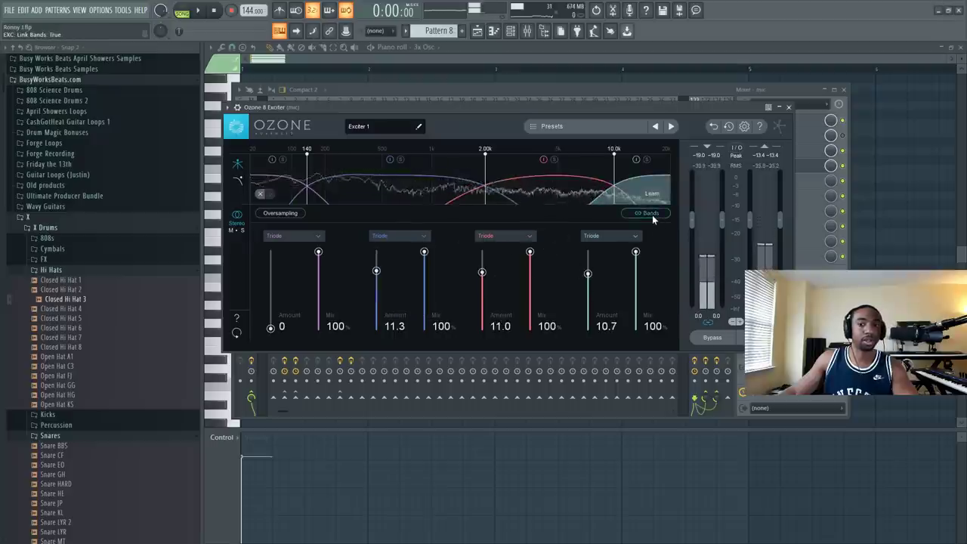
{"action": "left_click", "coordinate": [488, 240]}
{"action": "left_click", "coordinate": [487, 287]}
{"action": "left_click_drag", "start_coordinate": [482, 272], "coordinate": [482, 327]}
{"action": "left_click_drag", "start_coordinate": [377, 325], "coordinate": [376, 262]}
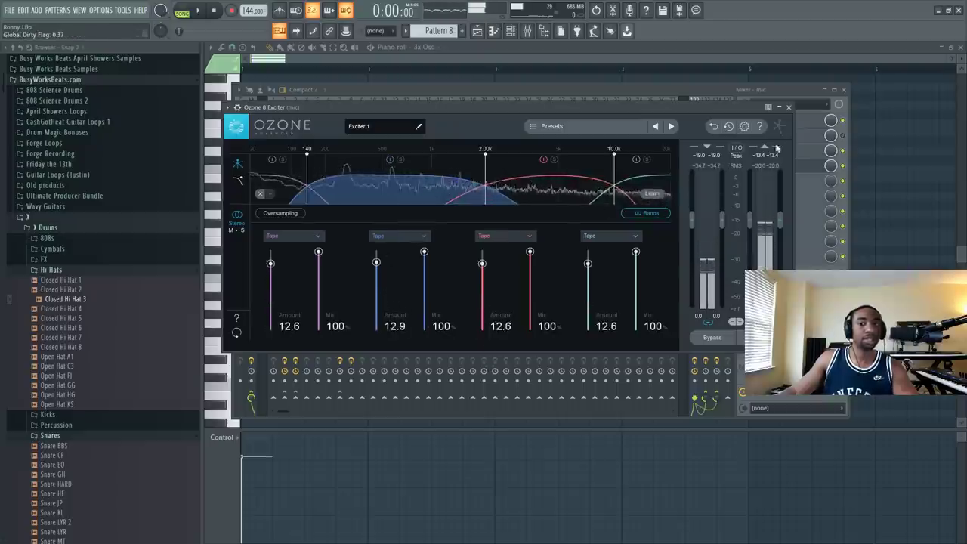
{"action": "left_click", "coordinate": [788, 107]}
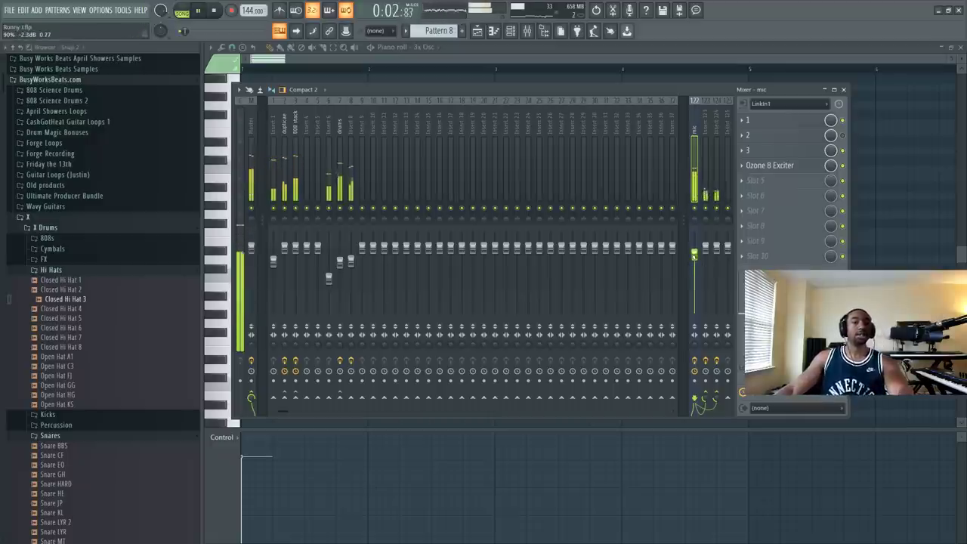
{"action": "key", "text": "space"}
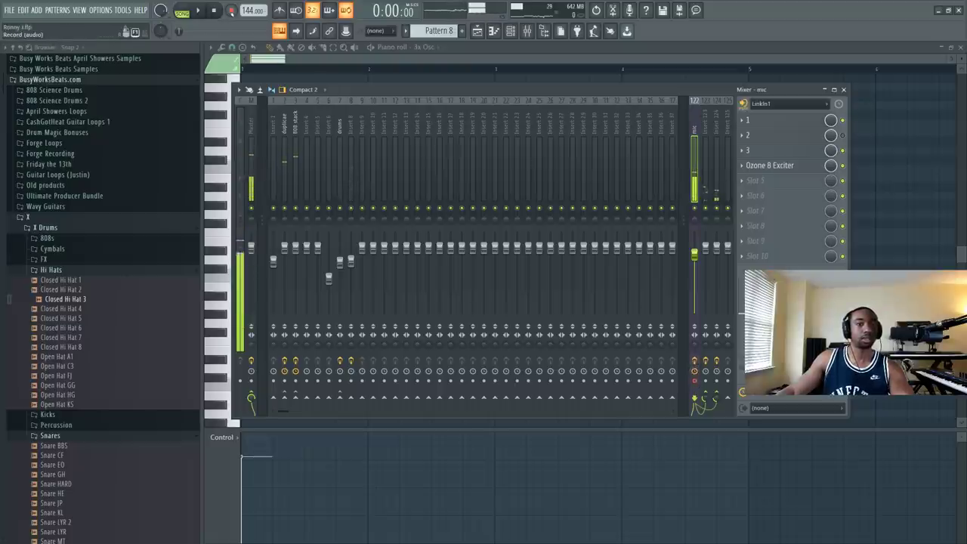
Step: Record everything from the armed mic track over the song from the start, stopping around bar 12
{"action": "left_click", "coordinate": [231, 10]}
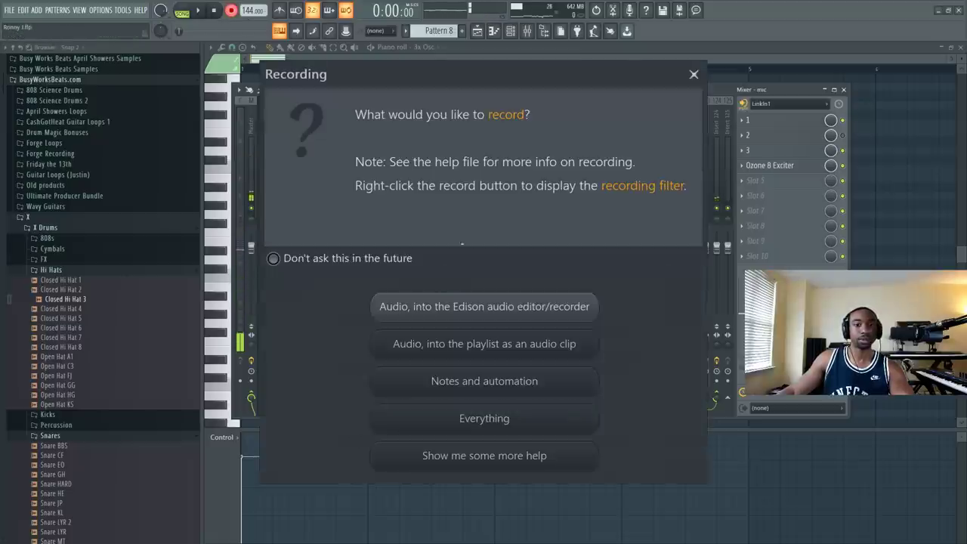
{"action": "left_click", "coordinate": [483, 401]}
{"action": "right_click", "coordinate": [937, 111]}
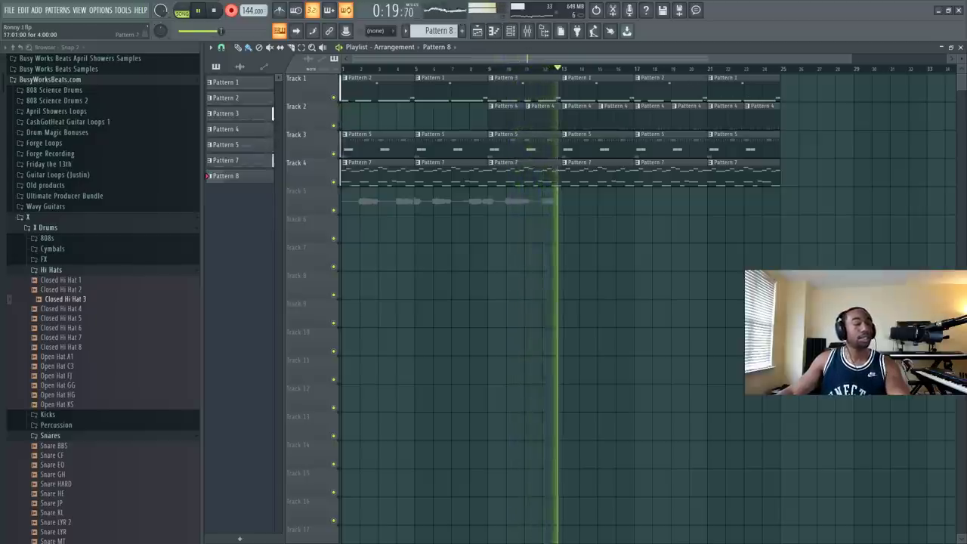
{"action": "key", "text": "space"}
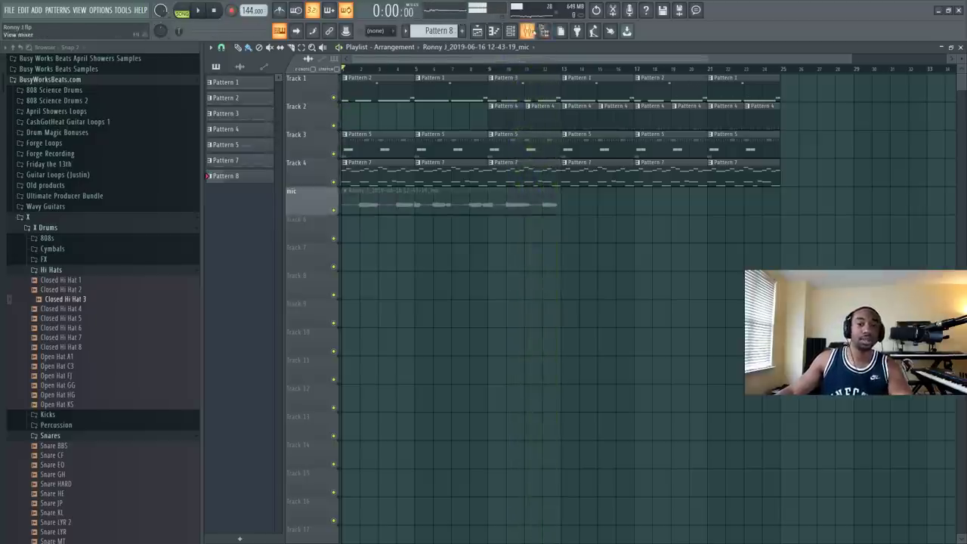
Step: Lower the mix of all linked Exciter bands on the mic track to 30.7% while auditioning the song
{"action": "left_click", "coordinate": [527, 31]}
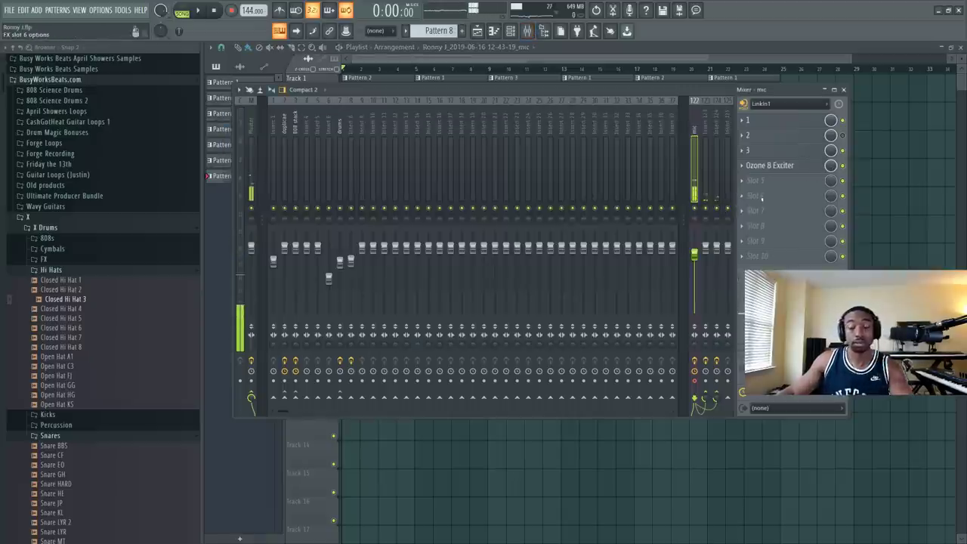
{"action": "key", "text": "space"}
{"action": "left_click_drag", "start_coordinate": [636, 253], "coordinate": [635, 296]}
{"action": "key", "text": "space"}
{"action": "left_click", "coordinate": [790, 107]}
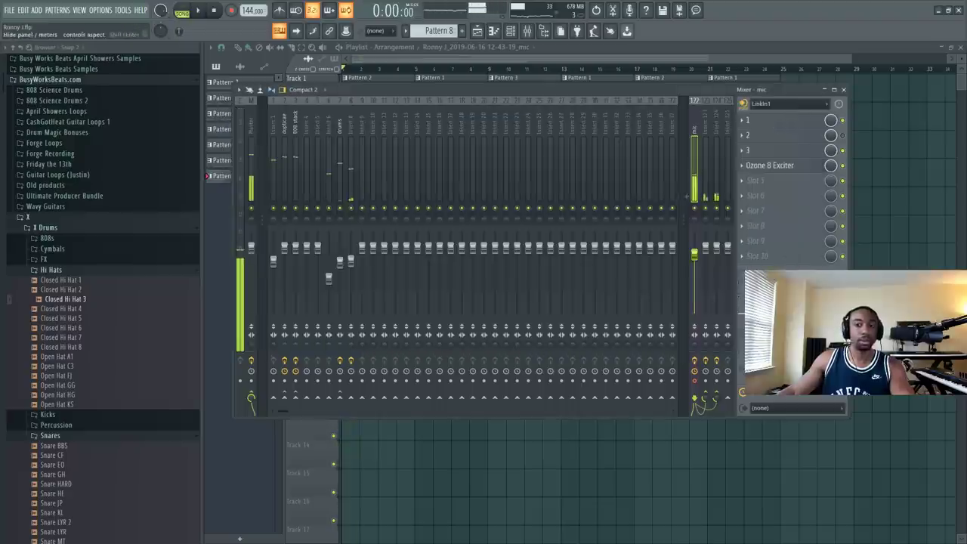
{"action": "key", "text": "space"}
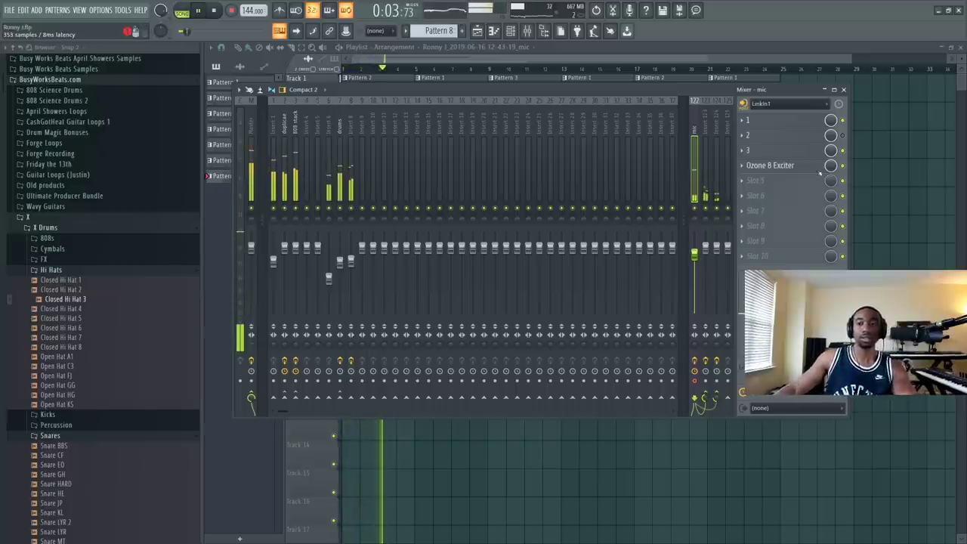
{"action": "left_click", "coordinate": [770, 166]}
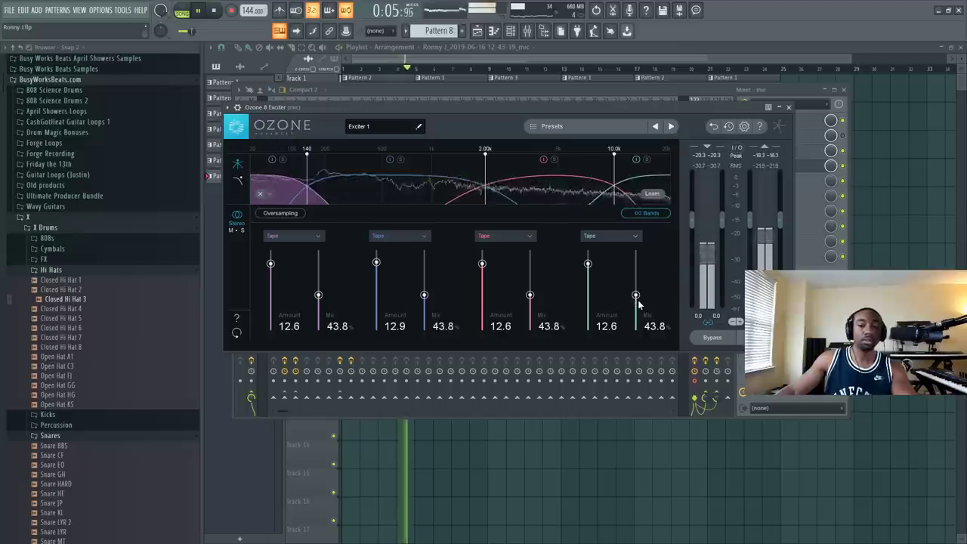
{"action": "left_click_drag", "start_coordinate": [637, 295], "coordinate": [639, 304]}
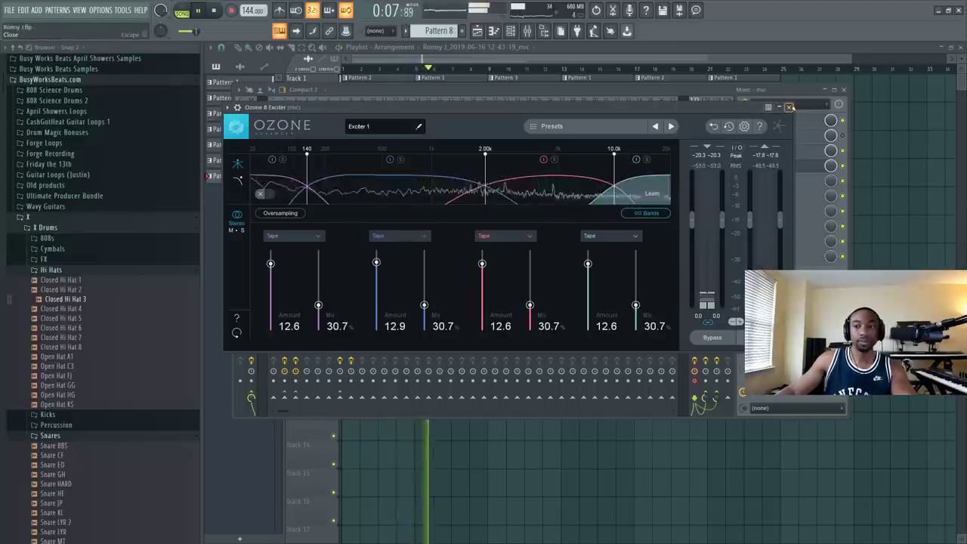
{"action": "left_click", "coordinate": [789, 107]}
{"action": "left_click", "coordinate": [844, 89]}
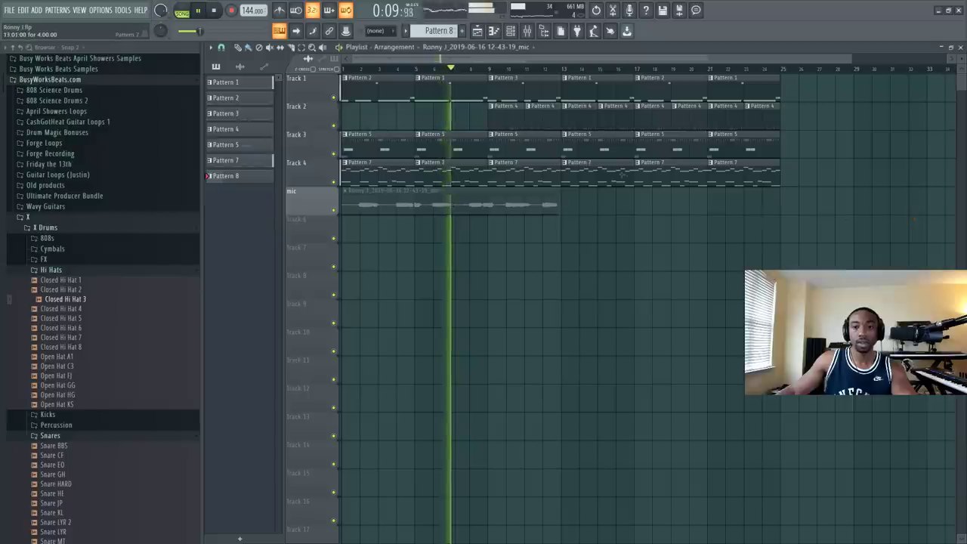
Step: Audition the song from the start and check the mic track with its delay and reverb sends on Inserts 123 and 124
{"action": "left_click", "coordinate": [527, 31]}
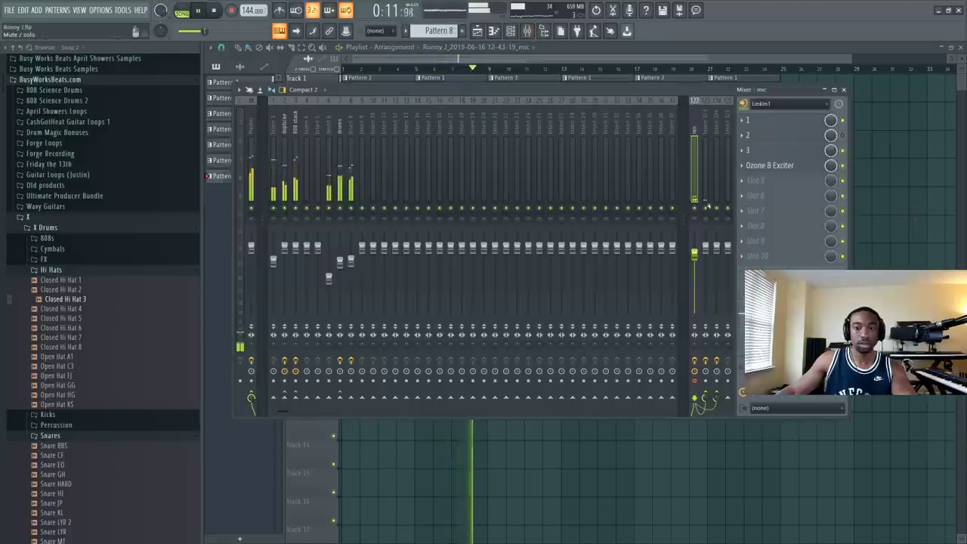
{"action": "left_click", "coordinate": [706, 142]}
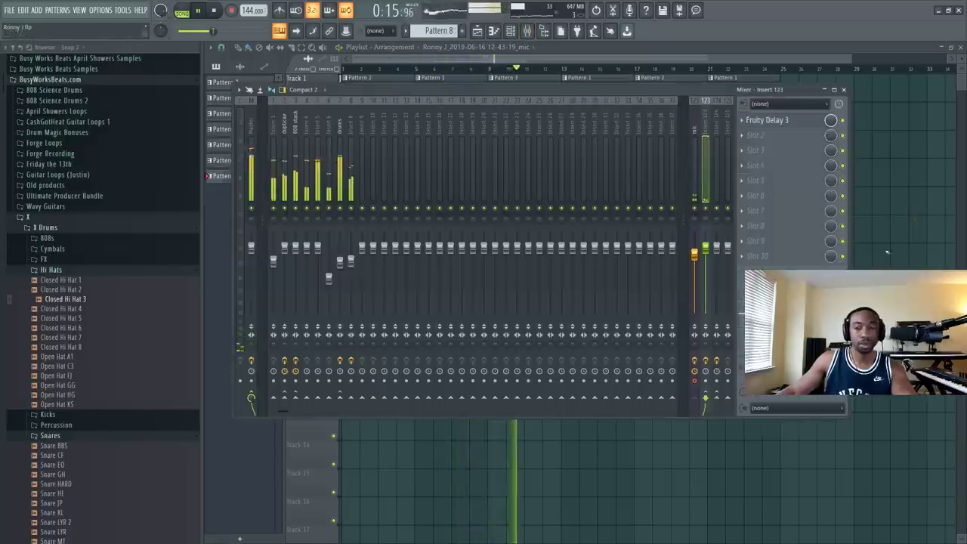
{"action": "key", "text": "F9"}
{"action": "key", "text": "space"}
{"action": "key", "text": "space"}
{"action": "key", "text": "F9"}
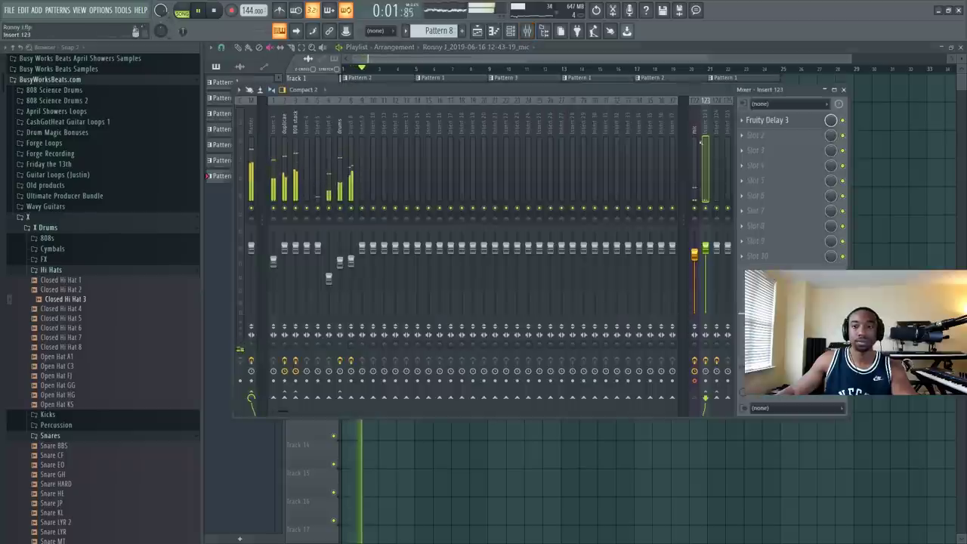
{"action": "left_click", "coordinate": [695, 143]}
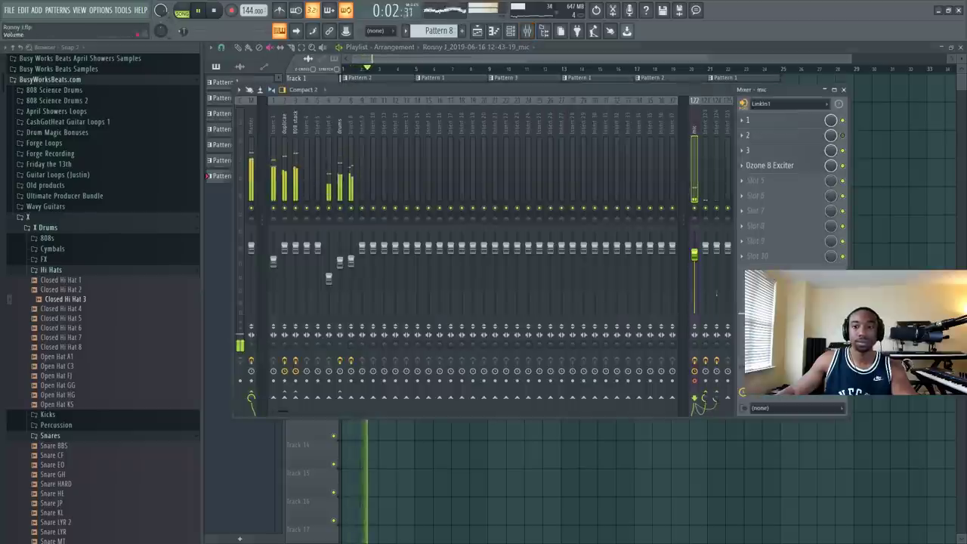
{"action": "left_click", "coordinate": [716, 140]}
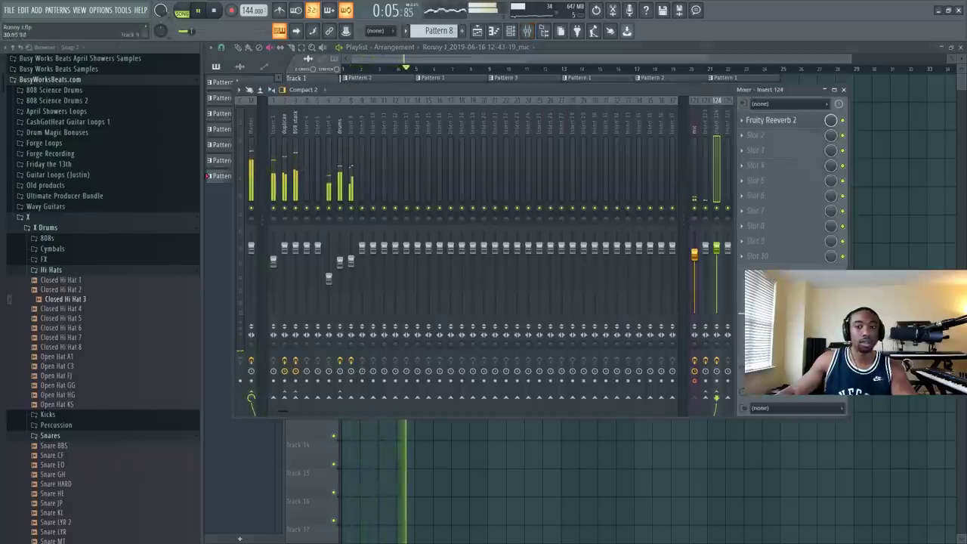
{"action": "key", "text": "F9"}
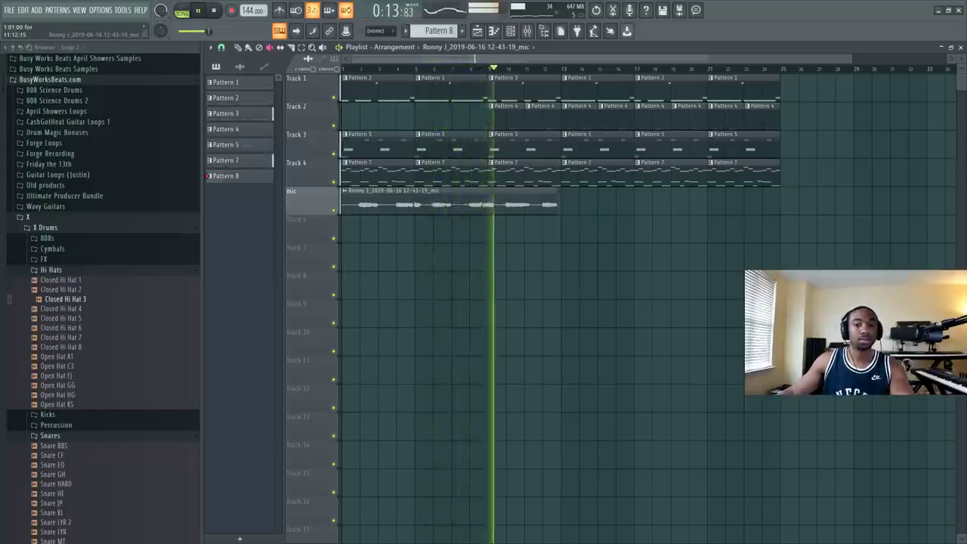
Step: Reset the mic track's fader to 100% and check its Auto-Tune 8 settings
{"action": "left_click", "coordinate": [526, 30]}
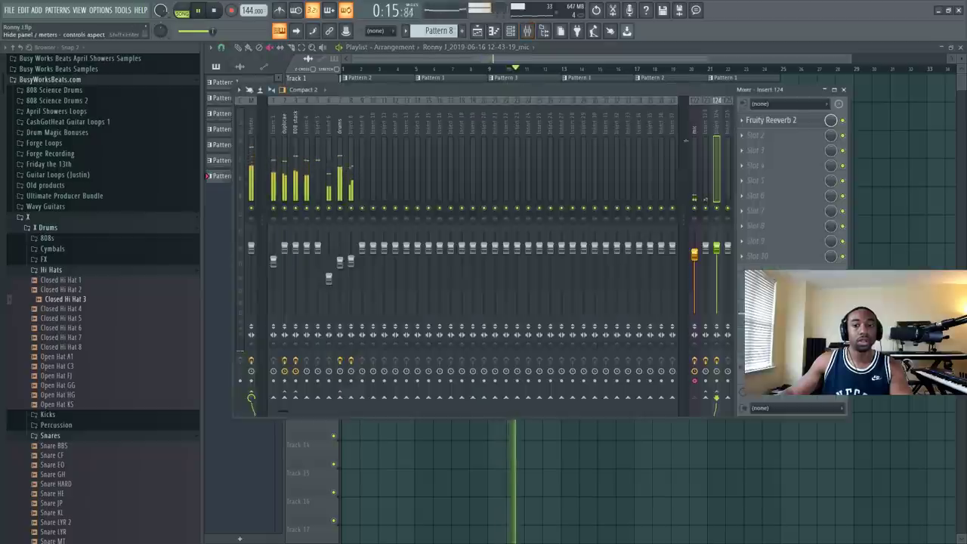
{"action": "left_click", "coordinate": [699, 401]}
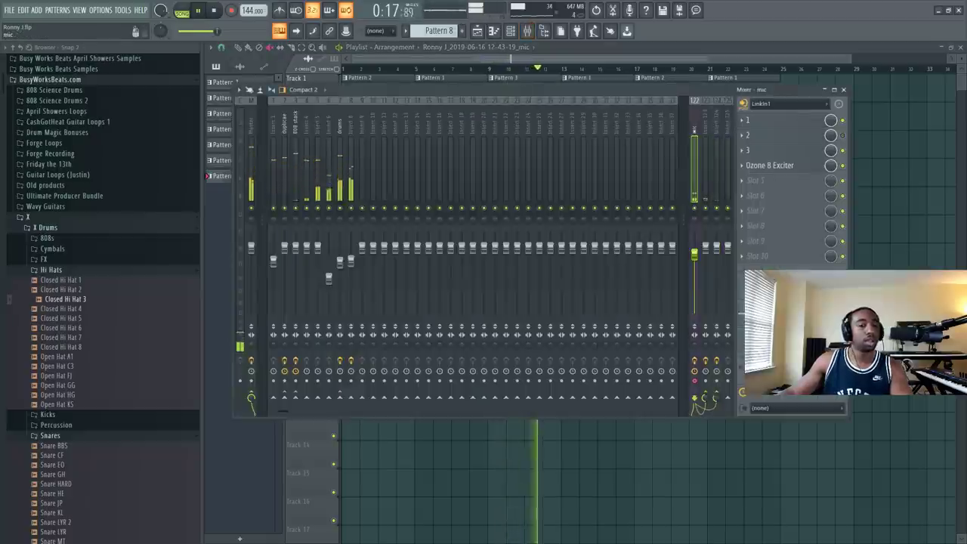
{"action": "right_click", "coordinate": [699, 255]}
{"action": "left_click", "coordinate": [711, 262]}
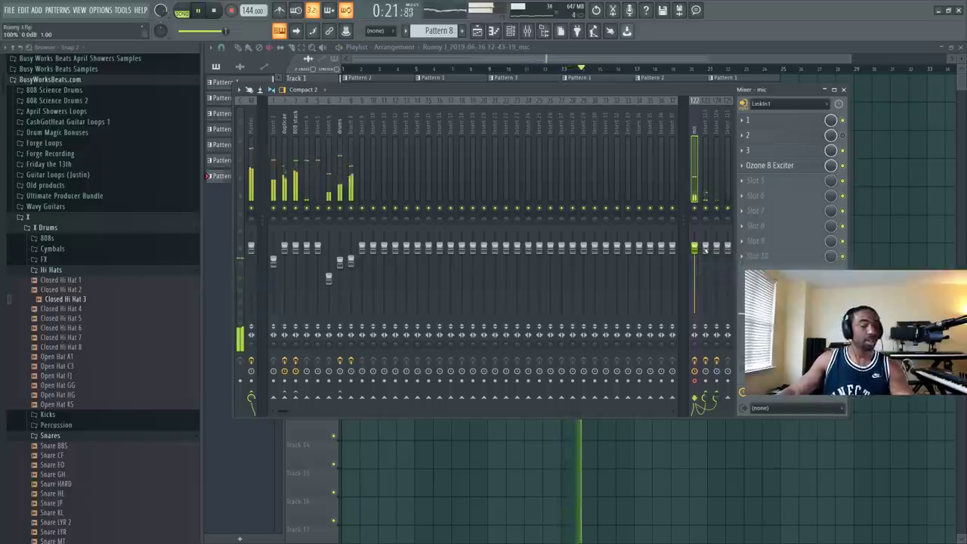
{"action": "left_click", "coordinate": [775, 155]}
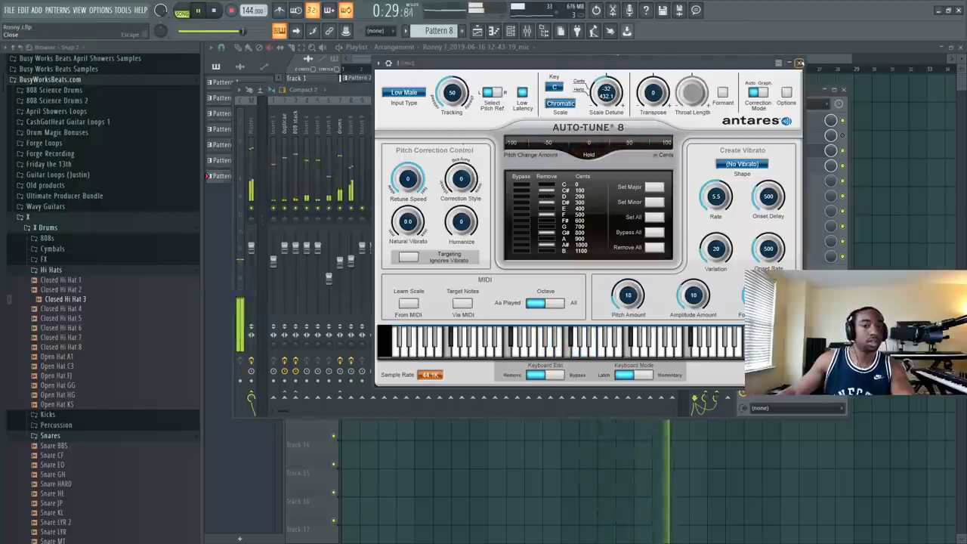
{"action": "left_click", "coordinate": [800, 63]}
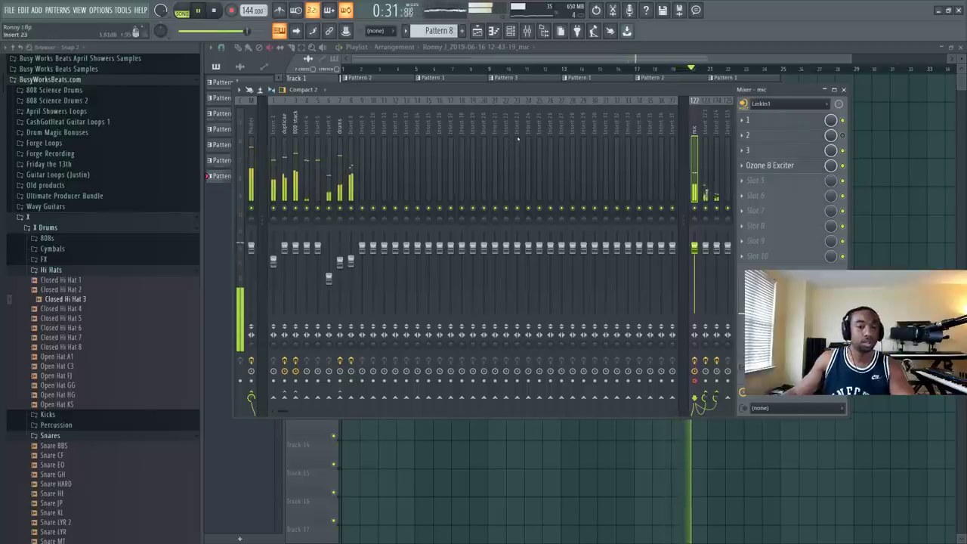
Step: Remove the recorded mic clip and duplicate the clips of Tracks 1 to 4 from bars 9 to 24, starting the copy at bar 25
{"action": "key", "text": "F9"}
{"action": "left_click_drag", "start_coordinate": [829, 184], "coordinate": [497, 70]}
{"action": "scroll", "coordinate": [497, 71], "scroll_direction": "down", "scroll_amount": 1}
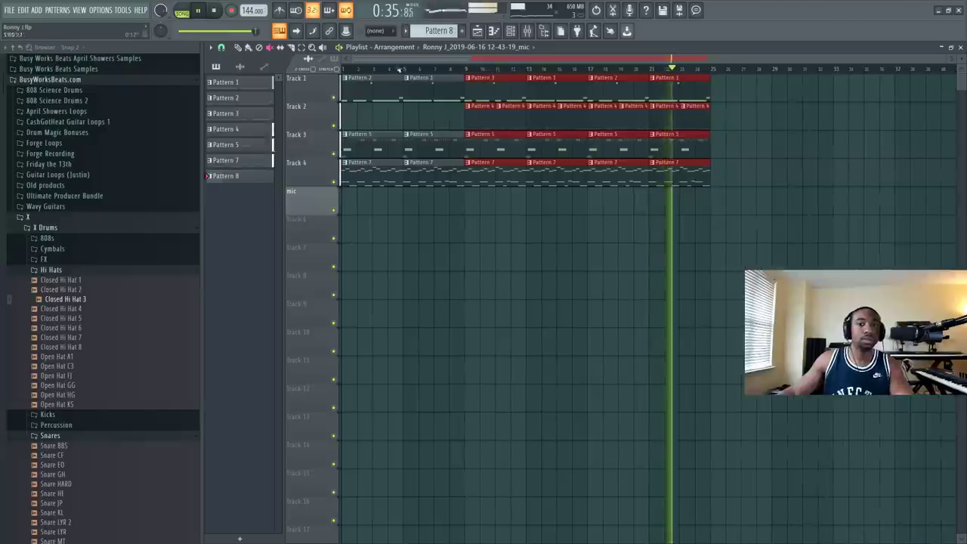
{"action": "left_click_drag", "start_coordinate": [477, 114], "coordinate": [724, 117], "text": "shift"}
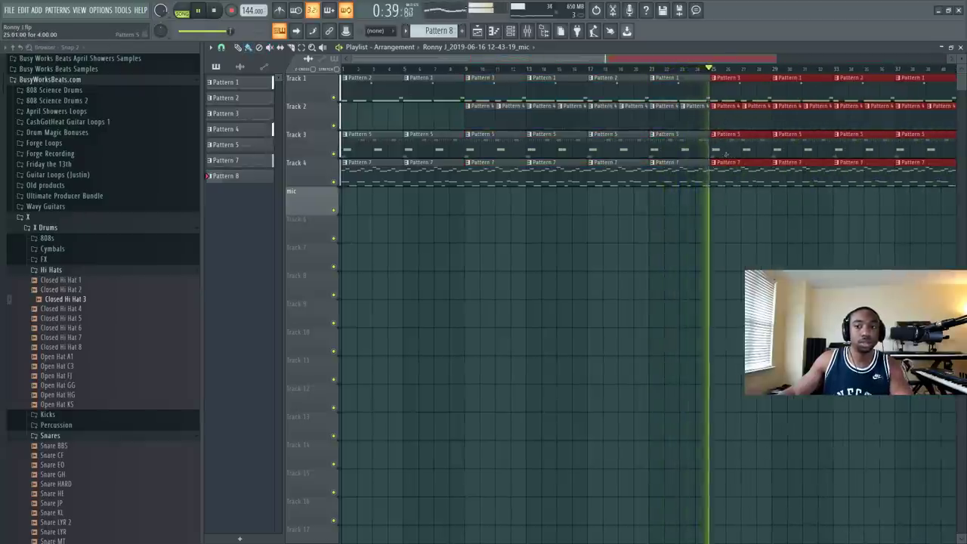
Step: Delete the Pattern 5 clips at bars 25 and 29 on Track 3
{"action": "right_click", "coordinate": [748, 145]}
{"action": "right_click", "coordinate": [784, 145]}
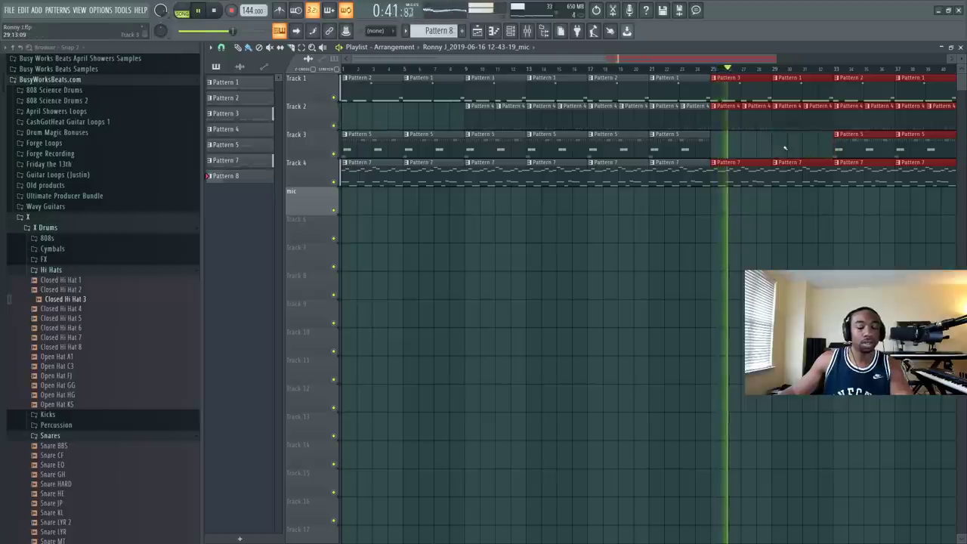
{"action": "scroll", "coordinate": [681, 108], "scroll_direction": "down", "scroll_amount": 2}
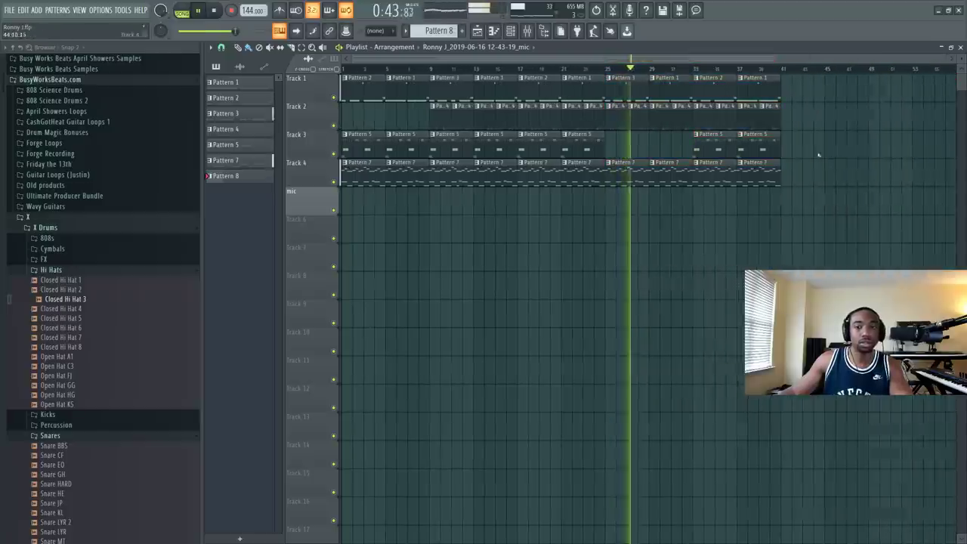
Step: Select Pattern 4 in the channel rack and play the song from about bar 9 to hear its drums
{"action": "left_click", "coordinate": [510, 30]}
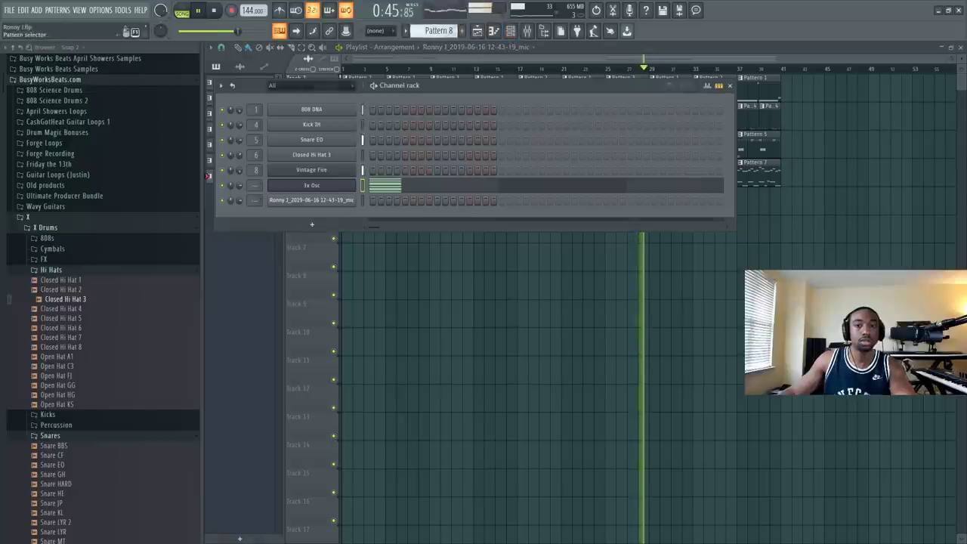
{"action": "scroll", "coordinate": [439, 31], "scroll_direction": "up", "scroll_amount": 4}
{"action": "key", "text": "space"}
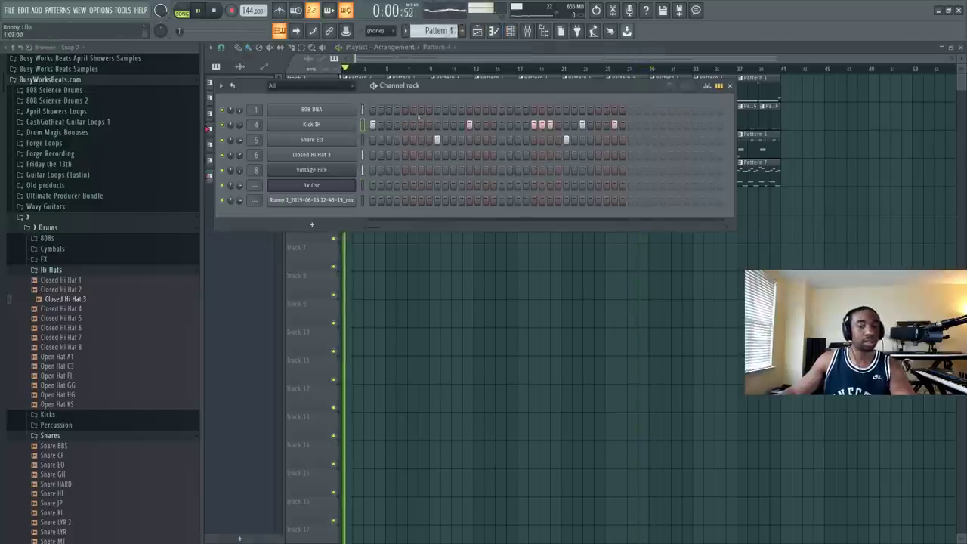
{"action": "key", "text": "space"}
{"action": "key", "text": "F6"}
{"action": "left_click", "coordinate": [437, 73]}
{"action": "key", "text": "space"}
{"action": "key", "text": "F6"}
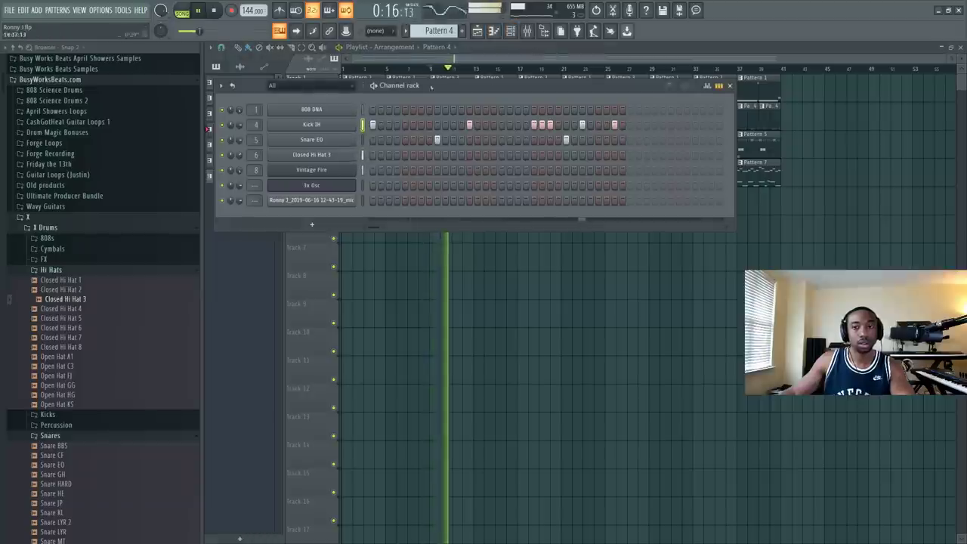
Step: Replace the Snare EO channel's sample with Snare NM from the Snares folder and open that channel's settings
{"action": "scroll", "coordinate": [75, 351], "scroll_direction": "down", "scroll_amount": 3}
{"action": "left_click", "coordinate": [69, 345]}
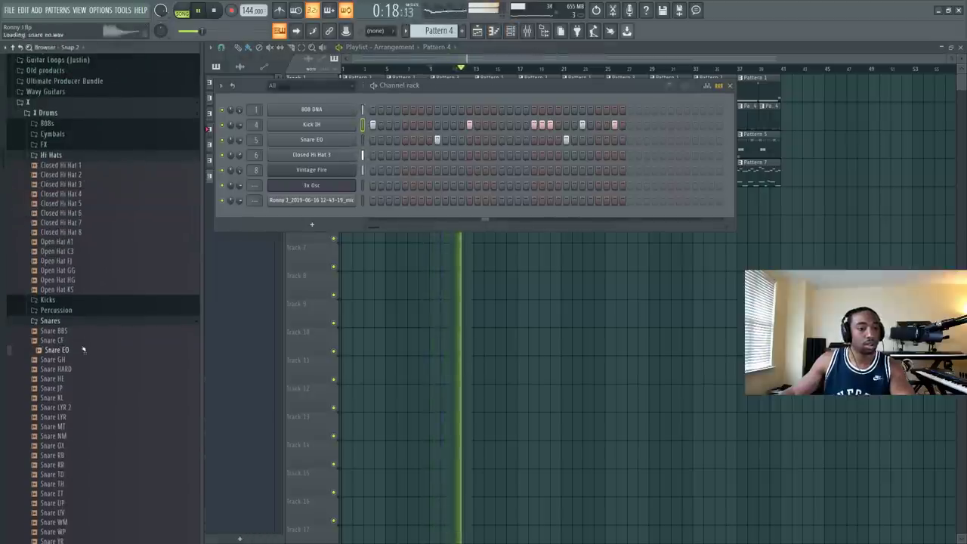
{"action": "scroll", "coordinate": [66, 333], "scroll_direction": "down", "scroll_amount": 3}
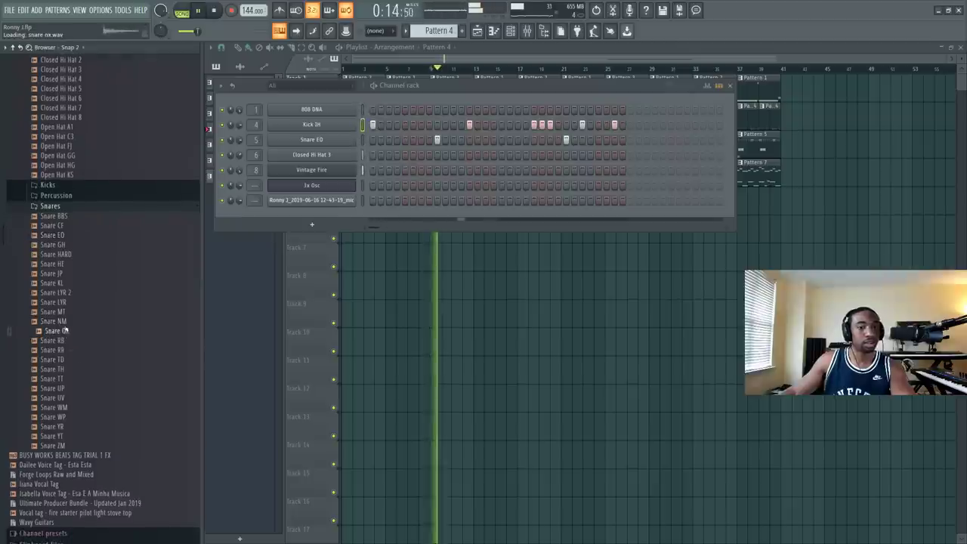
{"action": "left_click_drag", "start_coordinate": [66, 321], "coordinate": [312, 139]}
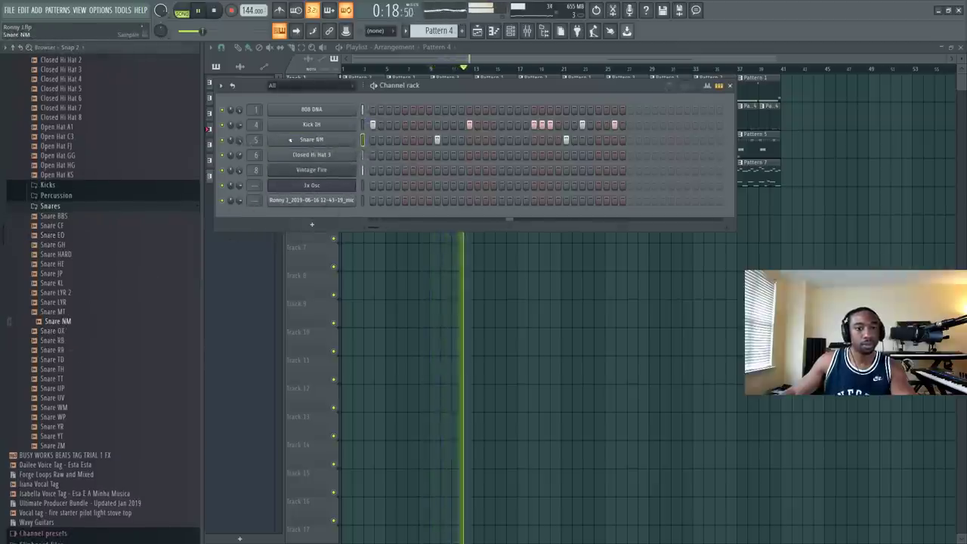
{"action": "left_click", "coordinate": [311, 139]}
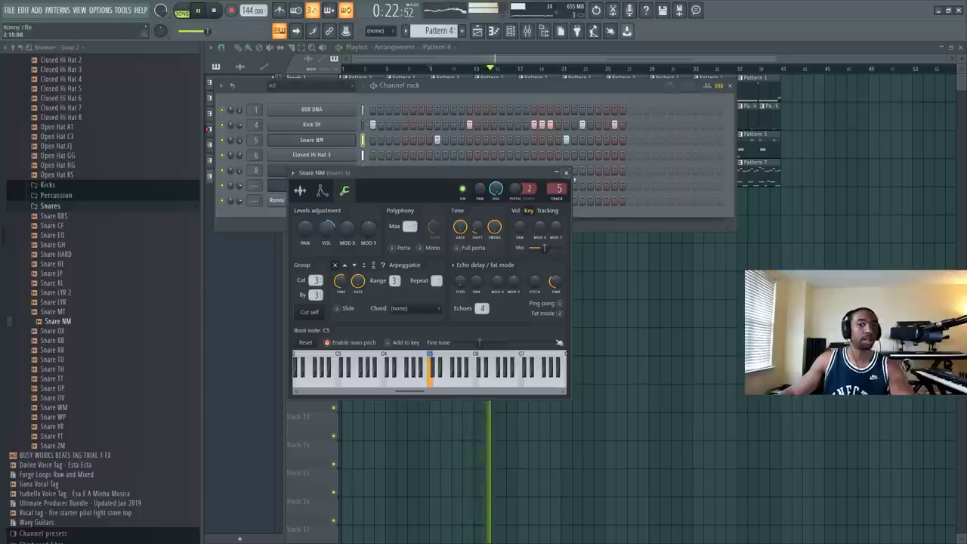
Step: Close the Snare NM settings, stop playback and add another Vintage Fire instrument channel to the rack
{"action": "left_click", "coordinate": [566, 173]}
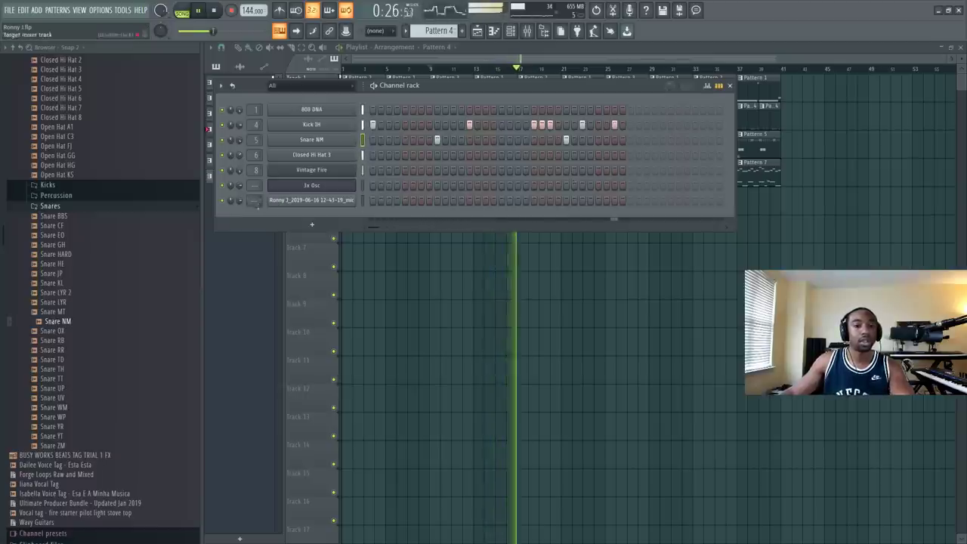
{"action": "key", "text": "space"}
{"action": "left_click", "coordinate": [311, 224]}
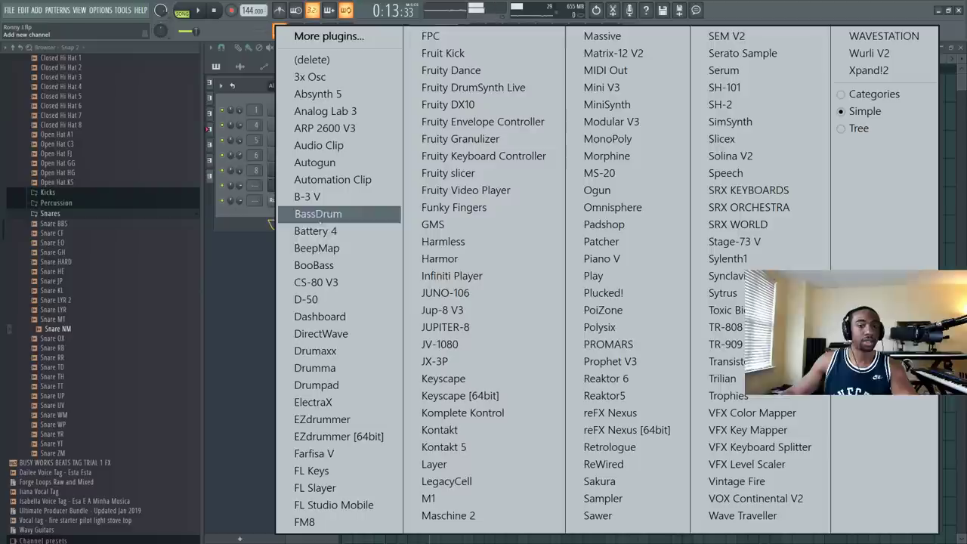
{"action": "left_click", "coordinate": [736, 481]}
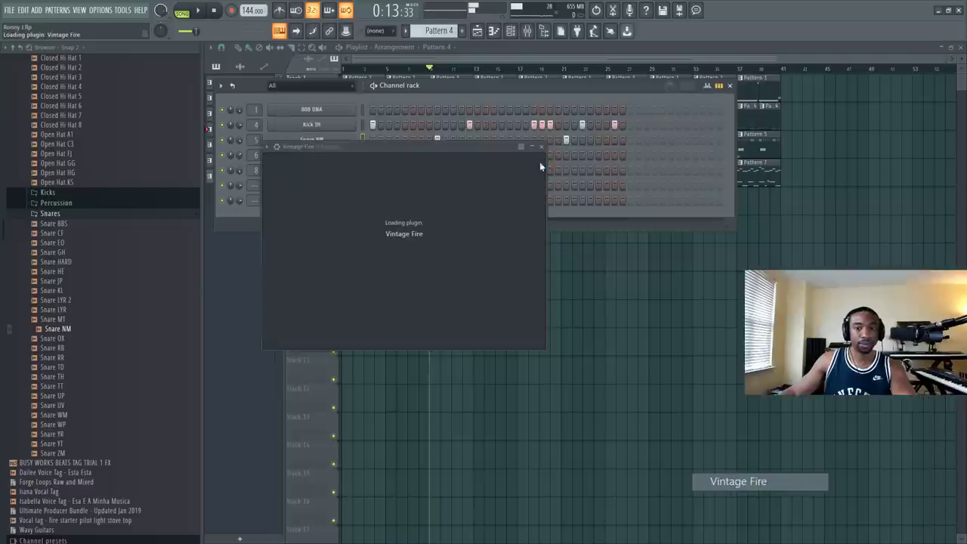
{"action": "key", "text": "F9"}
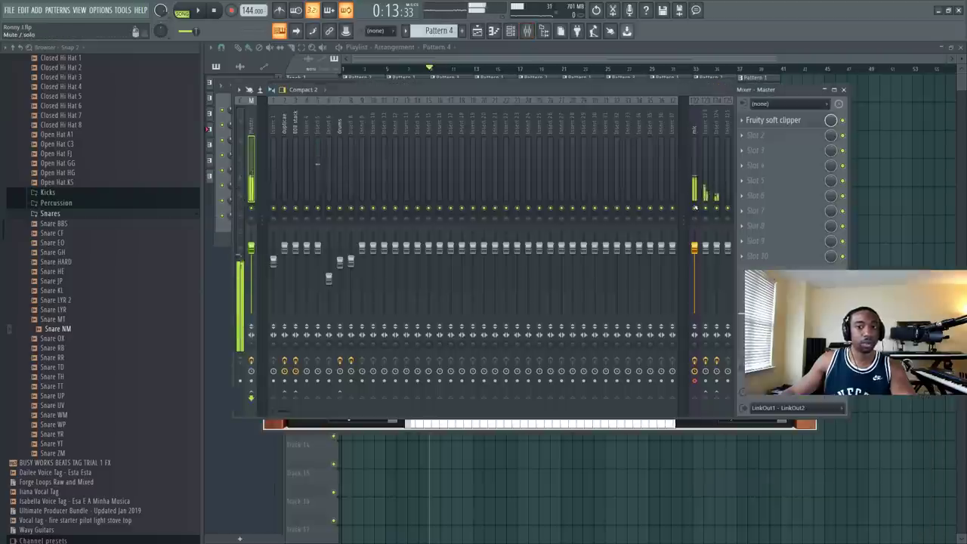
{"action": "key", "text": "F9"}
Step: Route the Vintage Fire #2 channel to mixer insert 10 while the song plays
{"action": "key", "text": "space"}
{"action": "key", "text": "F6"}
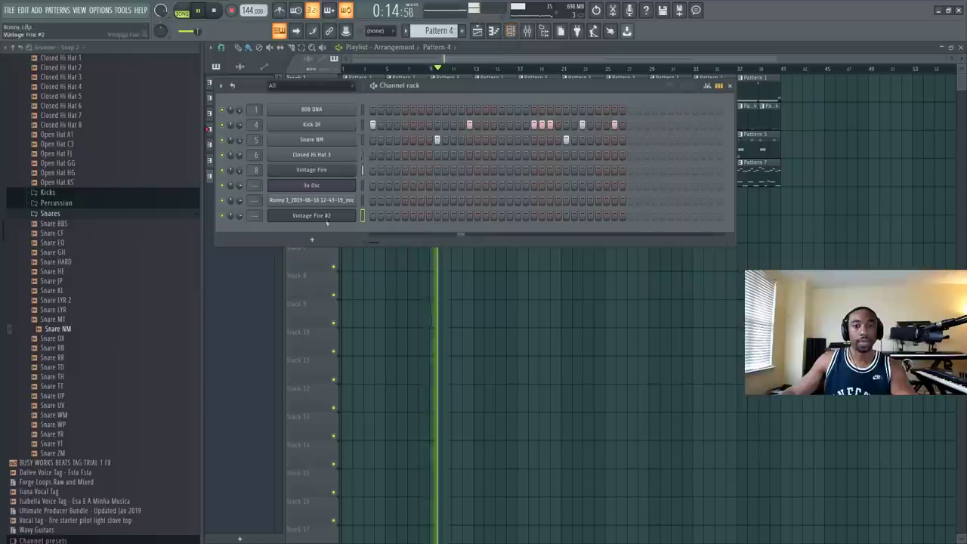
{"action": "scroll", "coordinate": [255, 215], "scroll_direction": "up", "scroll_amount": 3}
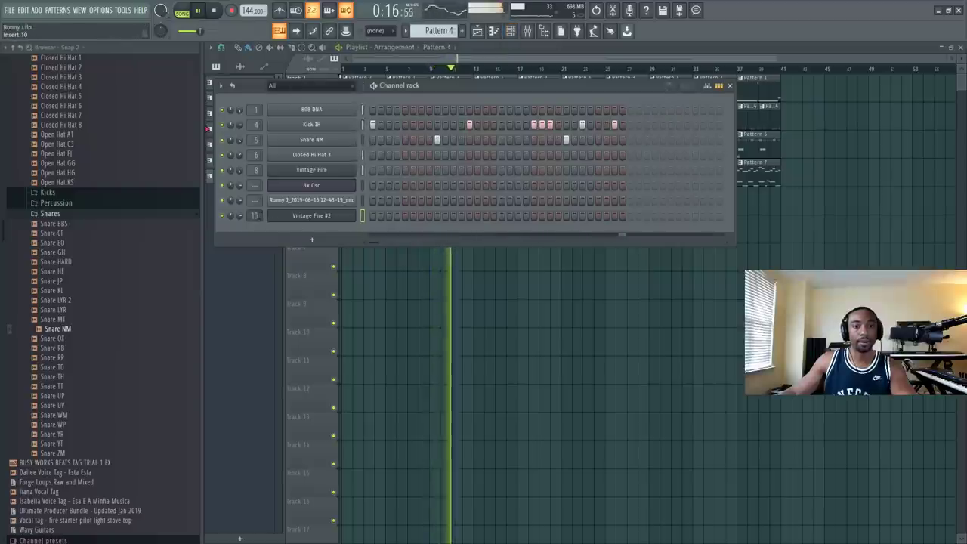
{"action": "scroll", "coordinate": [256, 215], "scroll_direction": "up", "scroll_amount": 1}
Step: Switch to Pattern 9 and open the Vintage Fire #2 instrument window
{"action": "scroll", "coordinate": [439, 31], "scroll_direction": "down", "scroll_amount": 4}
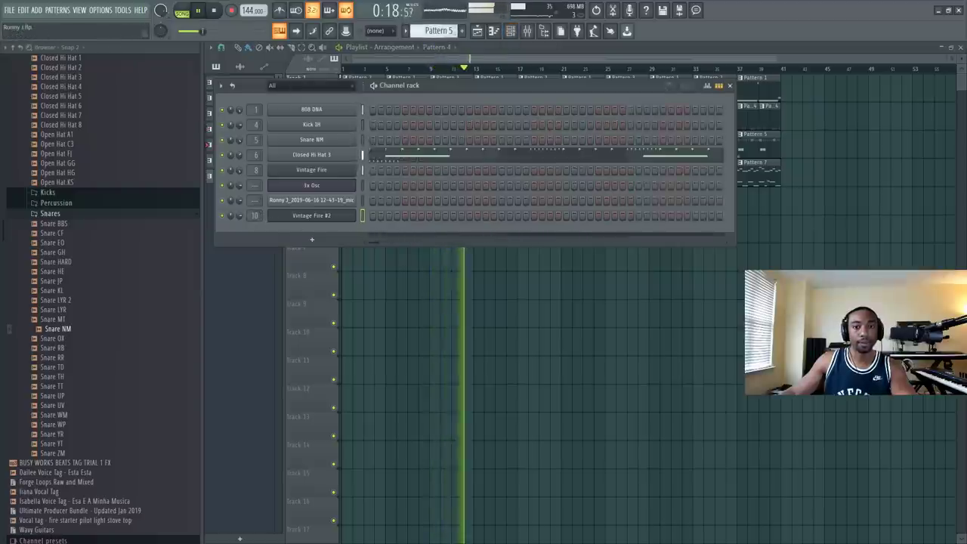
{"action": "scroll", "coordinate": [439, 31], "scroll_direction": "down", "scroll_amount": 1}
{"action": "left_click", "coordinate": [312, 216]}
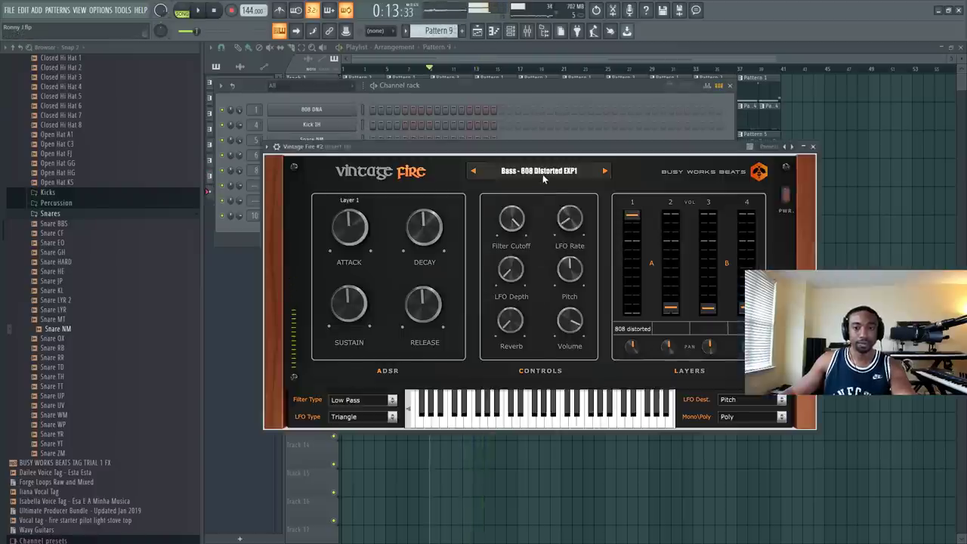
Step: Load the Bell - Magic EXP1 preset in Vintage Fire #2 and try notes with it over the playing song
{"action": "left_click", "coordinate": [541, 172]}
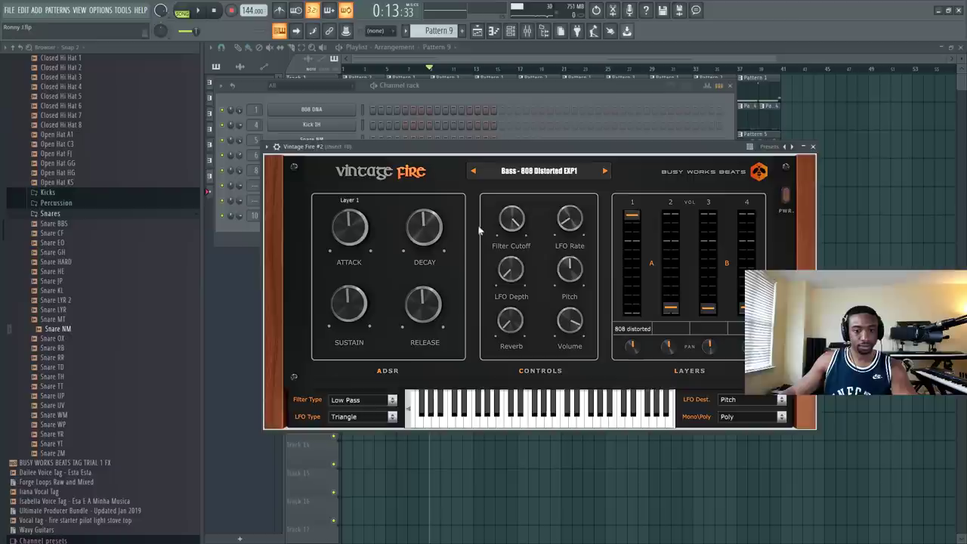
{"action": "left_click", "coordinate": [497, 96]}
{"action": "key", "text": "space"}
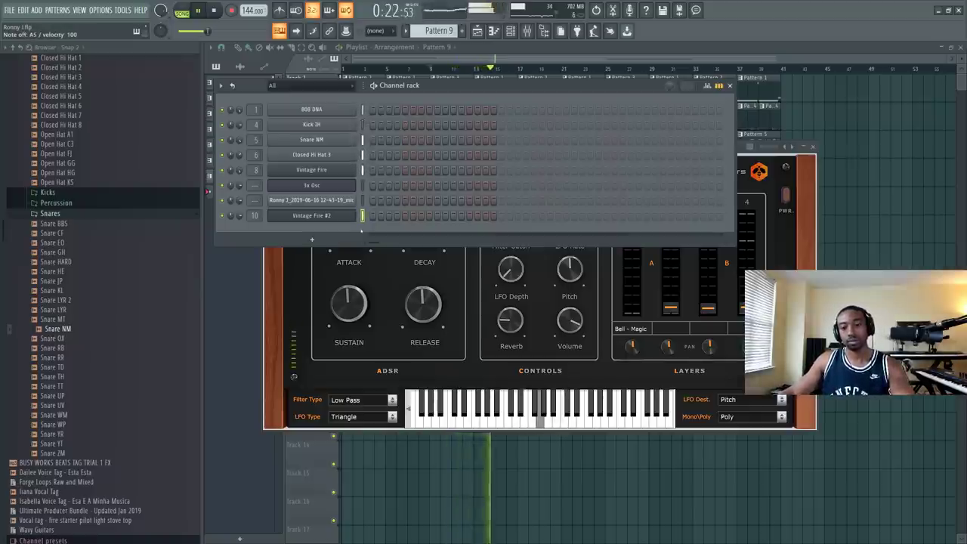
{"action": "left_click", "coordinate": [808, 256]}
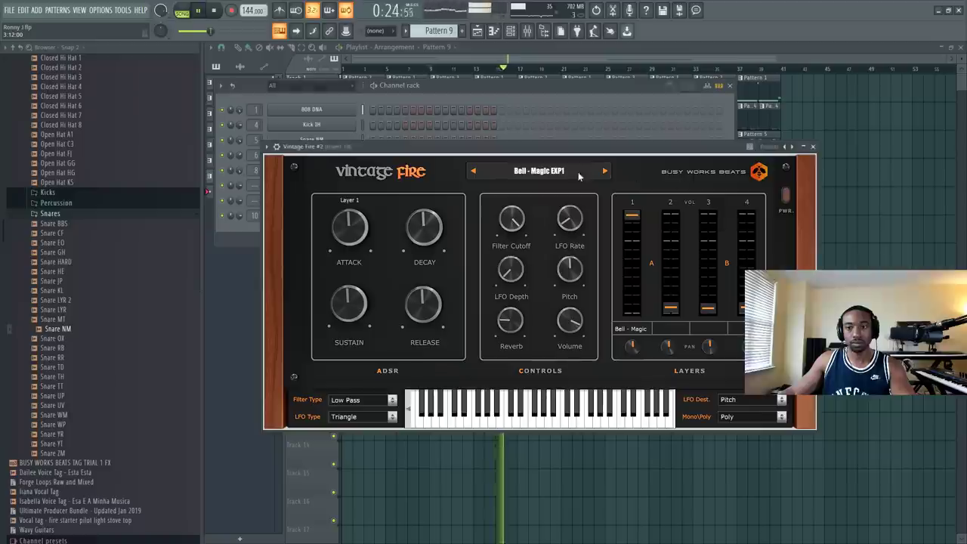
{"action": "left_click", "coordinate": [533, 87]}
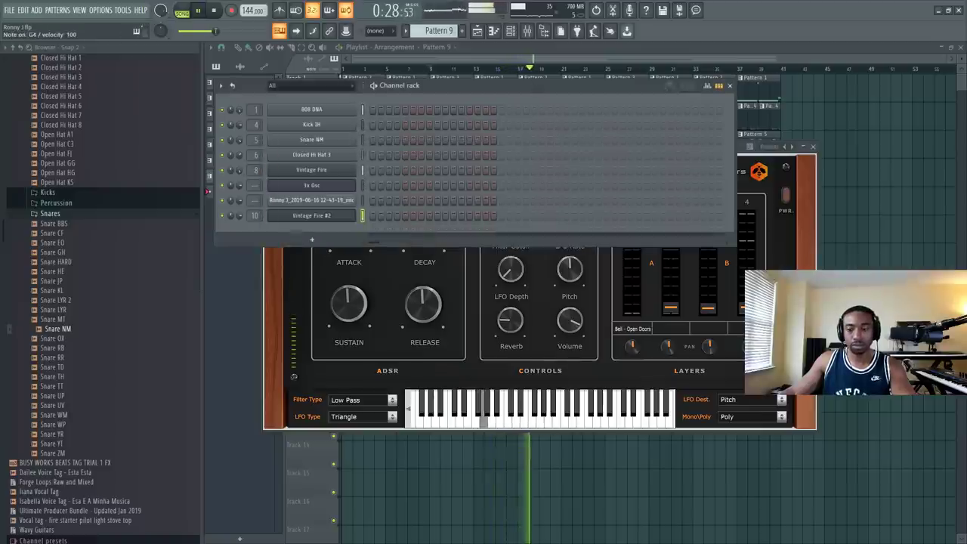
Step: Audition the following bell presets over the song, including Palace and Sorcerer's Stone, and load Bell - Sparkle EXP1
{"action": "left_click", "coordinate": [805, 258]}
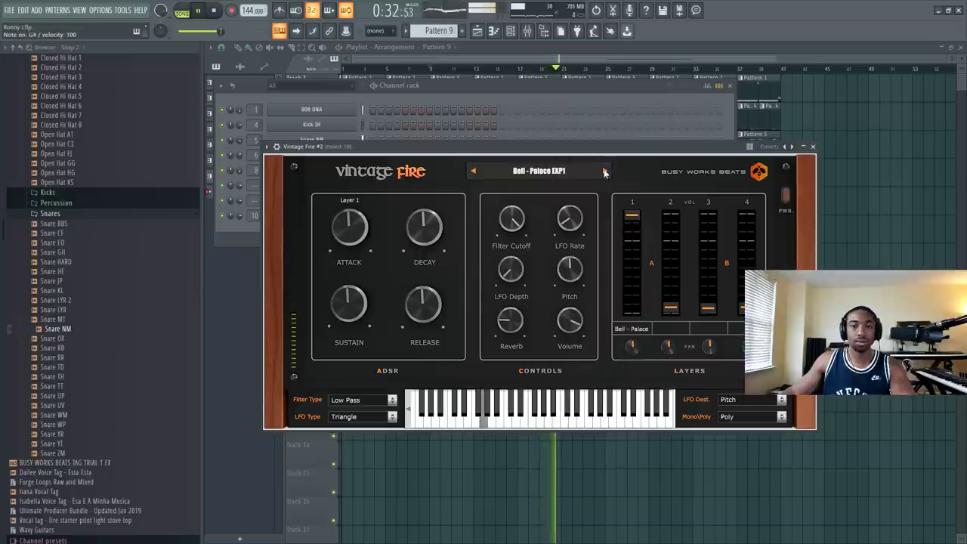
{"action": "left_click", "coordinate": [604, 173]}
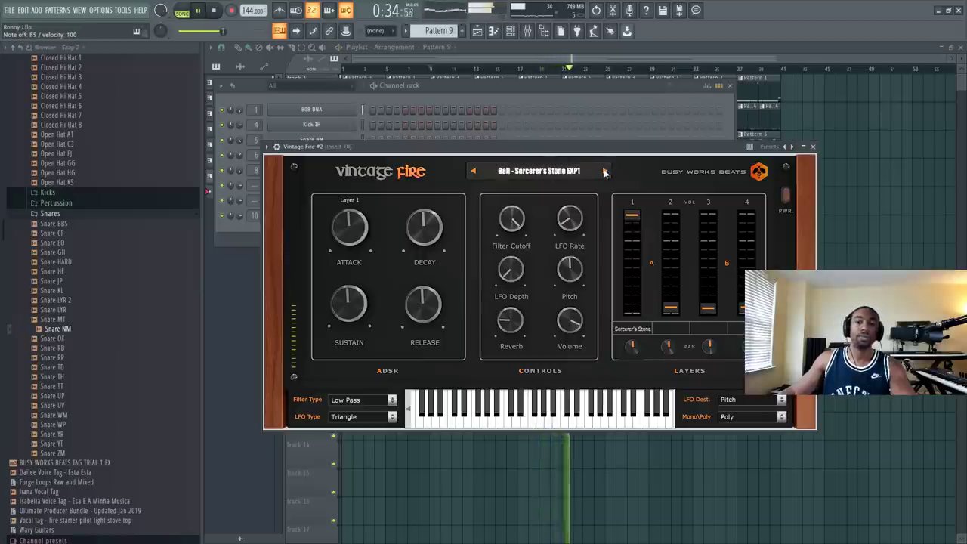
{"action": "left_click", "coordinate": [473, 98]}
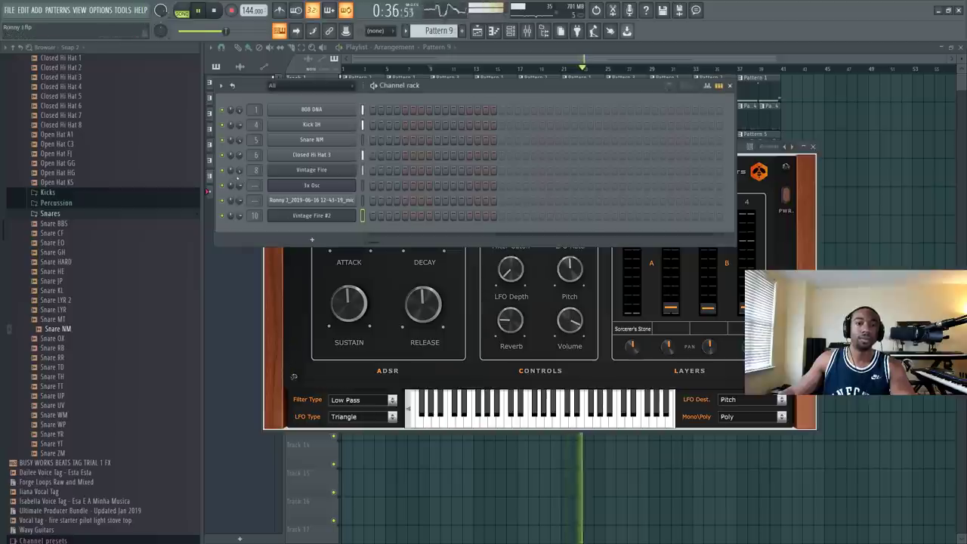
{"action": "left_click", "coordinate": [784, 238]}
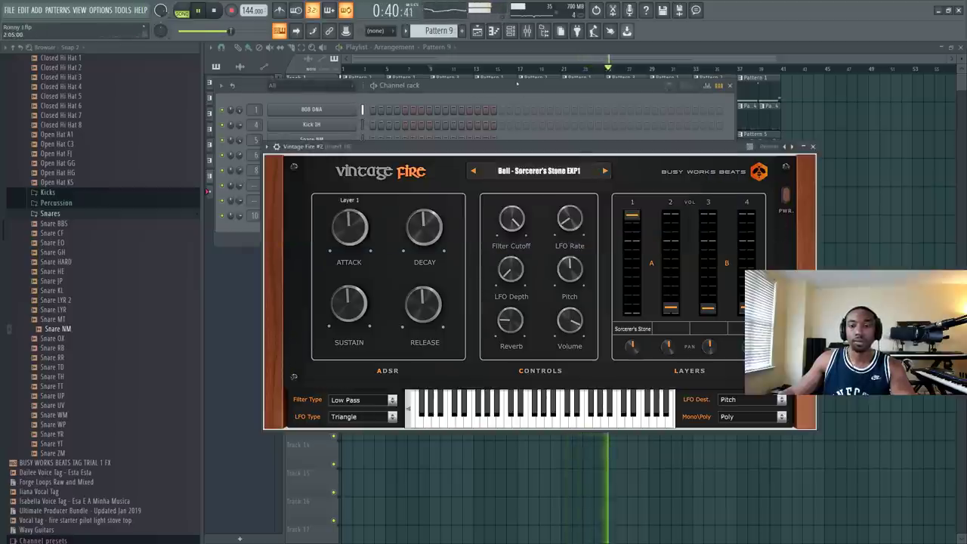
{"action": "left_click", "coordinate": [517, 85]}
{"action": "left_click", "coordinate": [782, 213]}
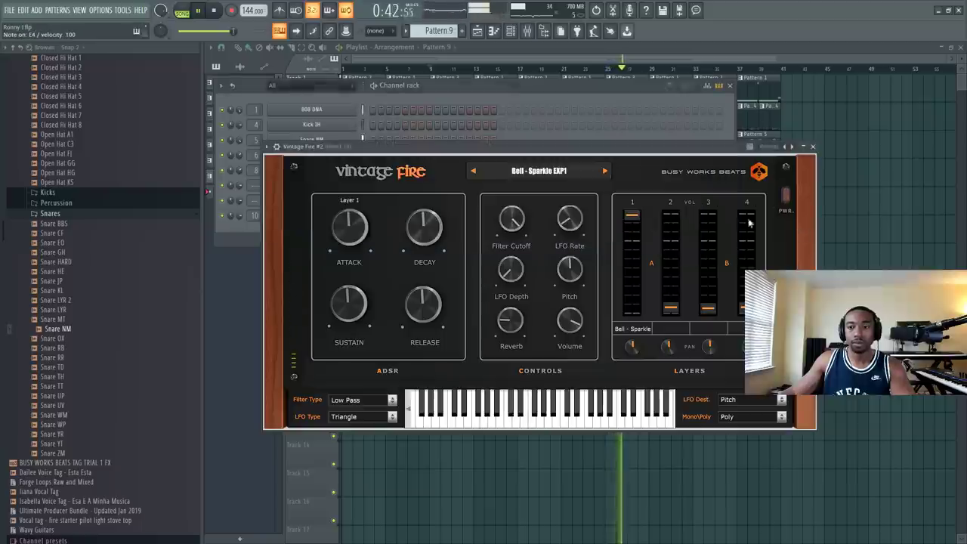
Step: Open Vintage Fire #2's piano roll in Pattern 9 and add one-beat G5 and D5 notes at the start of bar 1
{"action": "left_click", "coordinate": [520, 128]}
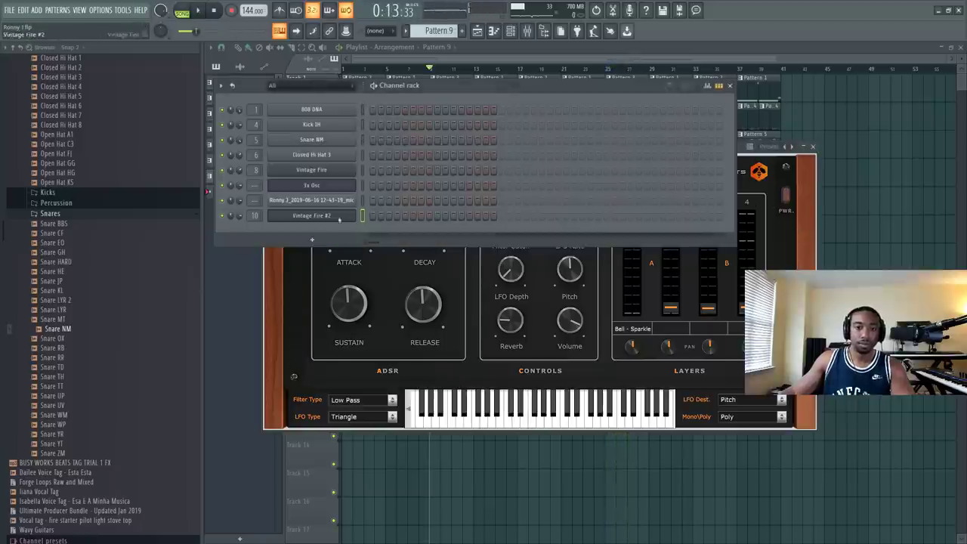
{"action": "left_click", "coordinate": [873, 289]}
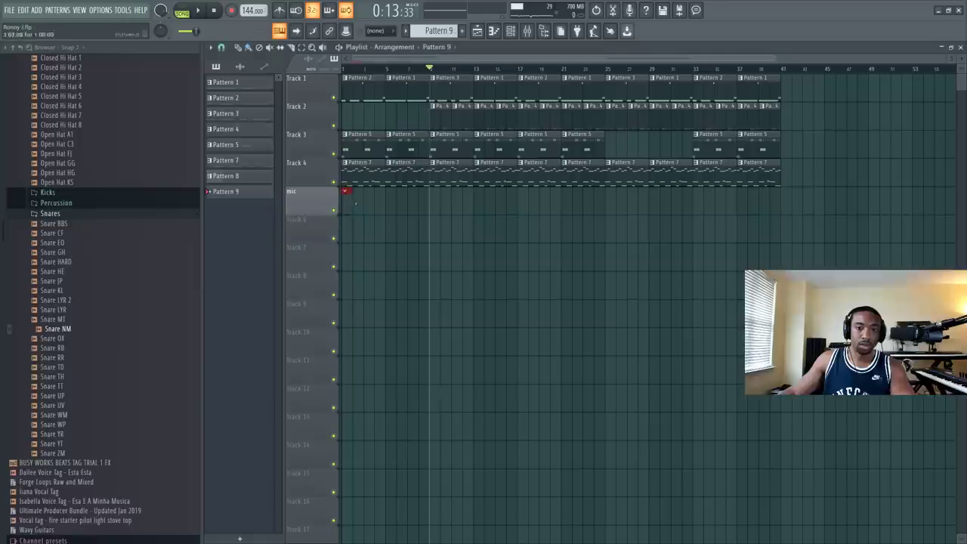
{"action": "left_click", "coordinate": [214, 11]}
{"action": "left_click", "coordinate": [511, 31]}
{"action": "right_click", "coordinate": [346, 217]}
{"action": "left_click", "coordinate": [355, 217]}
{"action": "left_click", "coordinate": [252, 188]}
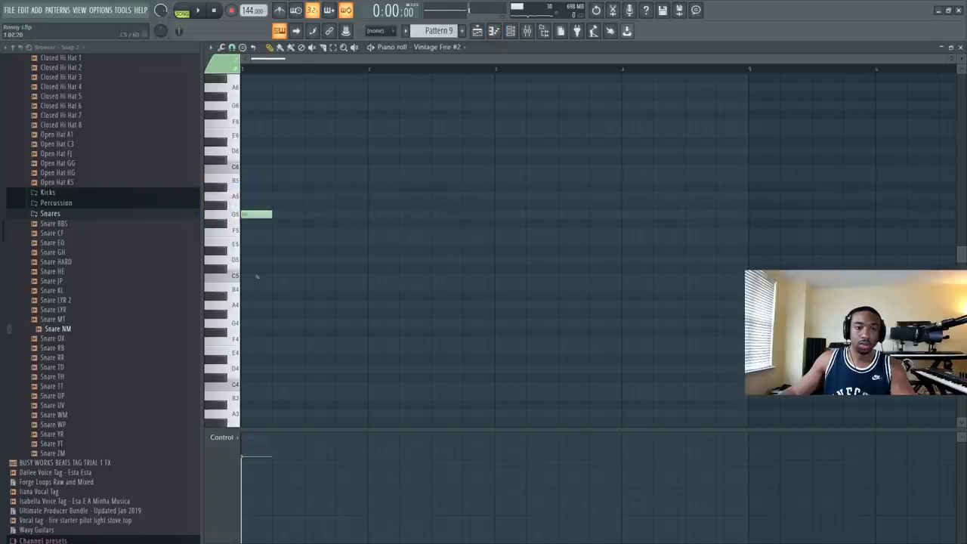
{"action": "key", "text": "space"}
{"action": "key", "text": "space"}
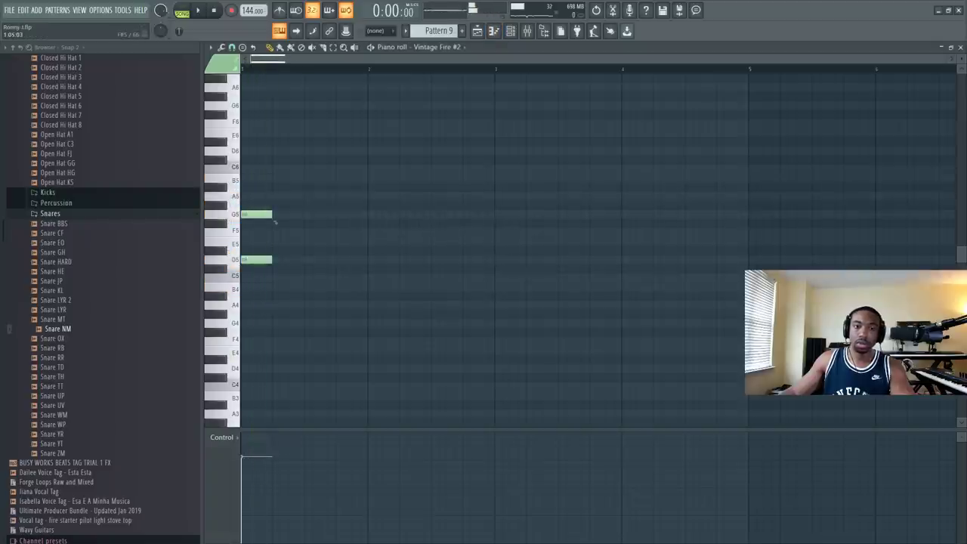
Step: Add one-beat A5 and F5 notes on beat 2 of bar 1 and play the pattern
{"action": "left_click_drag", "start_coordinate": [275, 205], "coordinate": [276, 196]}
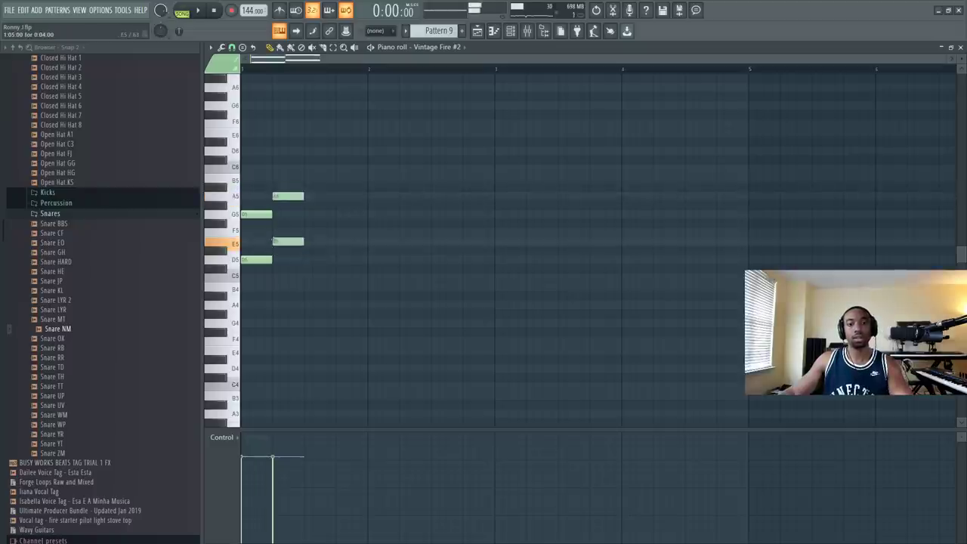
{"action": "left_click_drag", "start_coordinate": [275, 231], "coordinate": [286, 250]}
{"action": "key", "text": "space"}
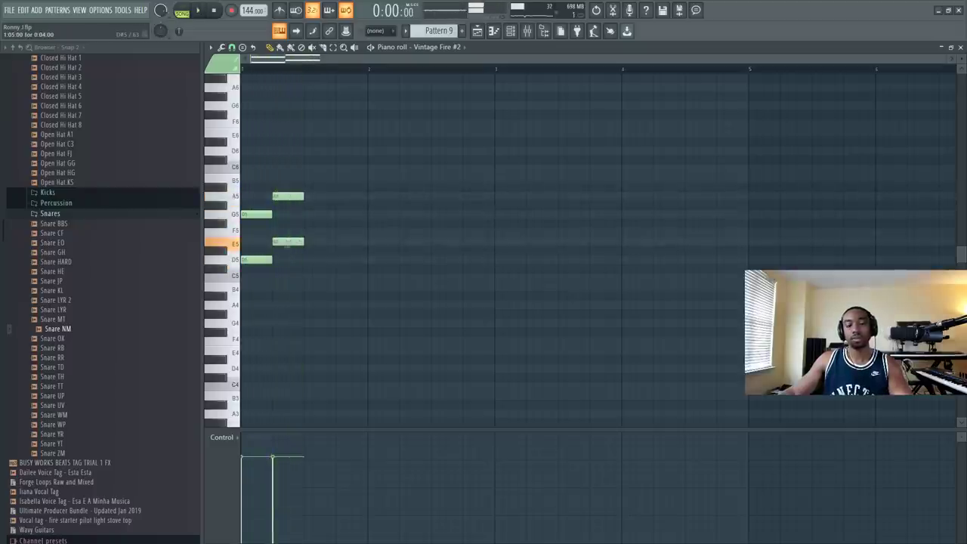
{"action": "left_click_drag", "start_coordinate": [287, 251], "coordinate": [286, 233]}
{"action": "key", "text": "space"}
{"action": "key", "text": "space"}
Step: Play back the first notes, then add one-beat notes at C6 on beat 3 and D6 on beat 4
{"action": "left_click_drag", "start_coordinate": [315, 291], "coordinate": [249, 189]}
{"action": "key", "text": "space"}
{"action": "key", "text": "space"}
{"action": "key", "text": "space"}
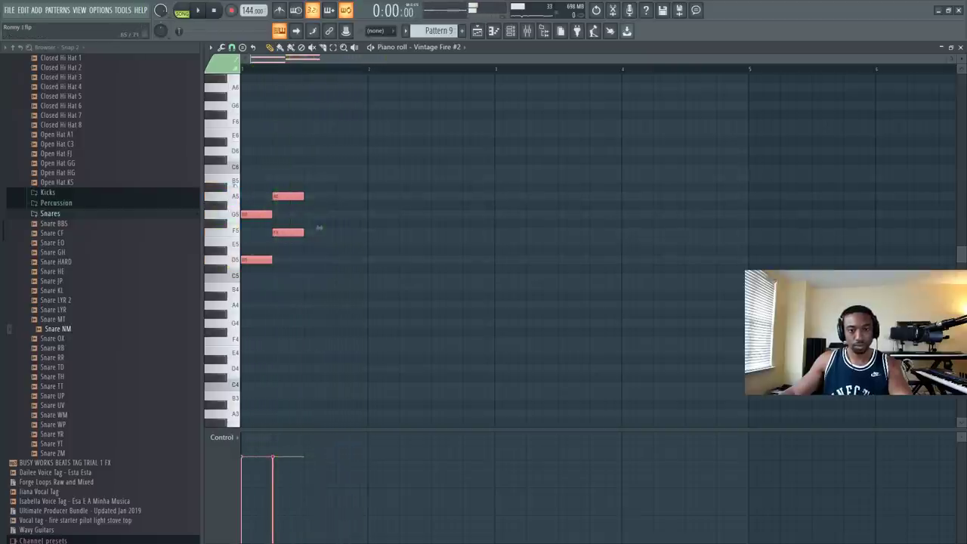
{"action": "key", "text": "space"}
{"action": "left_click", "coordinate": [310, 168]}
{"action": "key", "text": "space"}
{"action": "key", "text": "space"}
{"action": "key", "text": "space"}
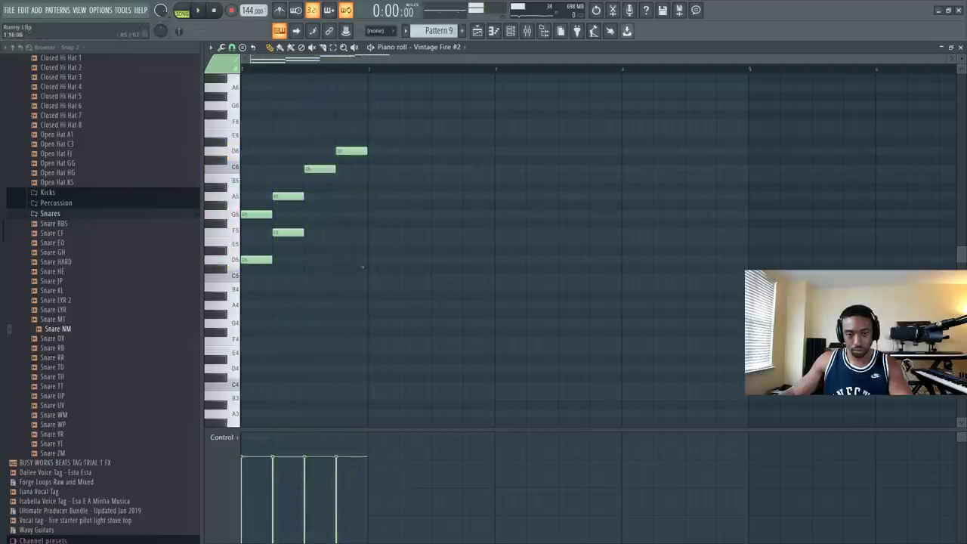
Step: Load the HalfTime effect in the first slot of mixer insert 10 and play the melody through it
{"action": "left_click_drag", "start_coordinate": [414, 306], "coordinate": [242, 117]}
{"action": "left_click", "coordinate": [526, 30]}
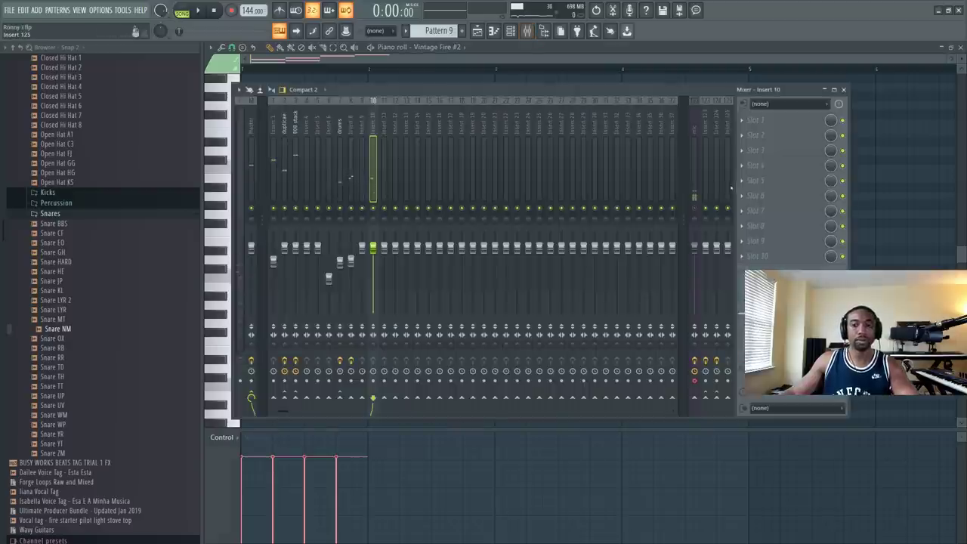
{"action": "key", "text": "space"}
{"action": "left_click", "coordinate": [756, 123]}
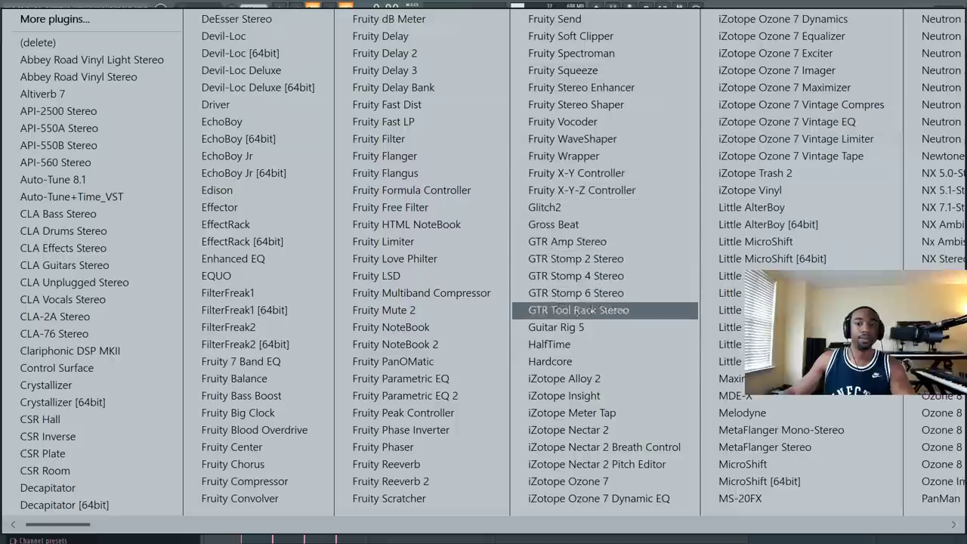
{"action": "left_click", "coordinate": [538, 342]}
{"action": "key", "text": "space"}
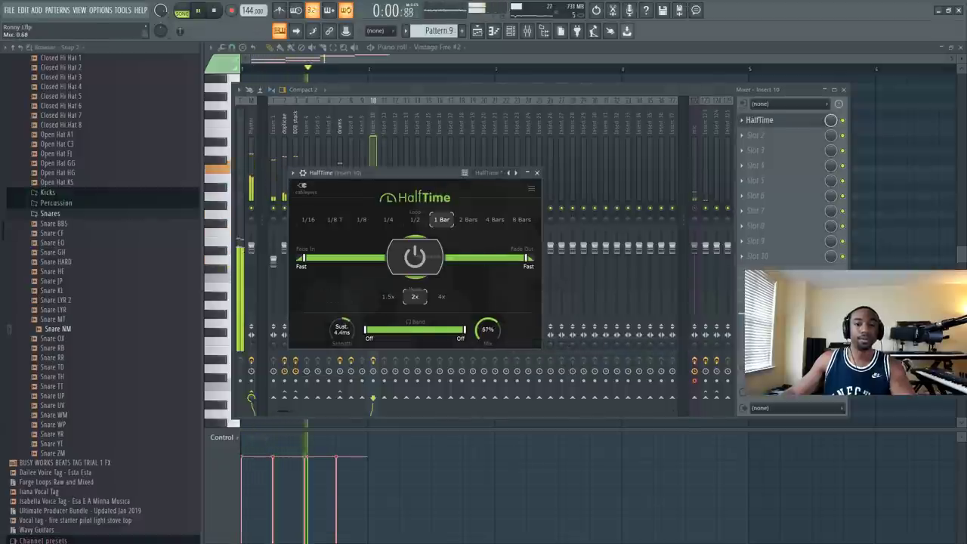
Step: Set the loop length of HalfTime on insert 10 to 2 Bars and play the pattern
{"action": "left_click", "coordinate": [537, 173]}
{"action": "left_click", "coordinate": [843, 90]}
{"action": "key", "text": "space"}
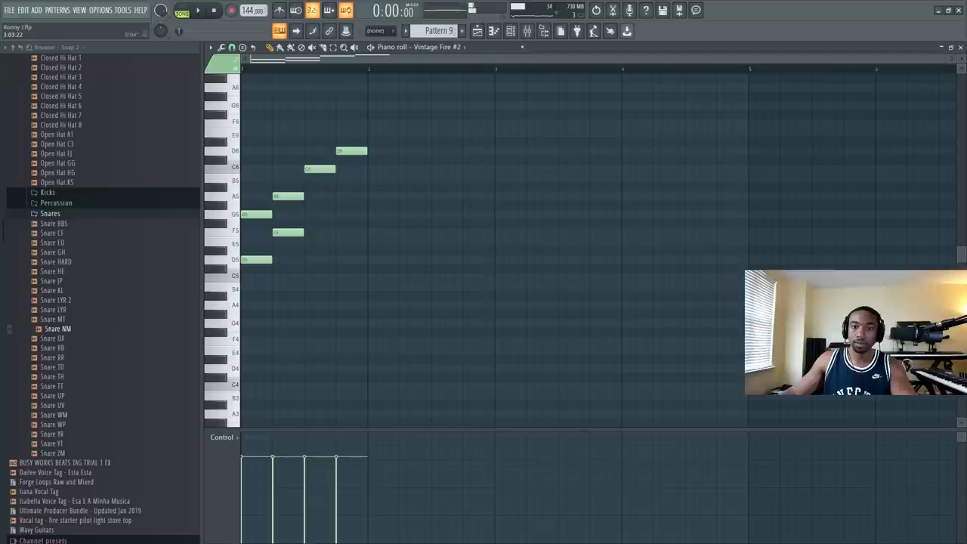
{"action": "left_click", "coordinate": [528, 31]}
{"action": "double_click", "coordinate": [778, 119]}
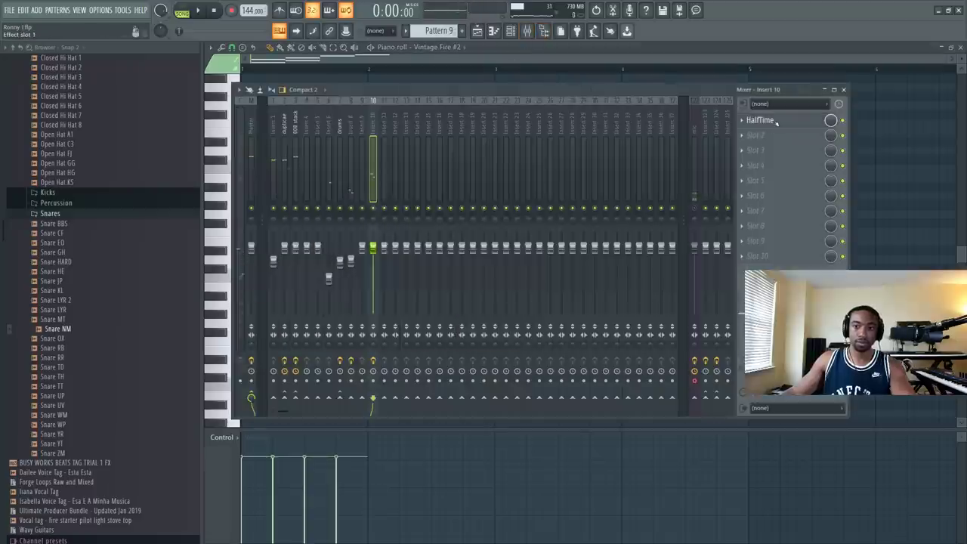
{"action": "left_click", "coordinate": [778, 120]}
{"action": "left_click", "coordinate": [469, 219]}
{"action": "key", "text": "space"}
Step: Add a one-beat G5 note under the D6 on beat 4 of Vintage Fire #2's melody
{"action": "left_click", "coordinate": [863, 224]}
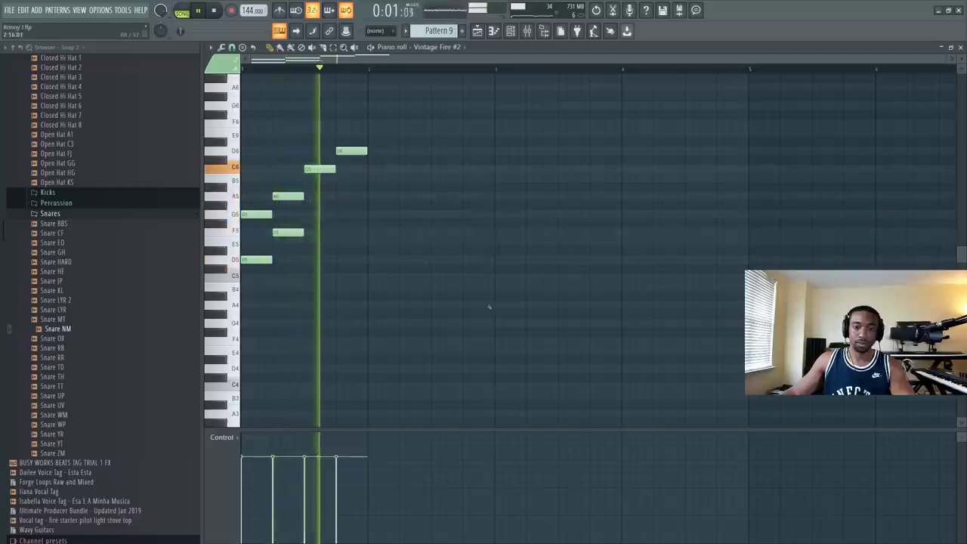
{"action": "key", "text": "ctrl+a"}
{"action": "key", "text": "space"}
{"action": "left_click_drag", "start_coordinate": [332, 250], "coordinate": [330, 305]}
{"action": "key", "text": "space"}
{"action": "left_click", "coordinate": [346, 324]}
{"action": "key", "text": "ctrl+Up"}
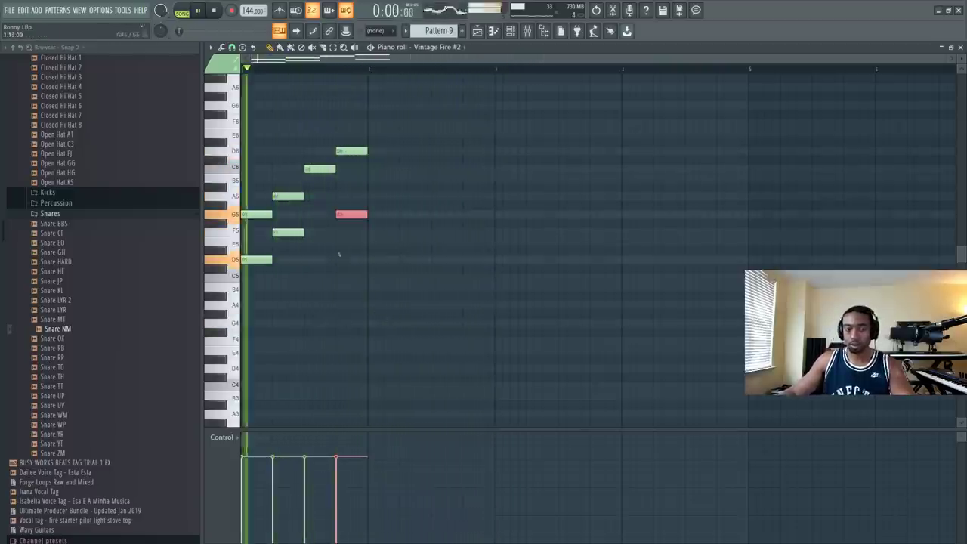
Step: Step through further bell presets in Vintage Fire #2 to Bells - Bling Ding and play the melody with it
{"action": "key", "text": "F6"}
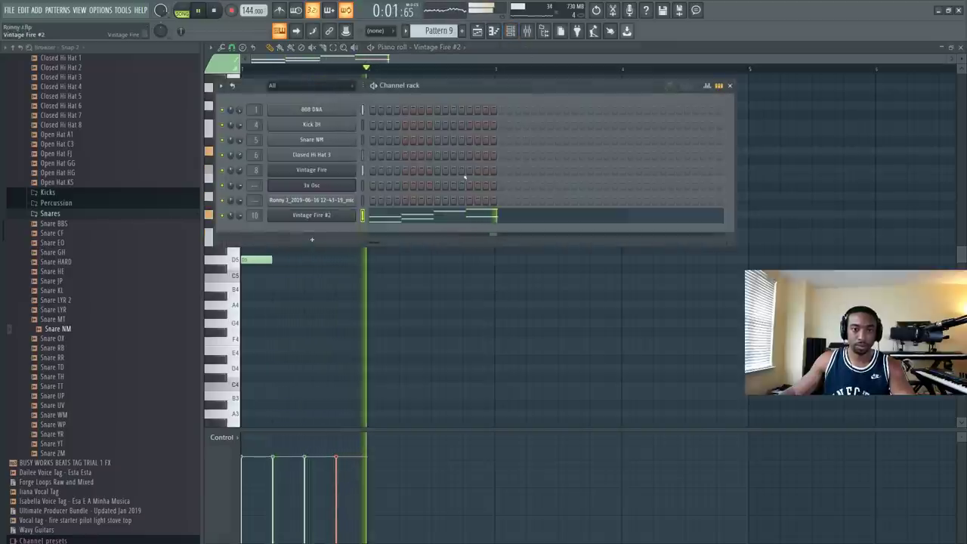
{"action": "left_click", "coordinate": [605, 171]}
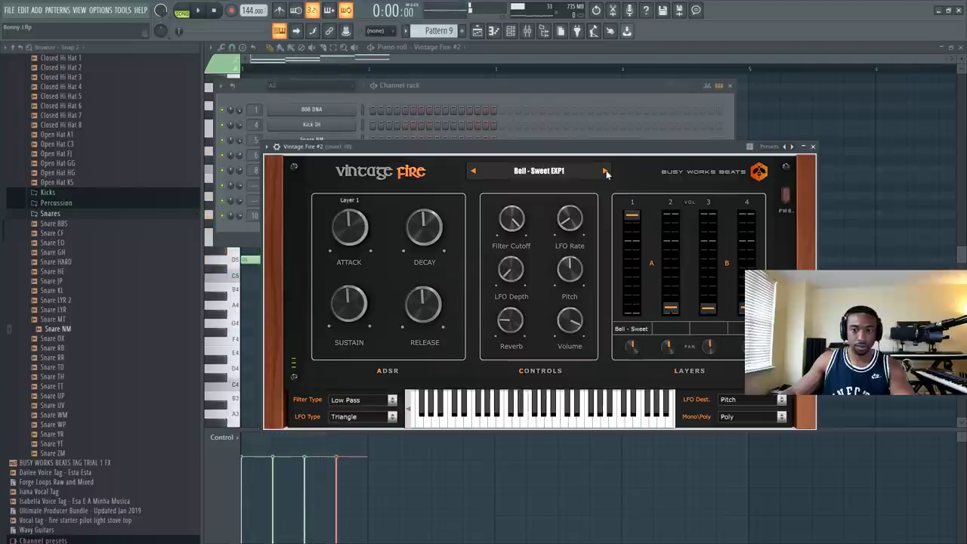
{"action": "key", "text": "space"}
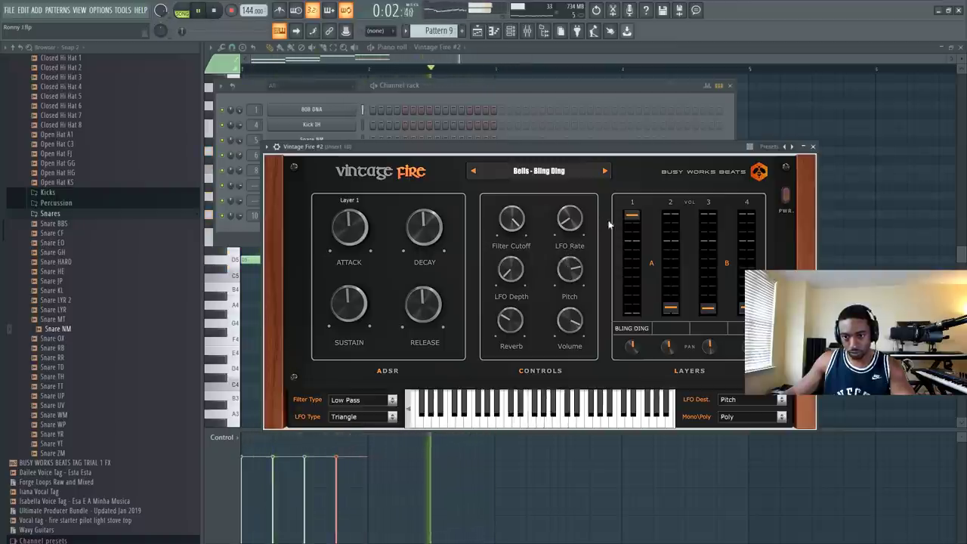
Step: Play the bell melody, move its D6 on beat 4 down to D5, and play it again
{"action": "key", "text": "space"}
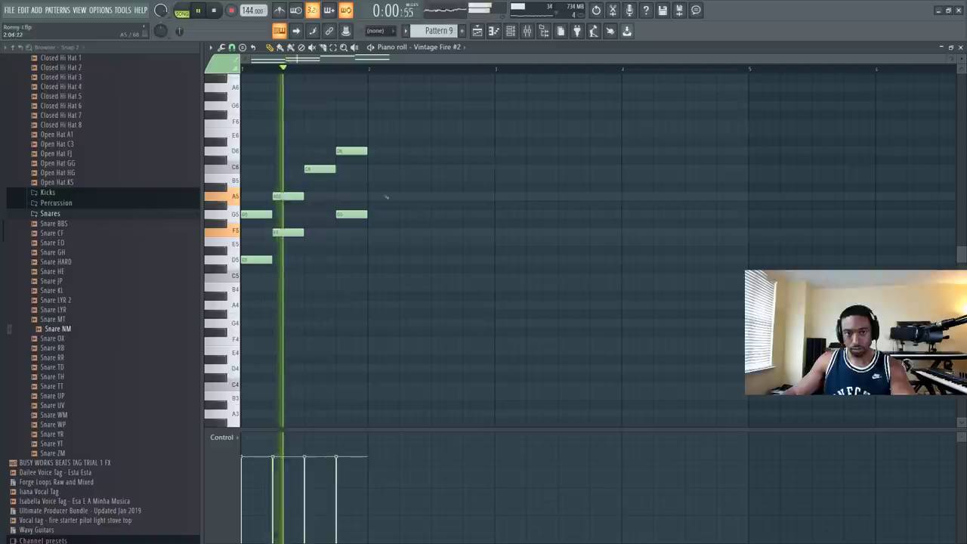
{"action": "key", "text": "space"}
{"action": "key", "text": "space"}
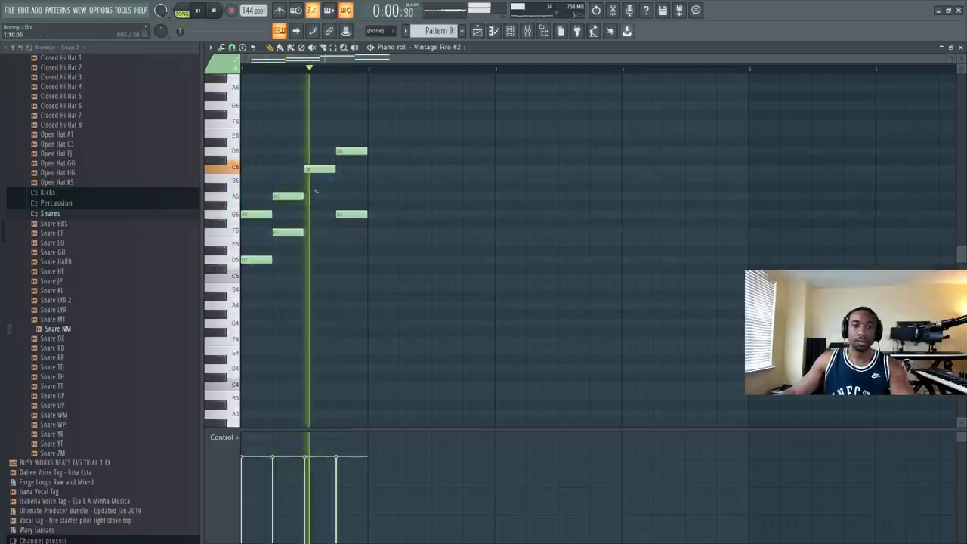
{"action": "key", "text": "space"}
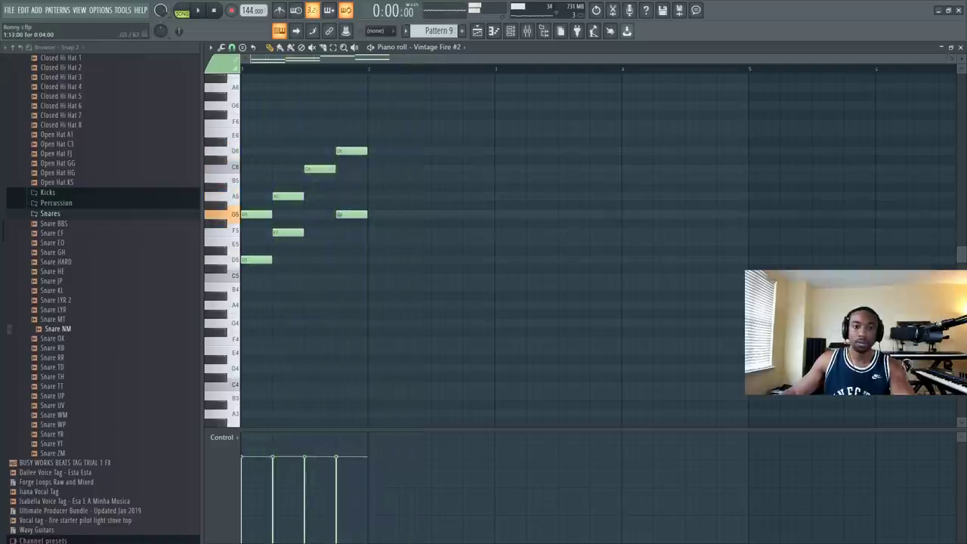
{"action": "left_click_drag", "start_coordinate": [354, 270], "coordinate": [341, 246]}
{"action": "key", "text": "space"}
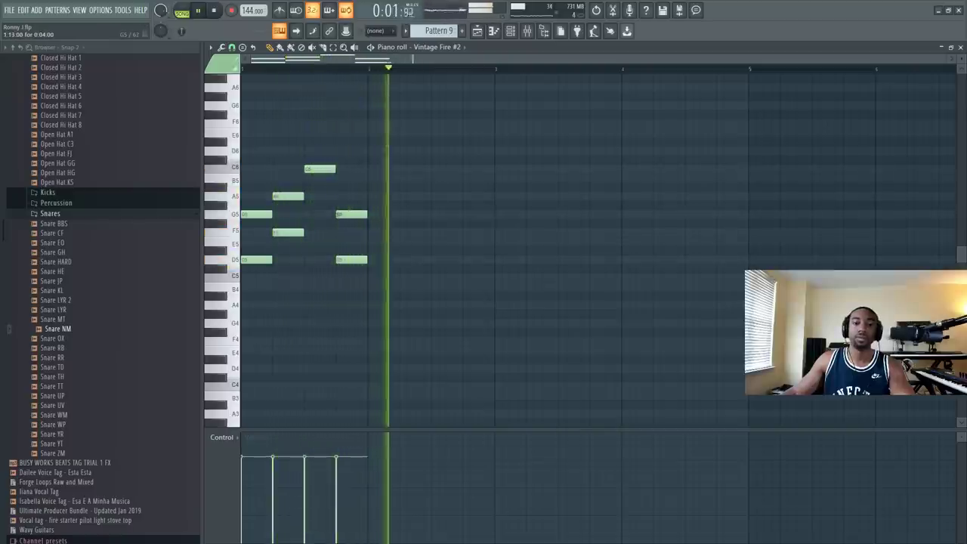
Step: Duplicate all notes of the one-bar Vintage Fire #2 melody into bar 2 and deselect them
{"action": "left_click_drag", "start_coordinate": [396, 301], "coordinate": [242, 74]}
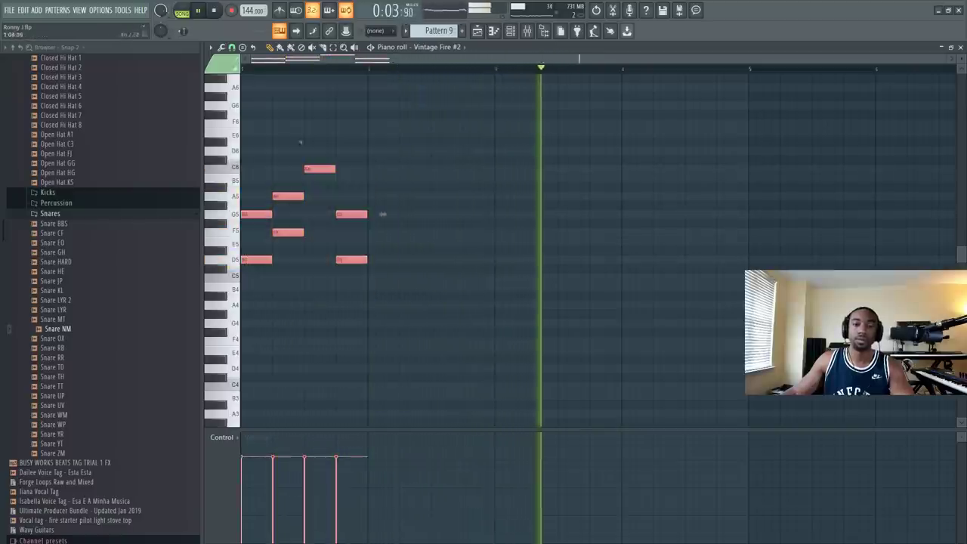
{"action": "key", "text": "ctrl+b"}
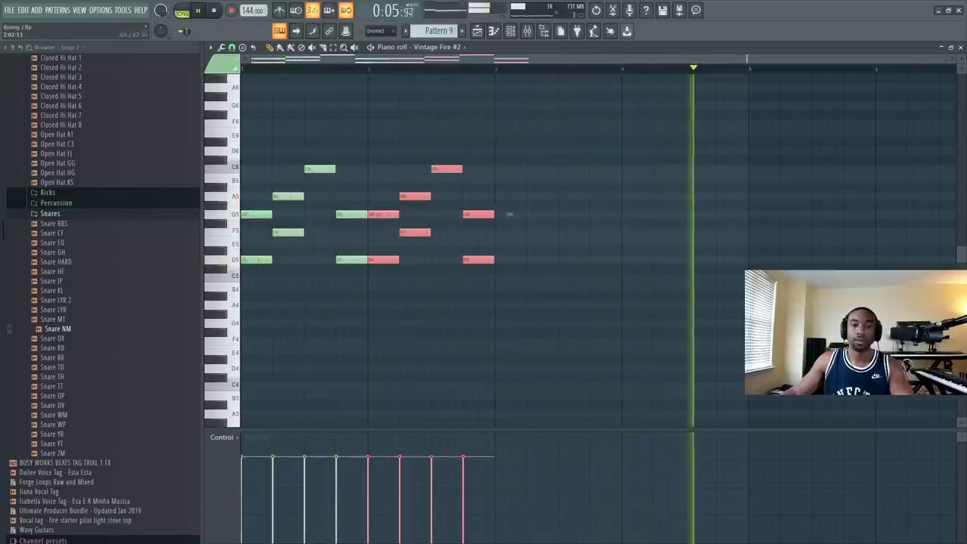
{"action": "left_click", "coordinate": [381, 184], "text": "ctrl"}
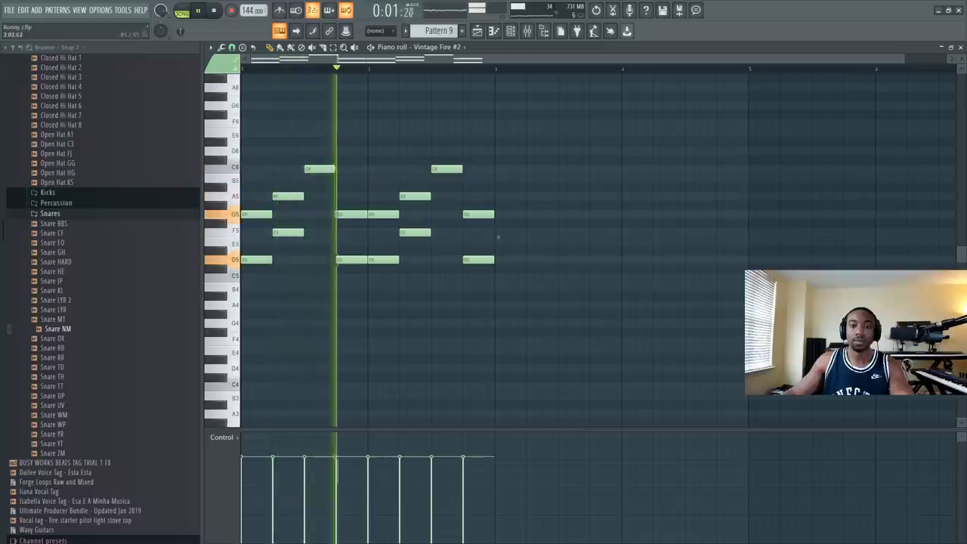
Step: Try an upward arpeggio with range 3 on the Vintage Fire #2 channel
{"action": "key", "text": "F9"}
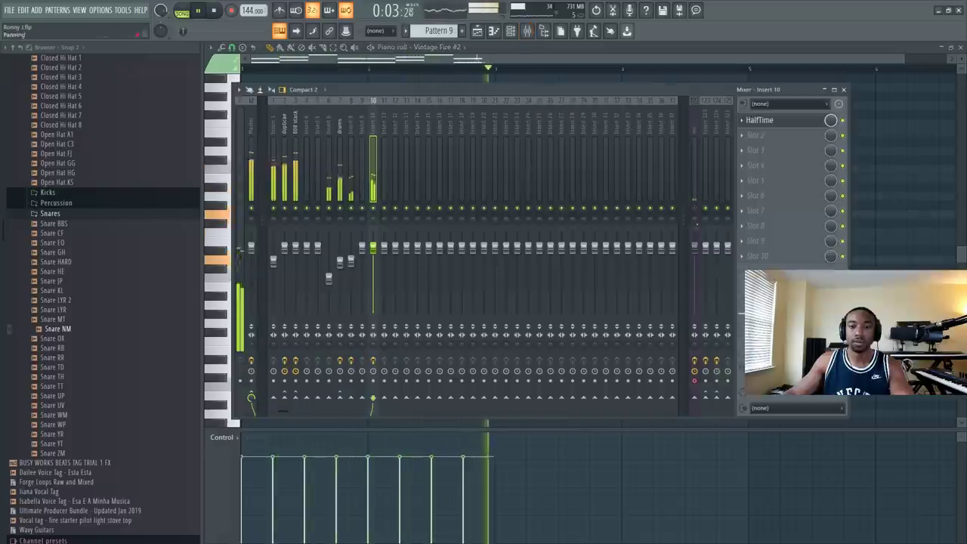
{"action": "key", "text": "F7"}
{"action": "key", "text": "F7"}
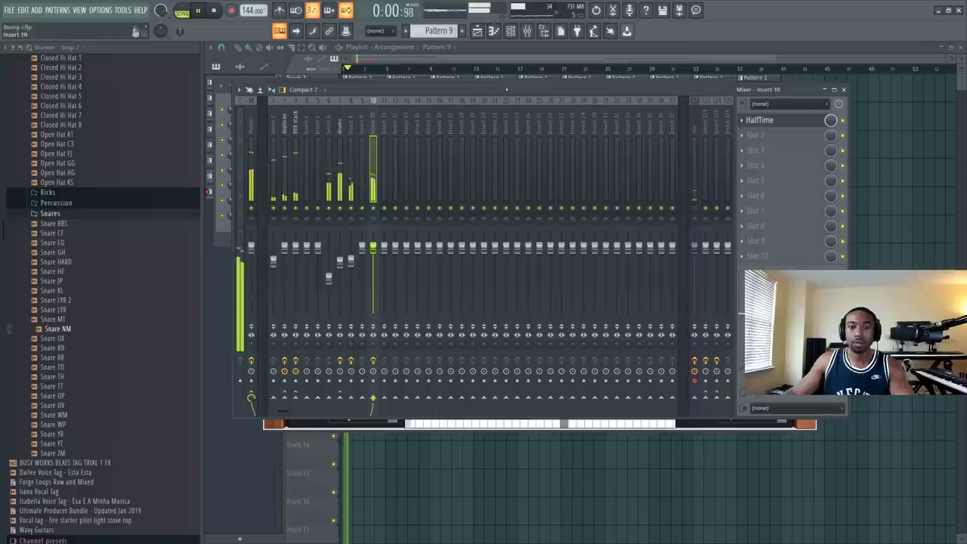
{"action": "left_click", "coordinate": [509, 30]}
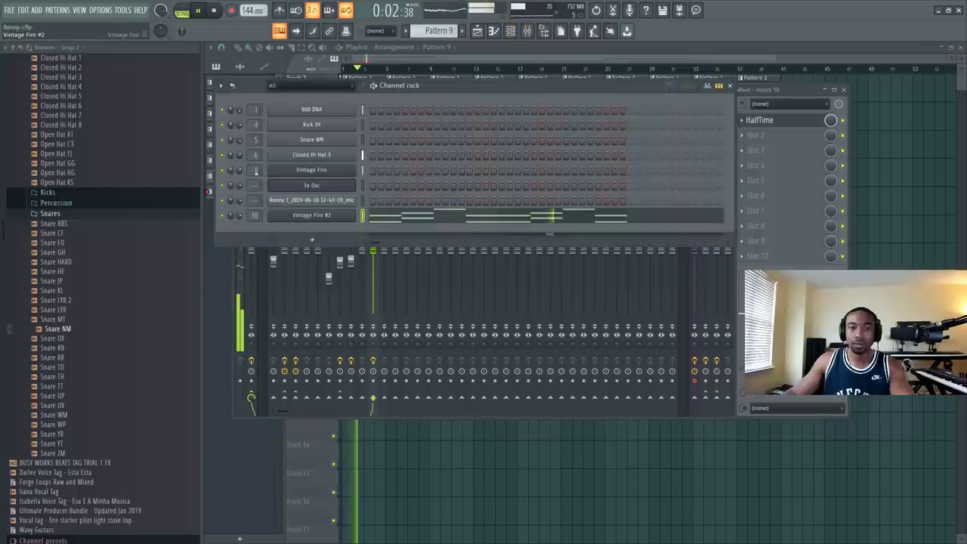
{"action": "left_click", "coordinate": [302, 215]}
{"action": "left_click", "coordinate": [277, 147]}
{"action": "left_click", "coordinate": [318, 164]}
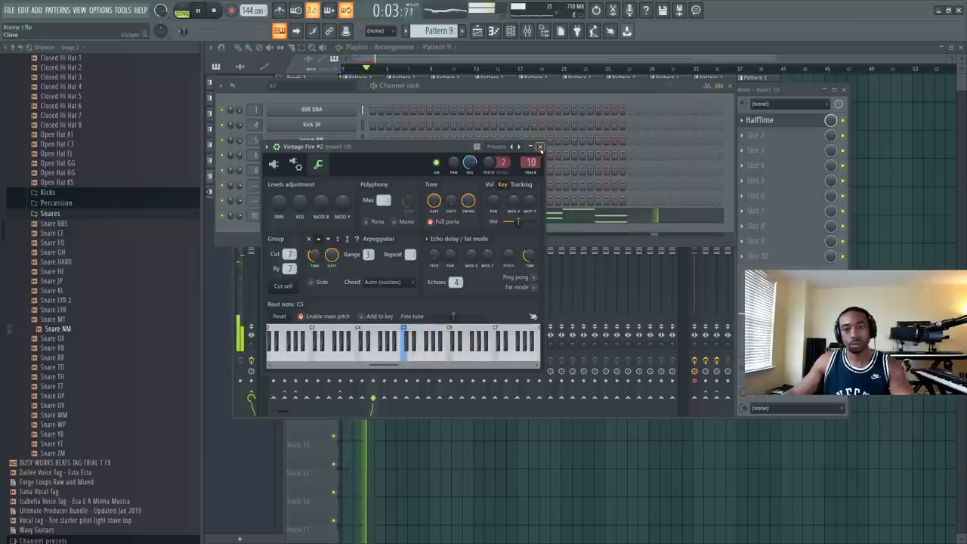
{"action": "left_click", "coordinate": [539, 146]}
Step: Cut the Vintage Fire #2 notes from Pattern 9 and remove HalfTime from the first slot of mixer insert 10
{"action": "key", "text": "ctrl+x"}
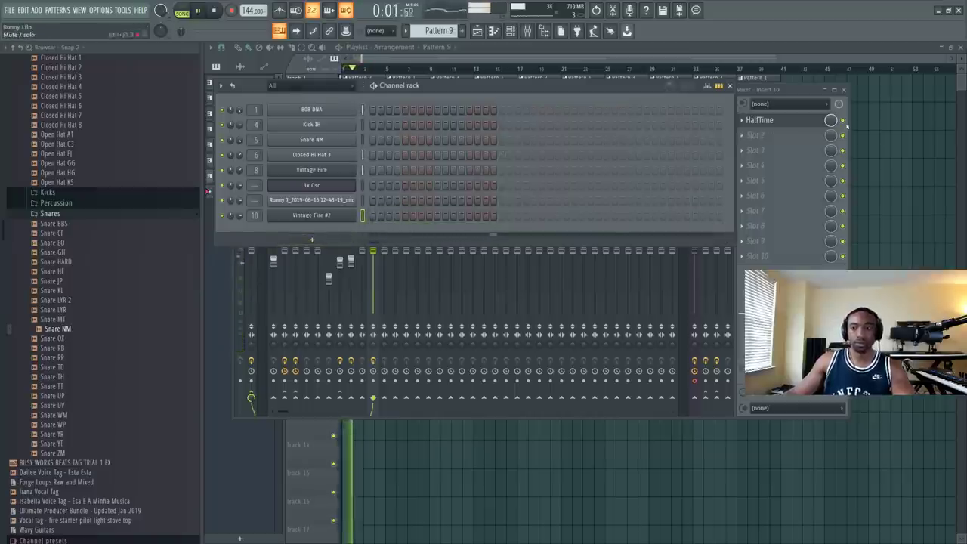
{"action": "key", "text": "F6"}
{"action": "left_click", "coordinate": [743, 121]}
{"action": "left_click", "coordinate": [771, 154]}
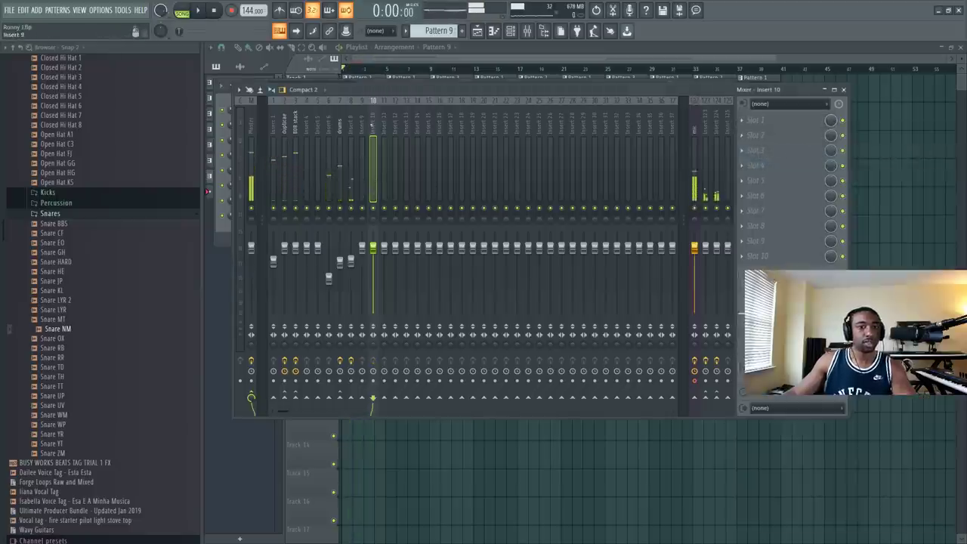
Step: Delete the Vintage Fire #2 channel from the channel rack
{"action": "left_click_drag", "start_coordinate": [414, 96], "coordinate": [488, 112]}
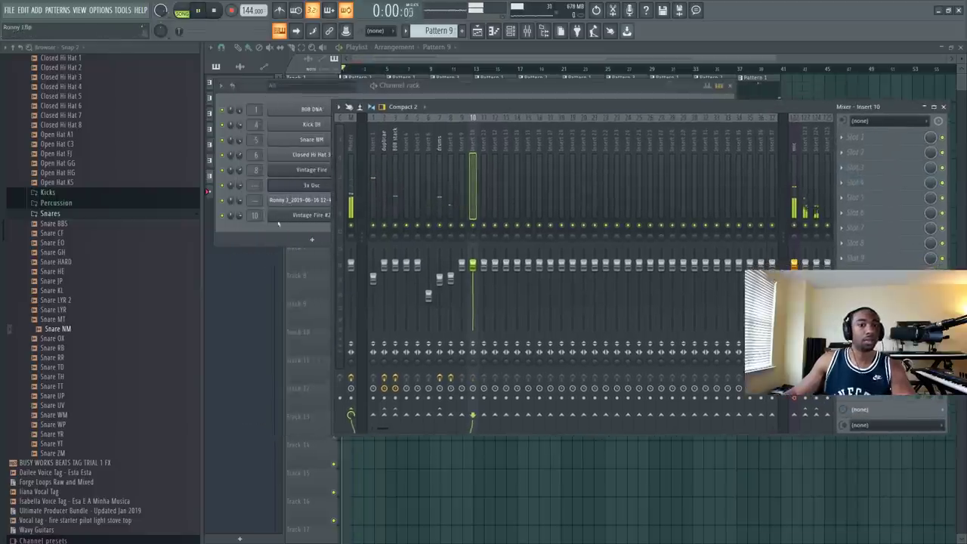
{"action": "left_click", "coordinate": [279, 219]}
{"action": "right_click", "coordinate": [352, 215]}
{"action": "left_click", "coordinate": [378, 391]}
{"action": "left_click", "coordinate": [579, 335]}
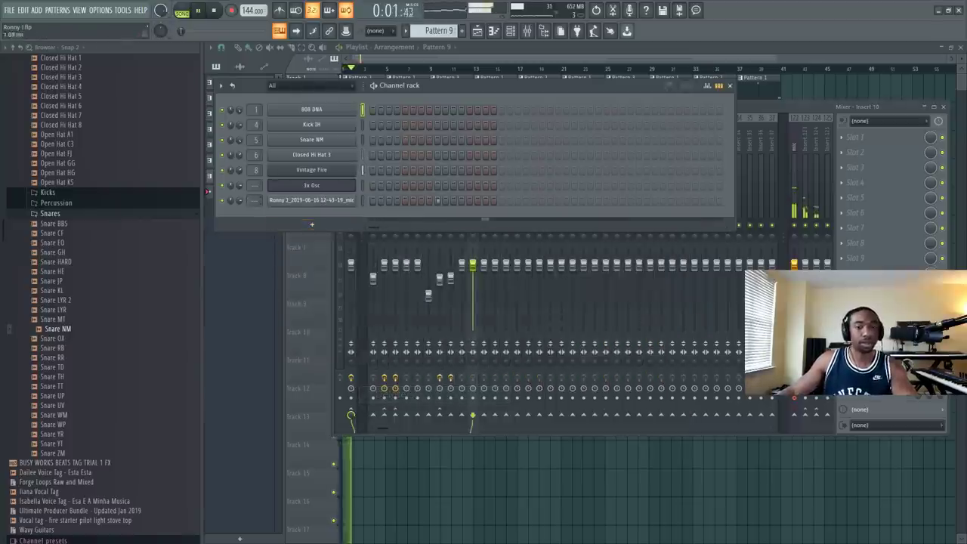
Step: Select the mic track in the mixer and hide the browser to widen the workspace
{"action": "left_click", "coordinate": [488, 460]}
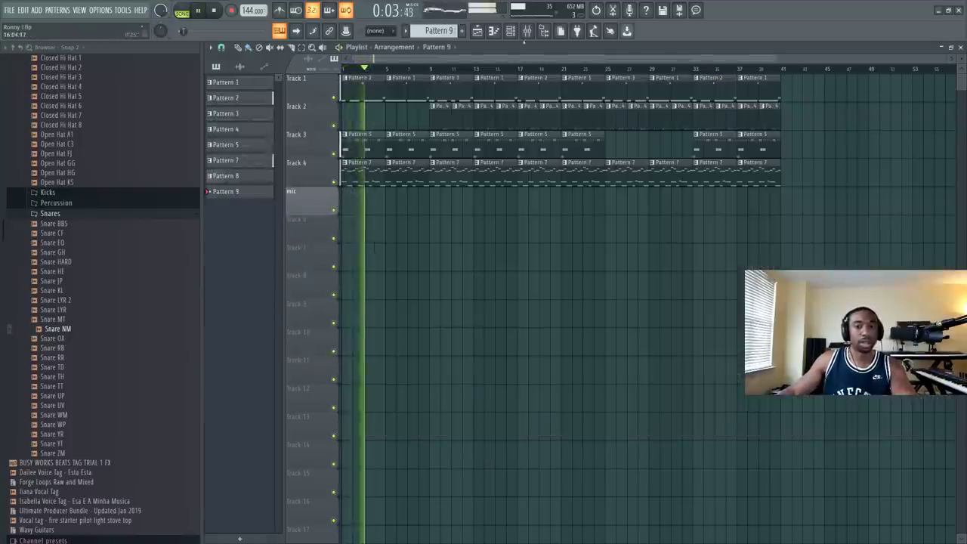
{"action": "left_click", "coordinate": [527, 31]}
{"action": "left_click", "coordinate": [795, 144]}
{"action": "left_click_drag", "start_coordinate": [736, 107], "coordinate": [609, 92]}
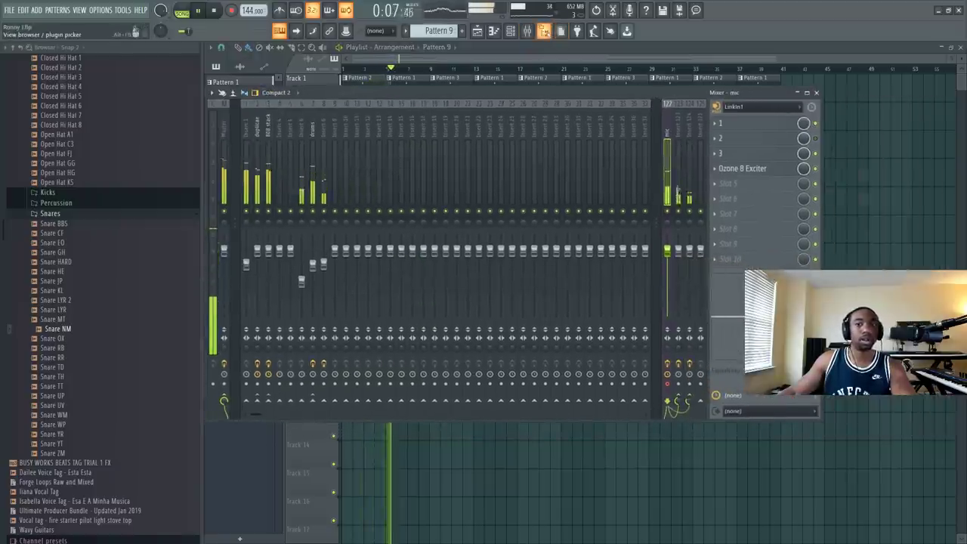
{"action": "left_click", "coordinate": [545, 32]}
{"action": "left_click", "coordinate": [544, 32]}
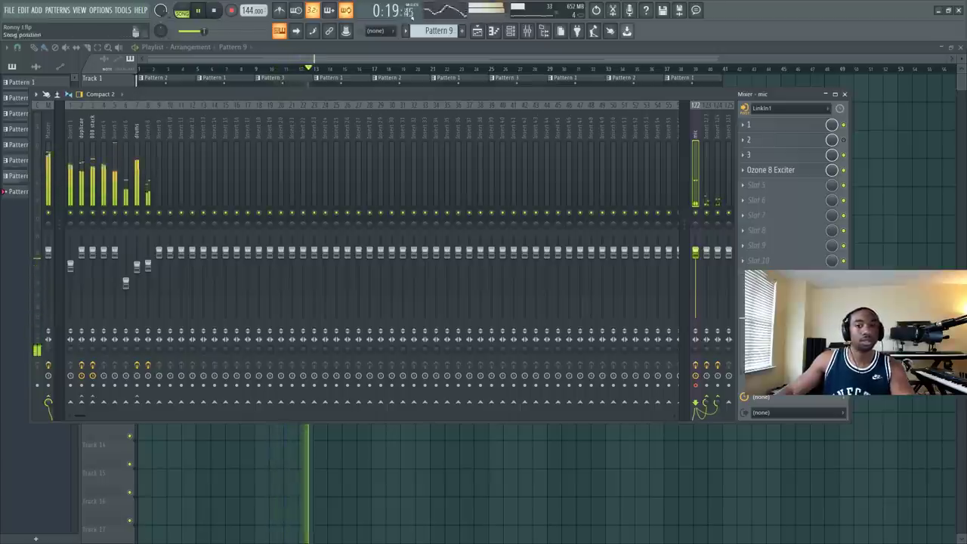
Step: Step through the patterns to Pattern 5 and open its Closed Hi Hat 3 notes in the piano roll
{"action": "left_click", "coordinate": [510, 30]}
{"action": "key", "text": "space"}
{"action": "scroll", "coordinate": [448, 35], "scroll_direction": "up", "scroll_amount": 2}
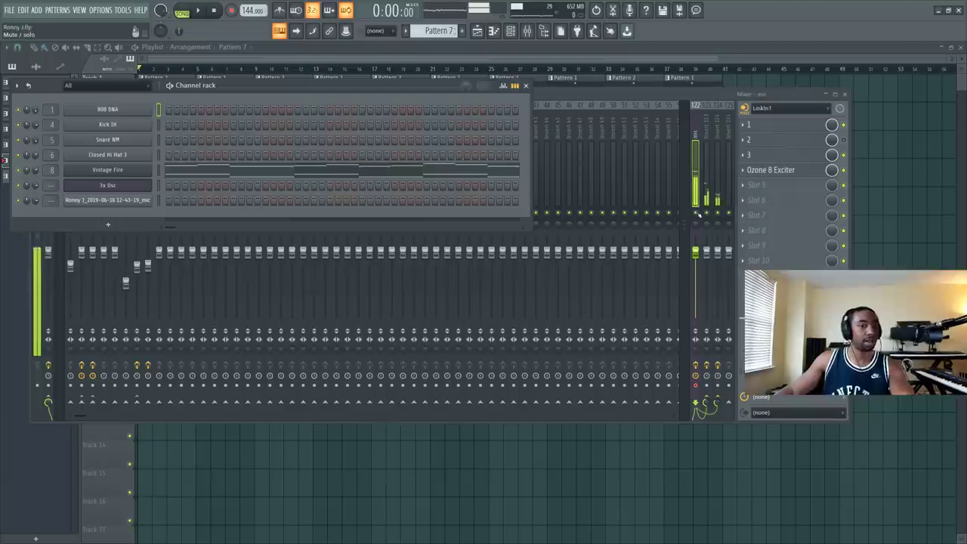
{"action": "key", "text": "F6"}
{"action": "key", "text": "space"}
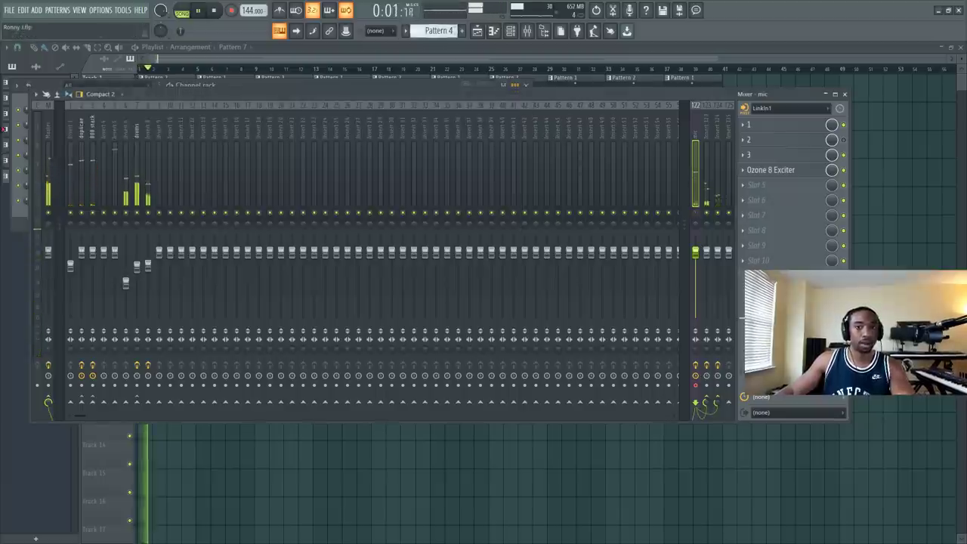
{"action": "left_click", "coordinate": [410, 85]}
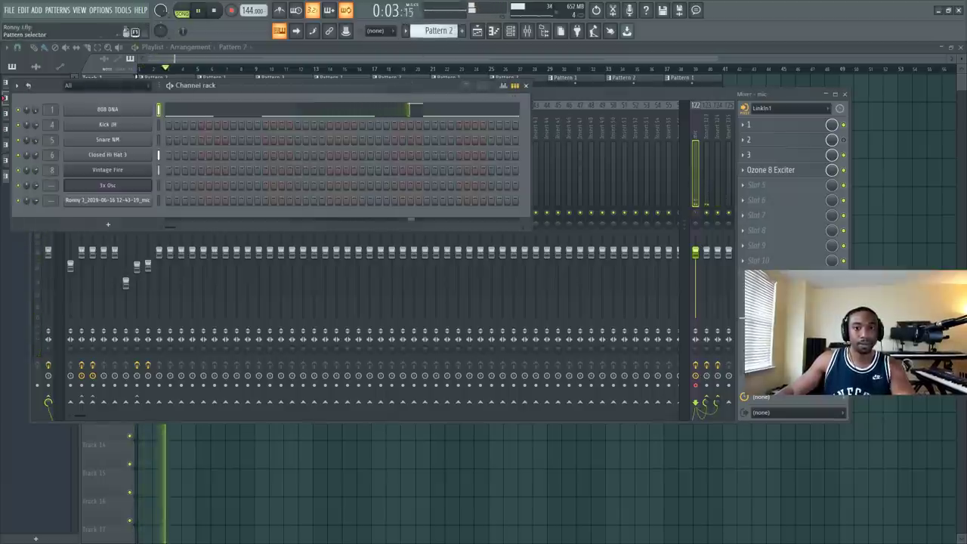
{"action": "scroll", "coordinate": [458, 31], "scroll_direction": "down", "scroll_amount": 3}
{"action": "left_click", "coordinate": [860, 202]}
{"action": "left_click", "coordinate": [181, 137]}
{"action": "key", "text": "F7"}
{"action": "key", "text": "ctrl+b"}
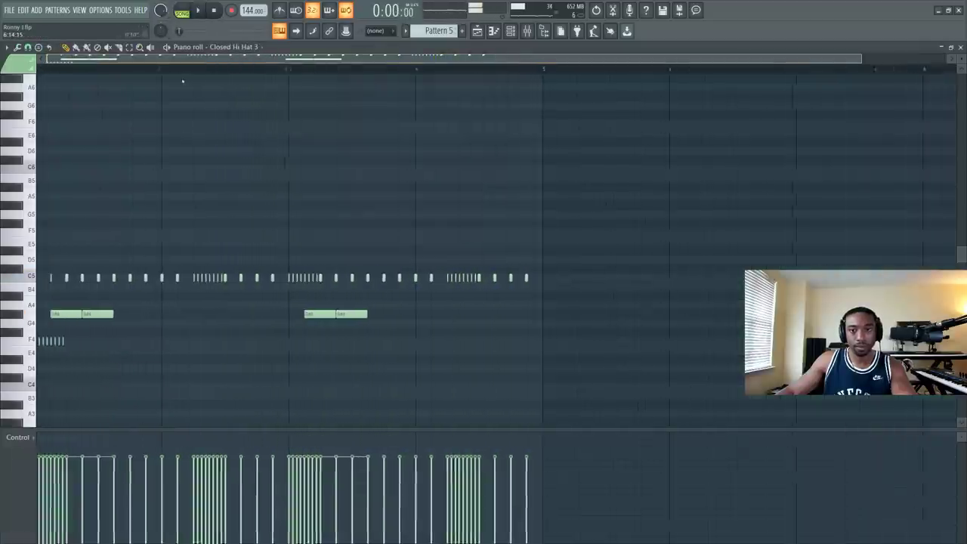
Step: Copy the hi-hat roll on beat 2 of bar 4 to beat 3 at A#4 and to beat 4 at G#4
{"action": "left_click_drag", "start_coordinate": [444, 267], "coordinate": [492, 278]}
{"action": "left_click", "coordinate": [528, 305]}
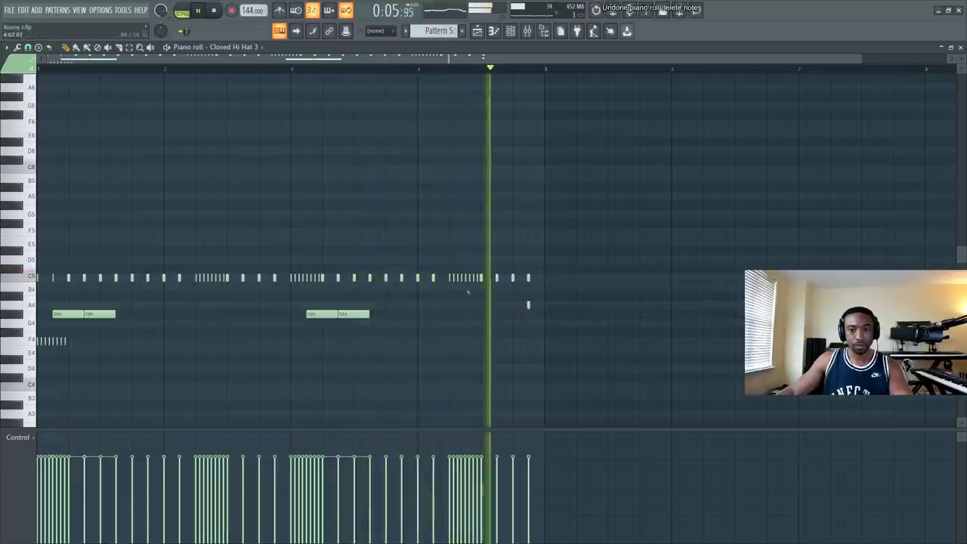
{"action": "key", "text": "ctrl+z"}
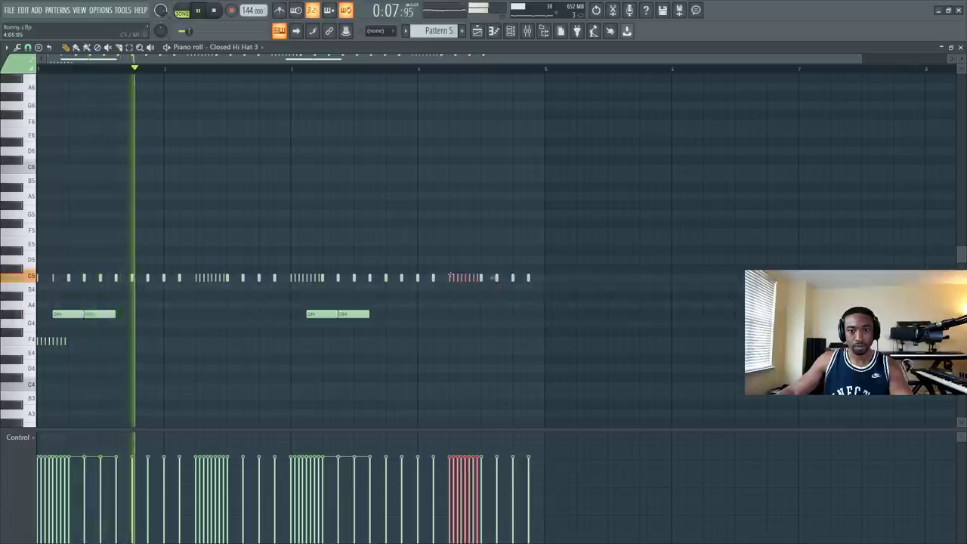
{"action": "mouse_move", "coordinate": [495, 277]}
{"action": "left_mouse_down"}
{"action": "mouse_move", "coordinate": [524, 296]}
{"action": "mouse_move", "coordinate": [511, 317]}
{"action": "mouse_move", "coordinate": [541, 314]}
{"action": "mouse_move", "coordinate": [475, 287]}
{"action": "left_mouse_up"}
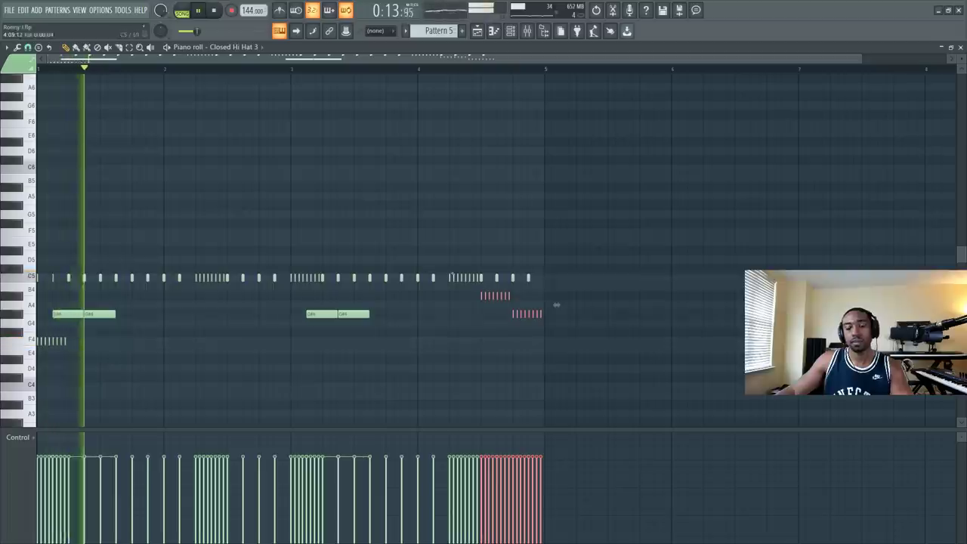
{"action": "left_click", "coordinate": [408, 177], "text": "ctrl"}
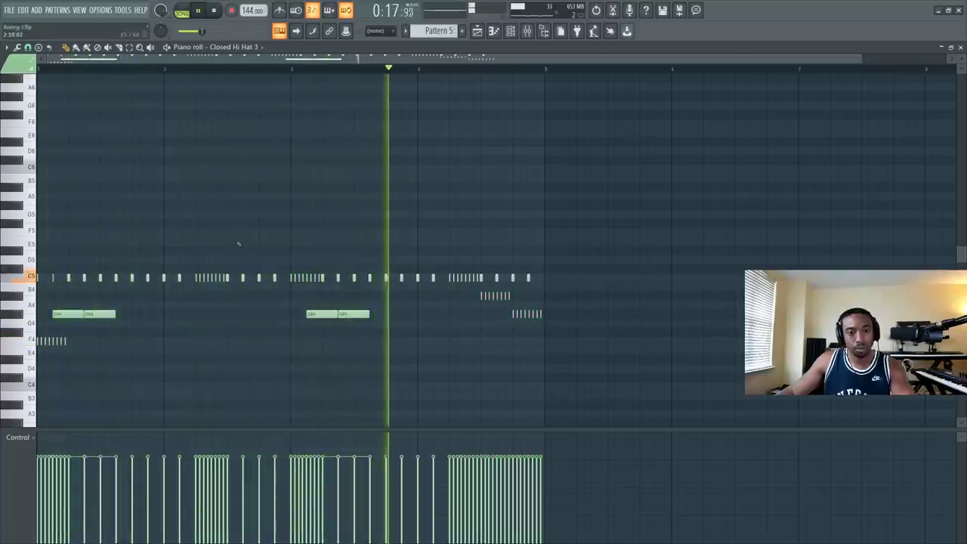
Step: Set the snap to 1/3 beat and add six triplet hi-hat notes at G4 across beats 3 and 4 of bar 2
{"action": "left_click", "coordinate": [28, 47]}
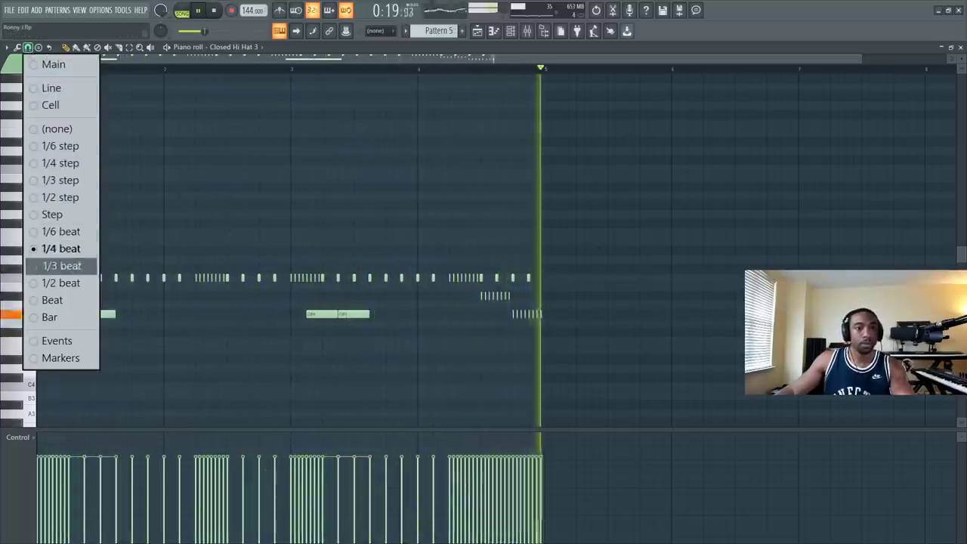
{"action": "left_click", "coordinate": [64, 266]}
{"action": "left_click", "coordinate": [228, 323]}
{"action": "left_click", "coordinate": [238, 323]}
{"action": "left_click", "coordinate": [248, 323]}
{"action": "left_click", "coordinate": [259, 323]}
{"action": "left_click", "coordinate": [269, 323]}
{"action": "left_click", "coordinate": [281, 322]}
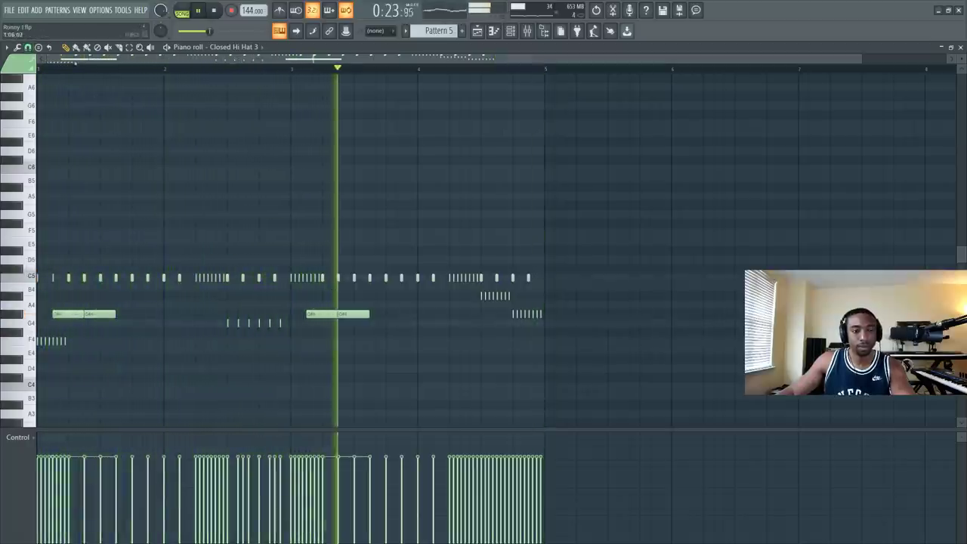
Step: Set the piano roll's snap to 1/2 beat and close the hi-hat piano roll
{"action": "left_click", "coordinate": [20, 56]}
{"action": "left_click", "coordinate": [39, 48]}
{"action": "left_click", "coordinate": [28, 48]}
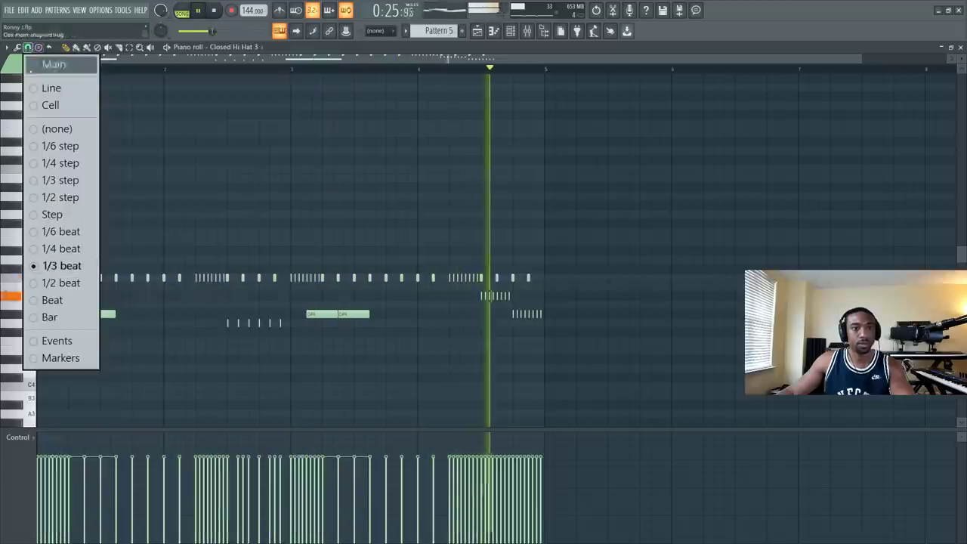
{"action": "left_click", "coordinate": [60, 197]}
{"action": "left_click", "coordinate": [27, 48]}
{"action": "left_click", "coordinate": [60, 283]}
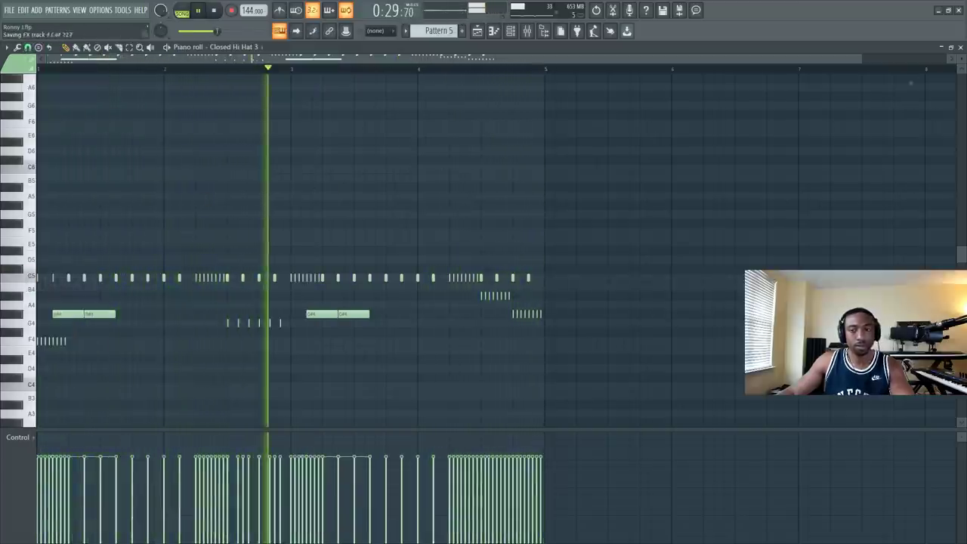
{"action": "left_click", "coordinate": [961, 47]}
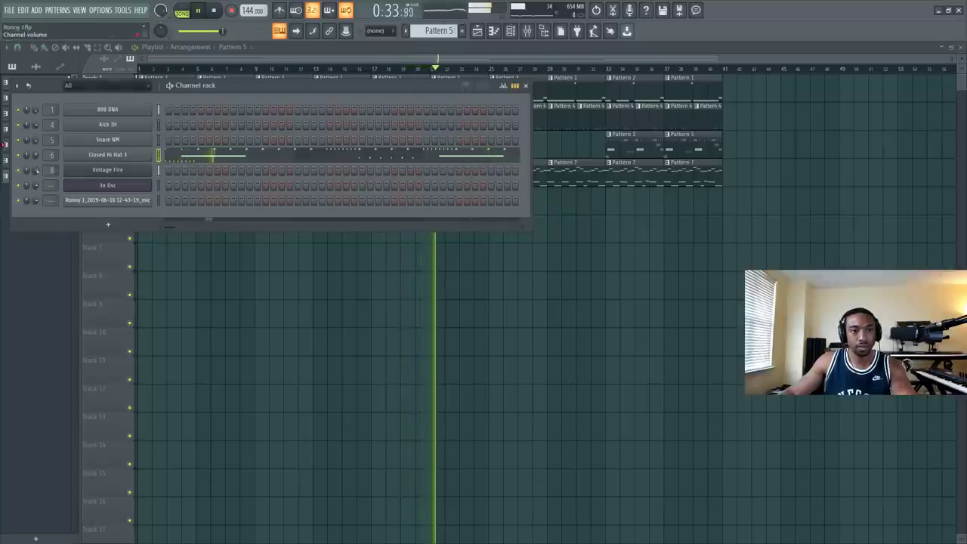
Step: Play through the arrangement and bring up Pattern 4's kick and snare steps in the channel rack
{"action": "left_click_drag", "start_coordinate": [223, 31], "coordinate": [226, 30]}
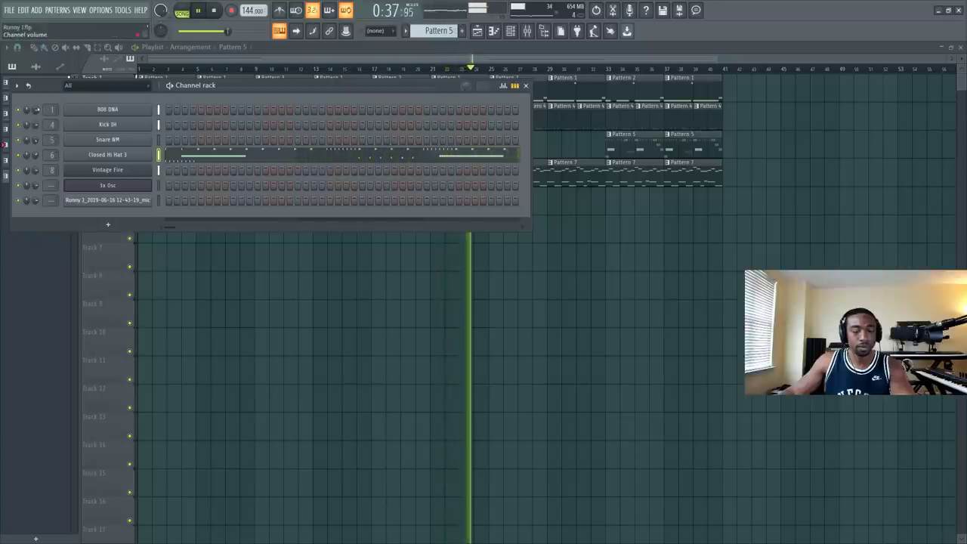
{"action": "key", "text": "F6"}
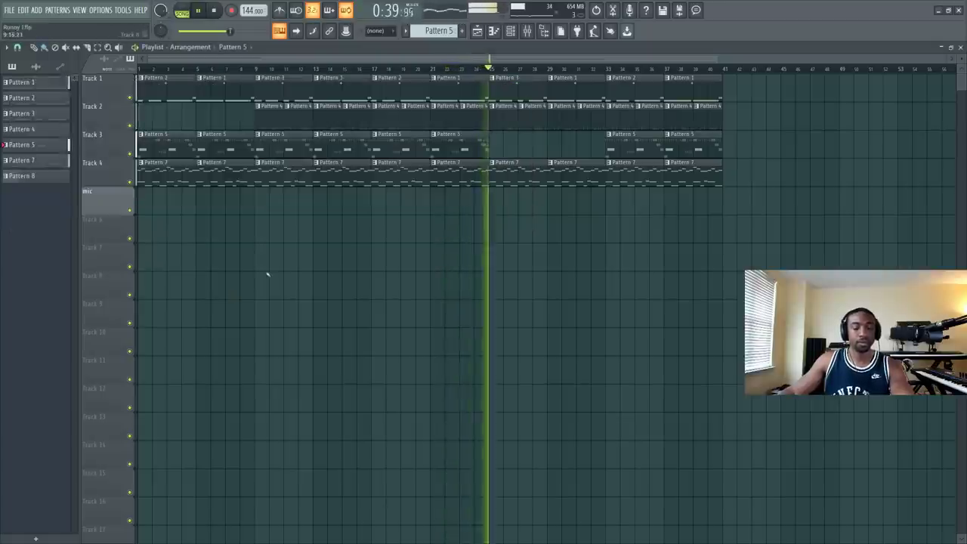
{"action": "key", "text": "F9"}
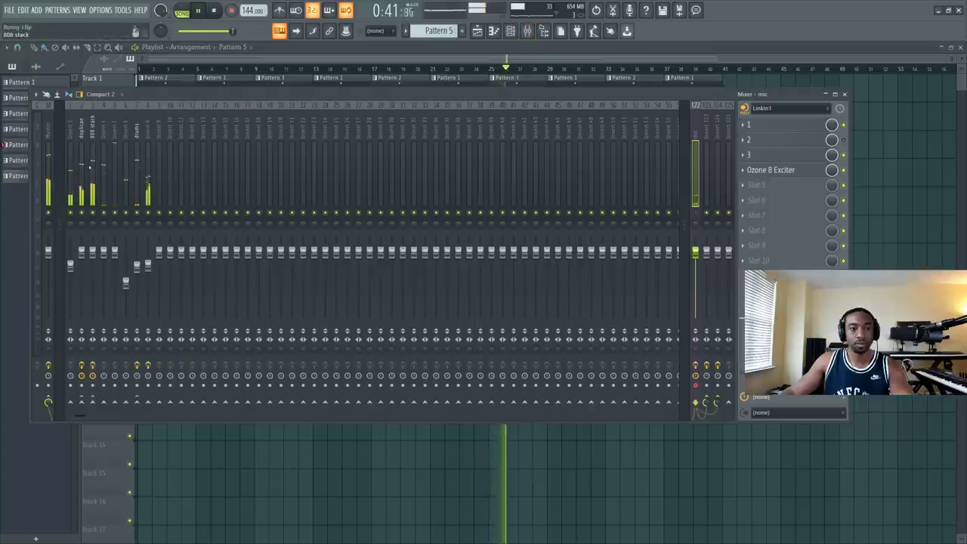
{"action": "left_click", "coordinate": [511, 32]}
{"action": "scroll", "coordinate": [438, 31], "scroll_direction": "up", "scroll_amount": 2}
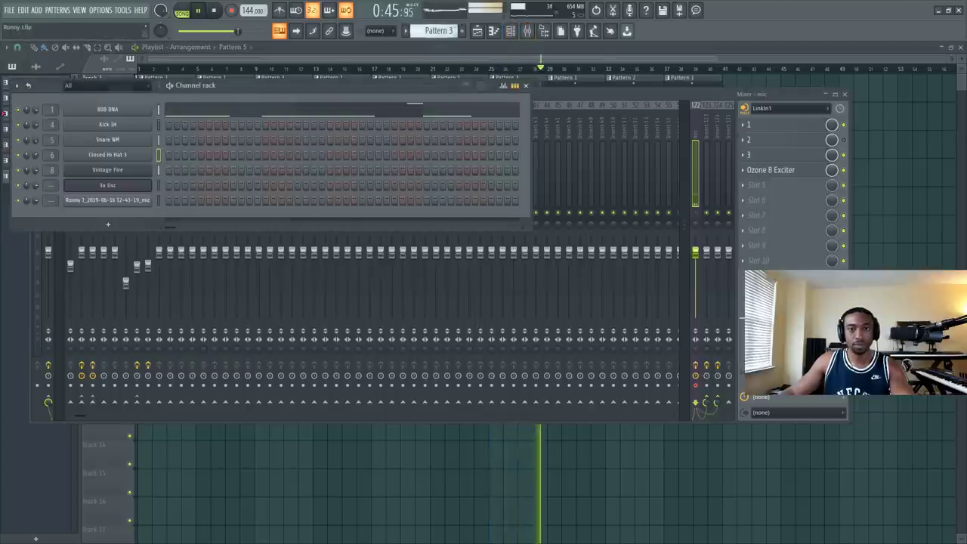
{"action": "scroll", "coordinate": [438, 31], "scroll_direction": "down", "scroll_amount": 1}
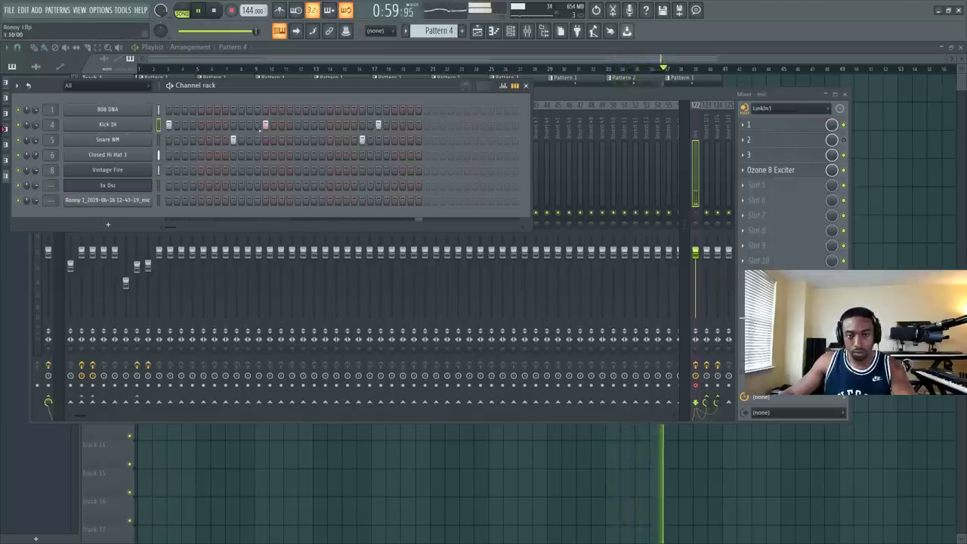
{"action": "right_click", "coordinate": [872, 246]}
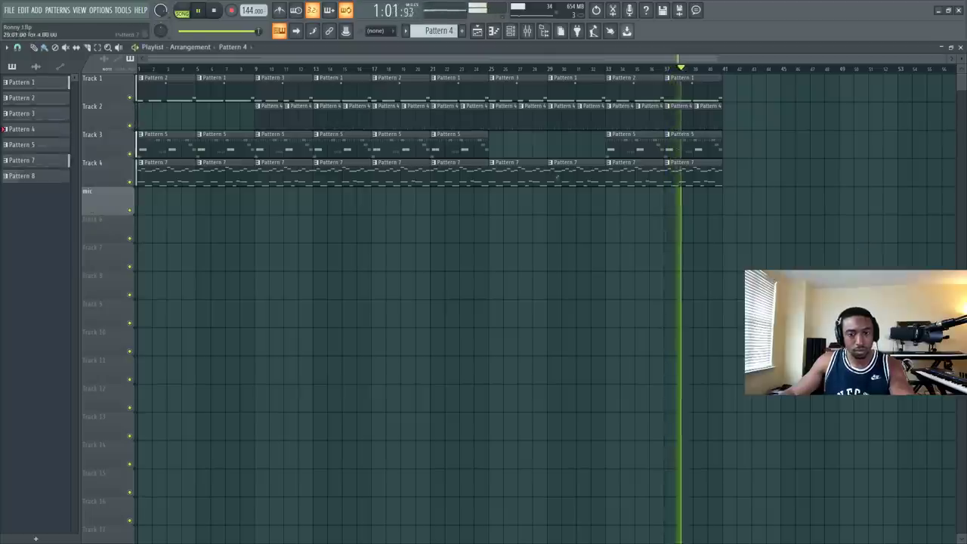
{"action": "key", "text": "F6"}
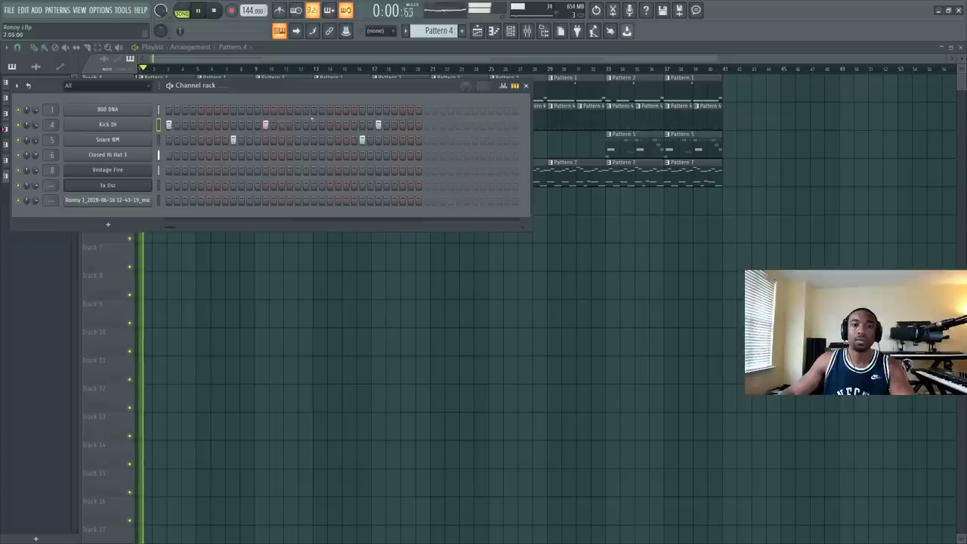
Step: Add Snare NM ghost hits on steps 15, 29 and 31 of Pattern 4 and lower their velocities in the graph editor
{"action": "key", "text": "F6"}
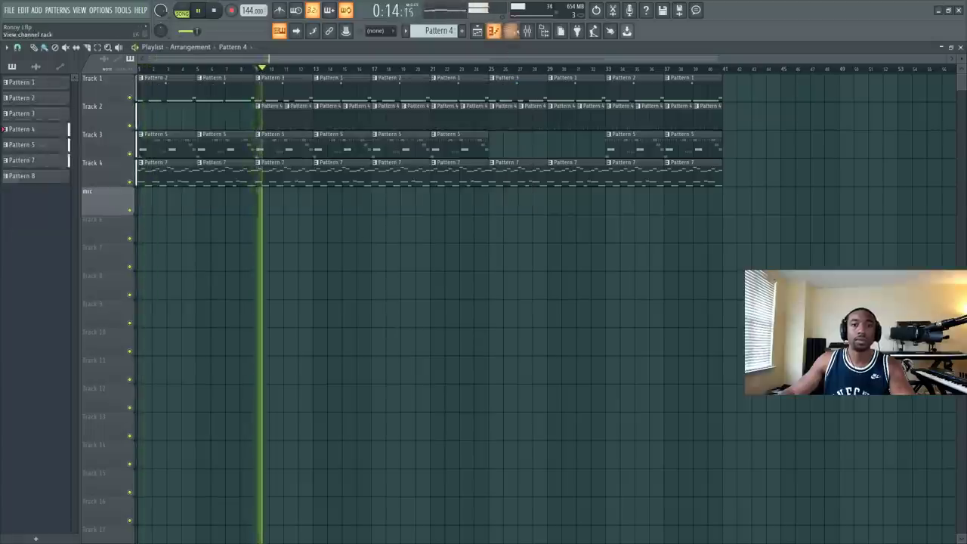
{"action": "key", "text": "F6"}
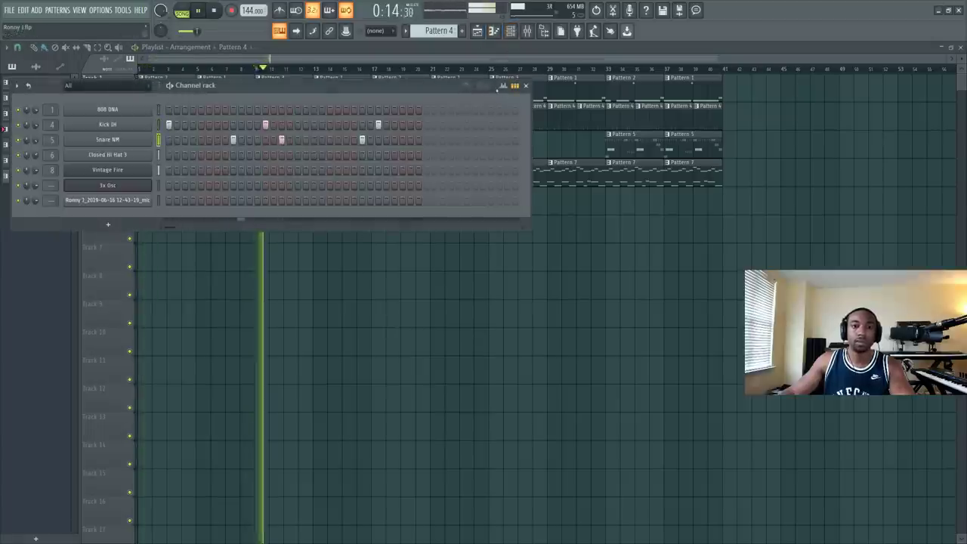
{"action": "left_click", "coordinate": [503, 85]}
{"action": "left_click", "coordinate": [283, 216]}
{"action": "left_click", "coordinate": [411, 173]}
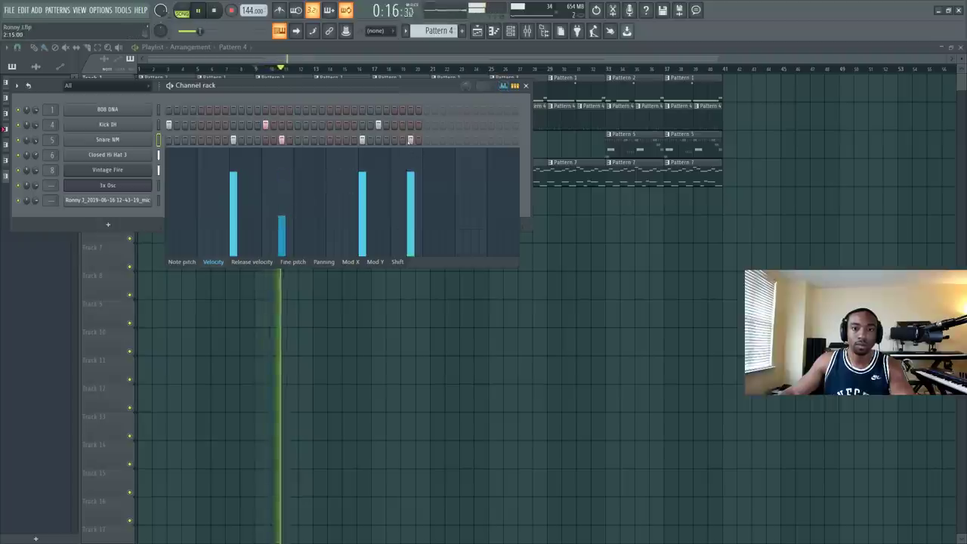
{"action": "left_click", "coordinate": [394, 175]}
{"action": "left_click", "coordinate": [394, 230]}
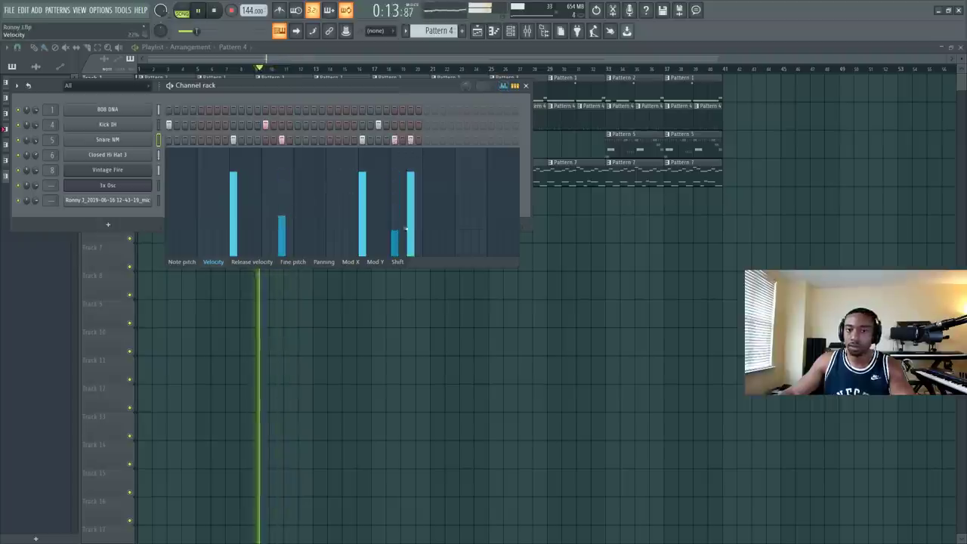
{"action": "left_click", "coordinate": [411, 229]}
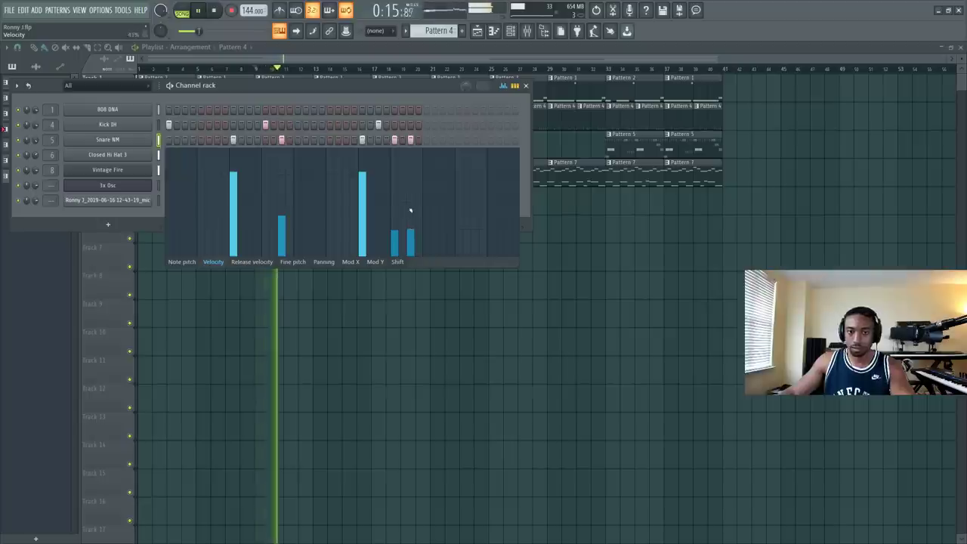
{"action": "left_click", "coordinate": [395, 240]}
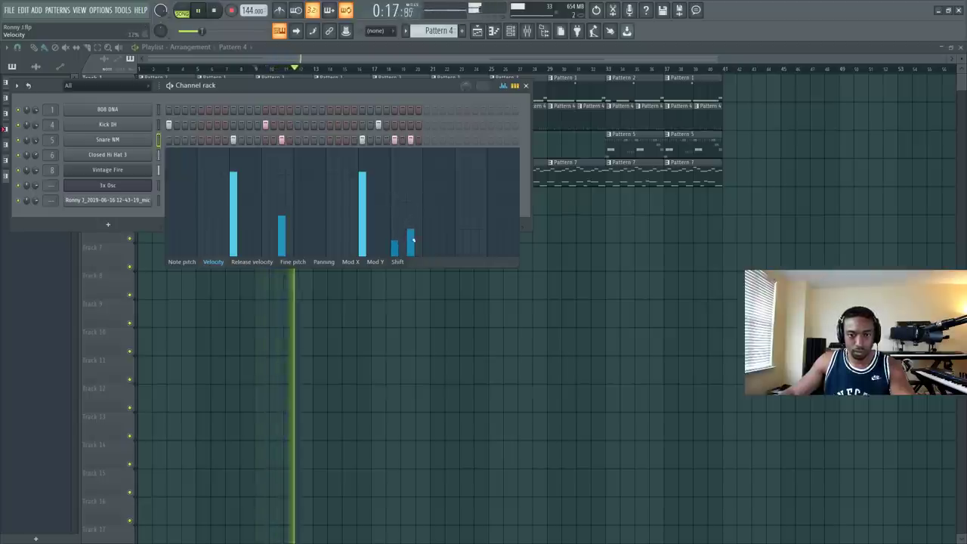
Step: Add a Snare NM ghost hit on step 19 and reduce the ghost hits' velocities far below the main snares
{"action": "left_click", "coordinate": [314, 140]}
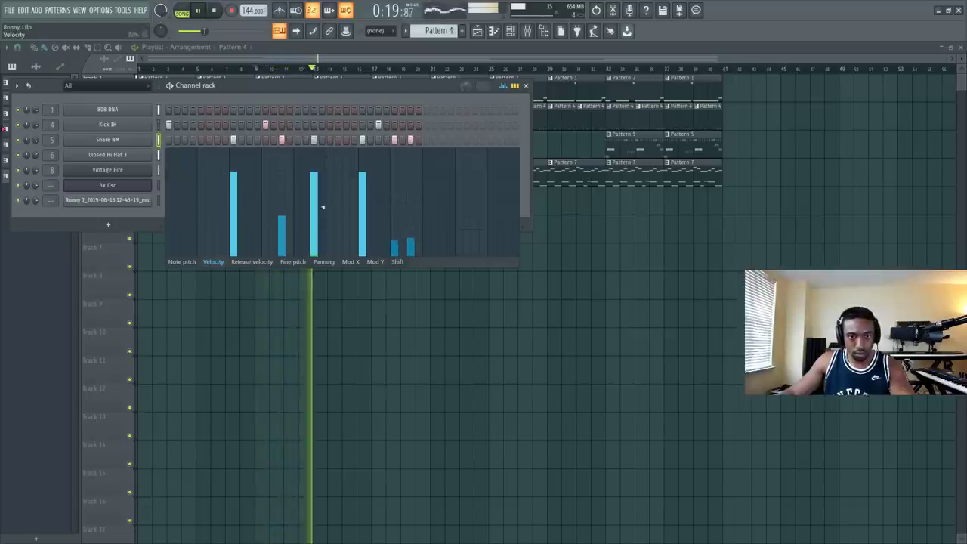
{"action": "left_click", "coordinate": [316, 224]}
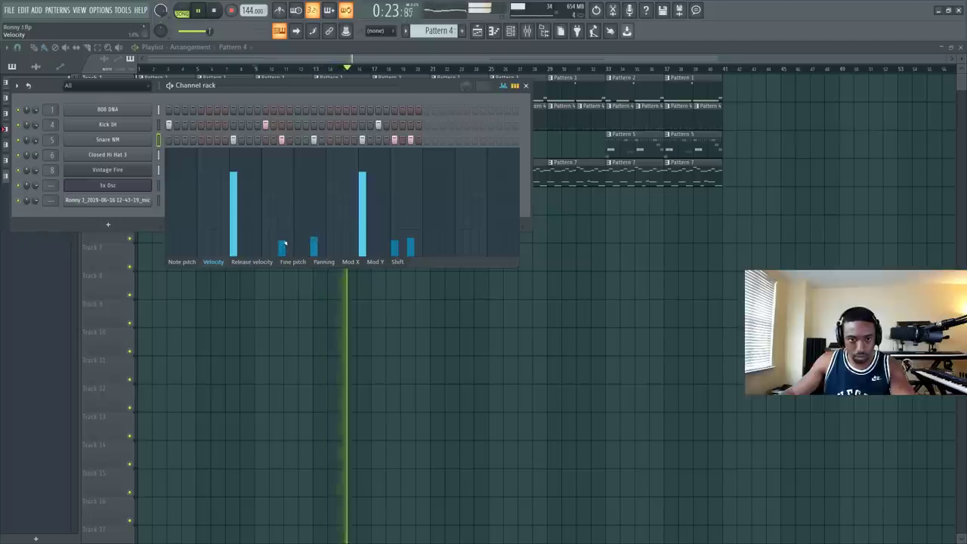
{"action": "left_click", "coordinate": [282, 248]}
{"action": "left_click", "coordinate": [314, 250]}
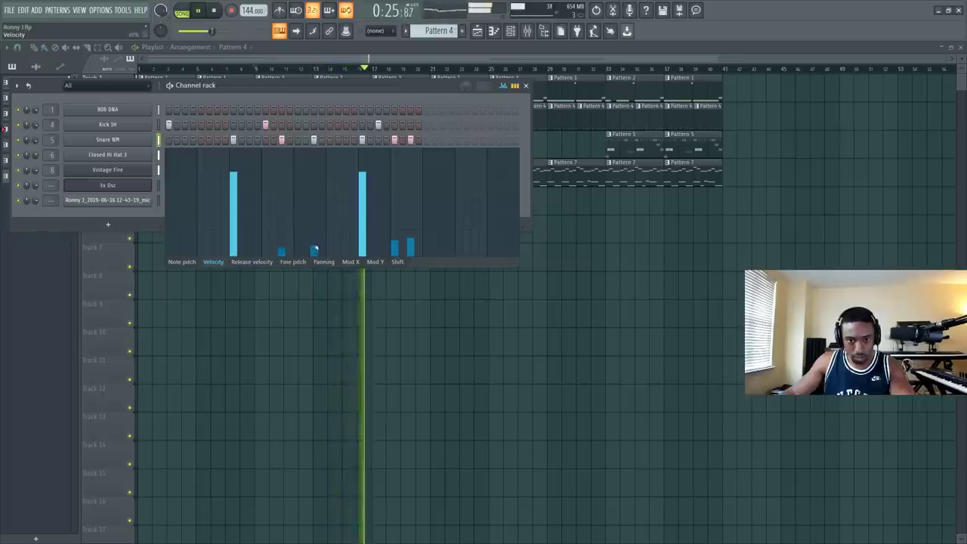
{"action": "left_click", "coordinate": [400, 248]}
Step: Lengthen the step 29 snare note to two steps in the Snare NM piano roll and chop it into a four-hit roll
{"action": "right_click", "coordinate": [148, 137]}
{"action": "left_click", "coordinate": [183, 142]}
{"action": "left_click_drag", "start_coordinate": [250, 246], "coordinate": [262, 280]}
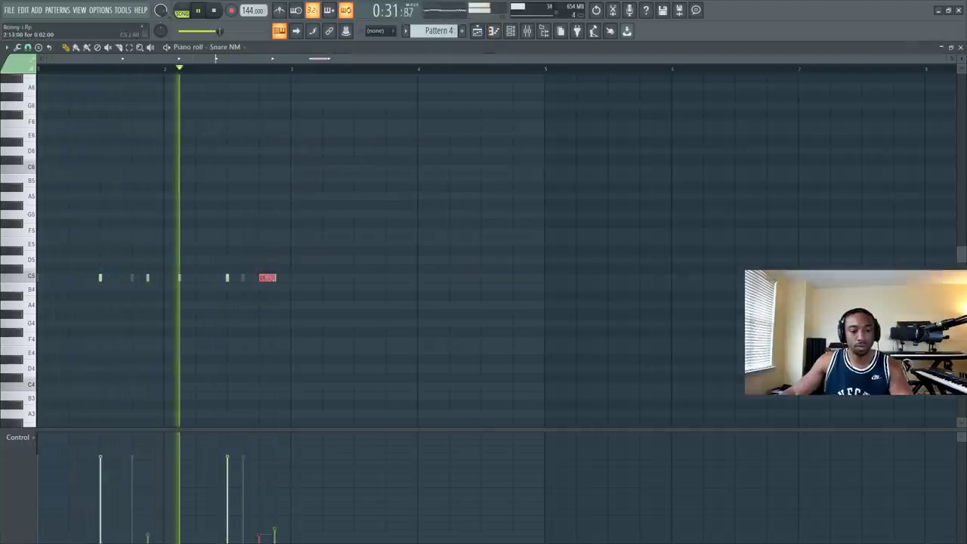
{"action": "key", "text": "alt+a"}
{"action": "left_click", "coordinate": [775, 428]}
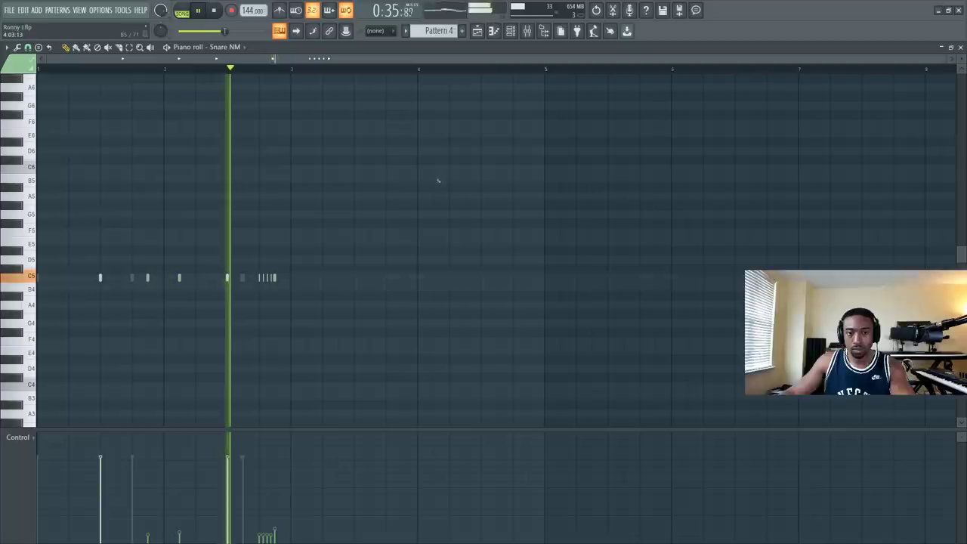
{"action": "left_click", "coordinate": [961, 48]}
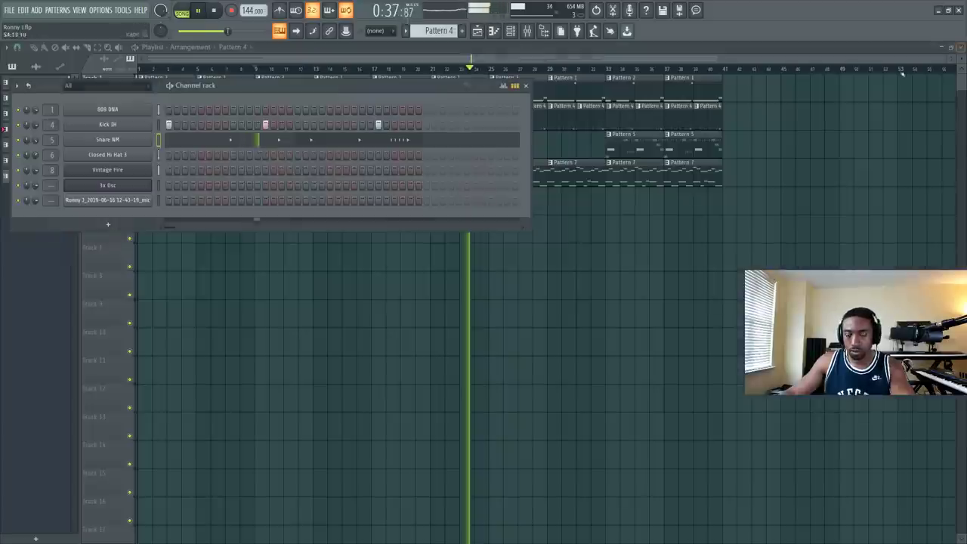
Step: Fill the gap on Track 3 from bar 25 to bar 33 with two Pattern 5 clips
{"action": "right_click", "coordinate": [468, 266]}
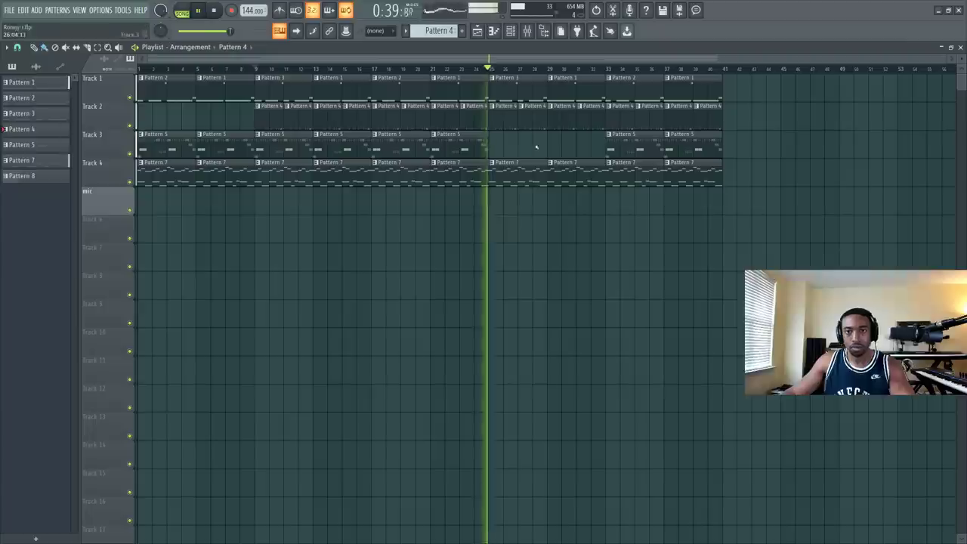
{"action": "mouse_move", "coordinate": [485, 146]}
{"action": "left_mouse_down"}
{"action": "mouse_move", "coordinate": [383, 145]}
{"action": "mouse_move", "coordinate": [503, 145]}
{"action": "left_mouse_up"}
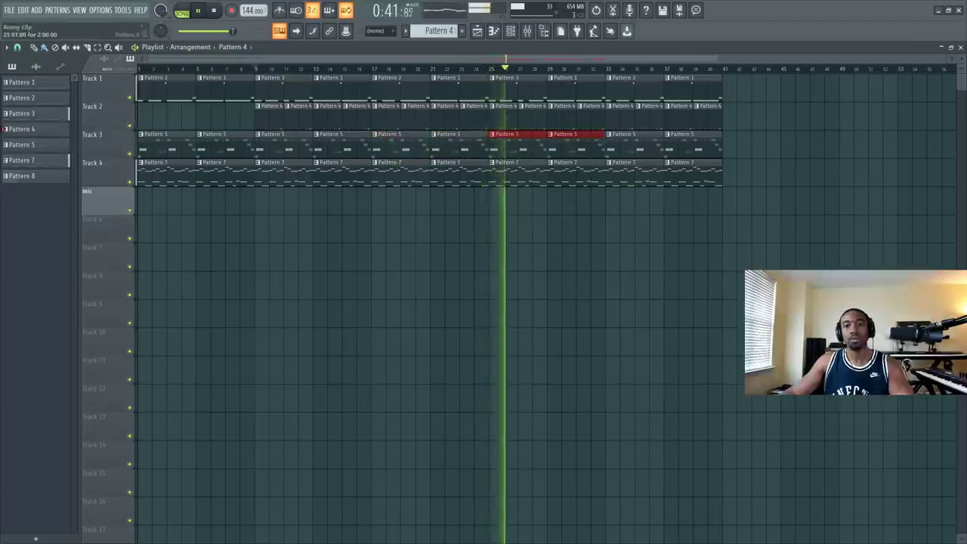
Step: Delete the four Pattern 4 clips on Track 2 between bars 25 and 33, and save the project
{"action": "right_click", "coordinate": [504, 116]}
{"action": "right_click", "coordinate": [533, 115]}
{"action": "right_click", "coordinate": [561, 116]}
{"action": "right_click", "coordinate": [583, 115]}
{"action": "key", "text": "ctrl+s"}
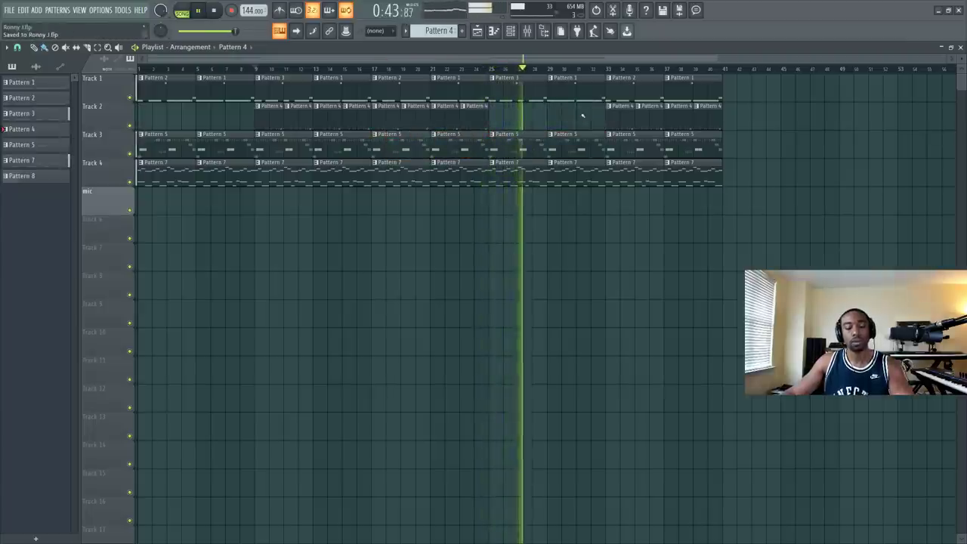
Step: Examine the Auto-Tune 8 settings in the mic track's third effect slot, then close the plugin
{"action": "key", "text": "F9"}
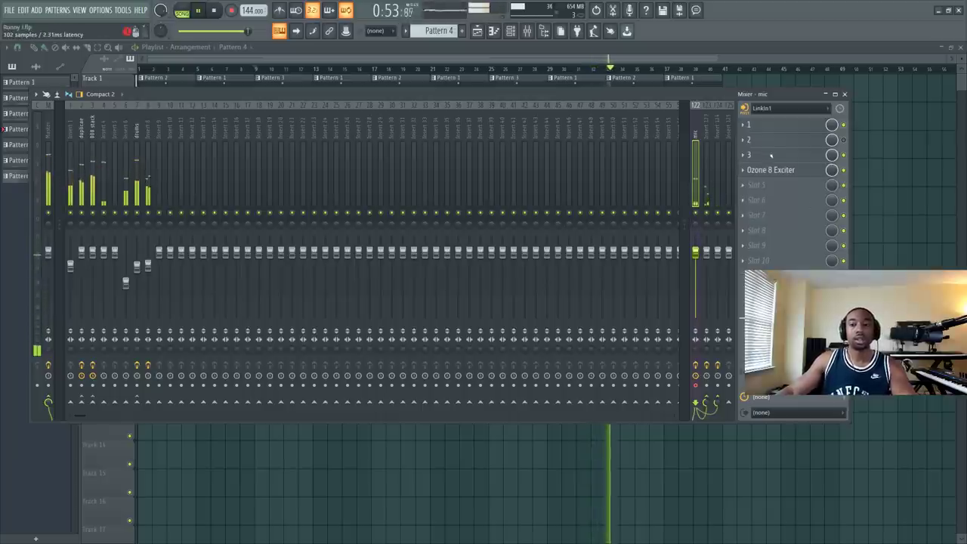
{"action": "left_click", "coordinate": [772, 156]}
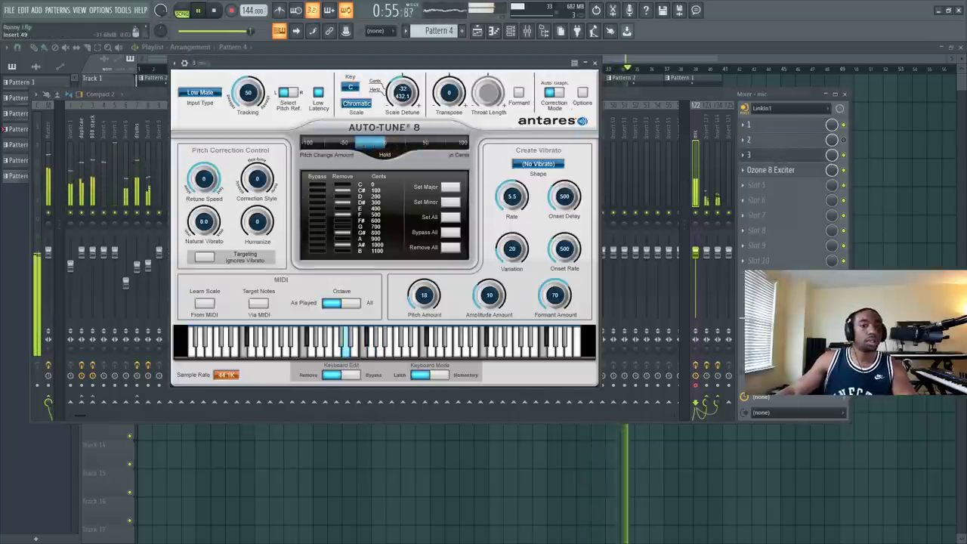
{"action": "left_click", "coordinate": [595, 63]}
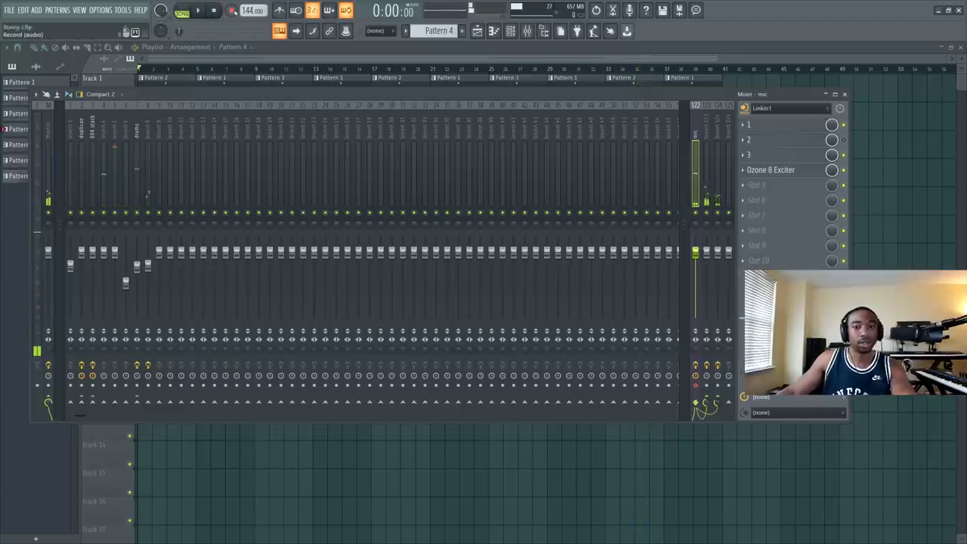
Step: Record a mic take into the playlist over about the first eight bars of the arrangement
{"action": "left_click", "coordinate": [232, 10]}
{"action": "left_click", "coordinate": [517, 344]}
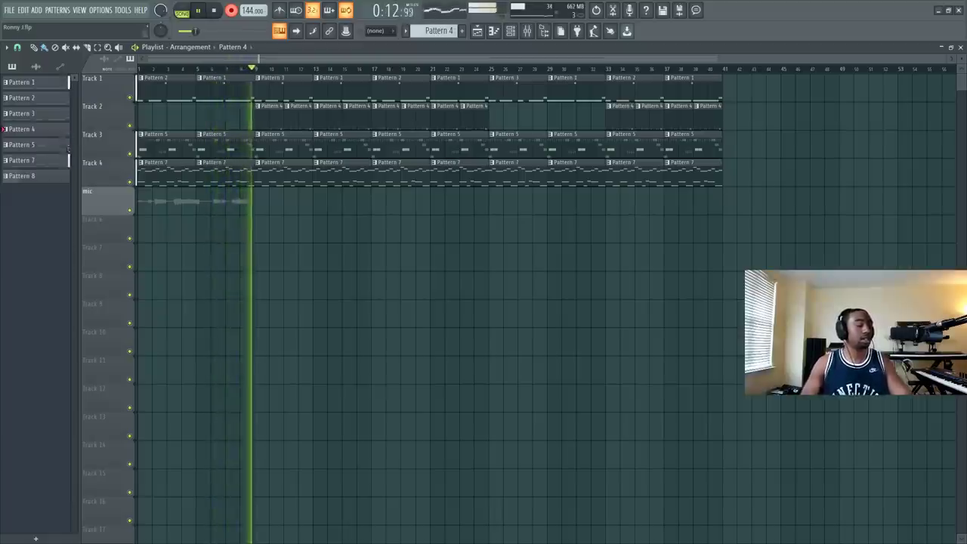
{"action": "key", "text": "space"}
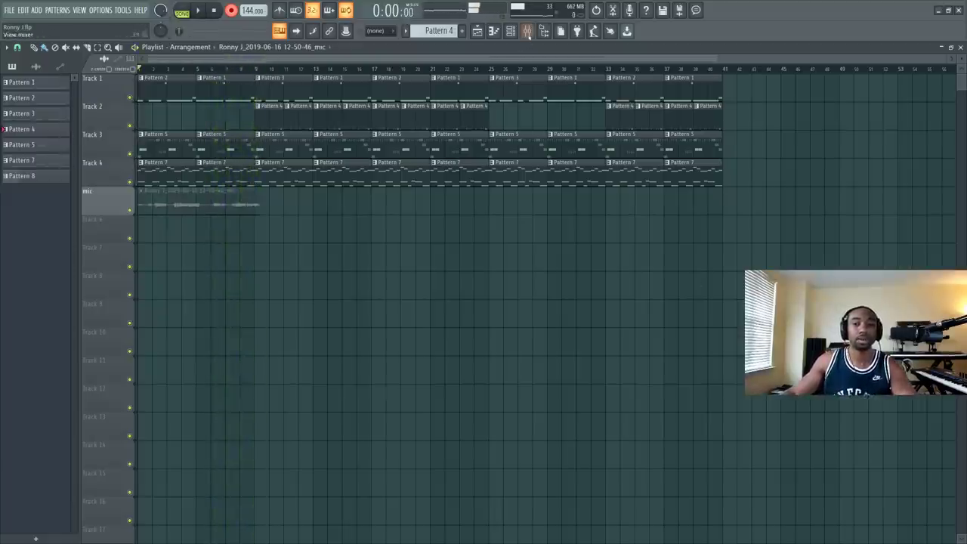
Step: Examine the effect slots and routing of the beat's mixer tracks, from Insert 1 and the drums track to Insert 8
{"action": "left_click", "coordinate": [528, 32]}
{"action": "left_click", "coordinate": [138, 170]}
{"action": "left_click", "coordinate": [119, 138]}
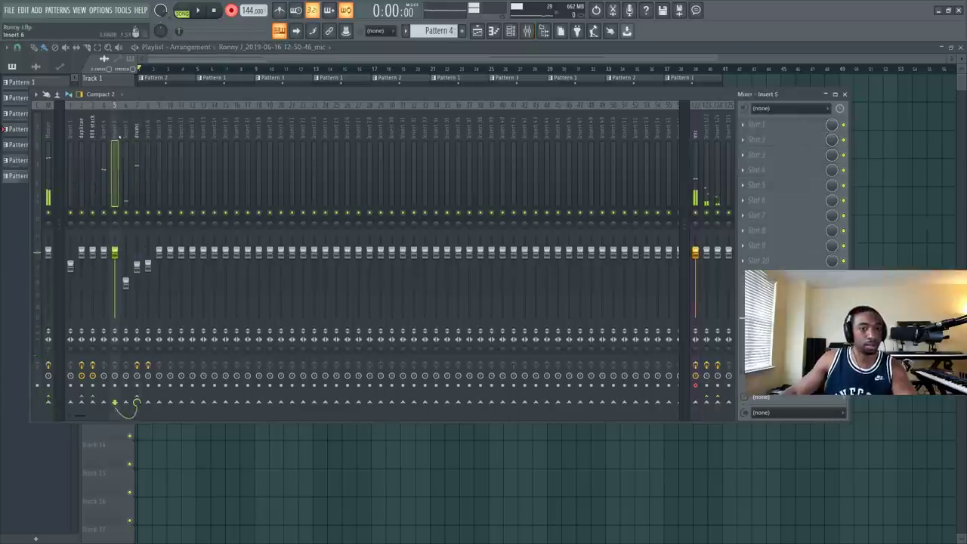
{"action": "left_click", "coordinate": [114, 130]}
{"action": "left_click", "coordinate": [136, 129]}
{"action": "left_click", "coordinate": [115, 129]}
{"action": "left_click", "coordinate": [92, 129]}
{"action": "left_click", "coordinate": [81, 128]}
{"action": "left_click", "coordinate": [70, 130]}
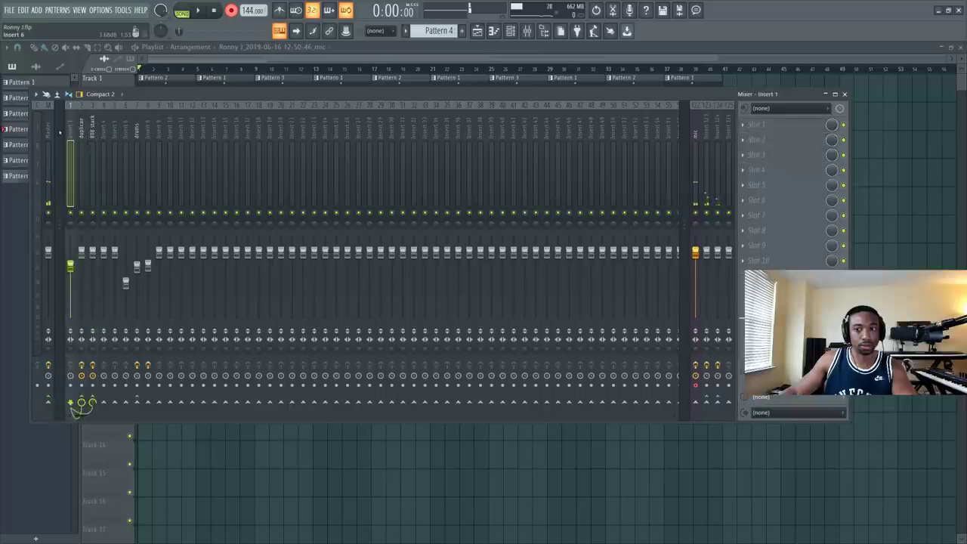
{"action": "left_click", "coordinate": [92, 404]}
{"action": "left_click", "coordinate": [115, 404]}
{"action": "left_click", "coordinate": [136, 404]}
{"action": "left_click", "coordinate": [126, 404]}
{"action": "left_click", "coordinate": [150, 125]}
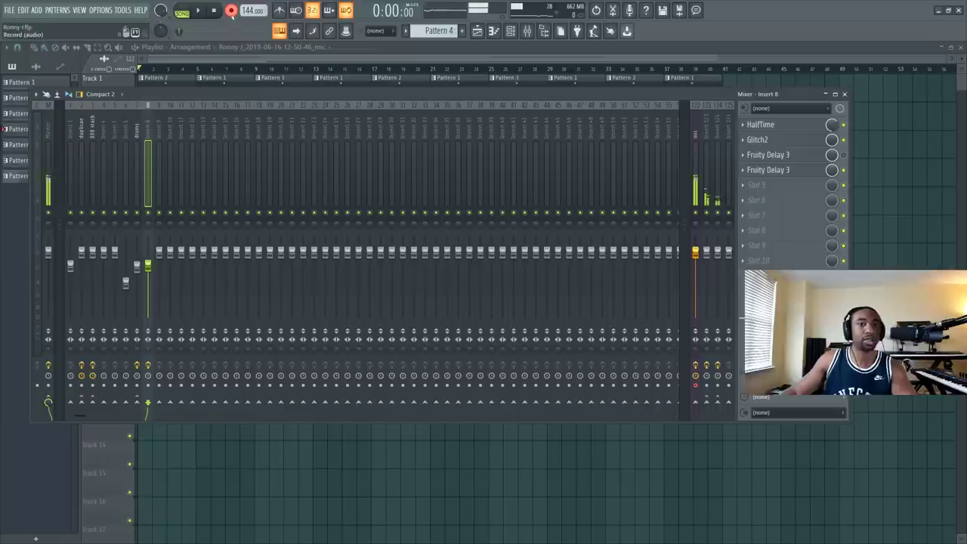
Step: Set the lowest band's Amount to 0 in the mic track's Ozone 8 Exciter during playback, and close the plugin
{"action": "key", "text": "space"}
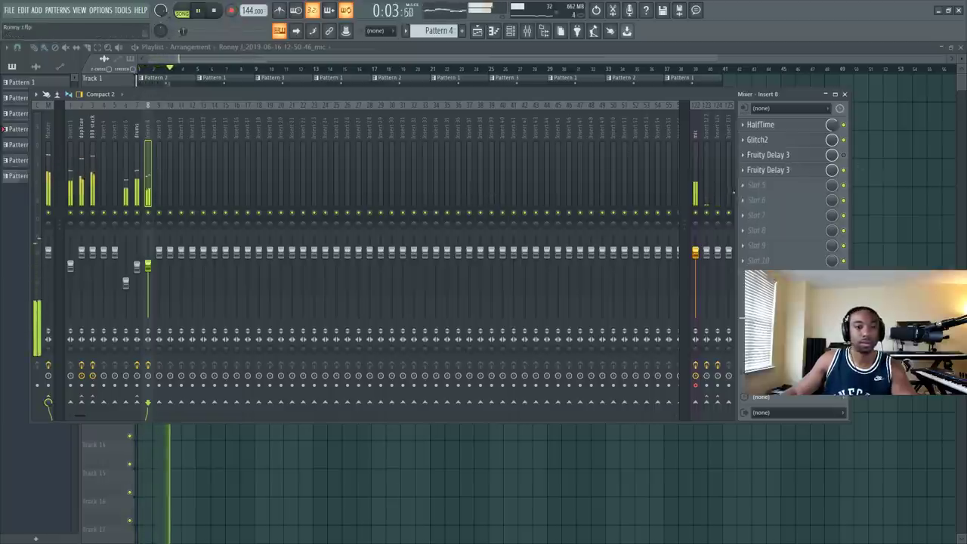
{"action": "left_click", "coordinate": [696, 139]}
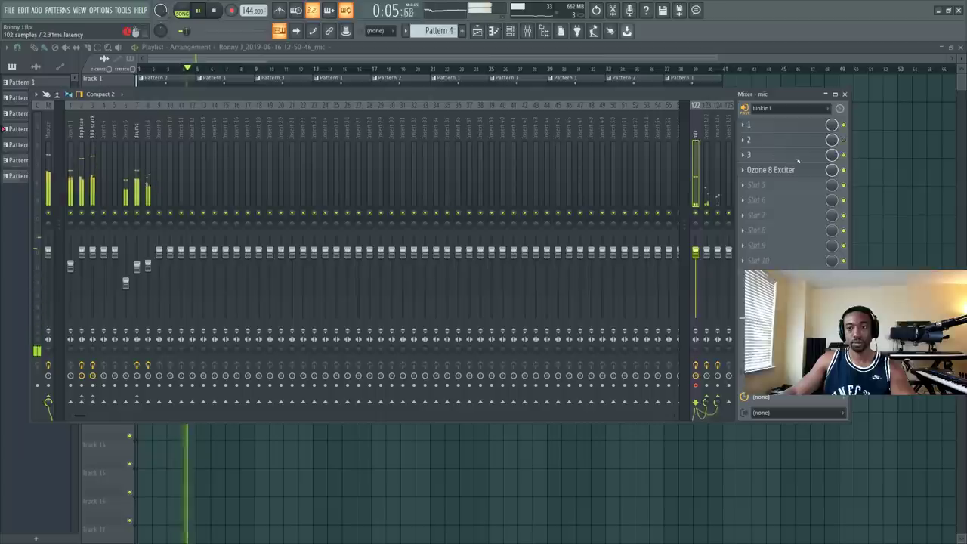
{"action": "left_click", "coordinate": [798, 171]}
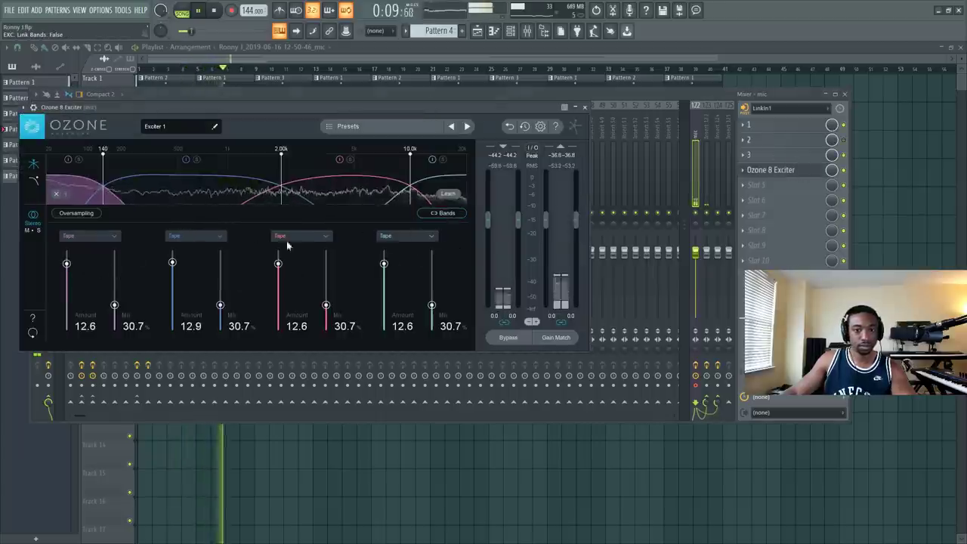
{"action": "left_click_drag", "start_coordinate": [67, 263], "coordinate": [67, 327]}
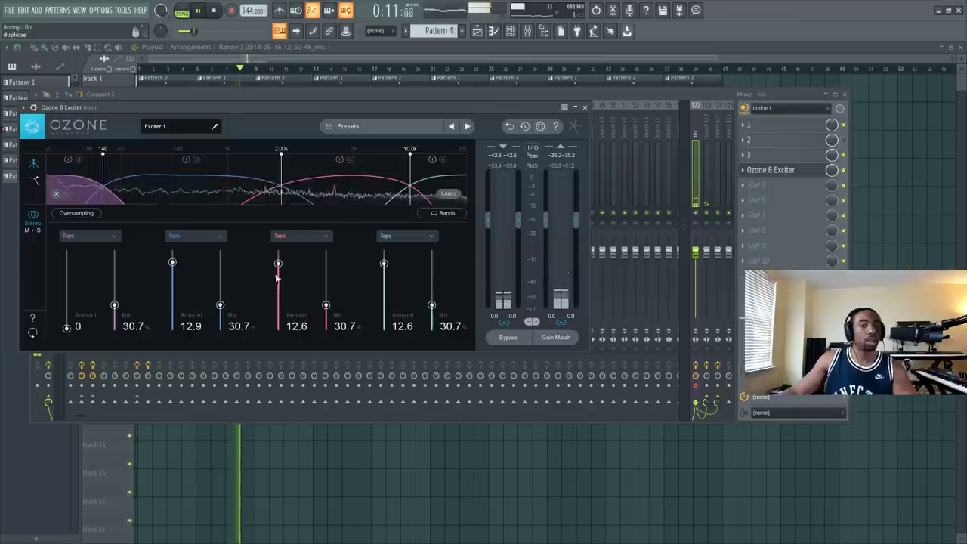
{"action": "left_click", "coordinate": [585, 107]}
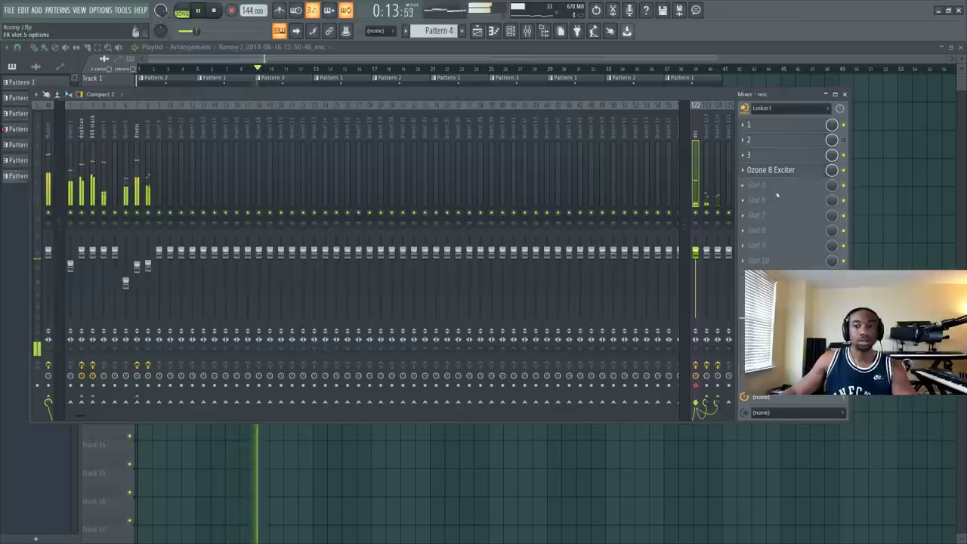
Step: Add Fruity Parametric EQ 2 to the mic track's fifth effect slot, cut the lows with a high-pass on band 1, and close it
{"action": "left_click", "coordinate": [759, 185]}
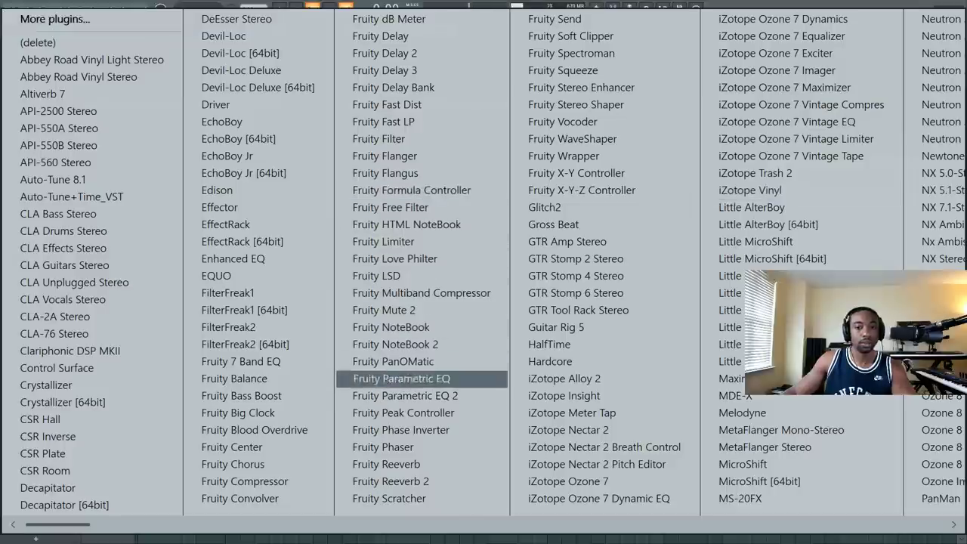
{"action": "left_click", "coordinate": [408, 393]}
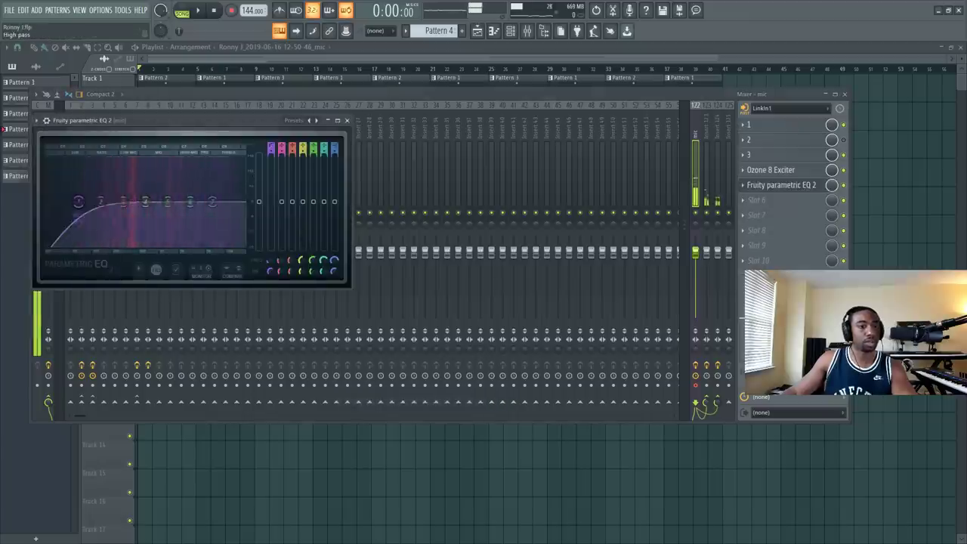
{"action": "left_click_drag", "start_coordinate": [270, 260], "coordinate": [269, 237]}
{"action": "key", "text": "space"}
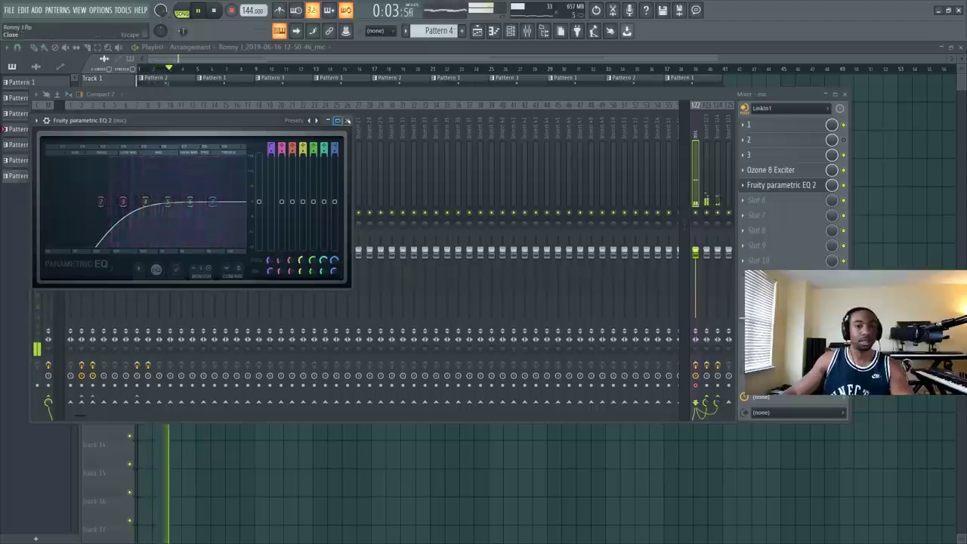
{"action": "left_click", "coordinate": [347, 120]}
Step: Recheck the Auto-Tune 8 settings in the mic track's third effect slot during playback, and close the plugin
{"action": "left_click", "coordinate": [798, 158]}
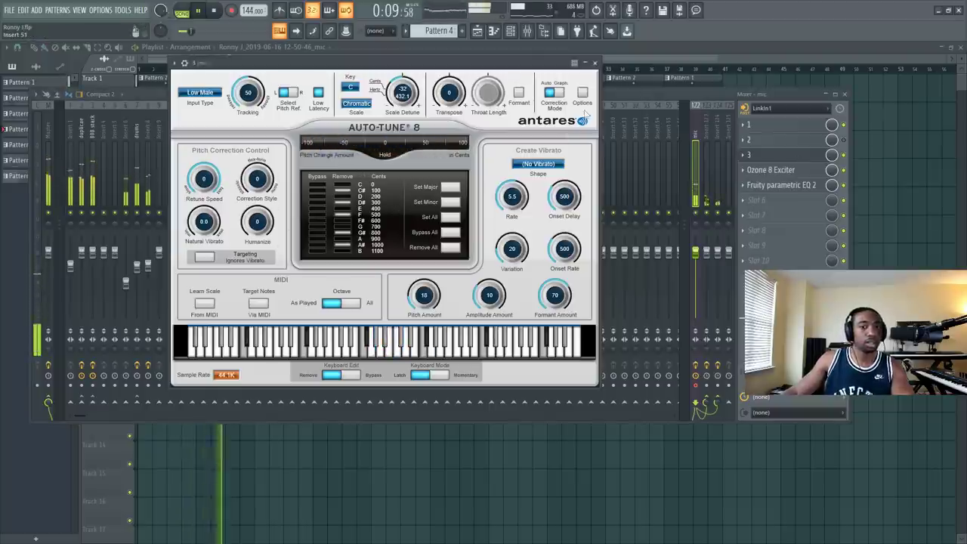
{"action": "left_click", "coordinate": [594, 62]}
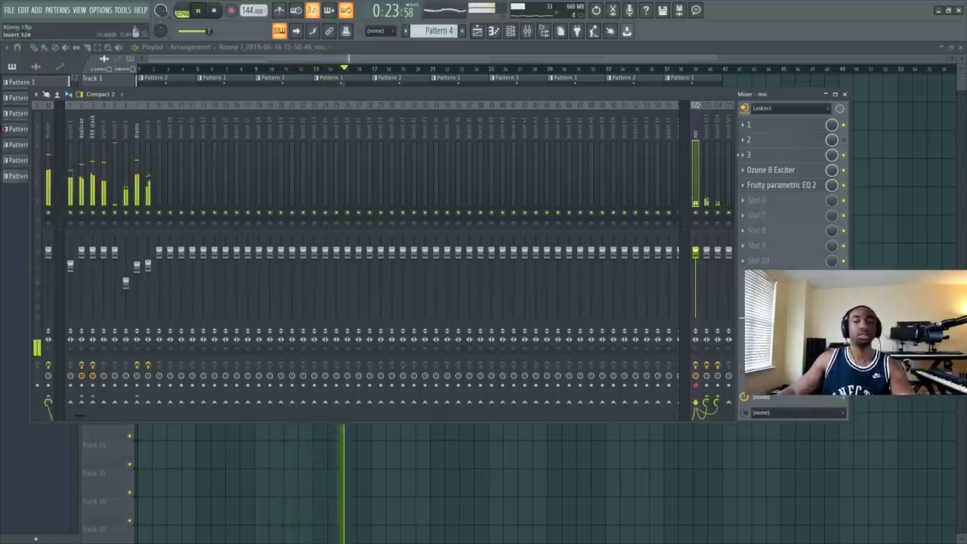
{"action": "left_click", "coordinate": [781, 156]}
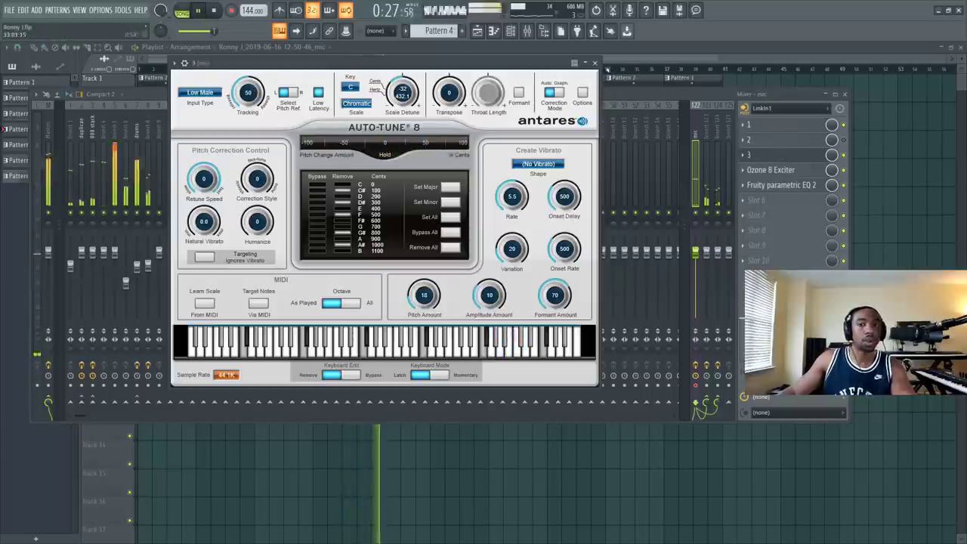
{"action": "left_click", "coordinate": [595, 63]}
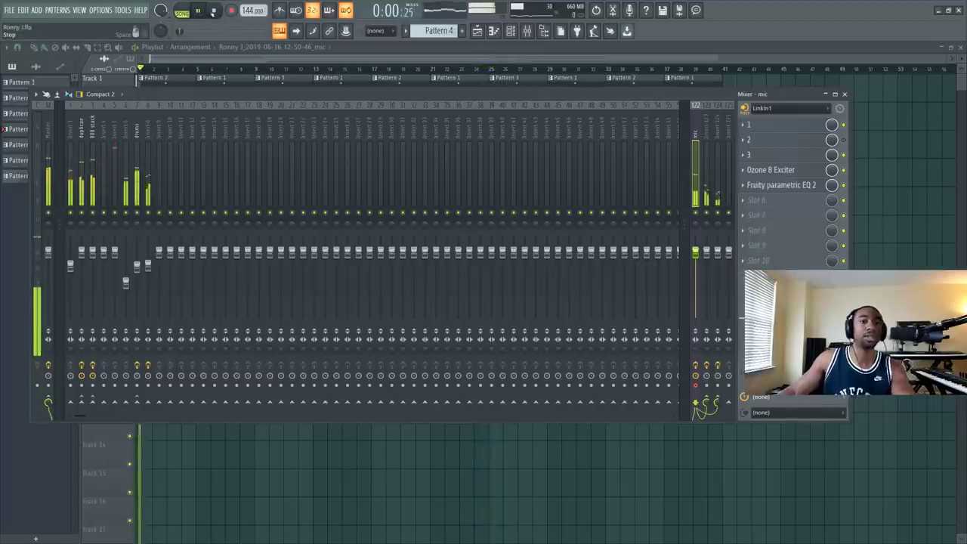
Step: Record a second mic take into the playlist over about the first sixteen bars of the arrangement
{"action": "left_click", "coordinate": [230, 10]}
{"action": "left_click", "coordinate": [514, 341]}
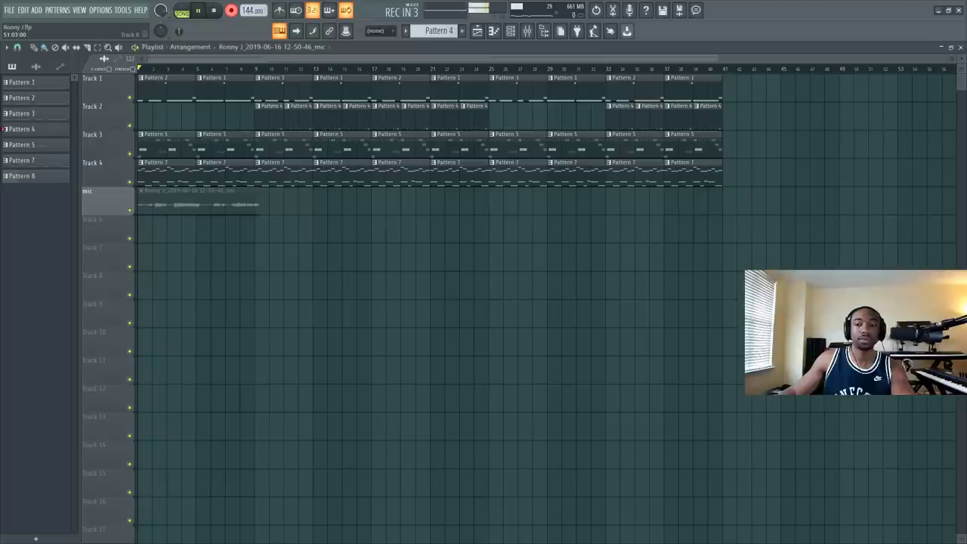
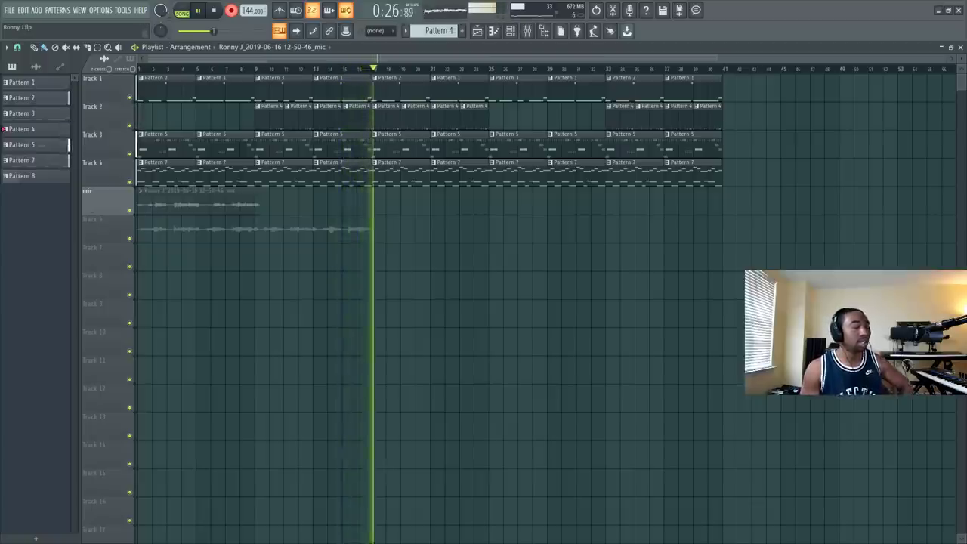
{"action": "key", "text": "space"}
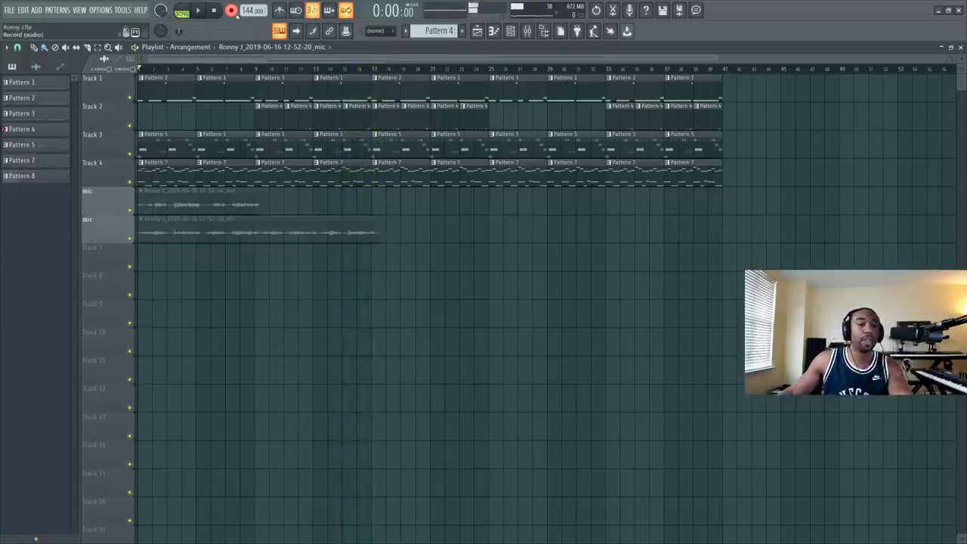
Step: Unmute the second mic take in the playlist and assign its channel to mixer track 9
{"action": "left_click", "coordinate": [206, 235]}
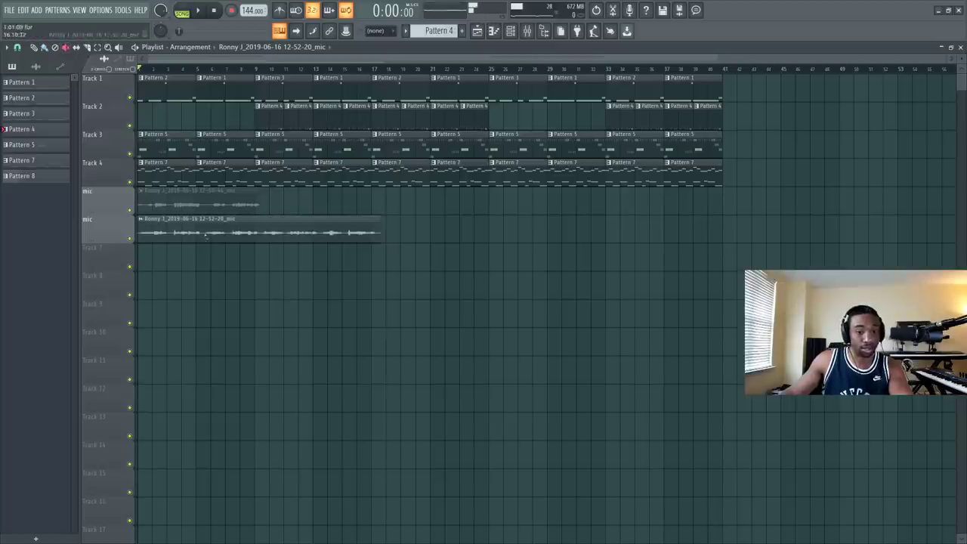
{"action": "key", "text": "space"}
{"action": "left_click", "coordinate": [511, 32]}
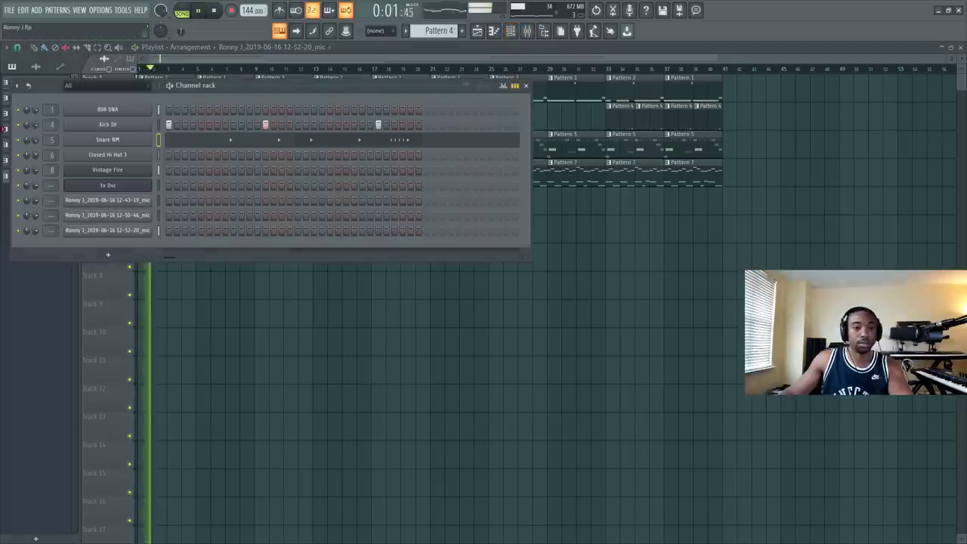
{"action": "left_click_drag", "start_coordinate": [52, 231], "coordinate": [52, 188]}
Step: Send mixer Insert 9 to Inserts 123 and 124, and return to the playlist
{"action": "left_click", "coordinate": [528, 31]}
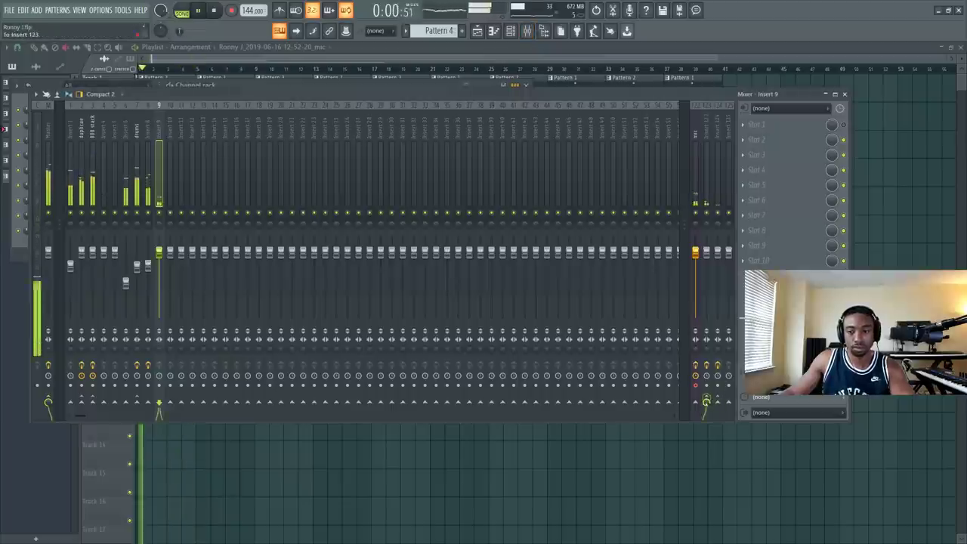
{"action": "left_click", "coordinate": [716, 403]}
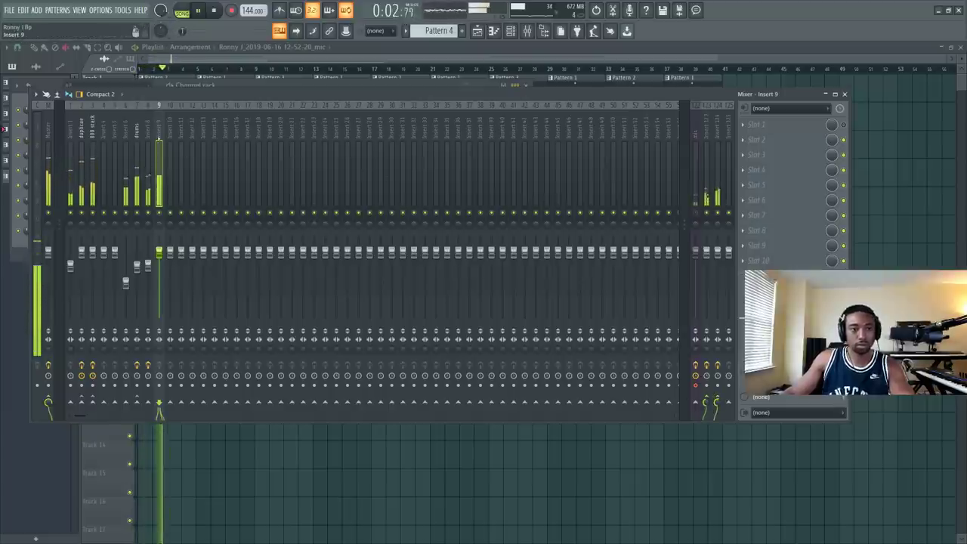
{"action": "left_click", "coordinate": [233, 448]}
Step: Play back the second mic take with the beat, checking its mixer levels and its waveform in the playlist
{"action": "left_click", "coordinate": [201, 231], "text": "ctrl"}
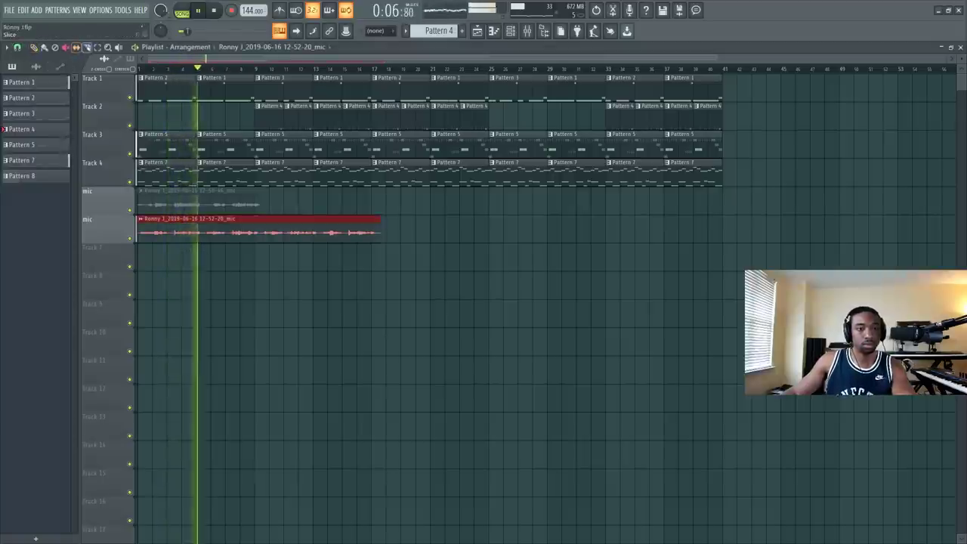
{"action": "key", "text": "F9"}
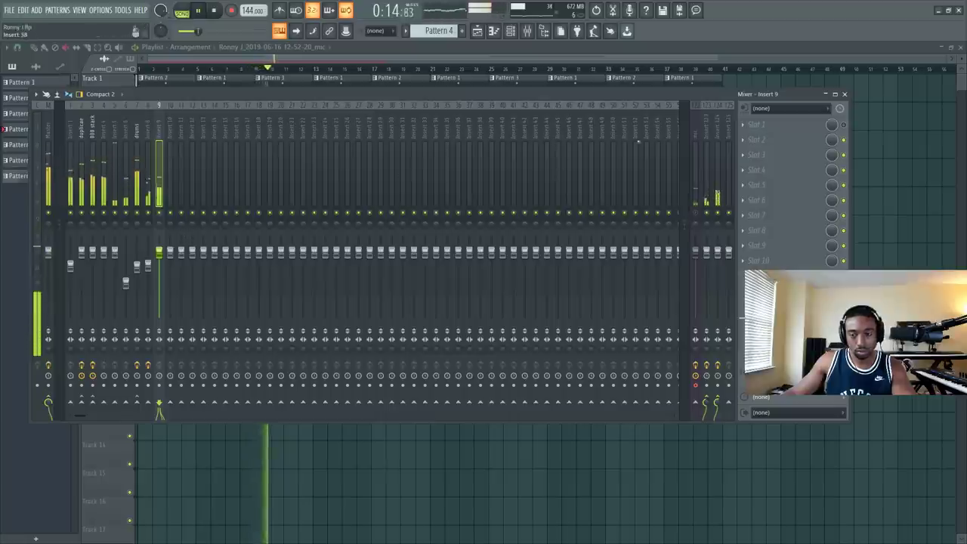
{"action": "key", "text": "F9"}
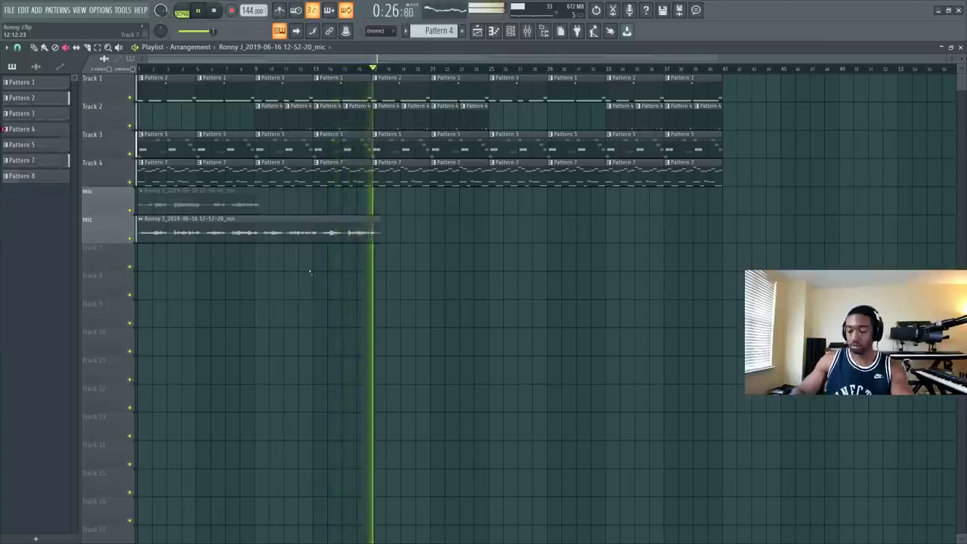
{"action": "key", "text": "space"}
{"action": "key", "text": "space"}
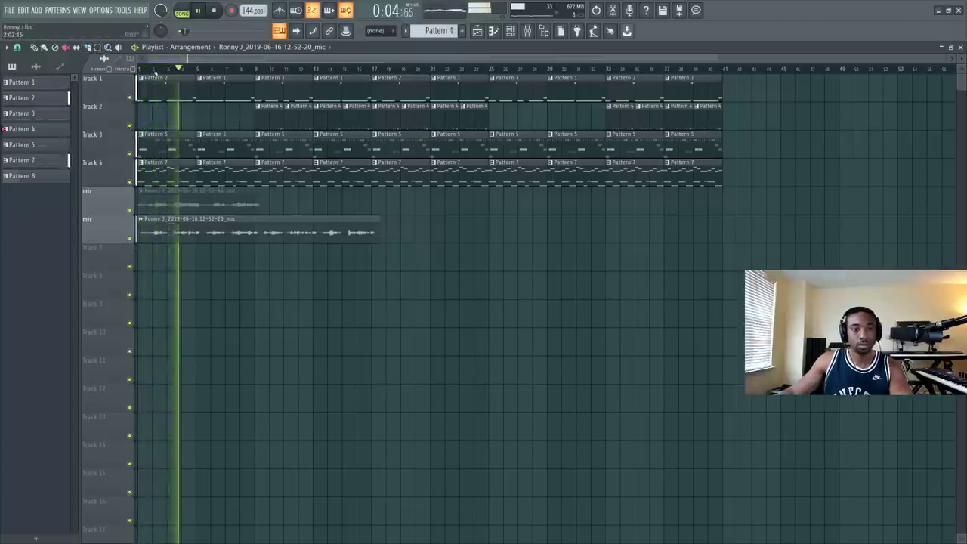
{"action": "scroll", "coordinate": [161, 68], "scroll_direction": "up", "scroll_amount": 4}
{"action": "left_click_drag", "start_coordinate": [161, 59], "coordinate": [151, 59]}
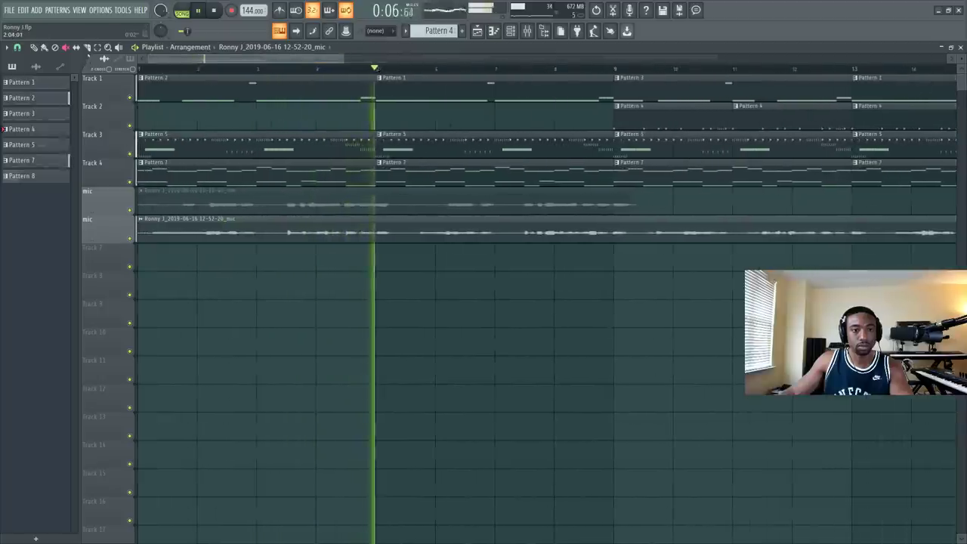
{"action": "scroll", "coordinate": [151, 69], "scroll_direction": "down", "scroll_amount": 2}
{"action": "scroll", "coordinate": [152, 70], "scroll_direction": "down", "scroll_amount": 2}
{"action": "left_click", "coordinate": [152, 70]}
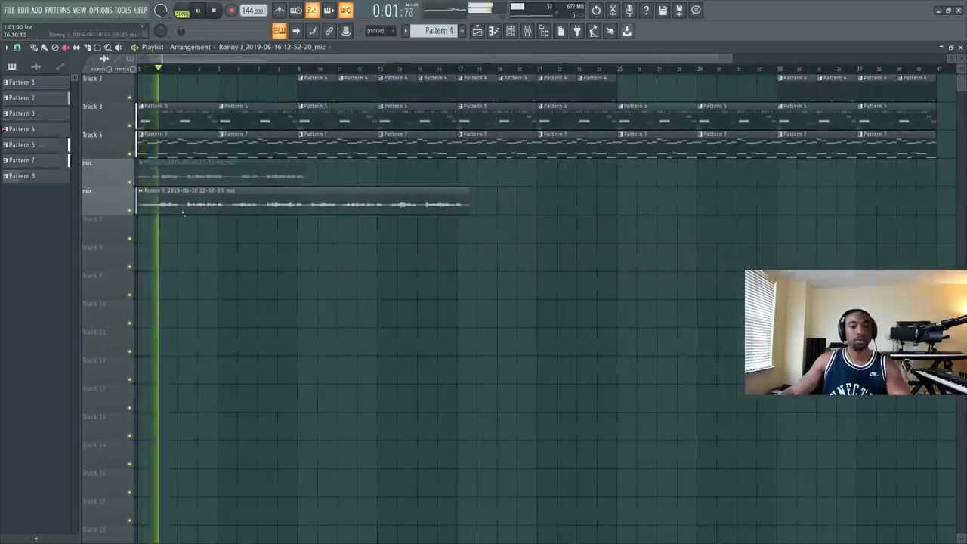
Step: Bypass Fruity Parametric EQ 2 on the mic track, and check the effect slots of Insert 123 and the drums track
{"action": "left_click", "coordinate": [527, 30]}
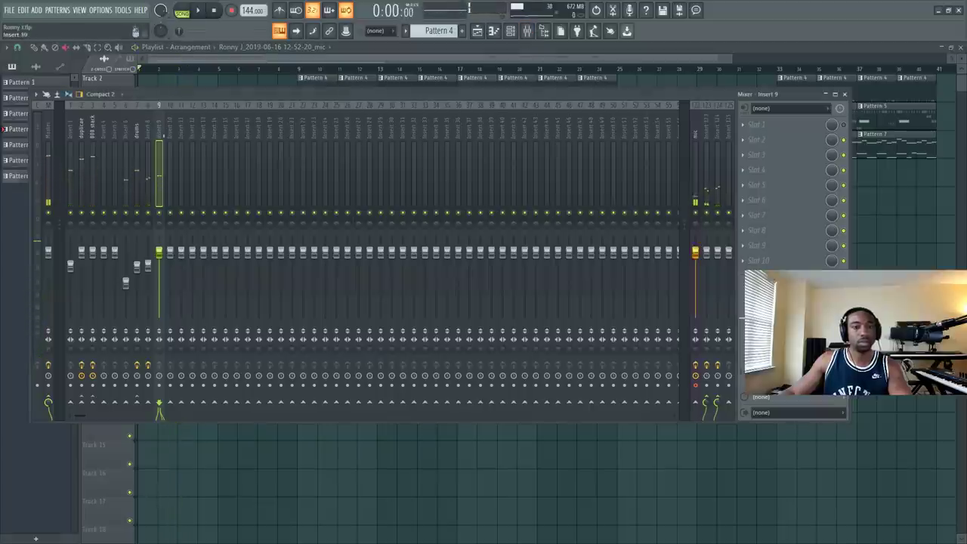
{"action": "left_click", "coordinate": [699, 134]}
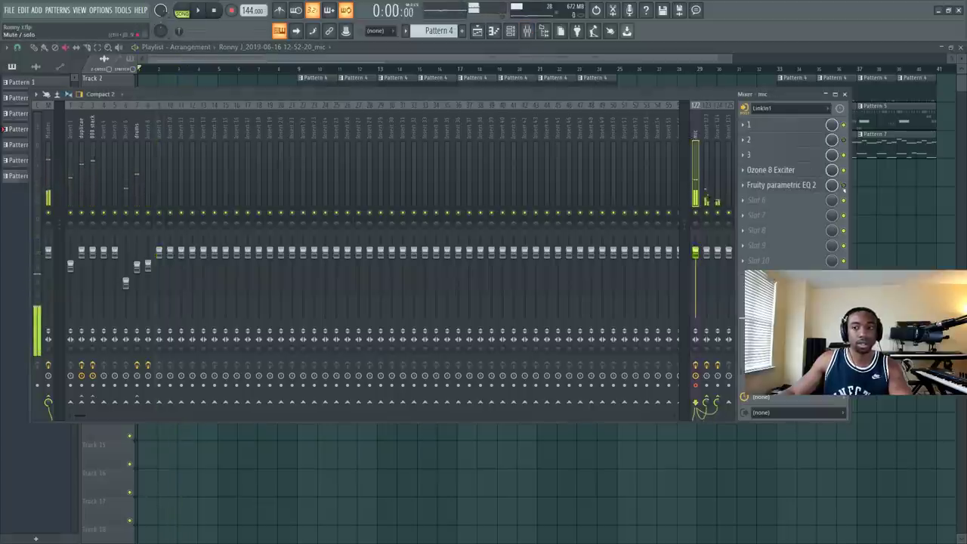
{"action": "left_click", "coordinate": [138, 158]}
{"action": "left_click", "coordinate": [706, 165]}
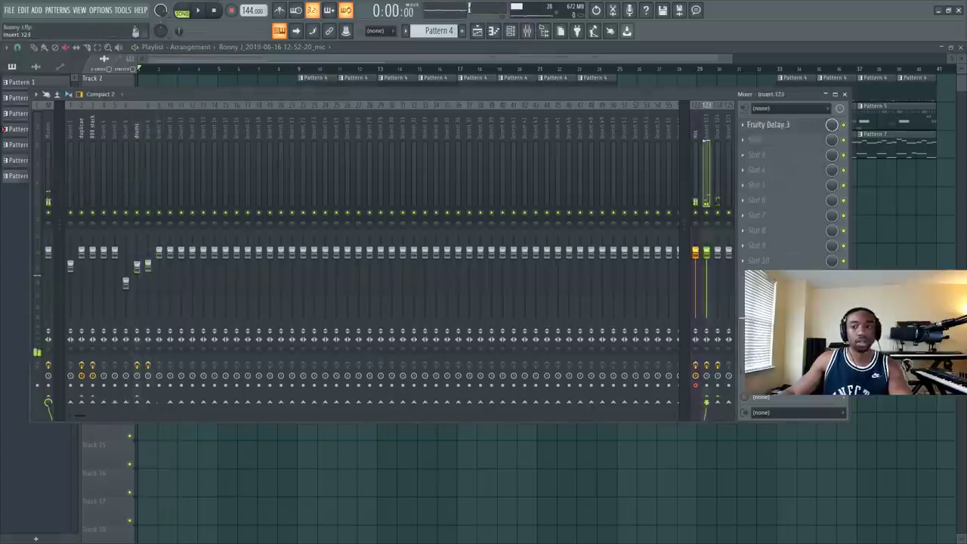
{"action": "left_click", "coordinate": [696, 164]}
{"action": "left_click", "coordinate": [138, 134]}
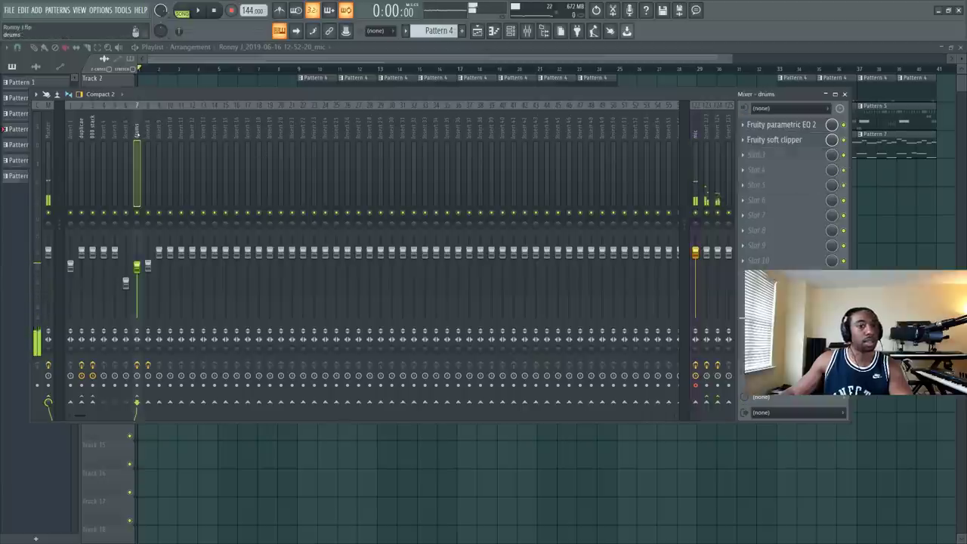
Step: Mute the second mic take in the playlist
{"action": "key", "text": "space"}
{"action": "key", "text": "F9"}
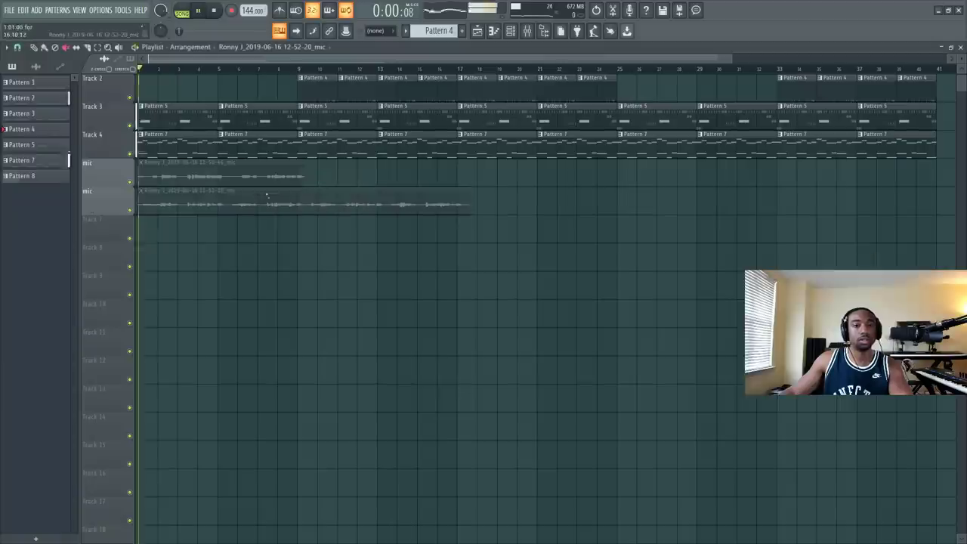
{"action": "key", "text": "space"}
Step: Bypass Ozone 8 Exciter on the mic track, mute Inserts 123 and 124, and test the sound over the beat
{"action": "left_click", "coordinate": [526, 31]}
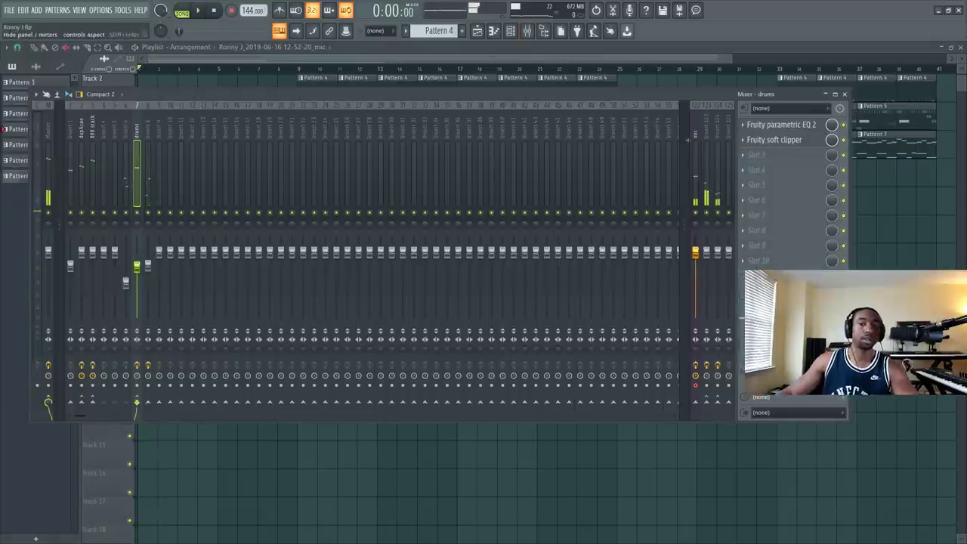
{"action": "left_click", "coordinate": [694, 137]}
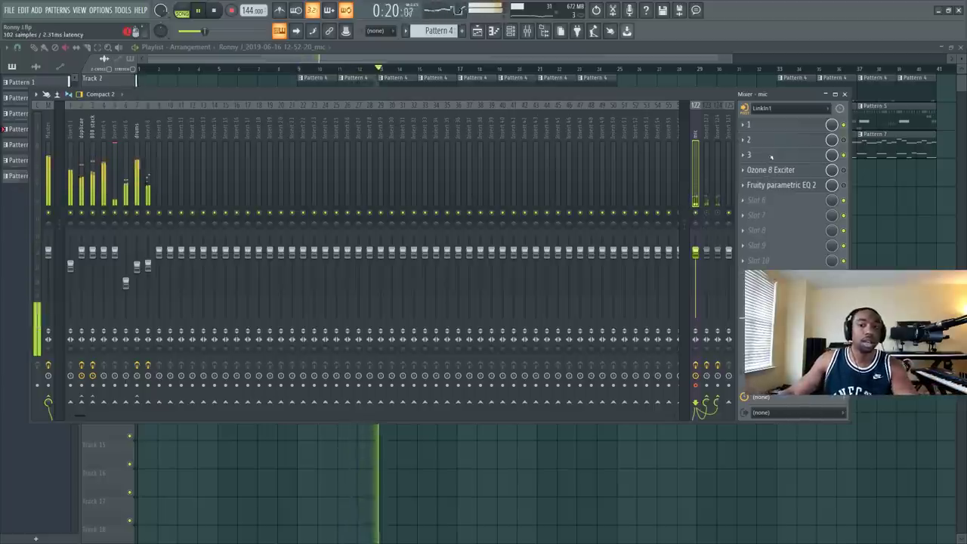
{"action": "left_click", "coordinate": [213, 11]}
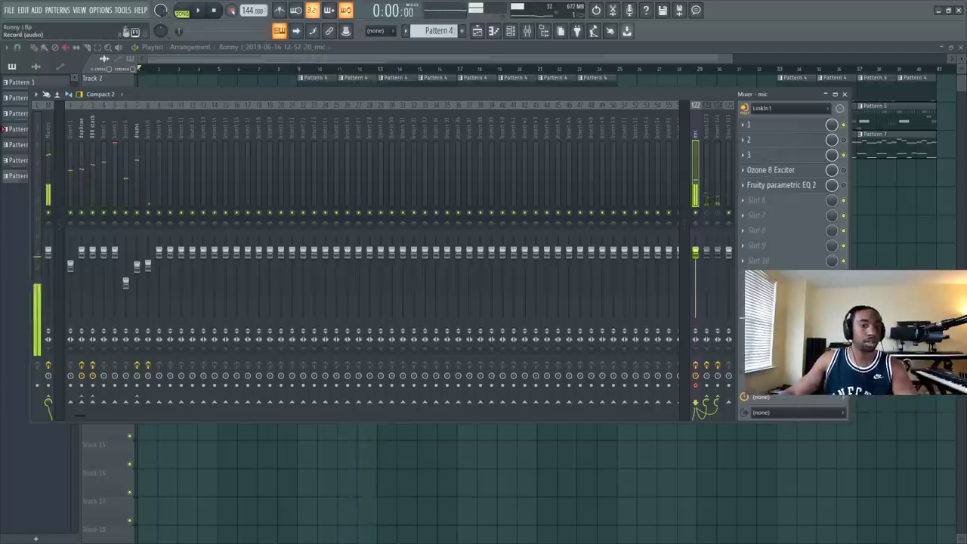
Step: Record a third mic take into the playlist over about the first sixteen bars
{"action": "left_click", "coordinate": [232, 10]}
{"action": "left_click", "coordinate": [485, 343]}
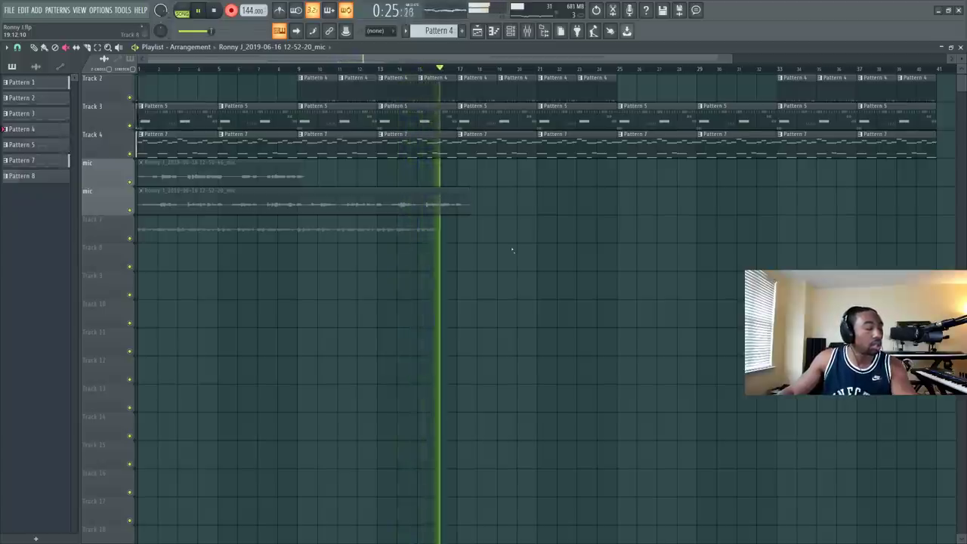
{"action": "key", "text": "space"}
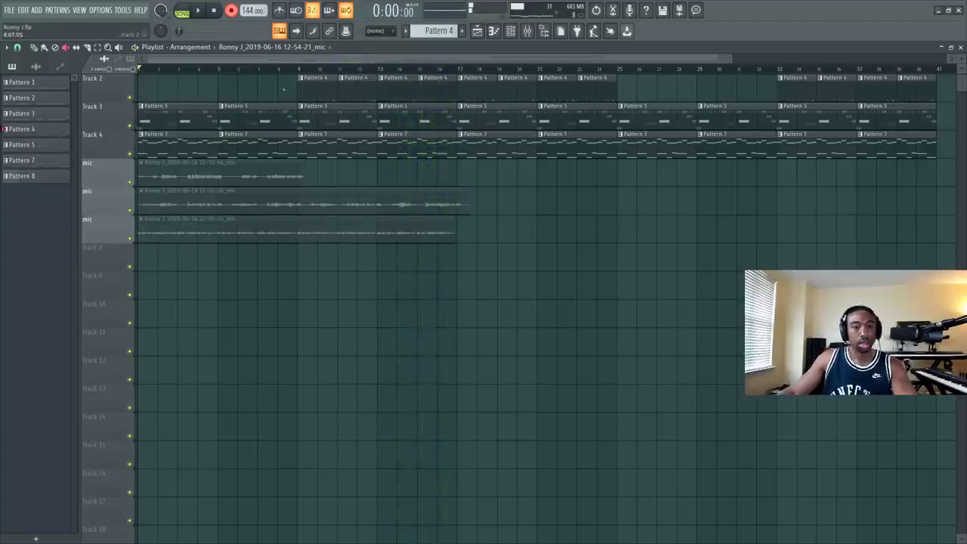
Step: Assign the third mic take's channel to a mixer track, and select and unmute its clip in the playlist
{"action": "left_click", "coordinate": [510, 31]}
{"action": "key", "text": "space"}
{"action": "left_click_drag", "start_coordinate": [52, 247], "coordinate": [51, 219]}
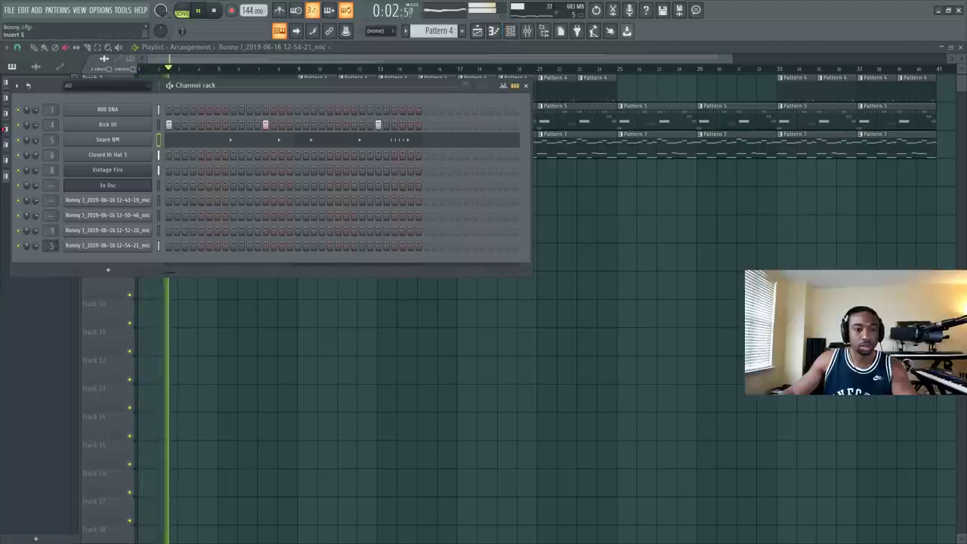
{"action": "left_click", "coordinate": [510, 31]}
{"action": "key", "text": "space"}
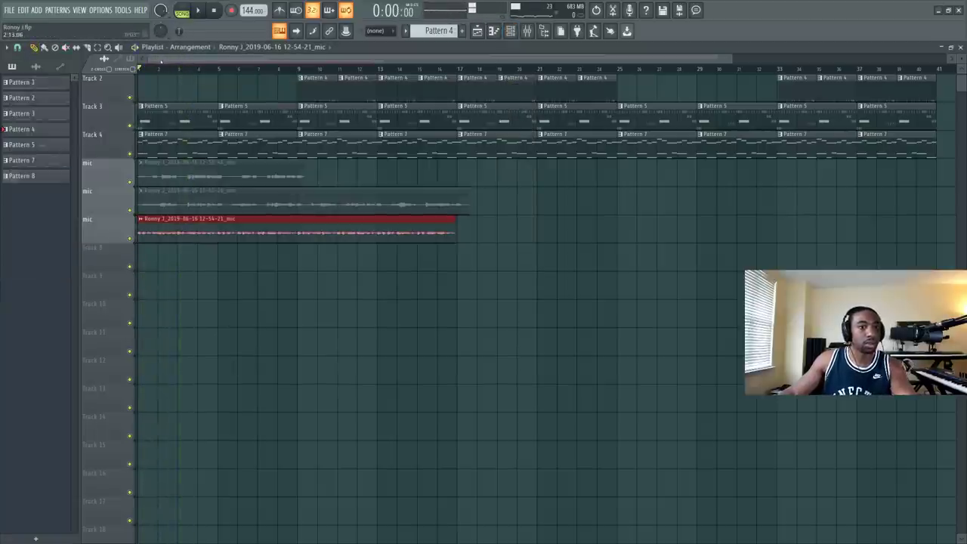
Step: Play back the third mic take with the beat from the start, following its waveform in the playlist
{"action": "scroll", "coordinate": [160, 60], "scroll_direction": "up", "scroll_amount": 4}
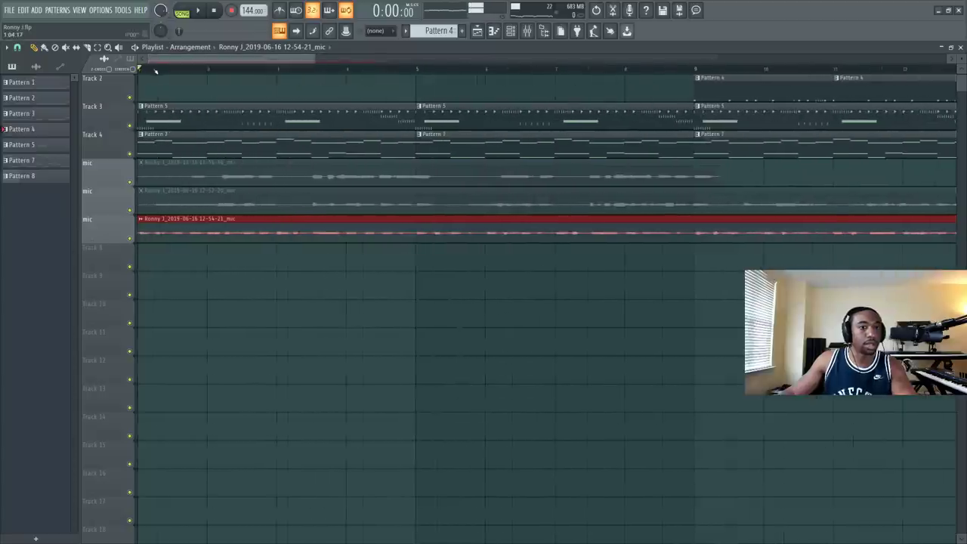
{"action": "scroll", "coordinate": [155, 71], "scroll_direction": "up", "scroll_amount": 3}
{"action": "key", "text": "space"}
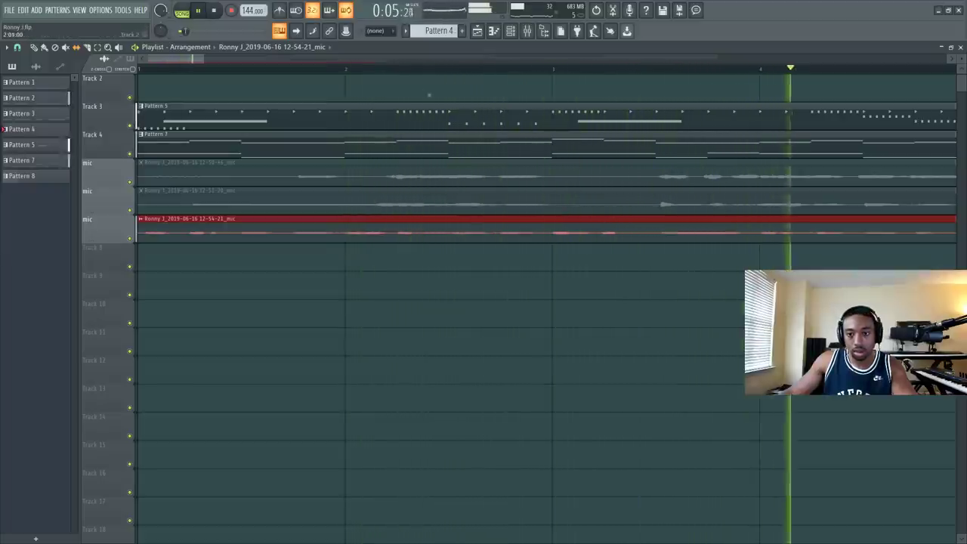
{"action": "scroll", "coordinate": [415, 76], "scroll_direction": "down", "scroll_amount": 4}
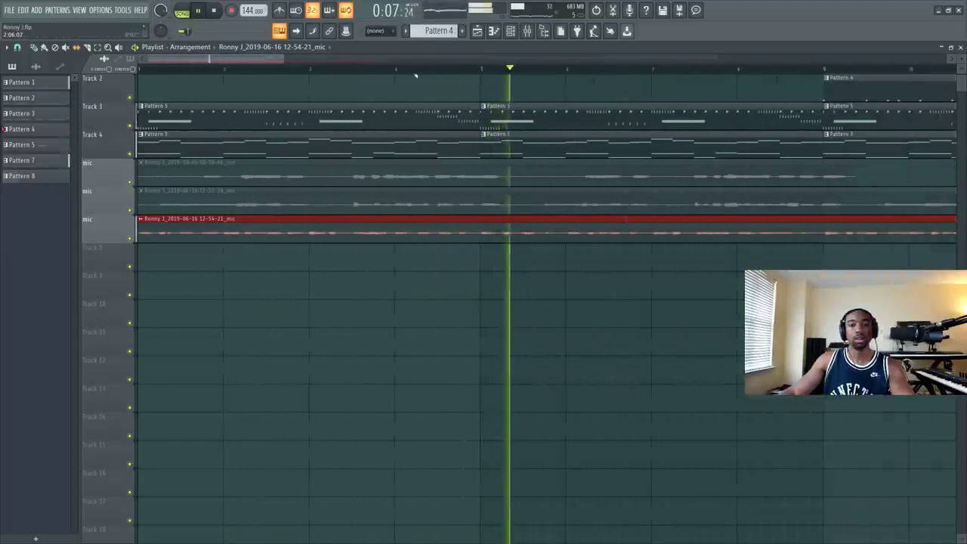
Step: Route Insert 10, which carries the third mic take, to Inserts 123 and 124 as sends during playback
{"action": "scroll", "coordinate": [414, 76], "scroll_direction": "down", "scroll_amount": 5}
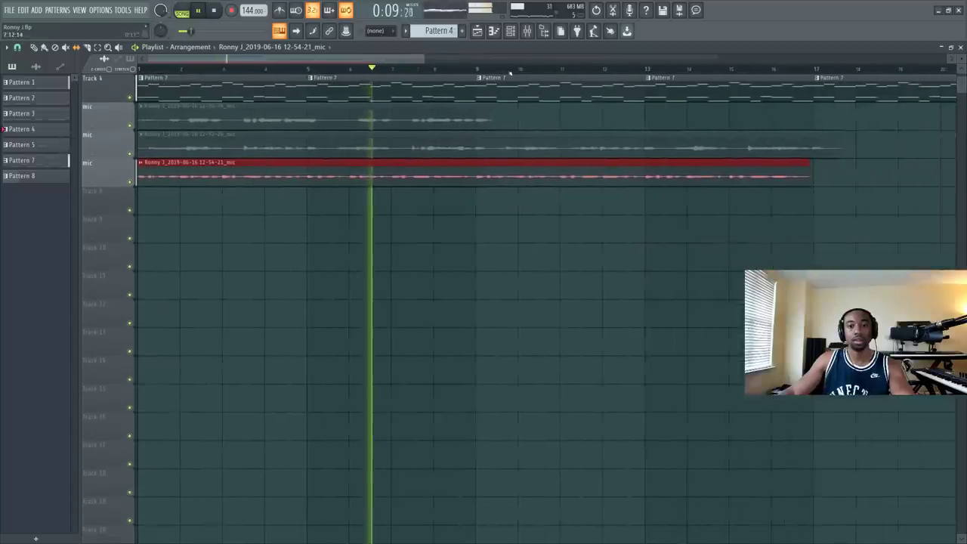
{"action": "key", "text": "F9"}
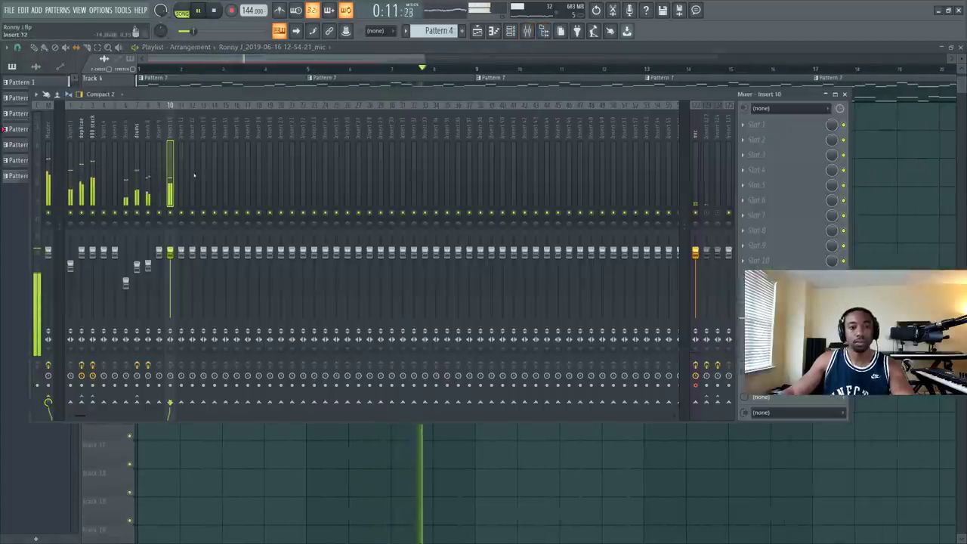
{"action": "left_click", "coordinate": [718, 402]}
{"action": "left_click", "coordinate": [708, 402]}
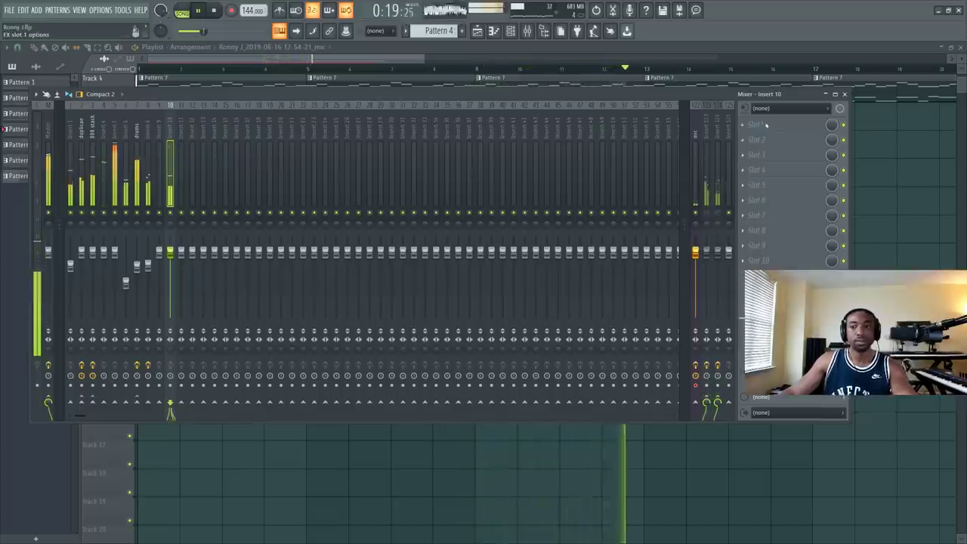
Step: Add Fruity parametric EQ 2 to Insert 10's first slot, mute the live mic track, and restart playback
{"action": "left_click", "coordinate": [766, 126]}
{"action": "left_click", "coordinate": [423, 378]}
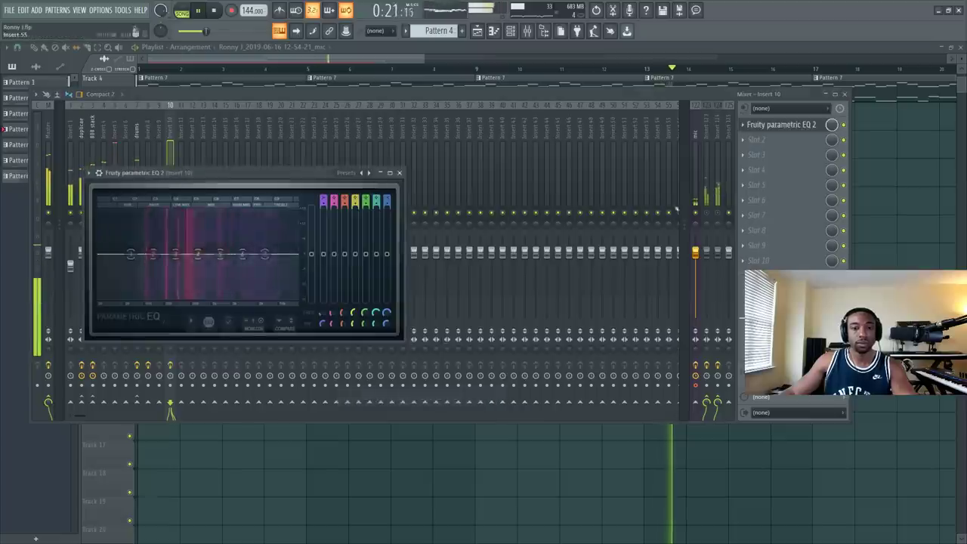
{"action": "key", "text": "space"}
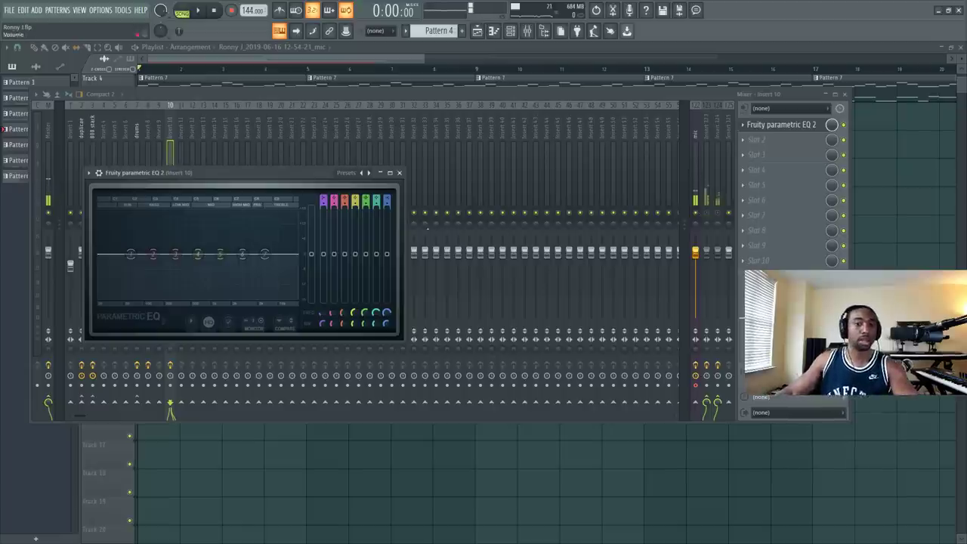
{"action": "left_click", "coordinate": [400, 173]}
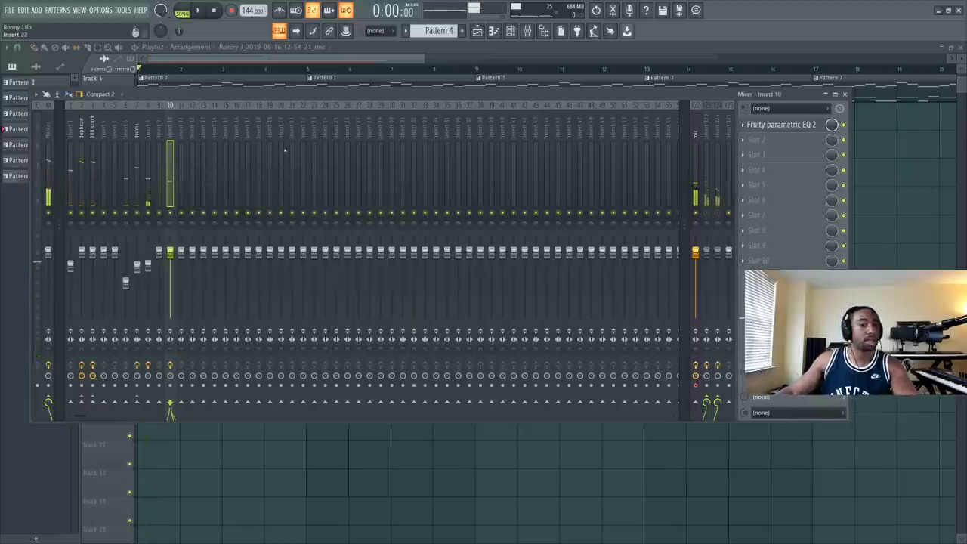
{"action": "left_click", "coordinate": [698, 213]}
{"action": "key", "text": "space"}
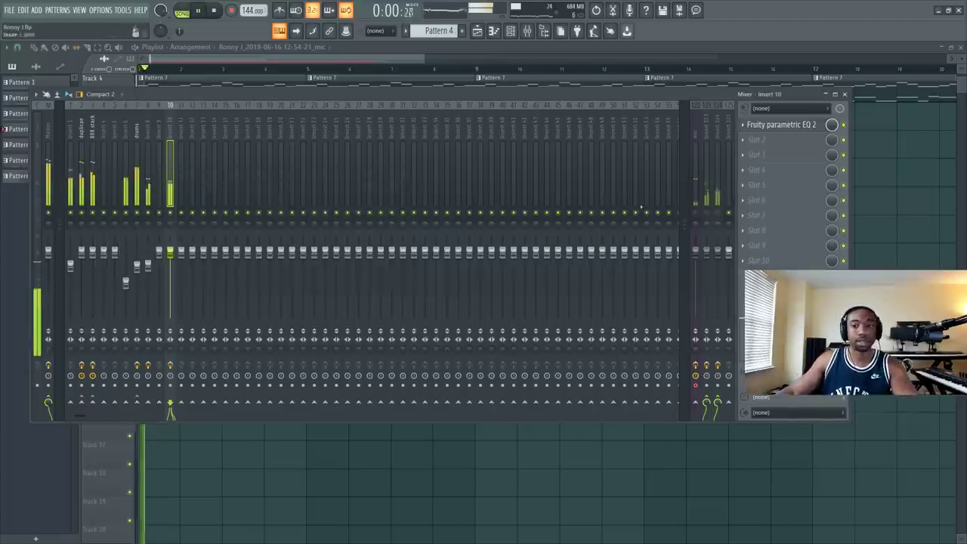
Step: Set the first band of Insert 10's EQ to high pass and raise its cutoff to between bands 2 and 3
{"action": "left_click", "coordinate": [761, 126]}
{"action": "left_click_drag", "start_coordinate": [324, 201], "coordinate": [324, 217]}
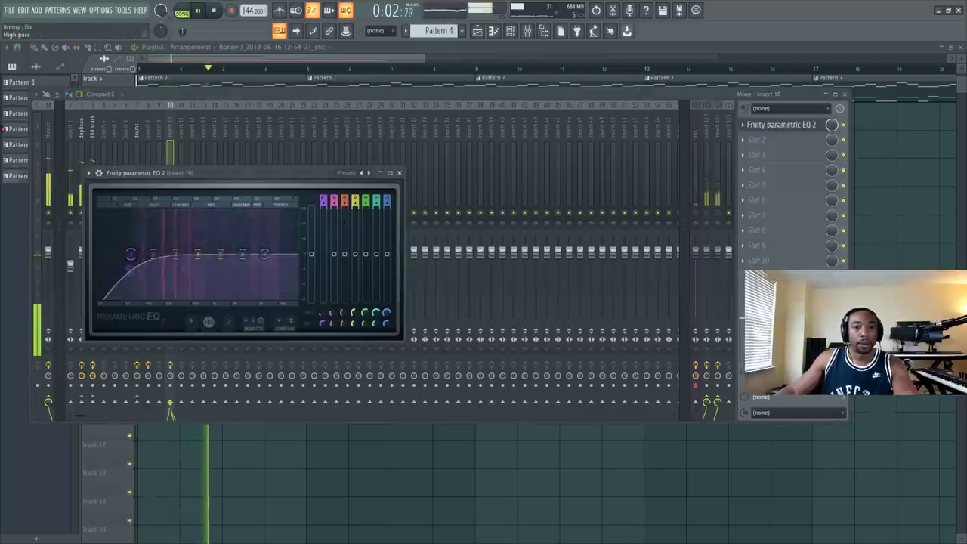
{"action": "left_click_drag", "start_coordinate": [320, 313], "coordinate": [321, 298]}
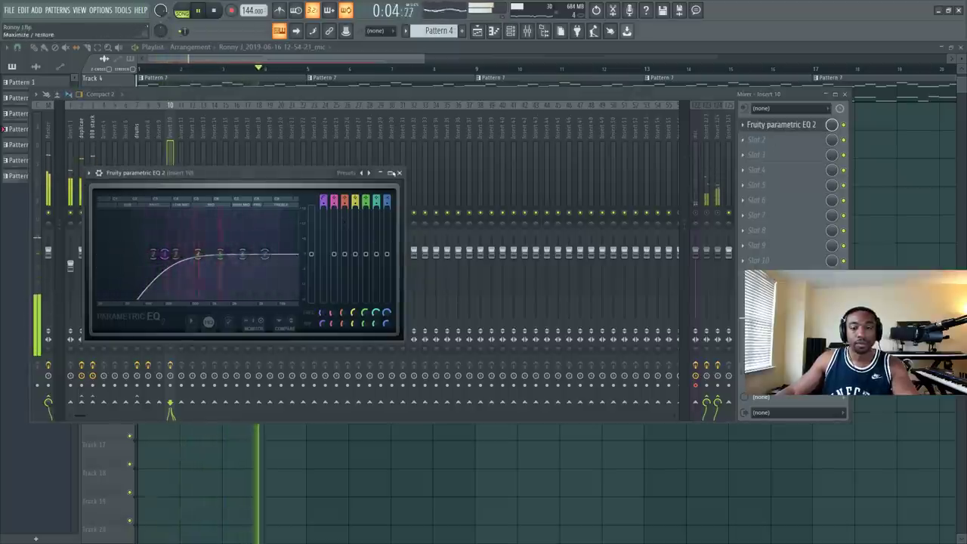
{"action": "left_click", "coordinate": [399, 173]}
Step: Add UAD Cooper Time Cube to Insert 10's second effect slot
{"action": "left_click", "coordinate": [762, 139]}
{"action": "scroll", "coordinate": [408, 378], "scroll_direction": "down", "scroll_amount": 10}
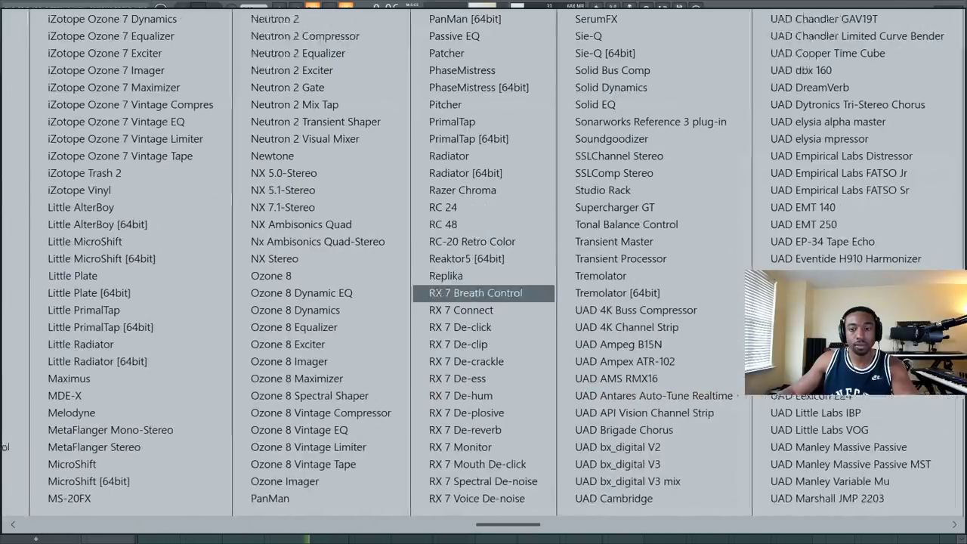
{"action": "scroll", "coordinate": [529, 276], "scroll_direction": "down", "scroll_amount": 4}
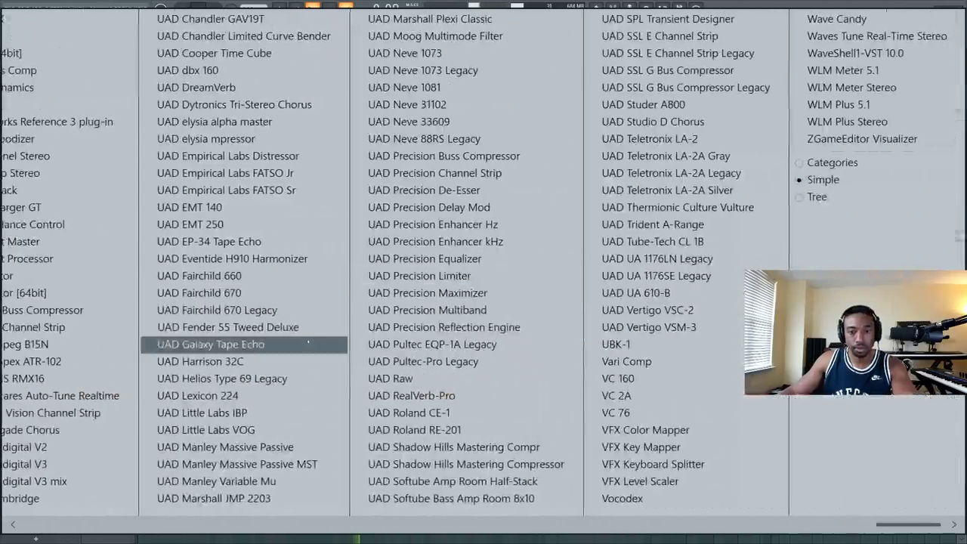
{"action": "scroll", "coordinate": [302, 363], "scroll_direction": "up", "scroll_amount": 4}
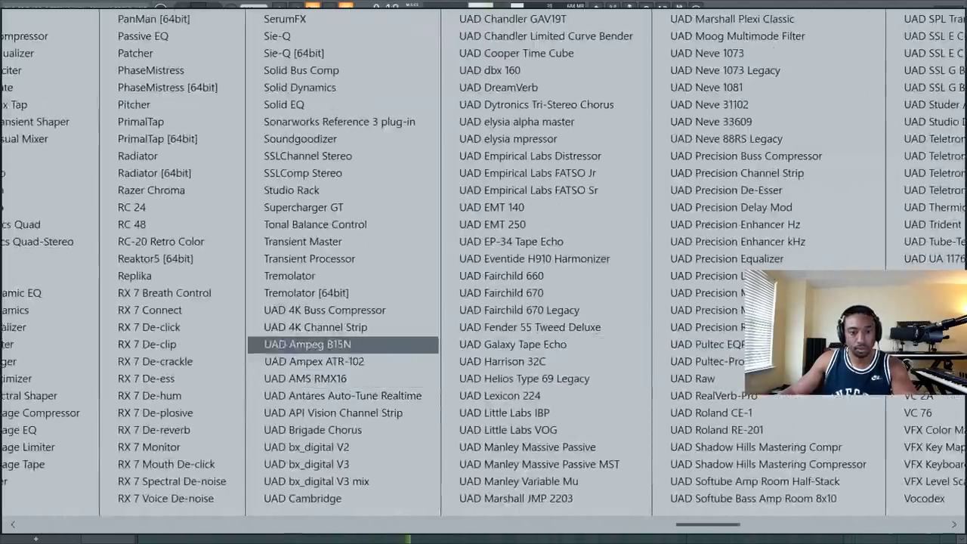
{"action": "scroll", "coordinate": [363, 310], "scroll_direction": "down", "scroll_amount": 5}
{"action": "scroll", "coordinate": [370, 310], "scroll_direction": "up", "scroll_amount": 5}
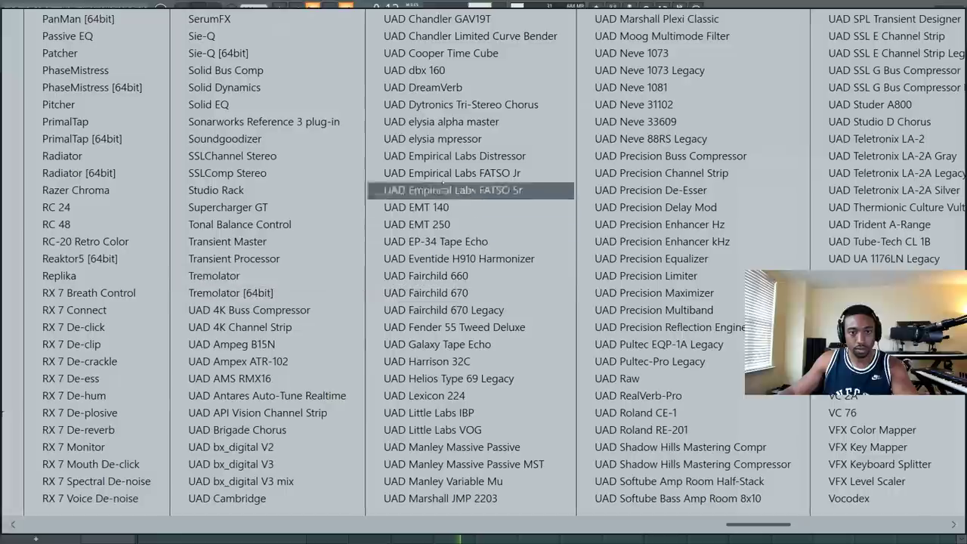
{"action": "left_click", "coordinate": [464, 52]}
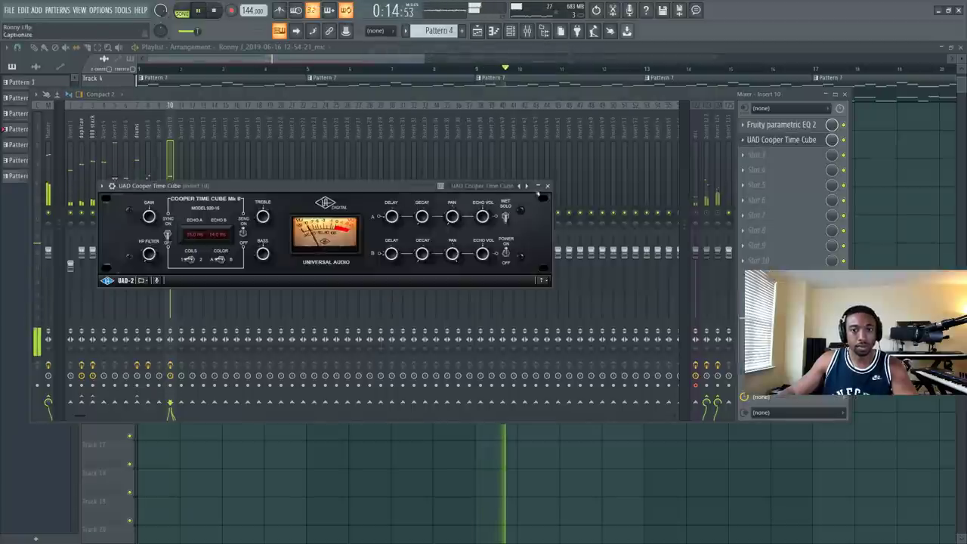
Step: Load the Bright Basic Chorus preset in Insert 10's UAD Cooper Time Cube
{"action": "left_click", "coordinate": [548, 186]}
{"action": "left_click", "coordinate": [789, 141]}
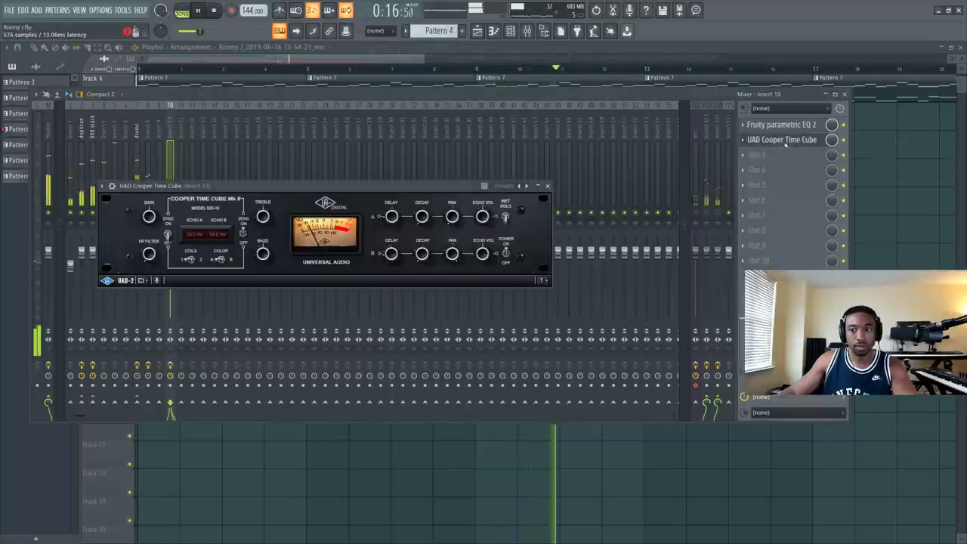
{"action": "left_click", "coordinate": [510, 185]}
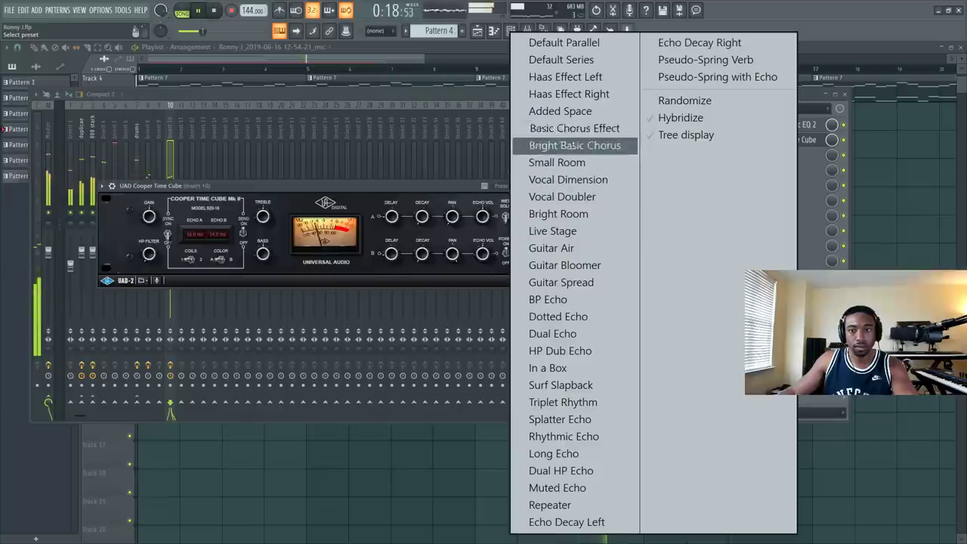
{"action": "left_click", "coordinate": [572, 145]}
{"action": "left_click", "coordinate": [548, 186]}
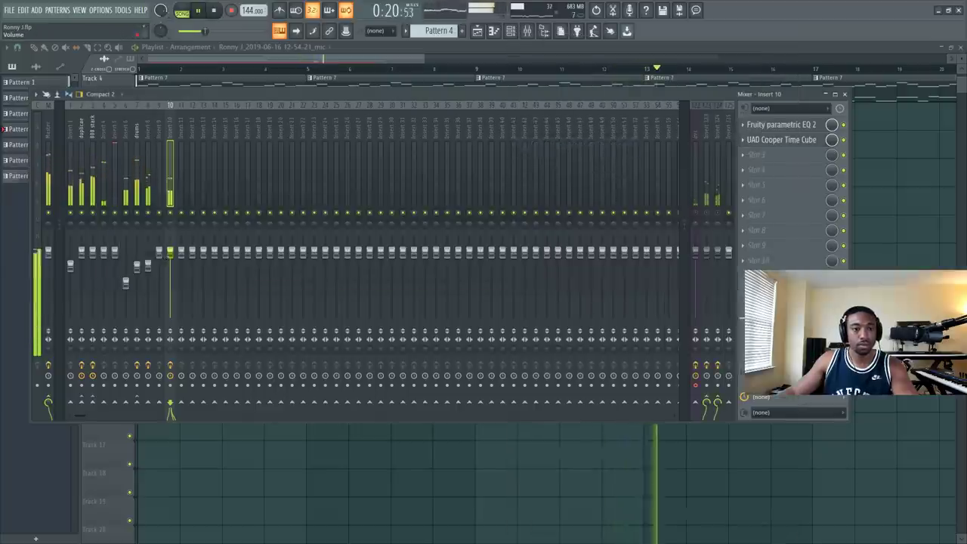
Step: Trim the third mic take to its first four bars in the playlist and repeat that clip up to bar 17
{"action": "key", "text": "F9"}
{"action": "key", "text": "space"}
{"action": "key", "text": "space"}
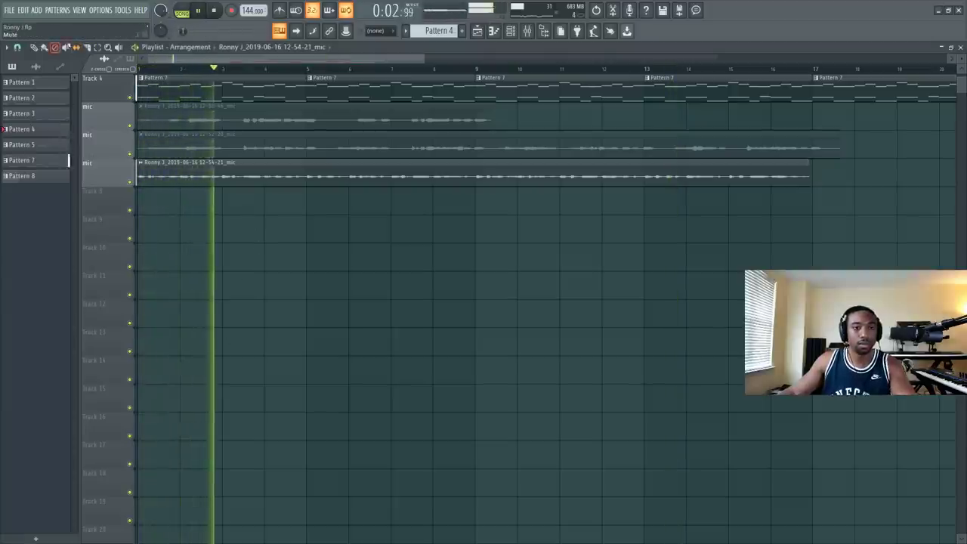
{"action": "left_click", "coordinate": [88, 48]}
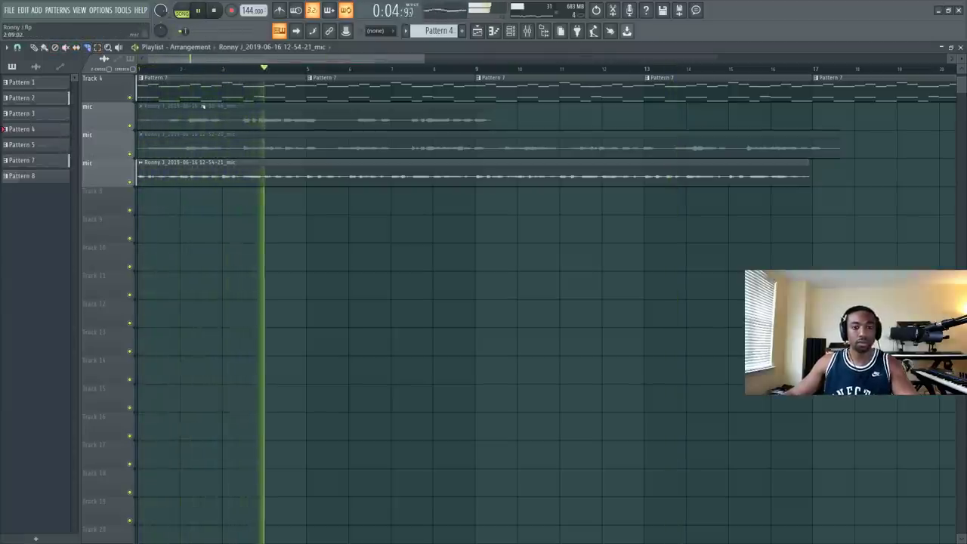
{"action": "left_click_drag", "start_coordinate": [306, 160], "coordinate": [306, 183]}
{"action": "left_click", "coordinate": [44, 47]}
{"action": "right_click", "coordinate": [329, 173]}
{"action": "mouse_move", "coordinate": [245, 177]}
{"action": "left_mouse_down"}
{"action": "mouse_move", "coordinate": [402, 177]}
{"action": "mouse_move", "coordinate": [233, 175]}
{"action": "left_mouse_up"}
{"action": "key", "text": "ctrl+b"}
Step: Lower Insert 10's volume slightly, select the mic track, and restart the song
{"action": "left_click", "coordinate": [527, 31]}
{"action": "key", "text": "space"}
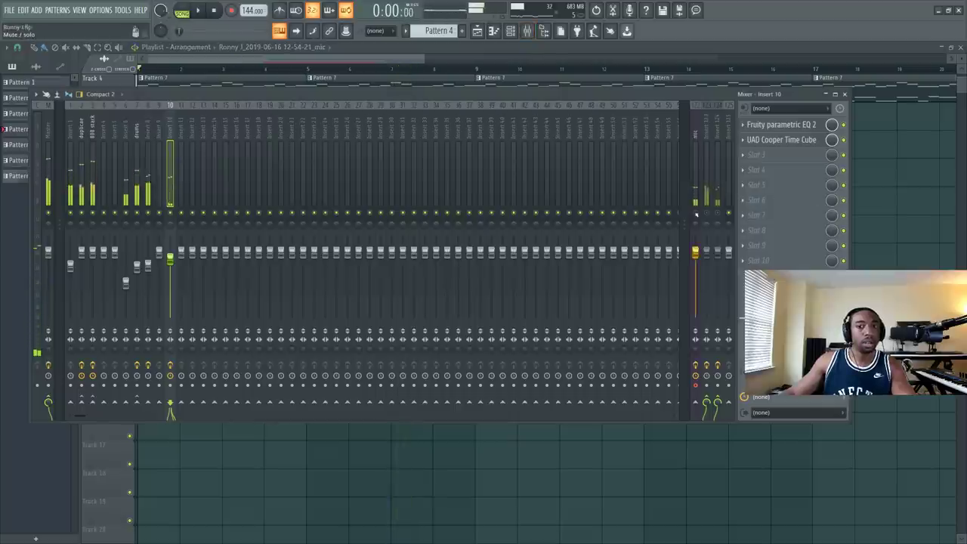
{"action": "left_click", "coordinate": [698, 140]}
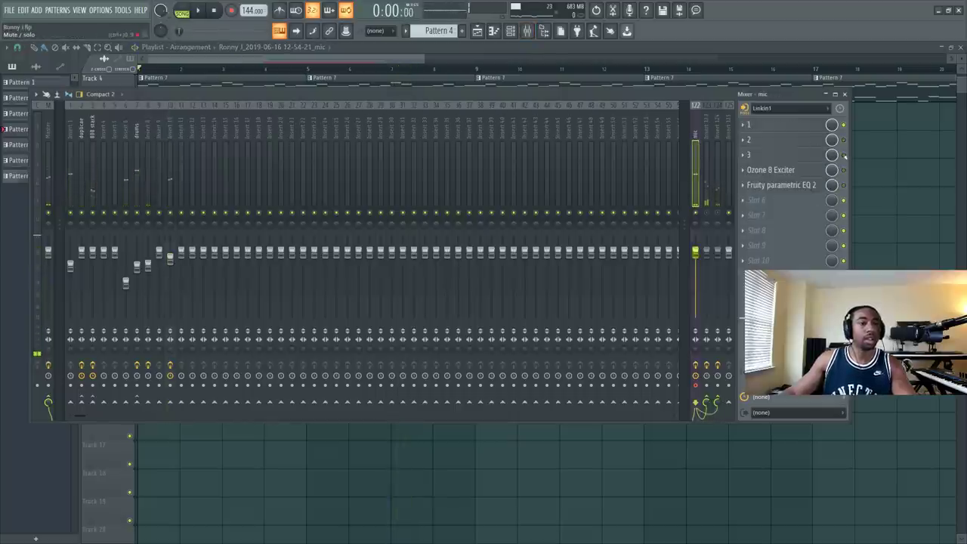
{"action": "key", "text": "space"}
{"action": "key", "text": "space"}
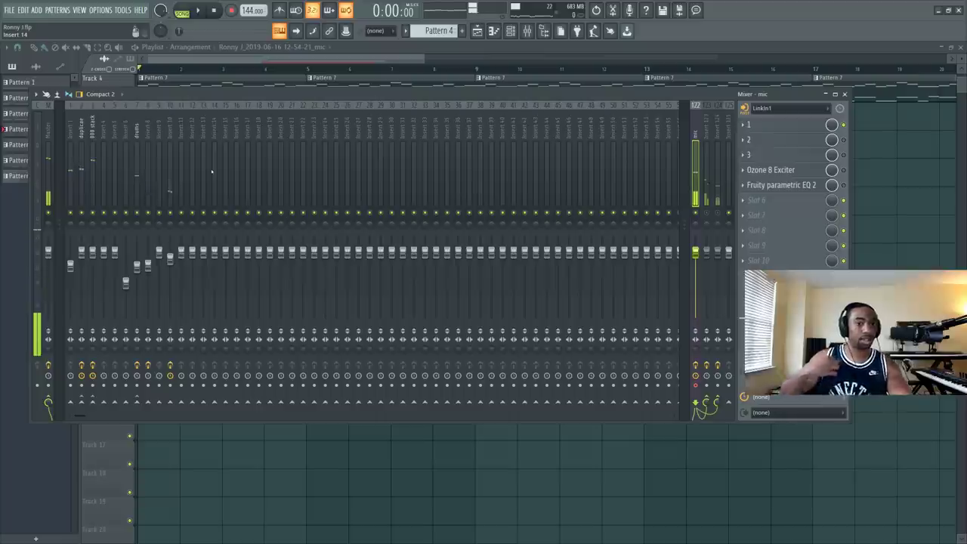
{"action": "key", "text": "space"}
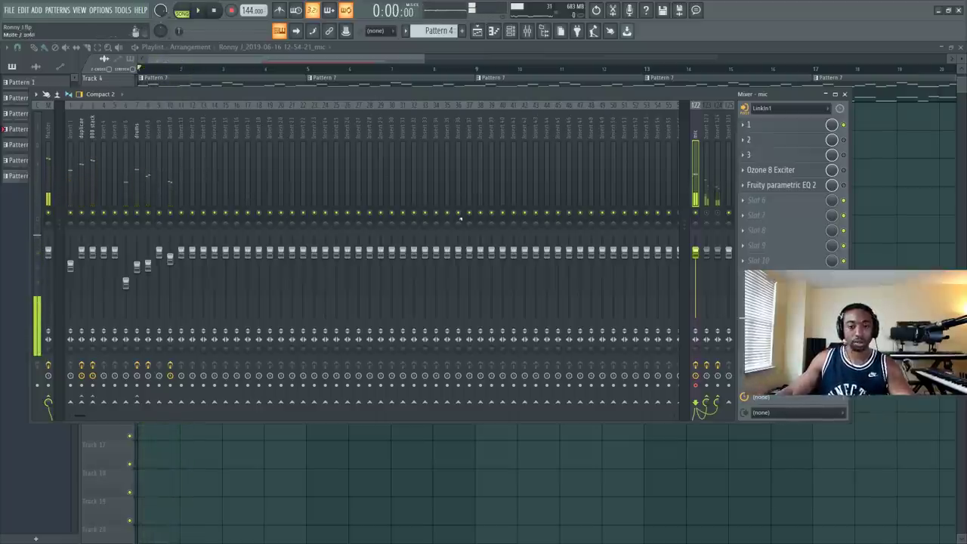
Step: Add Fruity Flanger to Insert 10's third slot and reduce its mix level
{"action": "key", "text": "F9"}
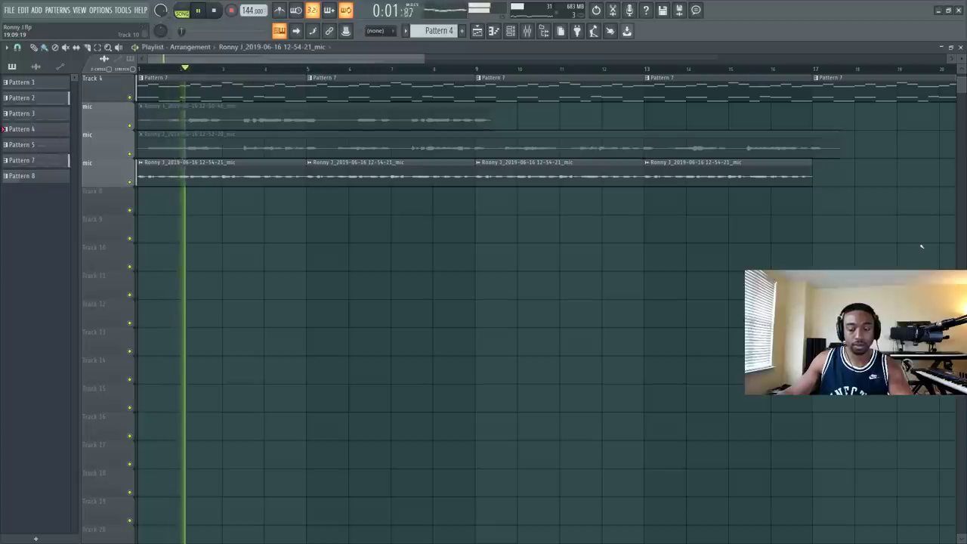
{"action": "scroll", "coordinate": [445, 149], "scroll_direction": "down", "scroll_amount": 2}
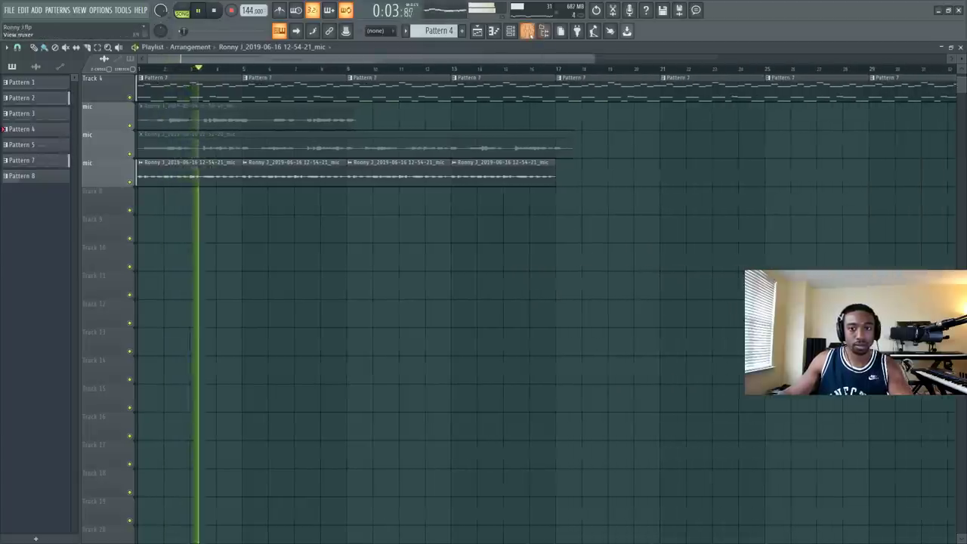
{"action": "key", "text": "F9"}
{"action": "left_click", "coordinate": [168, 145]}
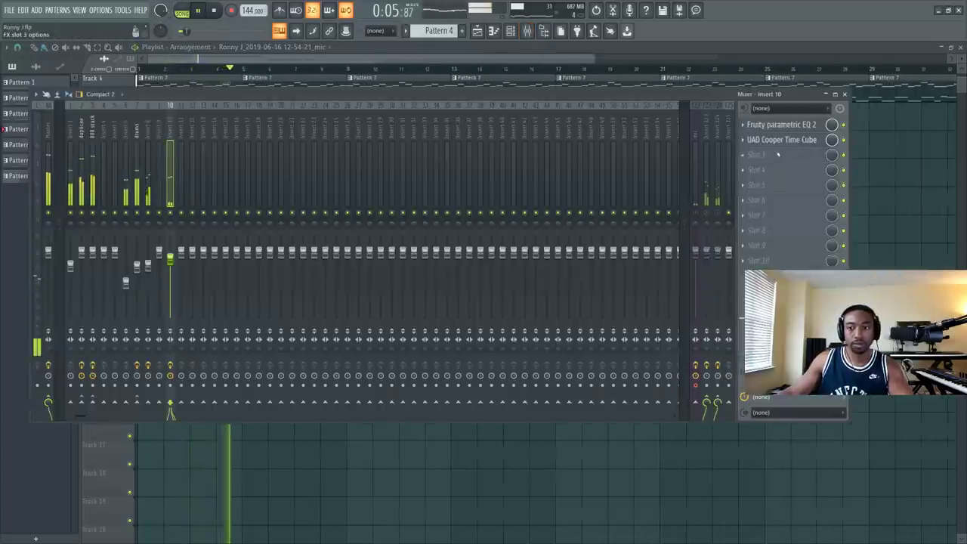
{"action": "left_click", "coordinate": [775, 157]}
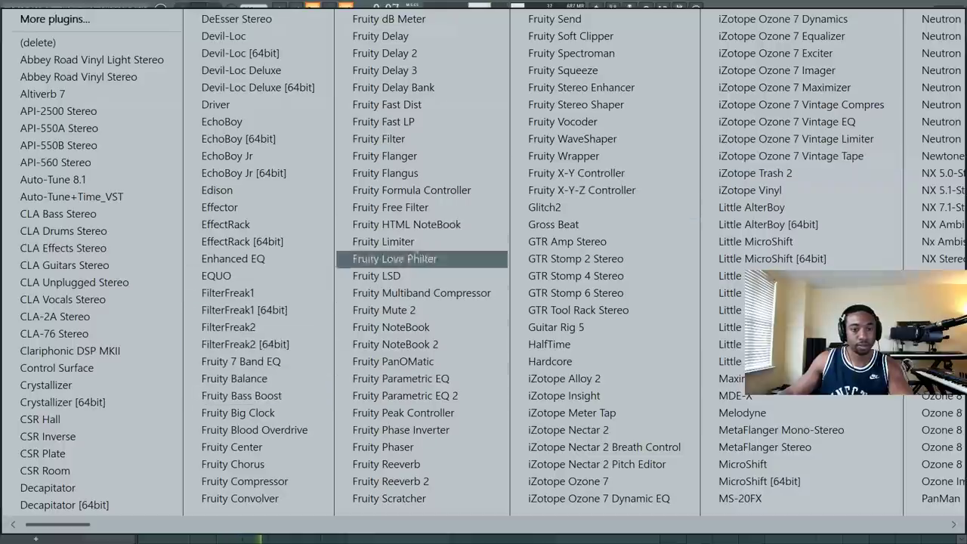
{"action": "left_click", "coordinate": [429, 156]}
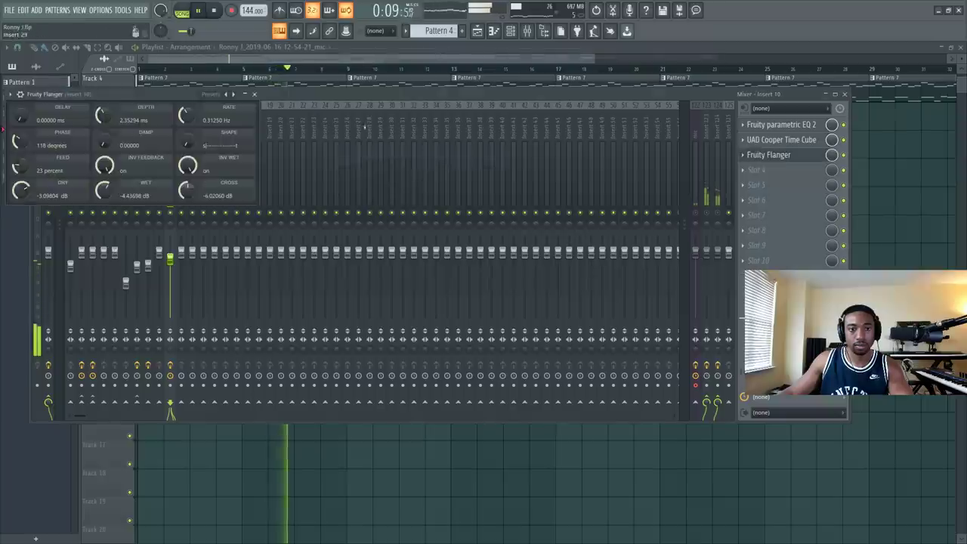
{"action": "left_click_drag", "start_coordinate": [833, 157], "coordinate": [833, 161]}
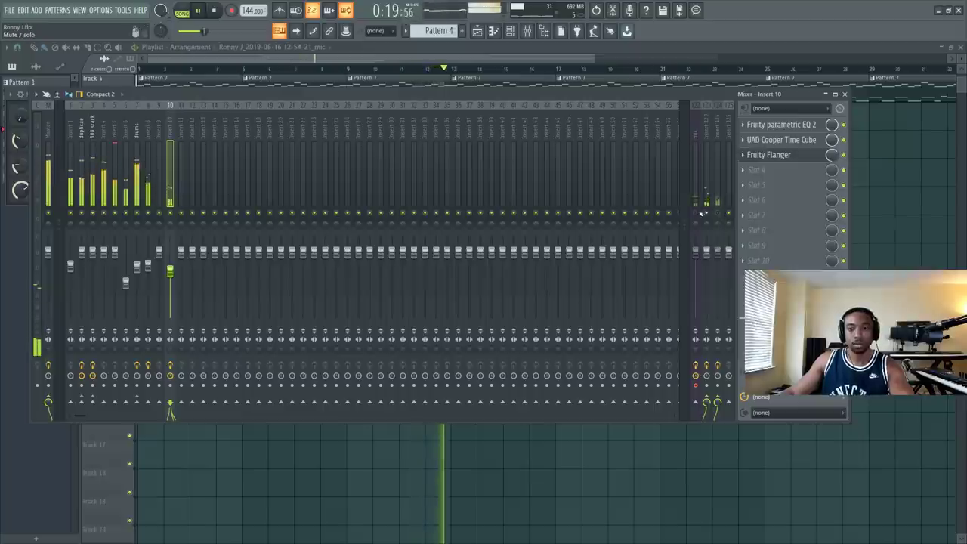
Step: Unmute Insert 123 and review the settings of its Fruity Delay 3 against the vocal
{"action": "left_click", "coordinate": [708, 139]}
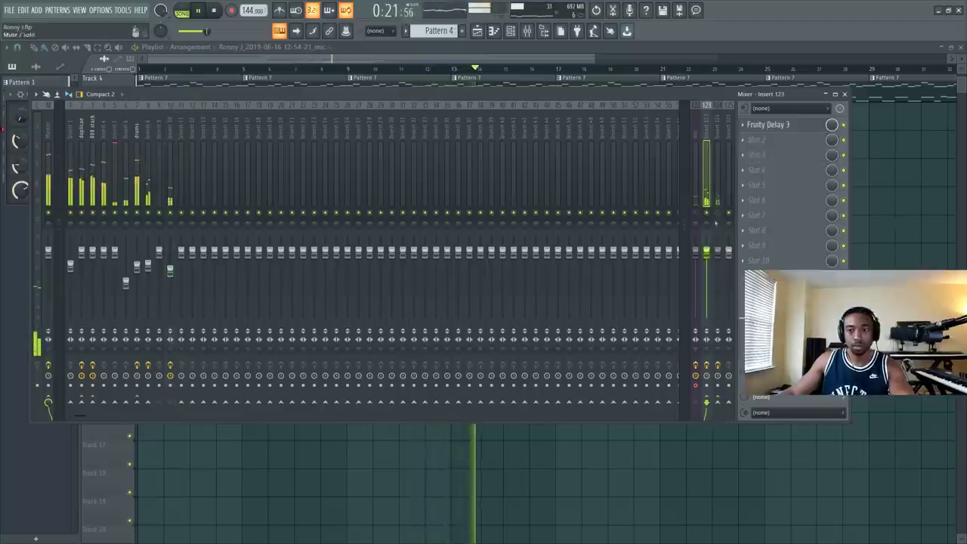
{"action": "left_click", "coordinate": [169, 151]}
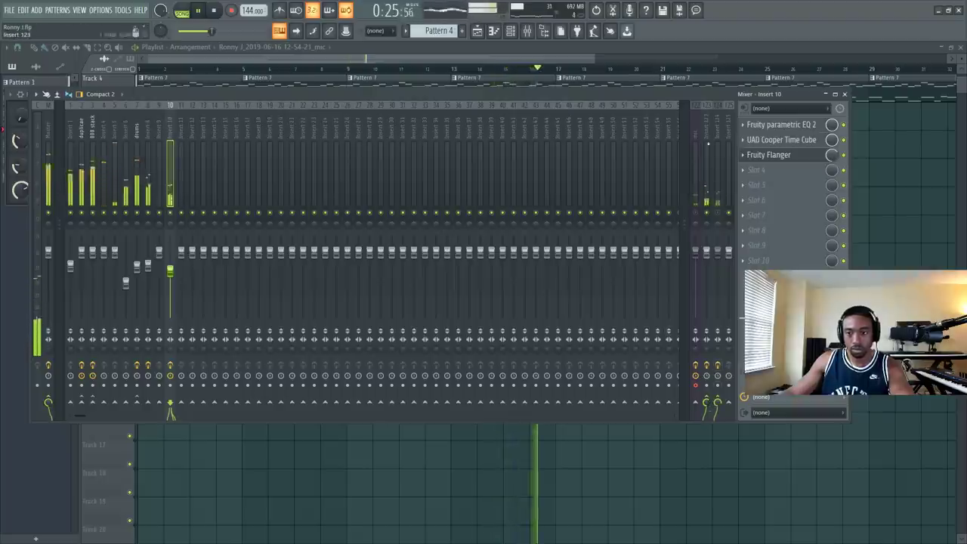
{"action": "left_click", "coordinate": [708, 142]}
{"action": "left_click", "coordinate": [778, 126]}
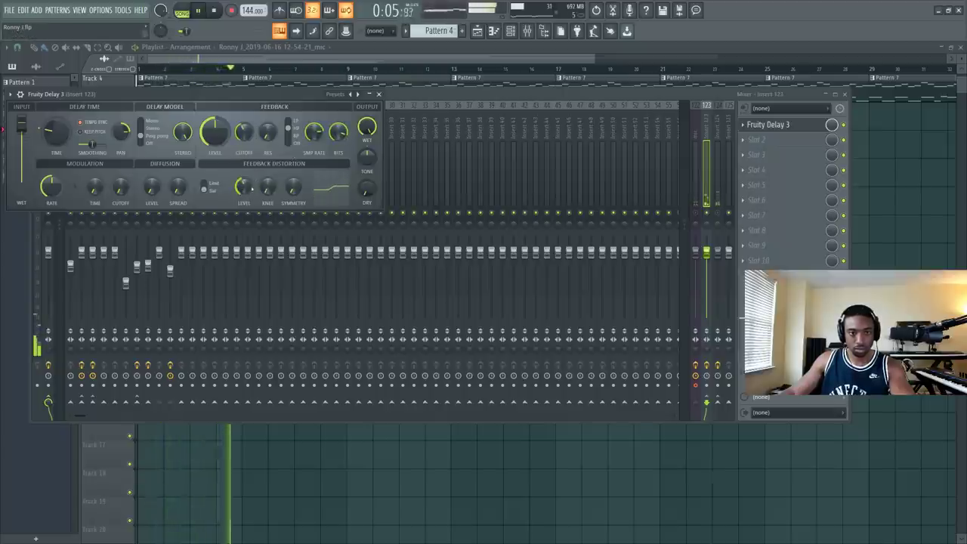
{"action": "left_click", "coordinate": [378, 95]}
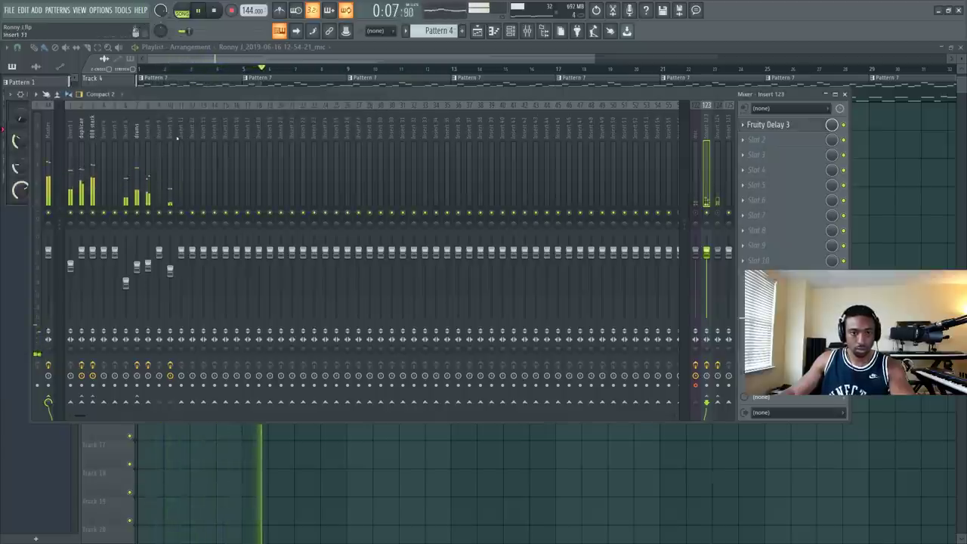
Step: Raise Insert 10's volume and check the Fruity Reeverb 2 settings on Insert 124 against the vocal
{"action": "left_click", "coordinate": [173, 166]}
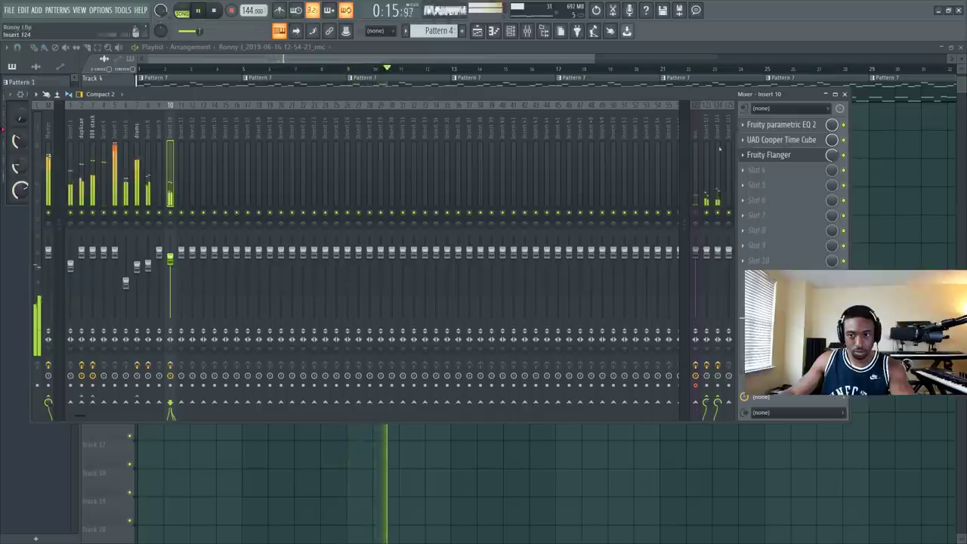
{"action": "left_click", "coordinate": [716, 218]}
{"action": "left_click", "coordinate": [772, 125]}
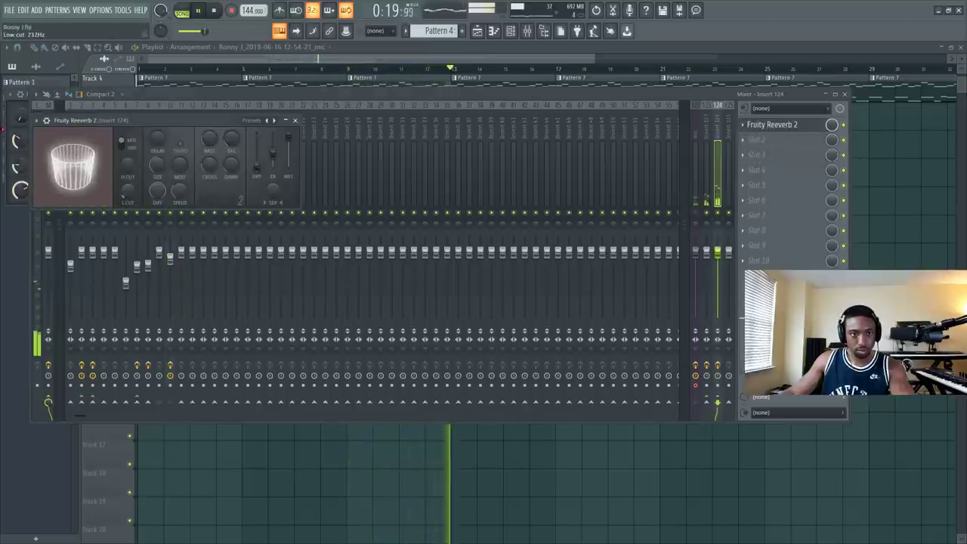
{"action": "left_click", "coordinate": [294, 120]}
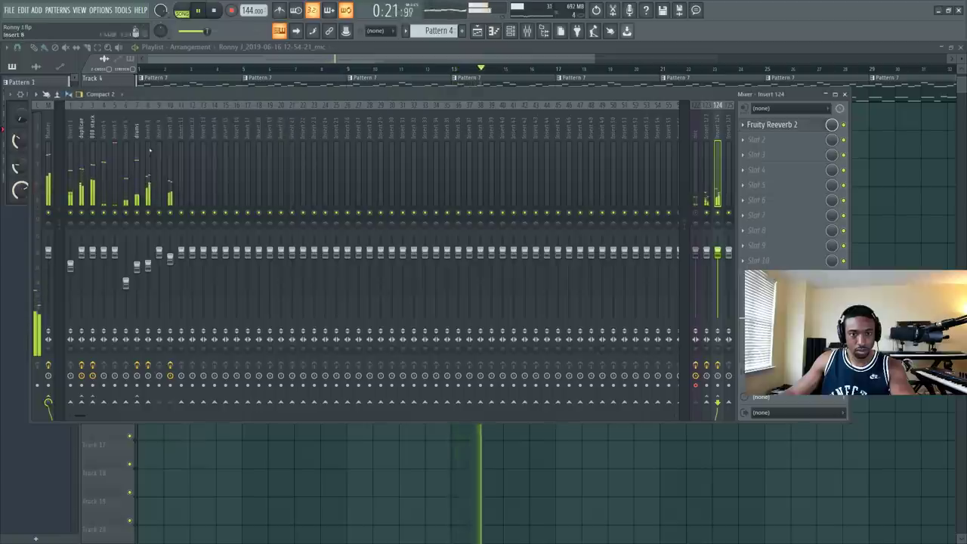
{"action": "left_click", "coordinate": [173, 141]}
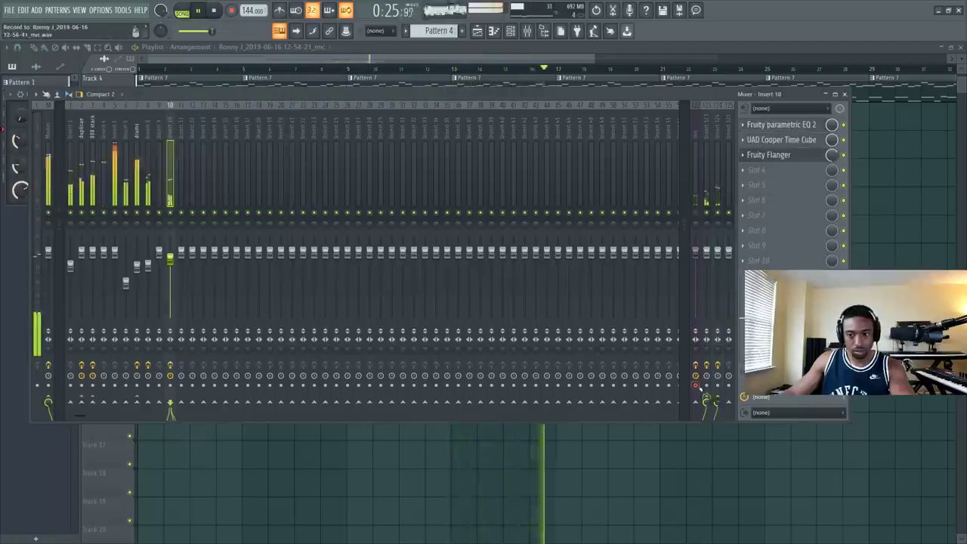
Step: Check the playlist arrangement, send Insert 5 to the reverb on Insert 124, and restart the song
{"action": "key", "text": "F9"}
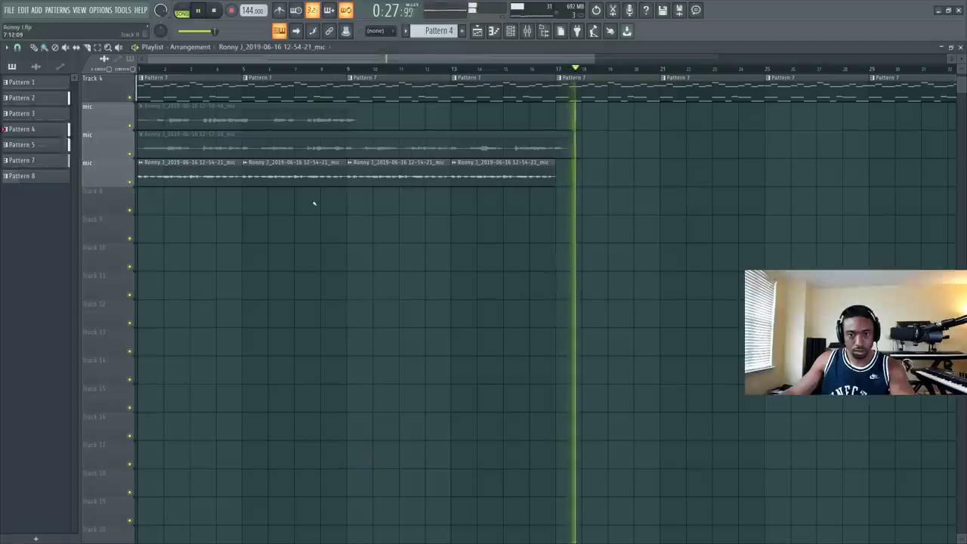
{"action": "scroll", "coordinate": [373, 129], "scroll_direction": "up", "scroll_amount": 3}
{"action": "scroll", "coordinate": [358, 71], "scroll_direction": "up", "scroll_amount": 1}
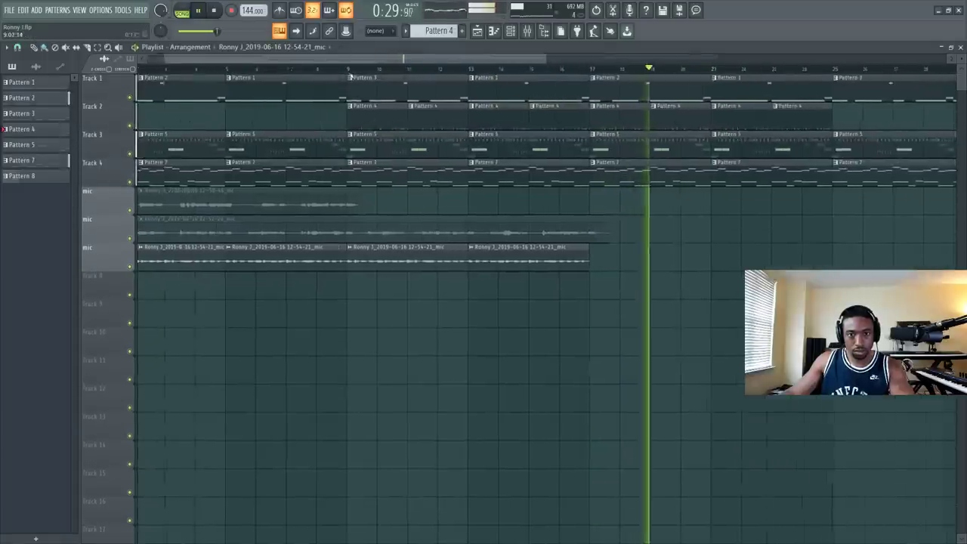
{"action": "scroll", "coordinate": [358, 71], "scroll_direction": "down", "scroll_amount": 4}
{"action": "left_click", "coordinate": [527, 31]}
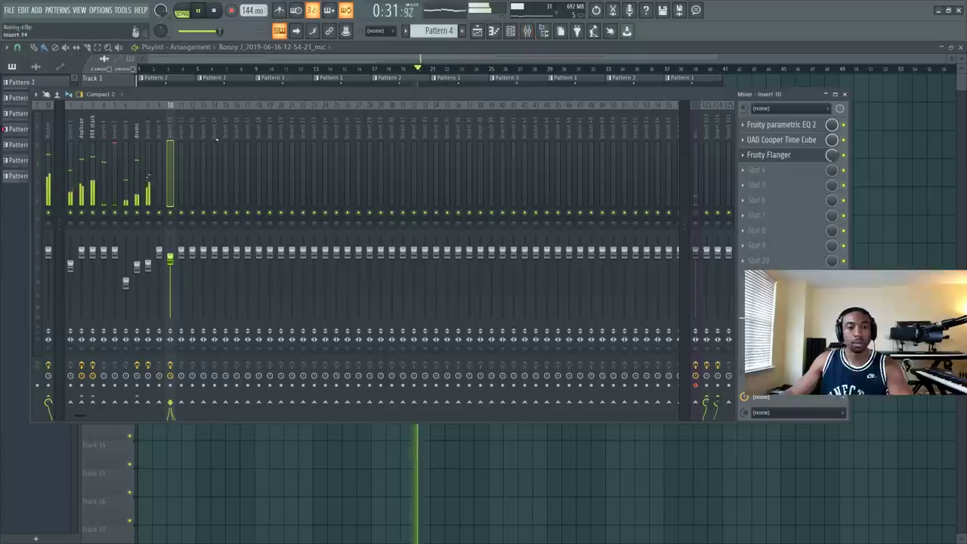
{"action": "left_click", "coordinate": [116, 140]}
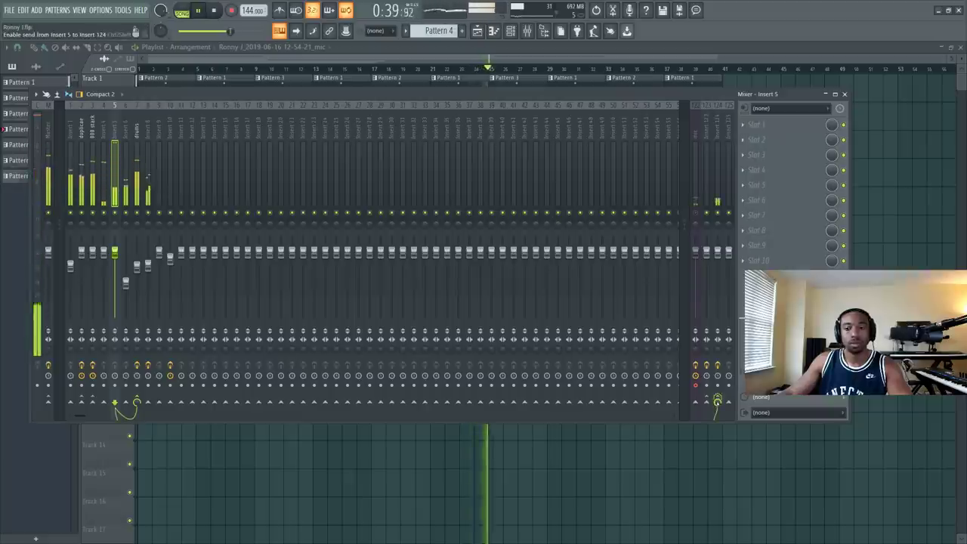
{"action": "key", "text": "space"}
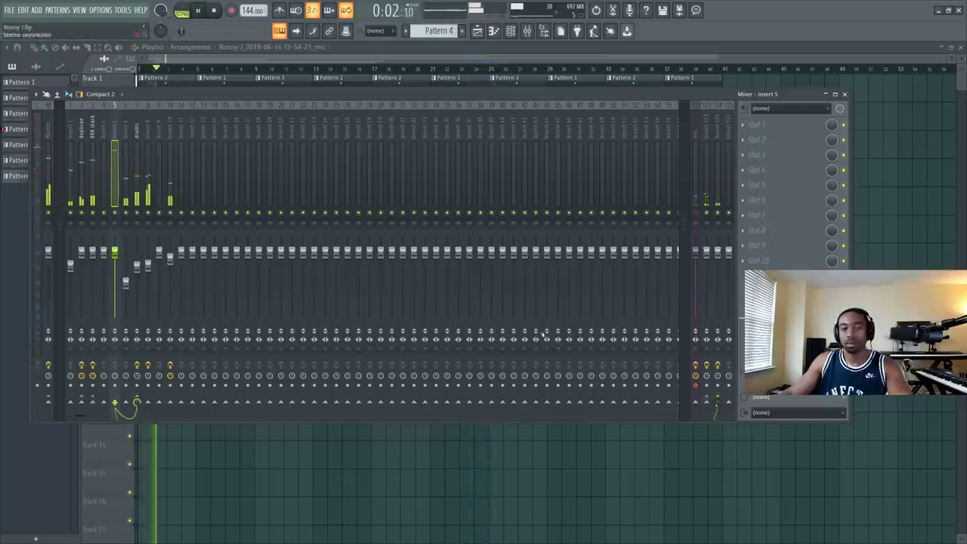
Step: Review the 808 DNA channel's sampler settings and its mixer routing
{"action": "left_click", "coordinate": [169, 136]}
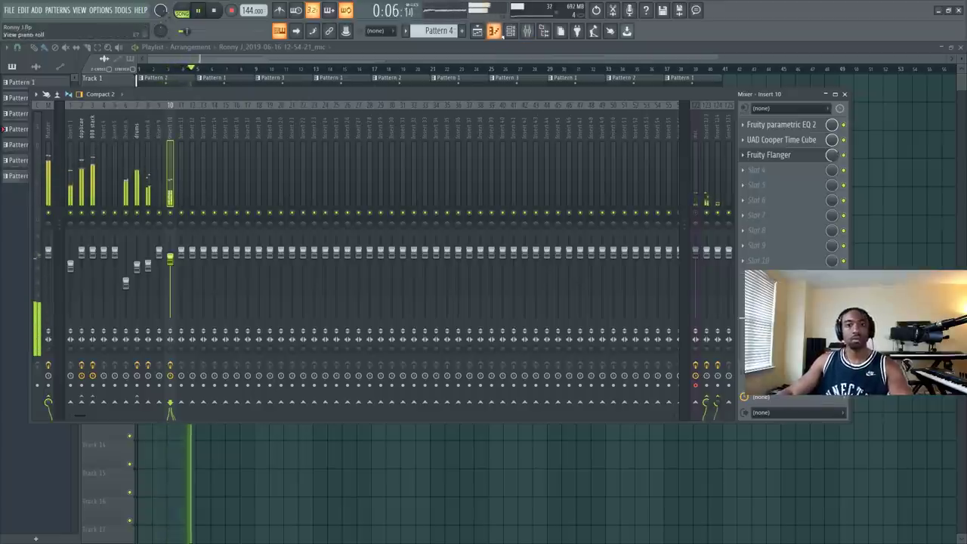
{"action": "left_click", "coordinate": [511, 31]}
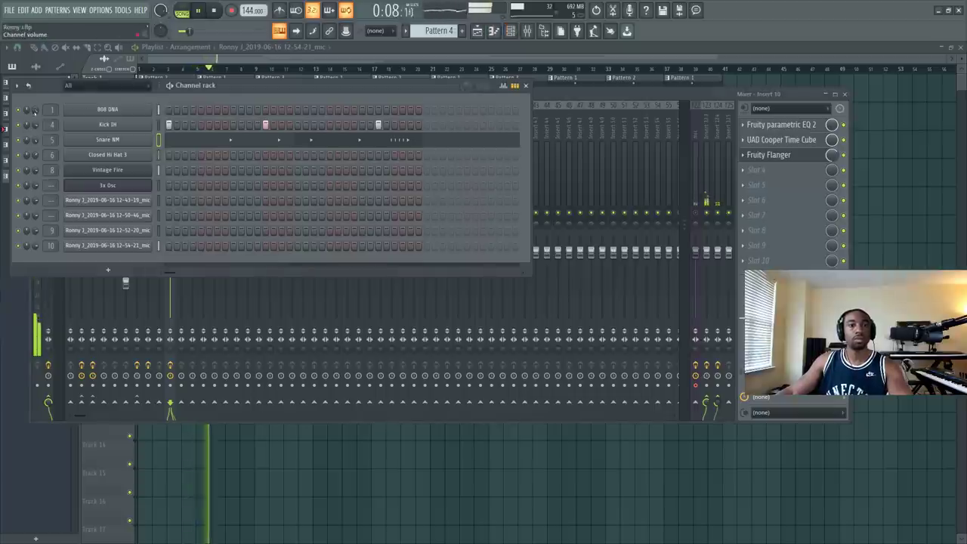
{"action": "left_click", "coordinate": [90, 109]}
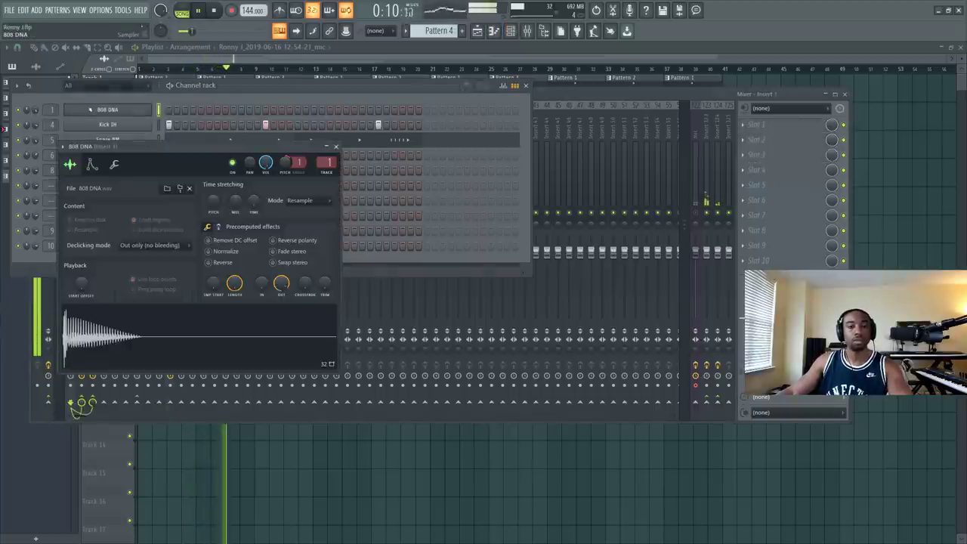
{"action": "left_click", "coordinate": [333, 86]}
{"action": "left_click", "coordinate": [554, 94]}
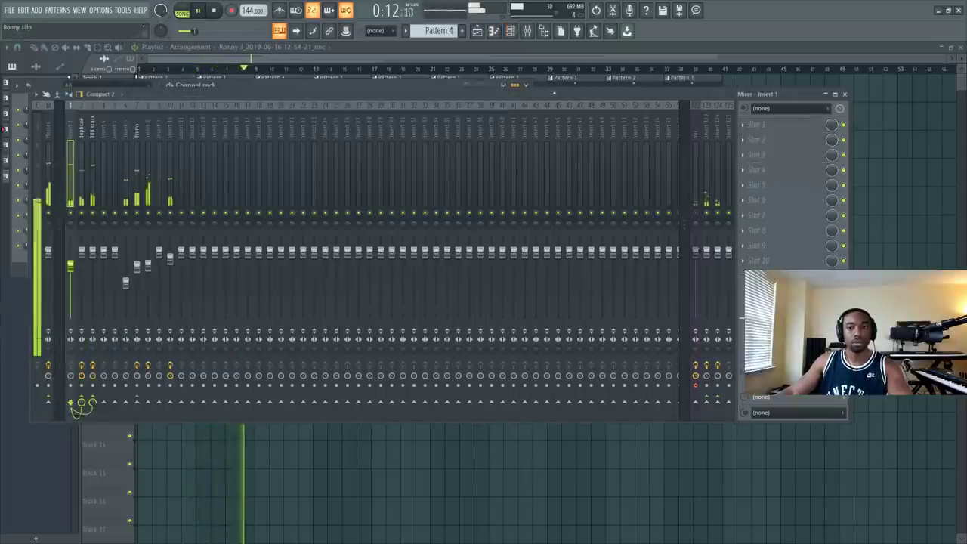
{"action": "left_click", "coordinate": [225, 87]}
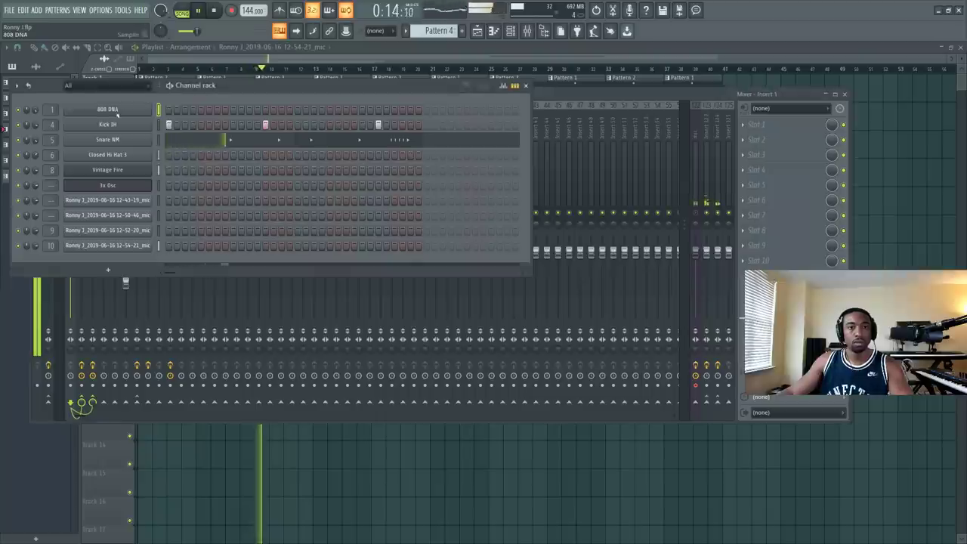
{"action": "left_click", "coordinate": [117, 111]}
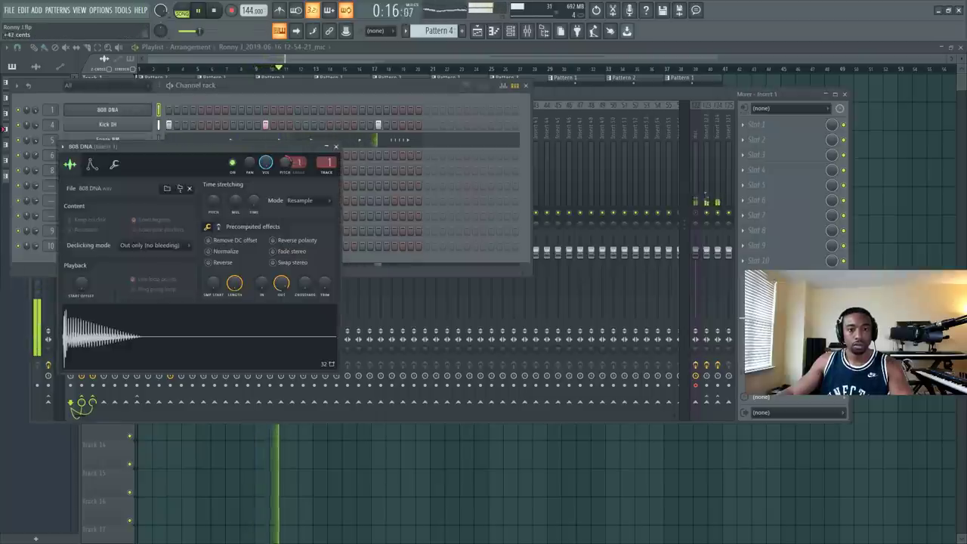
{"action": "left_click", "coordinate": [336, 147]}
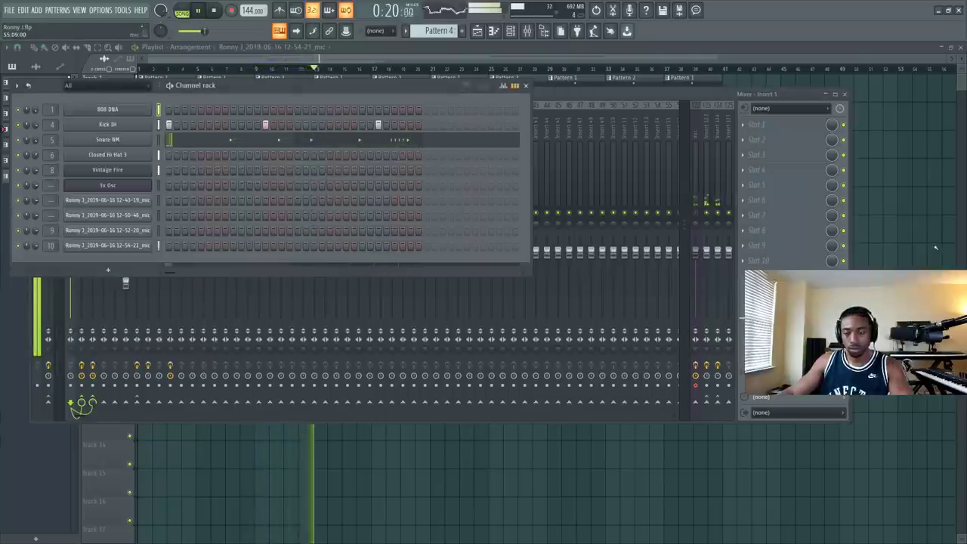
Step: Adjust the Vintage Fire channel's volume in the channel rack and return to the mixer
{"action": "left_click", "coordinate": [935, 247]}
{"action": "left_click", "coordinate": [510, 31]}
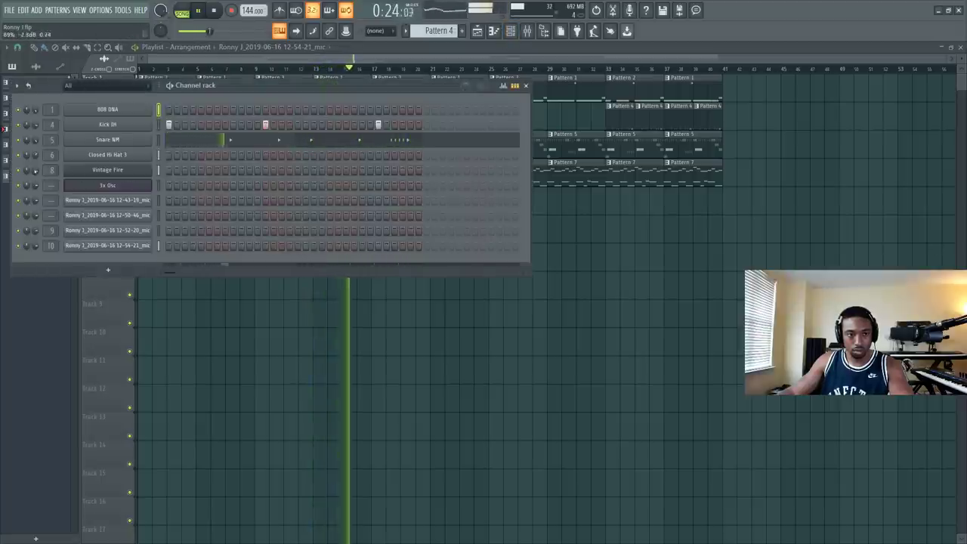
{"action": "key", "text": "F9"}
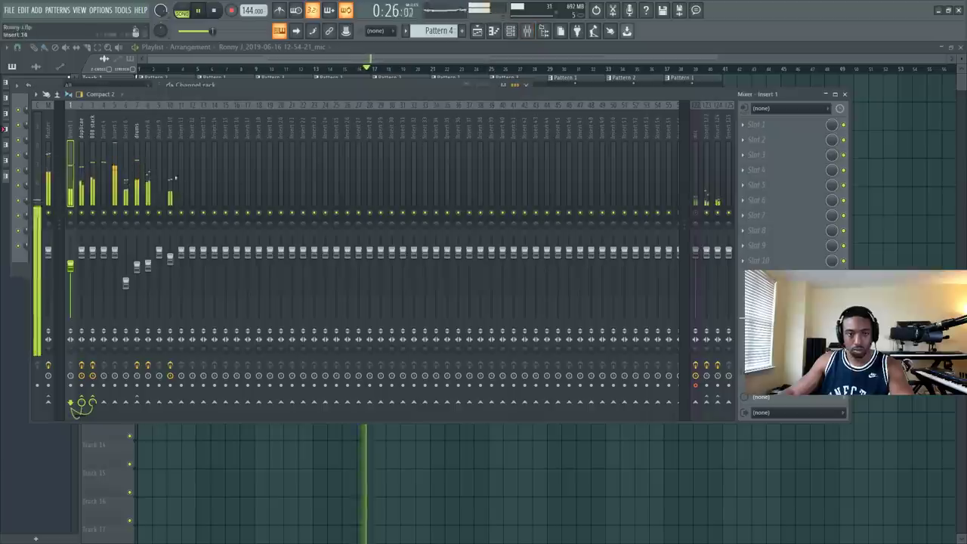
Step: Compare the effect chains and levels of Insert 8, Insert 5 and Insert 1 during playback
{"action": "left_click", "coordinate": [147, 134]}
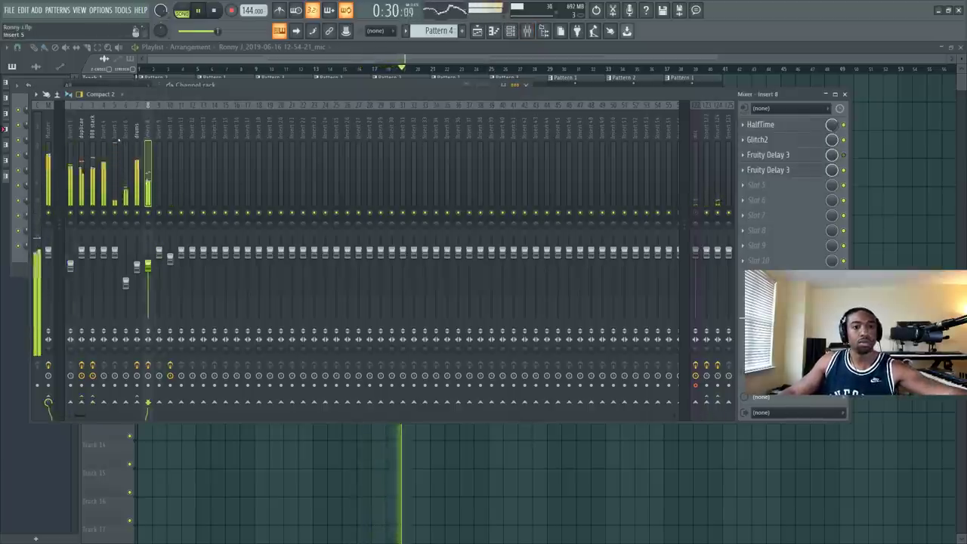
{"action": "left_click", "coordinate": [115, 138]}
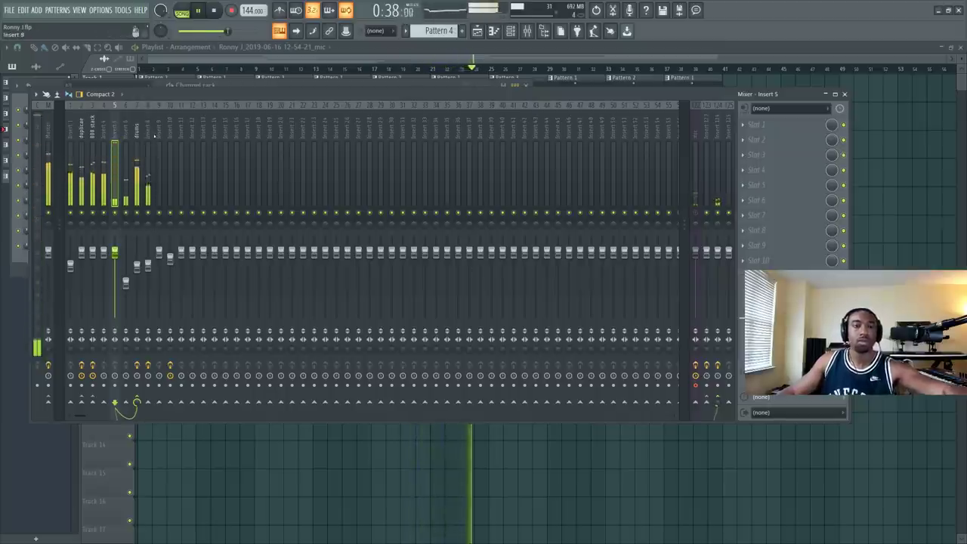
{"action": "left_click", "coordinate": [151, 136]}
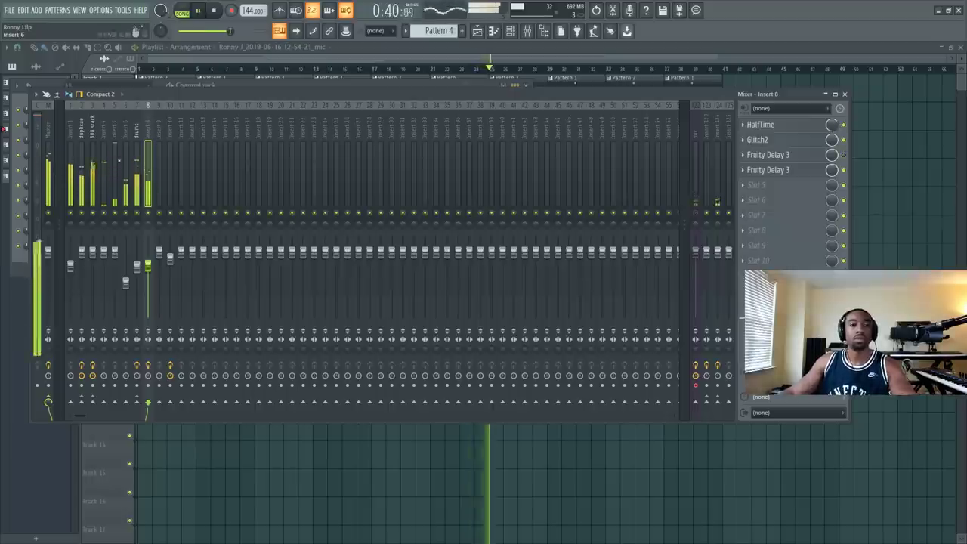
{"action": "left_click", "coordinate": [83, 135]}
{"action": "left_click", "coordinate": [74, 132]}
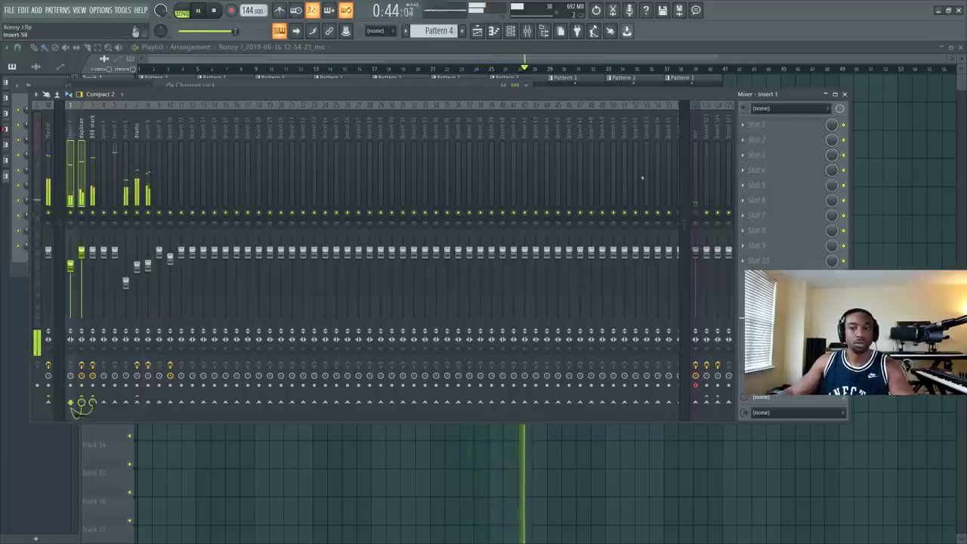
Step: Lower the third band's compressor threshold in Ozone 8 Dynamics on the 808 stack track
{"action": "left_click", "coordinate": [92, 404]}
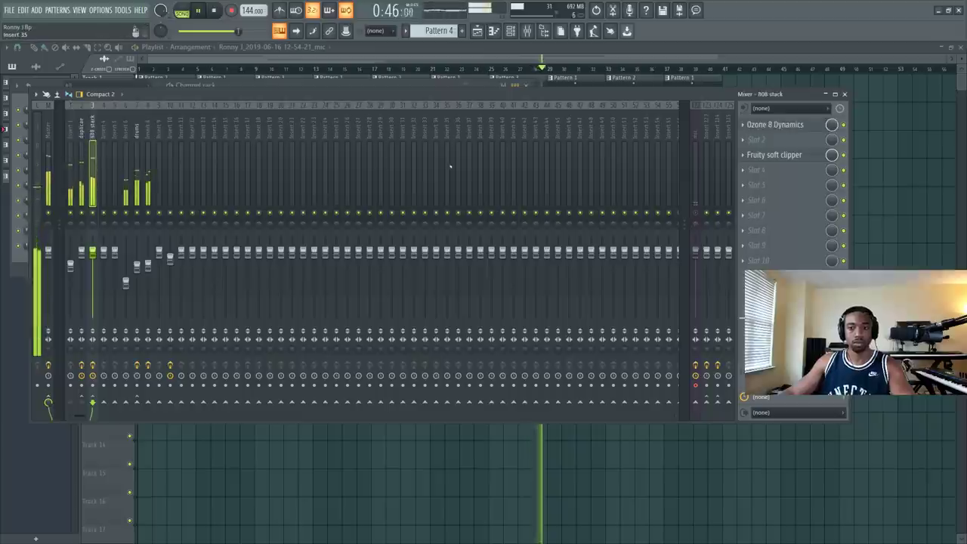
{"action": "left_click", "coordinate": [799, 127]}
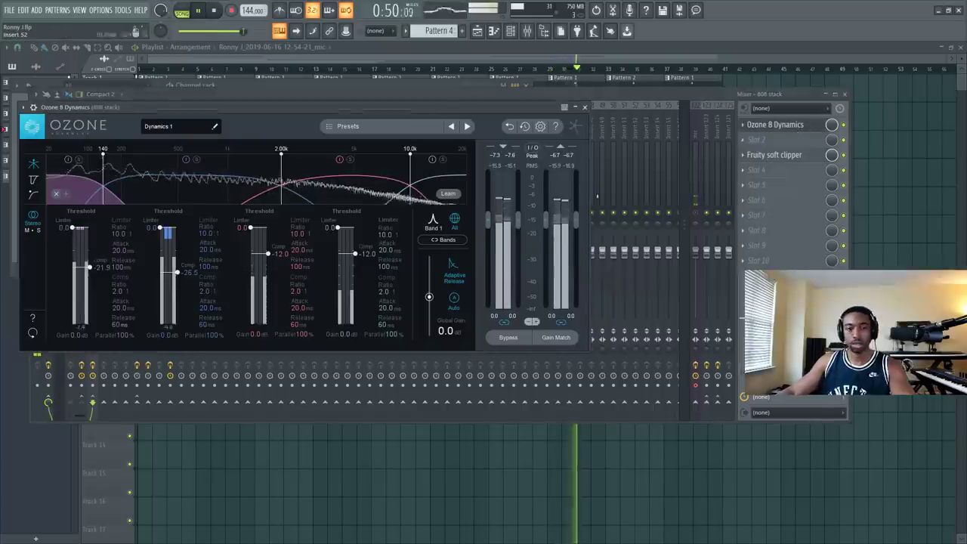
{"action": "left_click_drag", "start_coordinate": [269, 253], "coordinate": [275, 292]}
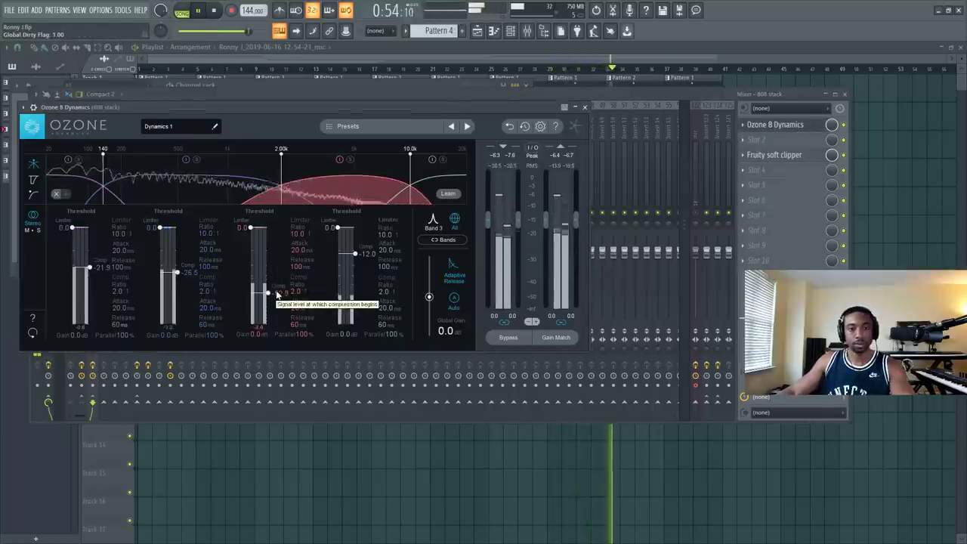
{"action": "left_click", "coordinate": [584, 107]}
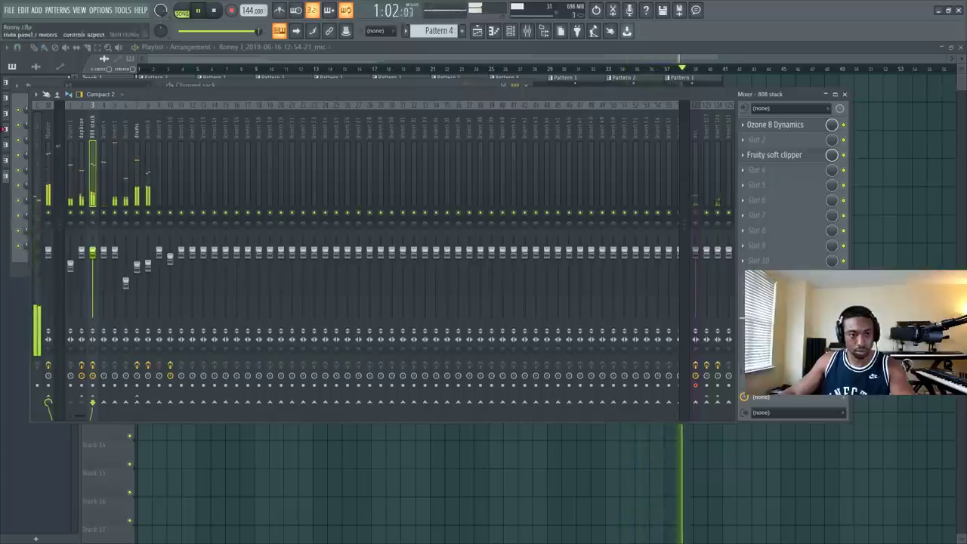
Step: Browse the UAD Cooper Time Cube presets on the 808 duplicate track and set its Pan A to 40 L
{"action": "left_click", "coordinate": [85, 406]}
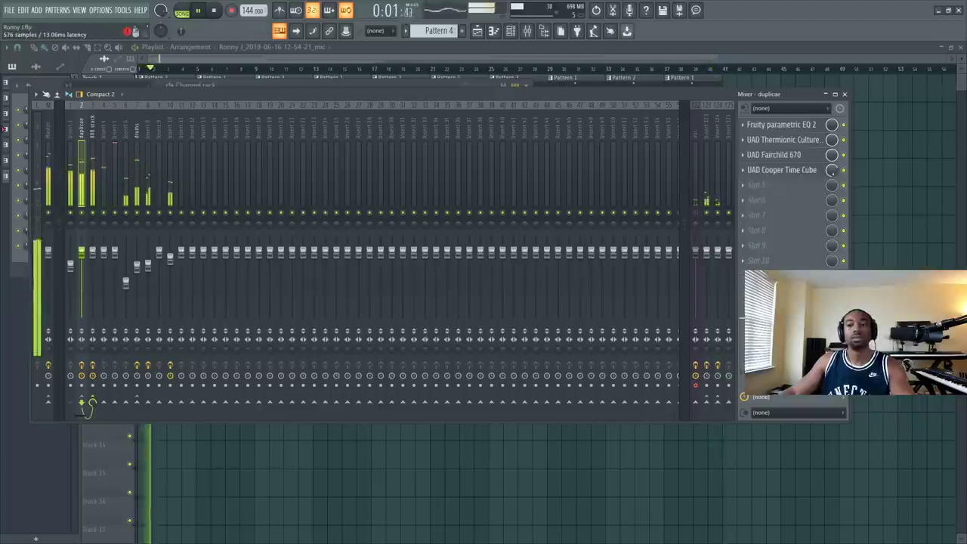
{"action": "left_click", "coordinate": [805, 173]}
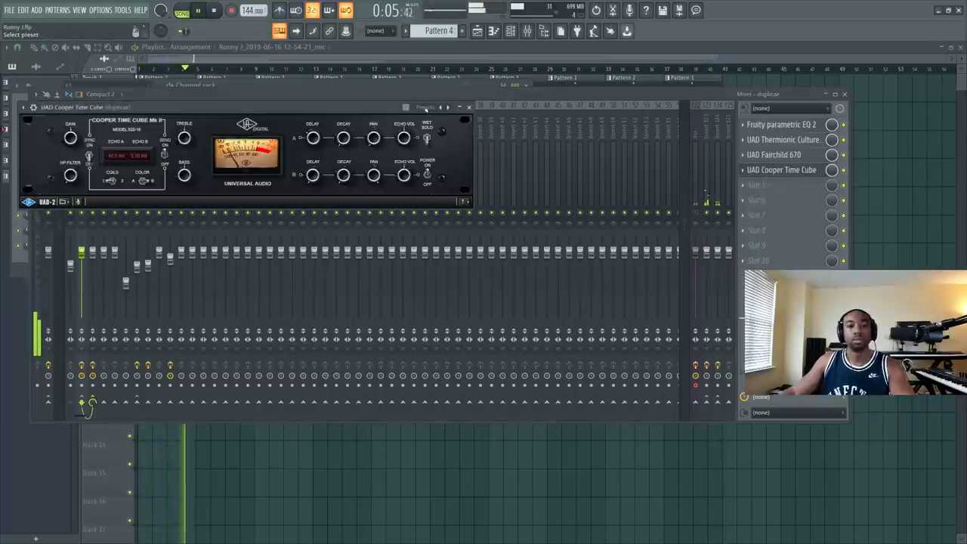
{"action": "left_click", "coordinate": [426, 107]}
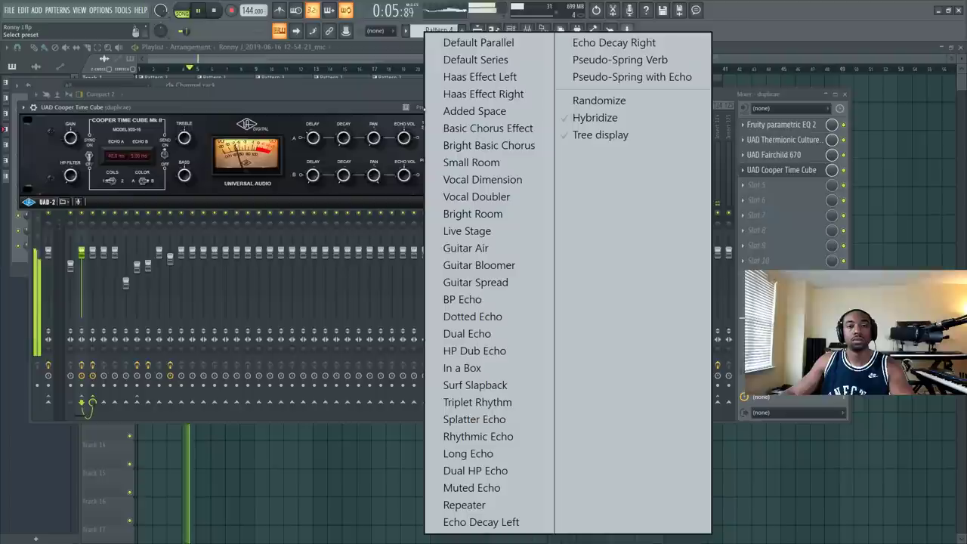
{"action": "left_click", "coordinate": [365, 110]}
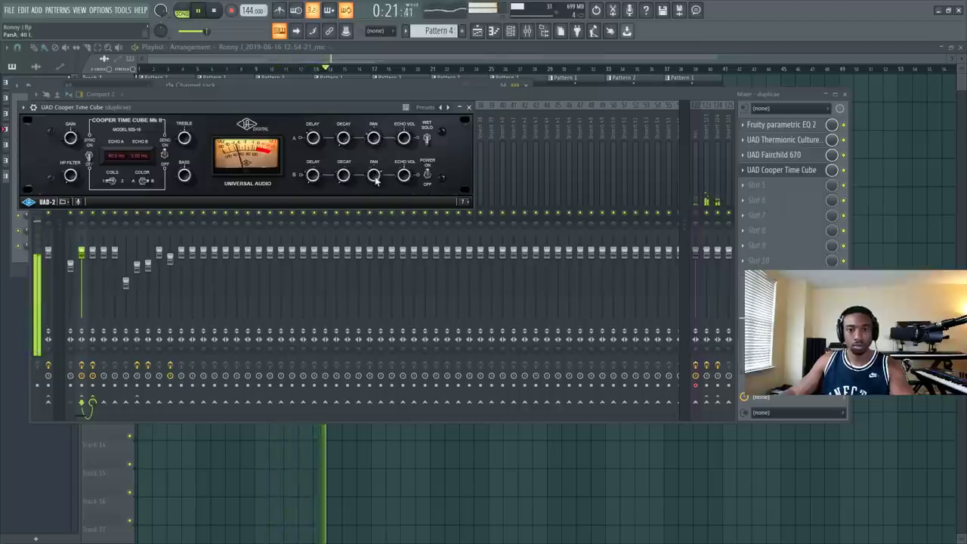
{"action": "left_click", "coordinate": [469, 107]}
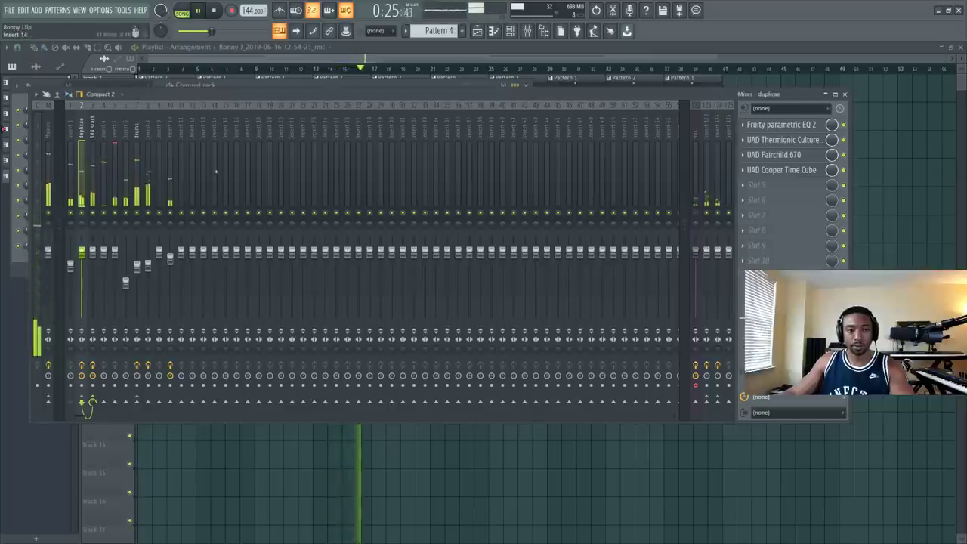
Step: Fill the empty stretch on Track 2 with Pattern 4 clips from bar 25 to bar 33 and bring up the channel rack
{"action": "left_click", "coordinate": [173, 133]}
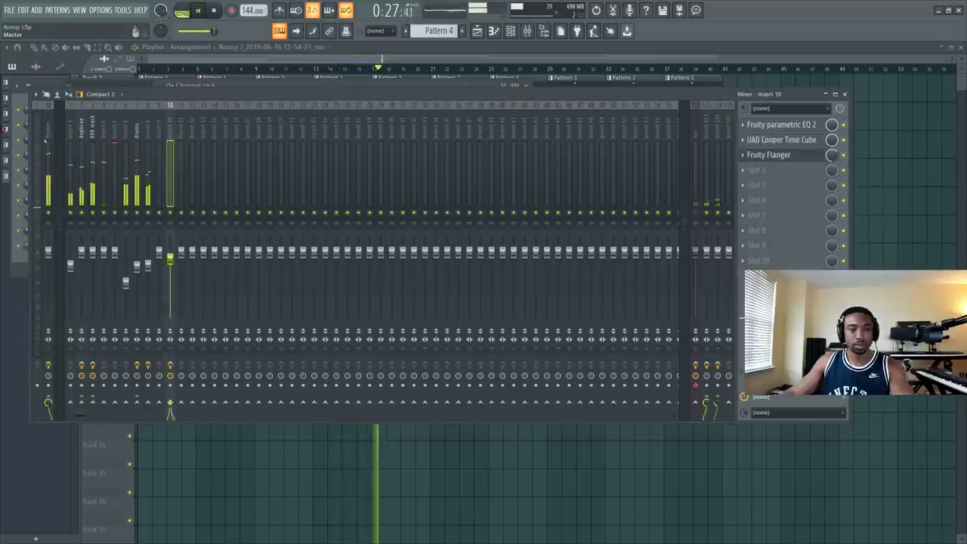
{"action": "key", "text": "F9"}
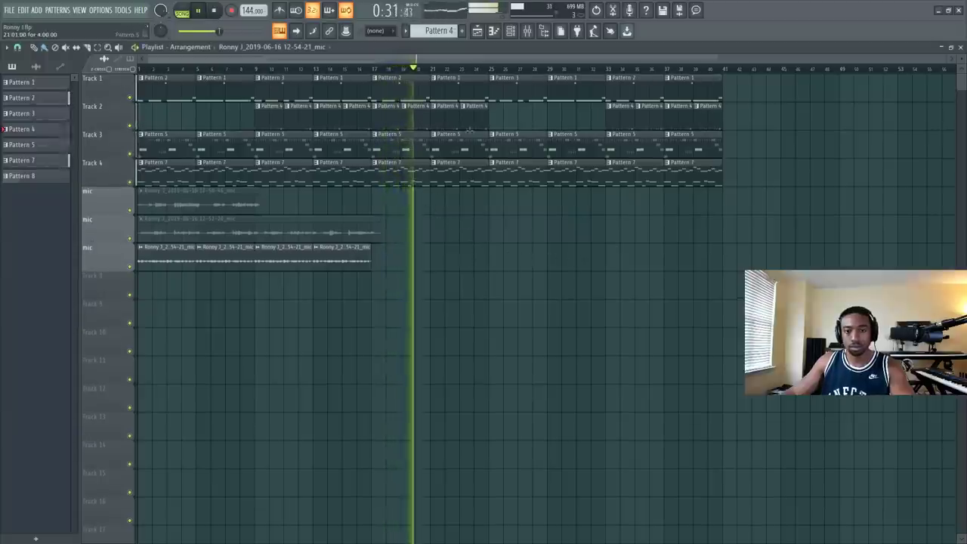
{"action": "left_click_drag", "start_coordinate": [486, 121], "coordinate": [506, 116]}
{"action": "left_click", "coordinate": [531, 245], "text": "ctrl"}
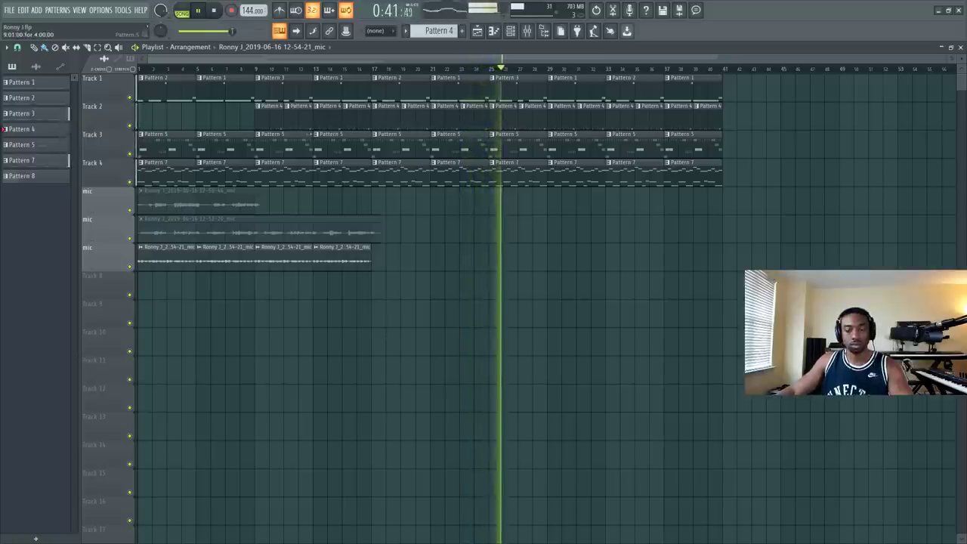
{"action": "key", "text": "F6"}
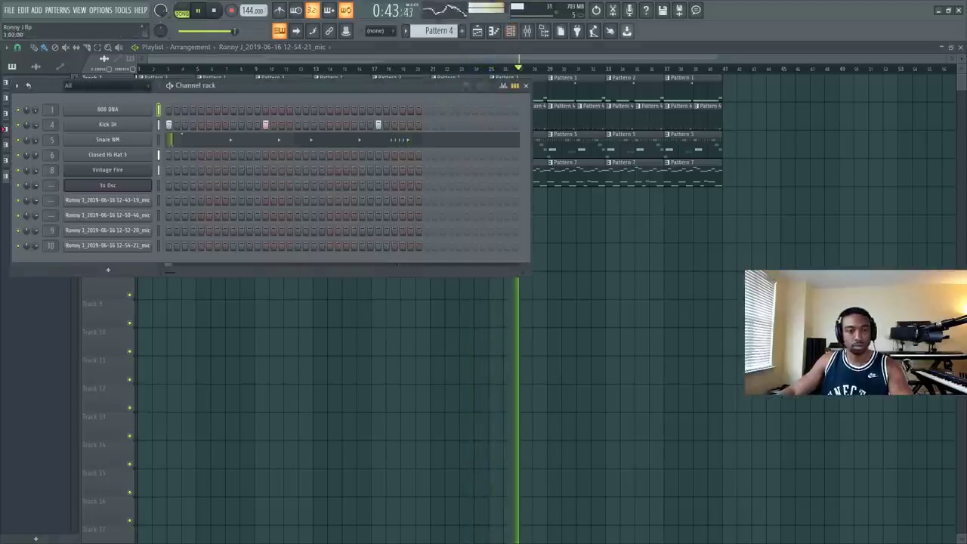
Step: Check Insert 6's level and effect slots in the mixer during playback
{"action": "key", "text": "F9"}
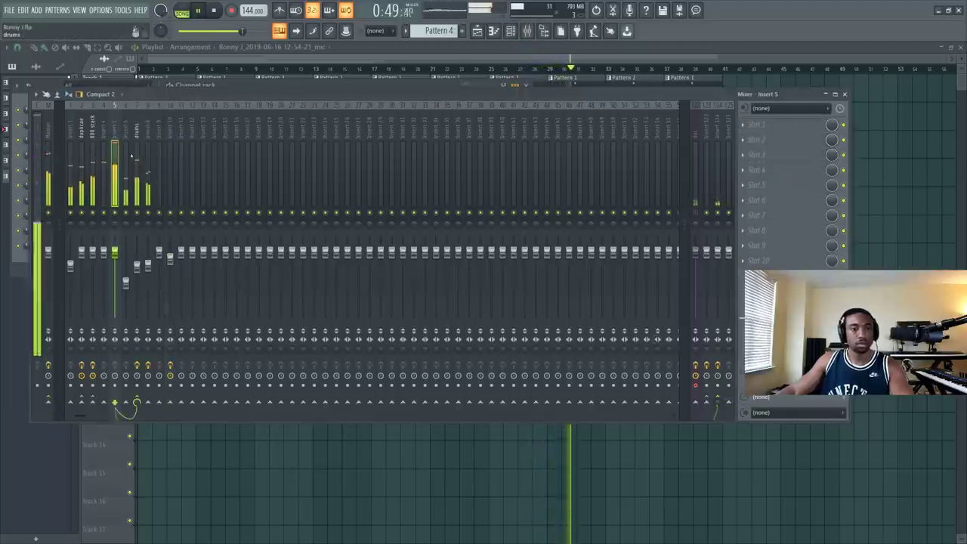
{"action": "left_click", "coordinate": [127, 150]}
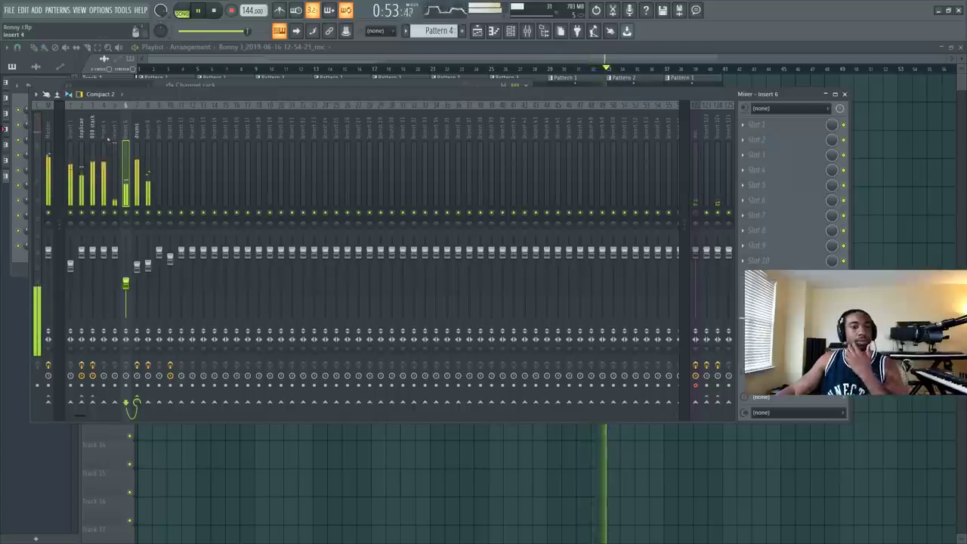
{"action": "key", "text": "F9"}
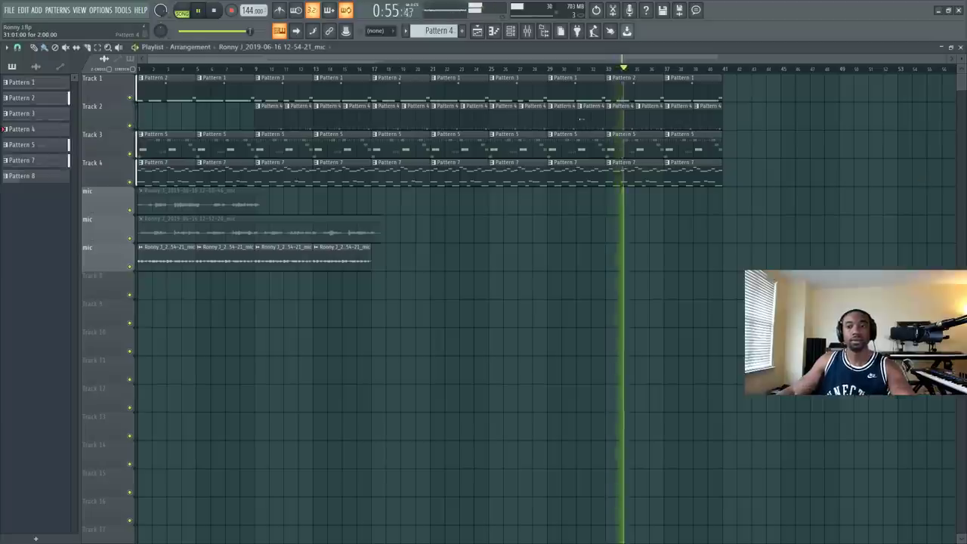
Step: Turn every other Pattern 4 clip on Track 2 into a unique pattern variation and add a kick hit on its fifth step
{"action": "right_click", "coordinate": [609, 112]}
{"action": "left_click", "coordinate": [656, 221]}
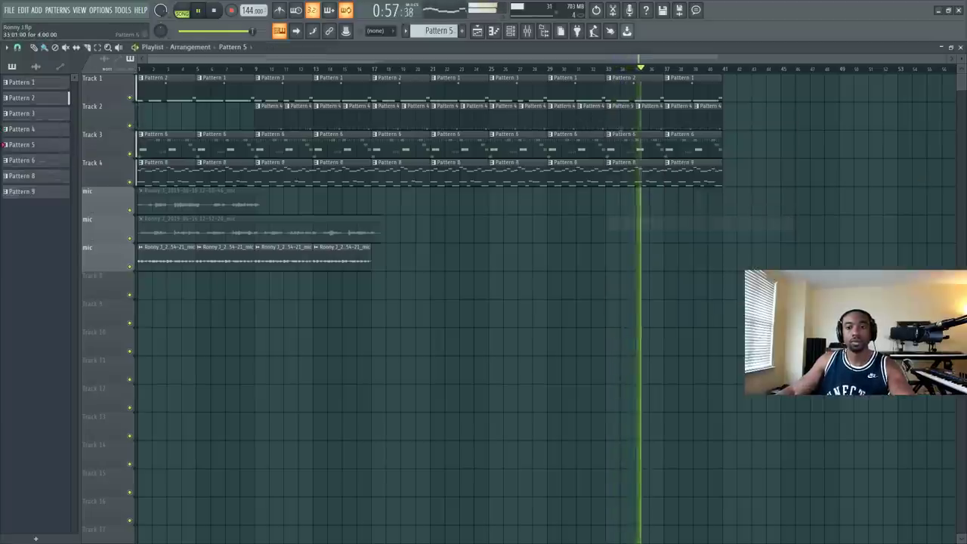
{"action": "key", "text": "space"}
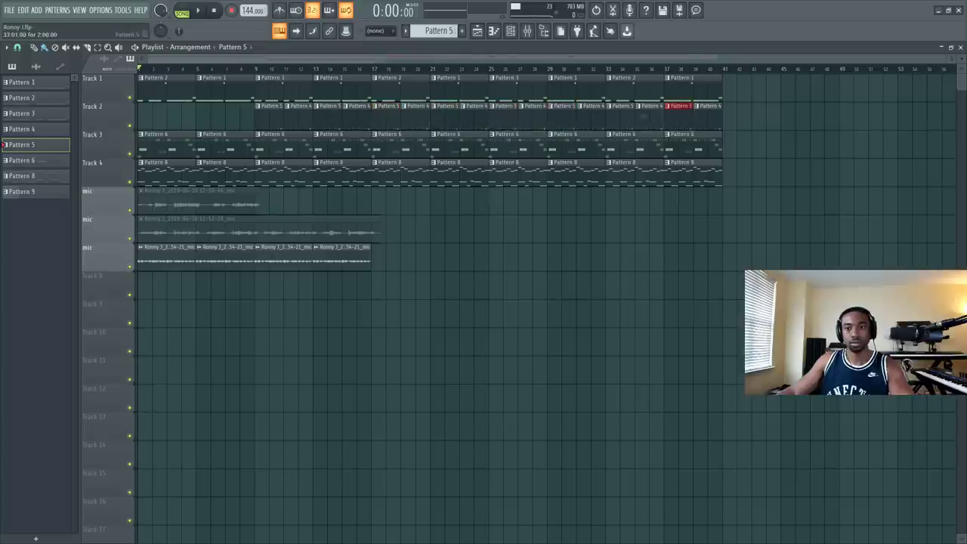
{"action": "key", "text": "F6"}
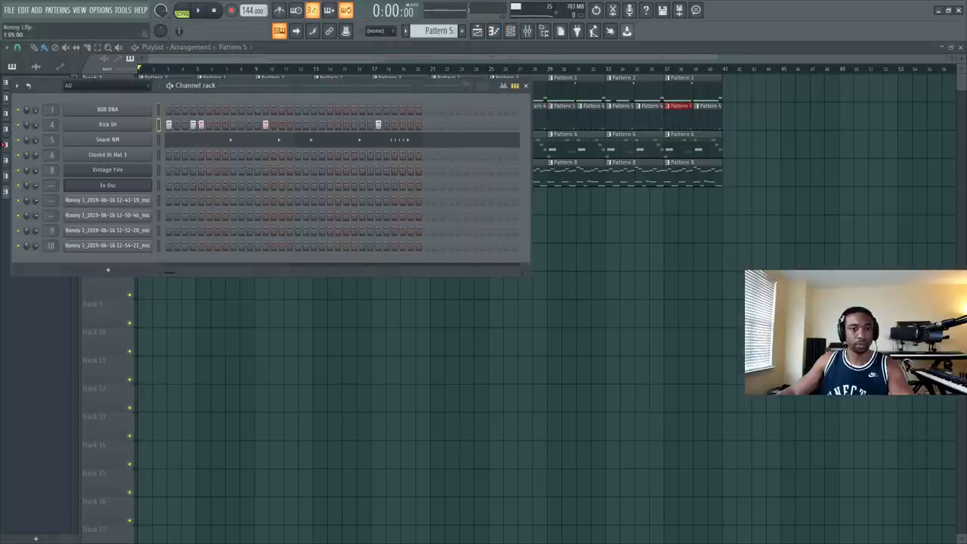
{"action": "key", "text": "F6"}
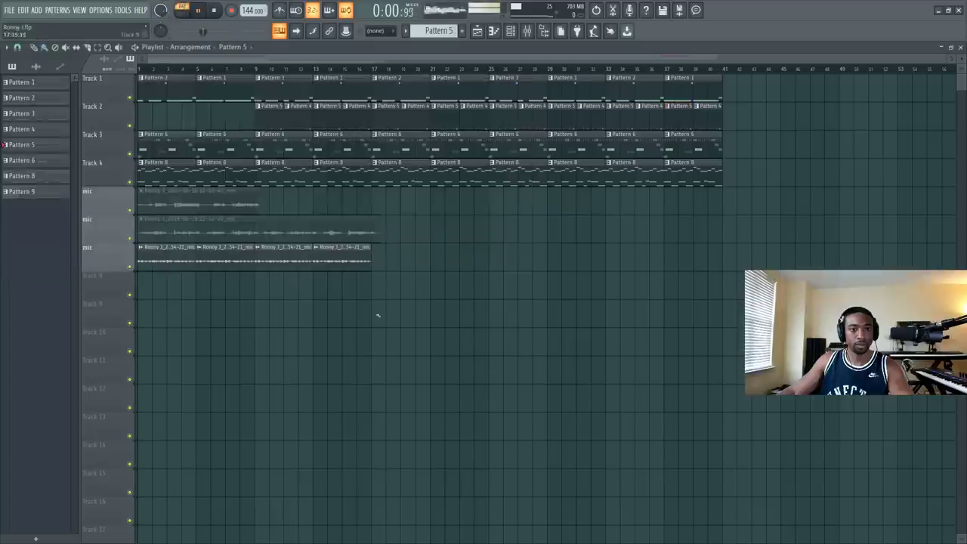
Step: Play the arrangement and inspect the Kick IH channel's envelope and instrument settings
{"action": "key", "text": "space"}
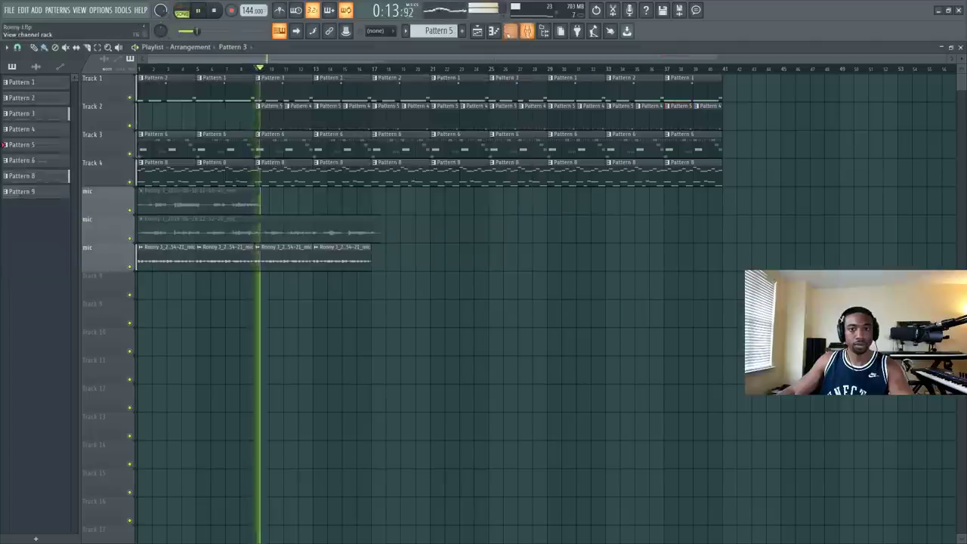
{"action": "key", "text": "F6"}
{"action": "left_click", "coordinate": [121, 125]}
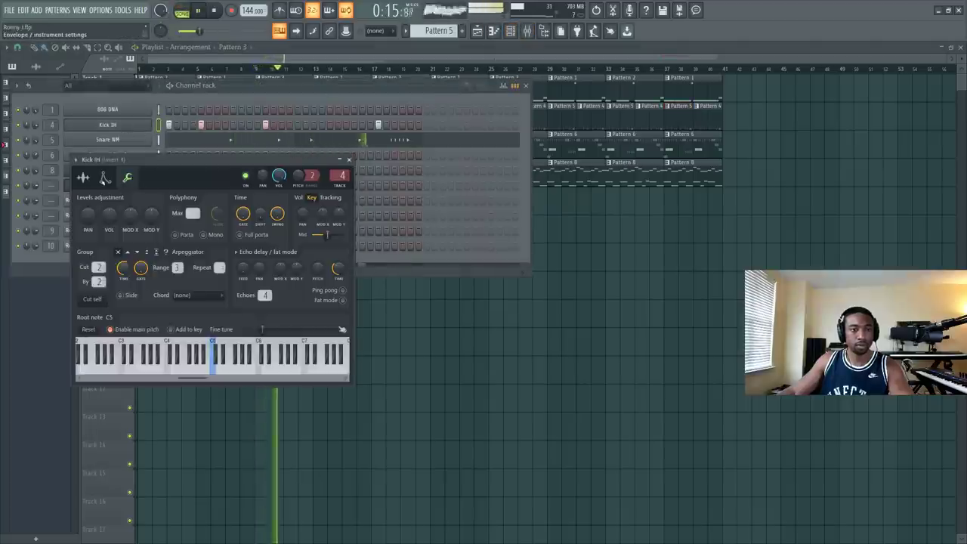
{"action": "left_click", "coordinate": [105, 177]}
Step: Raise the drums mixer track's fader slightly, check its level during playback and save the project
{"action": "left_click", "coordinate": [528, 31]}
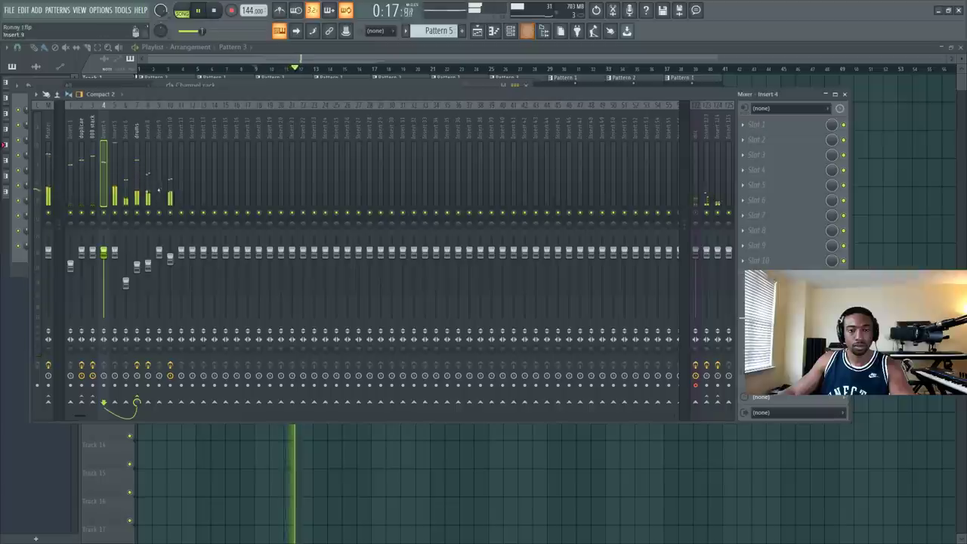
{"action": "left_click", "coordinate": [137, 155]}
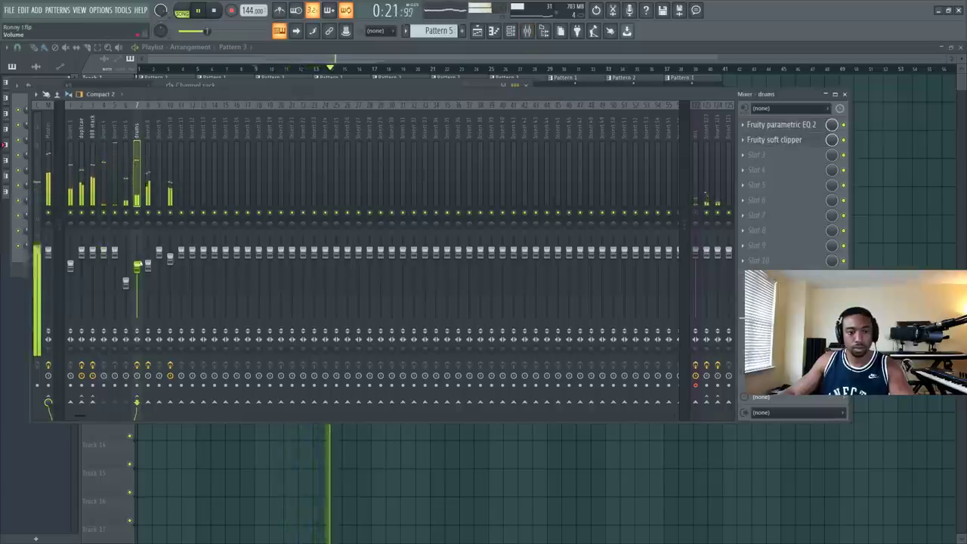
{"action": "left_click_drag", "start_coordinate": [137, 266], "coordinate": [136, 263]}
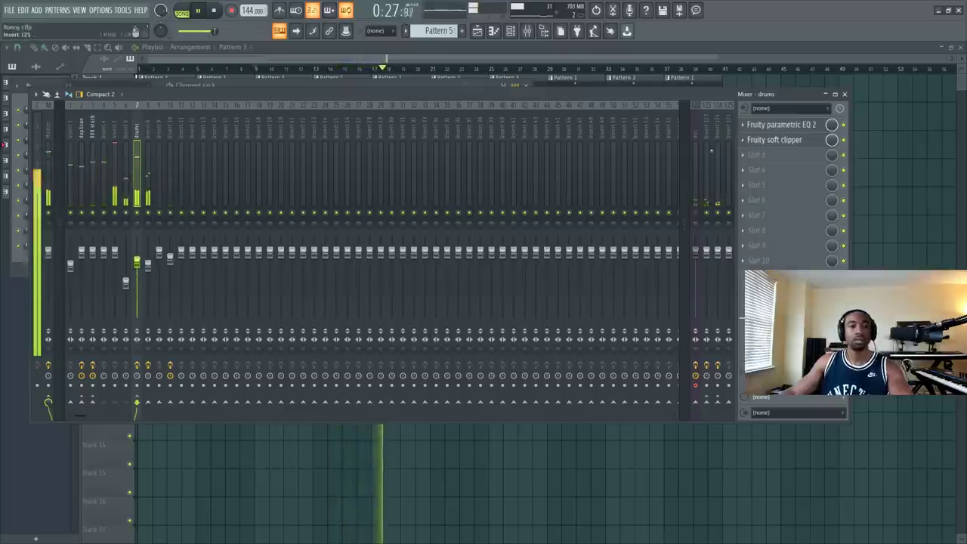
{"action": "key", "text": "F9"}
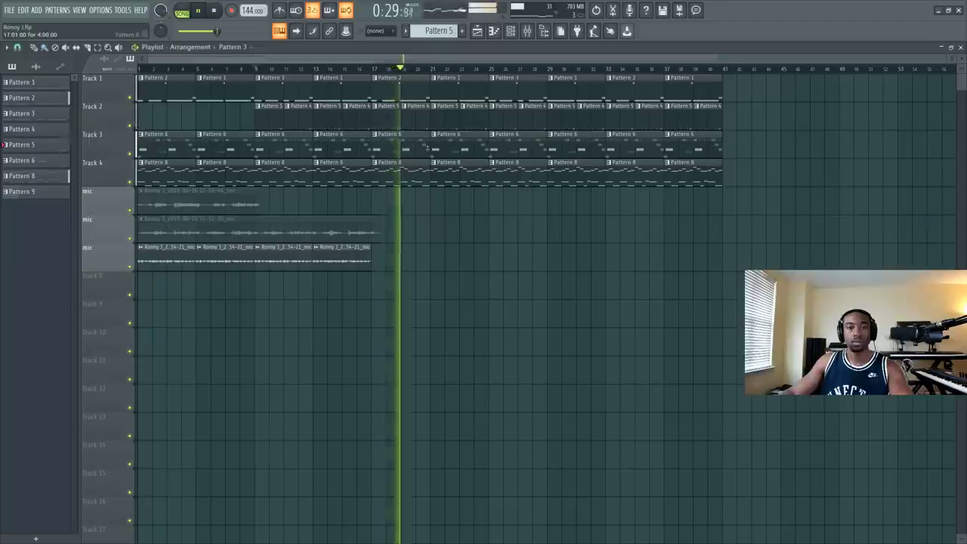
{"action": "key", "text": "ctrl+s"}
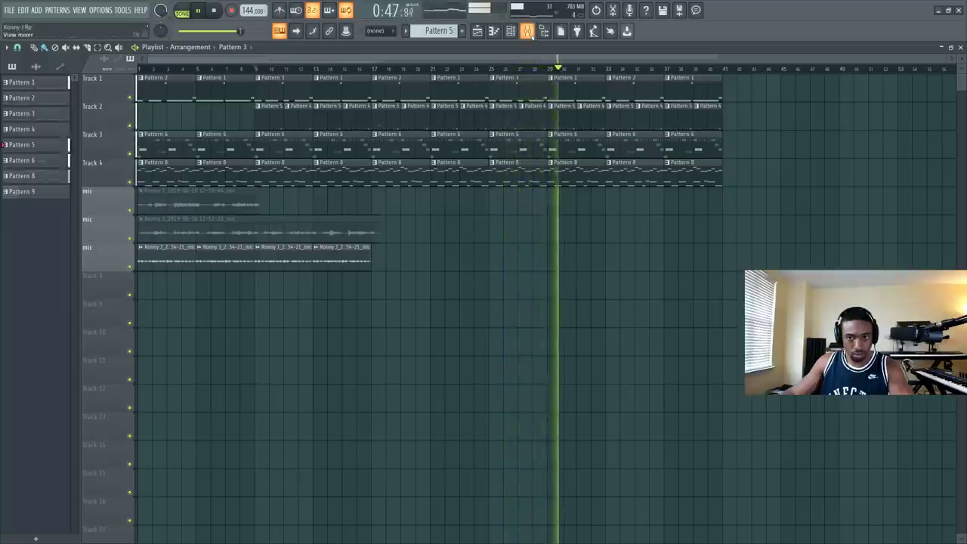
{"action": "left_click", "coordinate": [527, 31]}
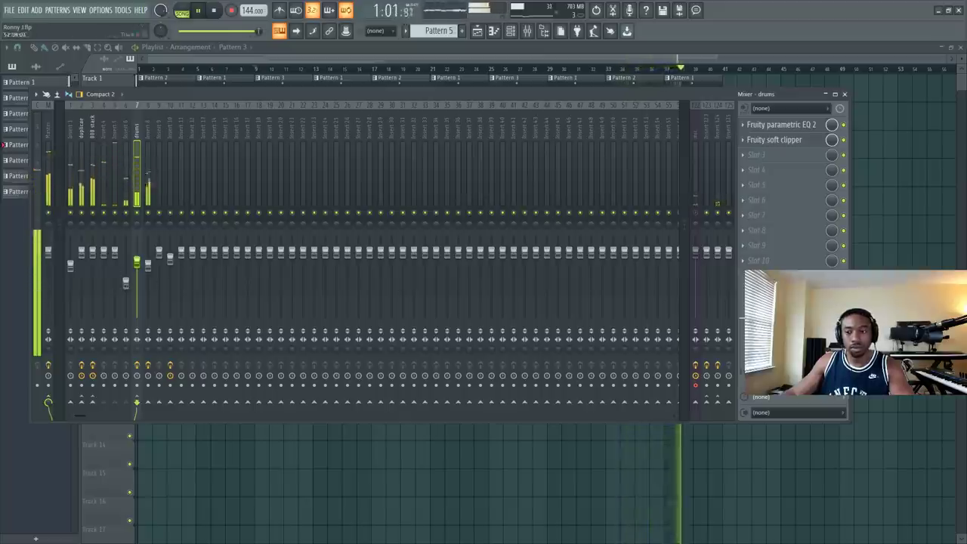
{"action": "key", "text": "F9"}
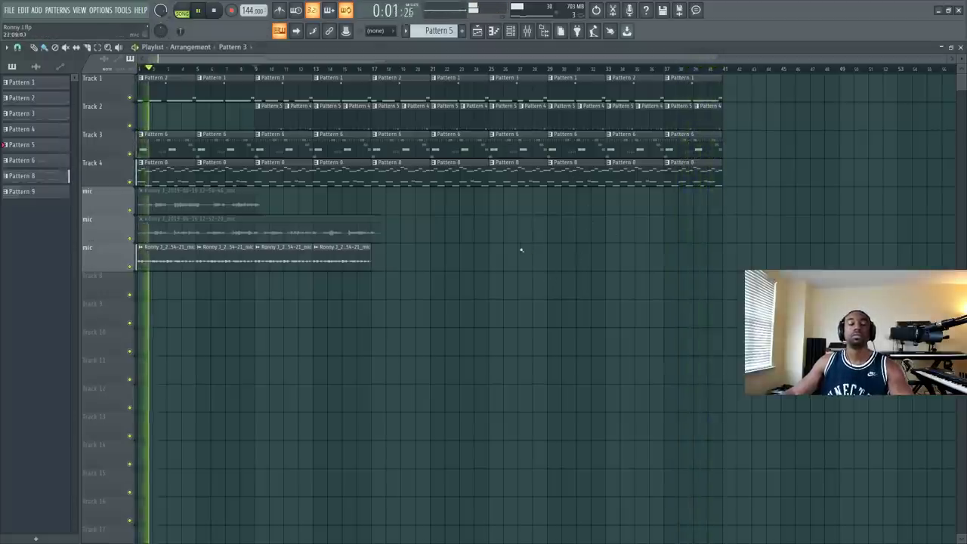
{"action": "key", "text": "ctrl+s"}
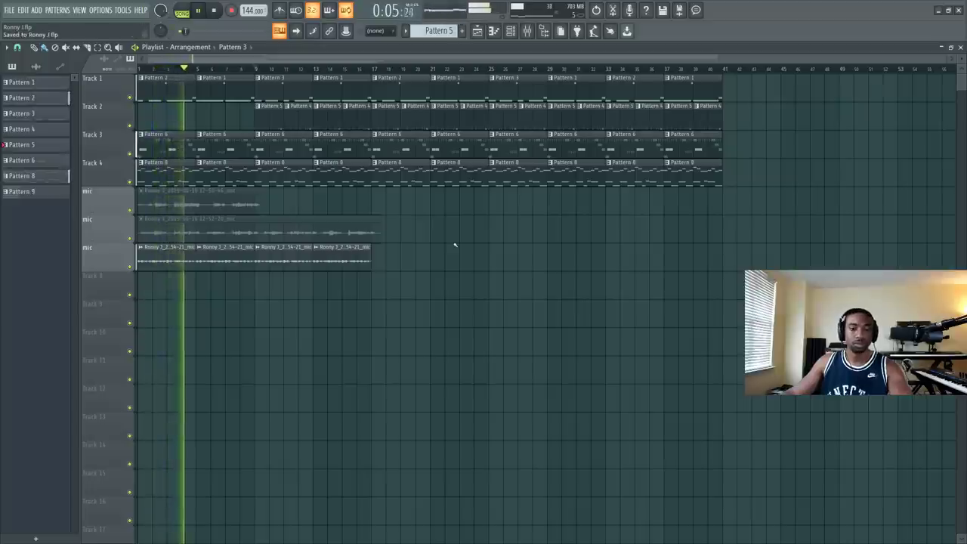
Step: Raise the first band's frequency in the Fruity parametric EQ 2 on Insert 10
{"action": "left_click", "coordinate": [527, 31]}
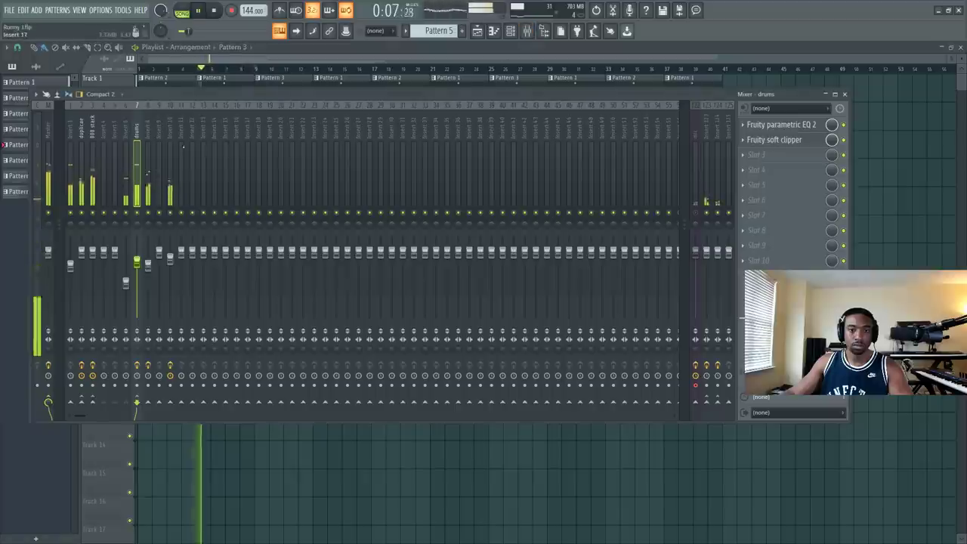
{"action": "left_click", "coordinate": [785, 124]}
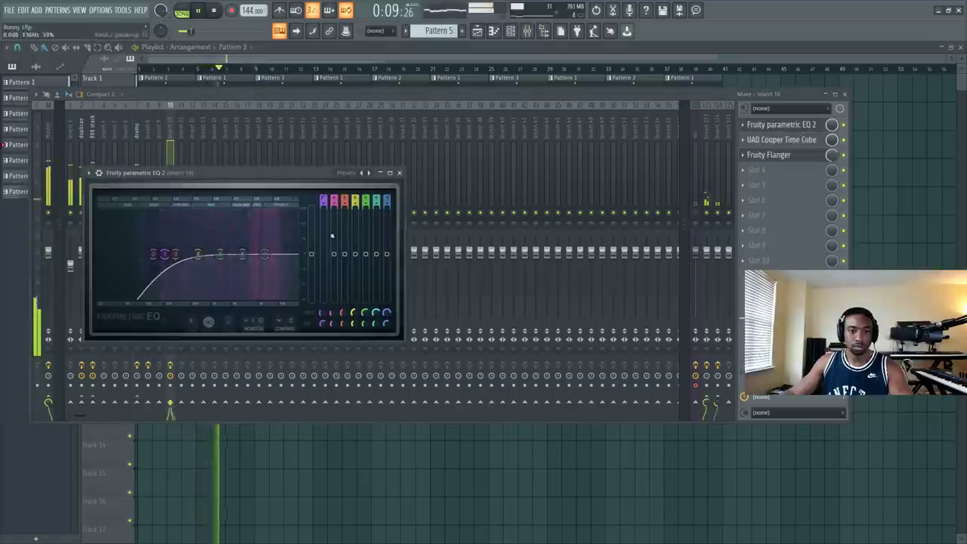
{"action": "left_click_drag", "start_coordinate": [320, 312], "coordinate": [320, 304]}
{"action": "left_click", "coordinate": [400, 172]}
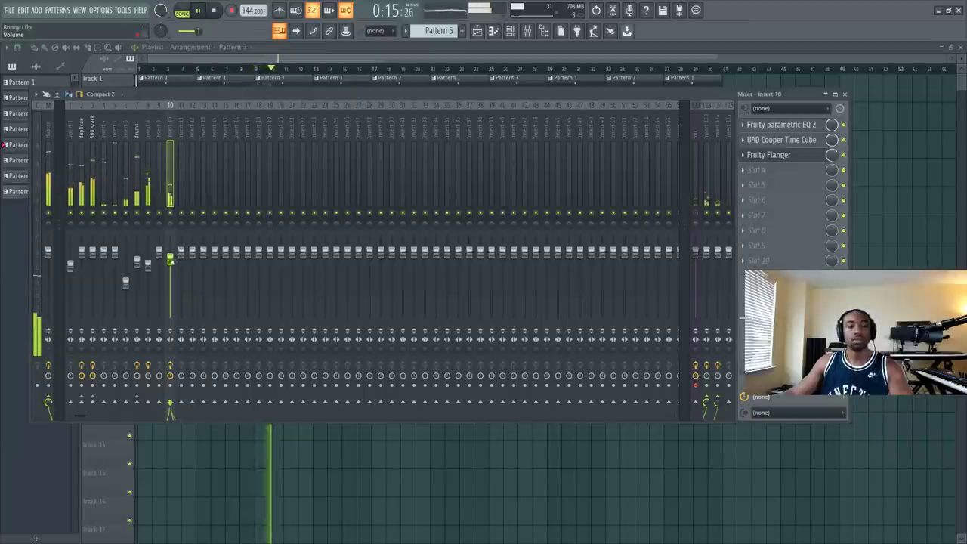
{"action": "key", "text": "F9"}
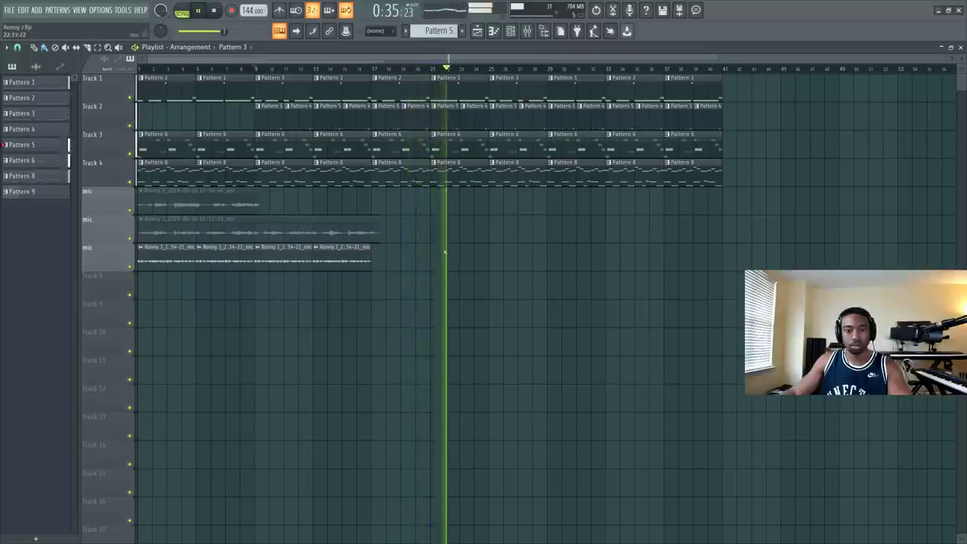
Step: Review the Master and mic tracks' levels and effect chains in the mixer
{"action": "key", "text": "F9"}
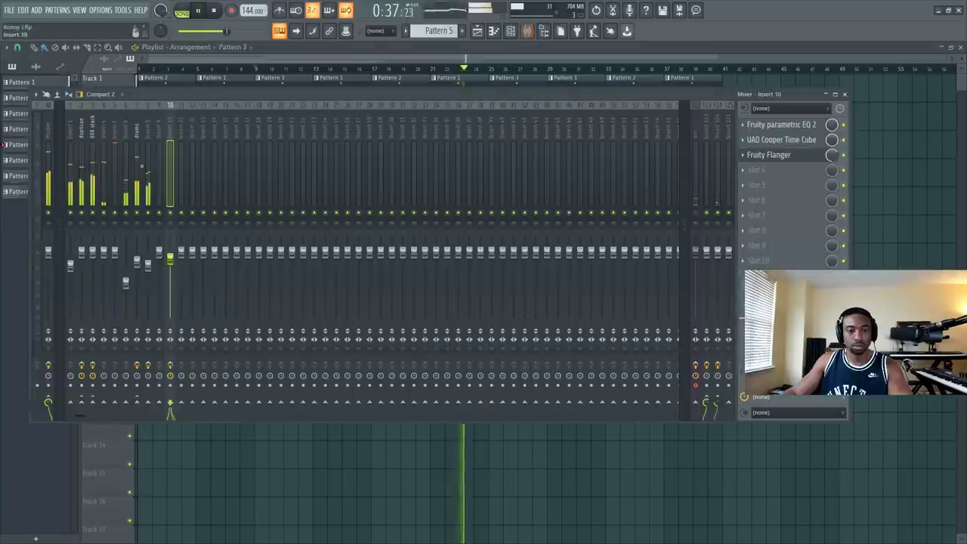
{"action": "left_click", "coordinate": [48, 151]}
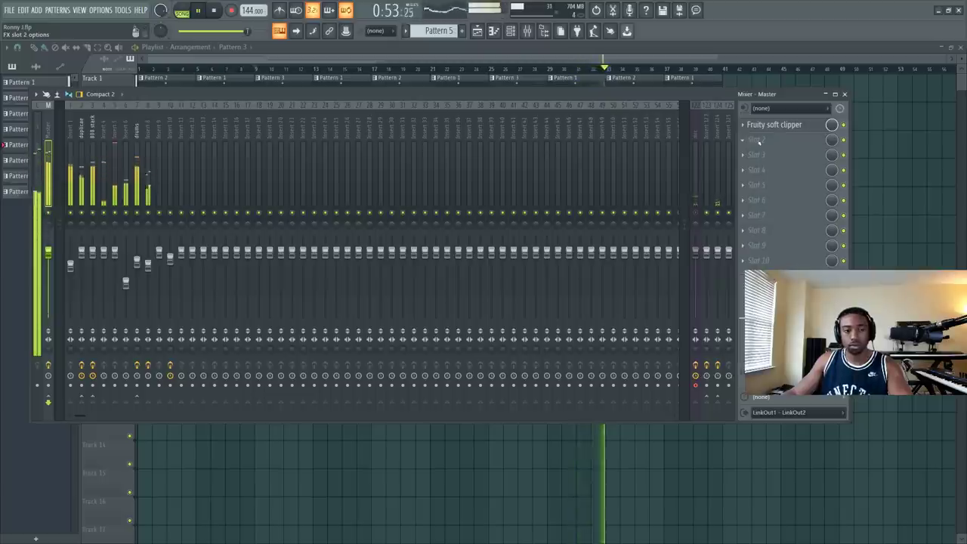
{"action": "key", "text": "F9"}
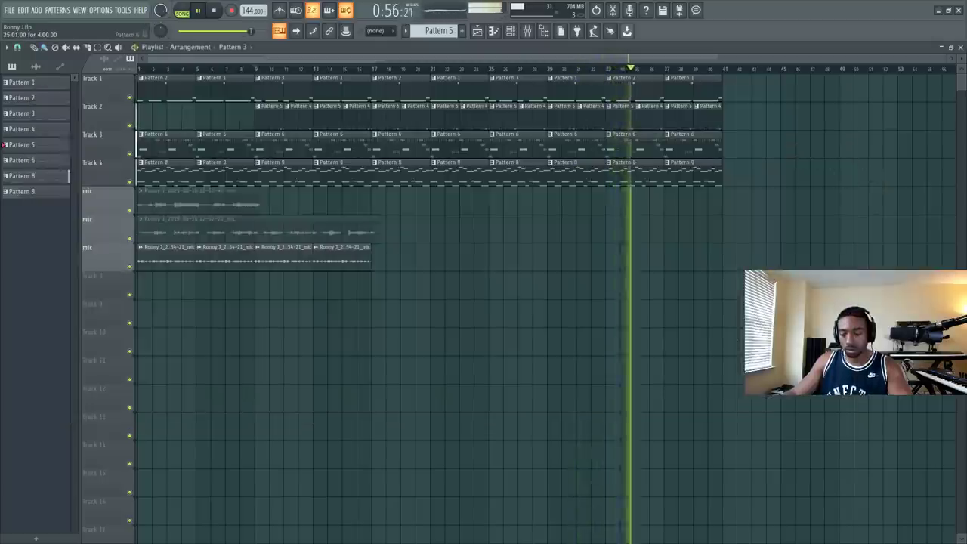
{"action": "left_click", "coordinate": [527, 32]}
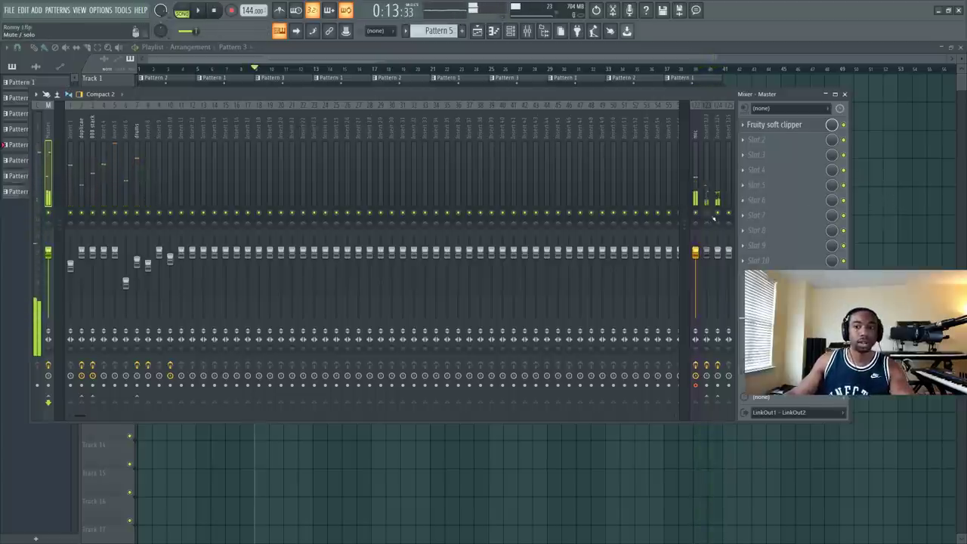
{"action": "left_click", "coordinate": [696, 138]}
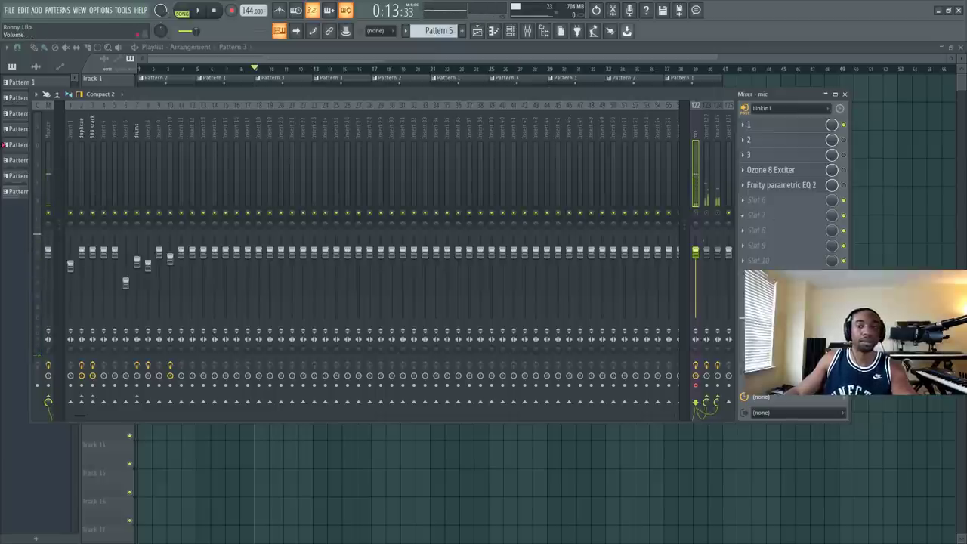
{"action": "key", "text": "F9"}
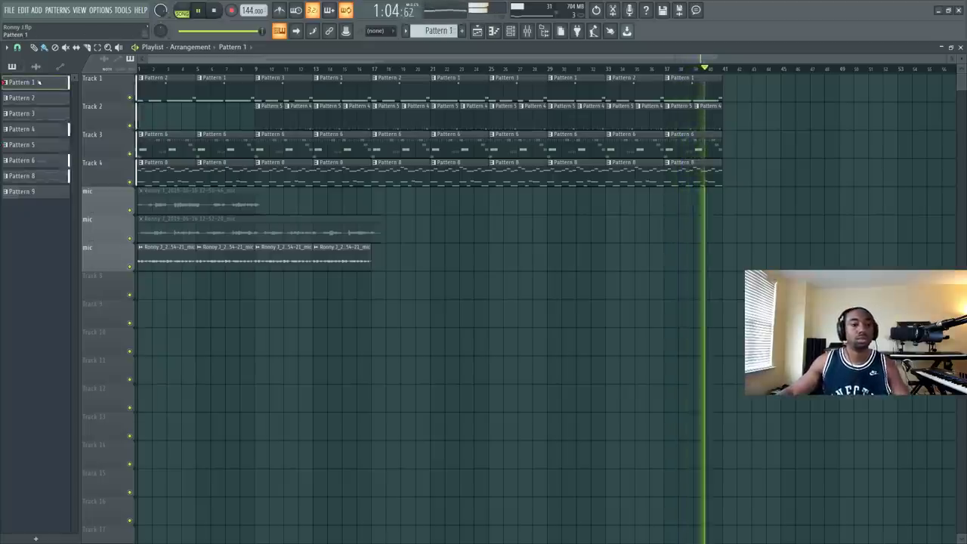
Step: Assign random colors to all the selected patterns in the picker list
{"action": "right_click", "coordinate": [21, 192]}
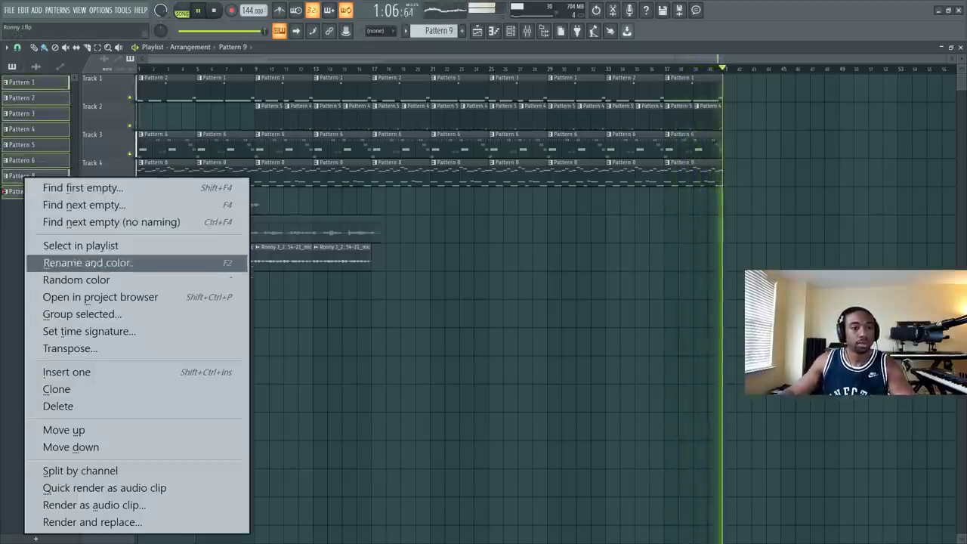
{"action": "left_click", "coordinate": [76, 280]}
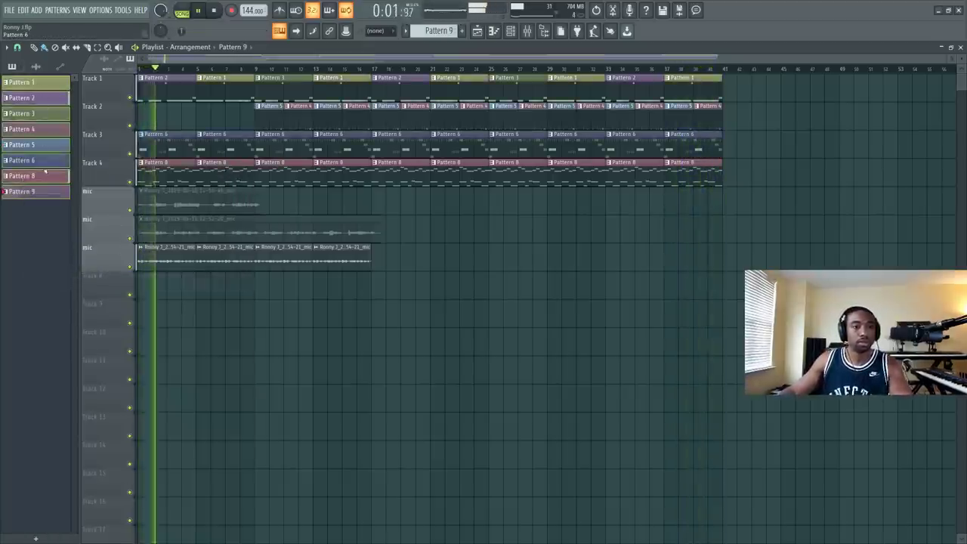
Step: Apply a color gradient across all the selected patterns, from bright pink (RGB 255, 0, 128) to turquoise
{"action": "right_click", "coordinate": [45, 171]}
{"action": "left_click", "coordinate": [93, 255]}
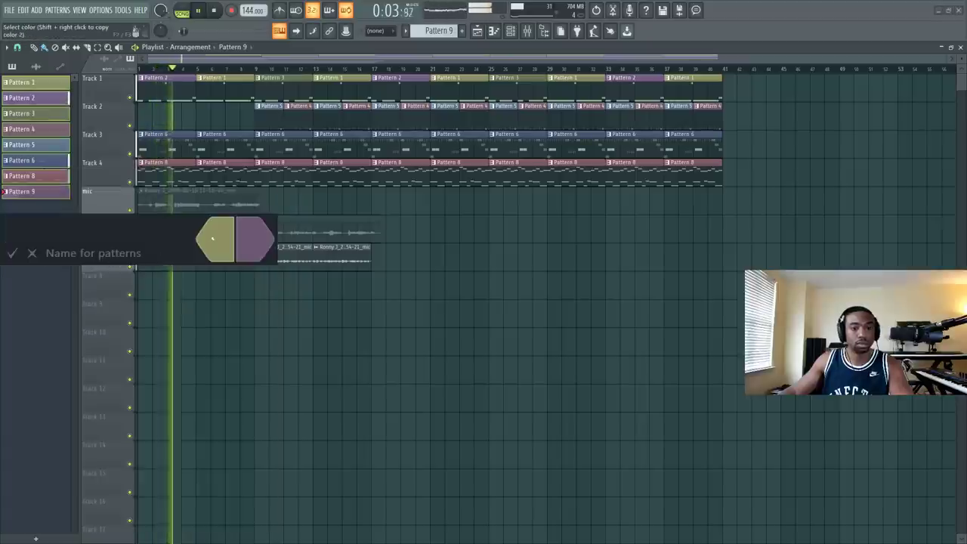
{"action": "left_click", "coordinate": [249, 237]}
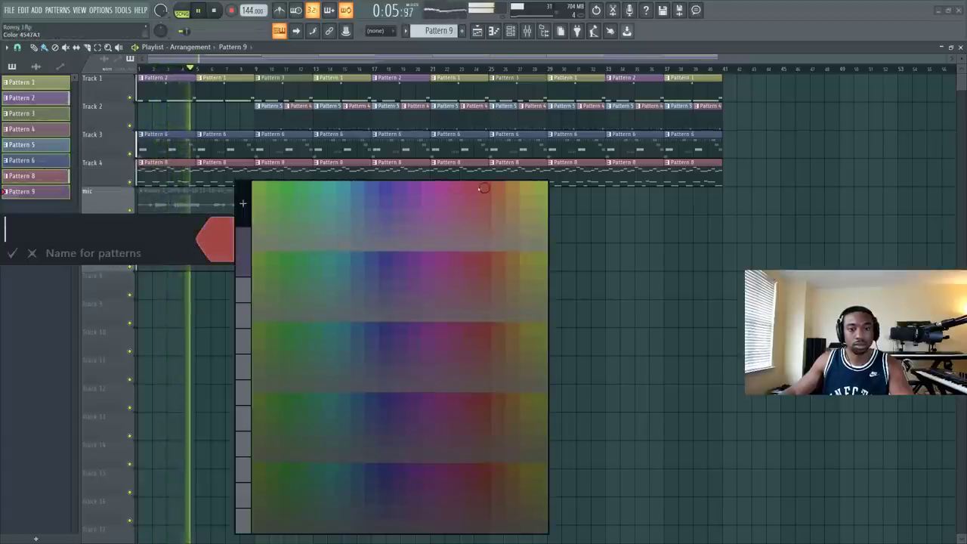
{"action": "left_click", "coordinate": [244, 204]}
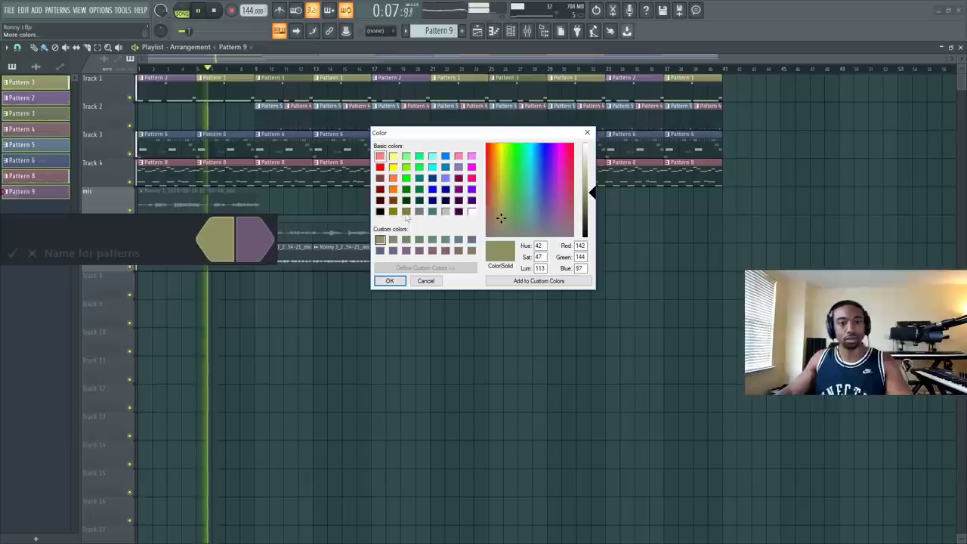
{"action": "left_click", "coordinate": [471, 177]}
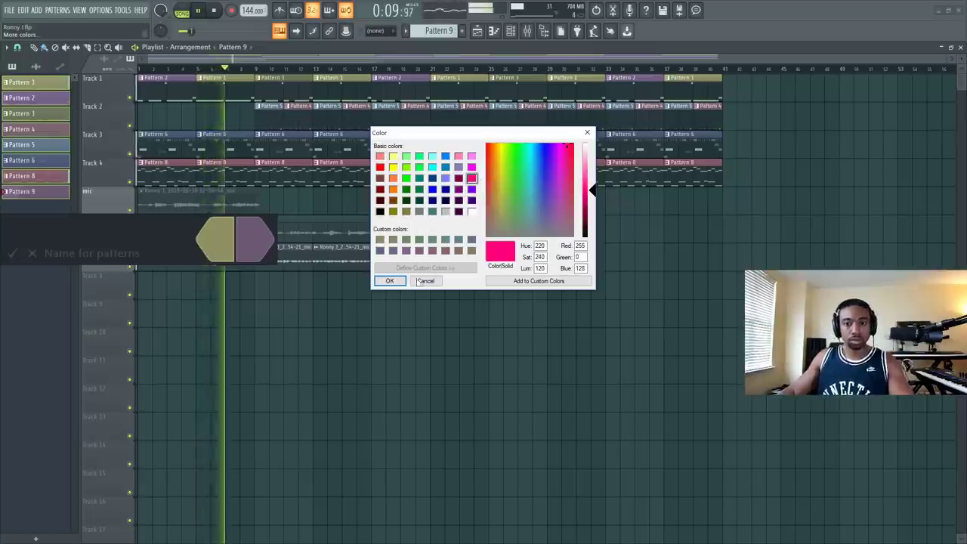
{"action": "left_click", "coordinate": [390, 281]}
{"action": "left_click", "coordinate": [261, 242]}
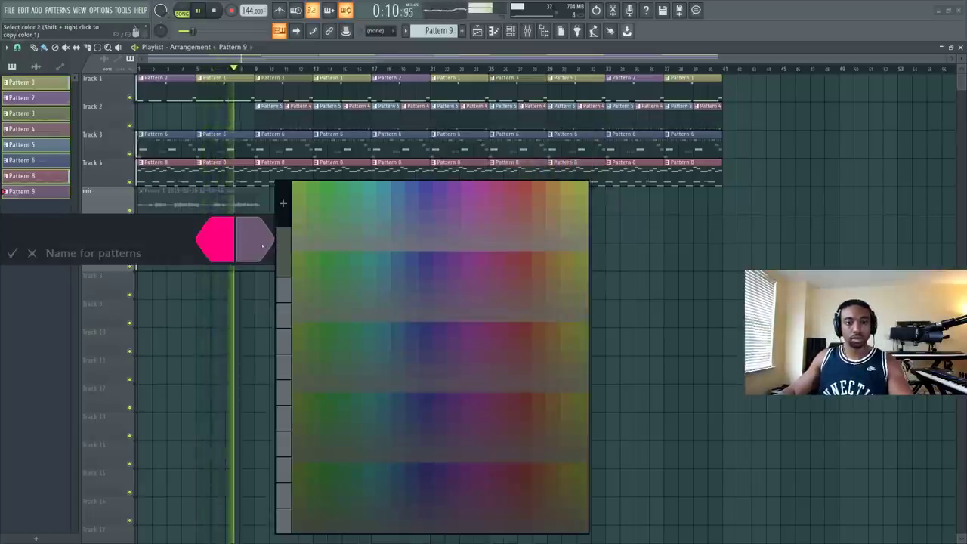
{"action": "left_click", "coordinate": [284, 203]}
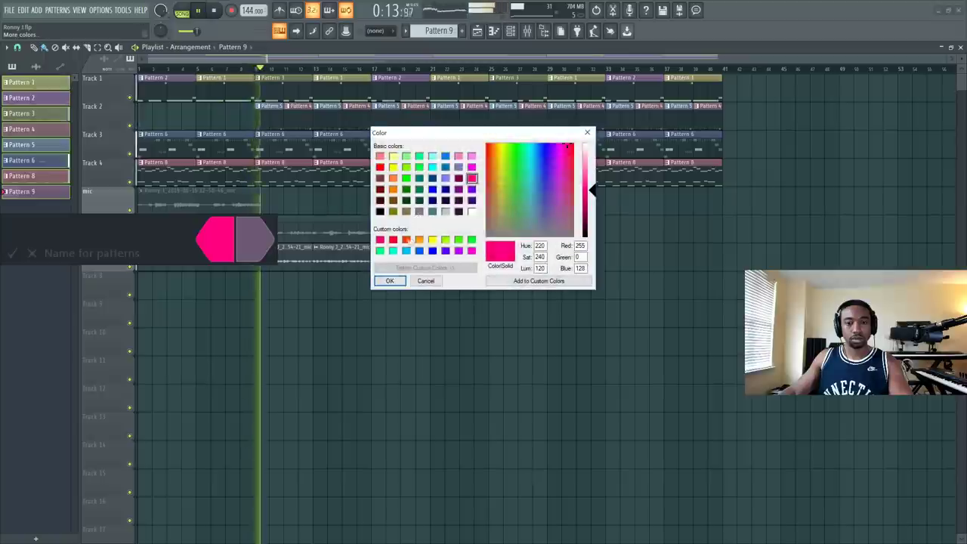
{"action": "left_click", "coordinate": [393, 250]}
{"action": "left_click", "coordinate": [390, 280]}
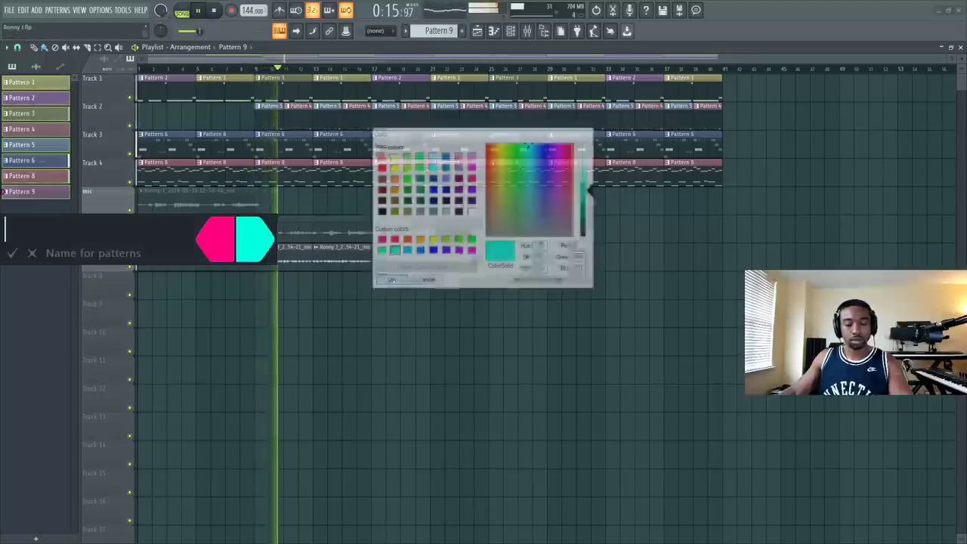
{"action": "key", "text": "Return"}
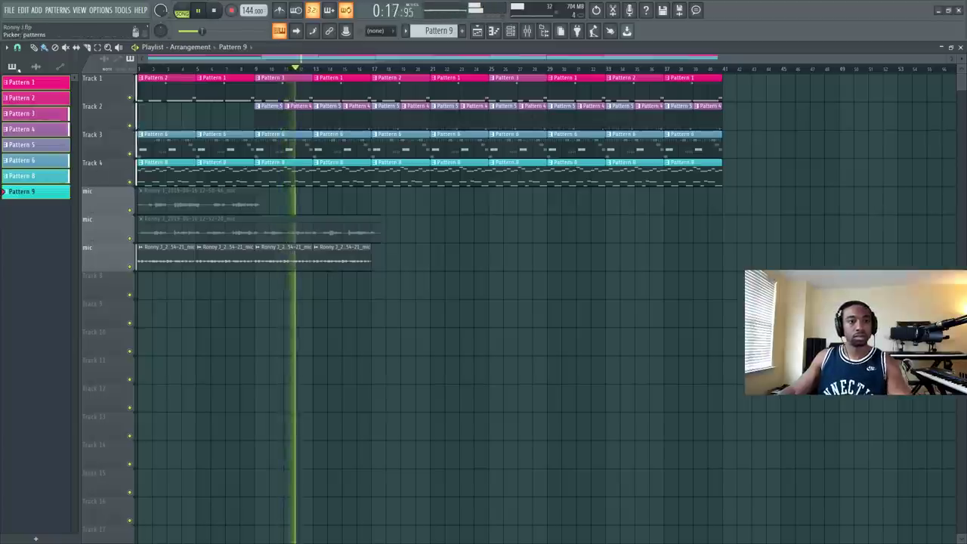
Step: Apply a color gradient across all the recorded audio clips, from white to mint green (RGB 75, 222, 192), and return to the pattern list
{"action": "left_click", "coordinate": [35, 67]}
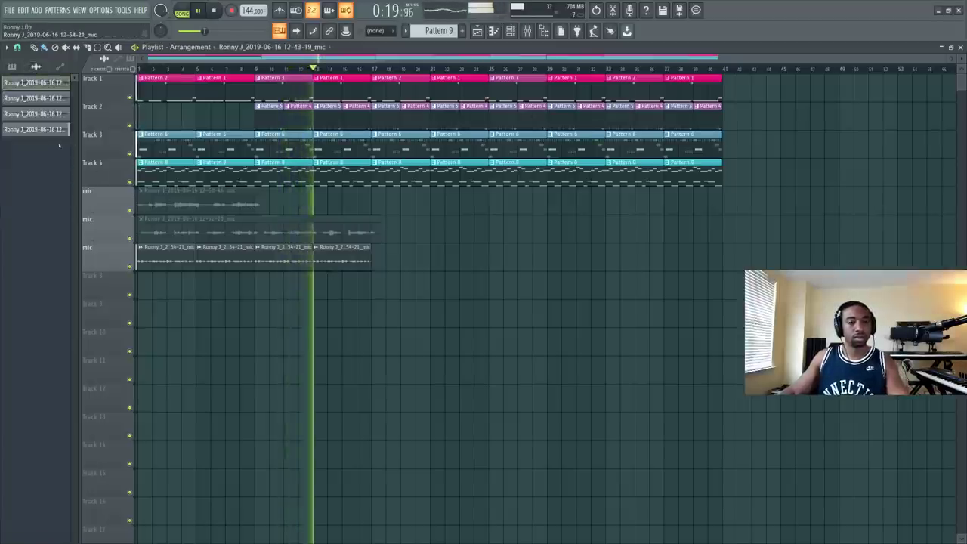
{"action": "right_click", "coordinate": [59, 146]}
{"action": "left_click", "coordinate": [75, 219]}
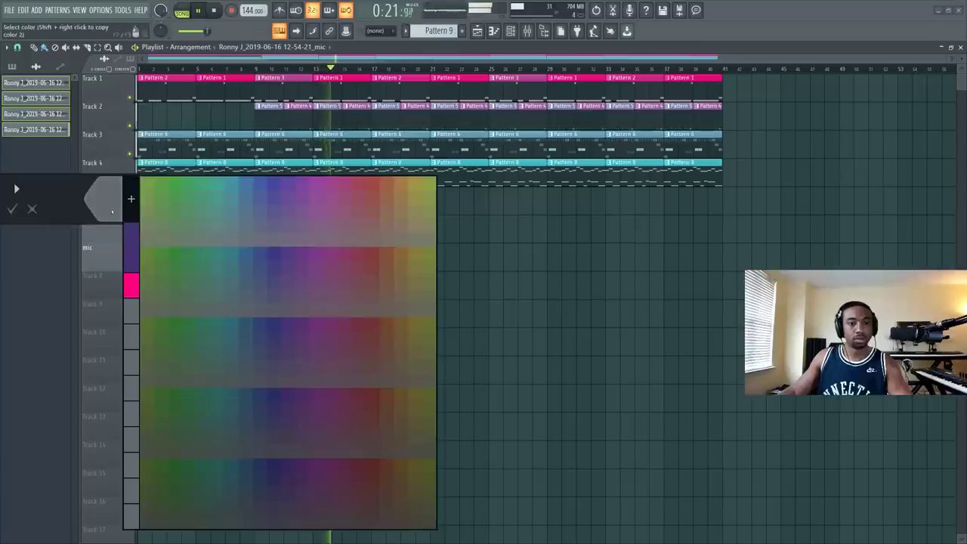
{"action": "left_click", "coordinate": [137, 200]}
{"action": "left_click", "coordinate": [471, 211]}
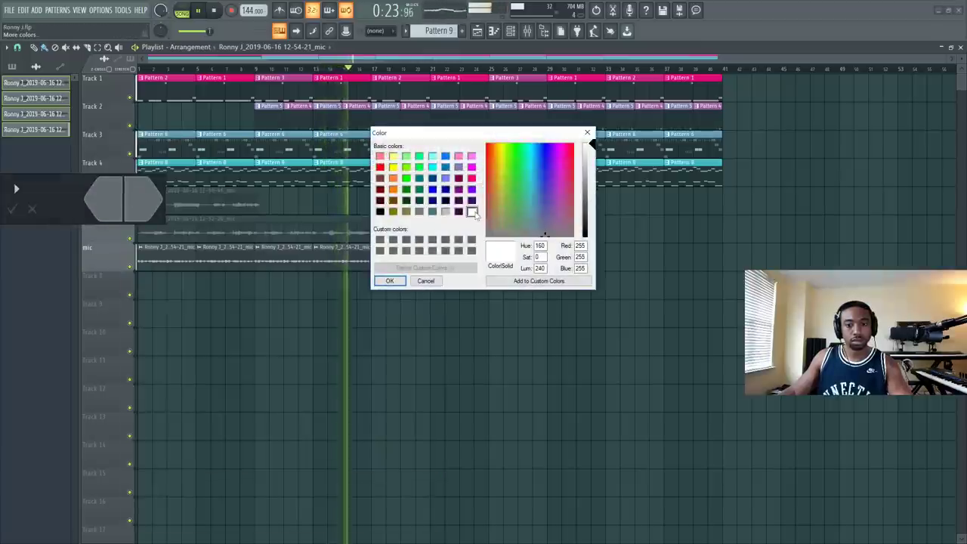
{"action": "left_click", "coordinate": [390, 281]}
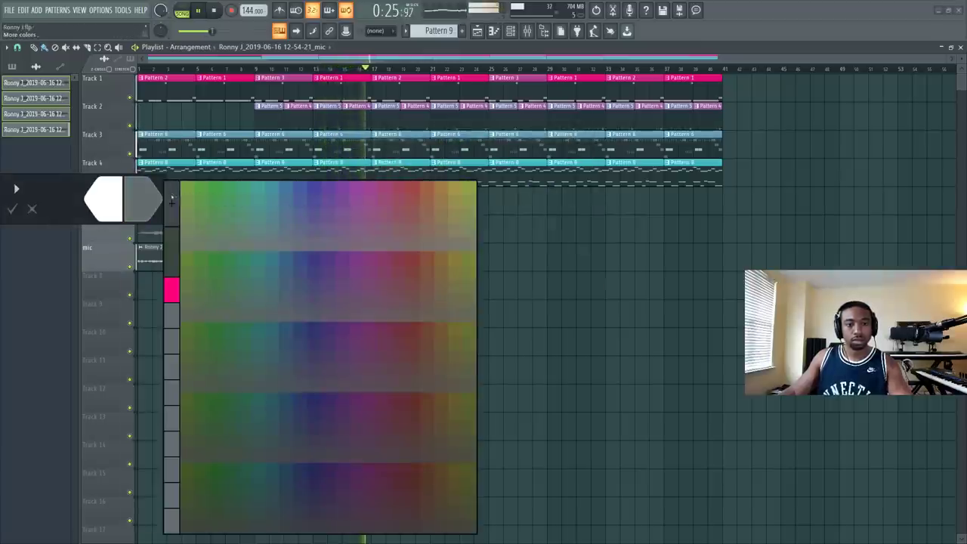
{"action": "left_click", "coordinate": [173, 200]}
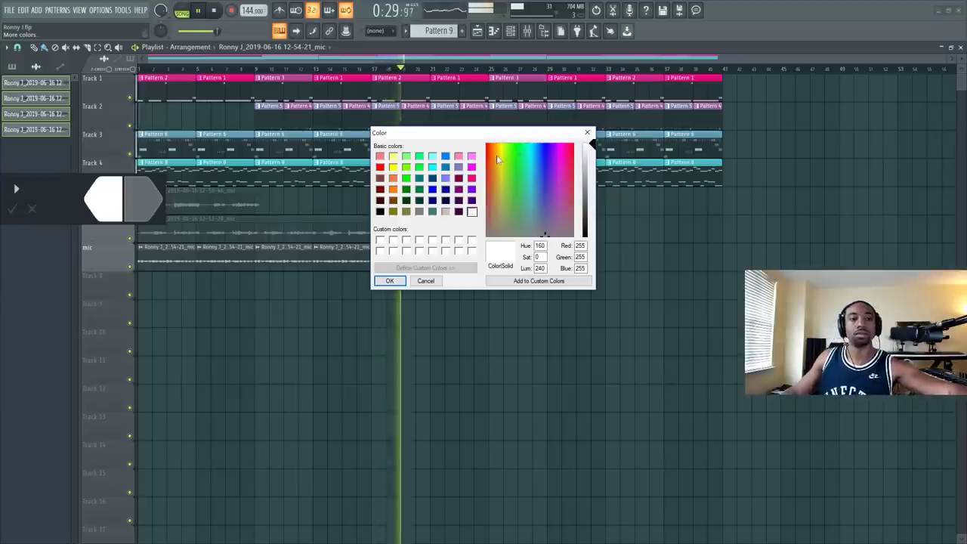
{"action": "left_click", "coordinate": [527, 172]}
{"action": "left_click", "coordinate": [585, 183]}
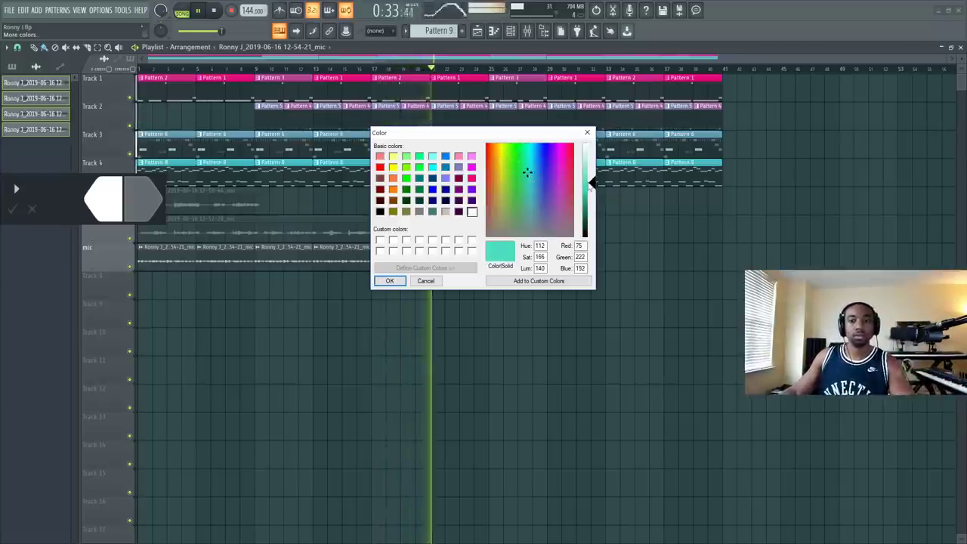
{"action": "left_click", "coordinate": [389, 280]}
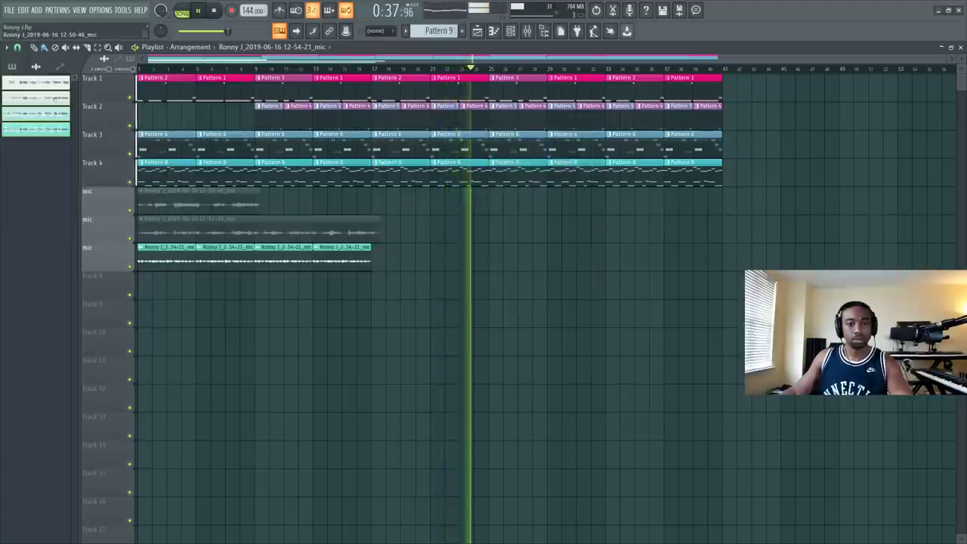
{"action": "left_click", "coordinate": [12, 66]}
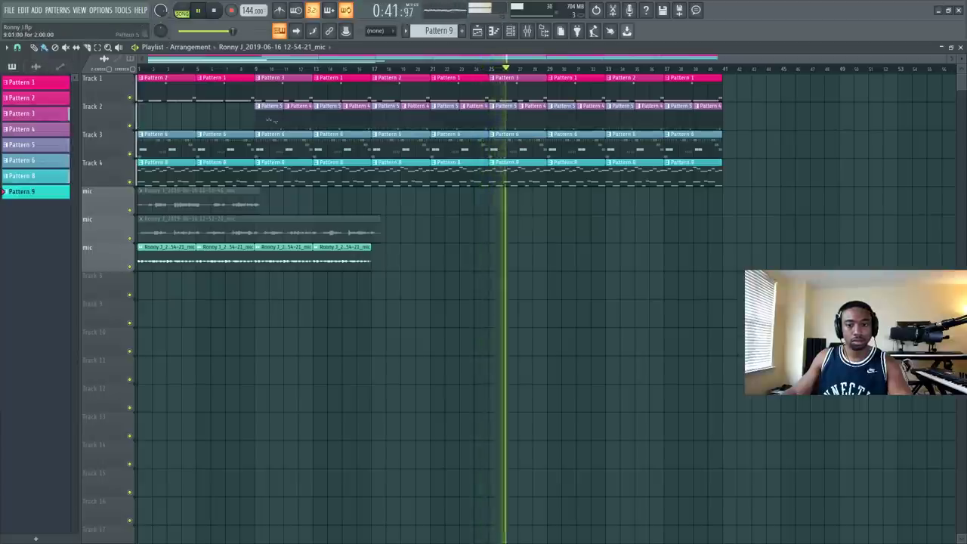
Step: Check the effect chain on Insert 8, reset the mic mixer track's volume to its default level and close the mixer
{"action": "left_click", "coordinate": [531, 38]}
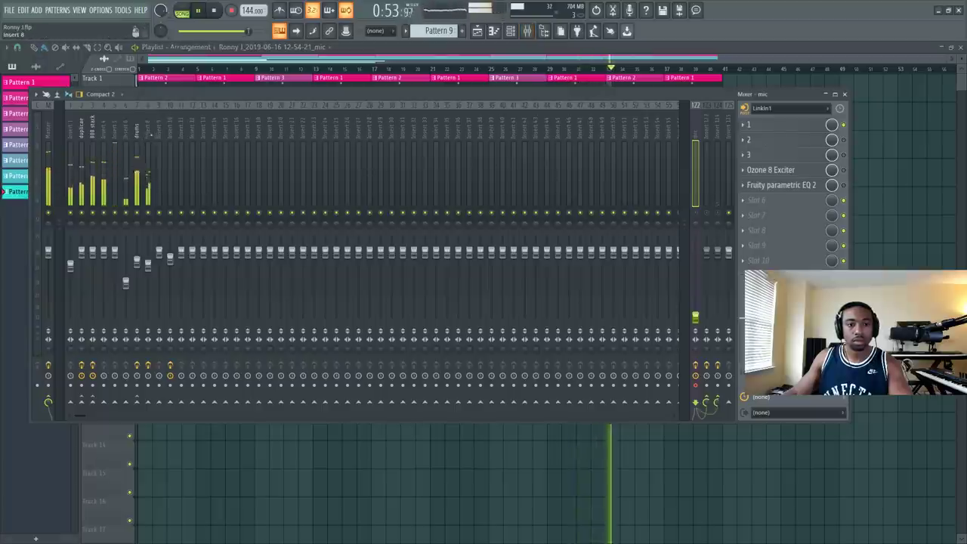
{"action": "left_click", "coordinate": [144, 135]}
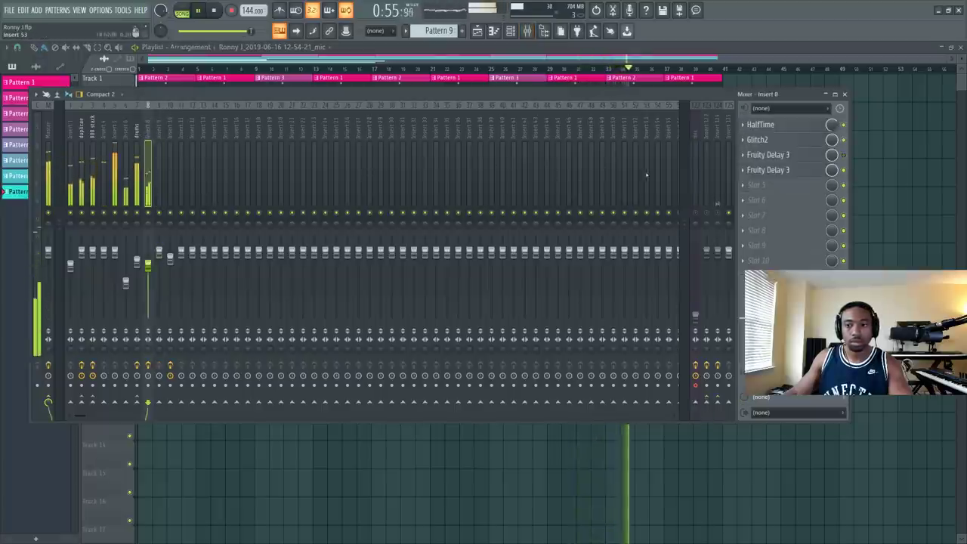
{"action": "left_click", "coordinate": [696, 140]}
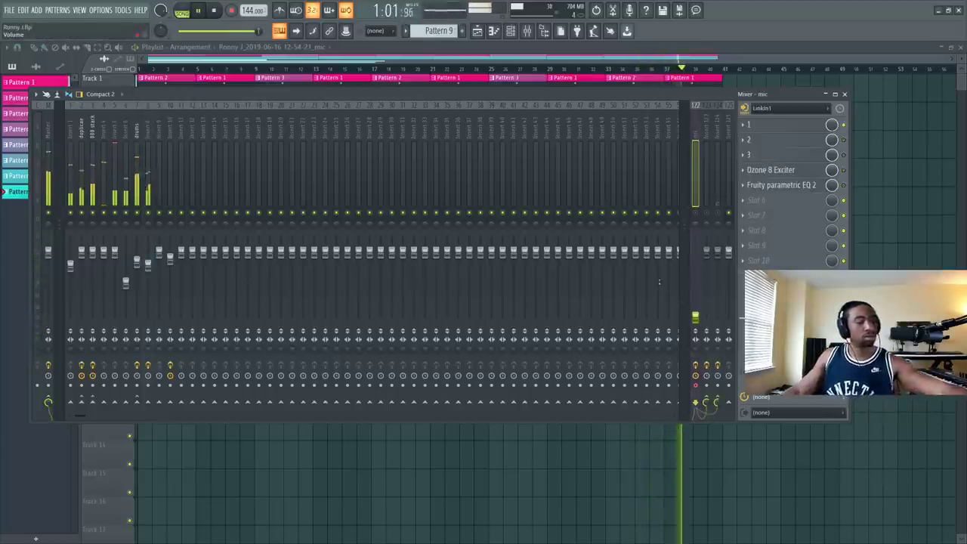
{"action": "right_click", "coordinate": [695, 281]}
{"action": "left_click", "coordinate": [722, 280]}
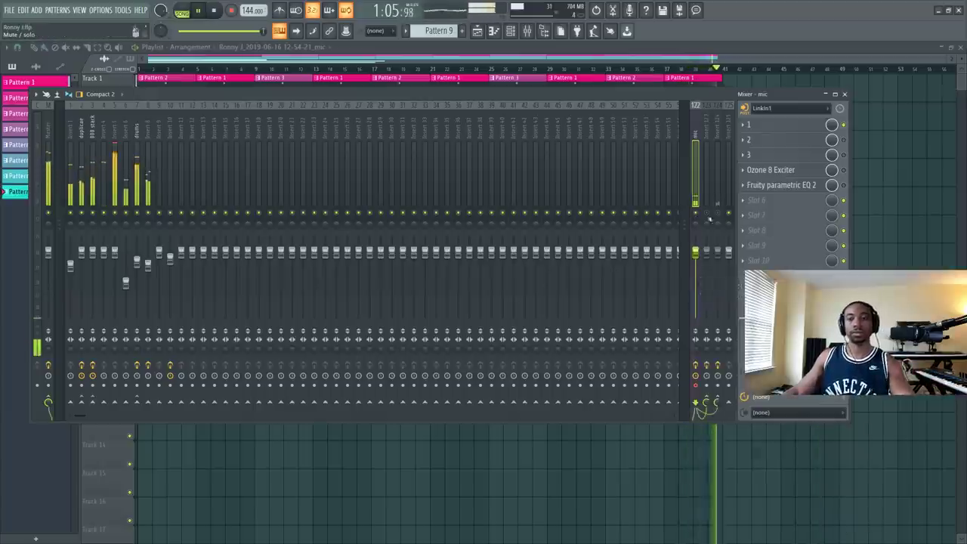
{"action": "key", "text": "F9"}
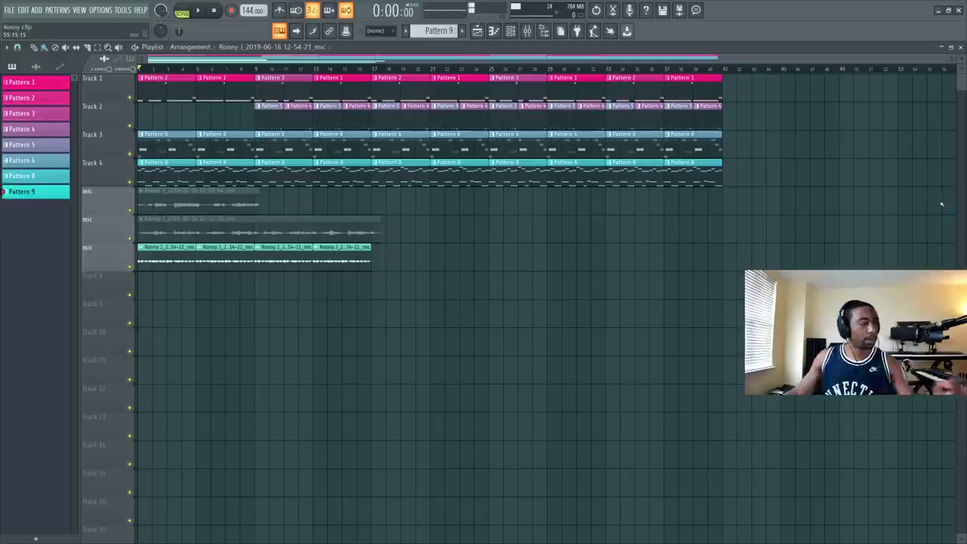